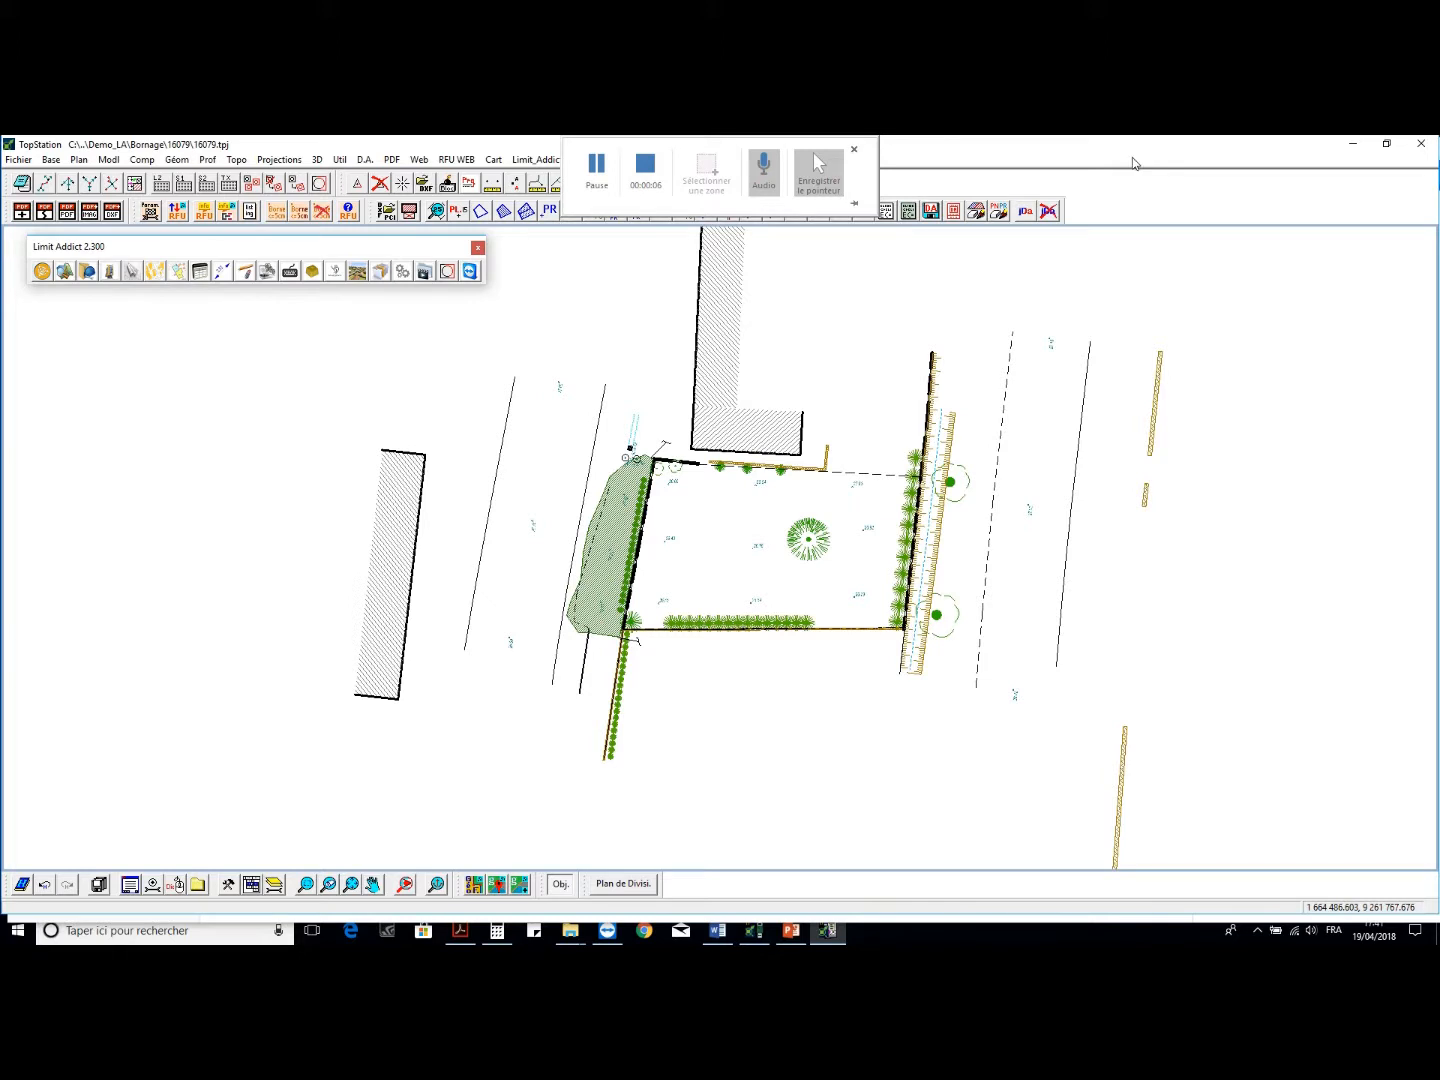
Create a new plan at scale 200, 41 by 28.7 cm, with its frame positioned over the surveyed plot and neighbouring buildings
scroll(859, 620, "up", 5)
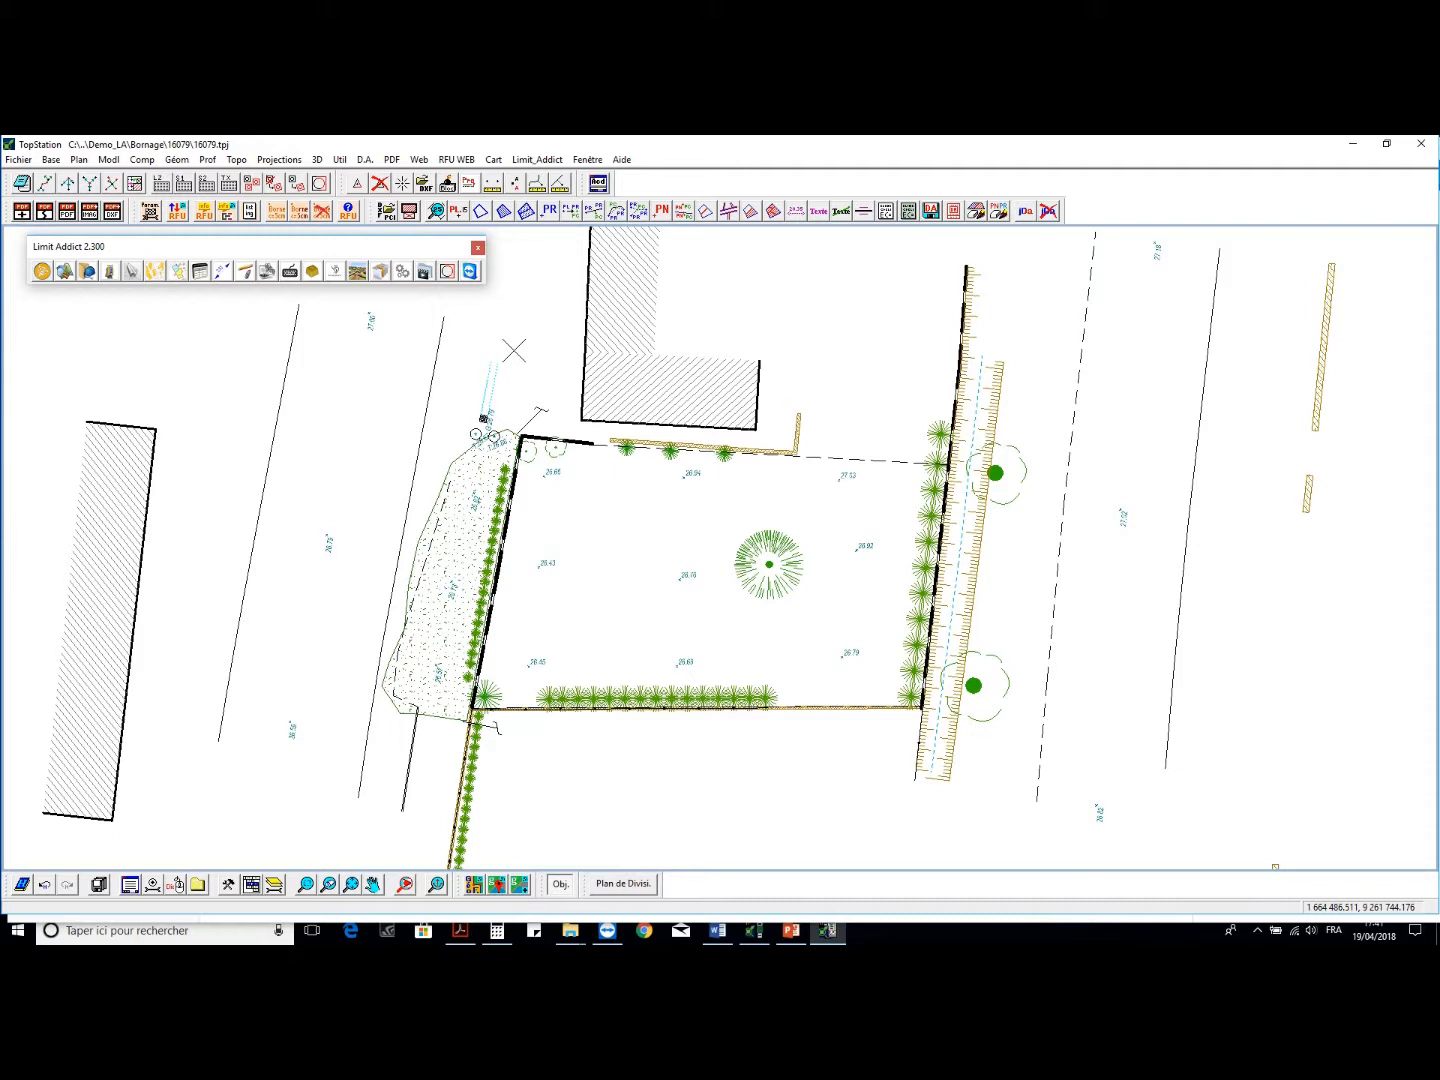
scroll(206, 386, "down", 4)
left_click(131, 271)
left_click(856, 358)
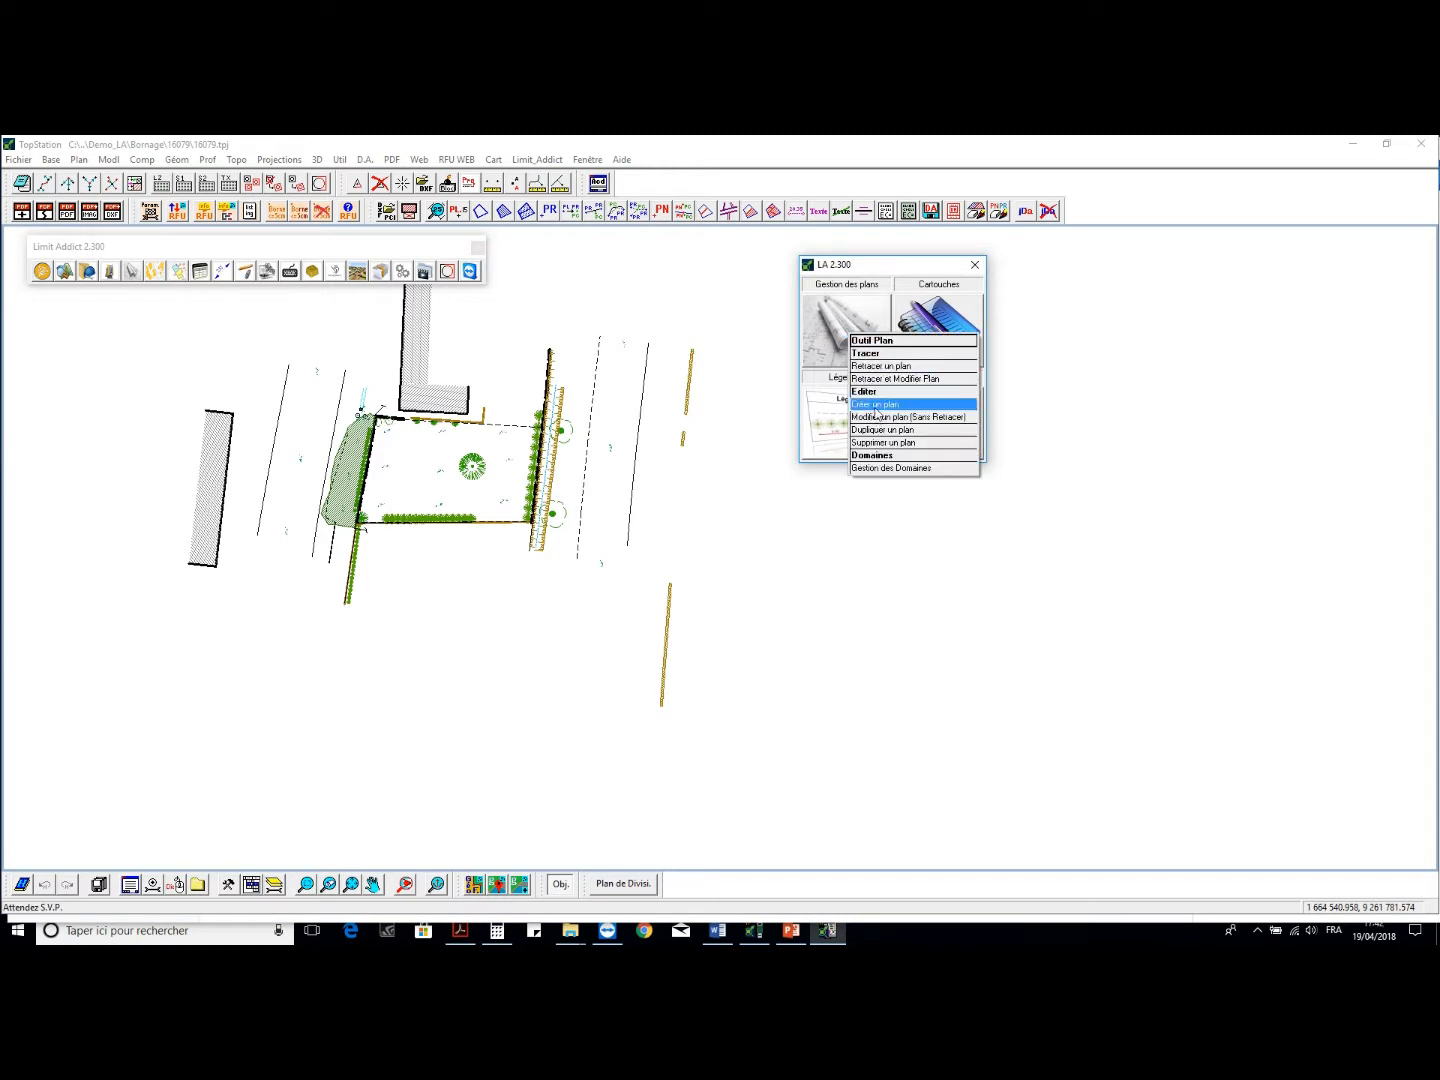
left_click(847, 331)
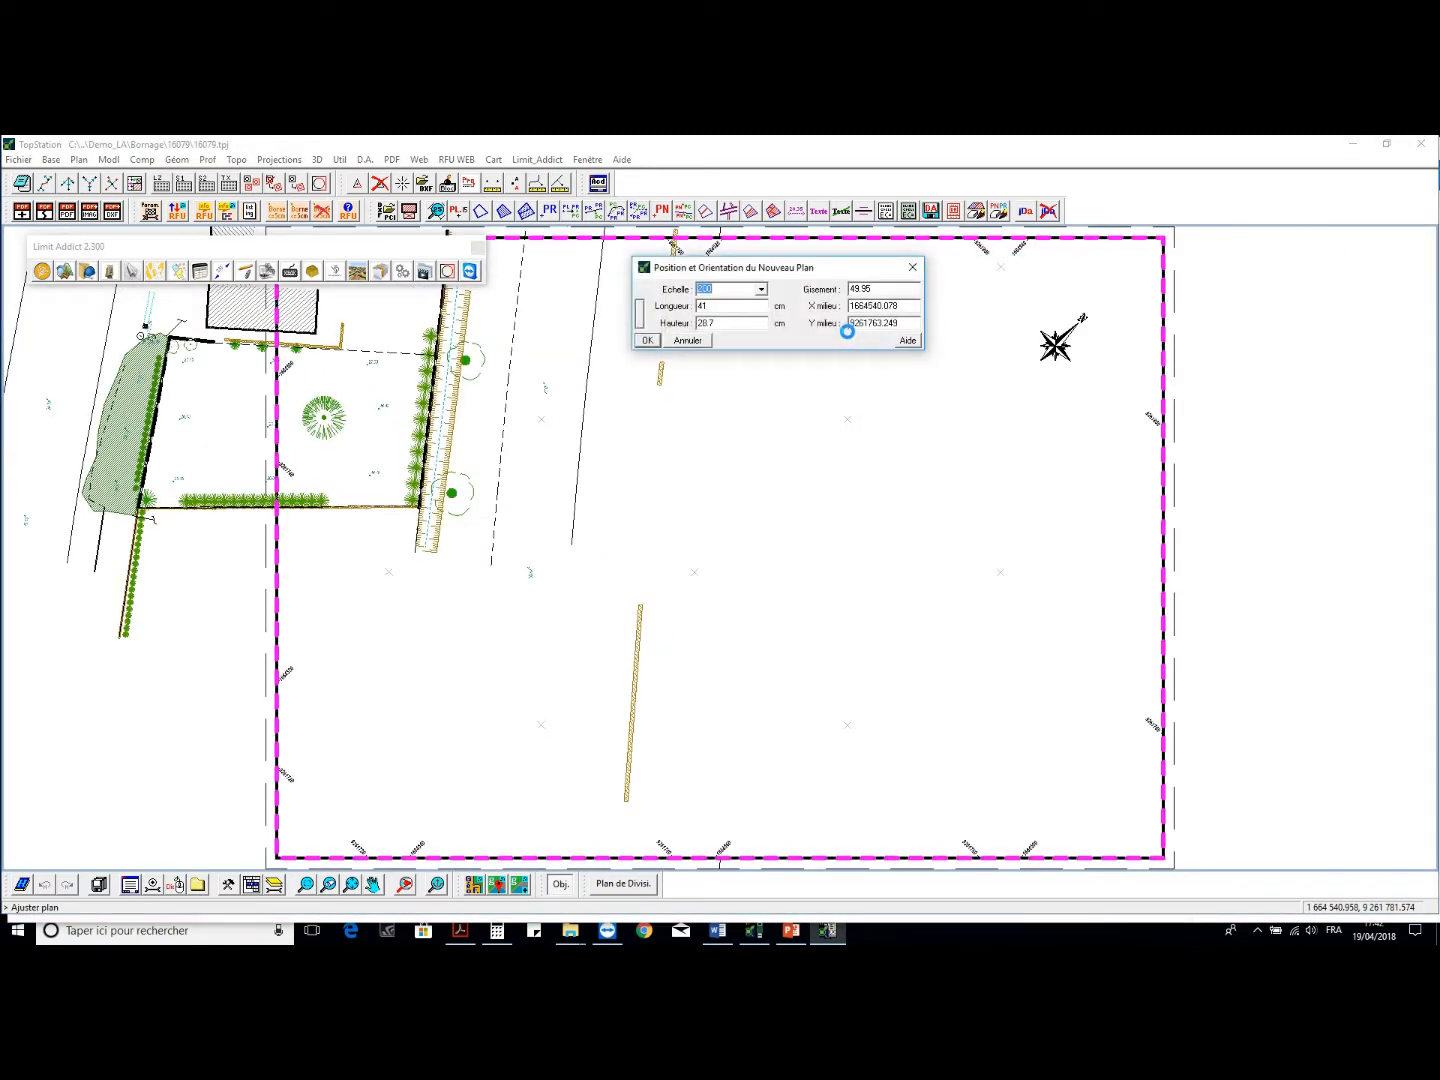
scroll(737, 587, "down", 3)
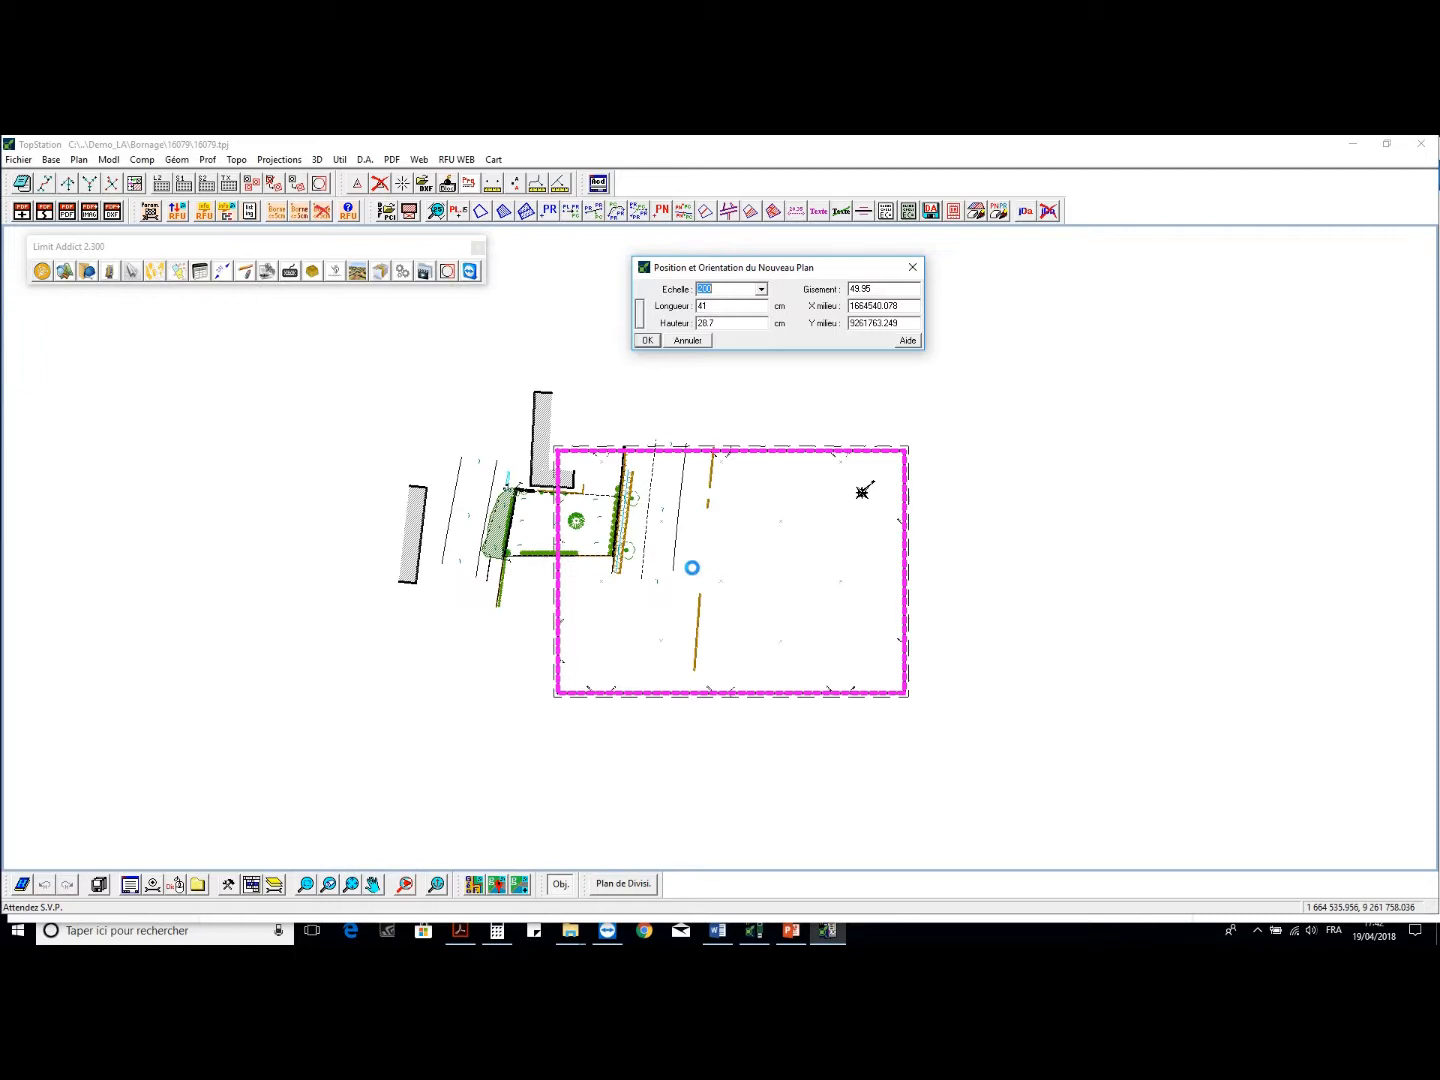
key("Return")
left_click(862, 492)
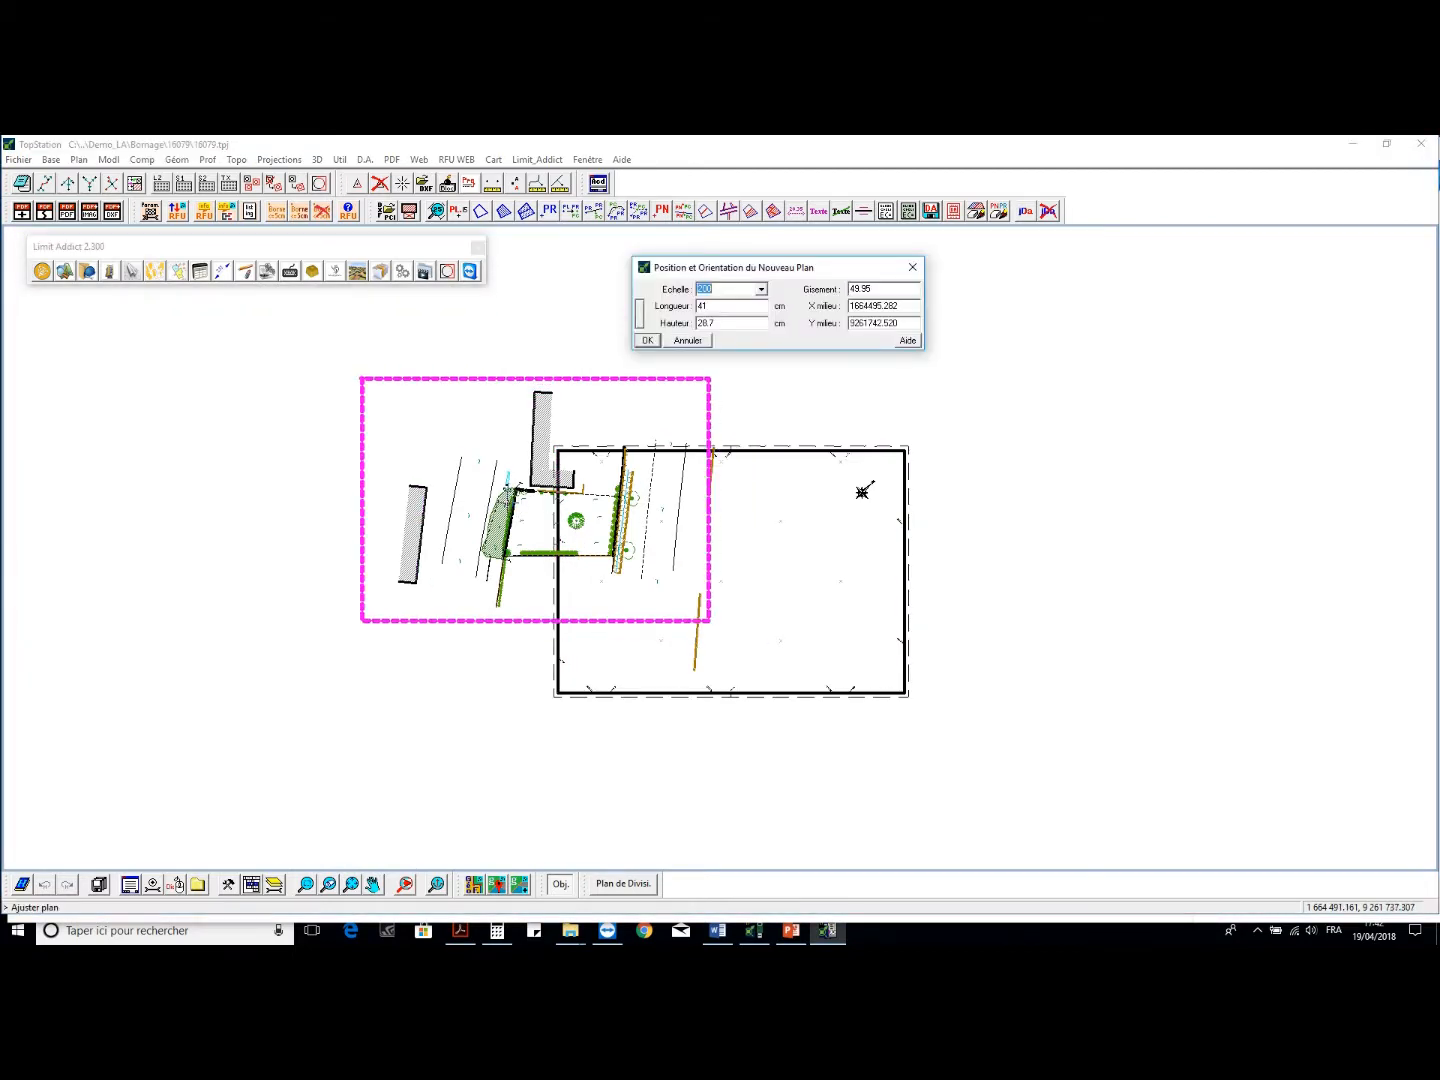
key("Return")
Name the new plan Plan de Bornage
left_click(1299, 284)
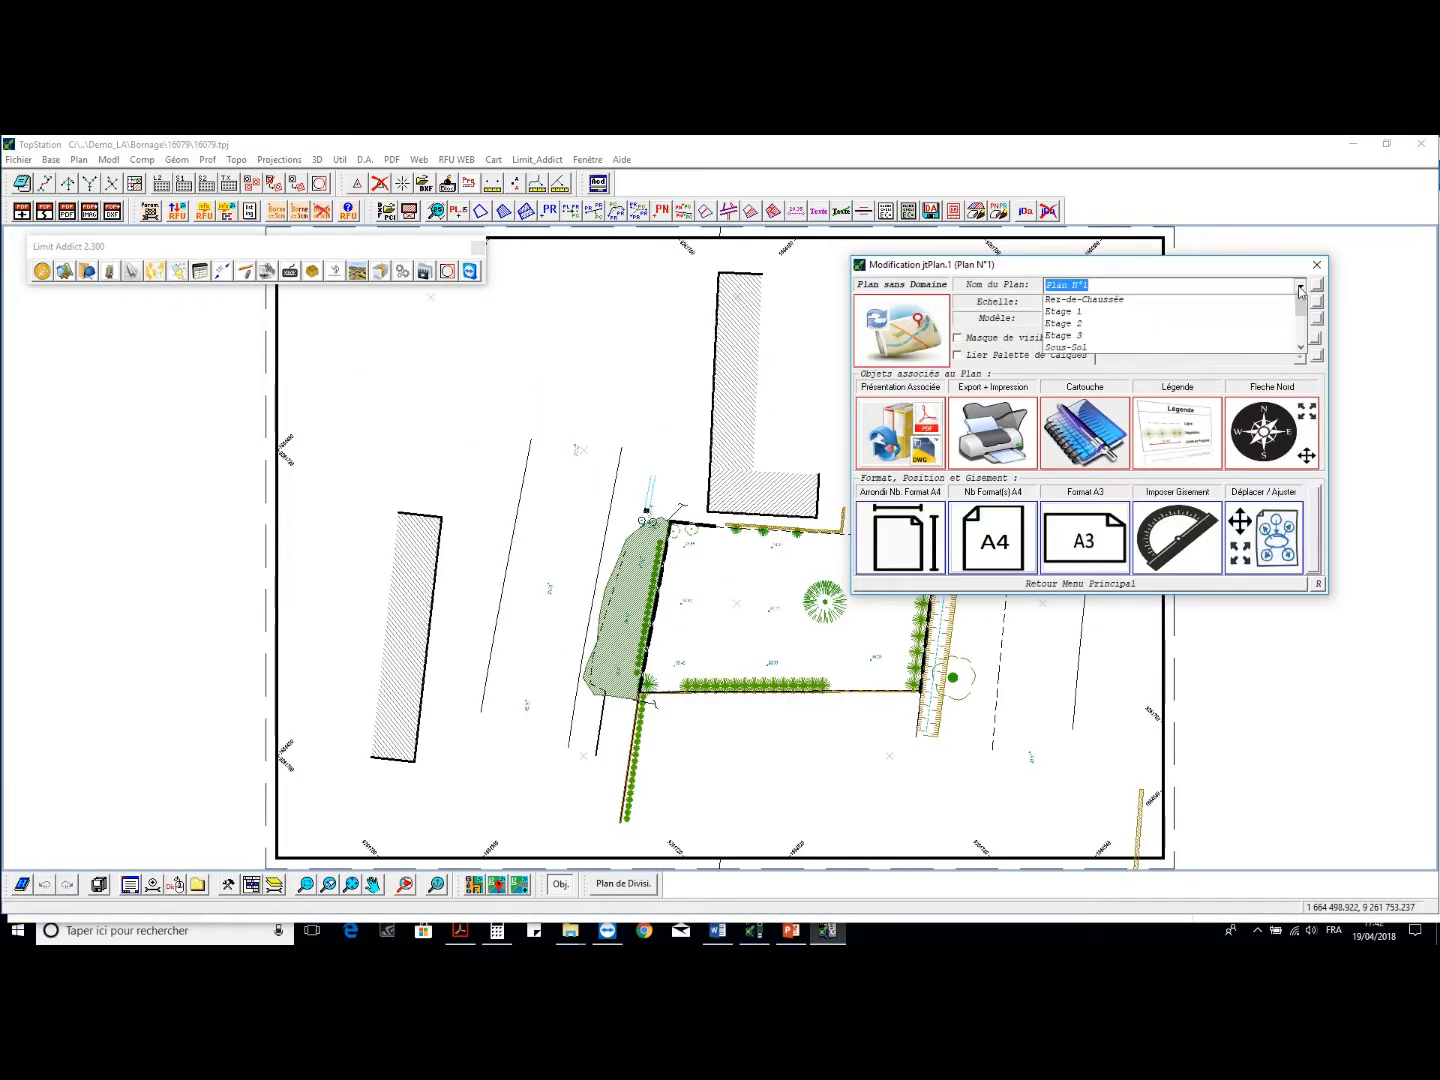
left_click(1221, 301)
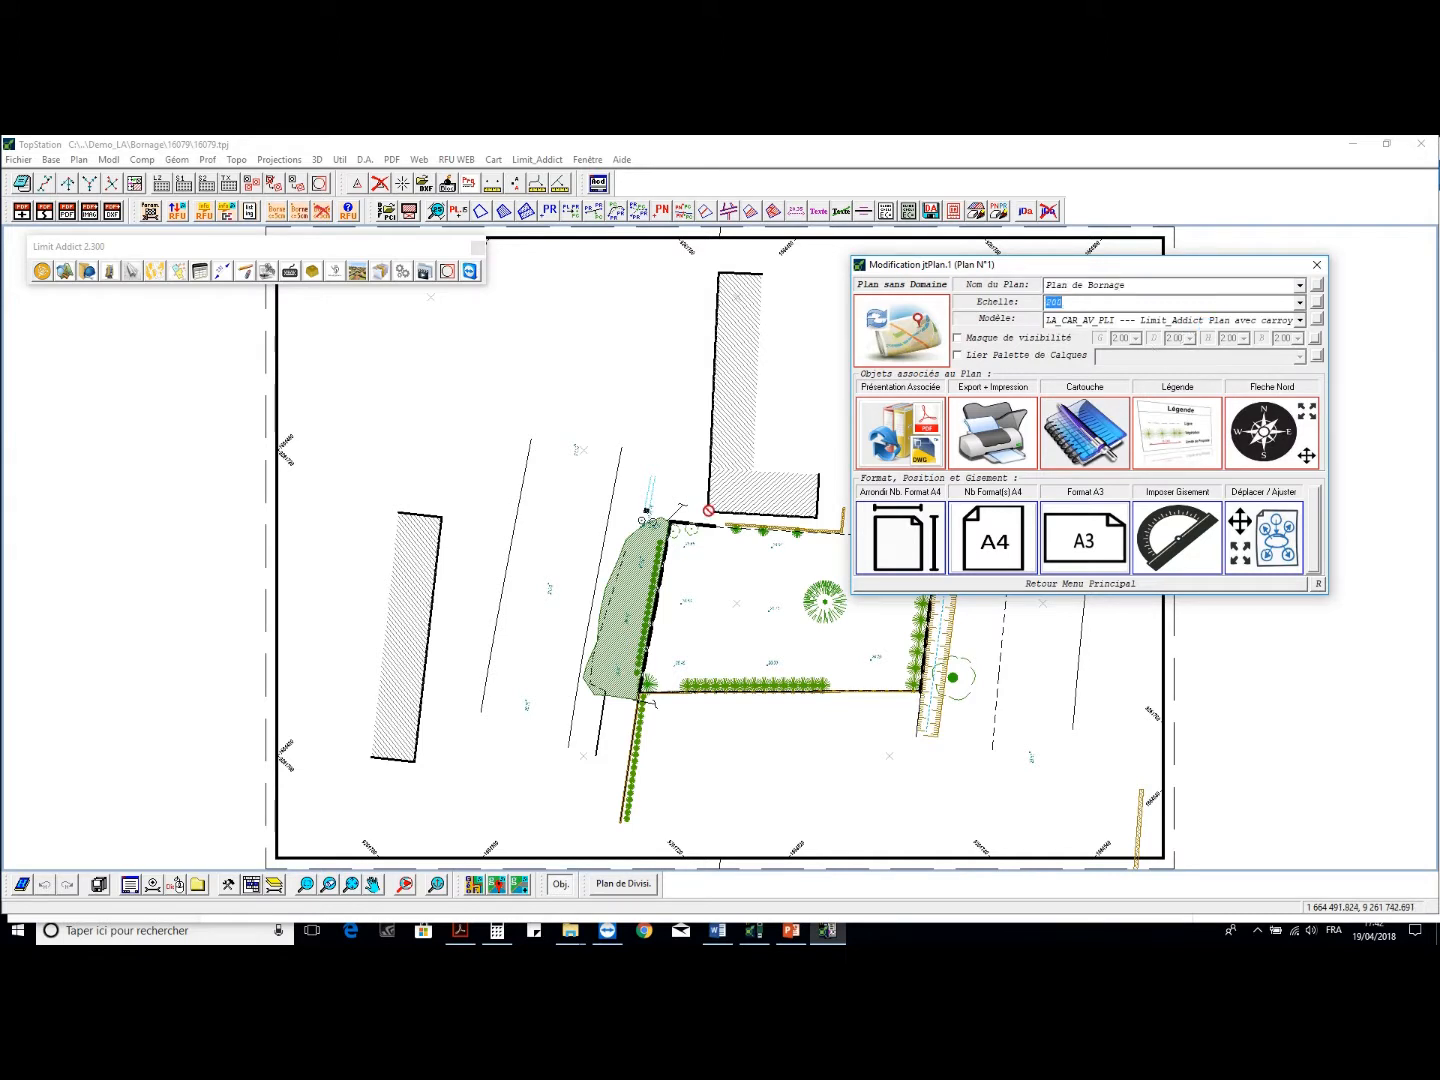
key("Return")
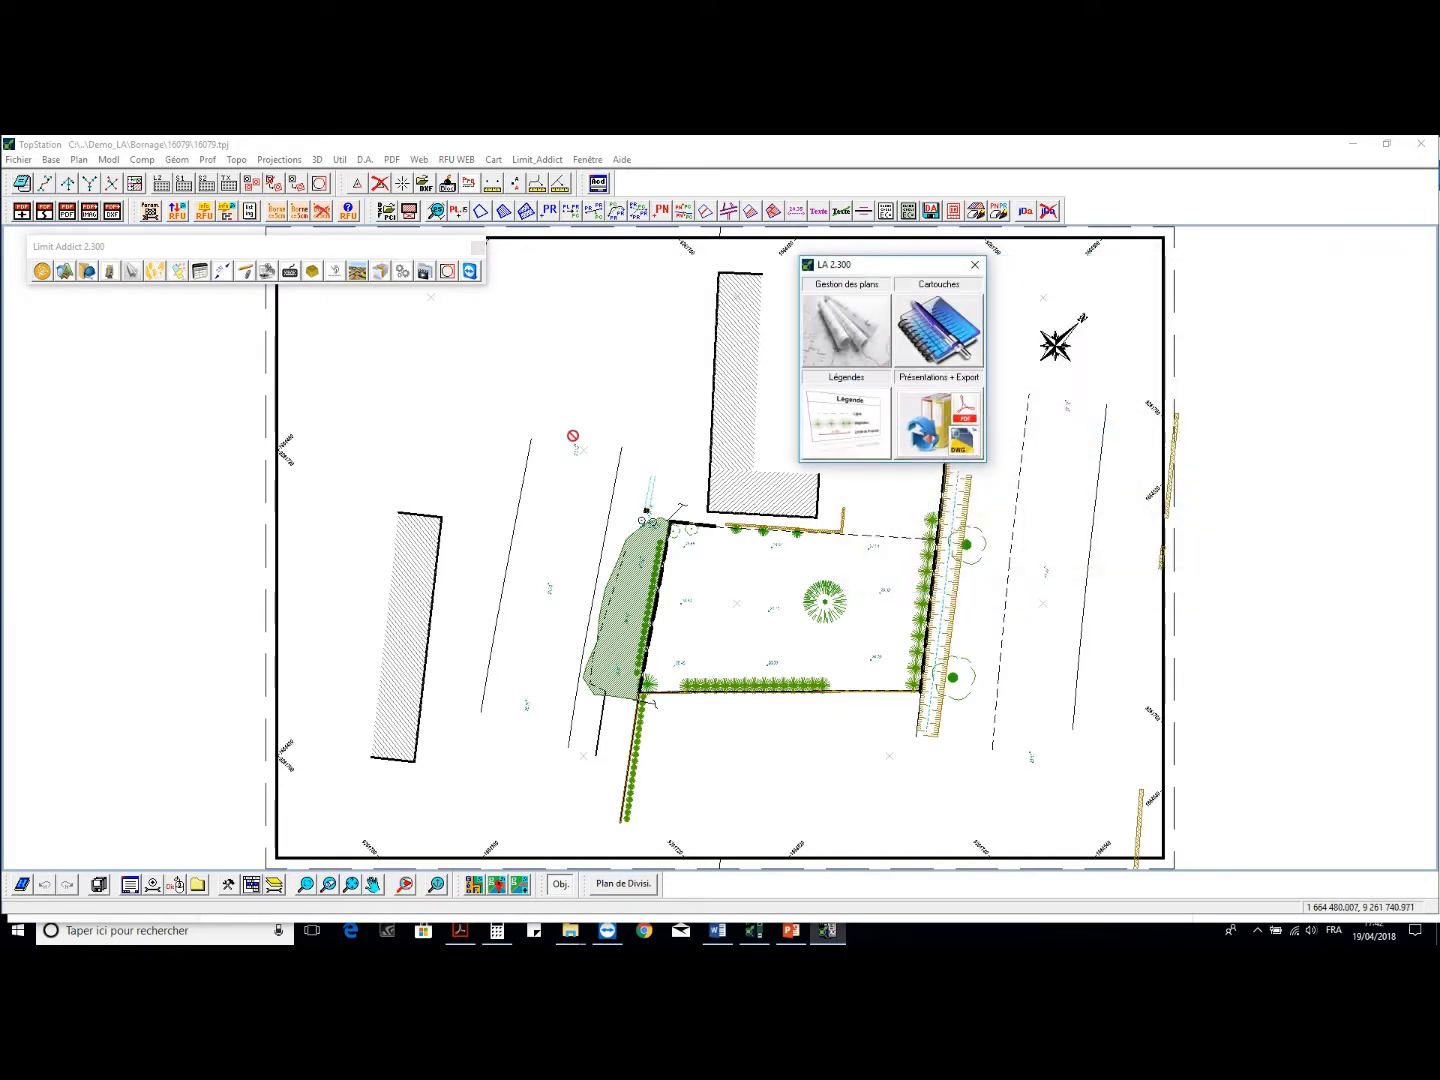
List the cadastral DXF sheets available for the commune of Lillers (62516) in Pas-de-Calais
left_click(166, 272)
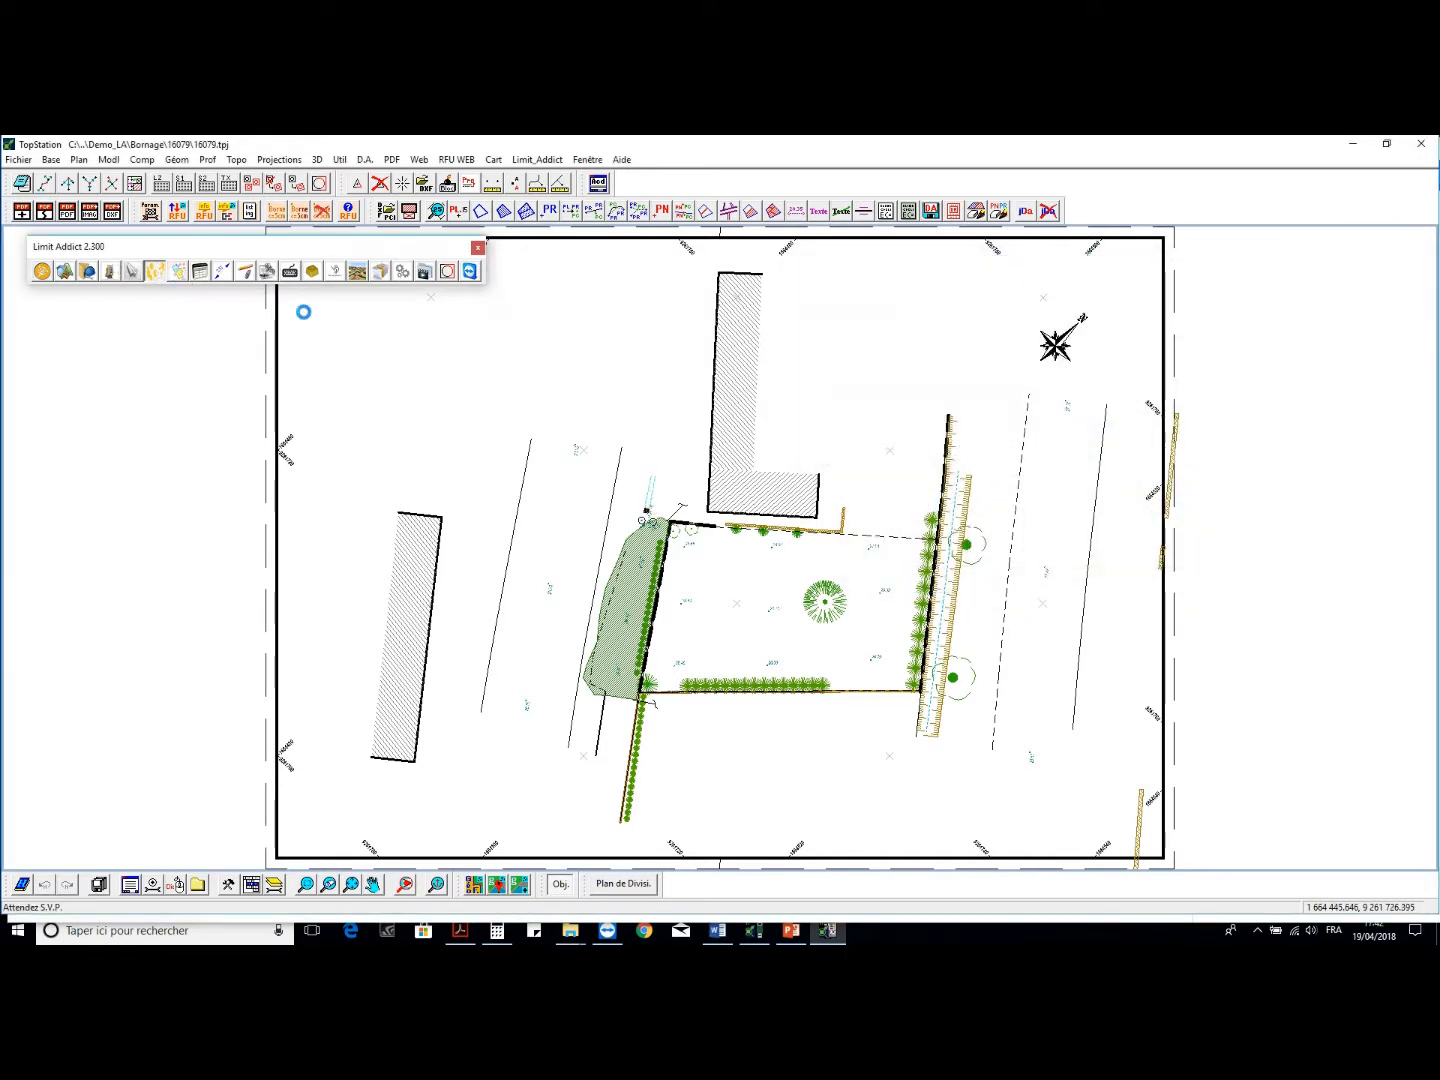
left_click(357, 319)
left_click(584, 409)
left_click(669, 447)
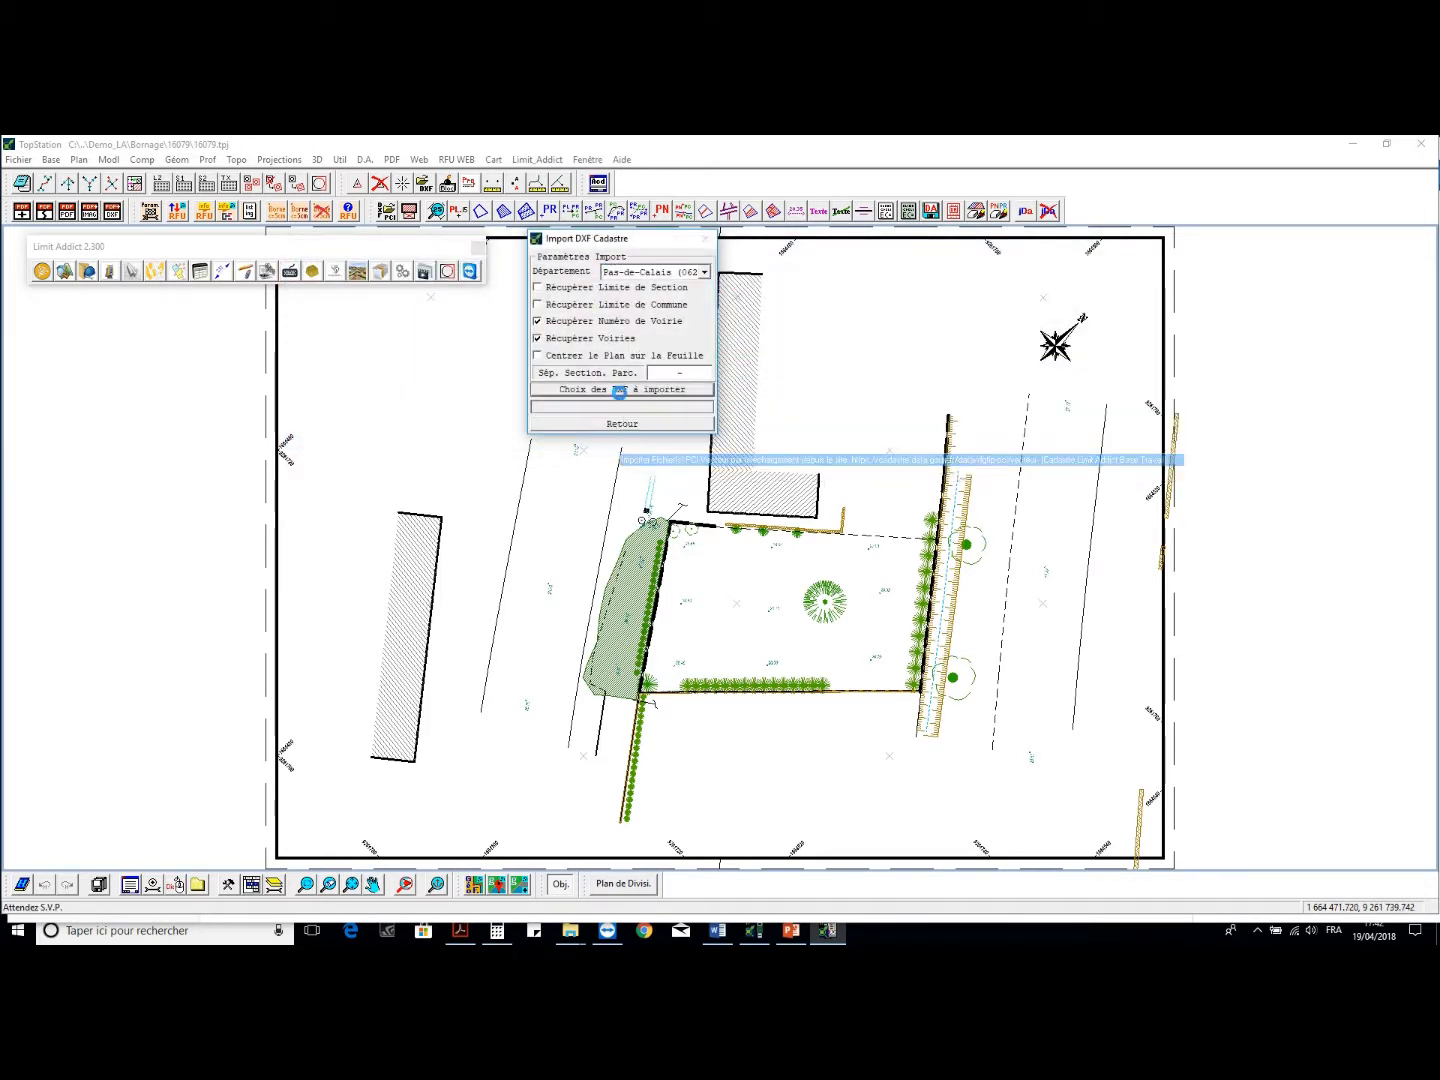
left_click(622, 391)
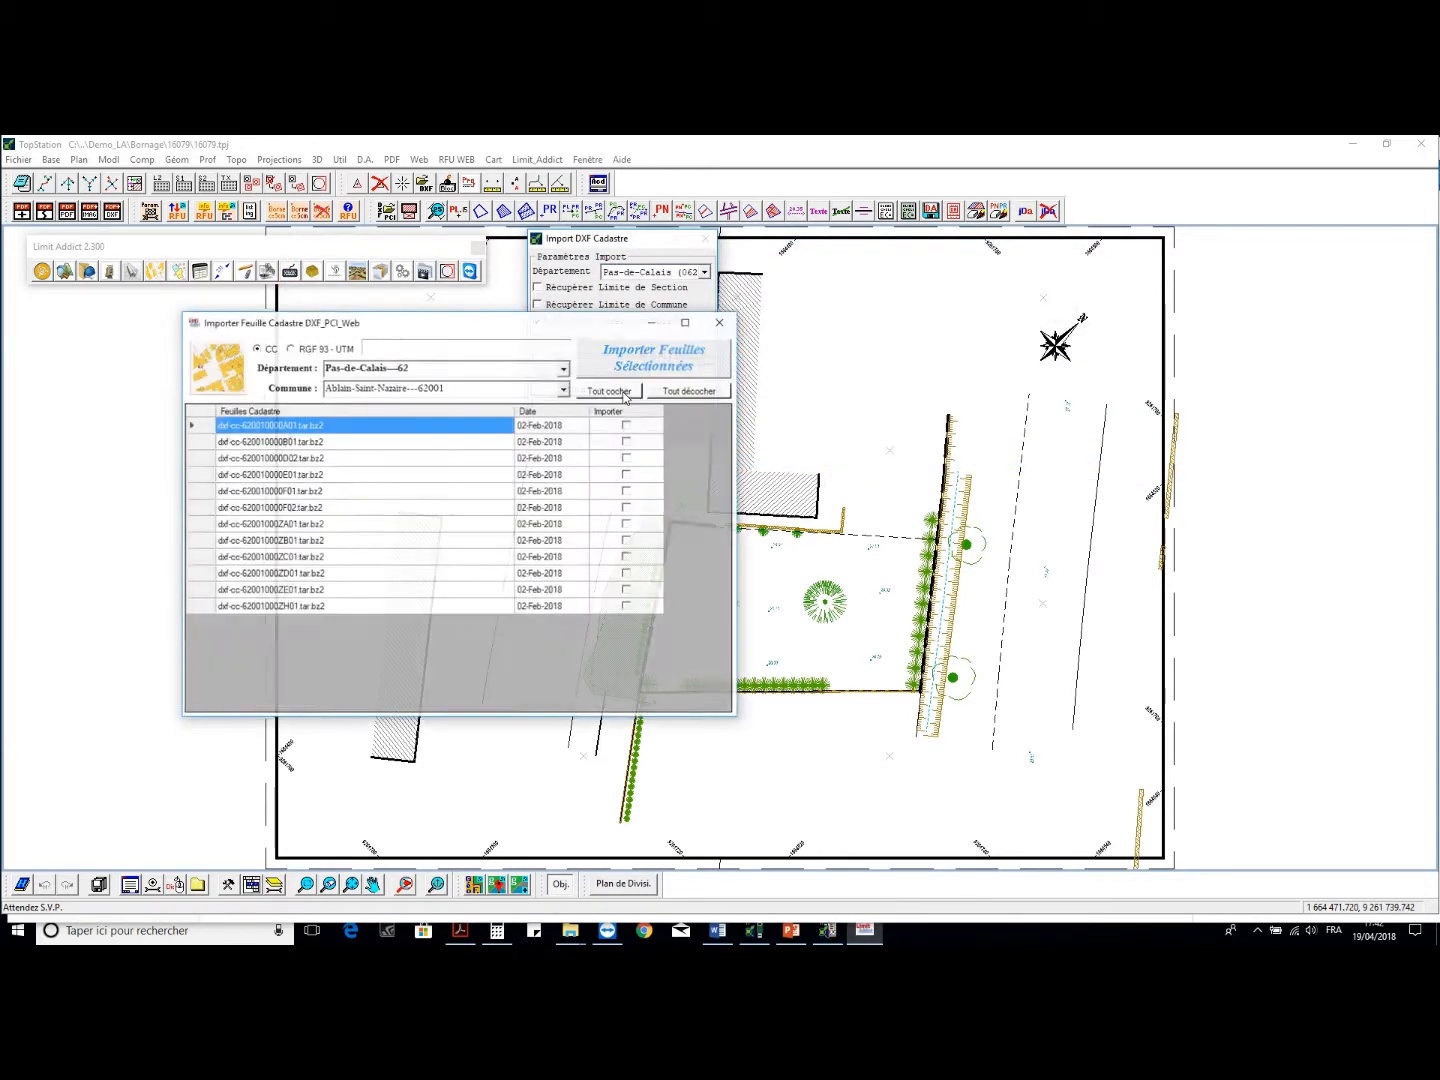
left_click(565, 390)
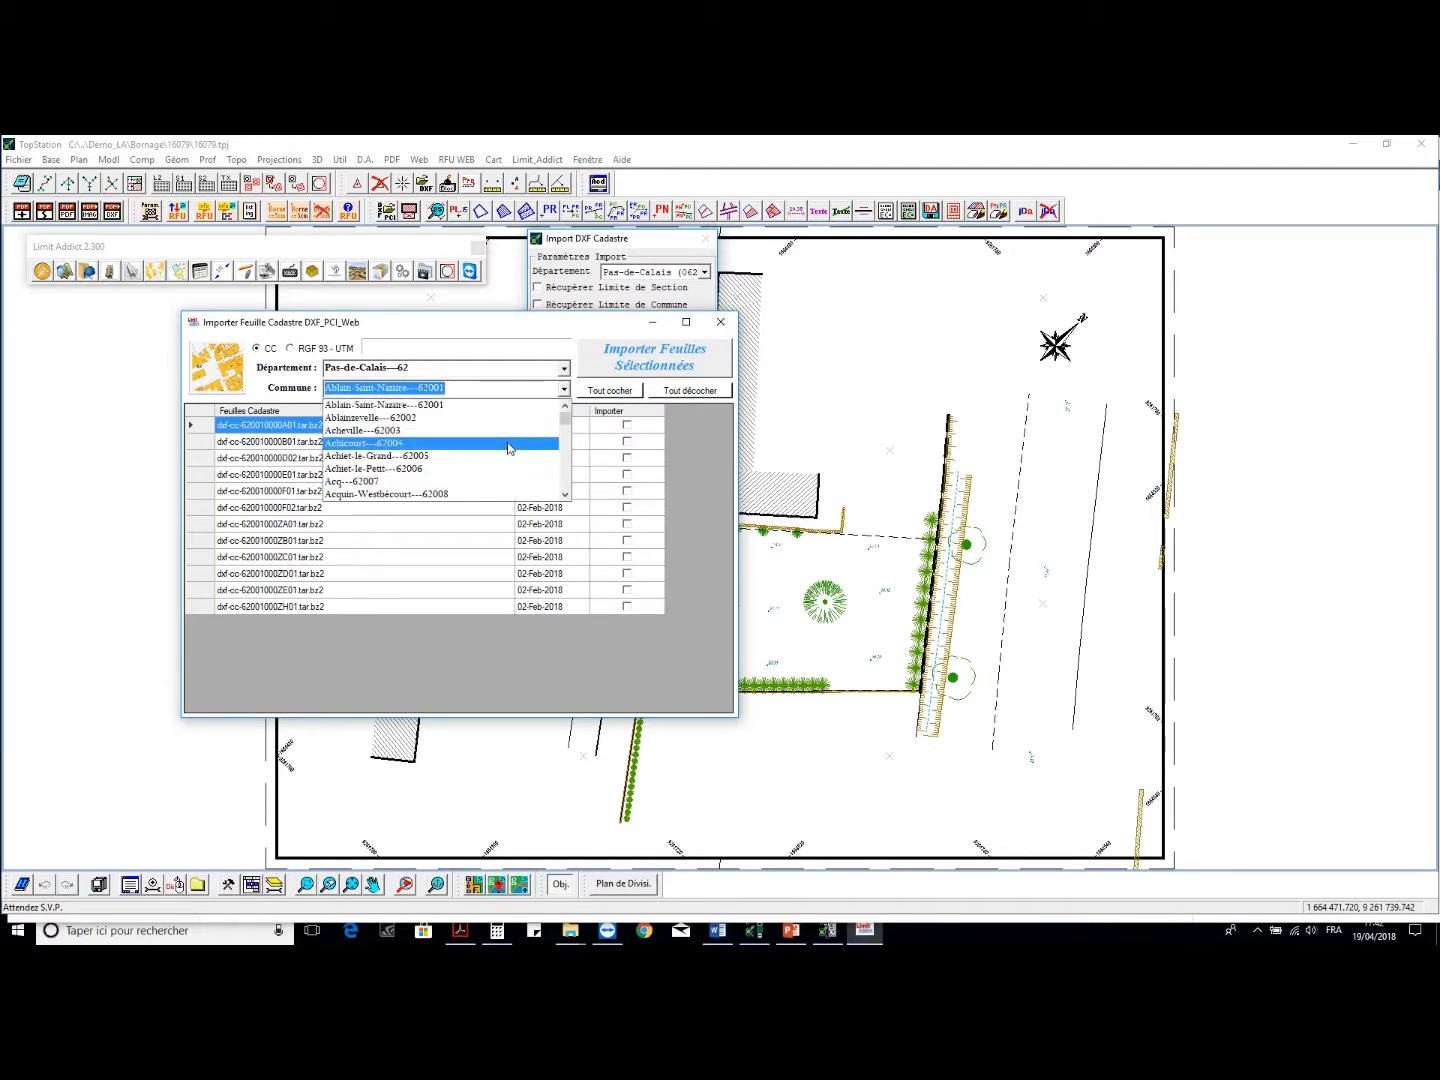
type("LILLER")
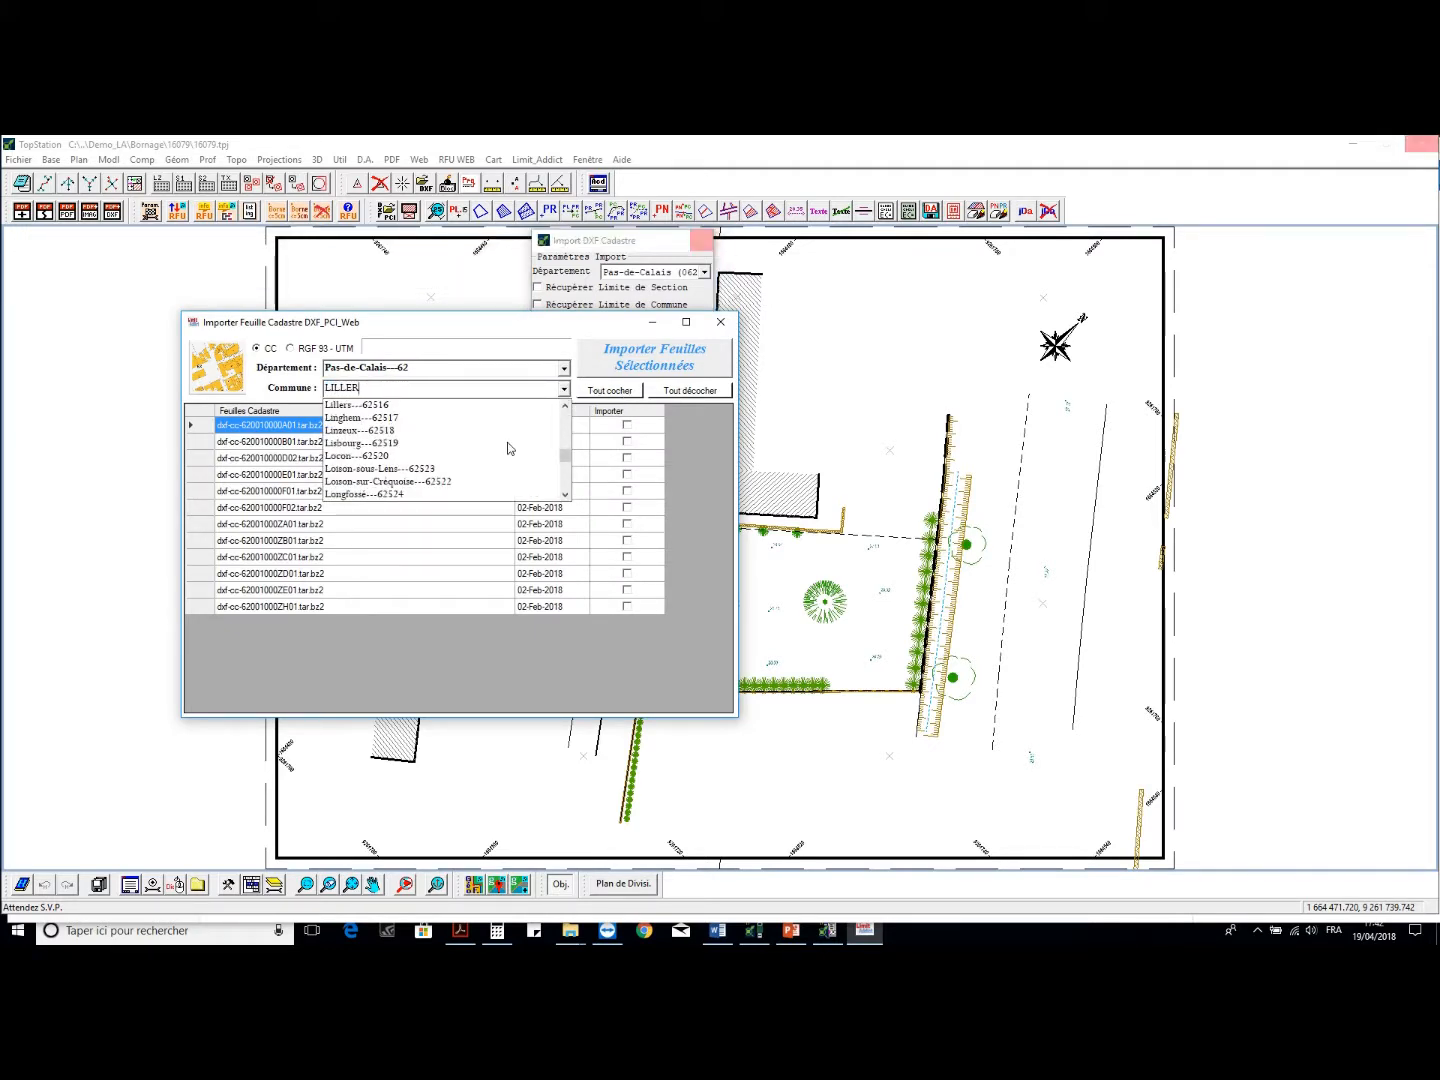
left_click(478, 405)
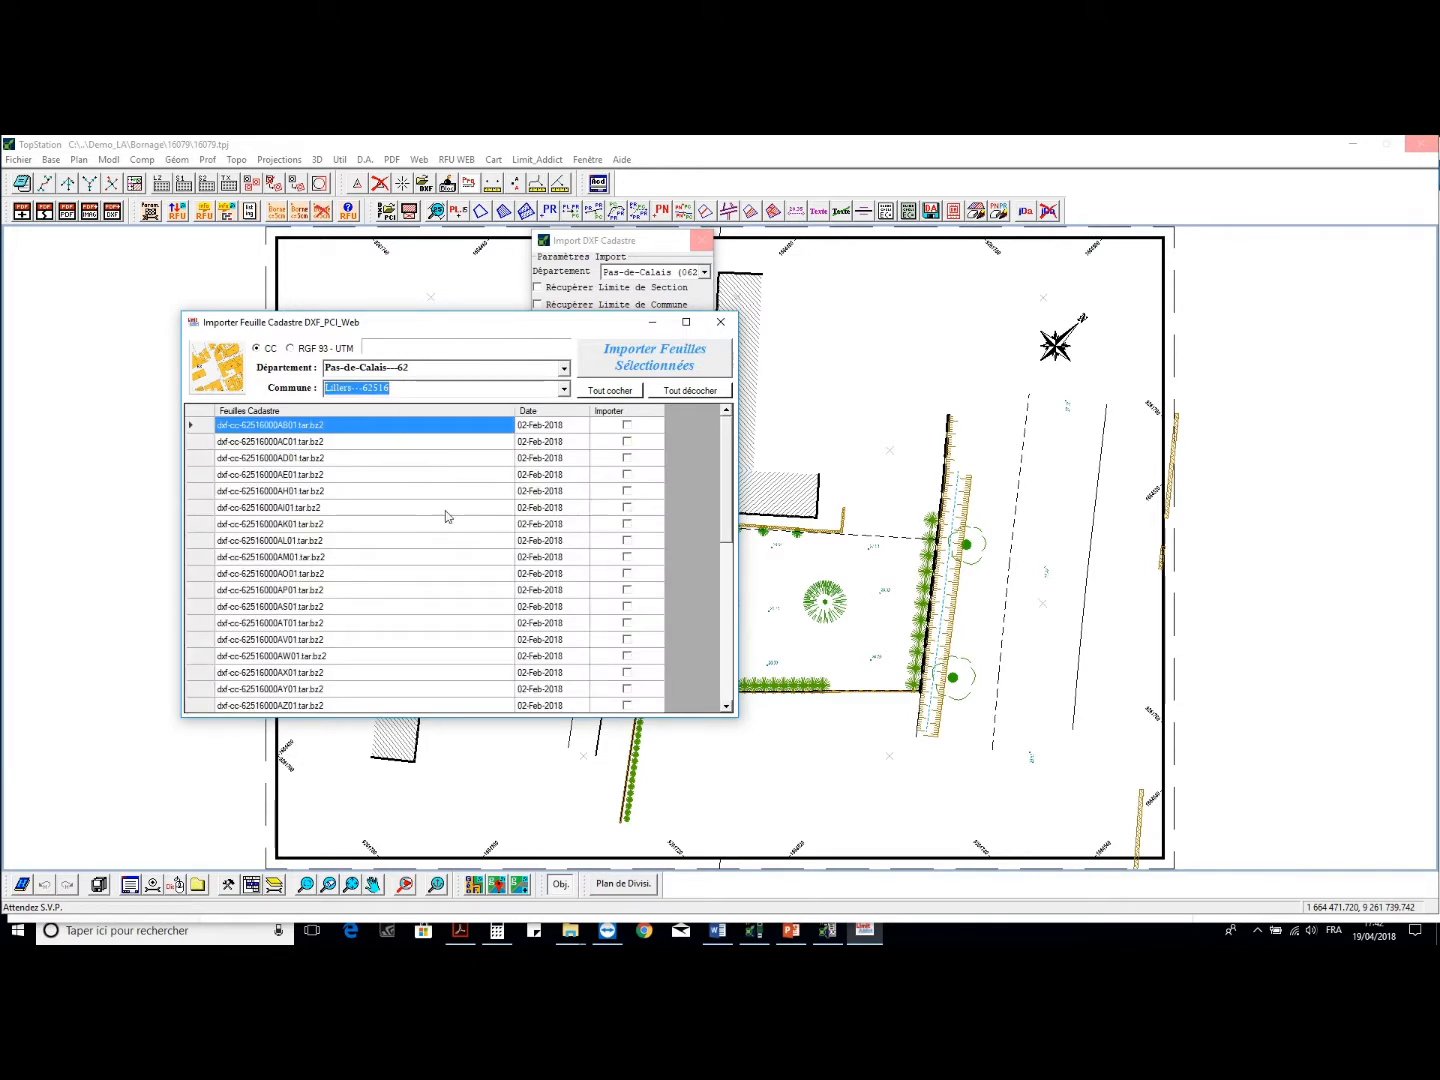
Import only the cadastral sheet dxf-cc-62516000AY01.tar.bz2 into the drawing and close the import report
left_click(625, 689)
left_click(627, 690)
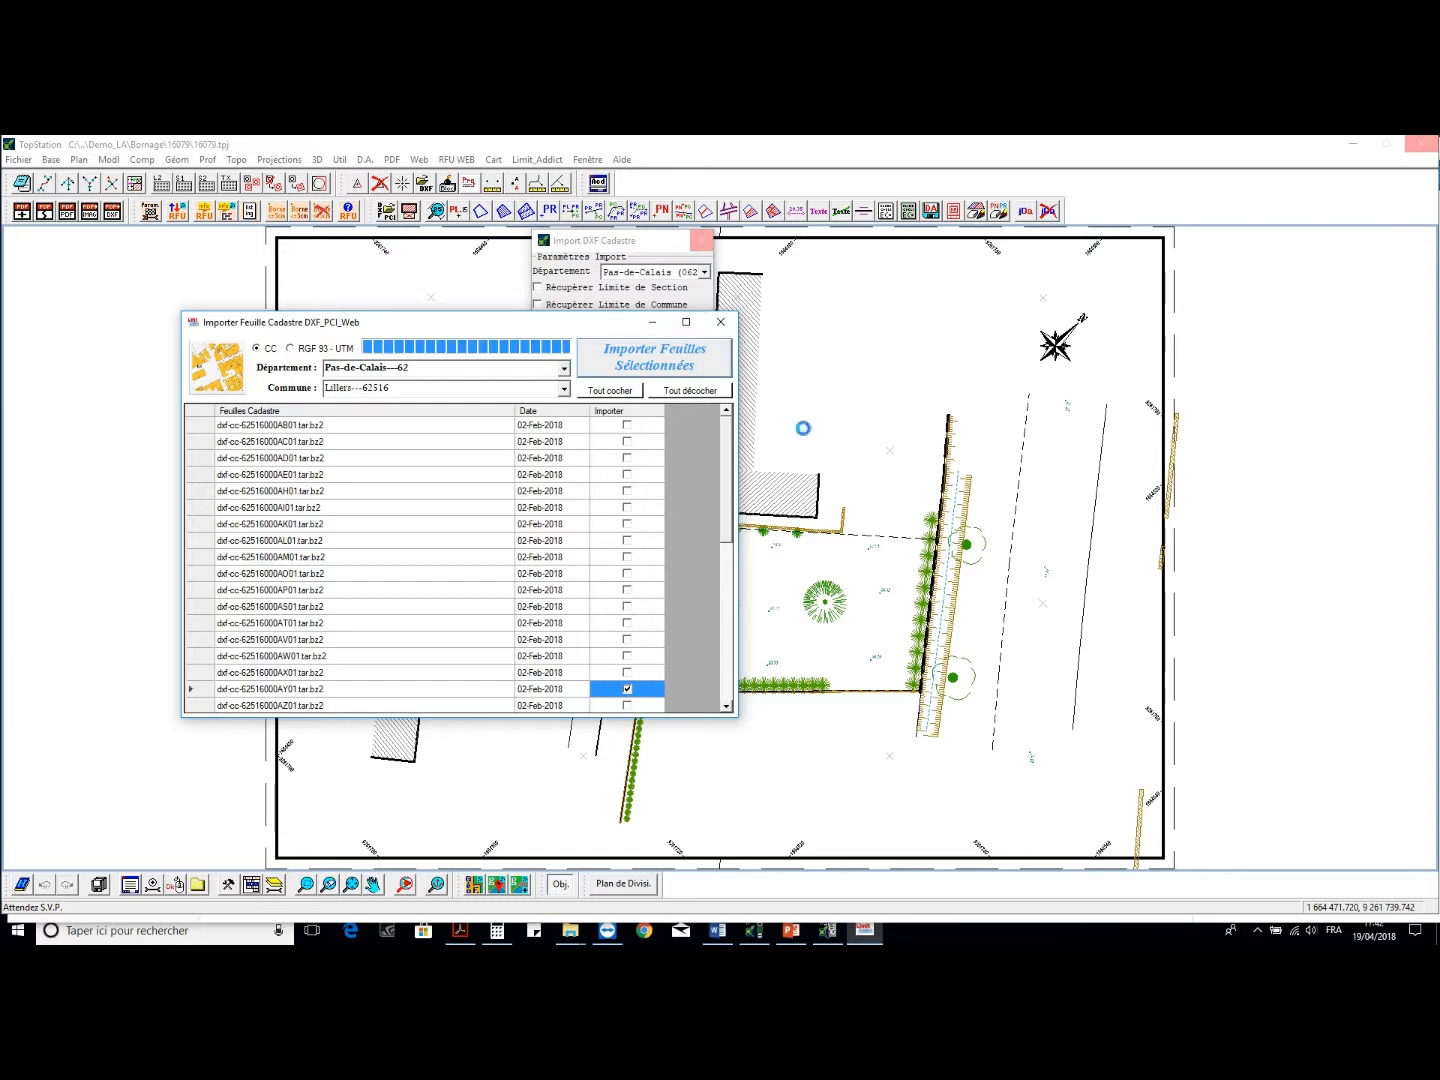
left_click(653, 356)
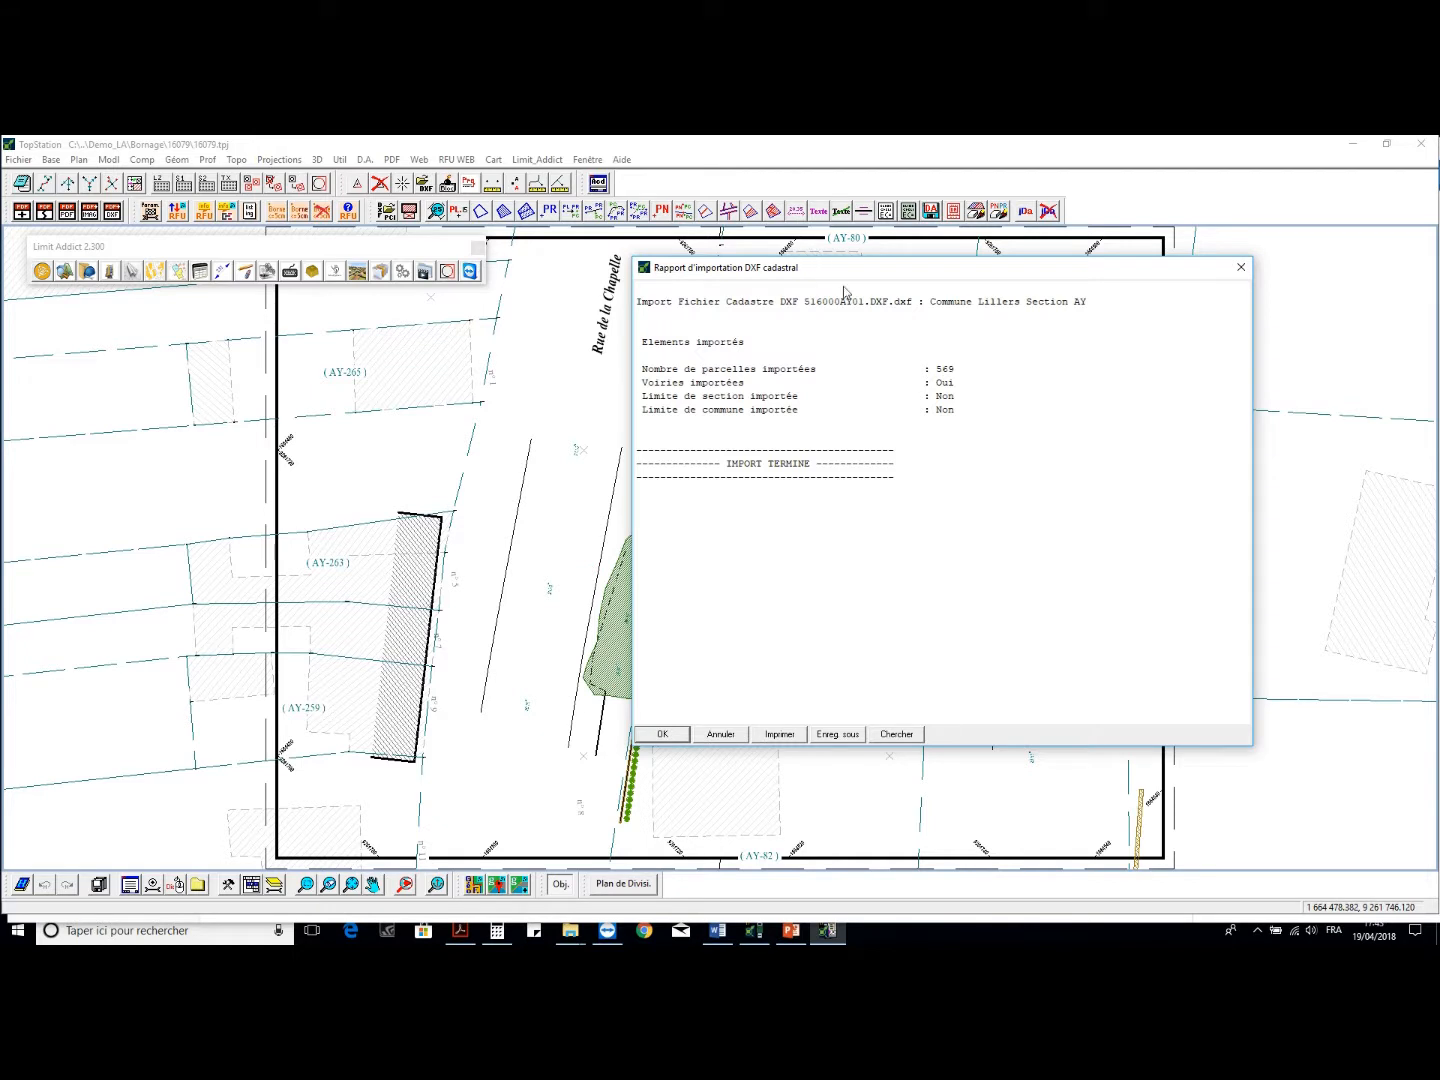
left_click_drag(845, 270, 973, 333)
scroll(572, 575, "up", 3)
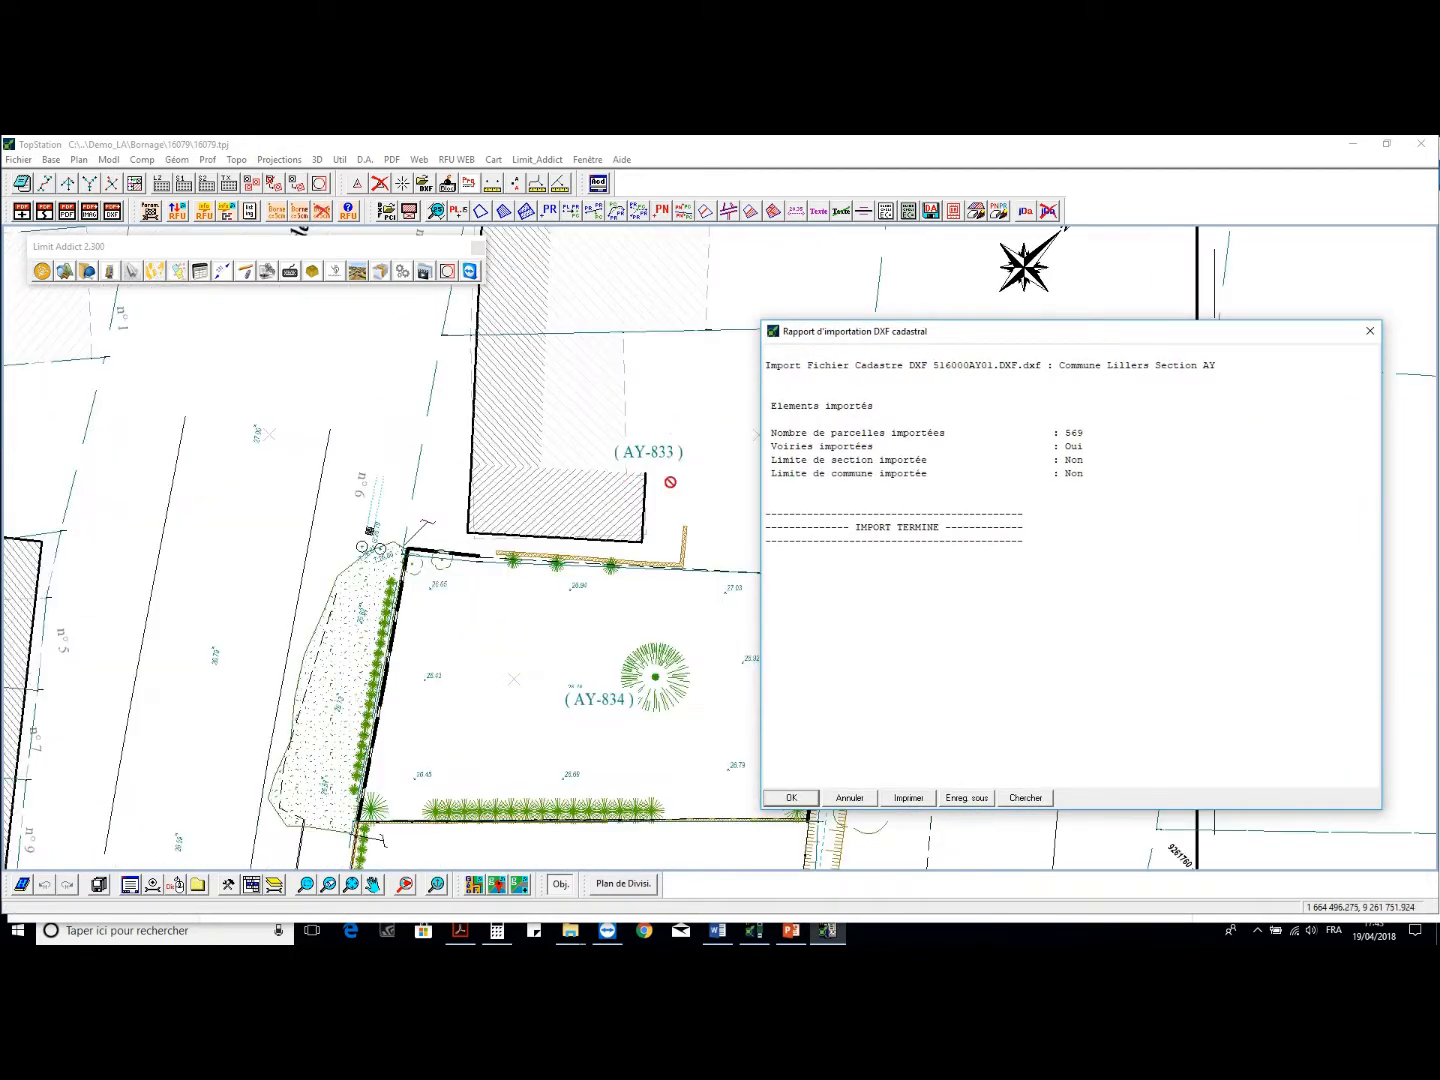
left_click(791, 797)
Examine the cadastral attributes of parcel AY-833 in the parcel manager
left_click(455, 315)
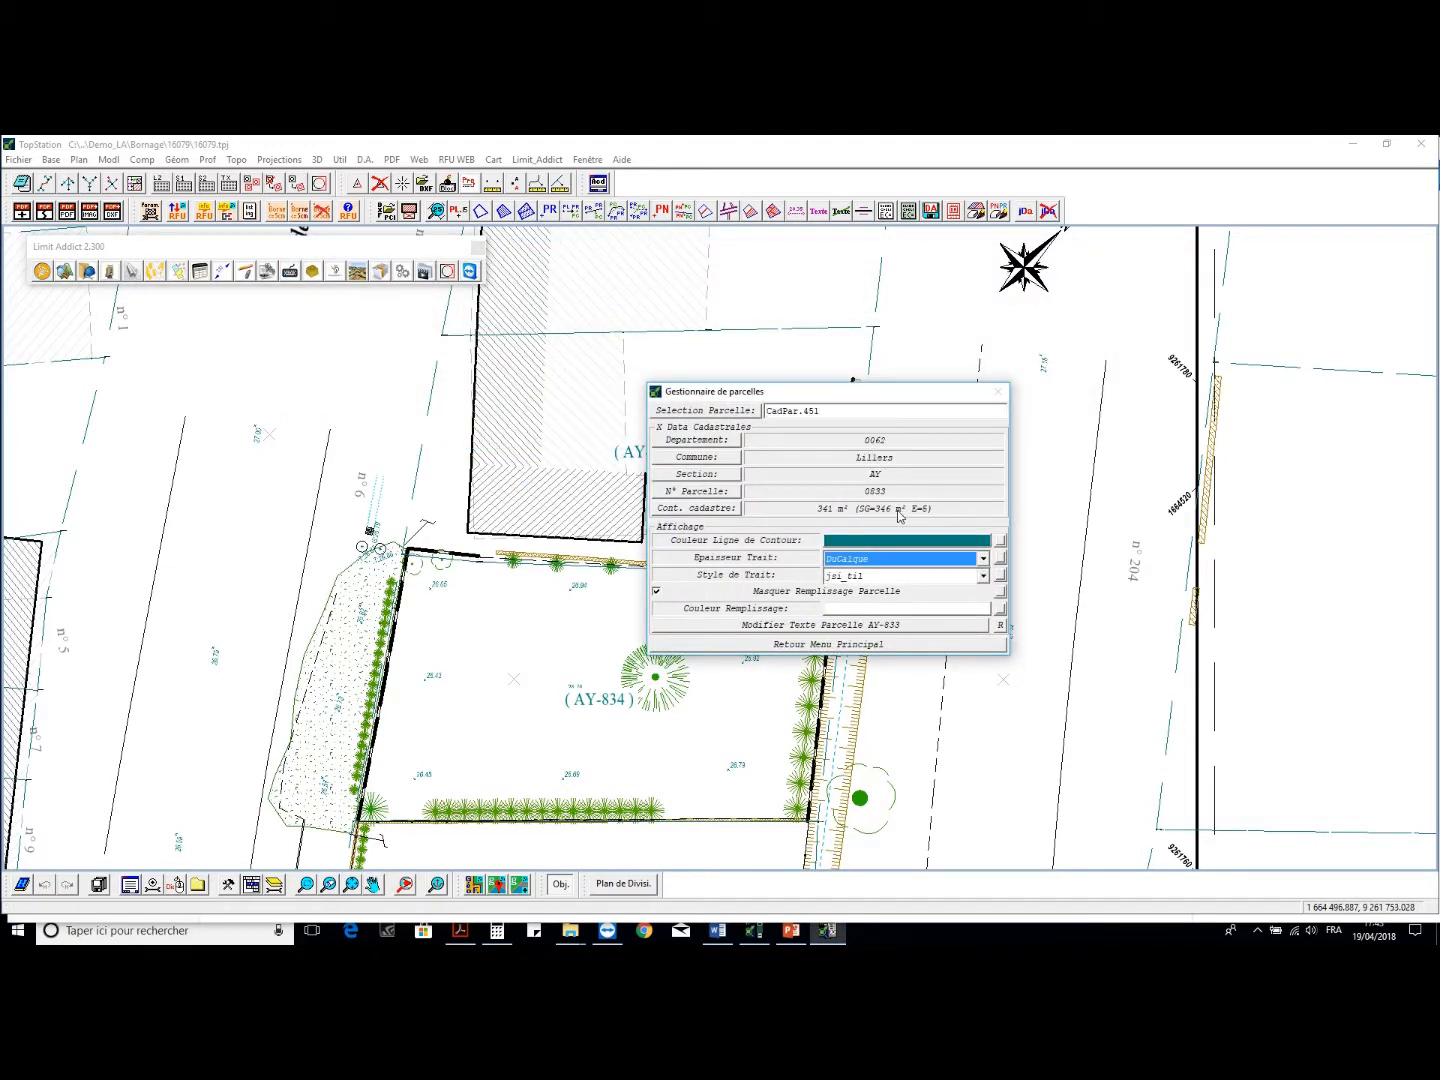
key("Escape")
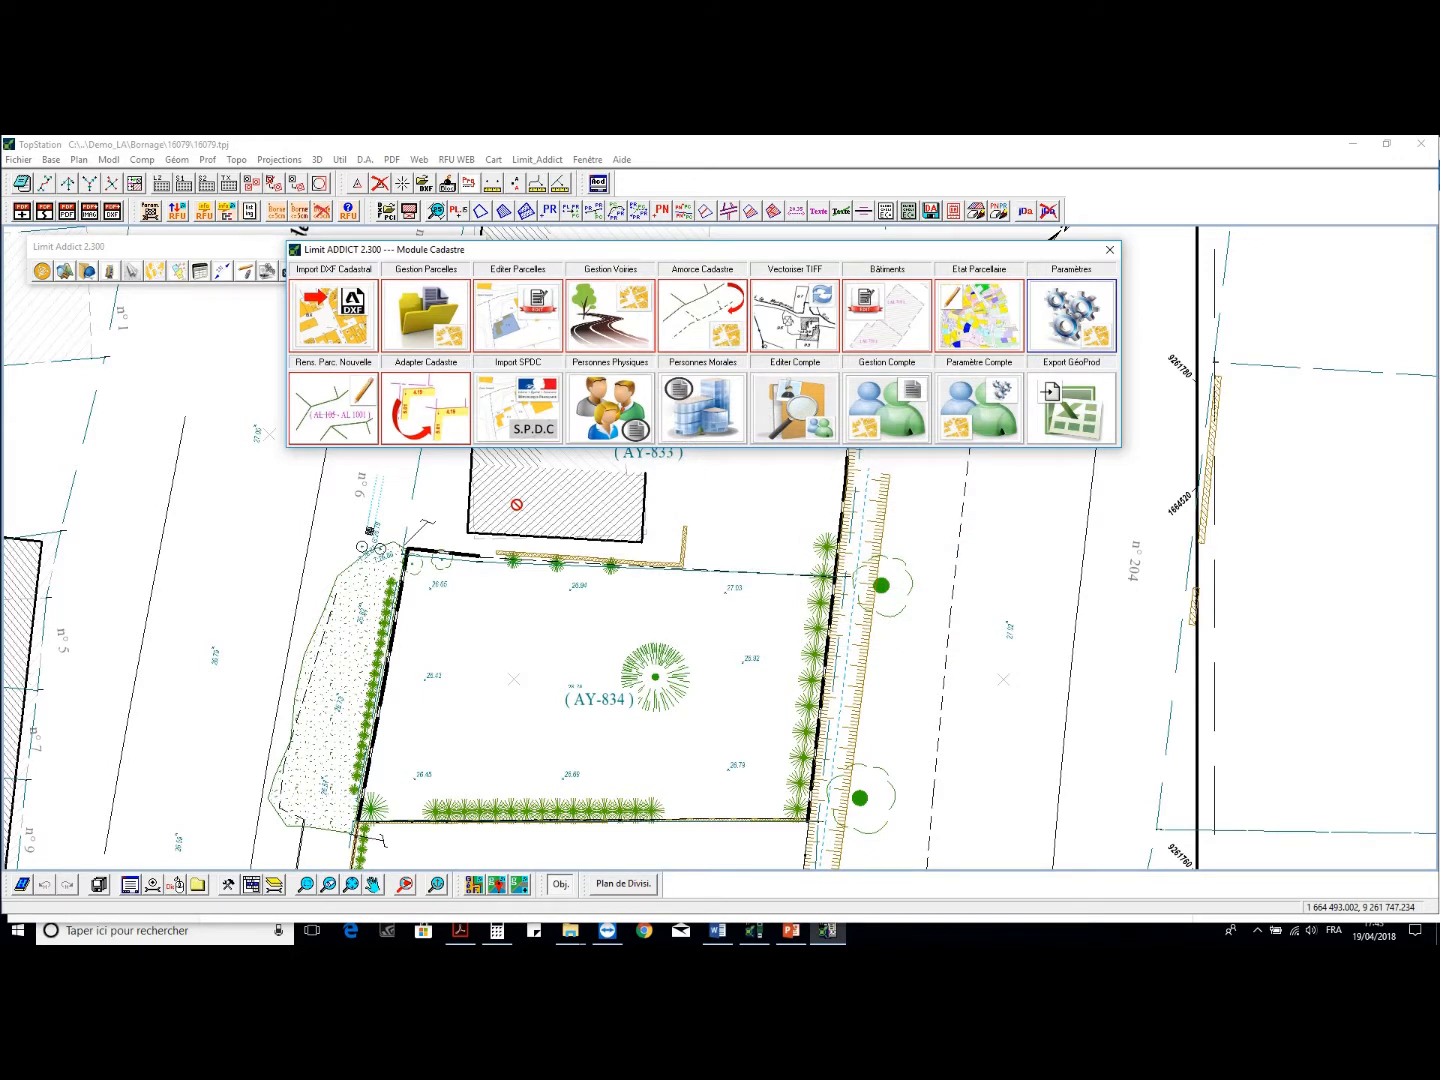
Automatically delete the cadastral buildings that overlap the surveyed buildings
left_click(882, 298)
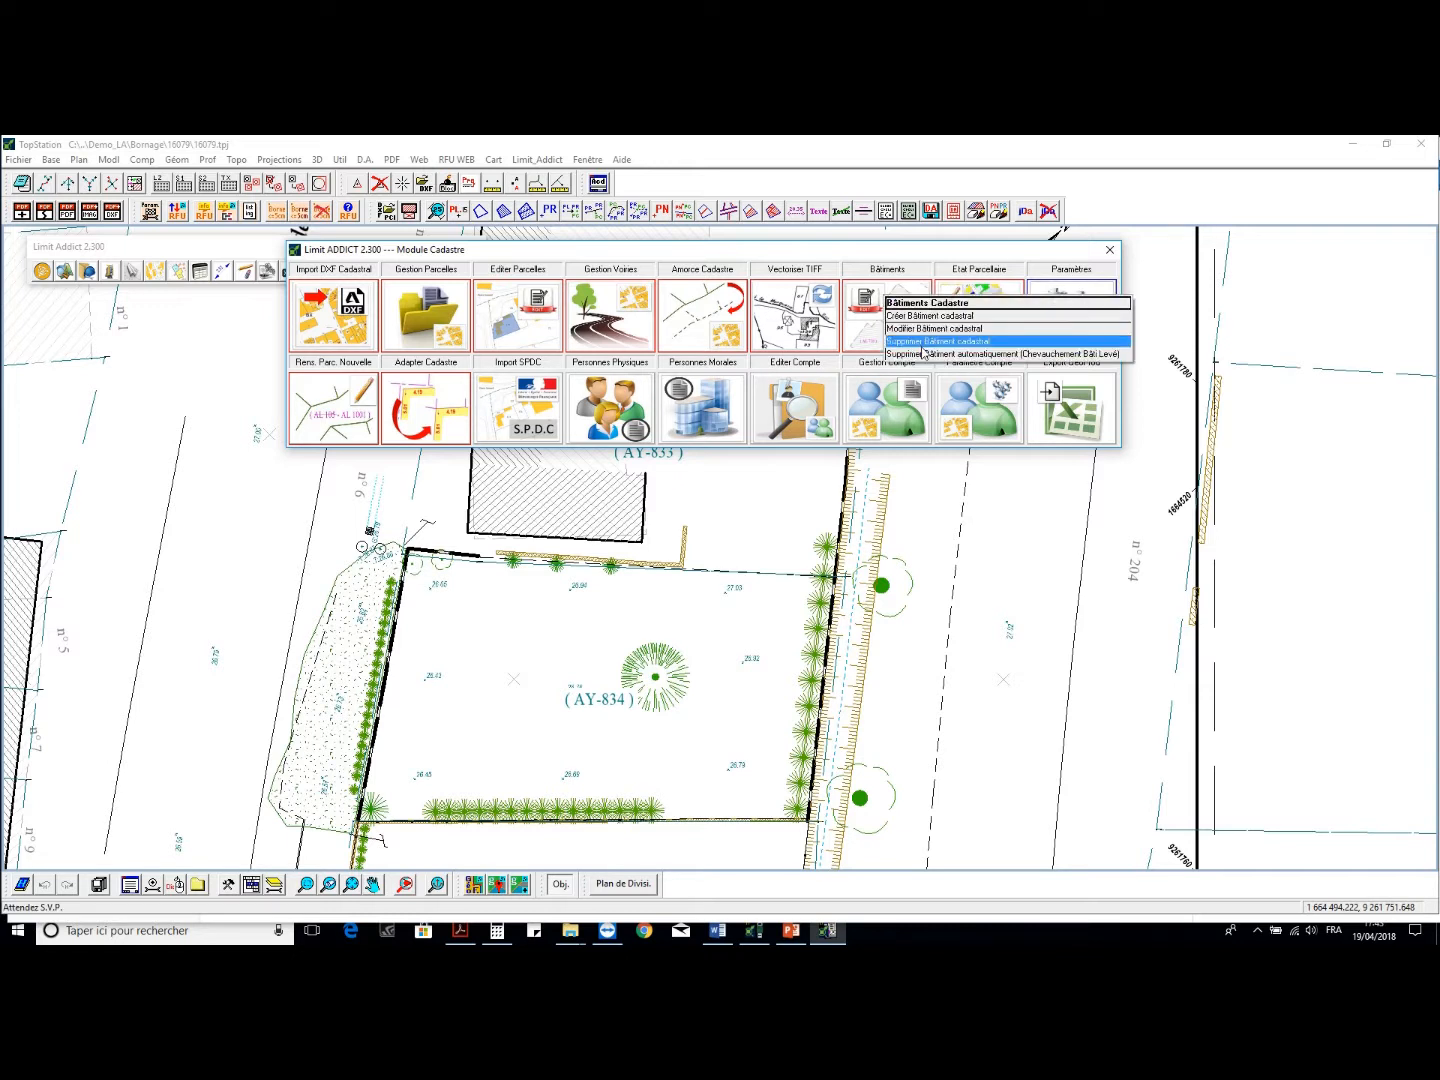
left_click(924, 353)
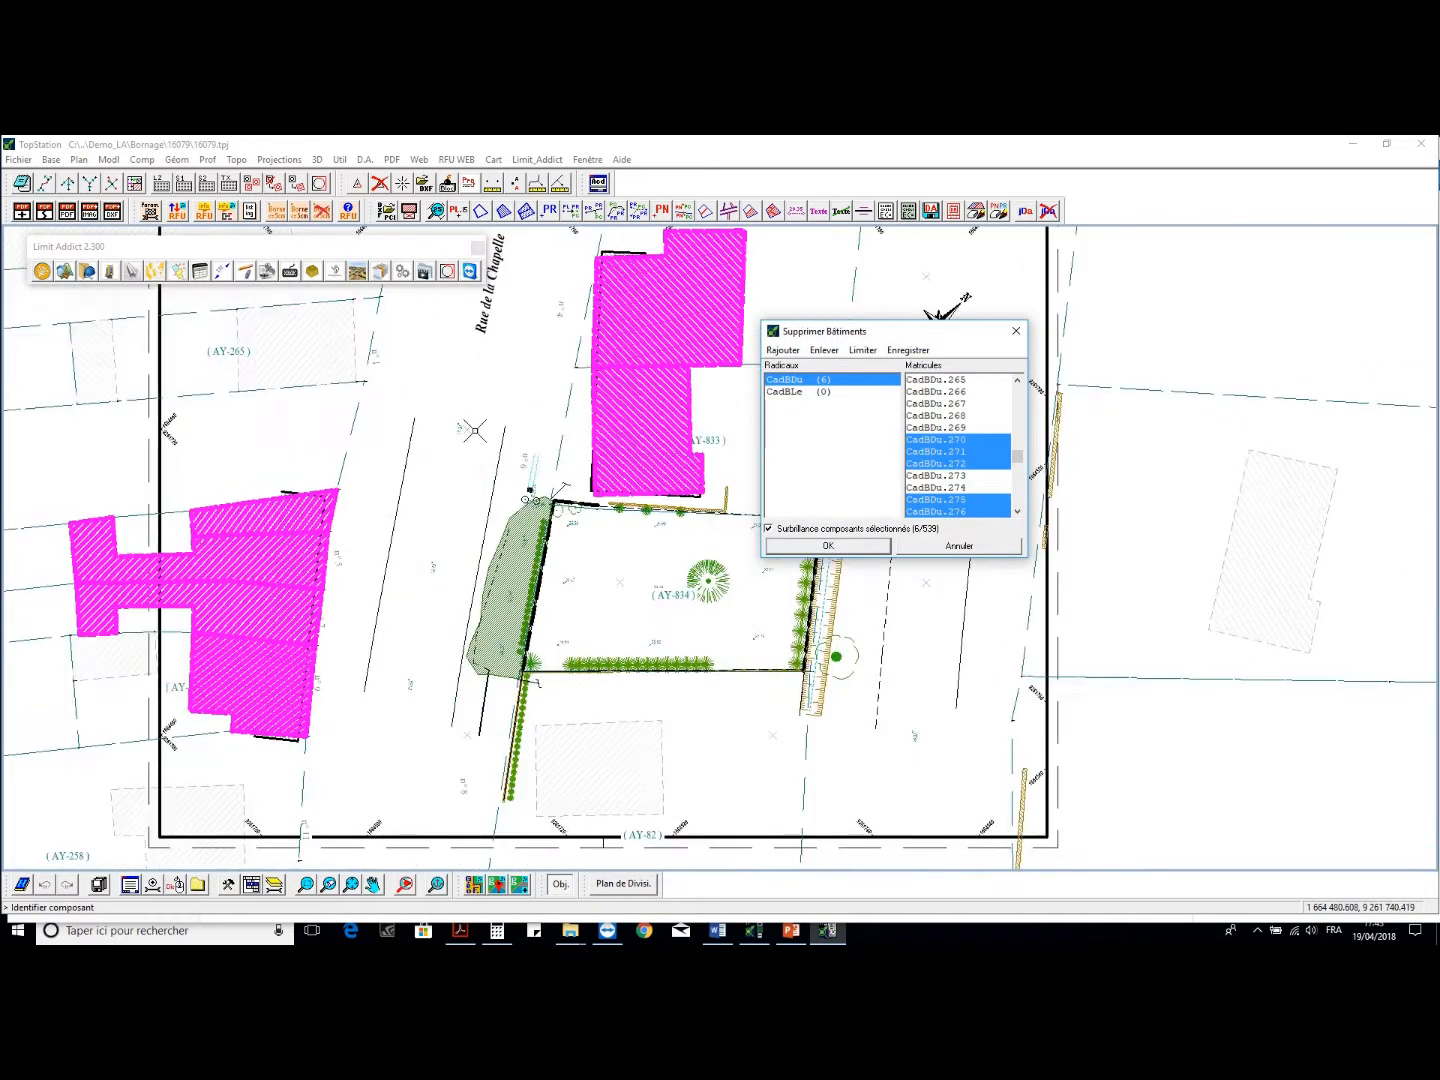
right_click(475, 431)
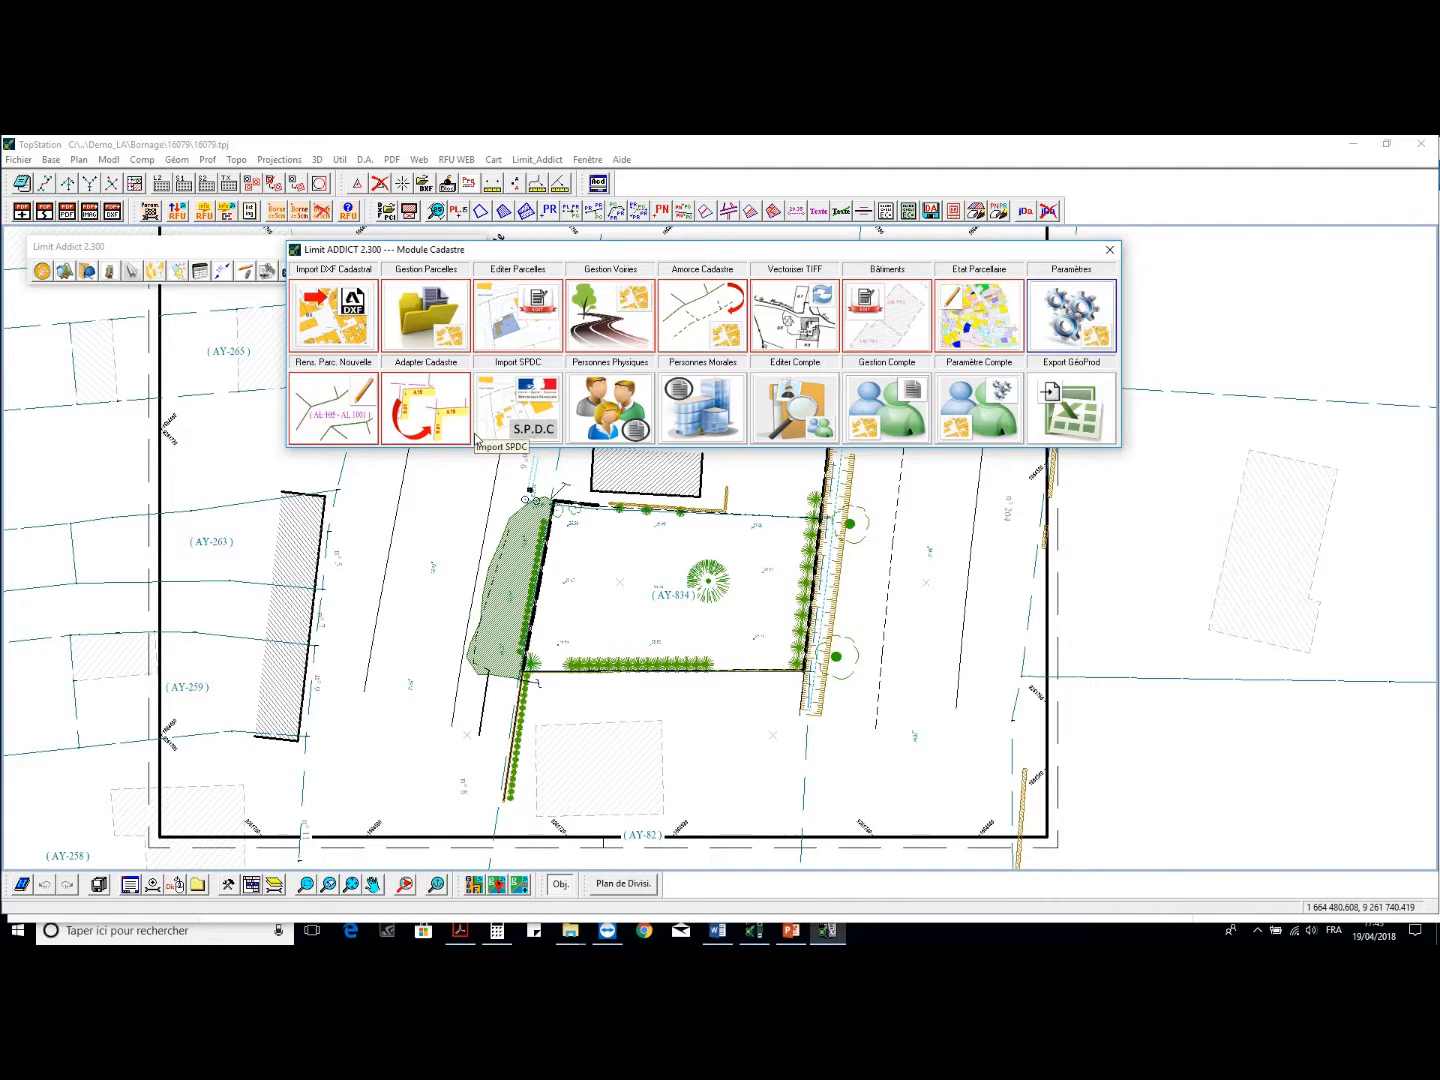
Import SPDC owner data for the parcels selected by digitising a four-point enclosure around AY-833, AY-834 and AY-82
left_click(416, 407)
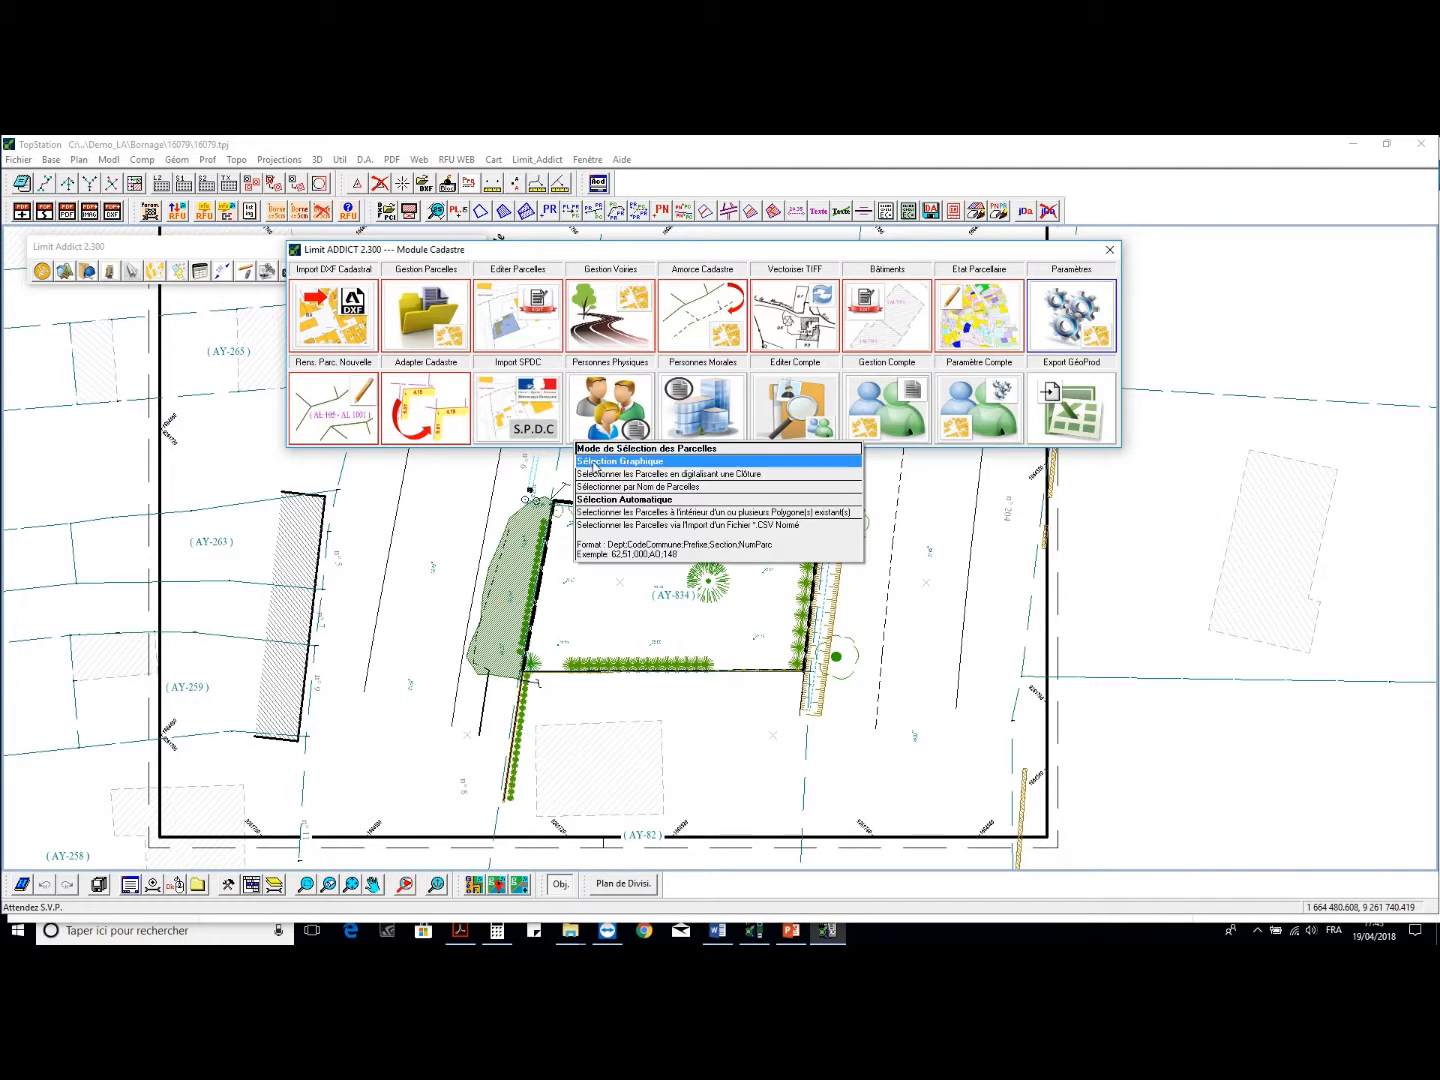
left_click(603, 478)
left_click(507, 486)
left_click(425, 751)
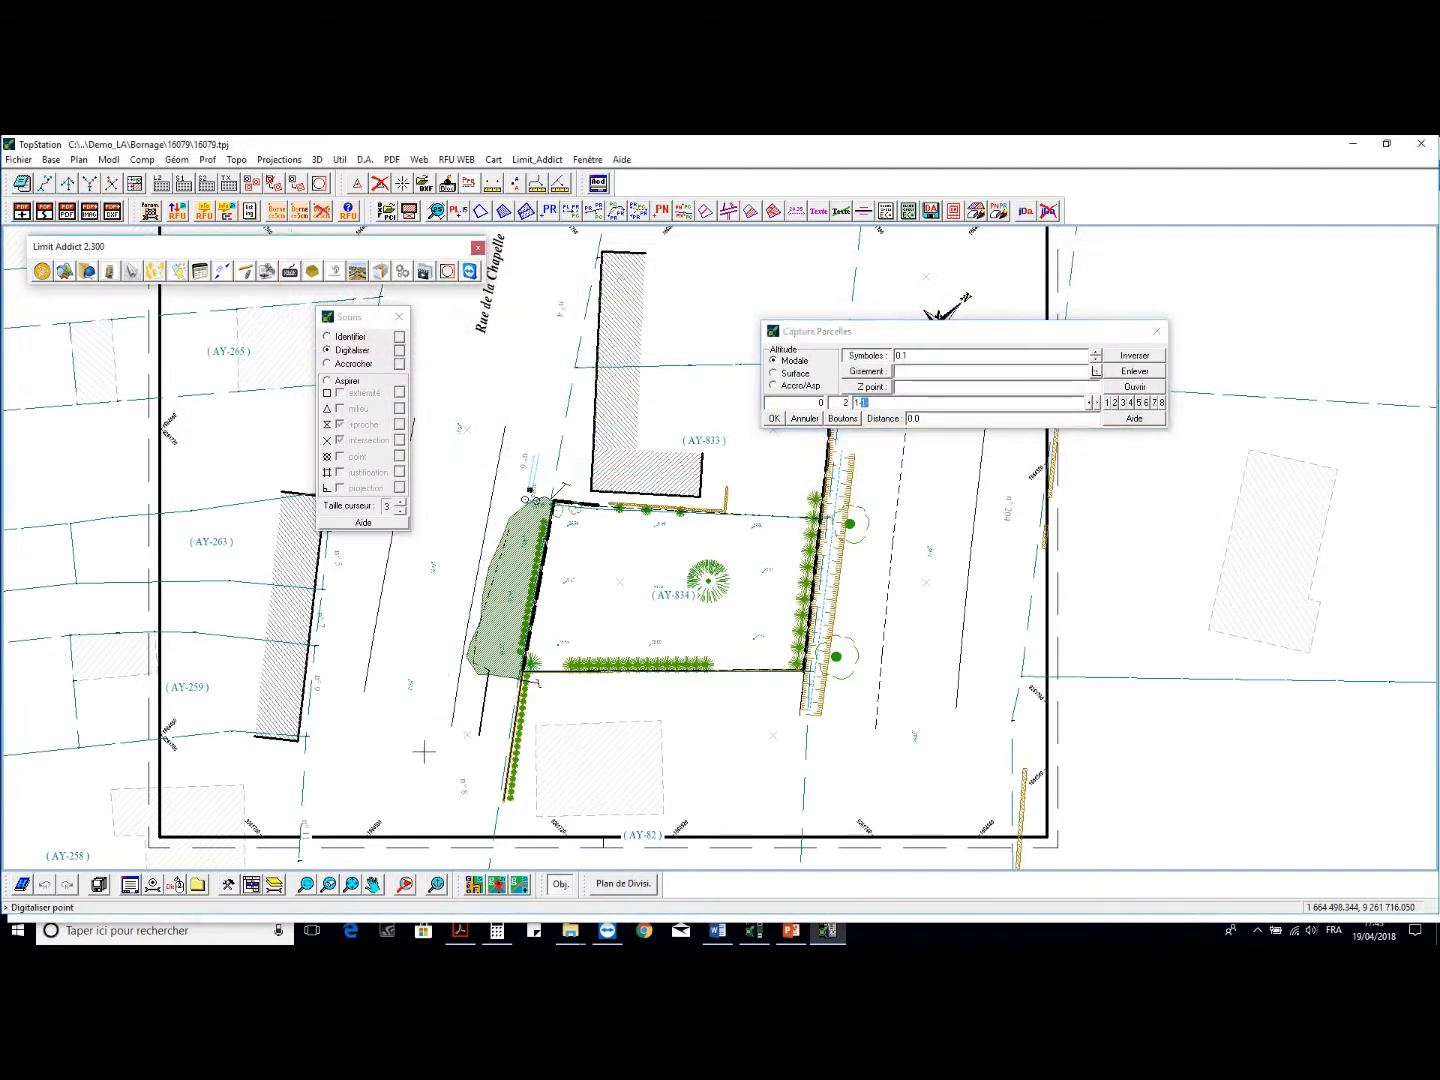
left_click(698, 753)
left_click(724, 490)
right_click(725, 490)
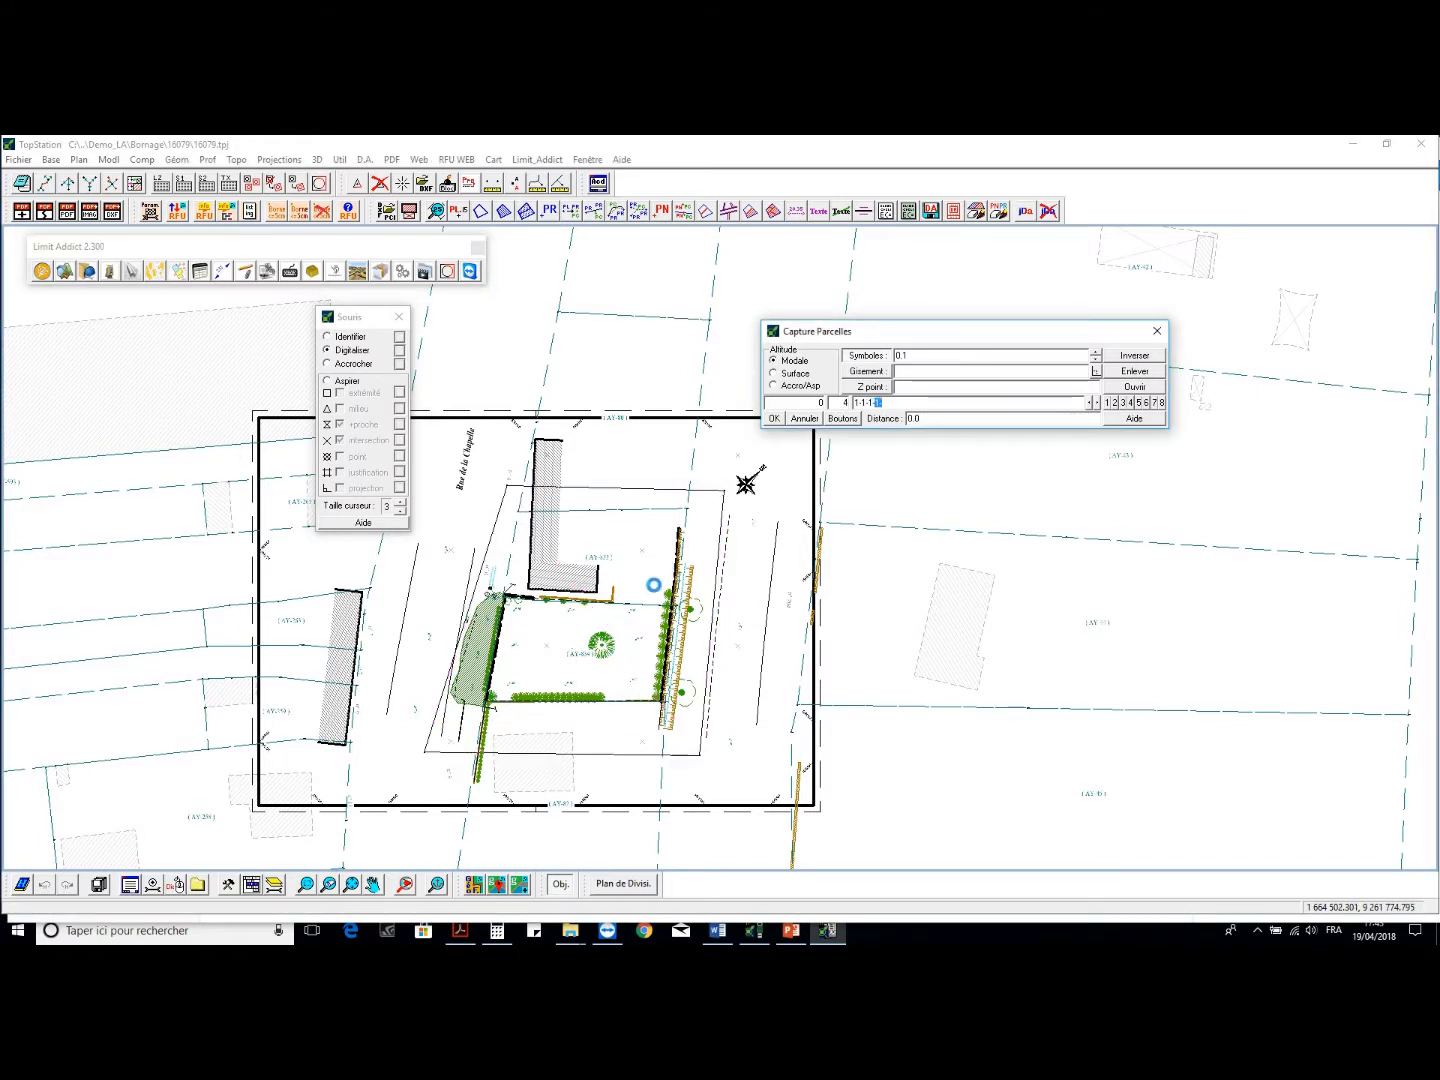
left_click(779, 547)
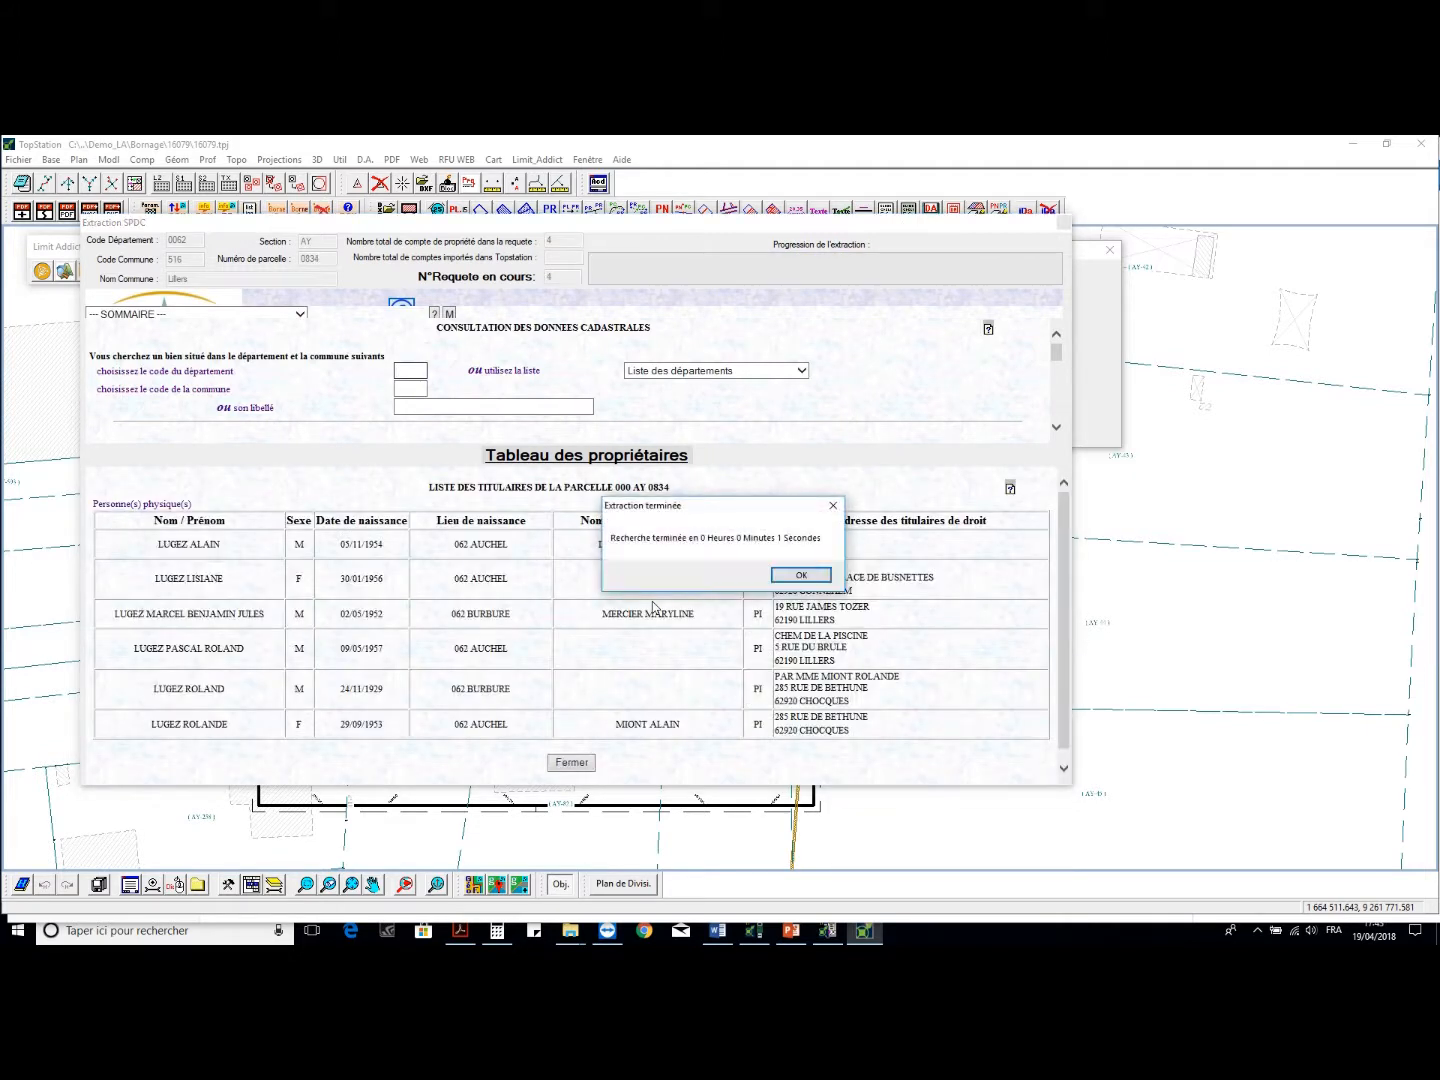
left_click(1063, 223)
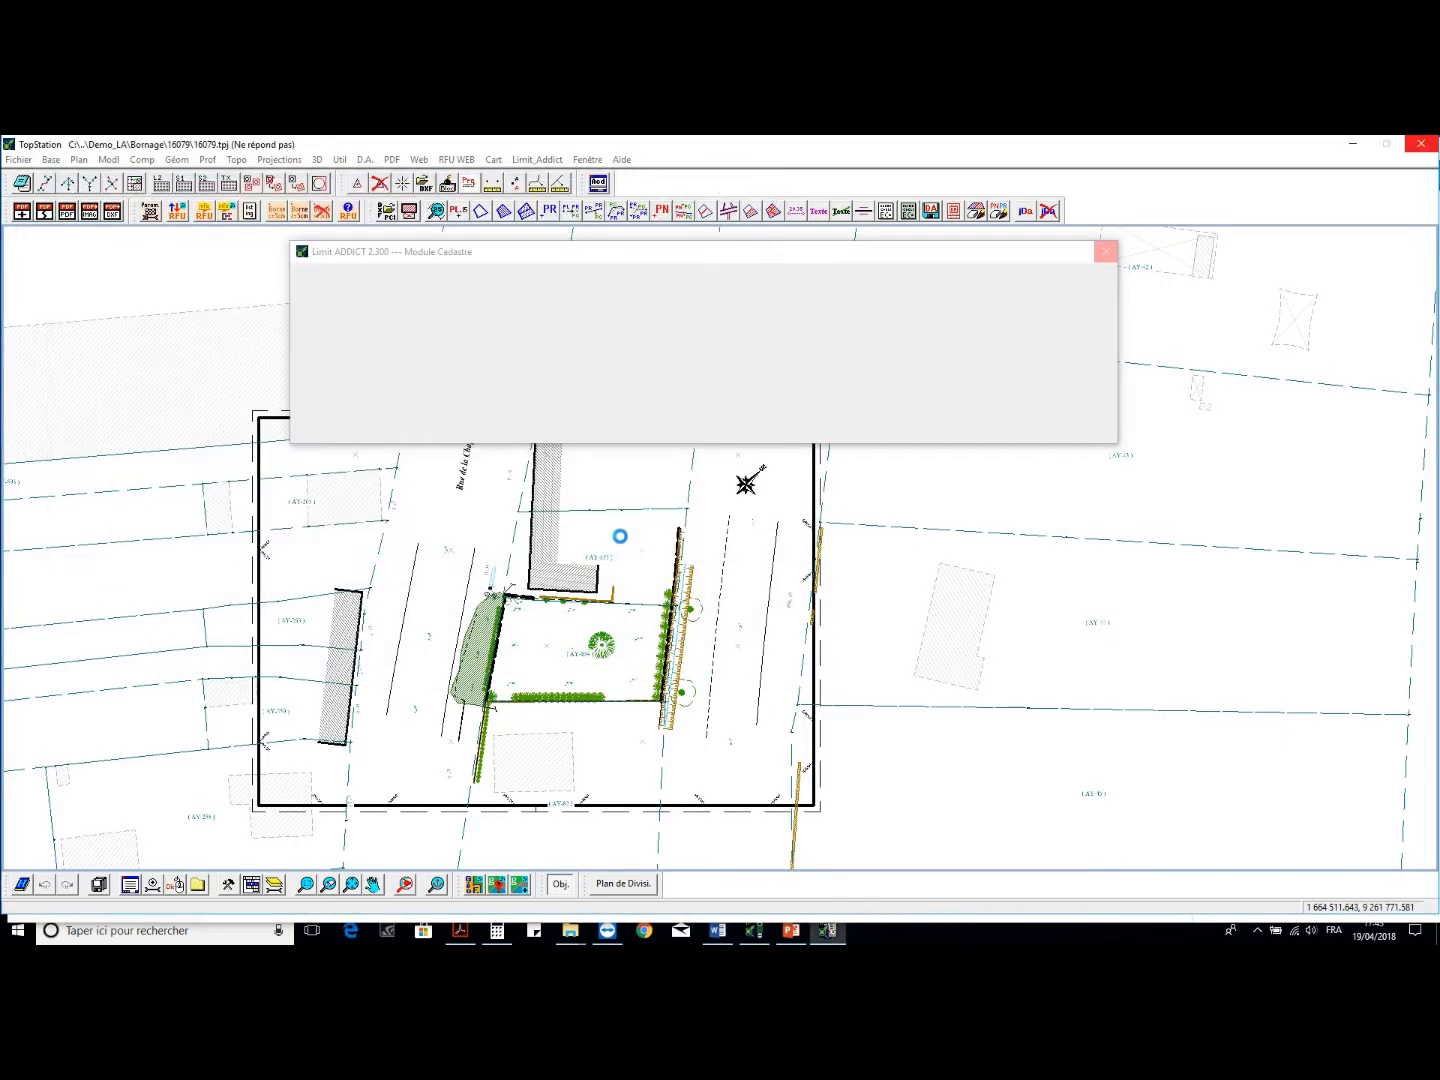
Review the imported owner labels on the parcels and the record of the third physical person in the list
scroll(601, 574, "up", 2)
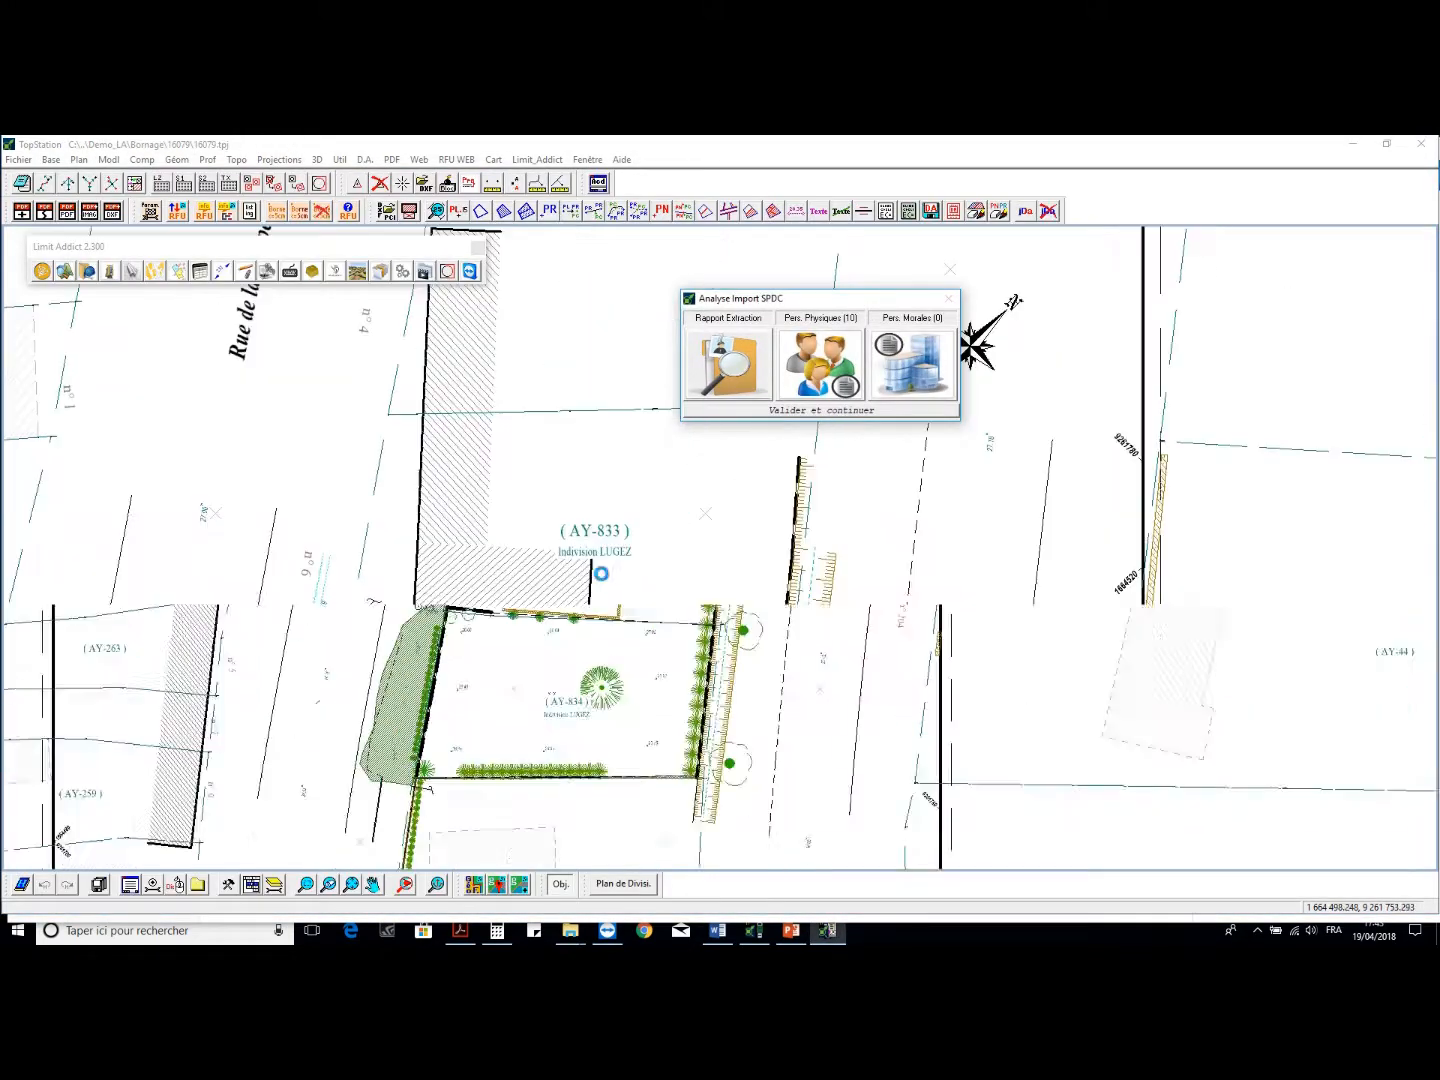
scroll(596, 490, "down", 1)
scroll(576, 518, "down", 1)
scroll(573, 708, "up", 1)
scroll(572, 708, "up", 1)
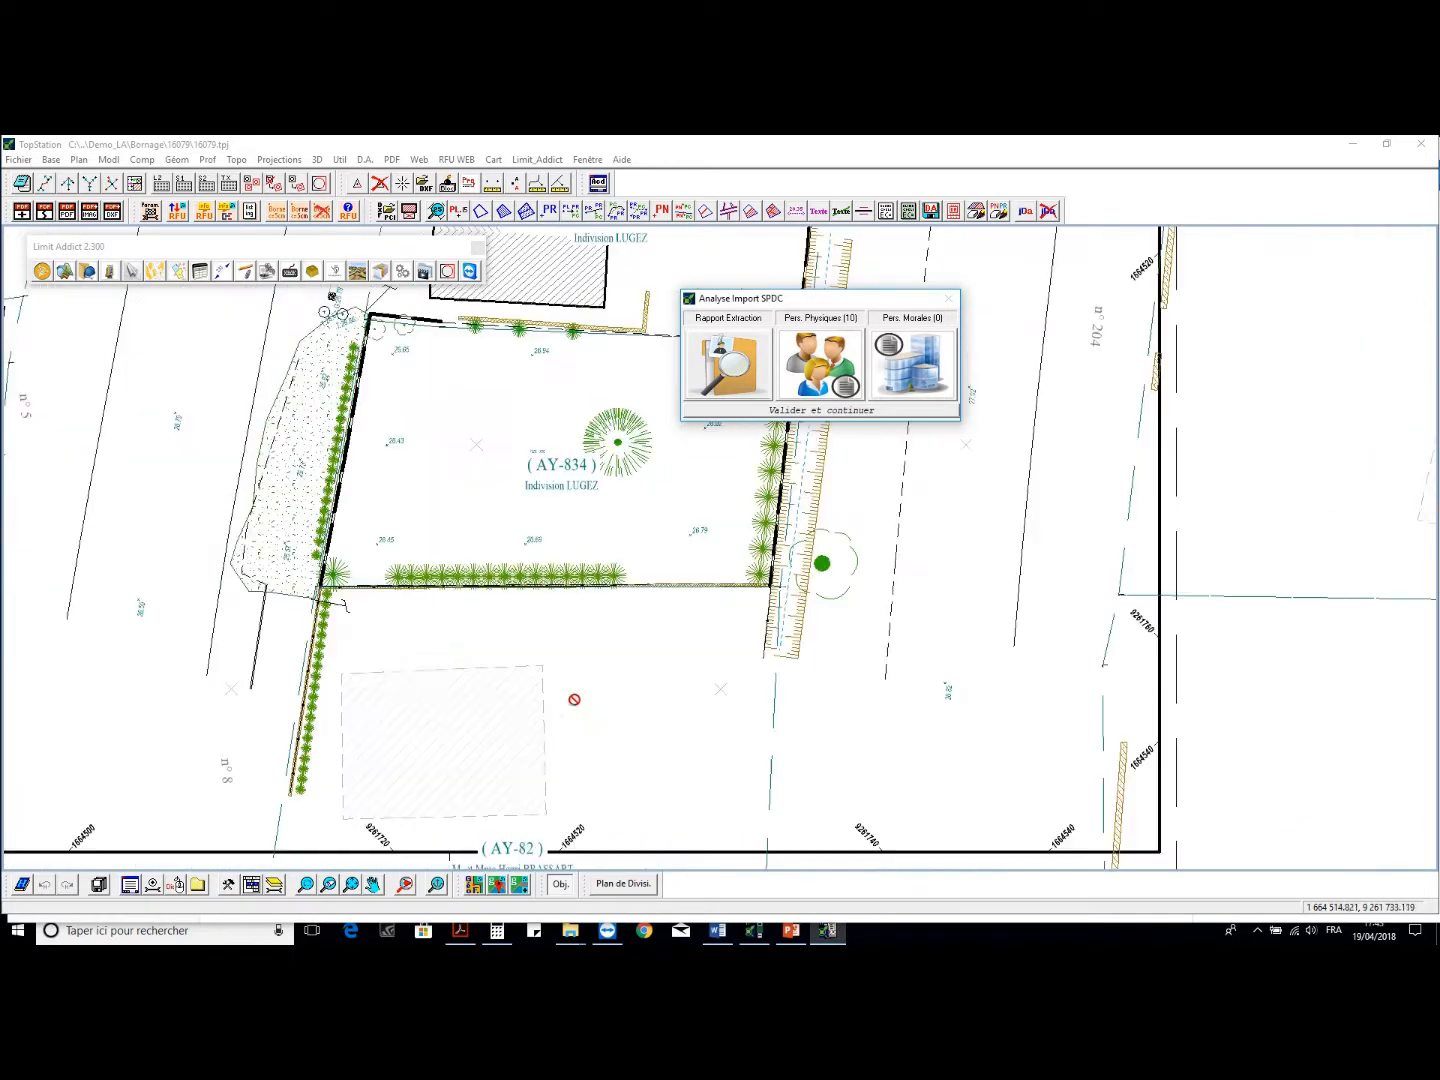
left_click(821, 365)
left_click(838, 301)
left_click(845, 336)
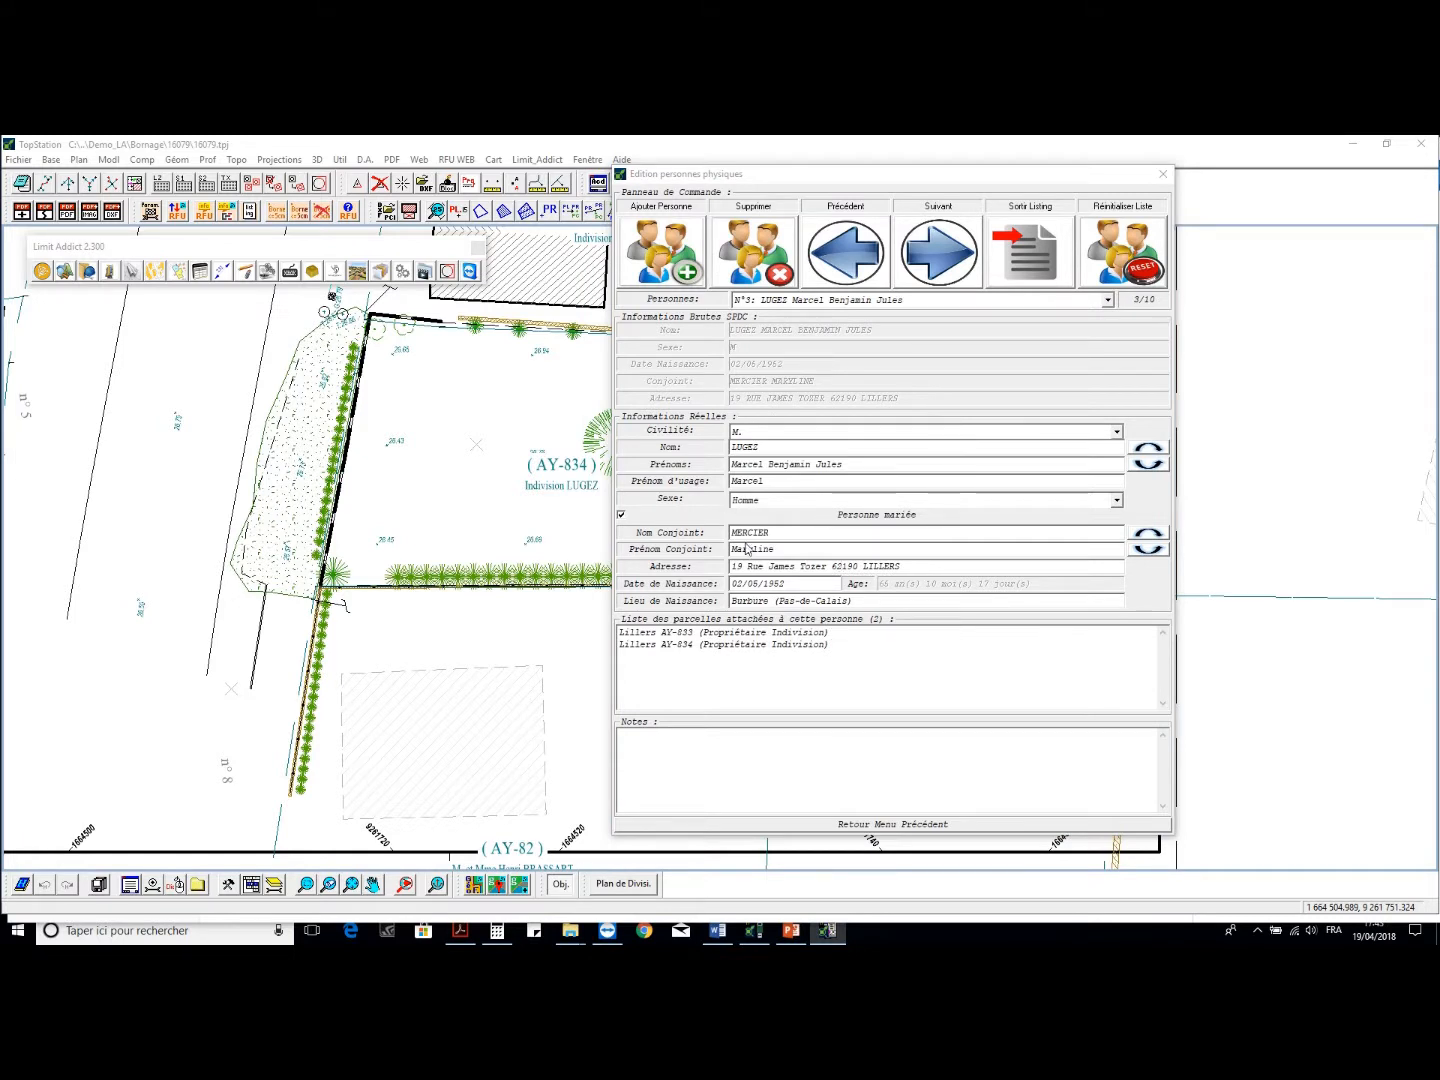
left_click(800, 823)
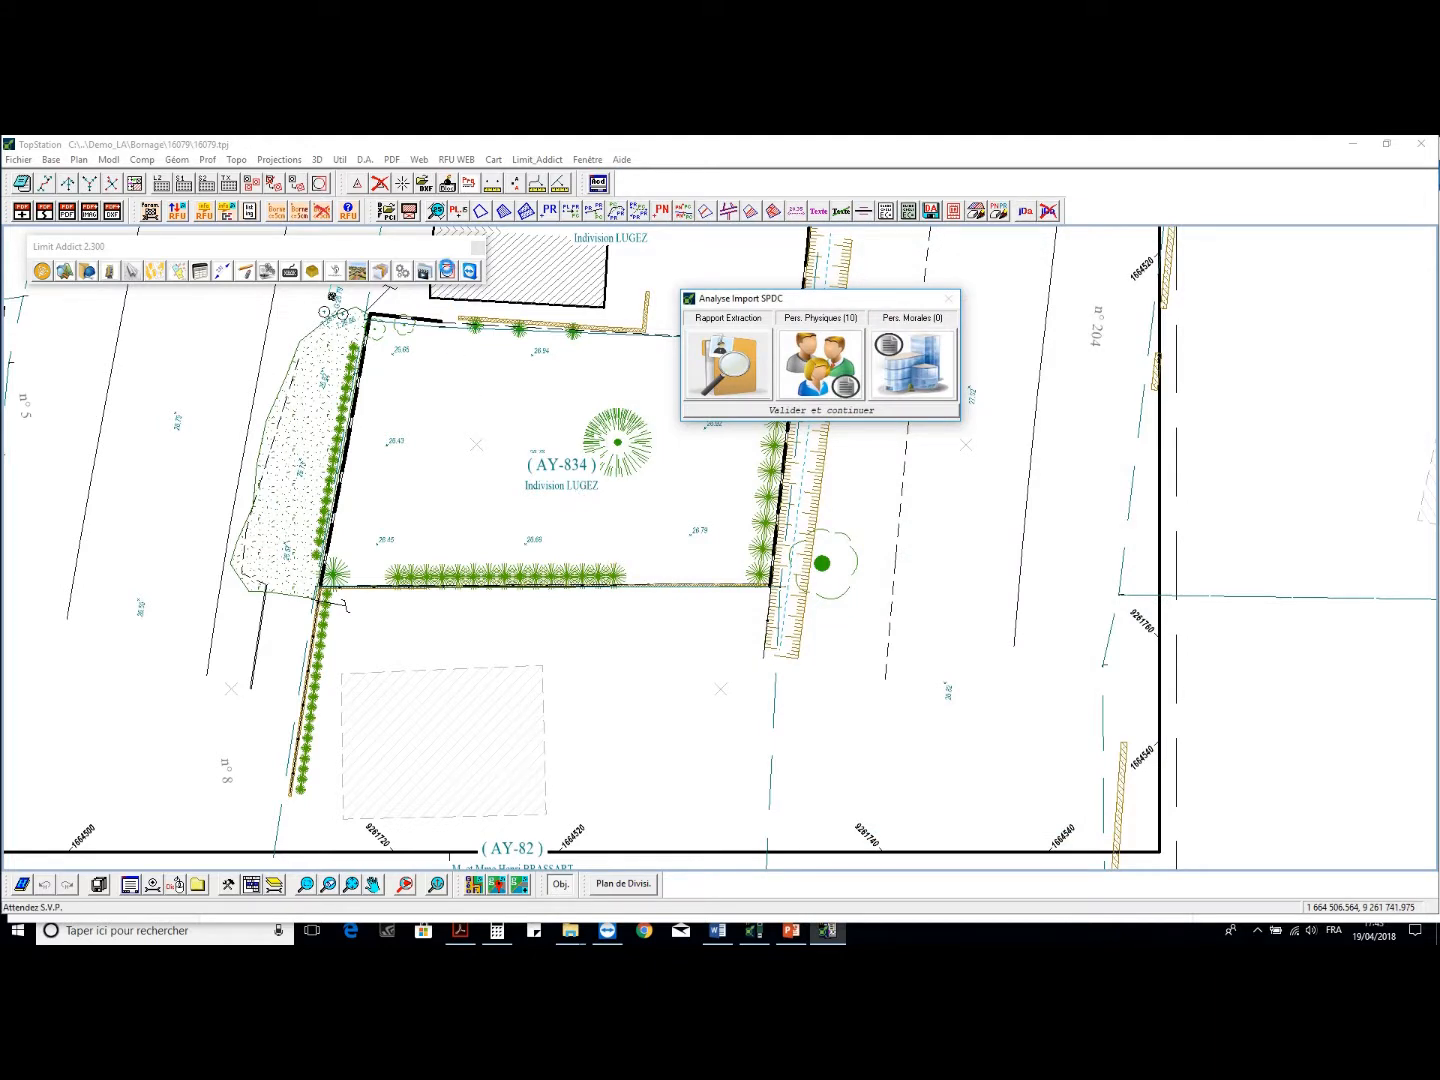
left_click(422, 479)
Move the AY-82 parcel label and its owner text inside the plan frame, beside the cadastral building south of AY-834
left_click(448, 275)
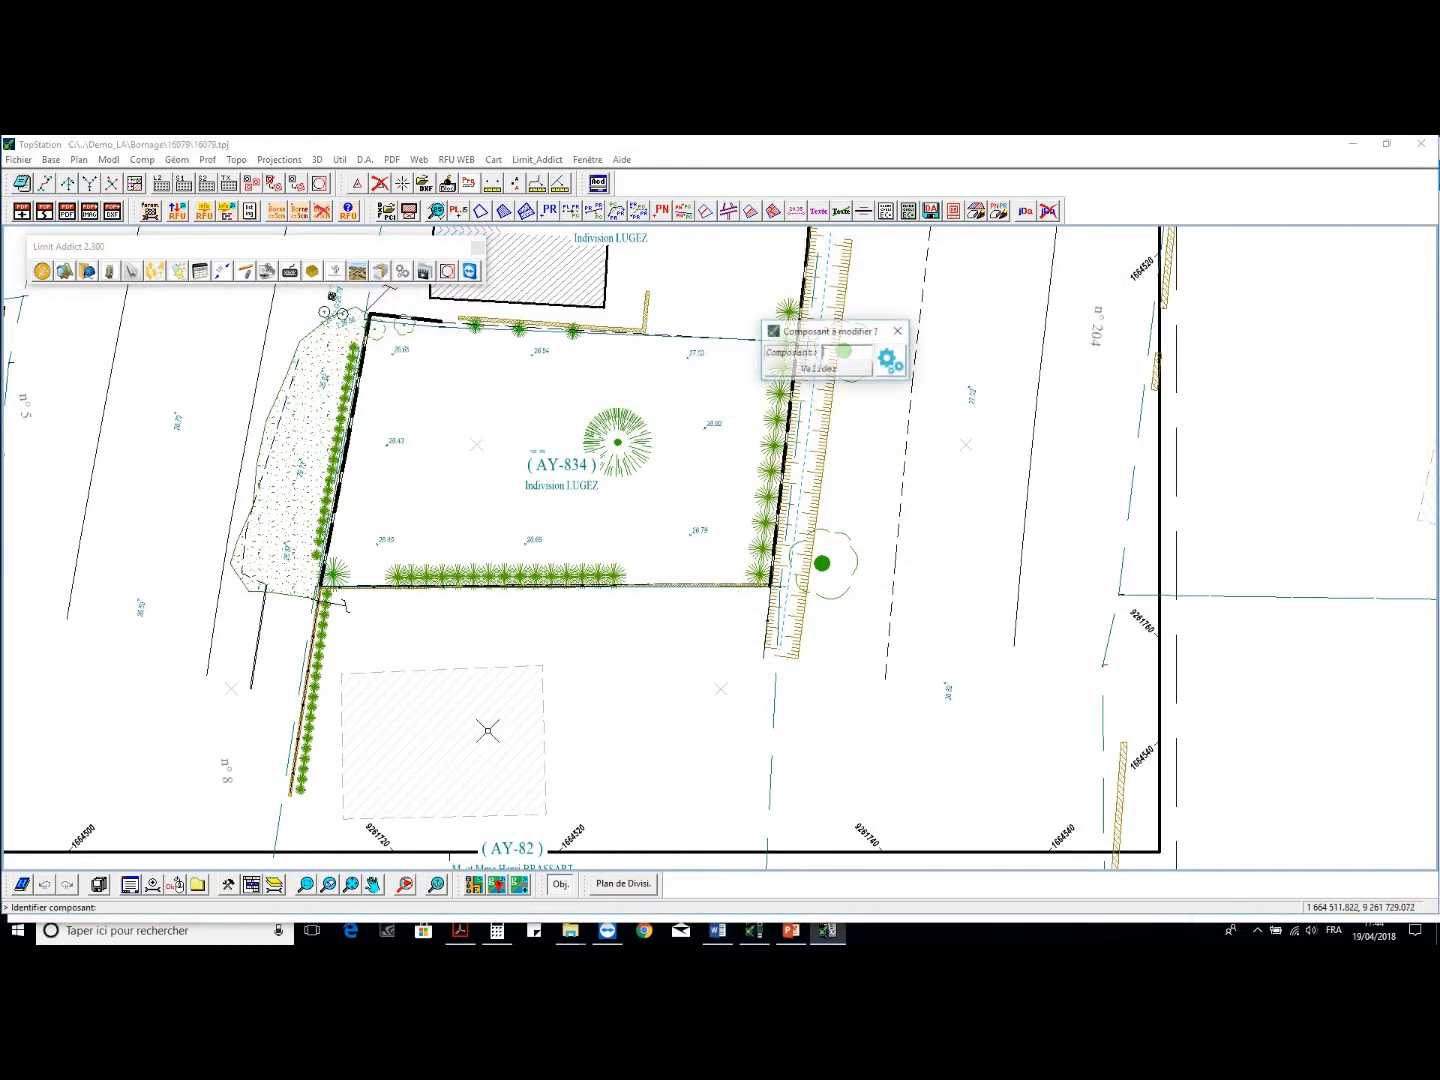
left_click(510, 835)
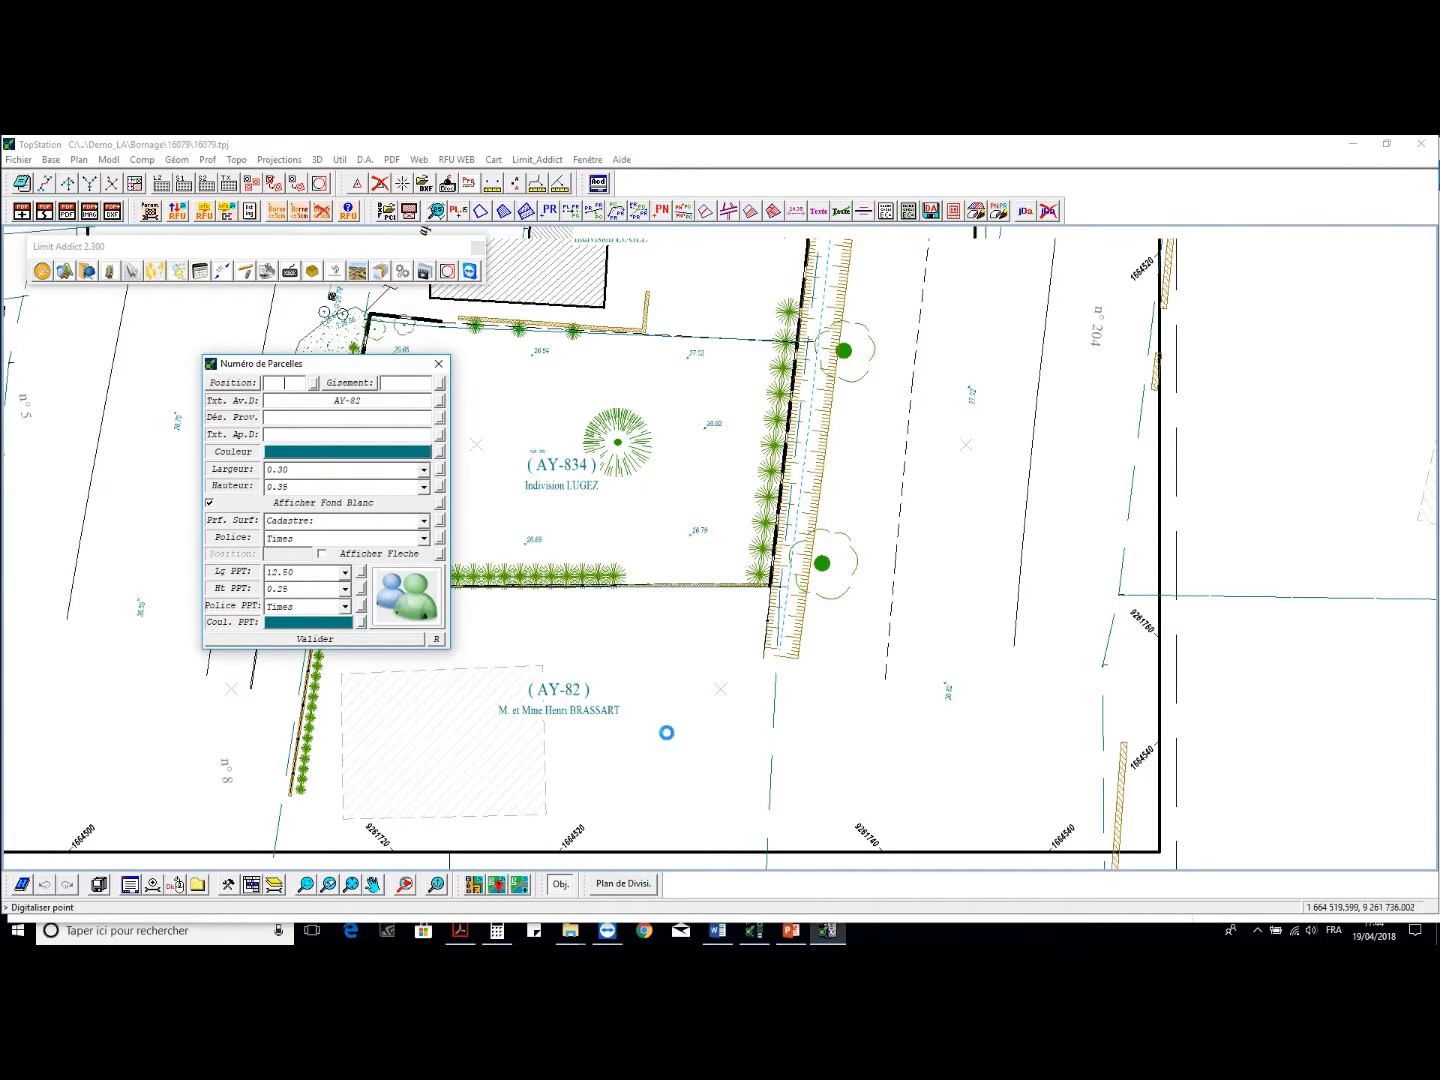
scroll(661, 732, "down", 2)
right_click(613, 412)
Reposition the Rue de la Chapelle street name along the road west of parcel AY-834, inside the plan frame
middle_click_drag(630, 318, 633, 594)
left_click(651, 455)
scroll(680, 383, "down", 2)
right_click(612, 424)
scroll(612, 424, "up", 3)
left_click(641, 428)
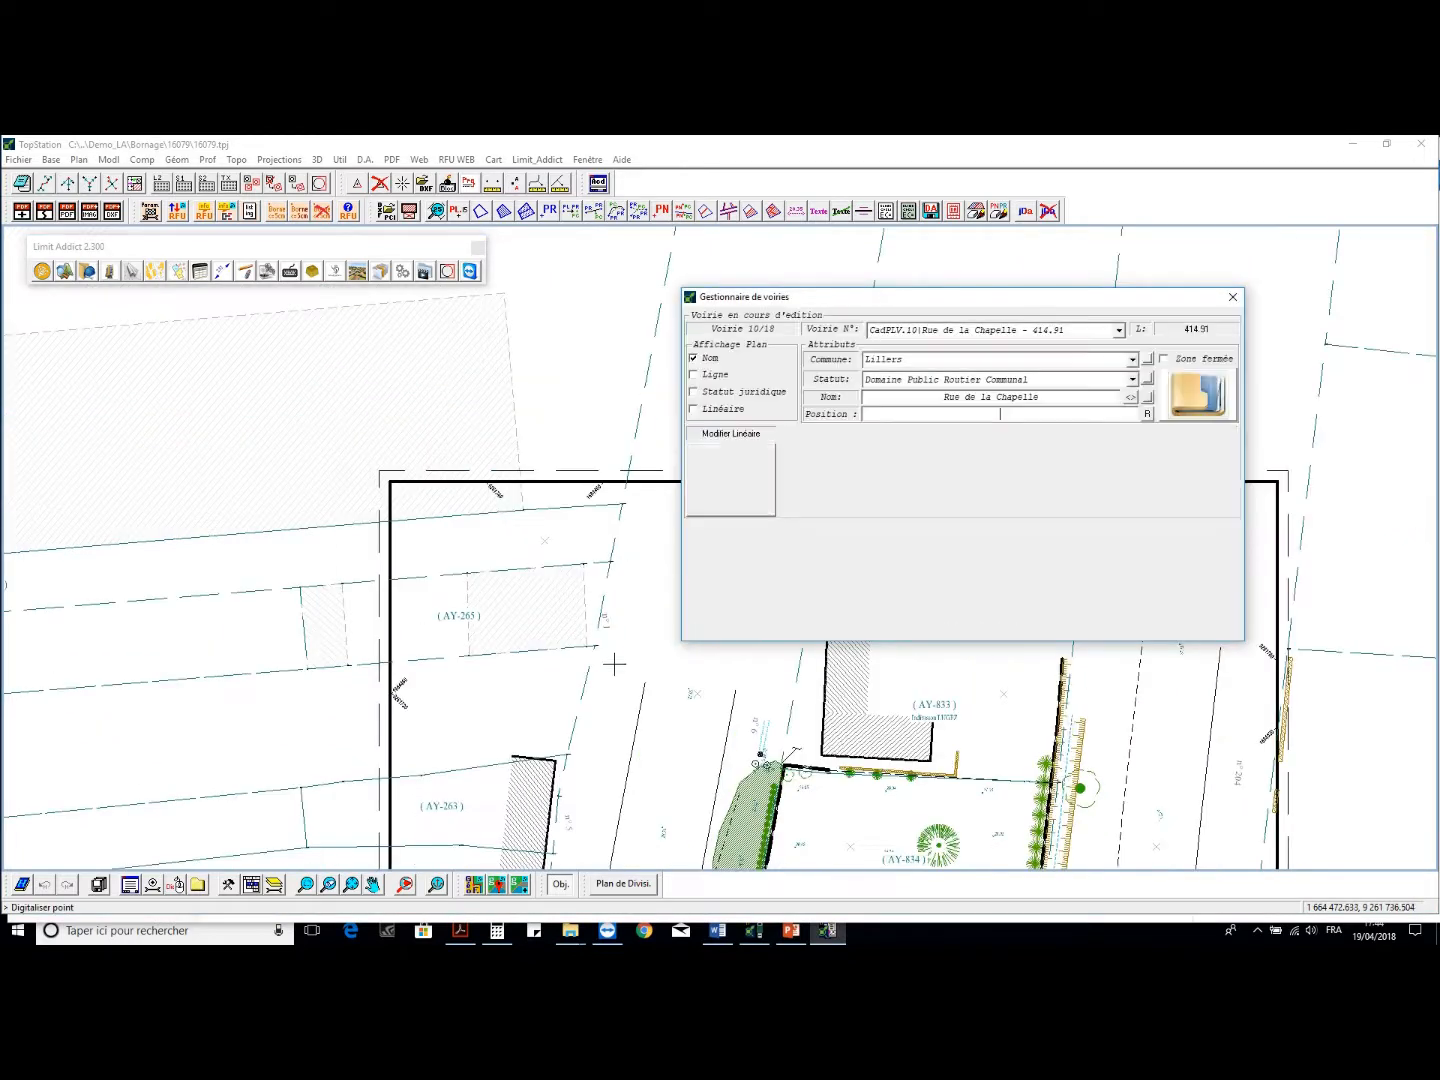
middle_click_drag(553, 668, 320, 425)
left_click(456, 581)
left_click(451, 580)
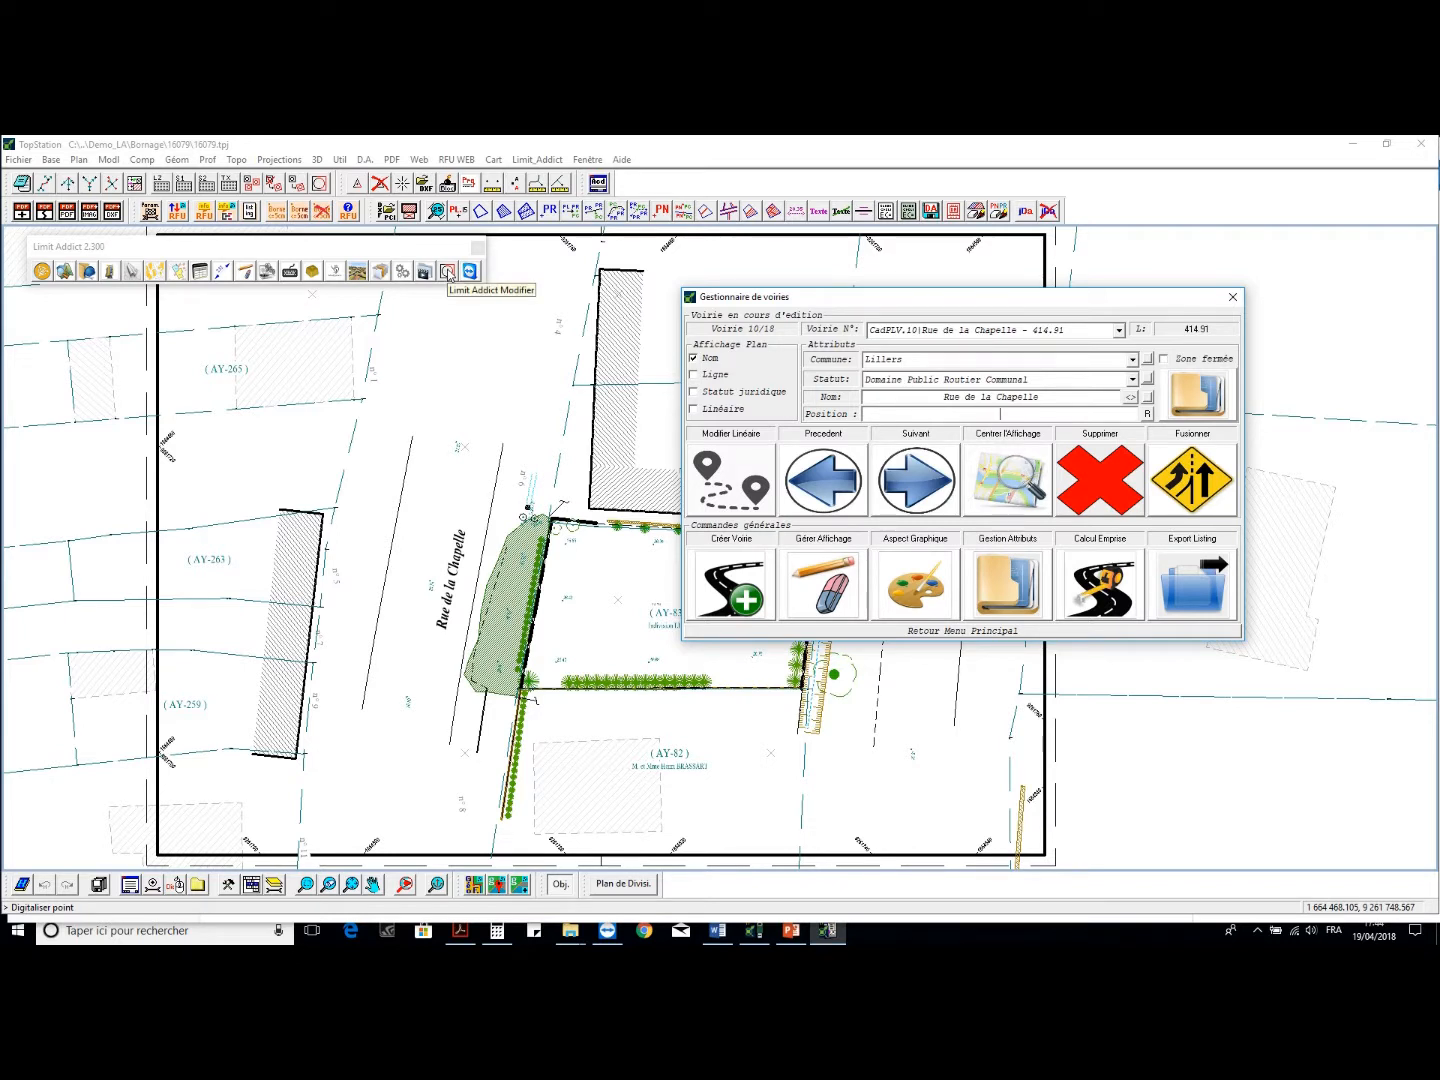
Save the Rue de la Chapelle label edit and reposition the Rue du 3 Septembre 1944 street name along the road east of AY-834, inside the frame
left_click(904, 440)
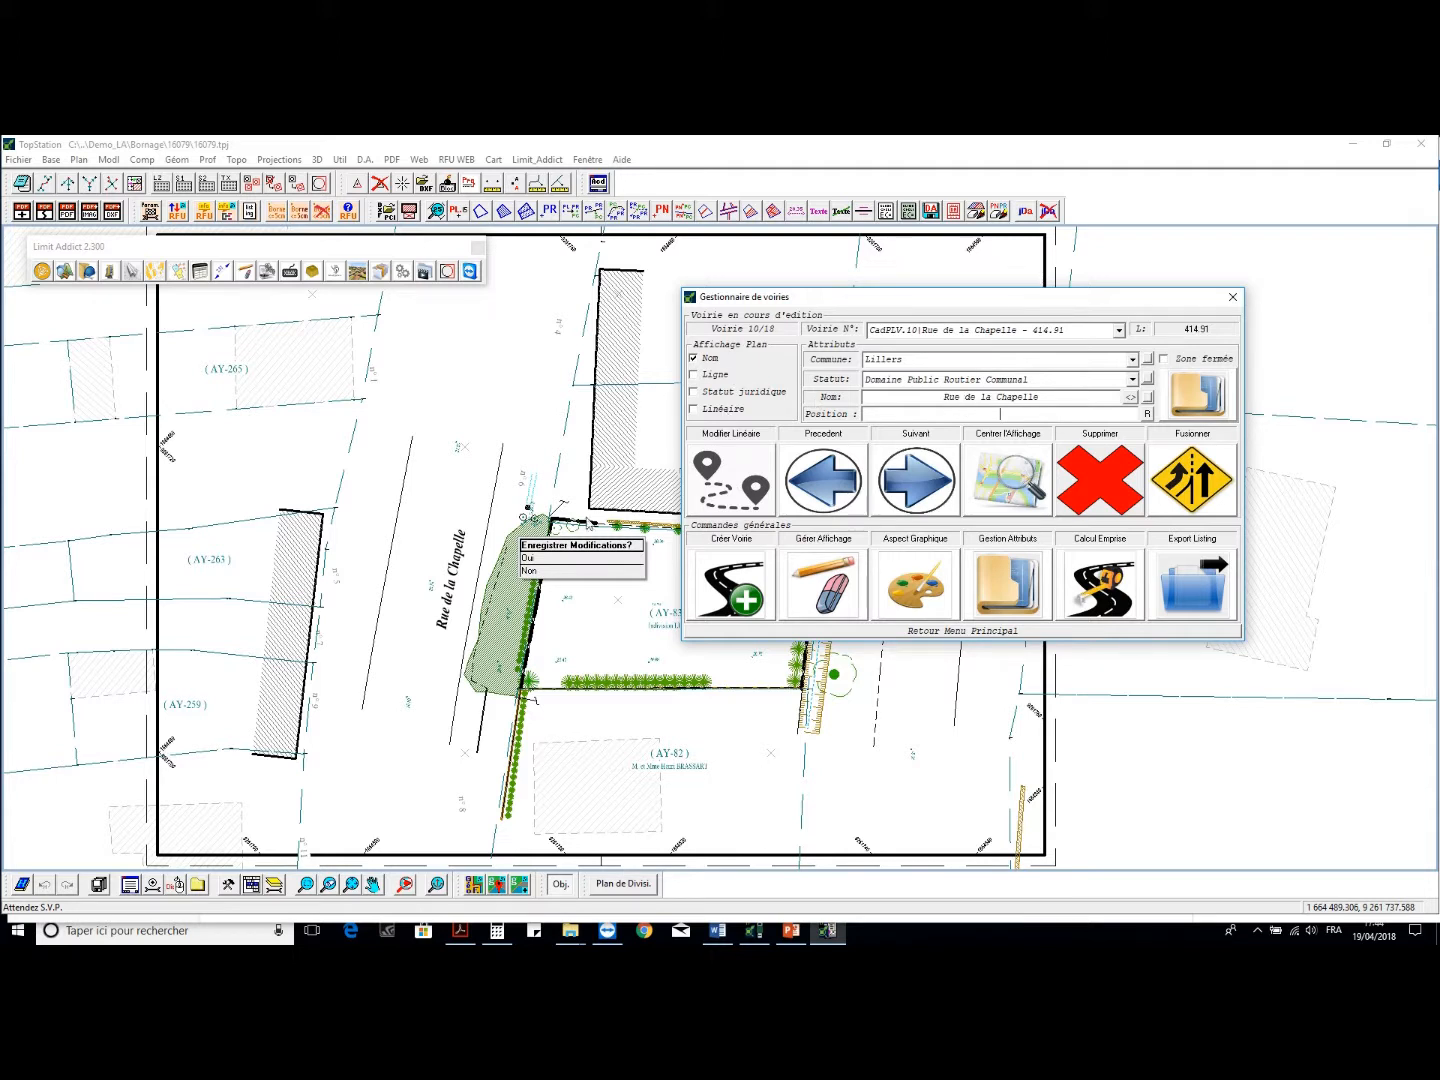
left_click(585, 559)
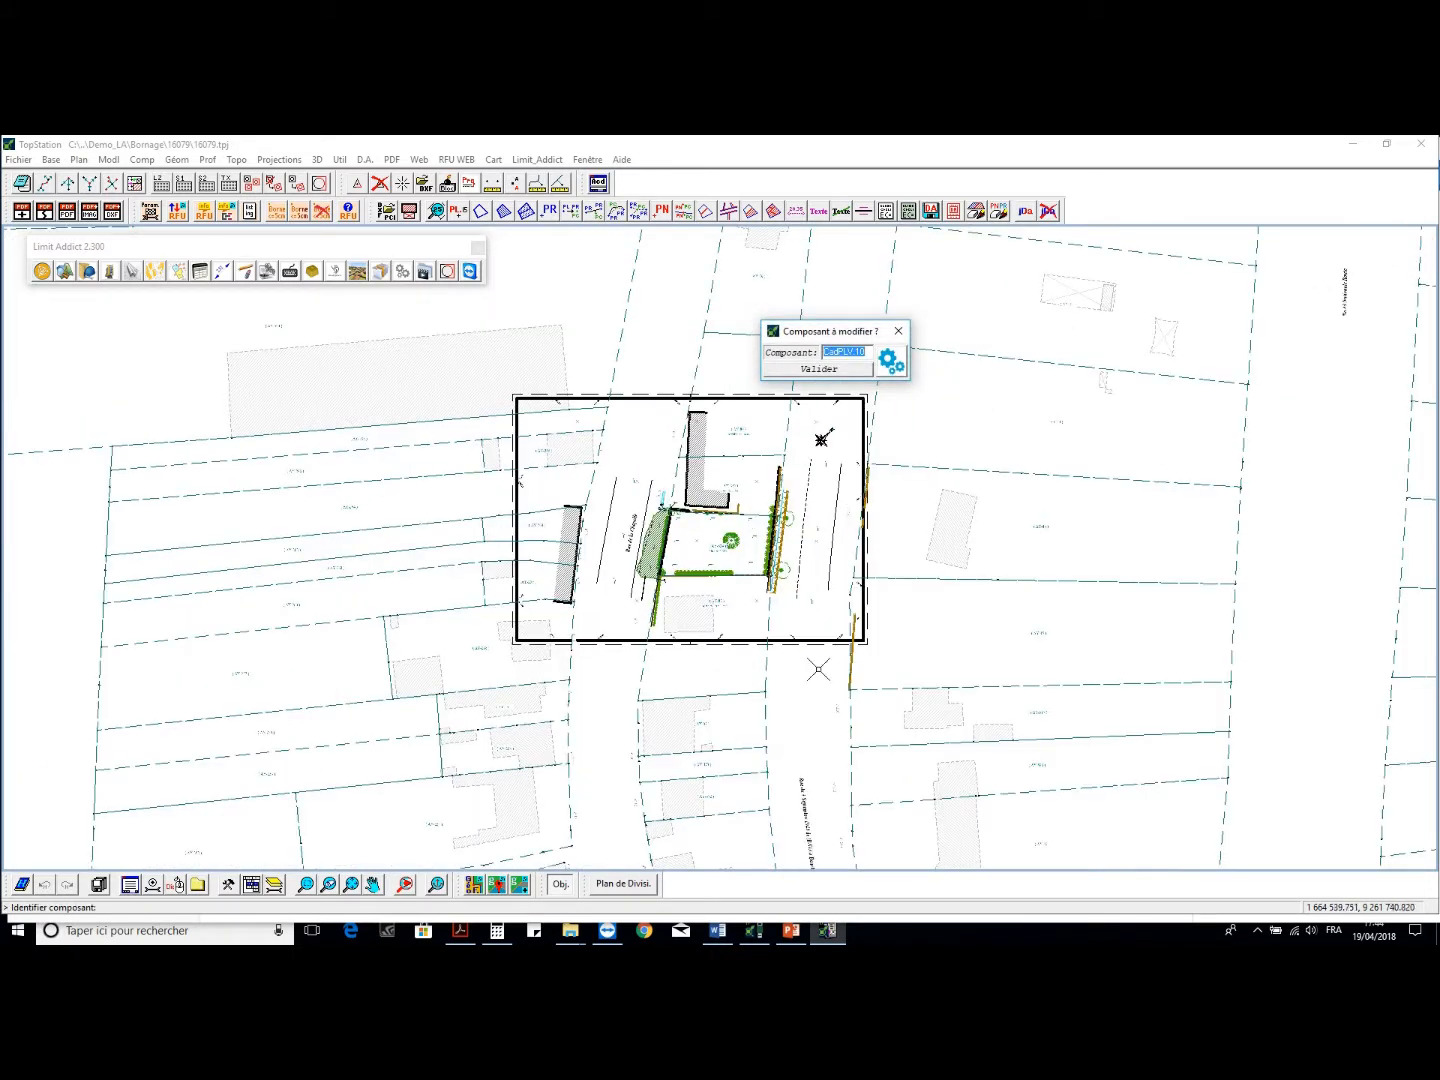
left_click(813, 800)
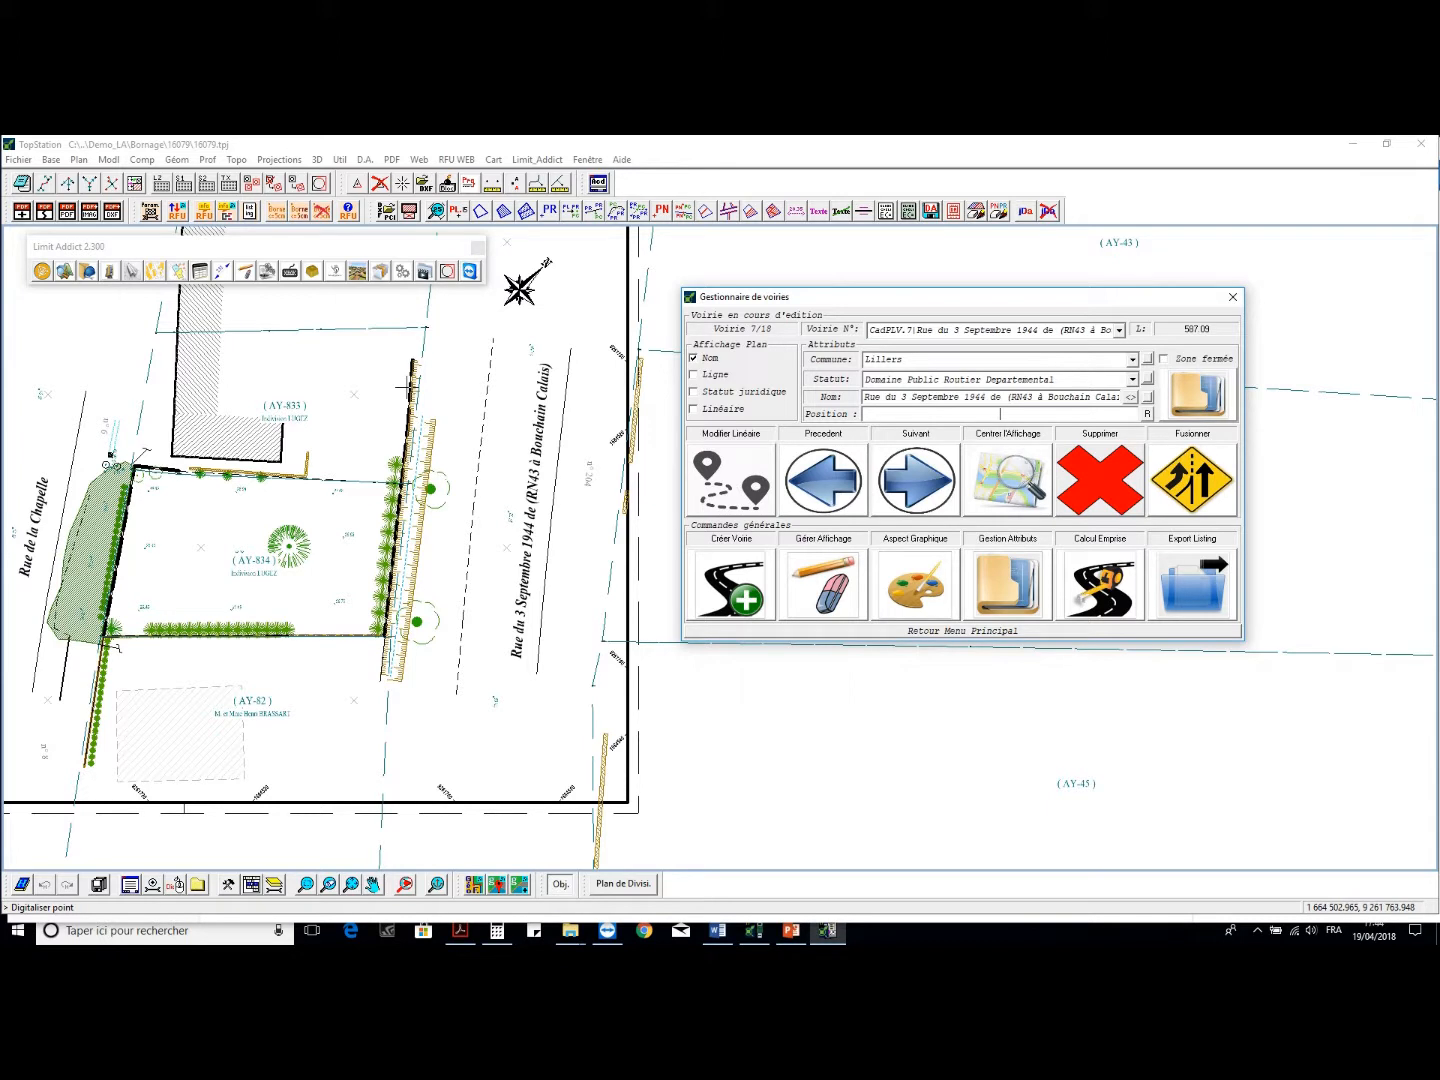
right_click(563, 427)
left_click(588, 446)
Trim the cadastral display with Amorce Cadastre, using a four-point visibility mask around parcels AY-833, AY-834 and AY-82 inside the plan frame
left_click(160, 279)
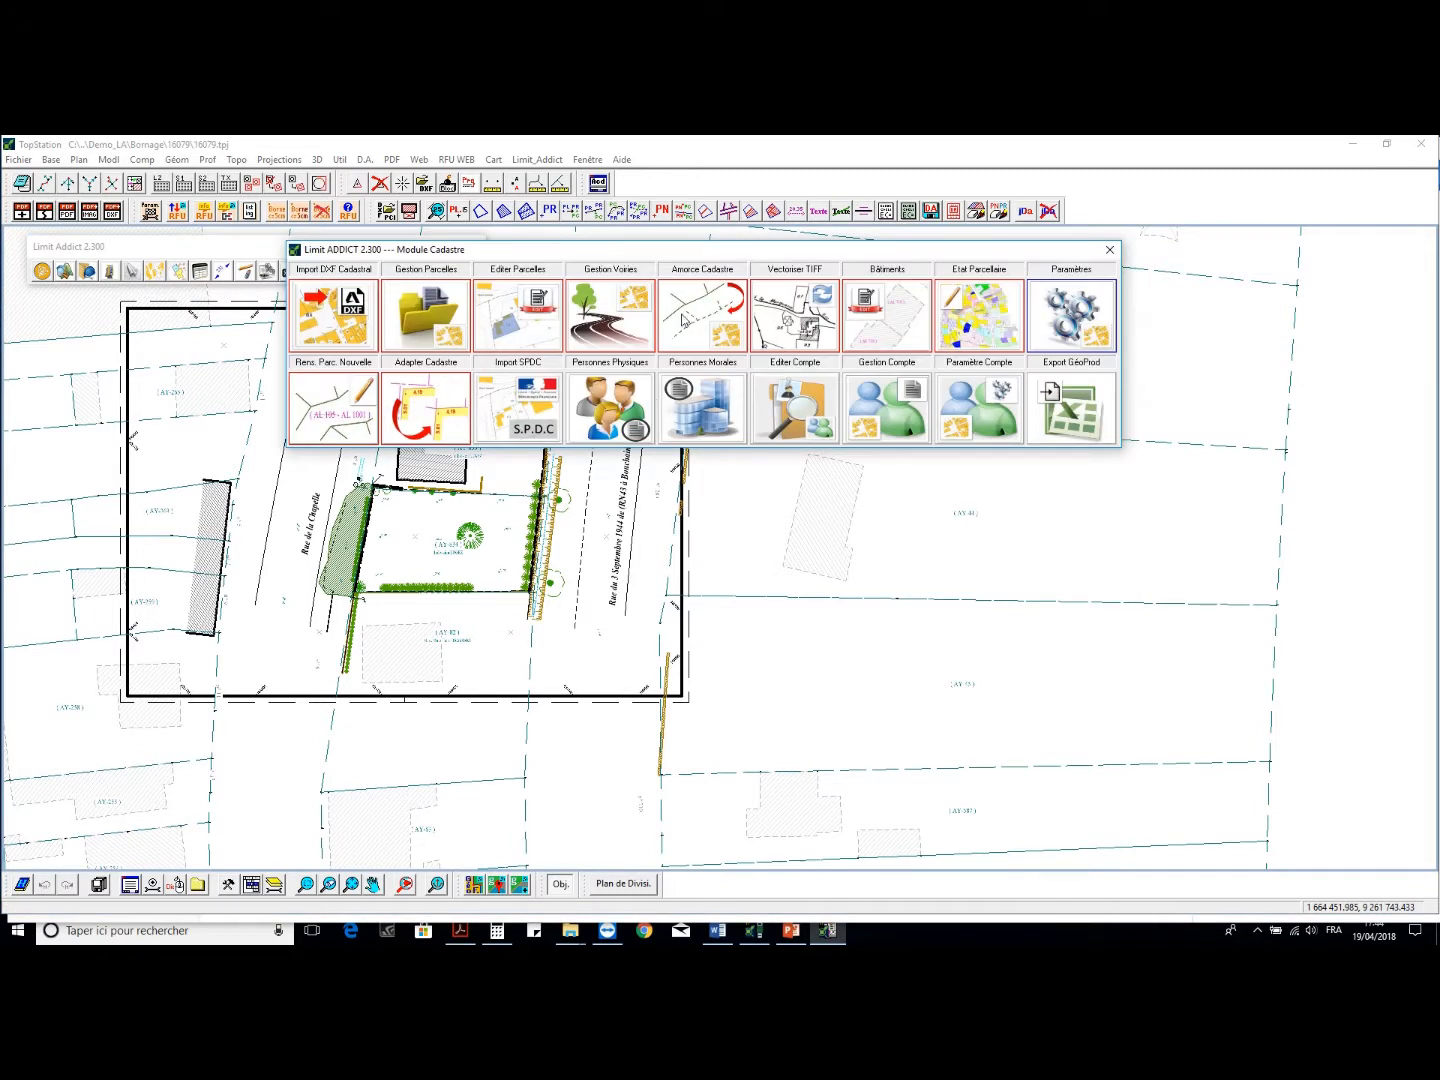
left_click(683, 316)
left_click(720, 322)
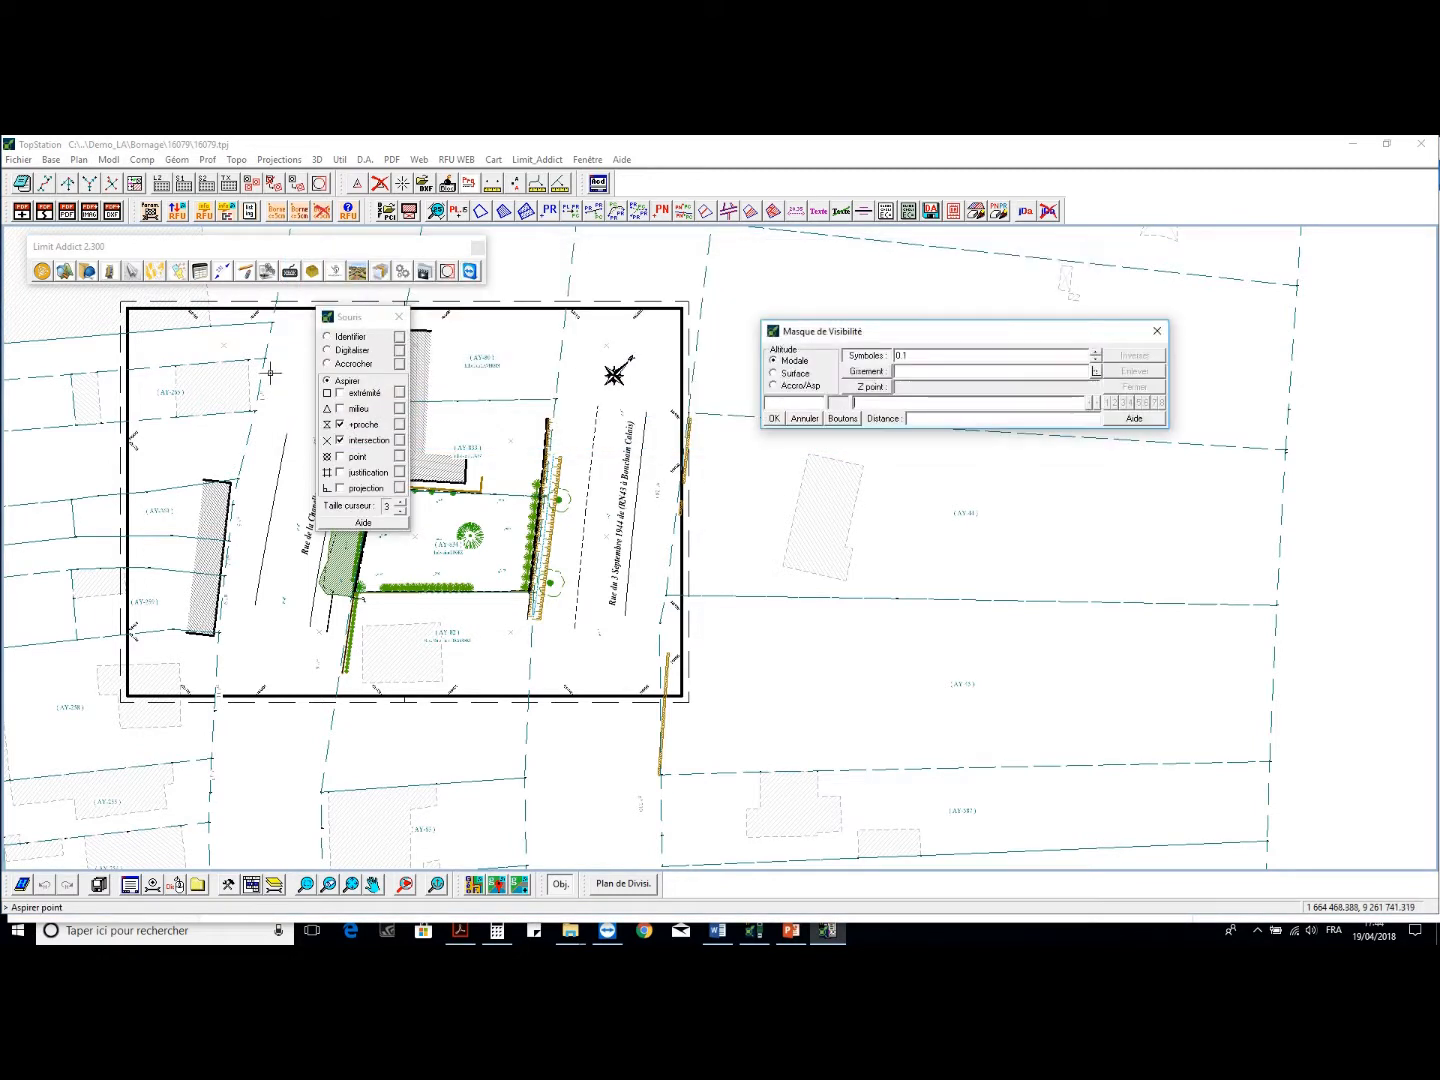
left_click(286, 348)
left_click(250, 675)
left_click(623, 668)
left_click(662, 342)
right_click(585, 574)
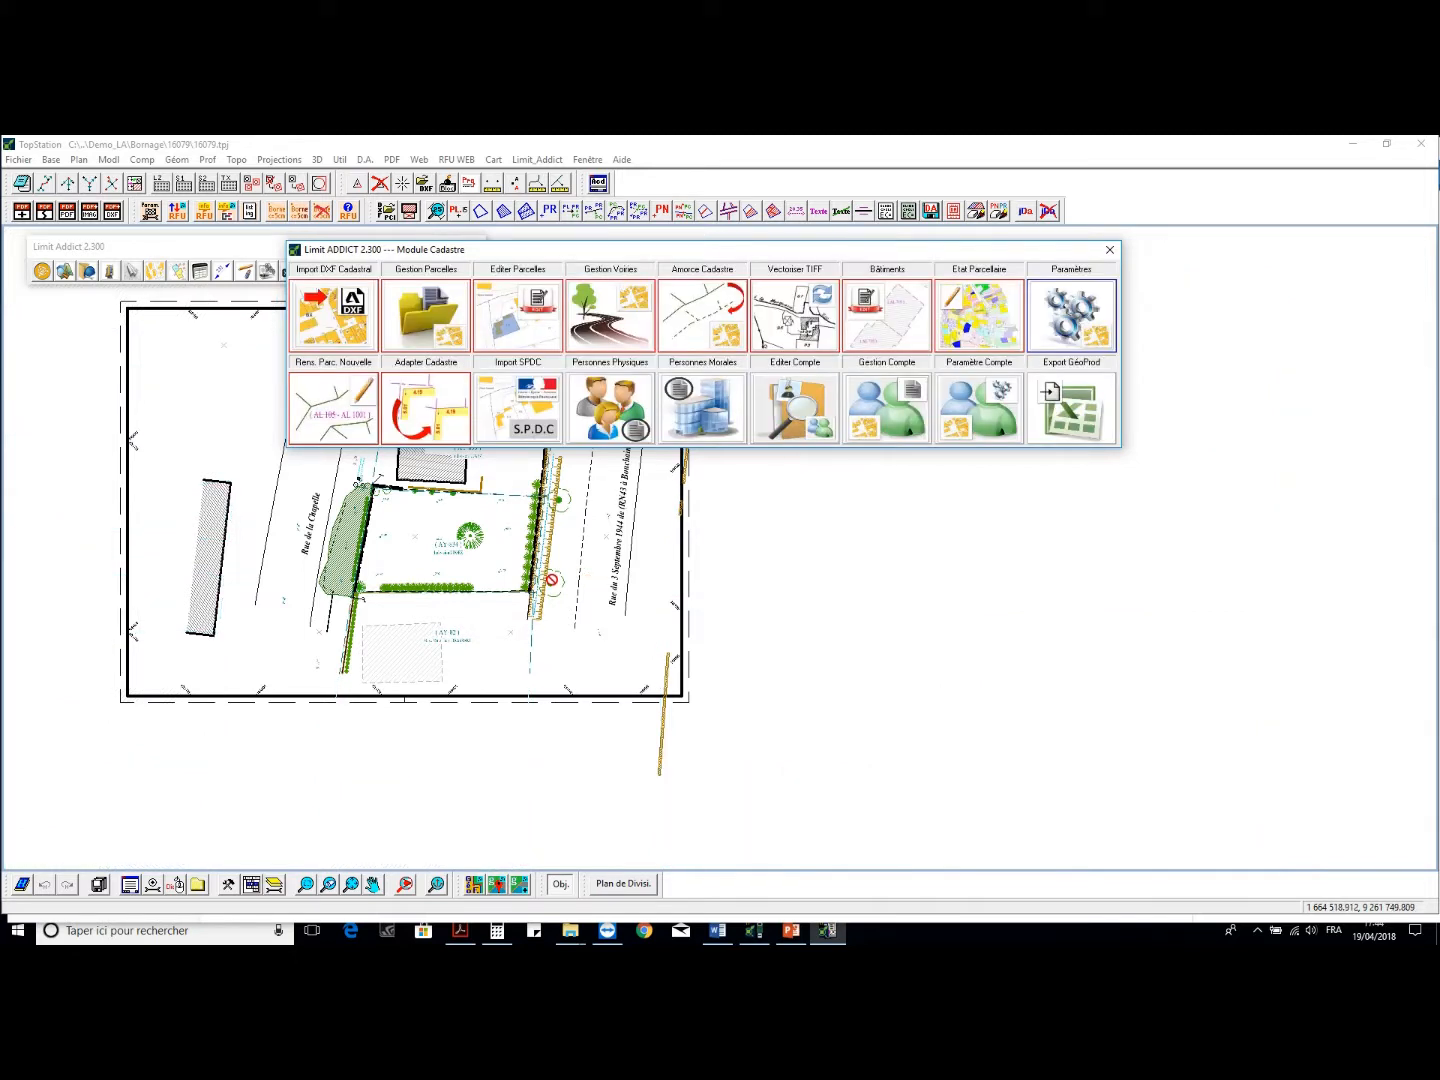
middle_click_drag(450, 555, 636, 570)
key("Escape")
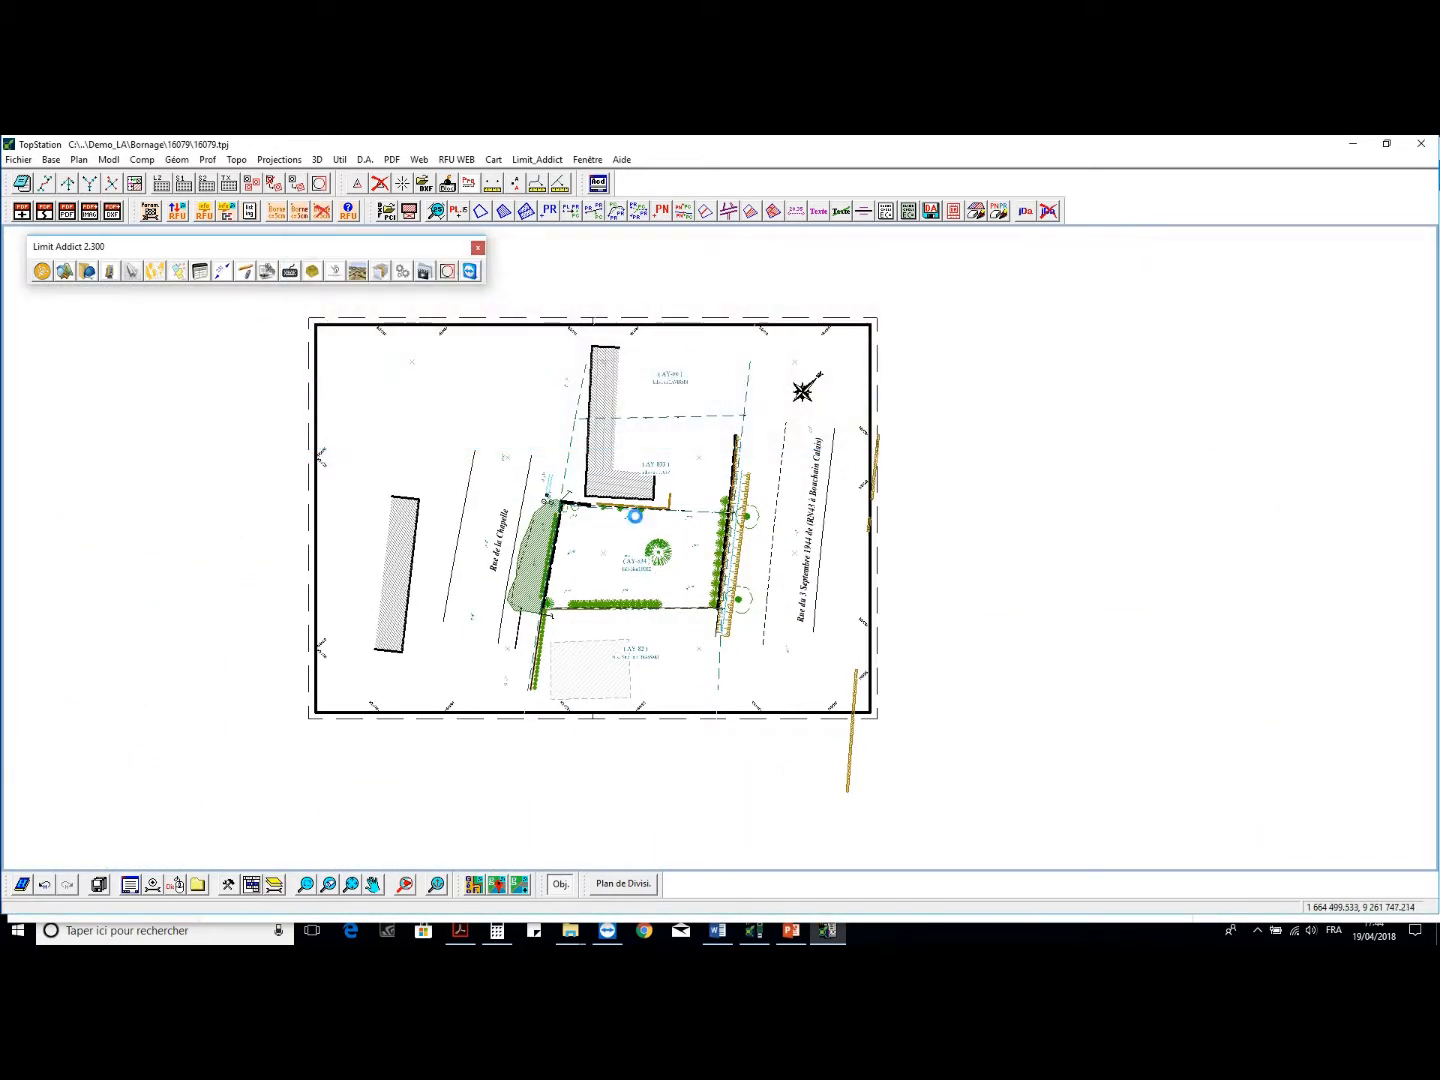
Create a construction line through two points, from AY-834's southwest corner along the wall on its southern boundary
scroll(634, 520, "up", 2)
left_click(87, 273)
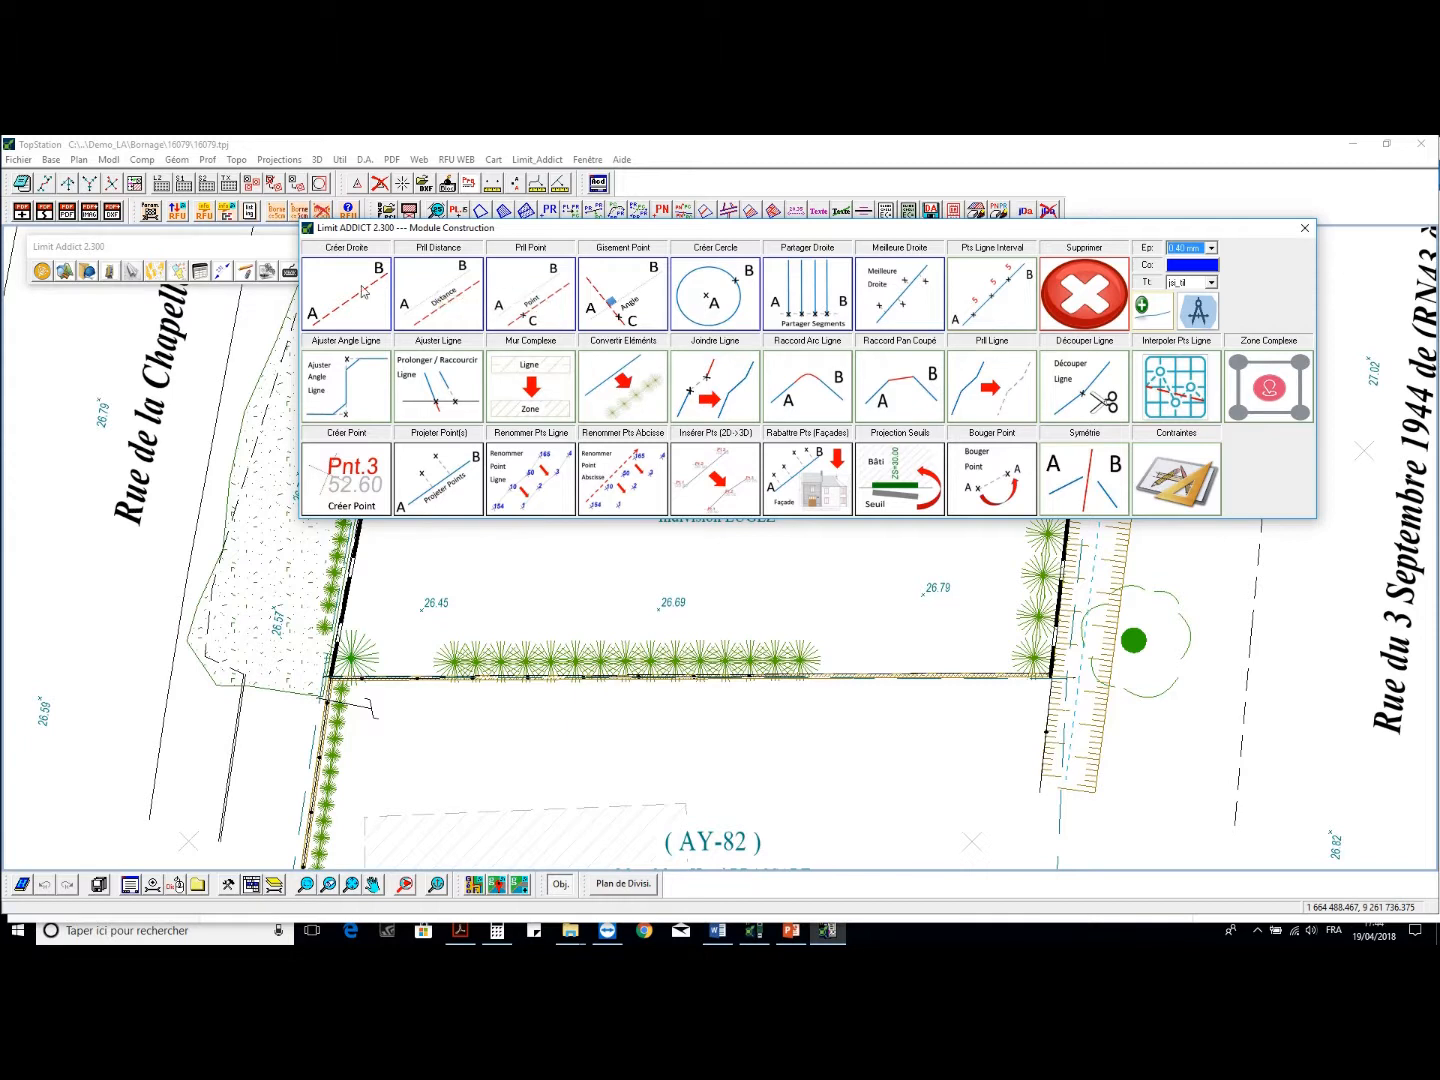
left_click(444, 301)
scroll(373, 663, "up", 4)
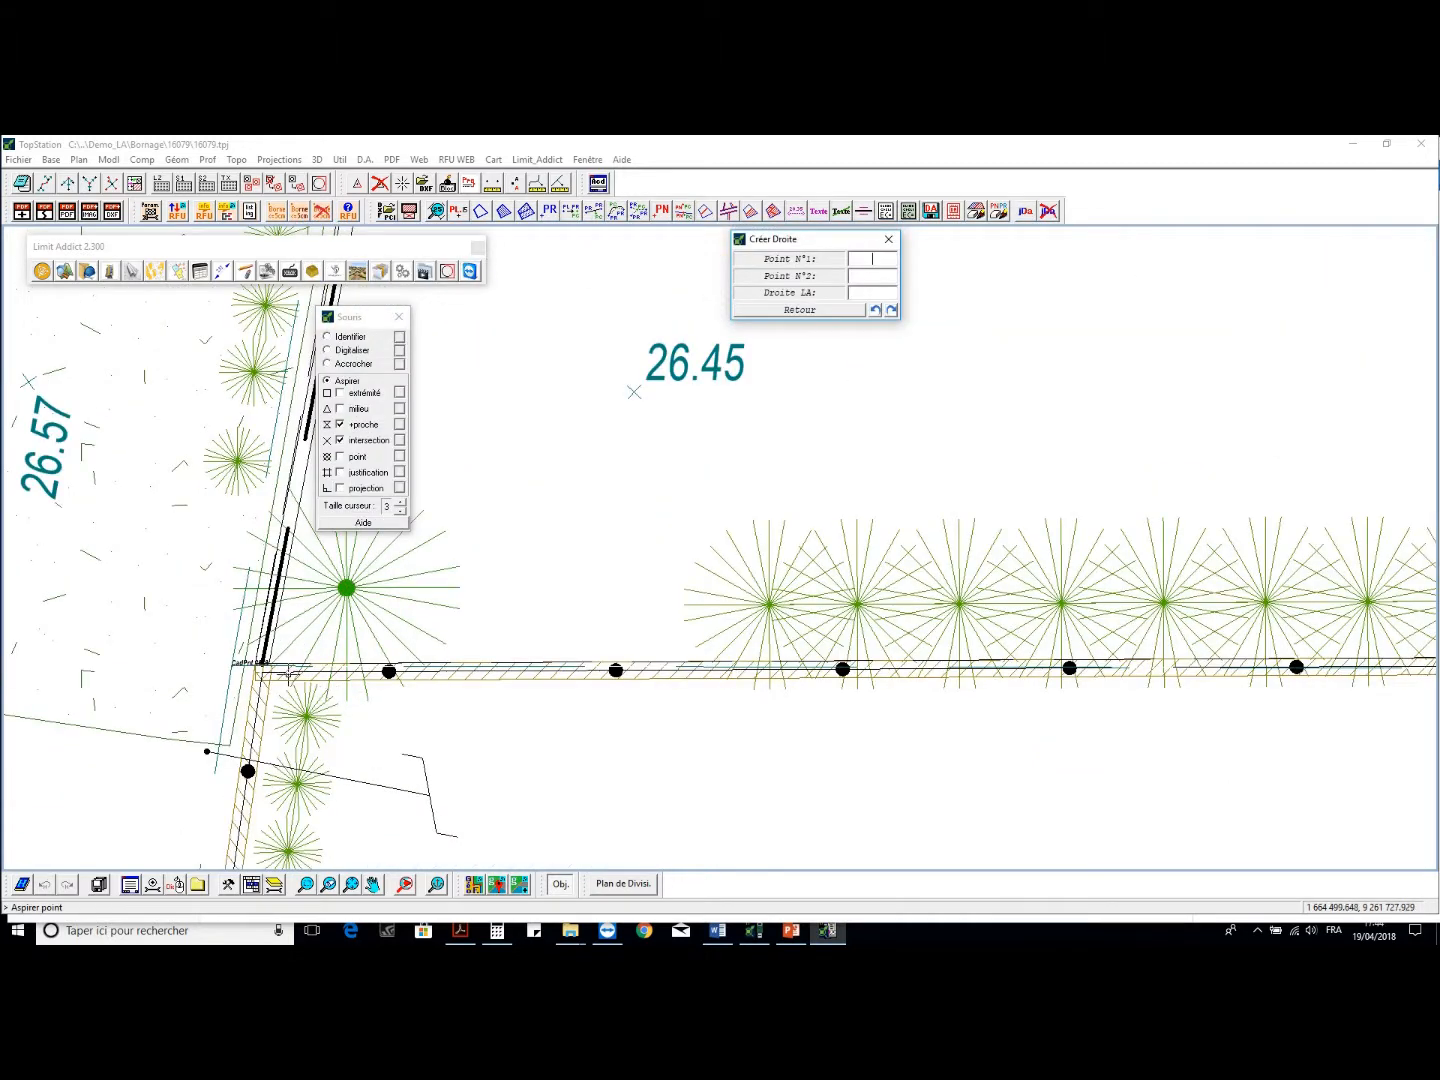
left_click(276, 668)
scroll(186, 655, "down", 4)
scroll(864, 647, "up", 4)
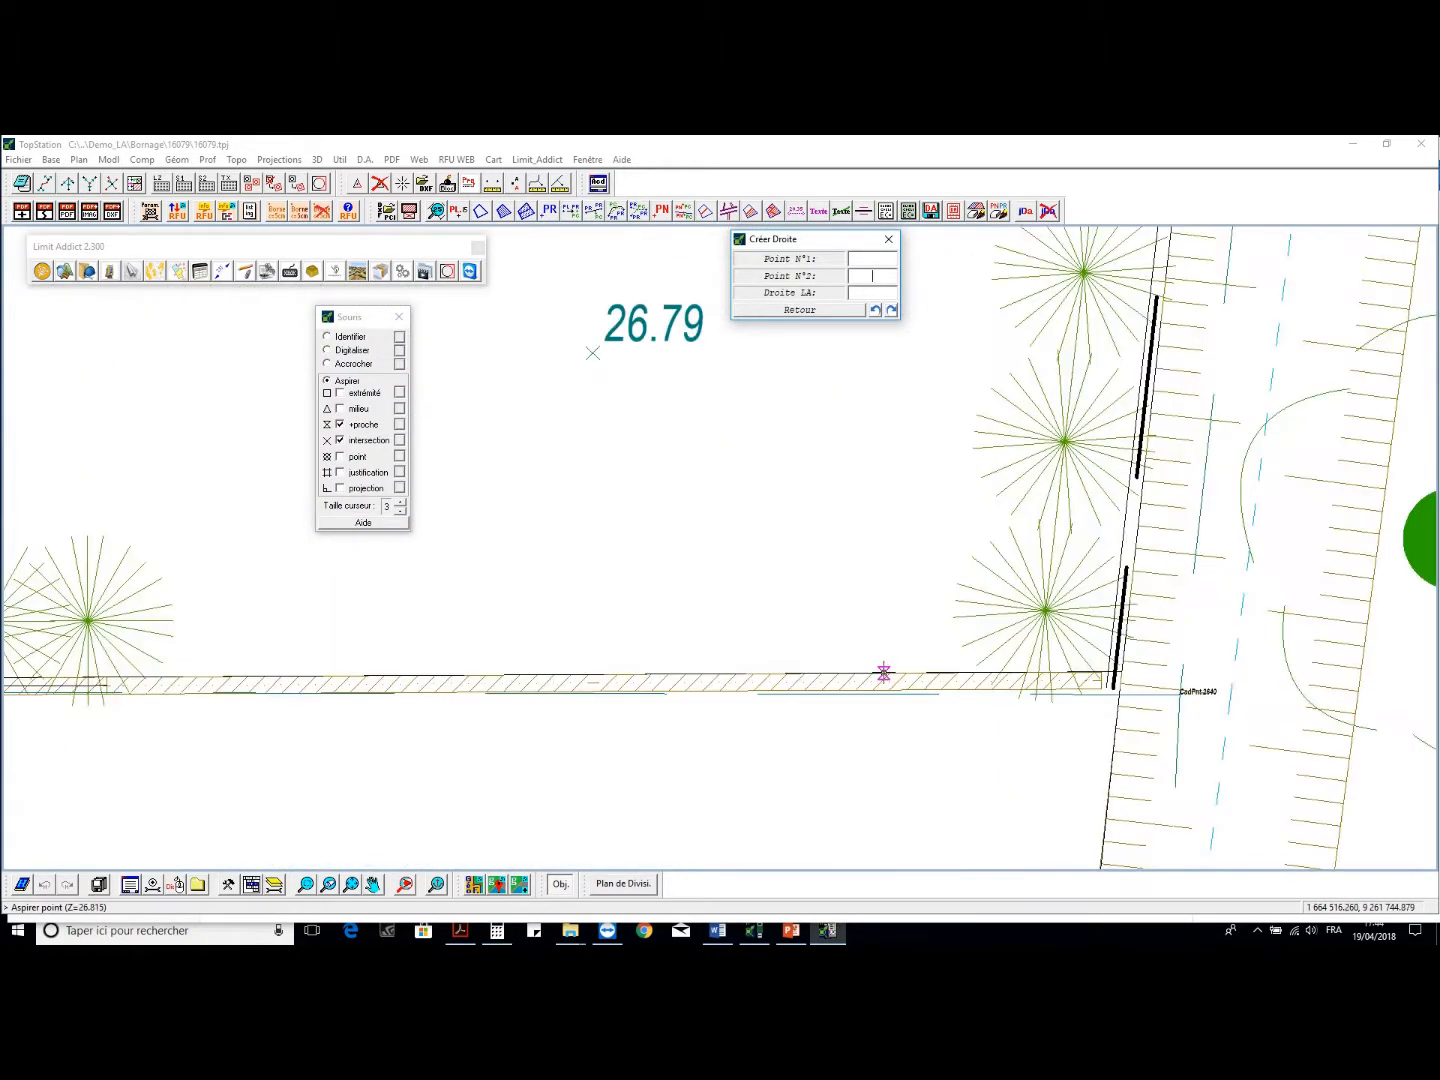
left_click(884, 679)
scroll(911, 490, "down", 3)
scroll(922, 548, "up", 3)
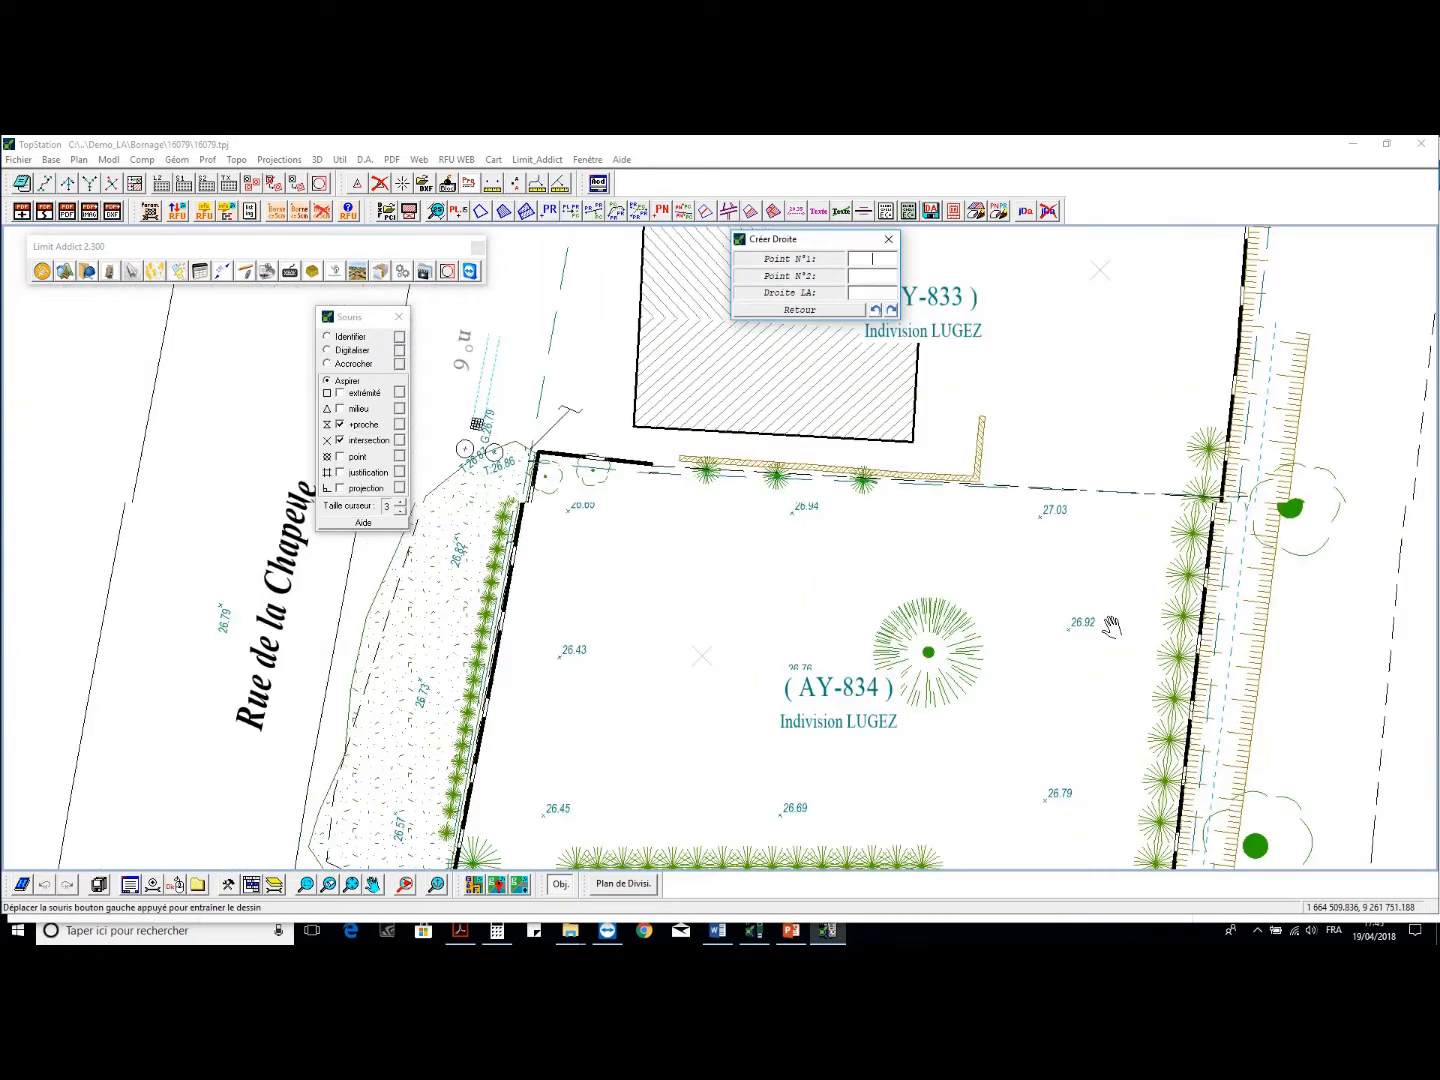
scroll(622, 420, "down", 3)
key("Escape")
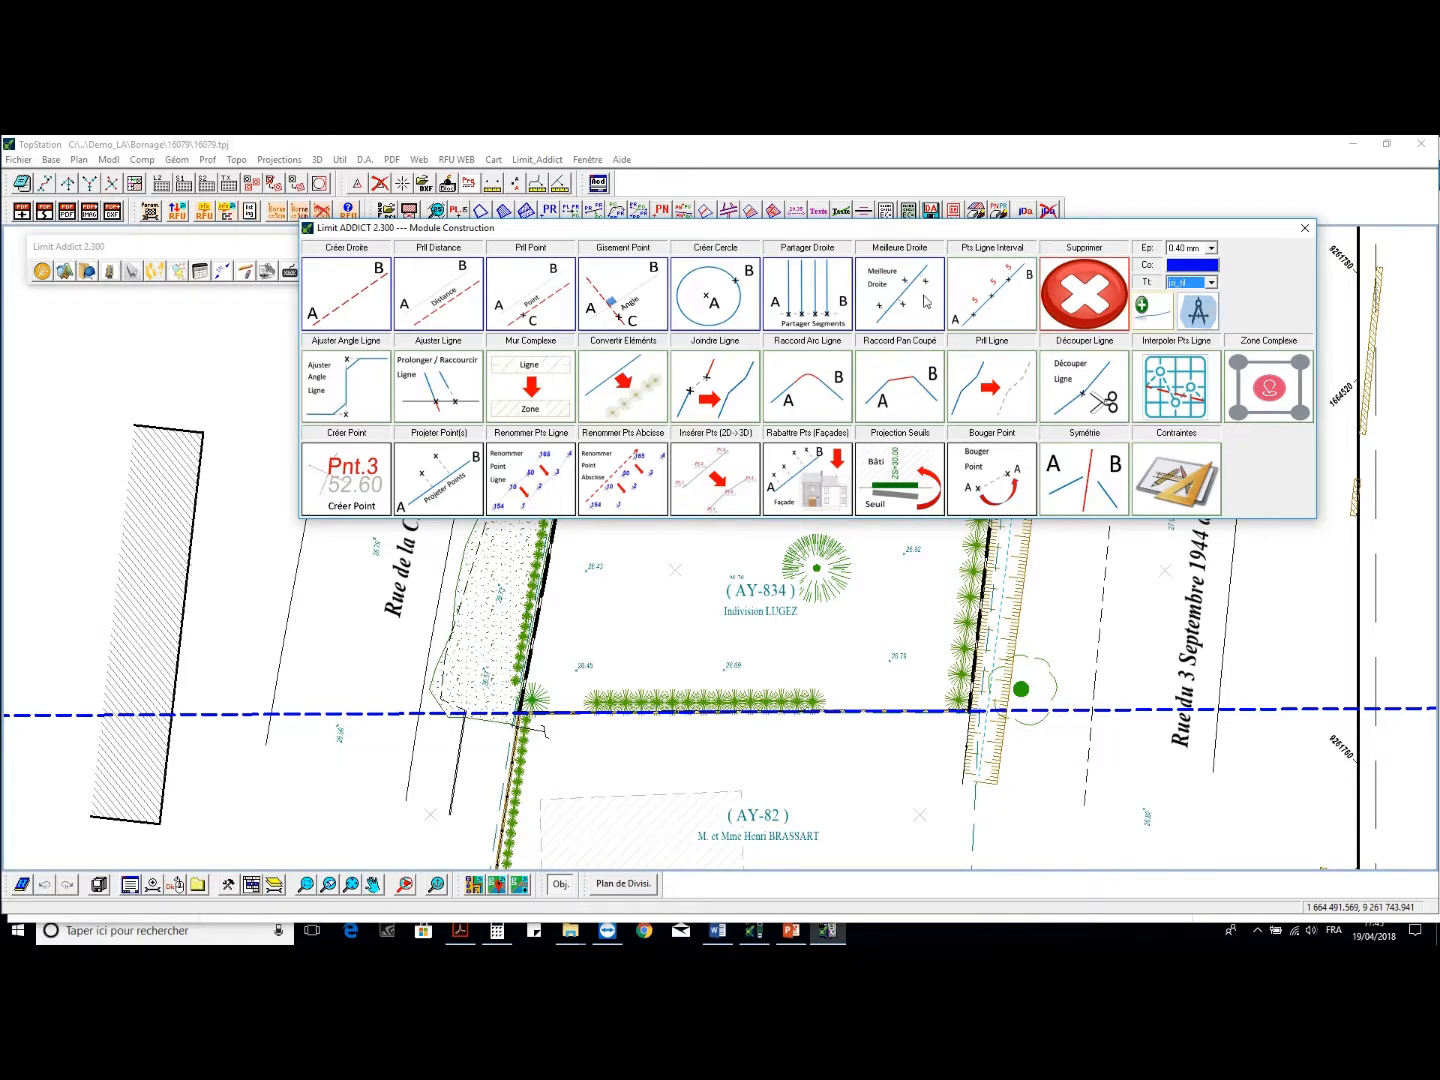
left_click(221, 442)
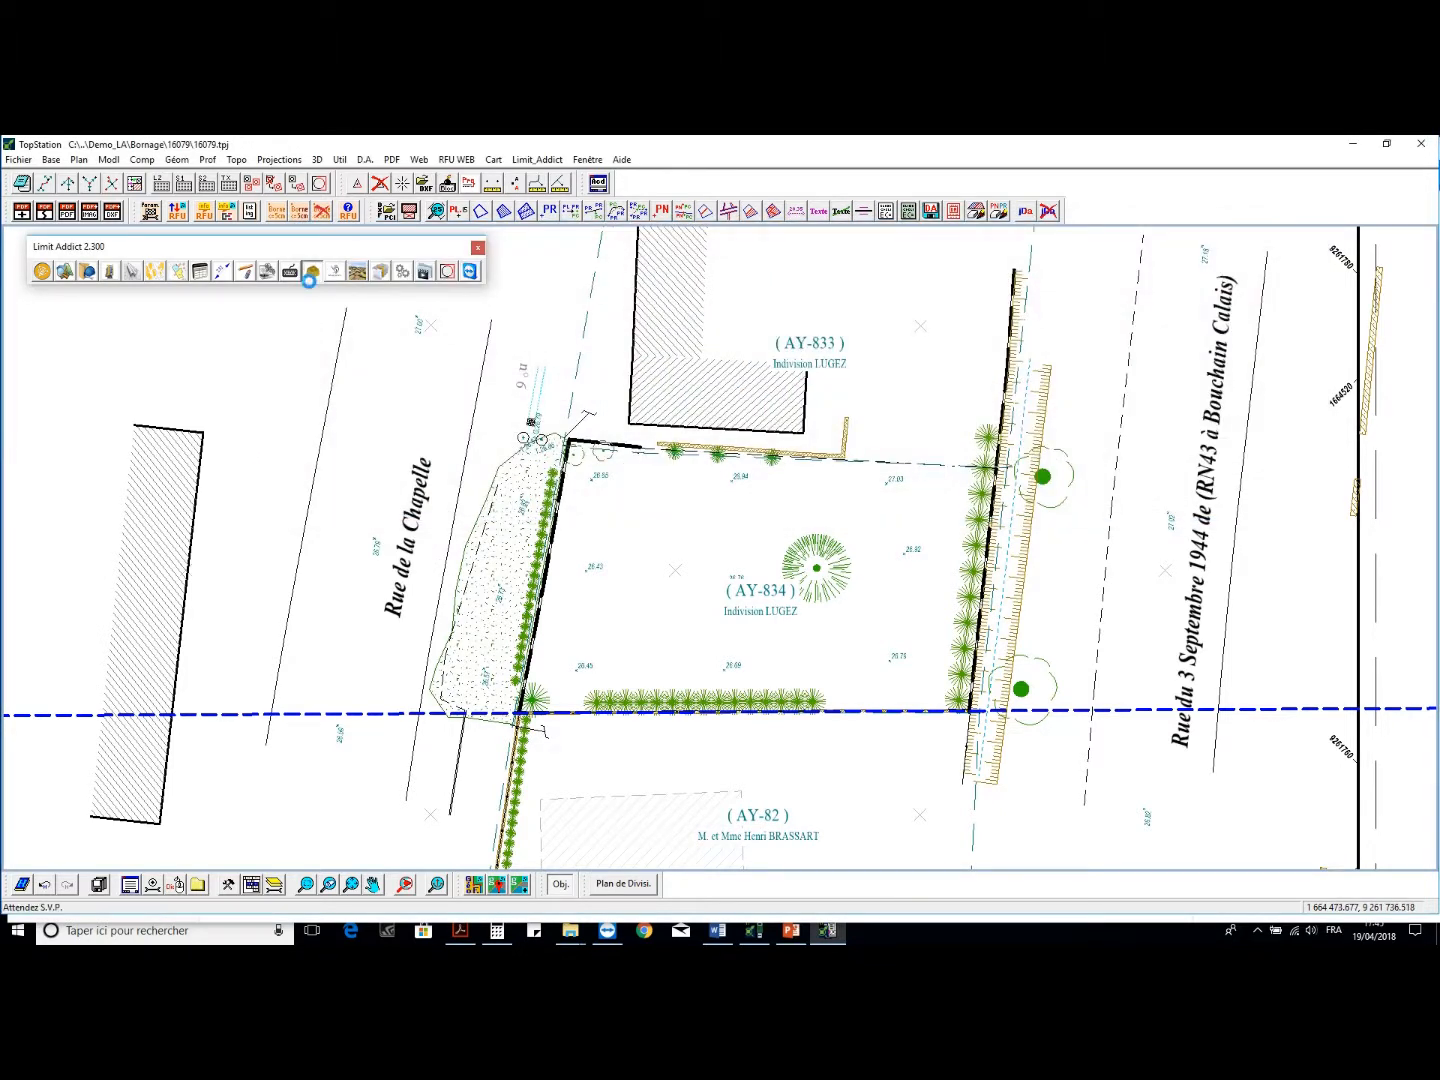
Configure a new masse without automatic description and corresponding PL index, with automatic PL numbering from 1 and pastille index A
left_click(312, 273)
left_click_drag(587, 194, 647, 240)
left_click(609, 292)
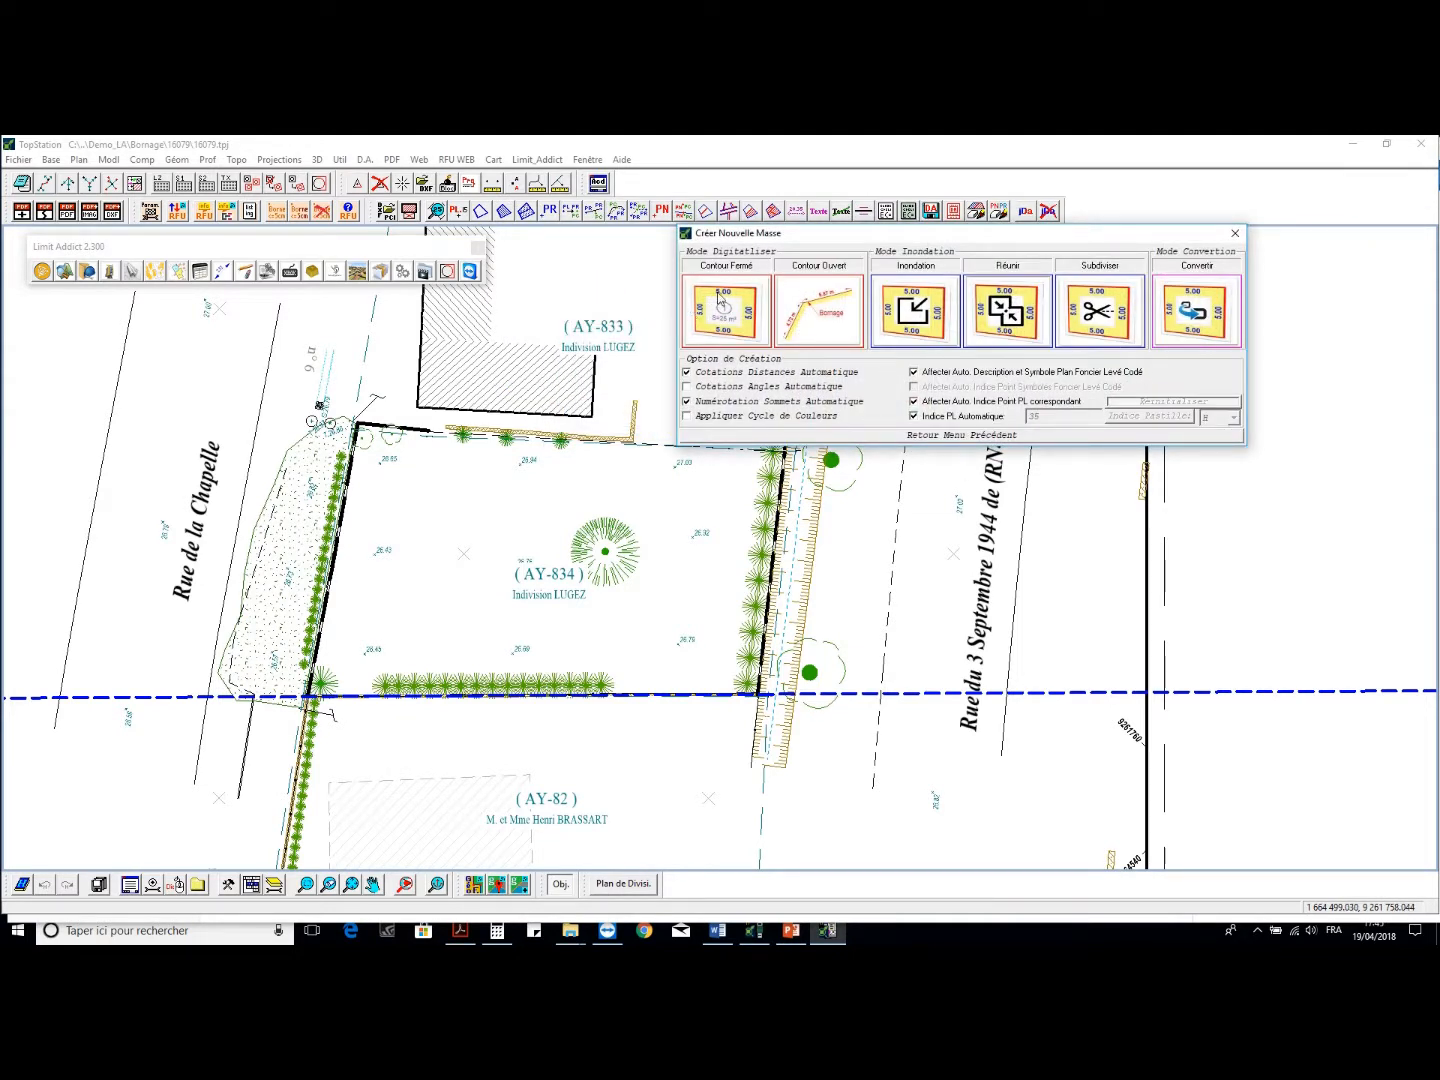
left_click(1000, 420)
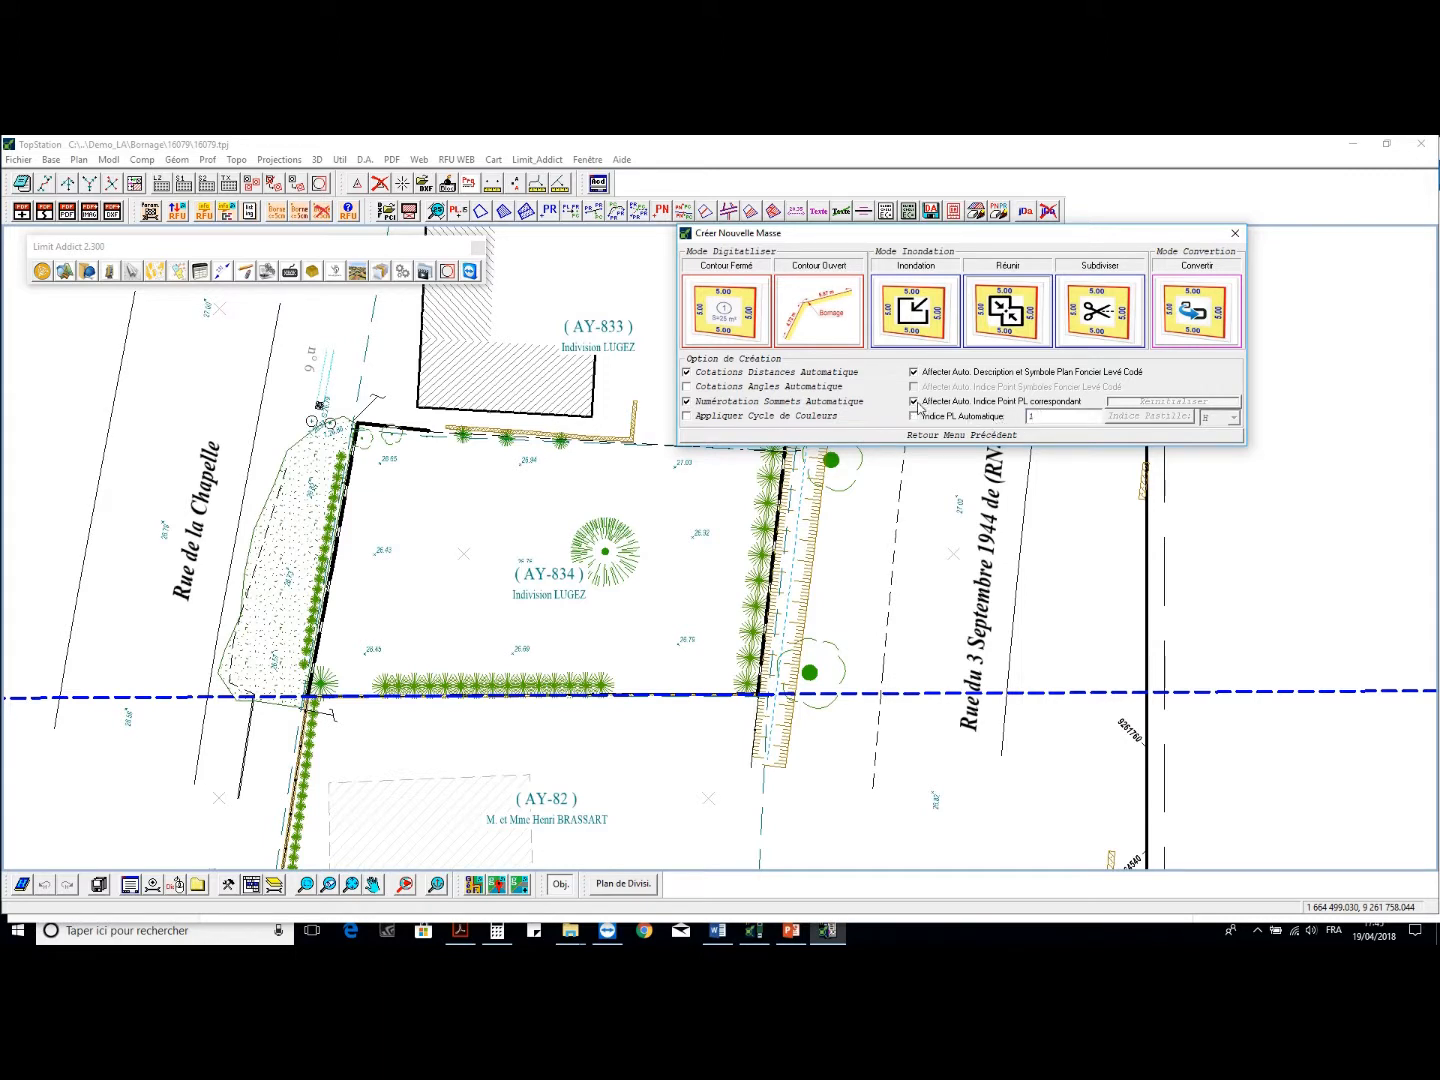
left_click(931, 414)
left_click(966, 403)
left_click(1218, 418)
left_click(1144, 425)
left_click(1218, 419)
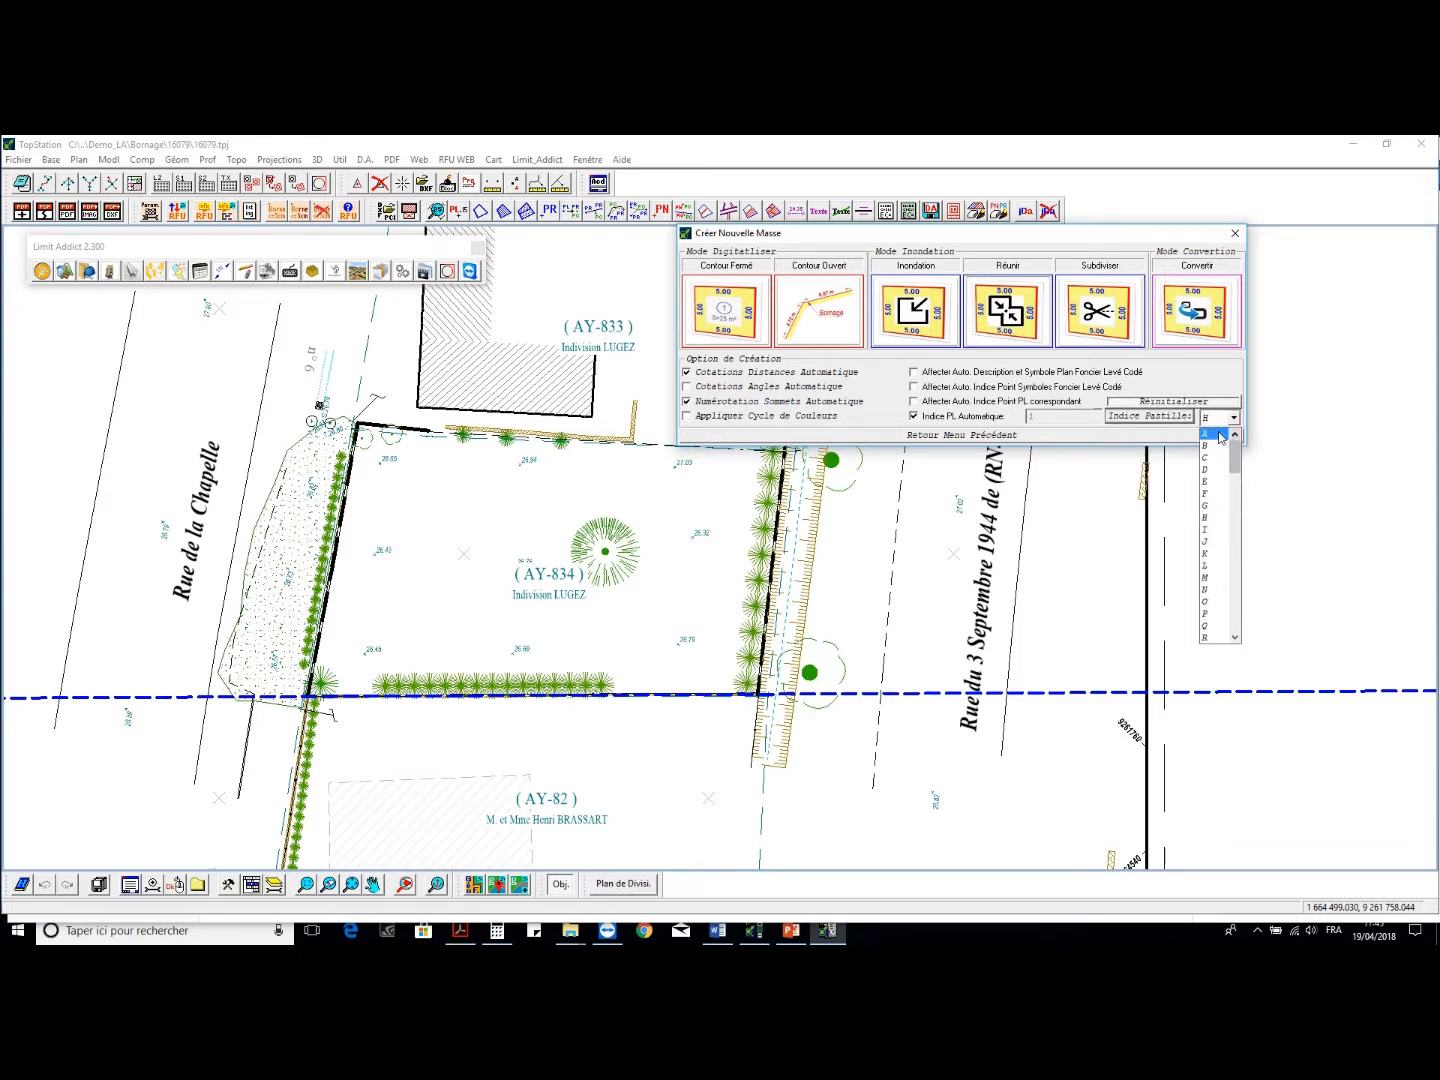
left_click(1213, 431)
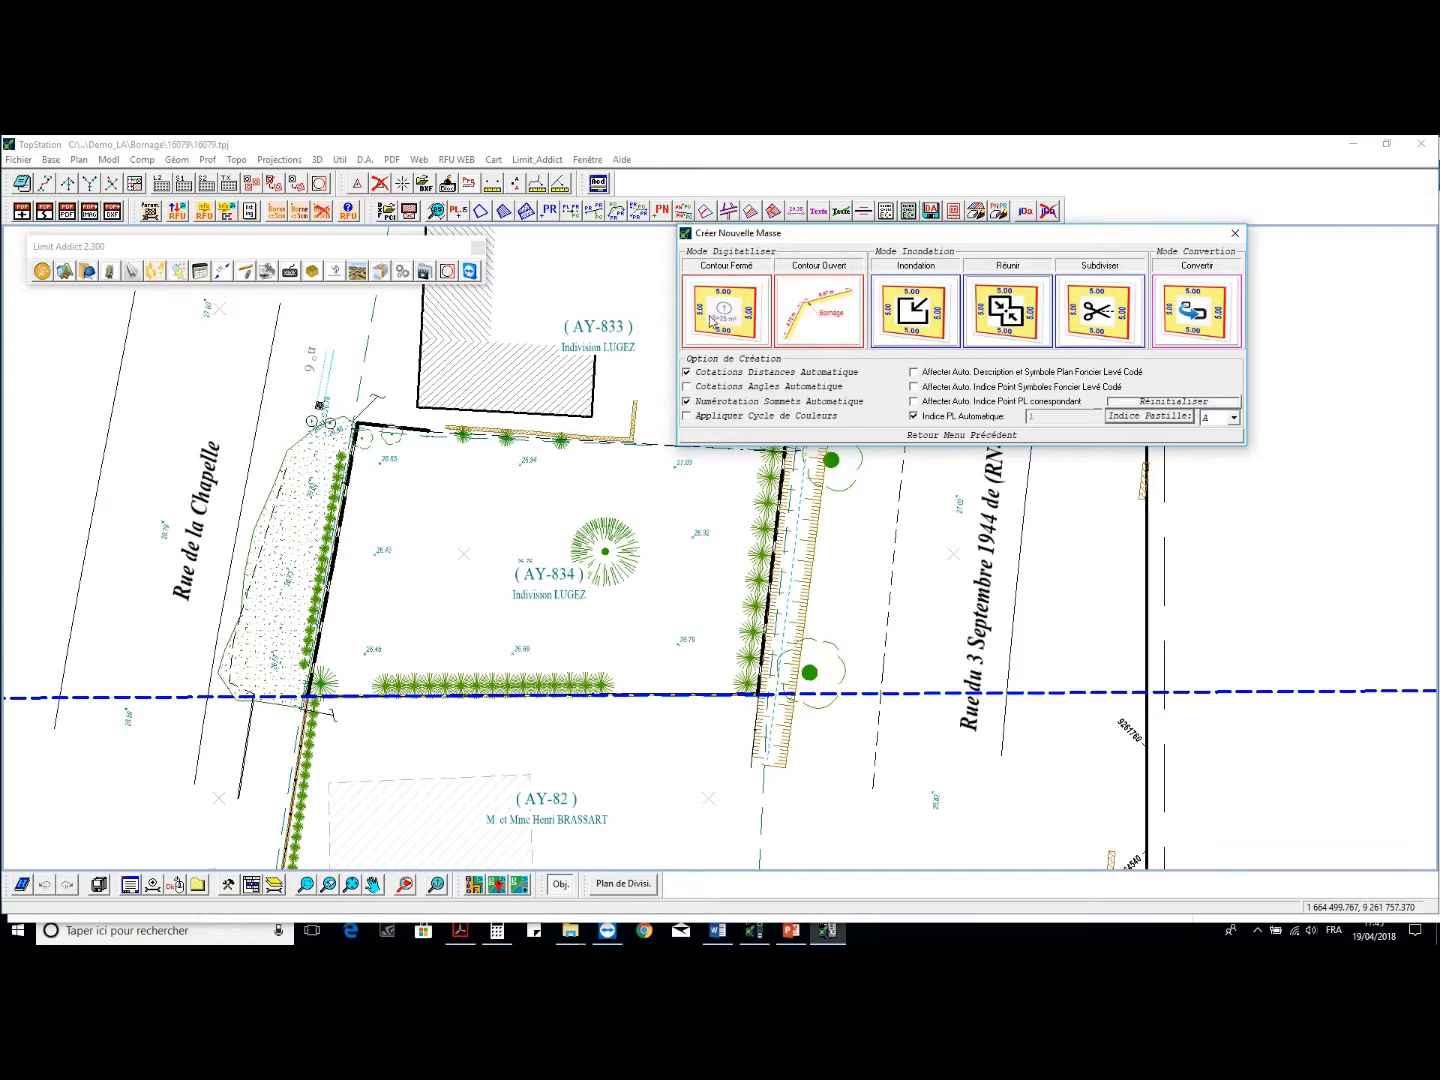
Start a closed-contour masse on AY-834 with vertices at the western and eastern ends of its southern boundary, on the construction line
left_click(712, 319)
scroll(367, 712, "up", 5)
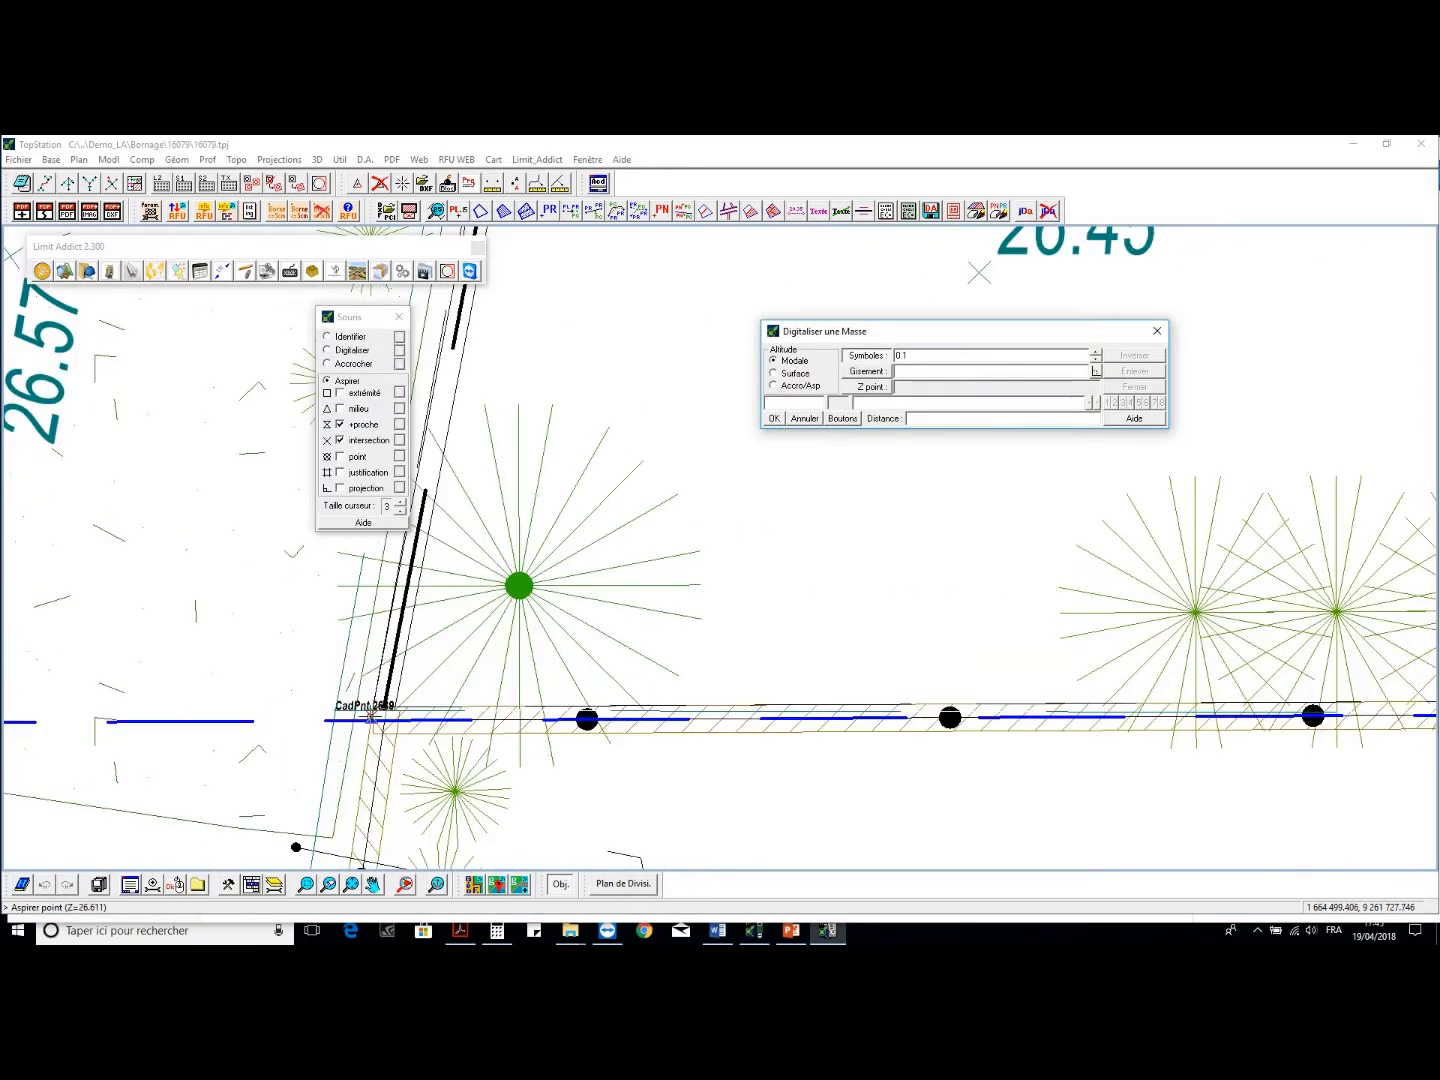
left_click(367, 718)
scroll(301, 679, "down", 2)
scroll(955, 679, "up", 2)
scroll(955, 680, "up", 2)
left_click(955, 678)
scroll(901, 700, "down", 3)
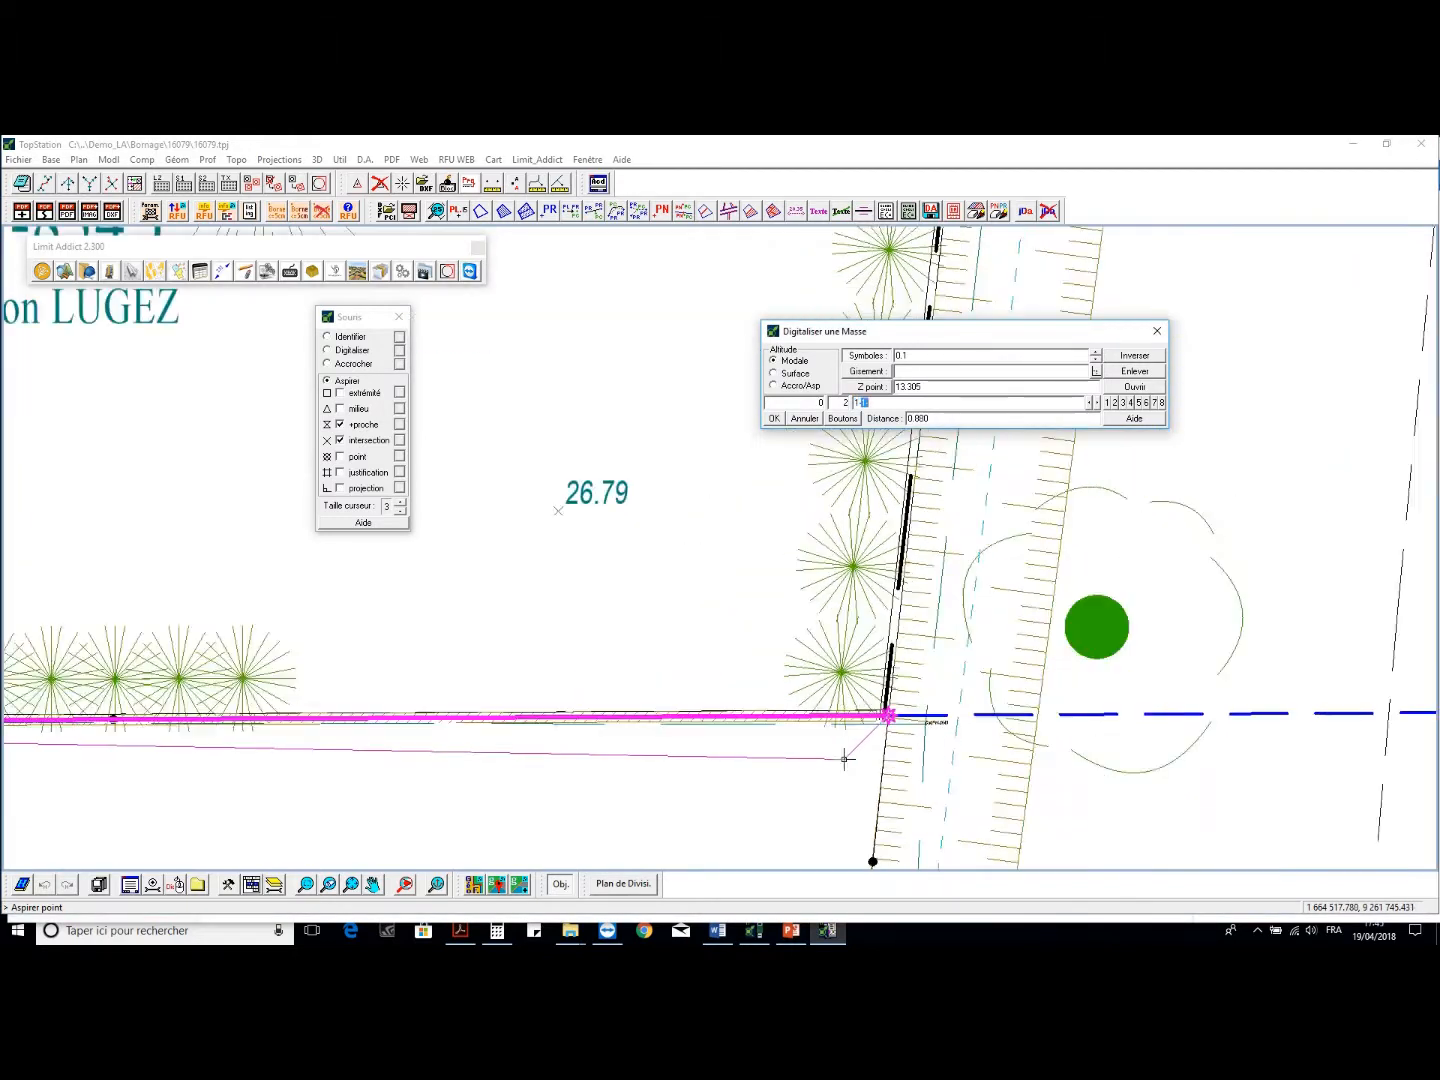
Complete the contour with vertices at AY-834's northeast corner, the end of the northern wall and the northwest corner, closing the five-vertex masse
scroll(871, 637, "up", 5)
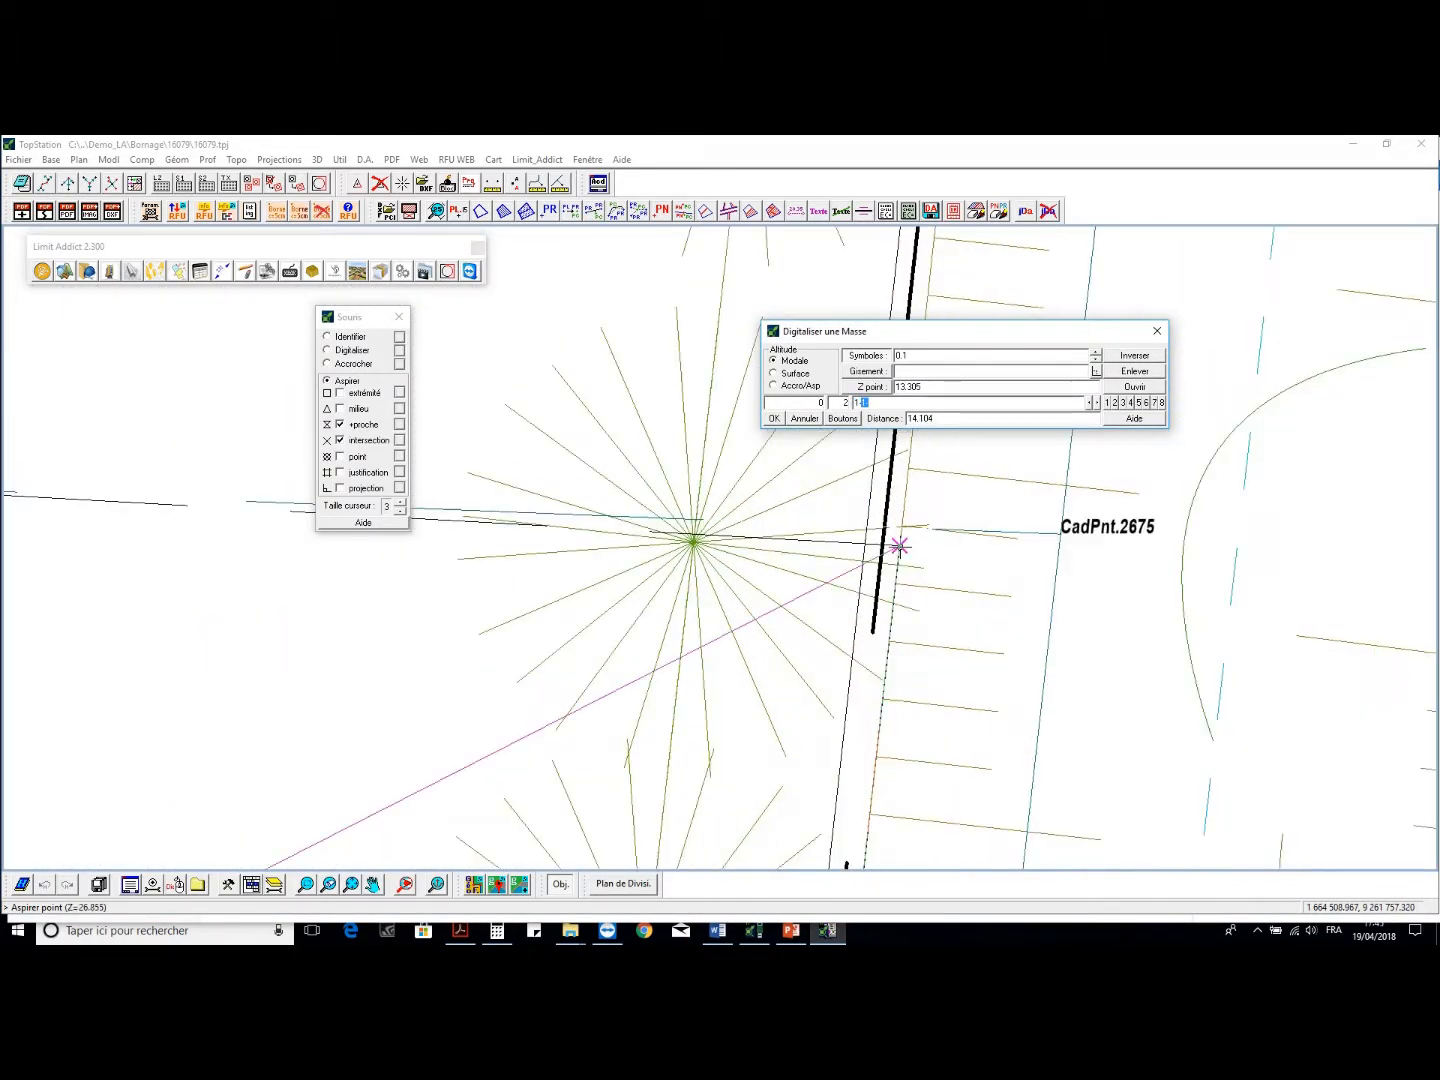
left_click(900, 544)
scroll(1030, 580, "down", 5)
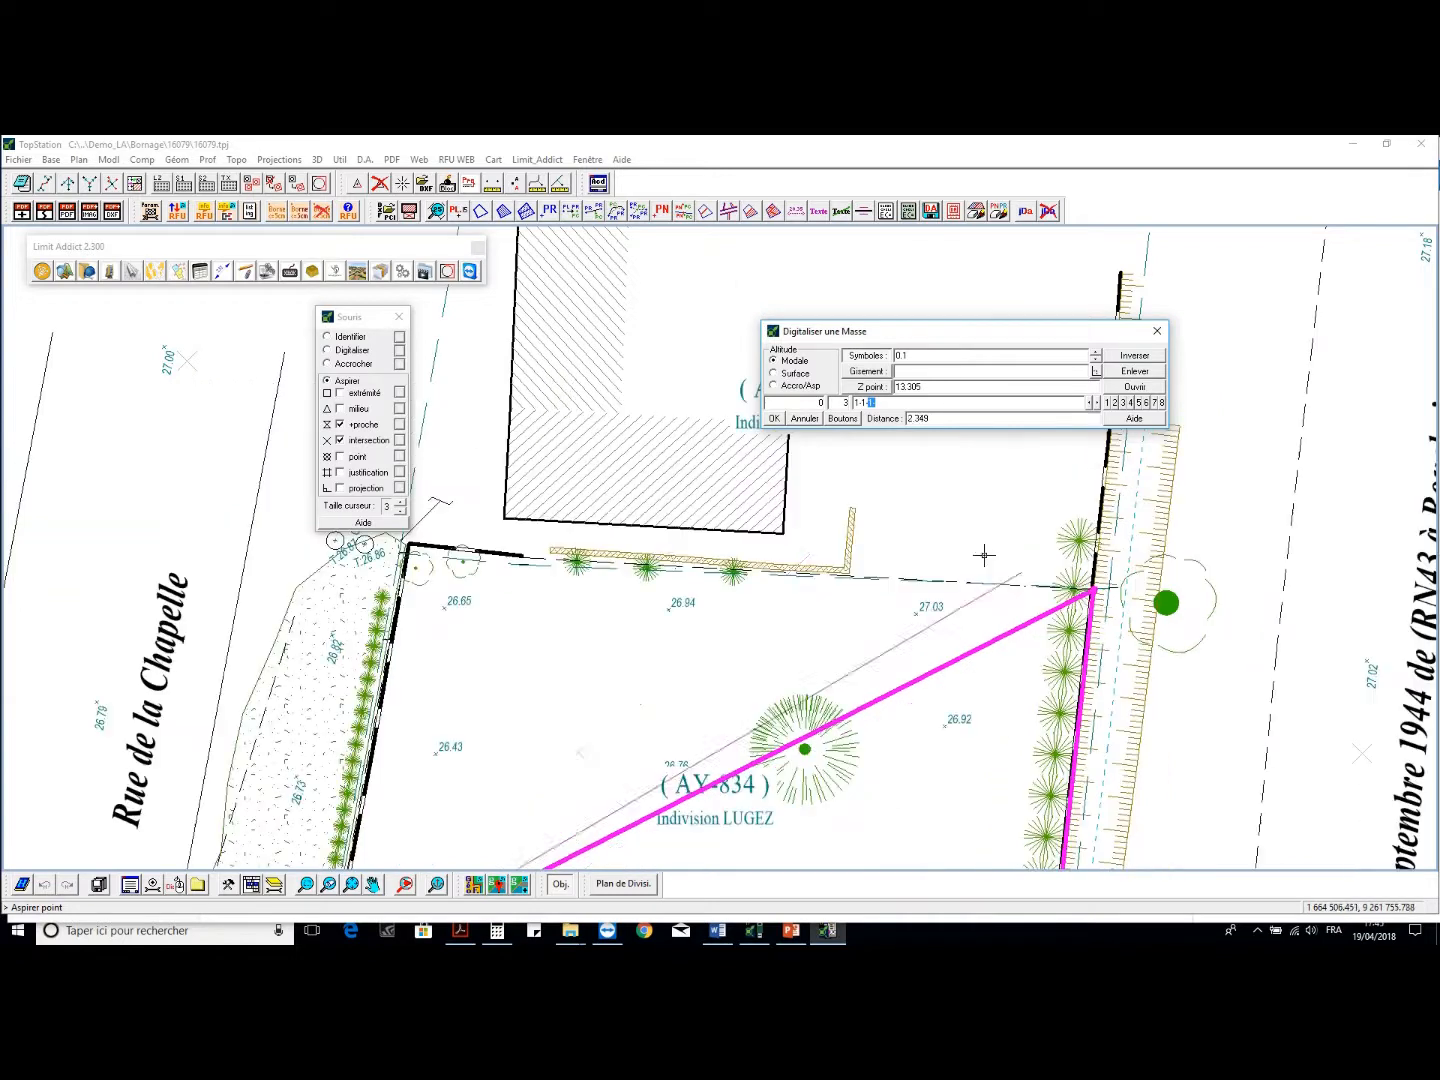
scroll(478, 548, "up", 3)
scroll(478, 547, "up", 2)
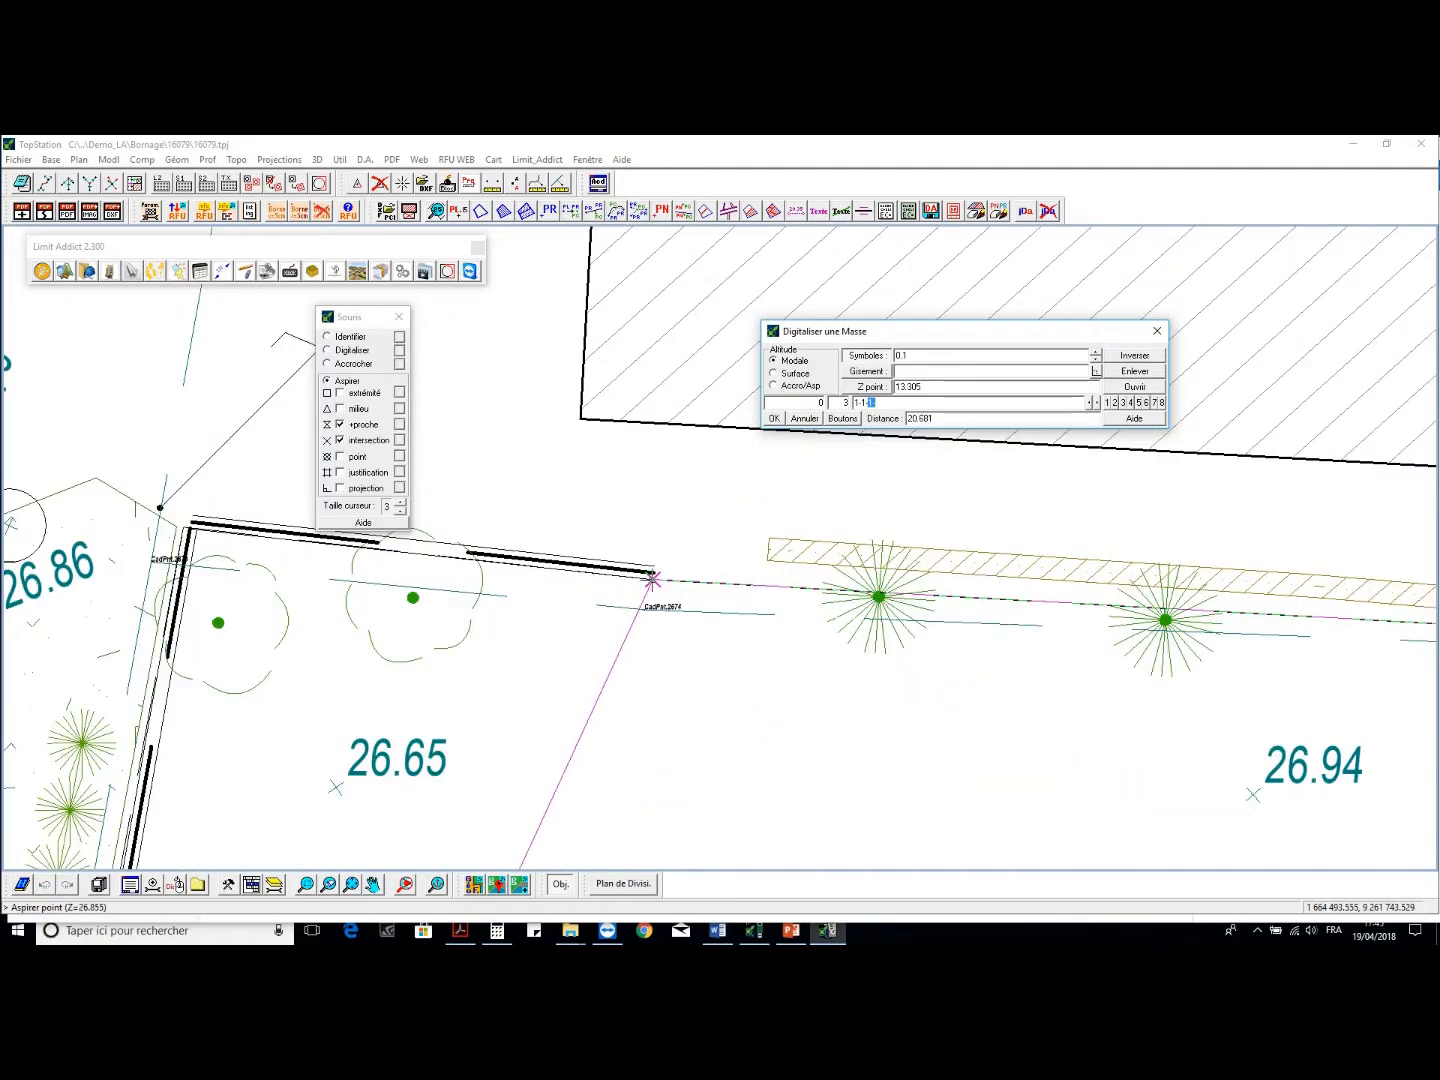
left_click(654, 598)
scroll(833, 625, "down", 2)
scroll(832, 626, "down", 2)
scroll(529, 560, "up", 4)
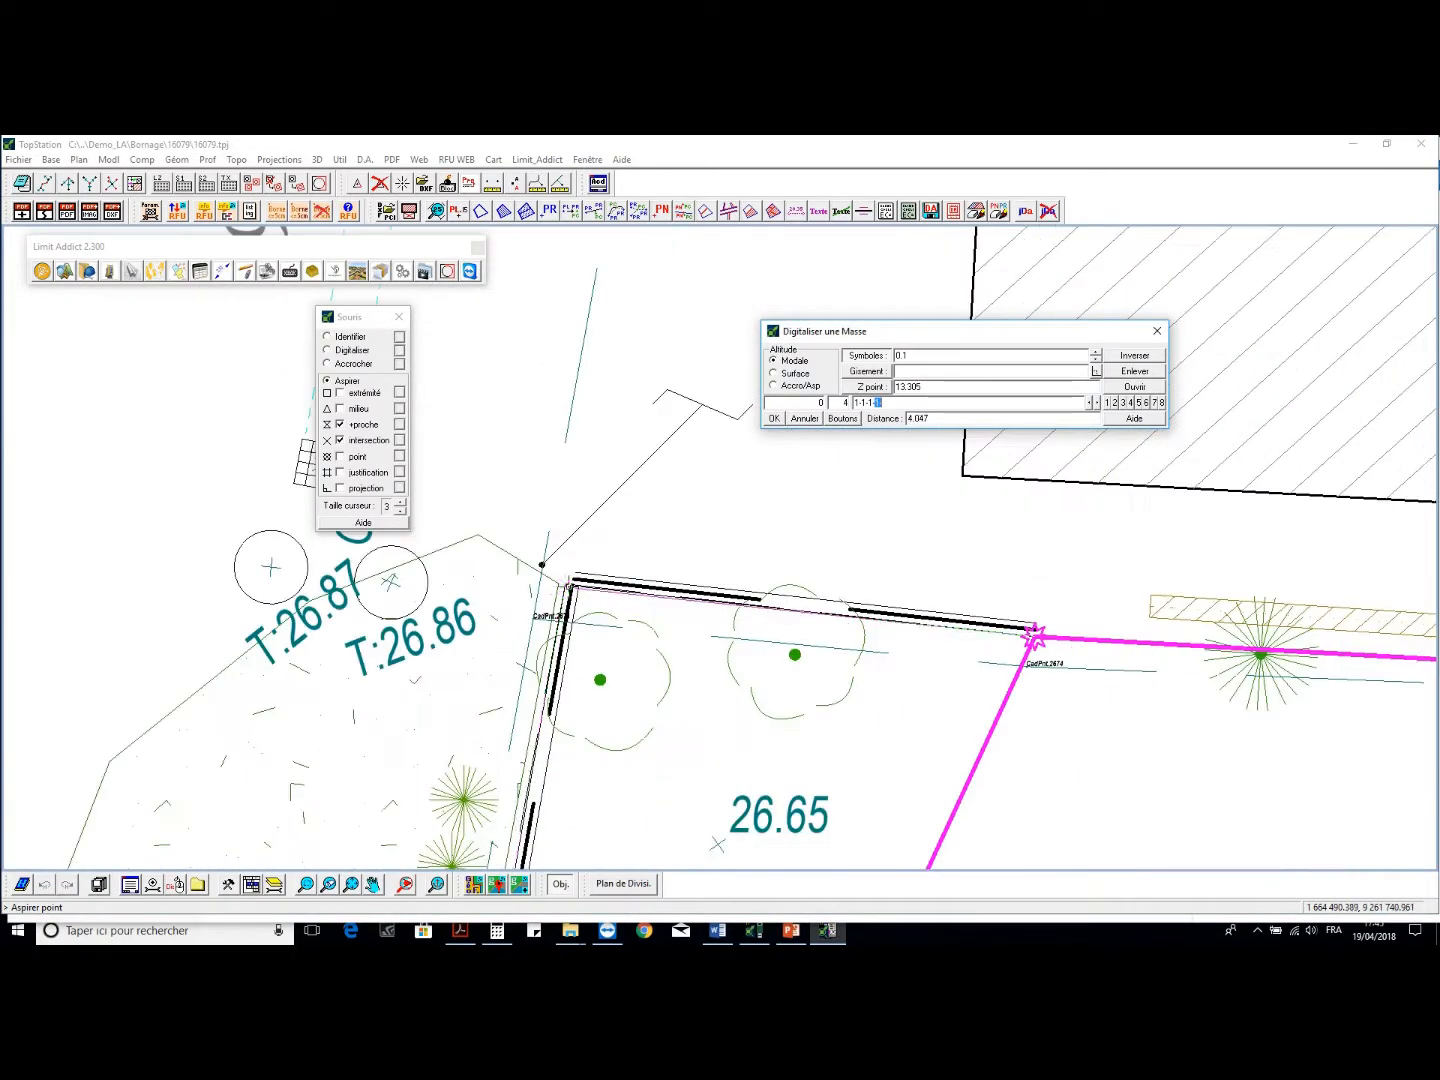
left_click(565, 578)
scroll(589, 516, "down", 4)
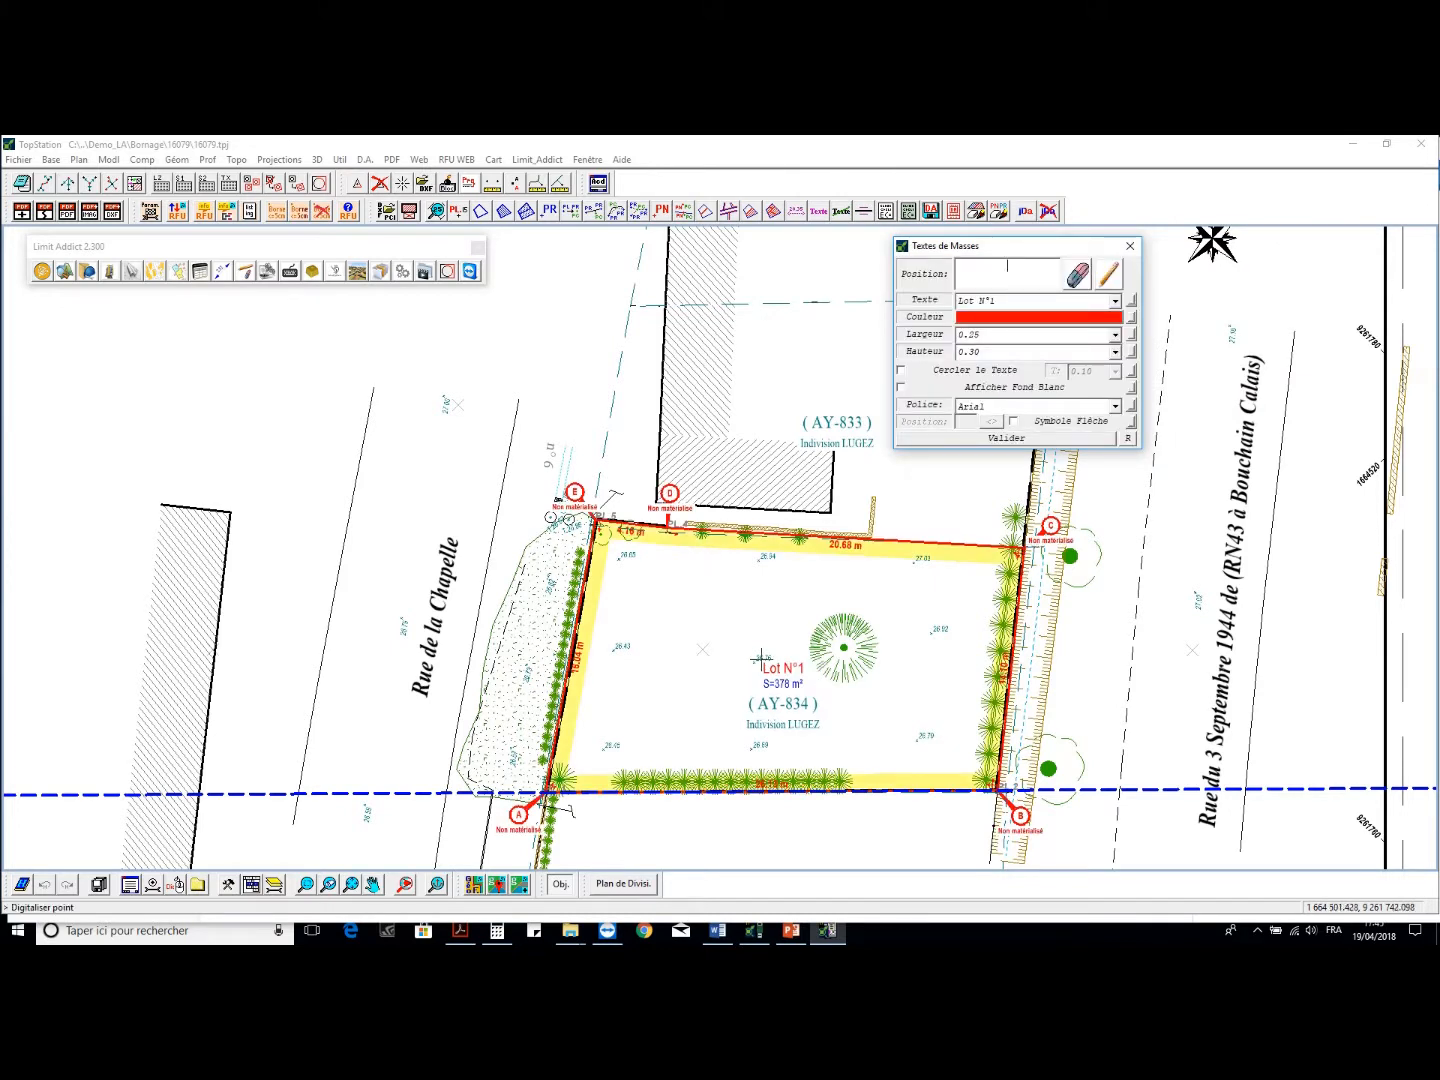
Set the masse's label text to Périmètre and finish its text settings
scroll(762, 660, "up", 2)
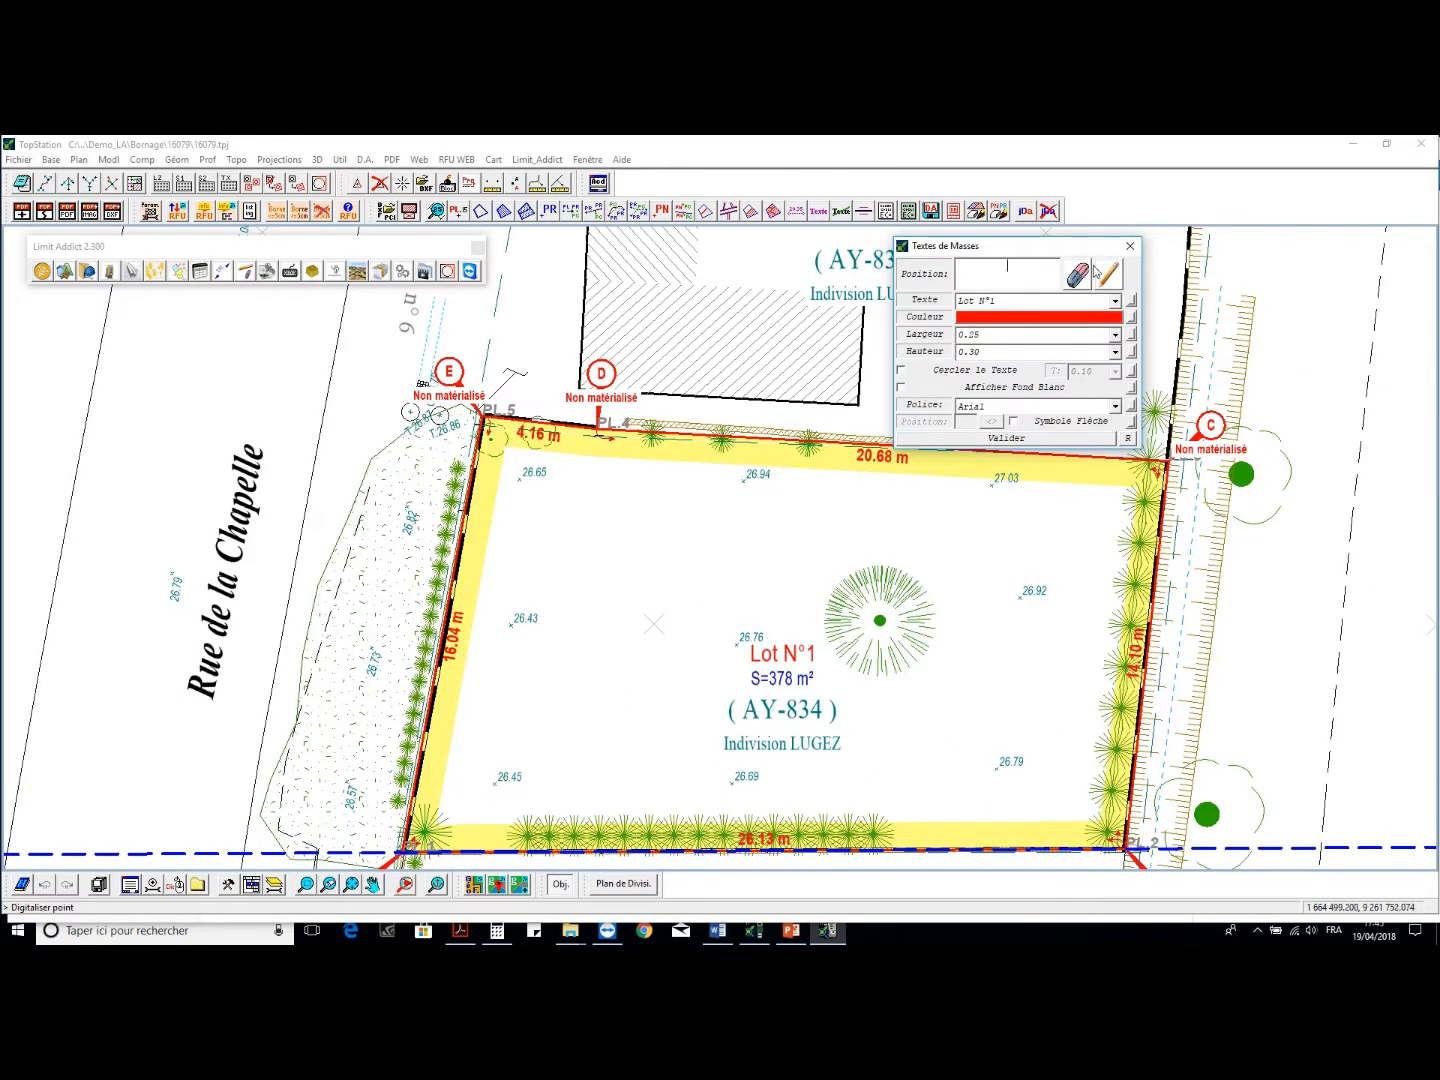
left_click(1115, 301)
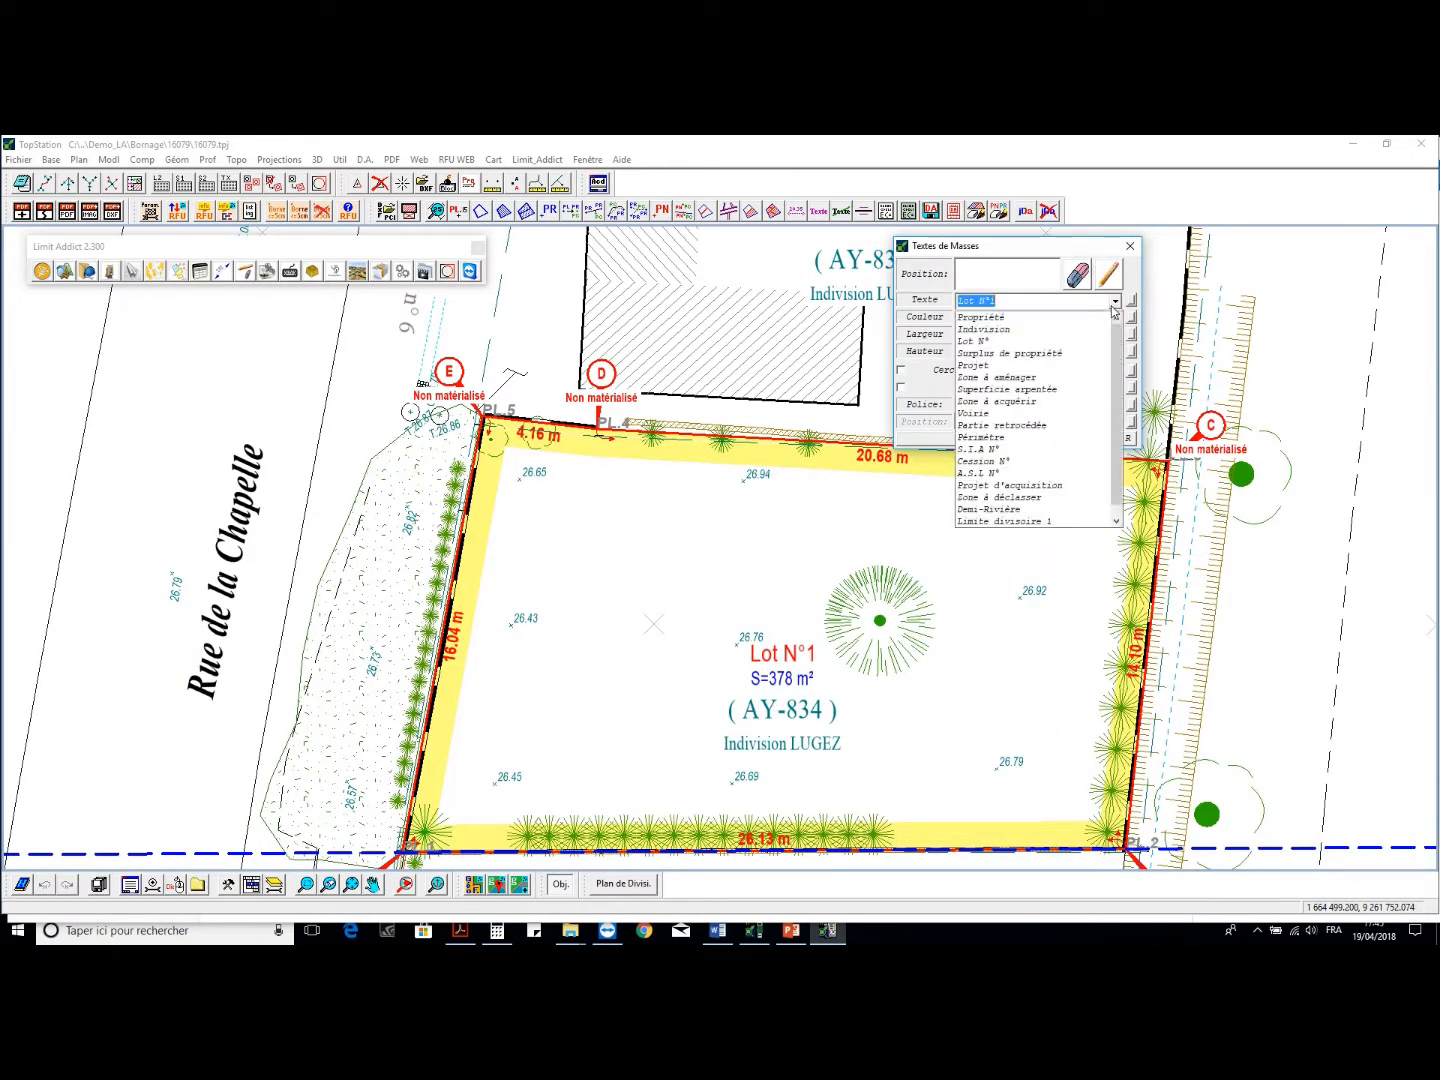
left_click(1021, 439)
key("Down")
key("Tab")
scroll(802, 526, "down", 2)
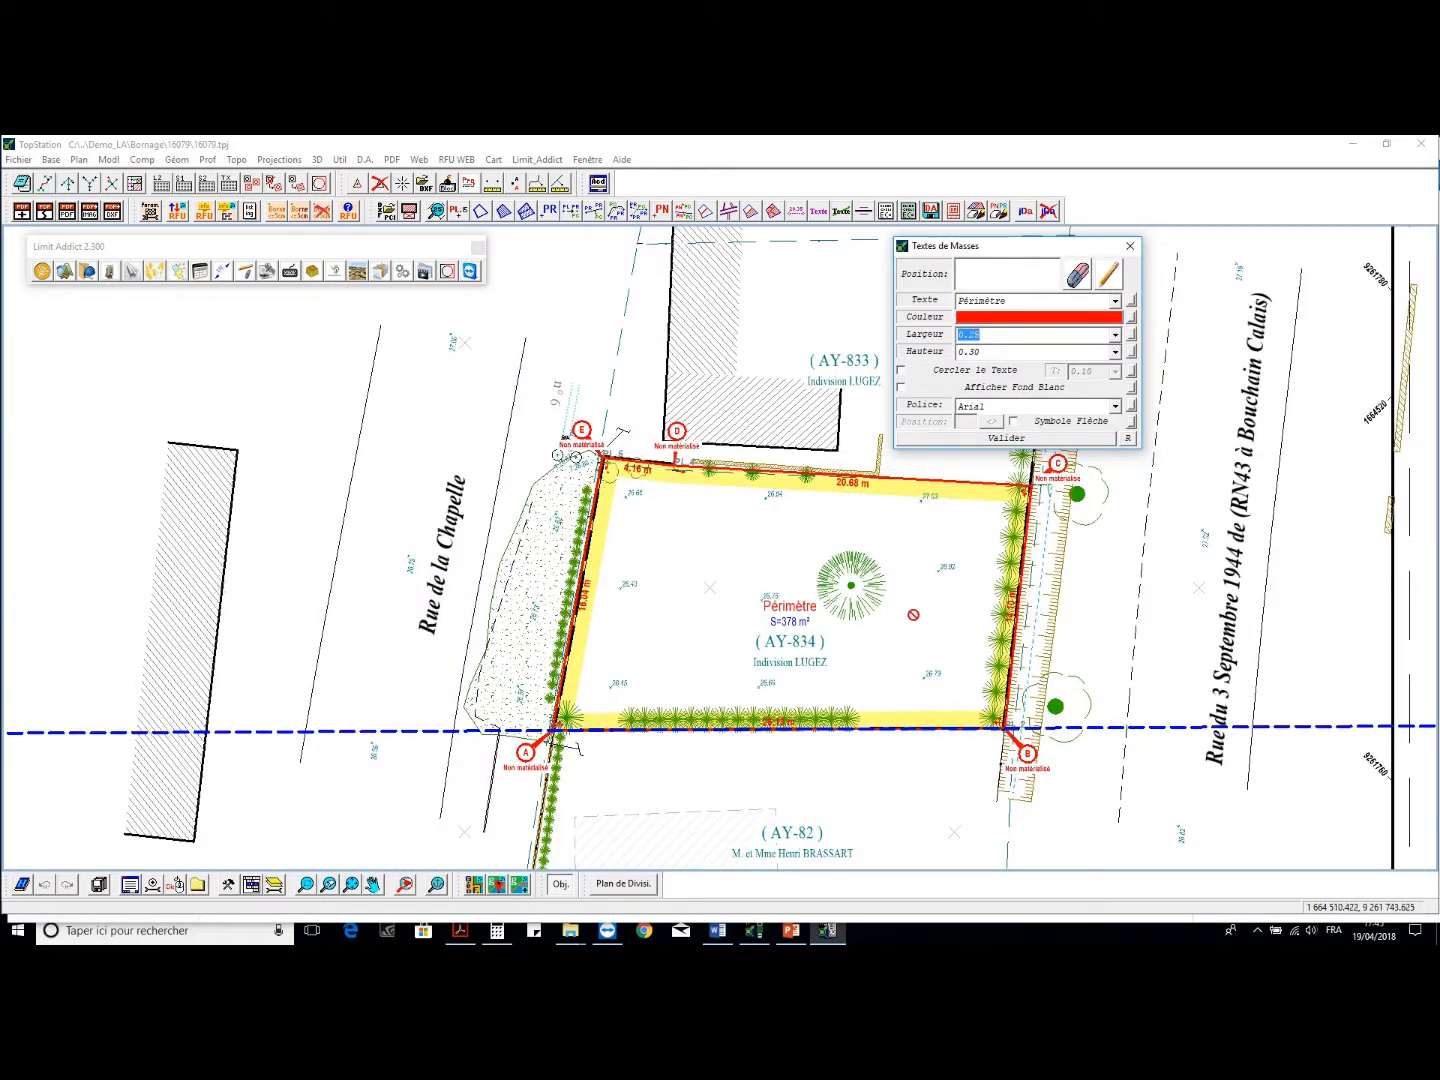
scroll(842, 608, "up", 2)
left_click(976, 368)
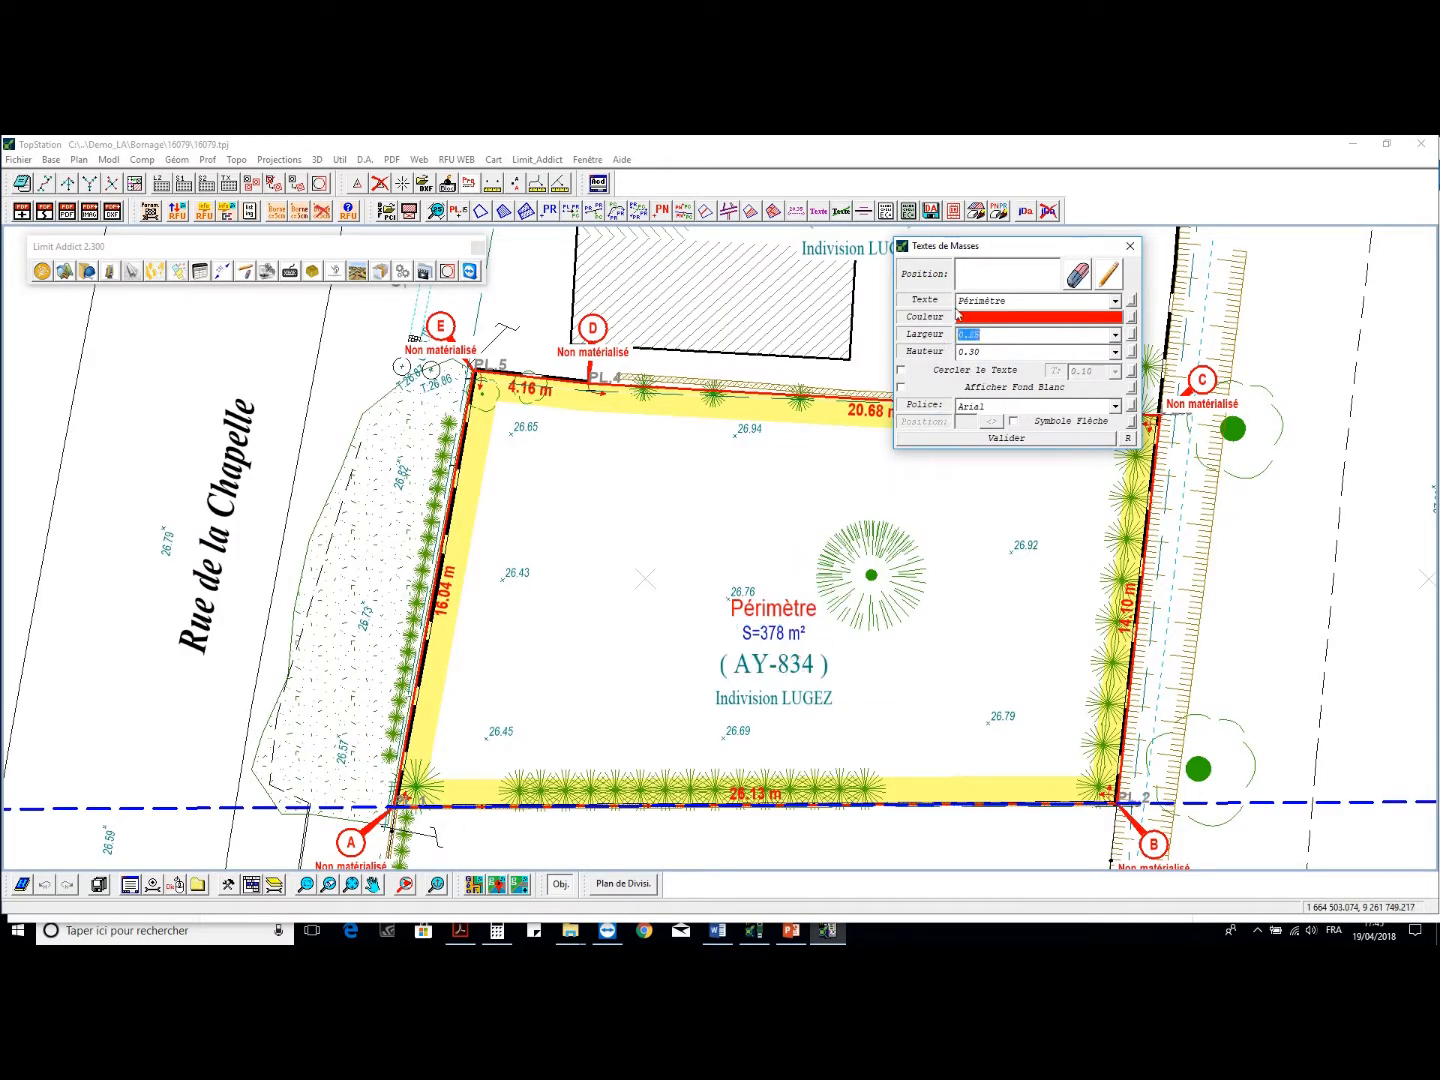
right_click(757, 502)
right_click(680, 423)
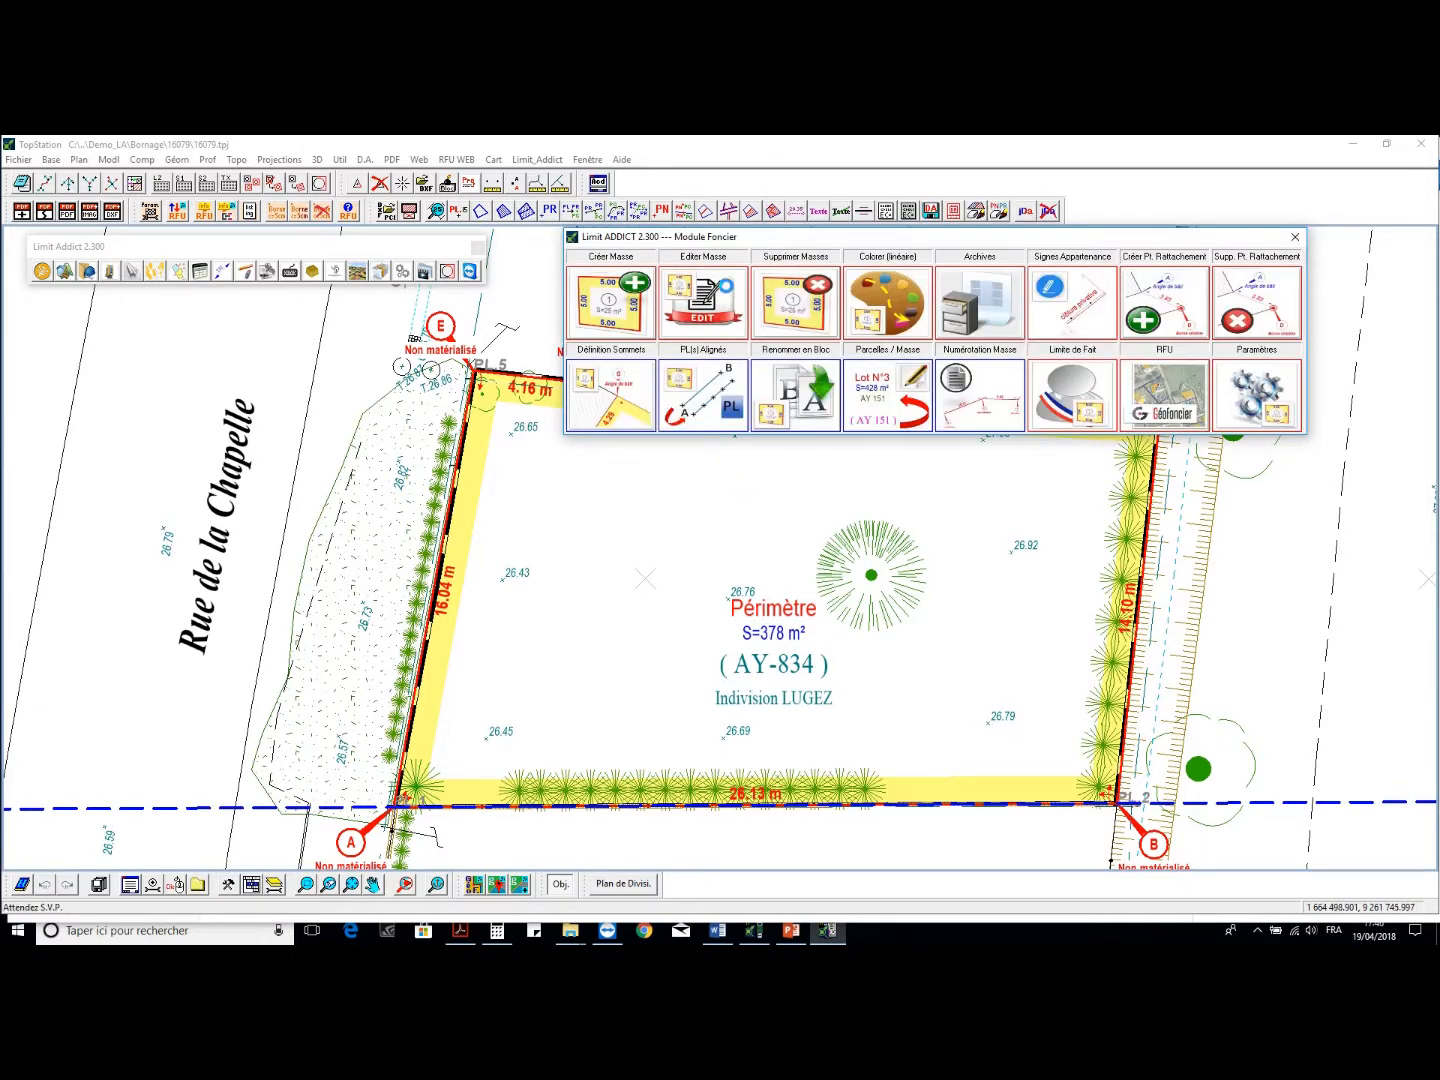
Try adding a vertex to the Périmètre masse's western side, placed inside parcel AY-834, and undo the change
left_click(725, 290)
left_click(714, 405)
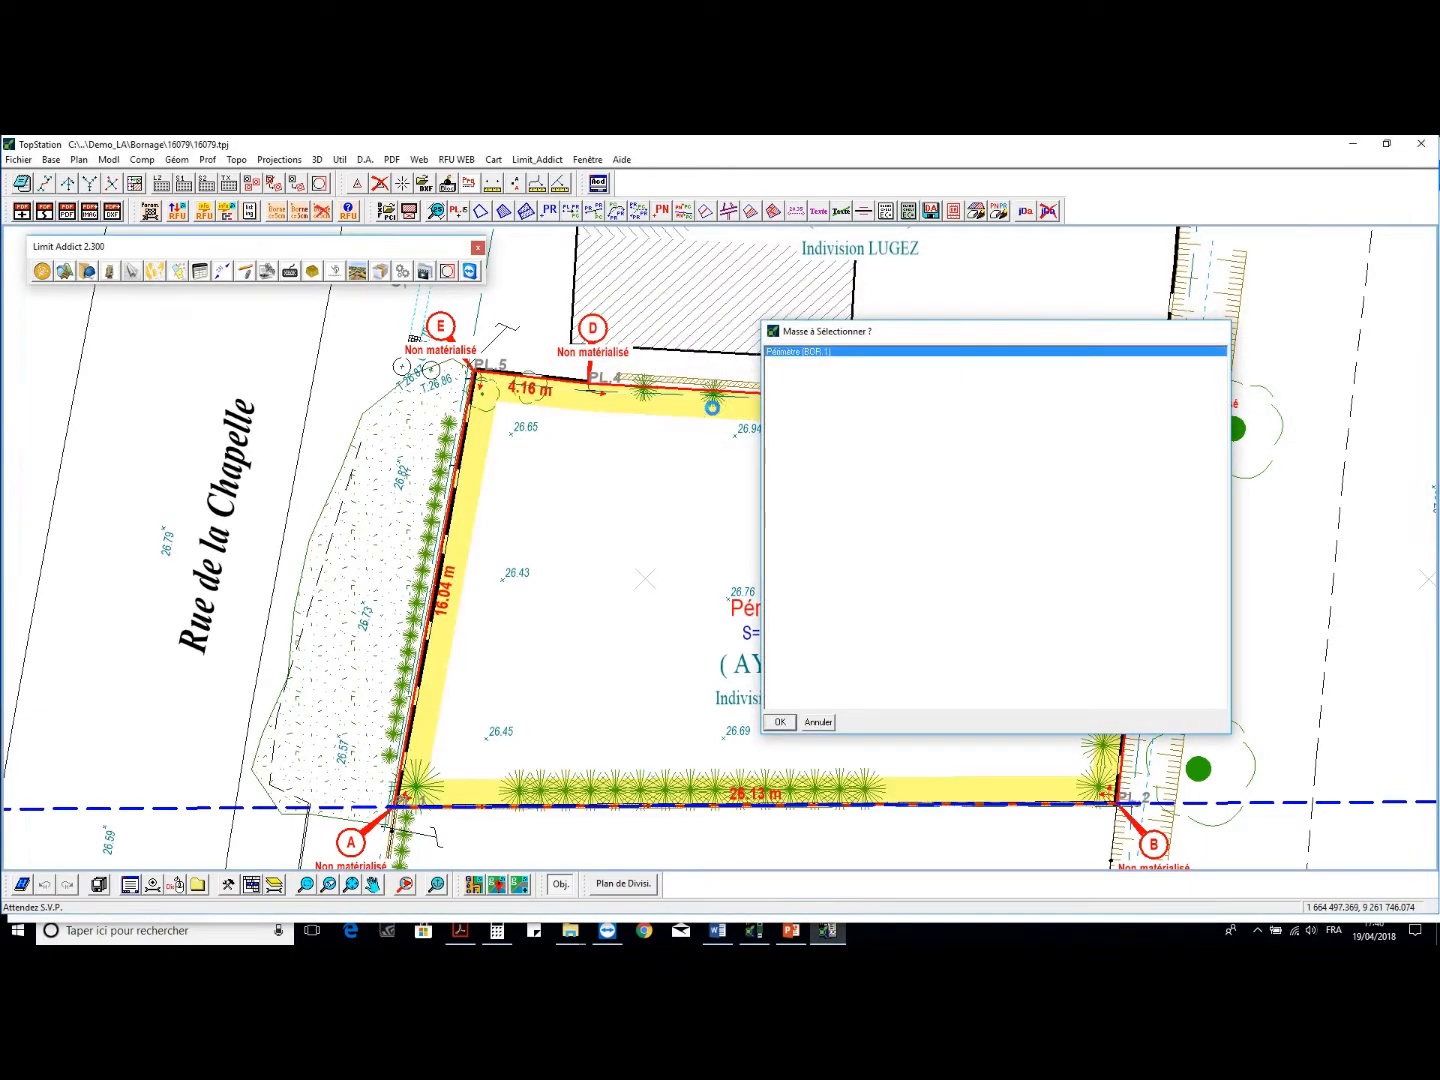
left_click(925, 284)
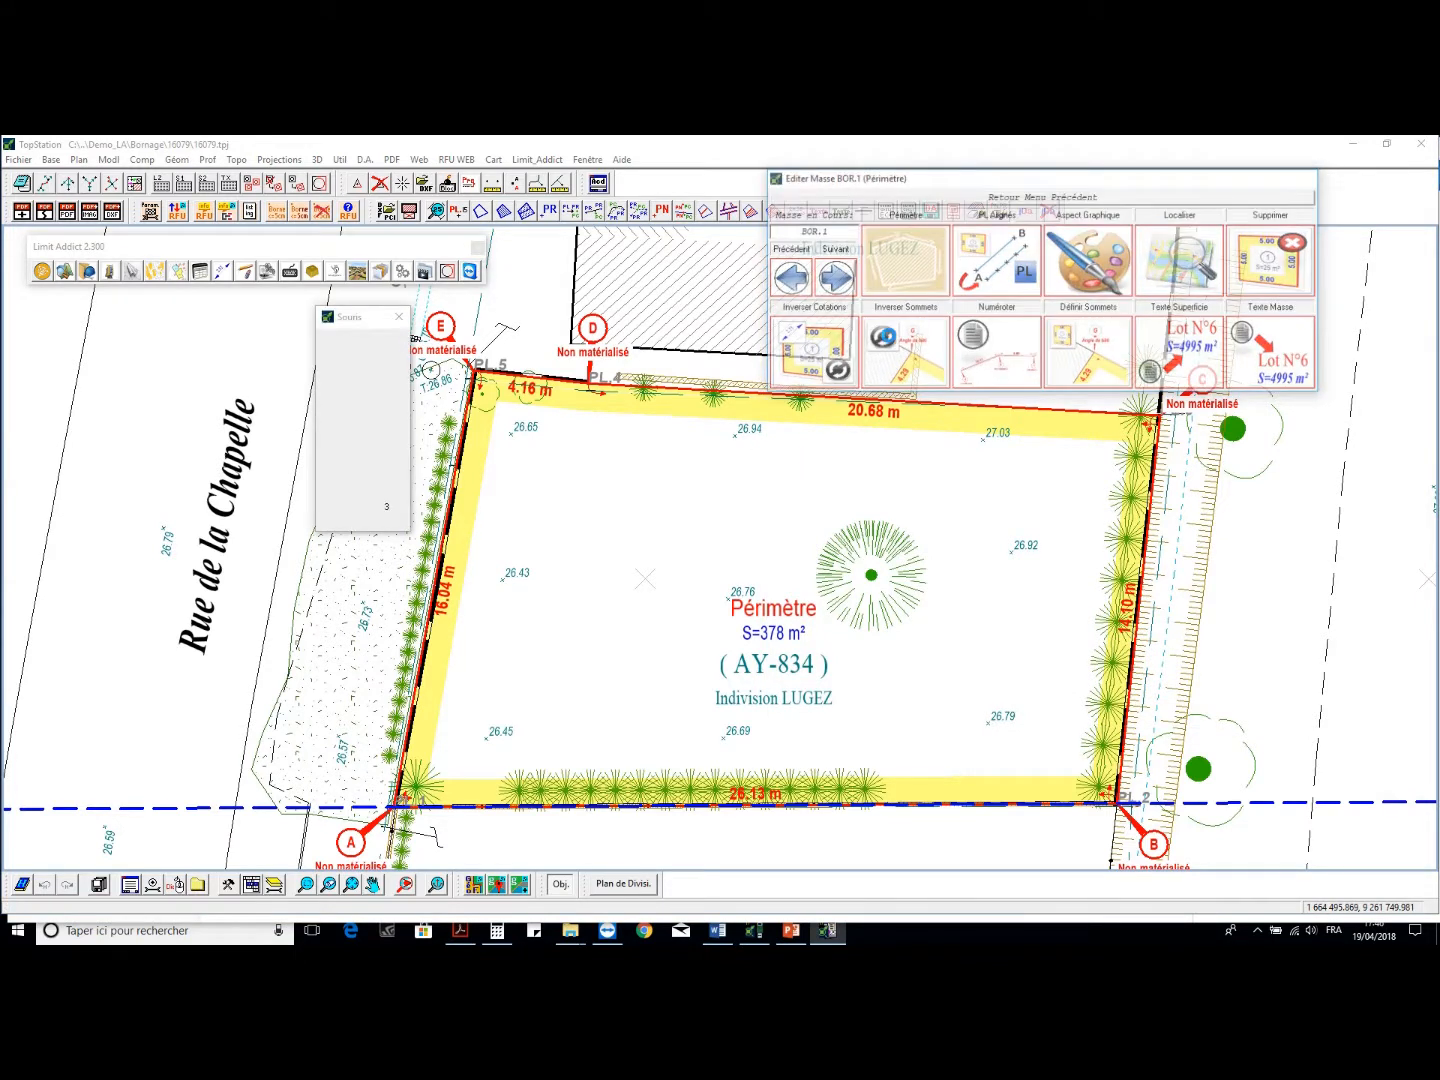
left_click(671, 514)
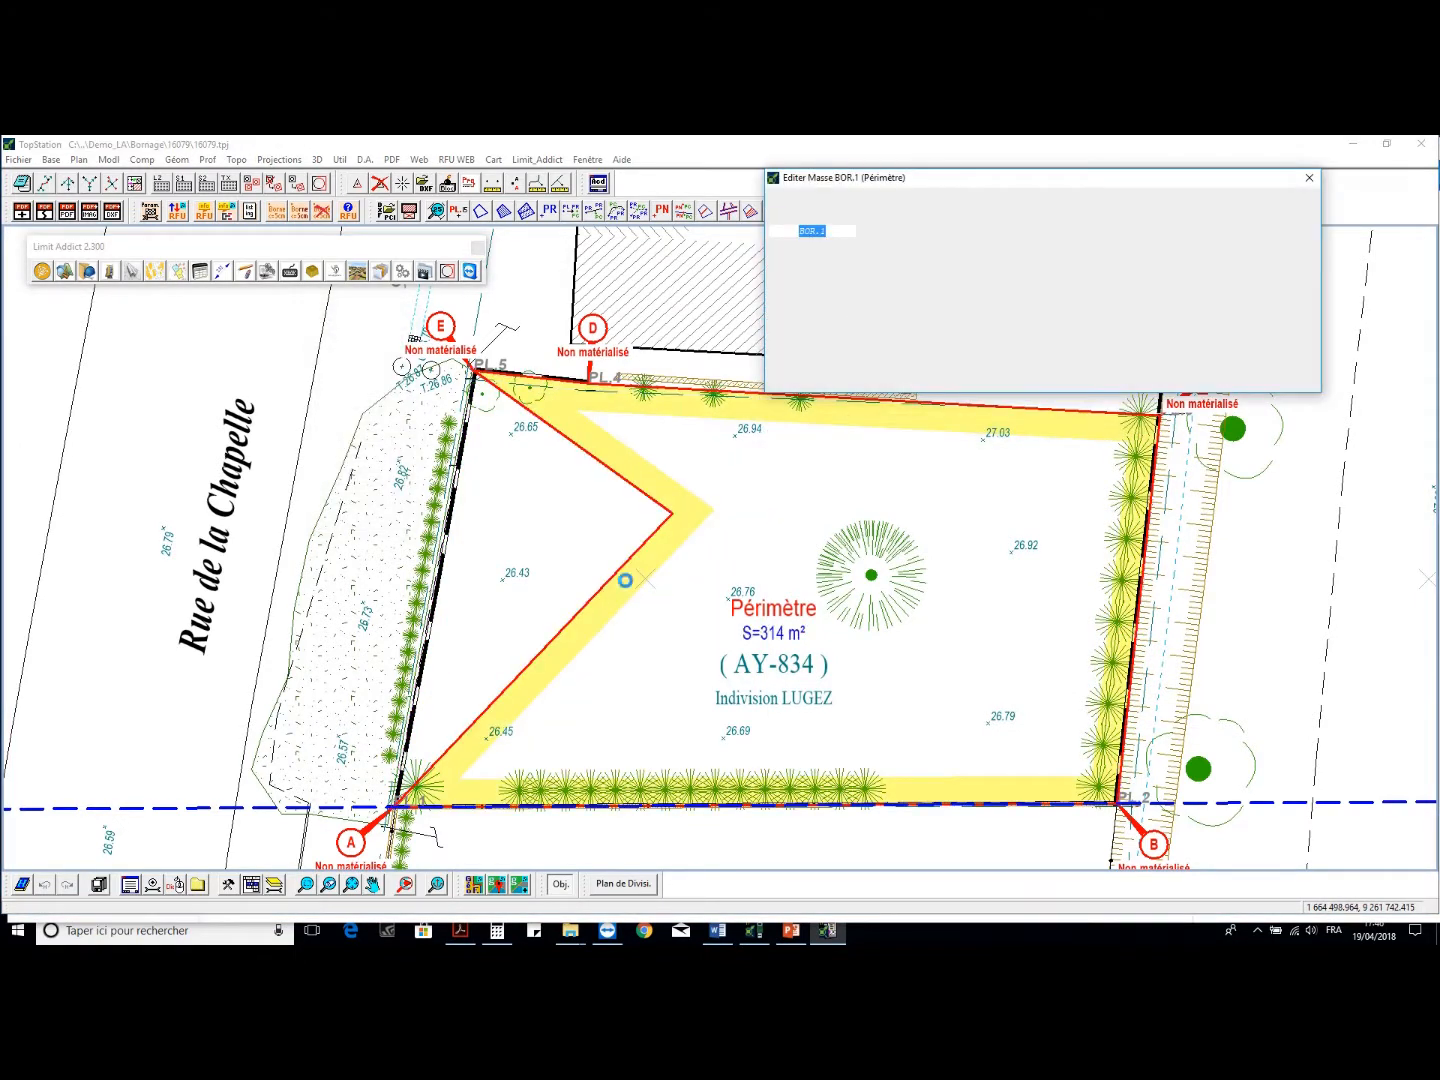
right_click(706, 482)
right_click(707, 482)
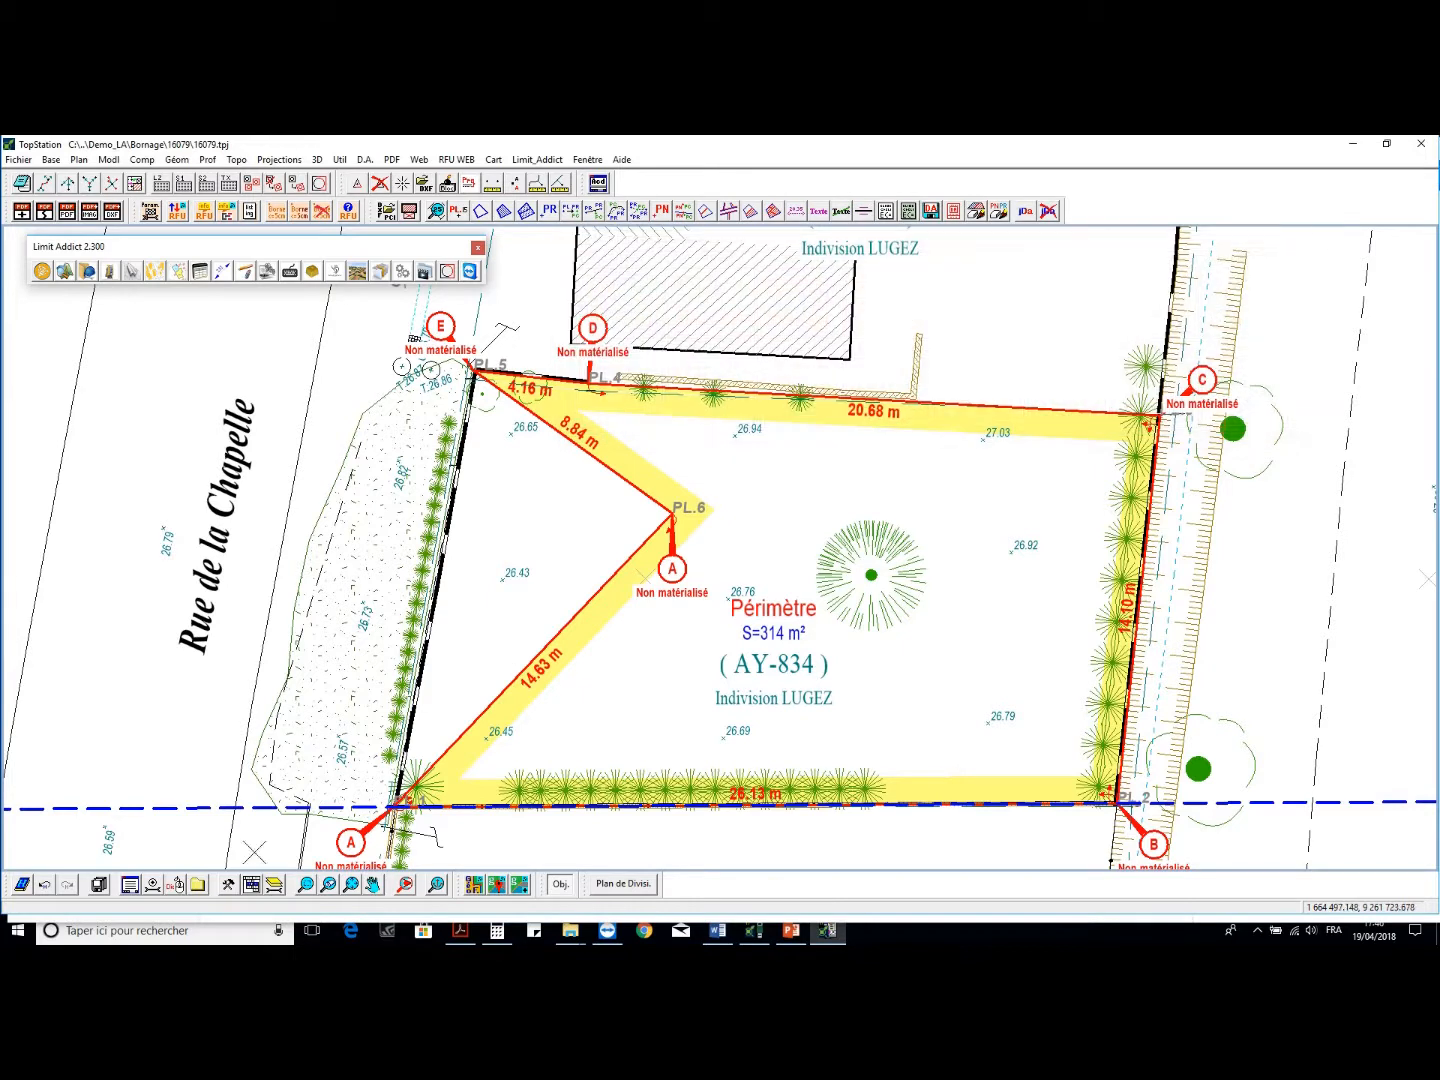
left_click(45, 884)
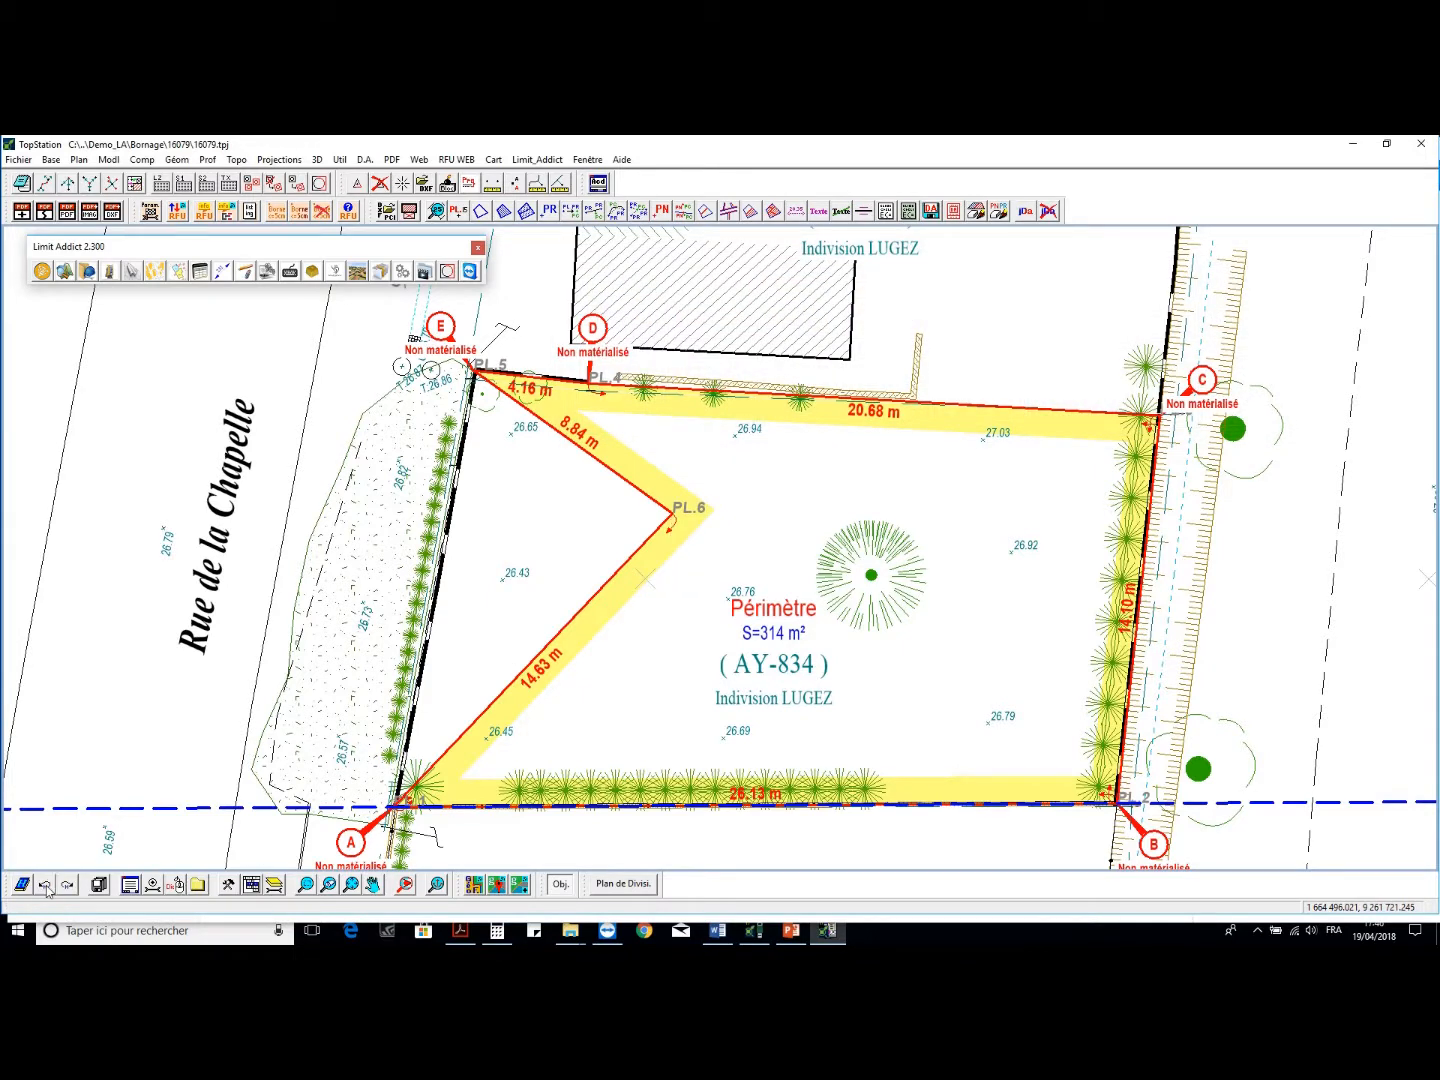
Delete the blue dashed construction line along AY-834's southern boundary and leave the construction tools
left_click(76, 271)
left_click(65, 271)
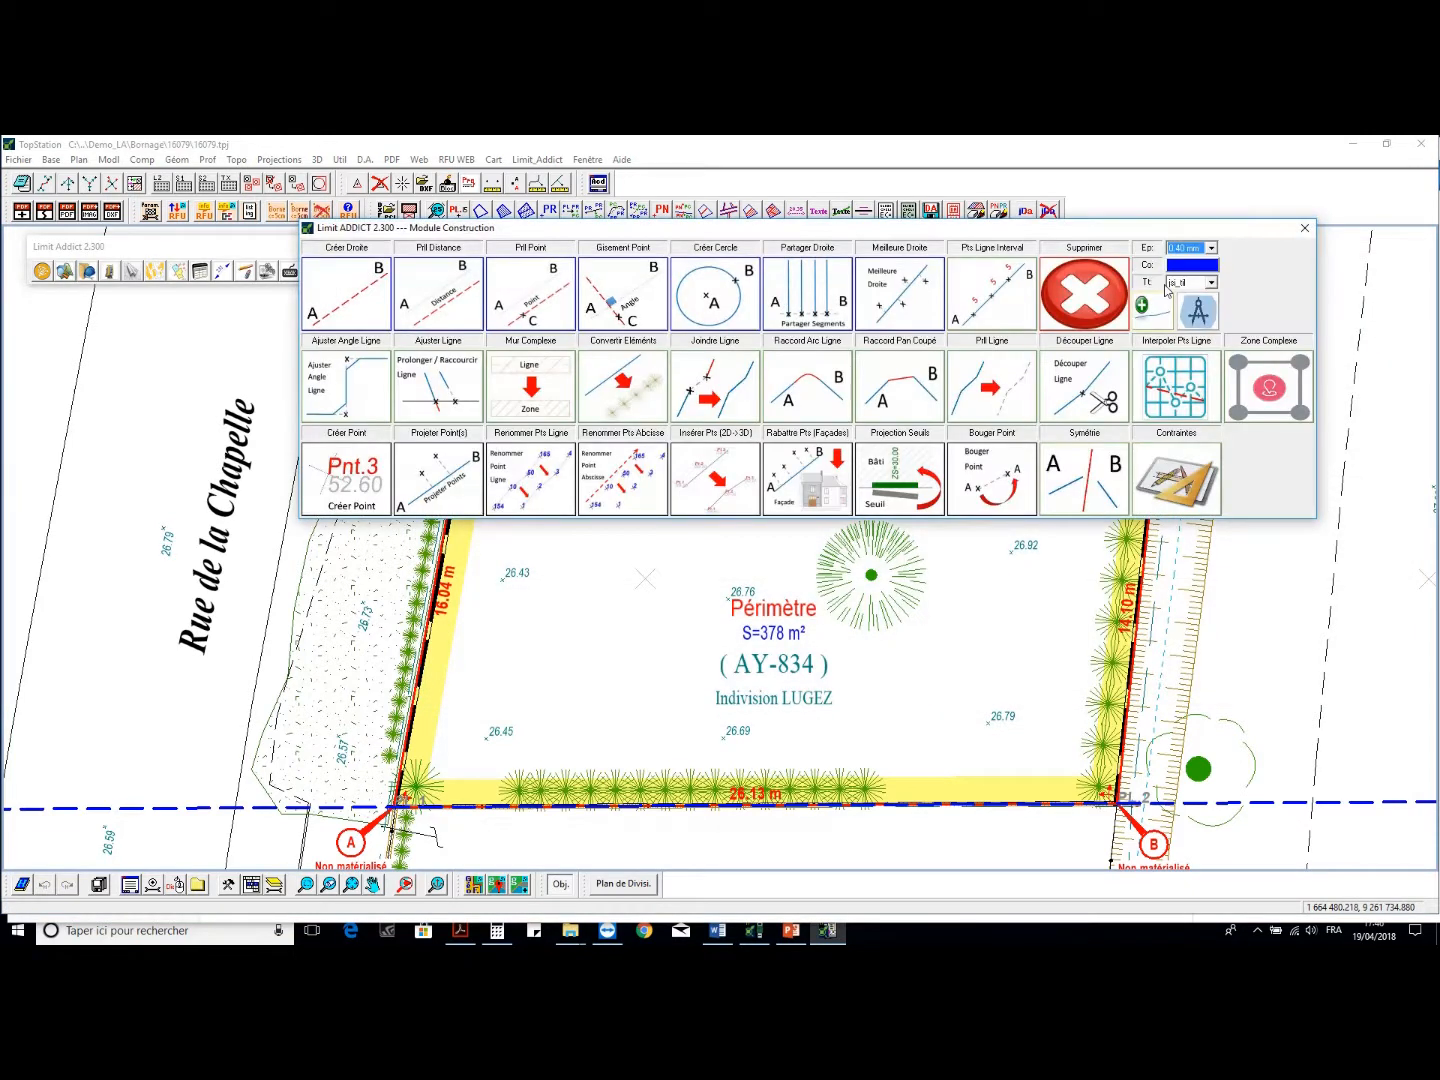
left_click(1085, 298)
key("Return")
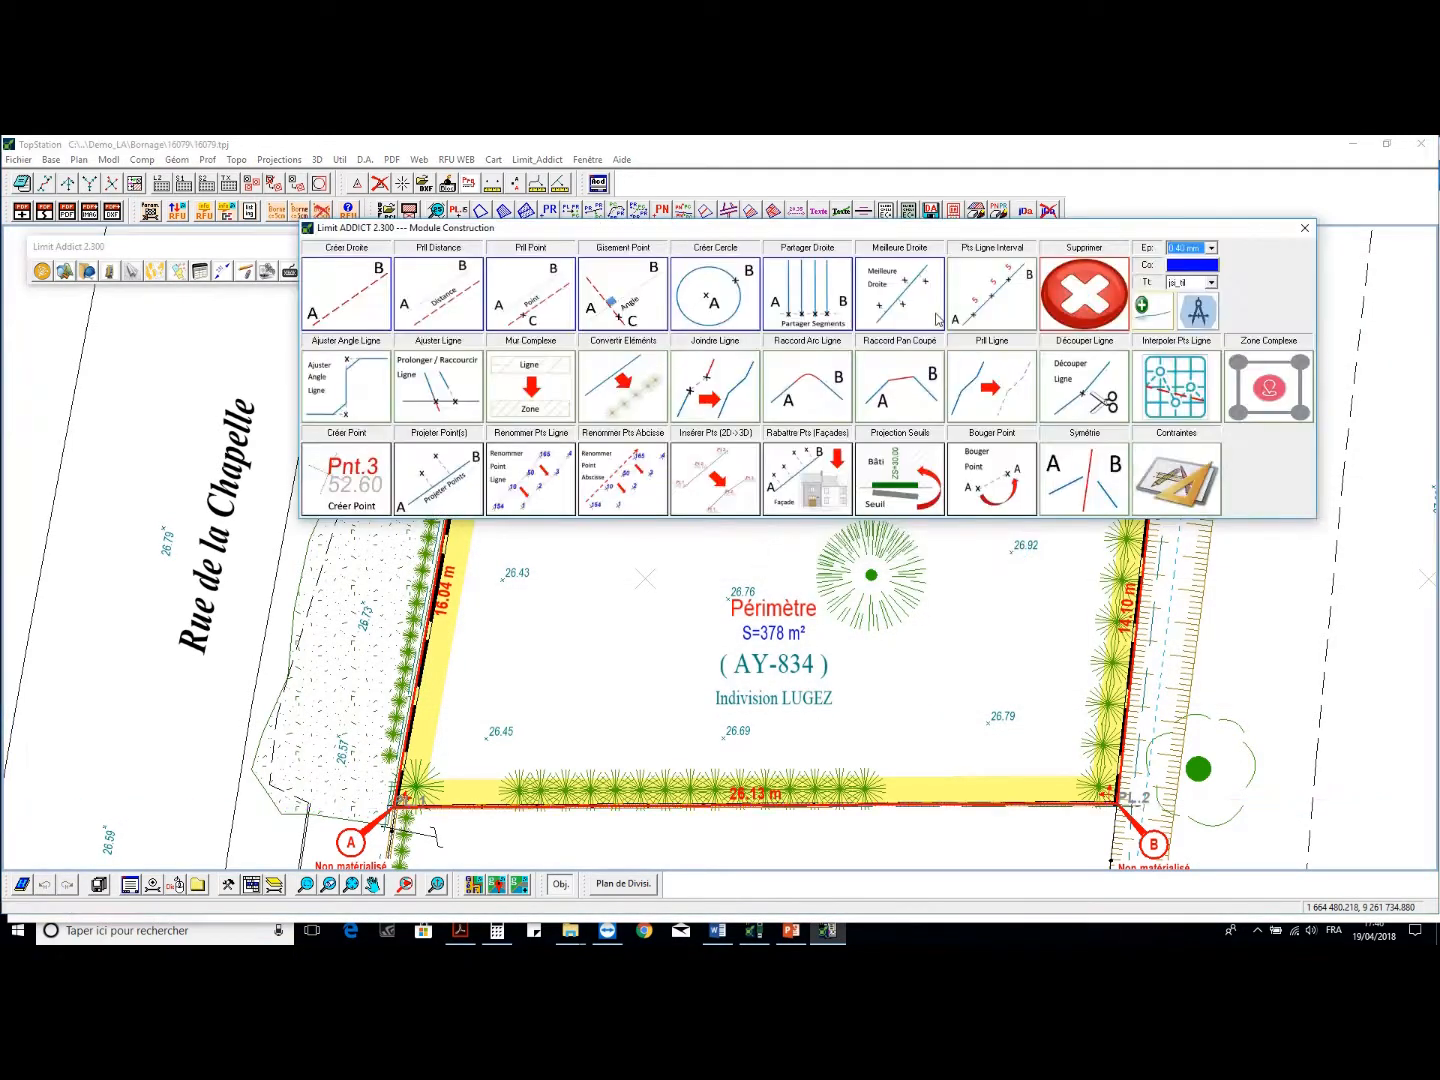
key("Escape")
left_click(245, 272)
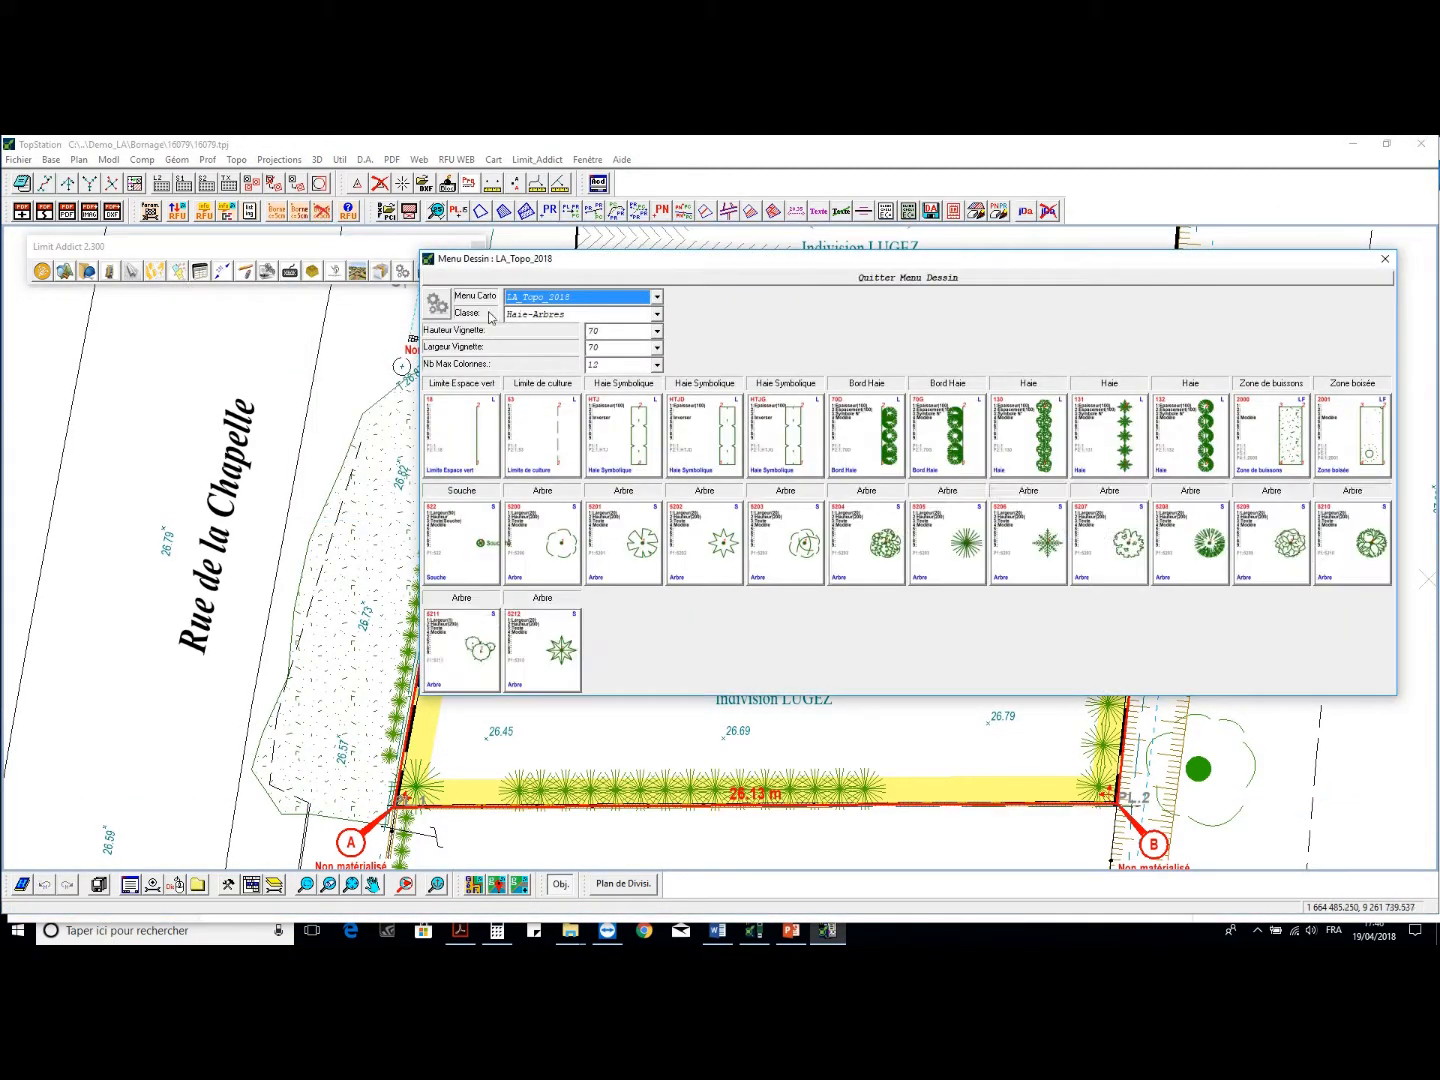
left_click(788, 279)
Open the Périmètre masse's contour line attributes, switch the contour to separate segments and review the list of contour line configurations
left_click(436, 274)
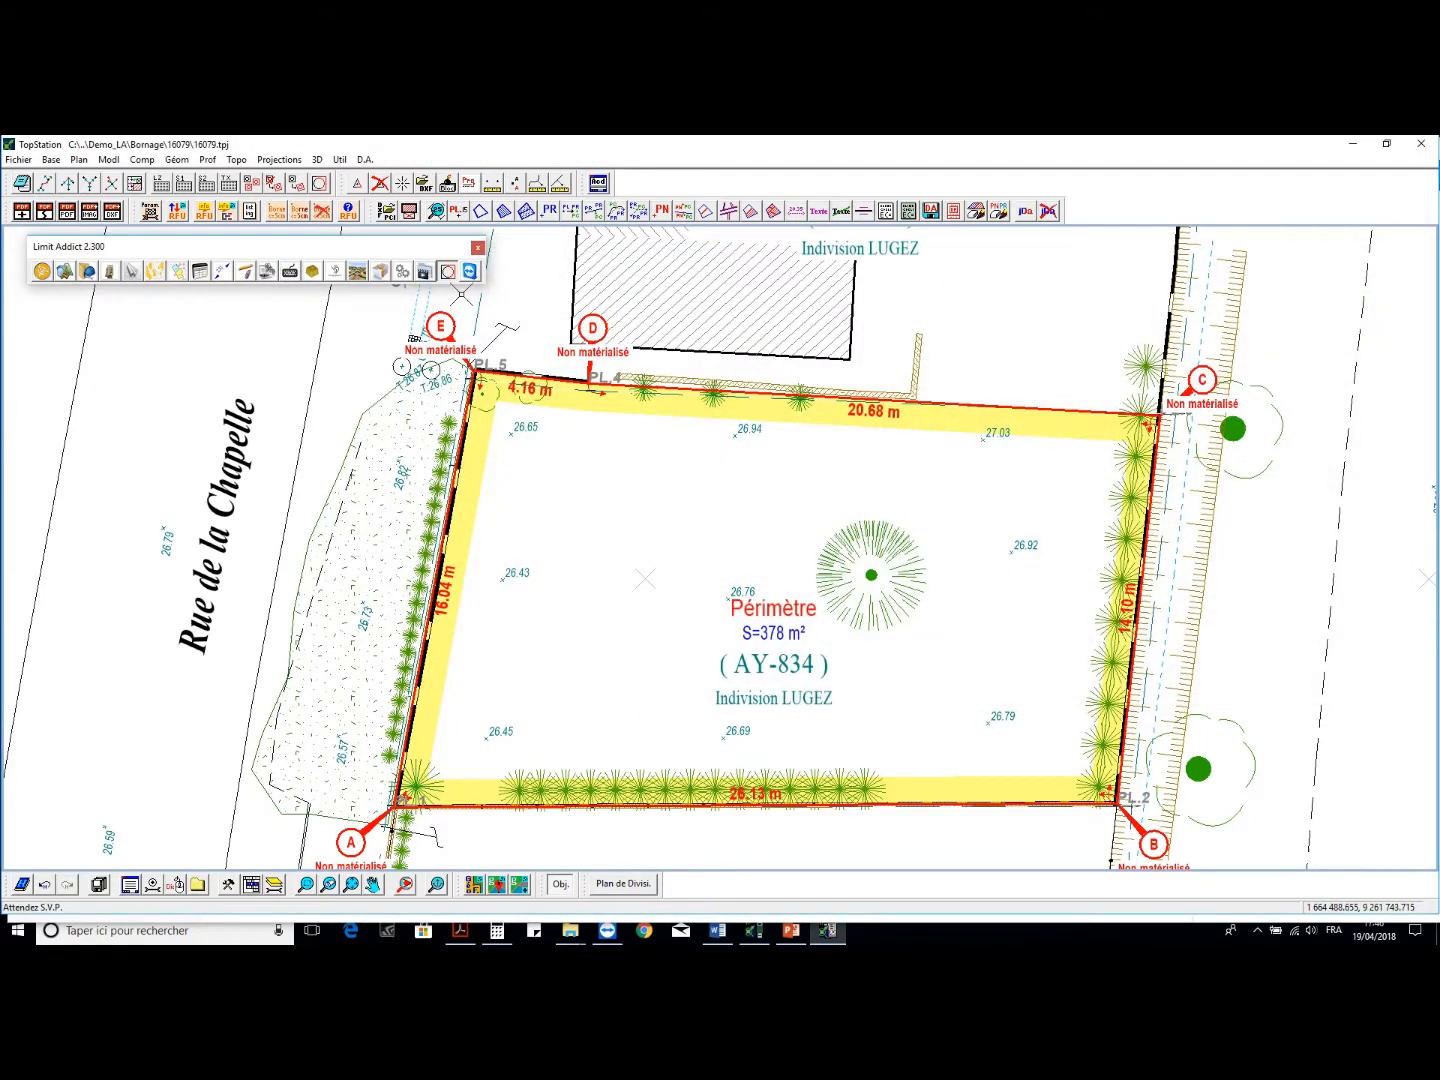
left_click(935, 419)
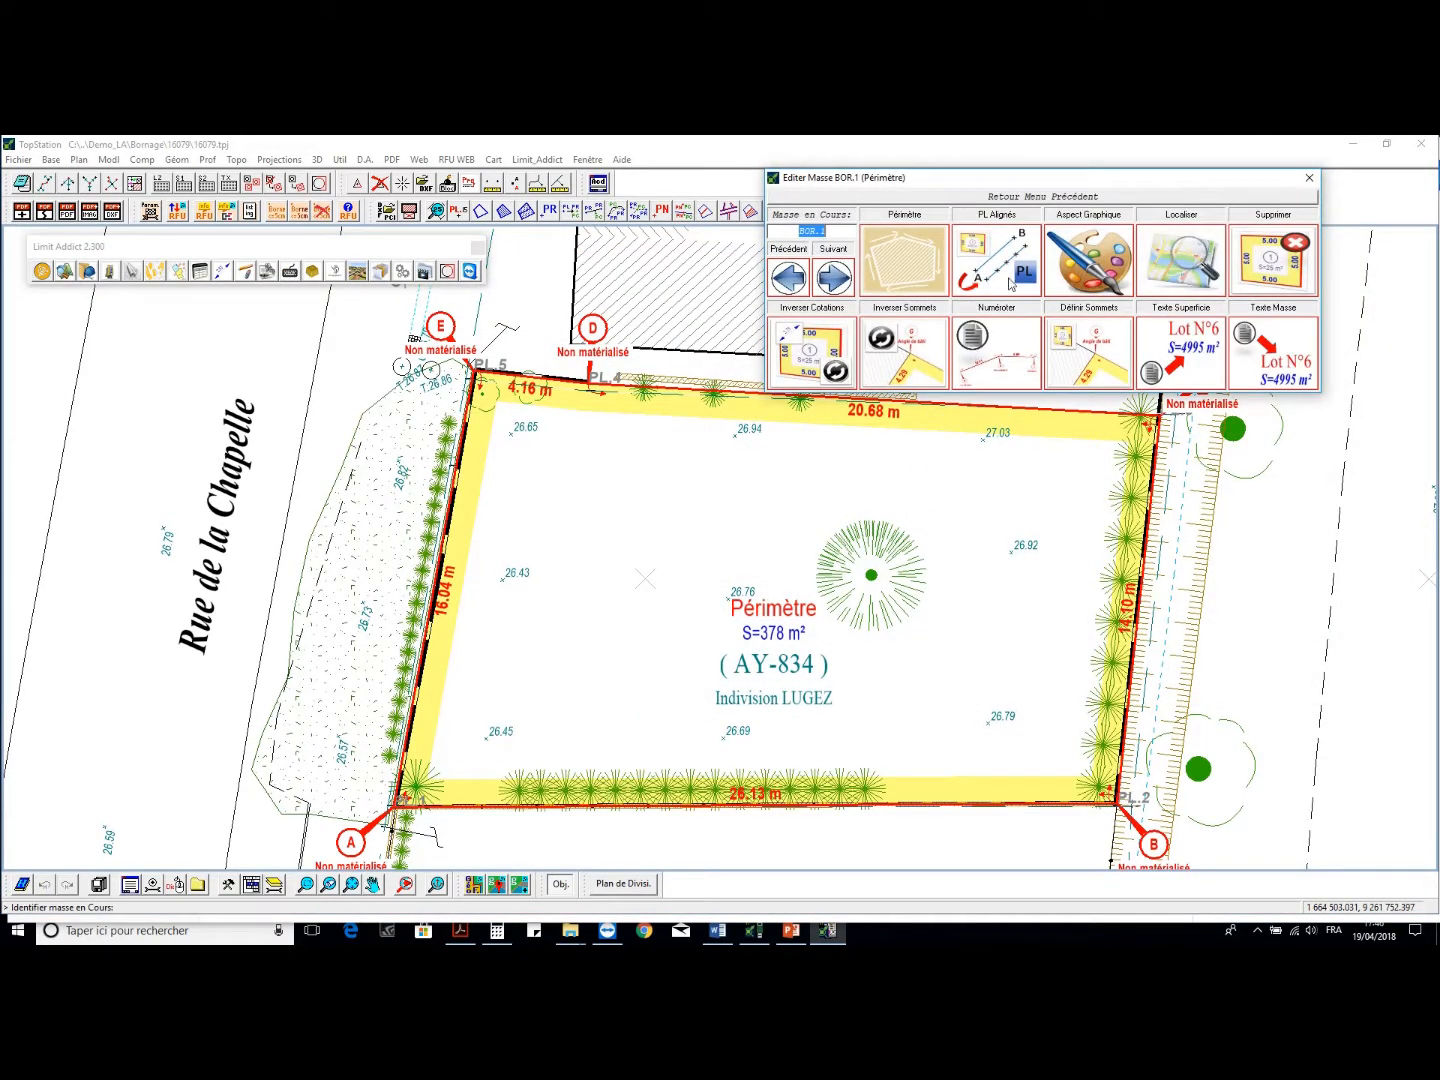
left_click(1063, 276)
left_click(953, 400)
left_click(1011, 401)
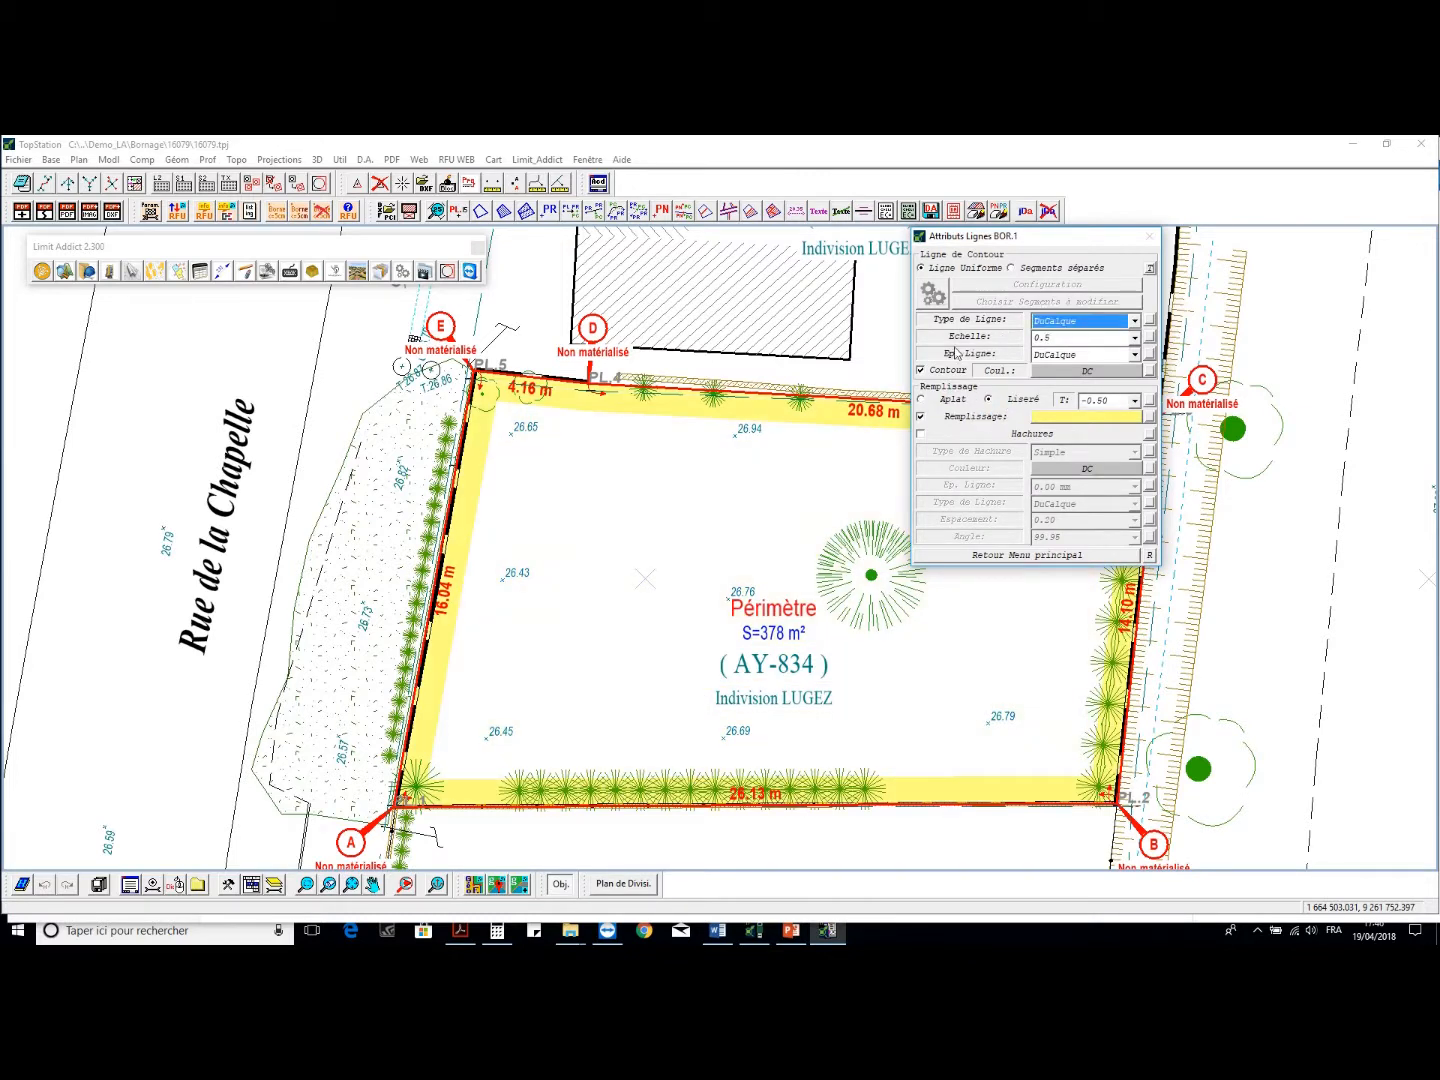
left_click(1035, 275)
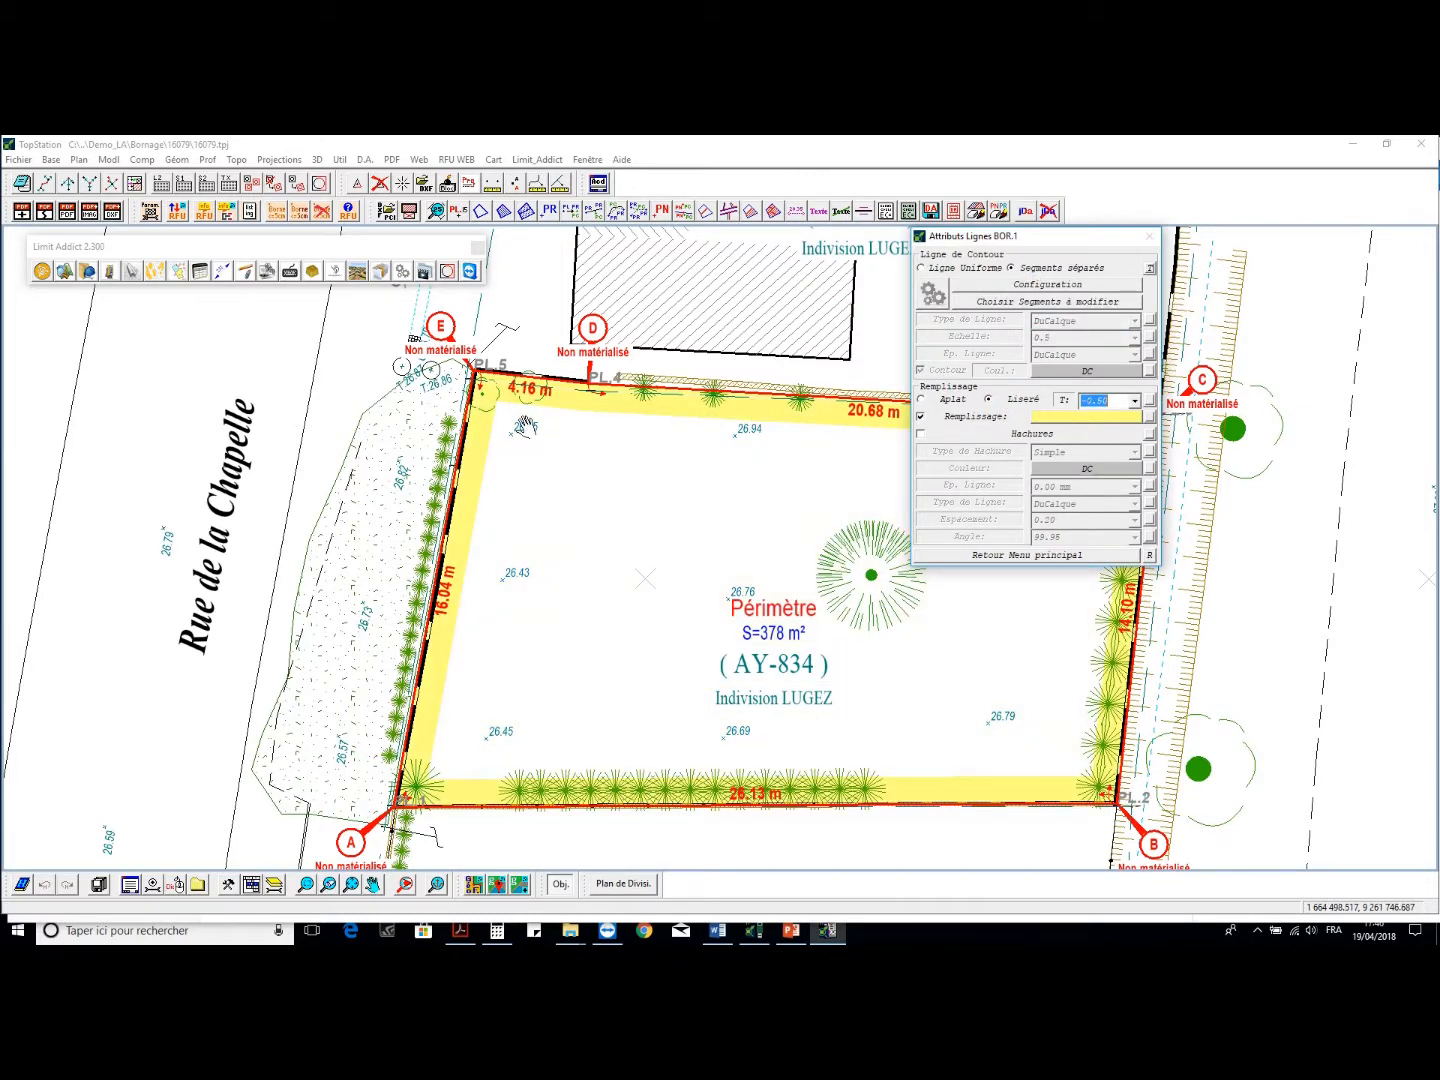
left_click(998, 285)
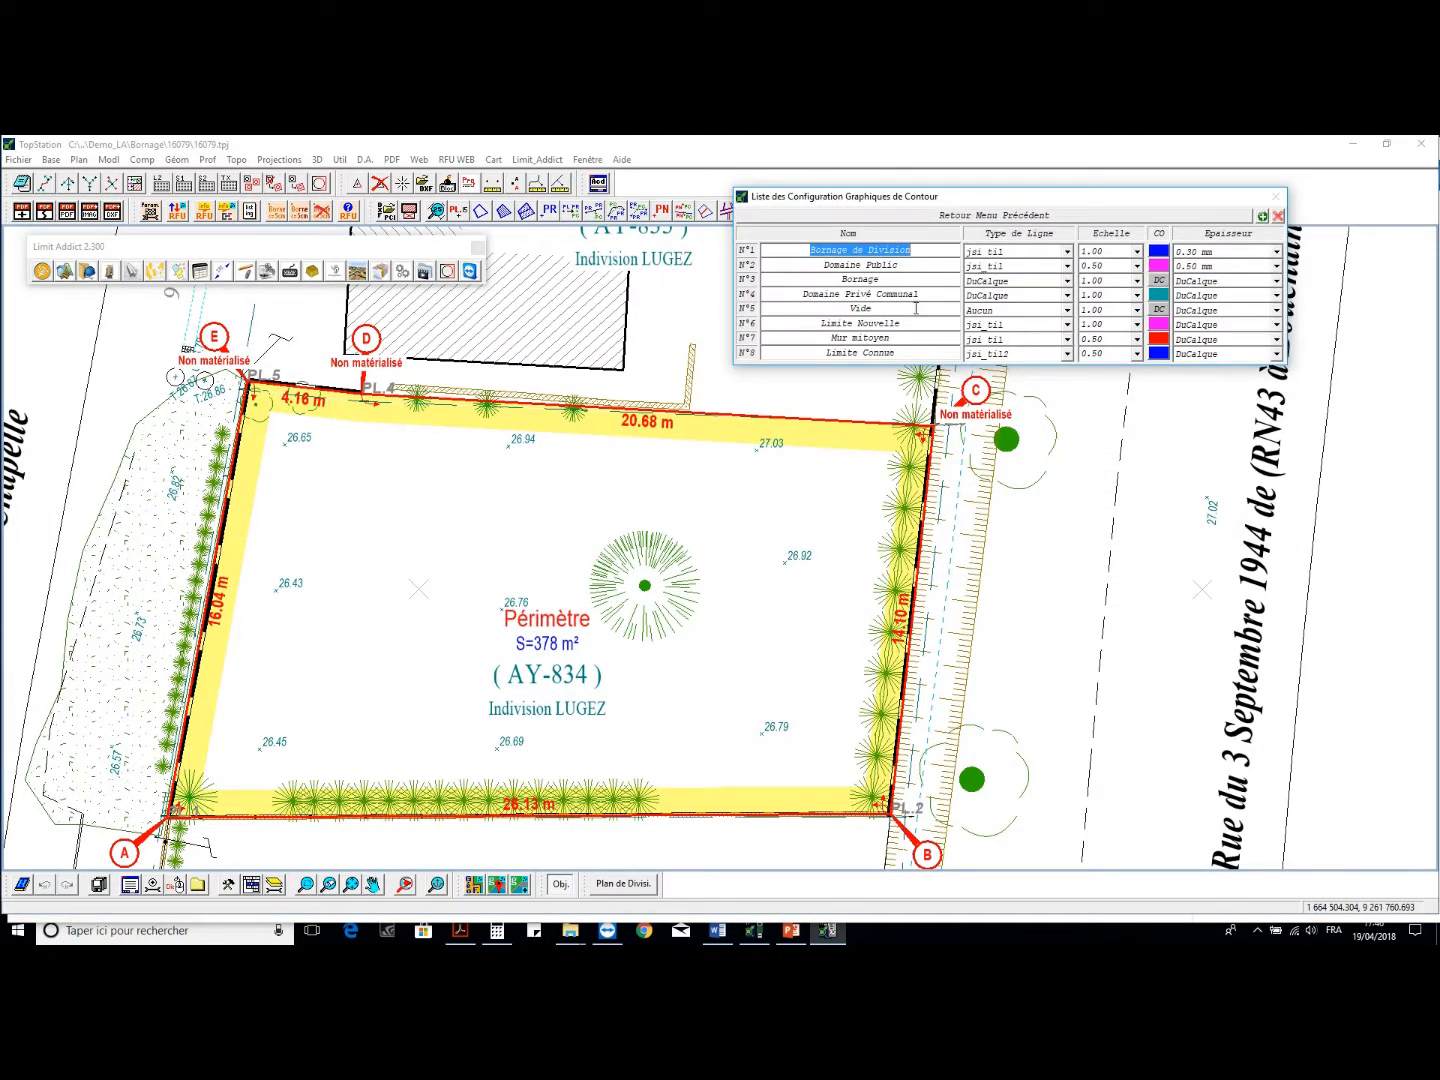
left_click(996, 217)
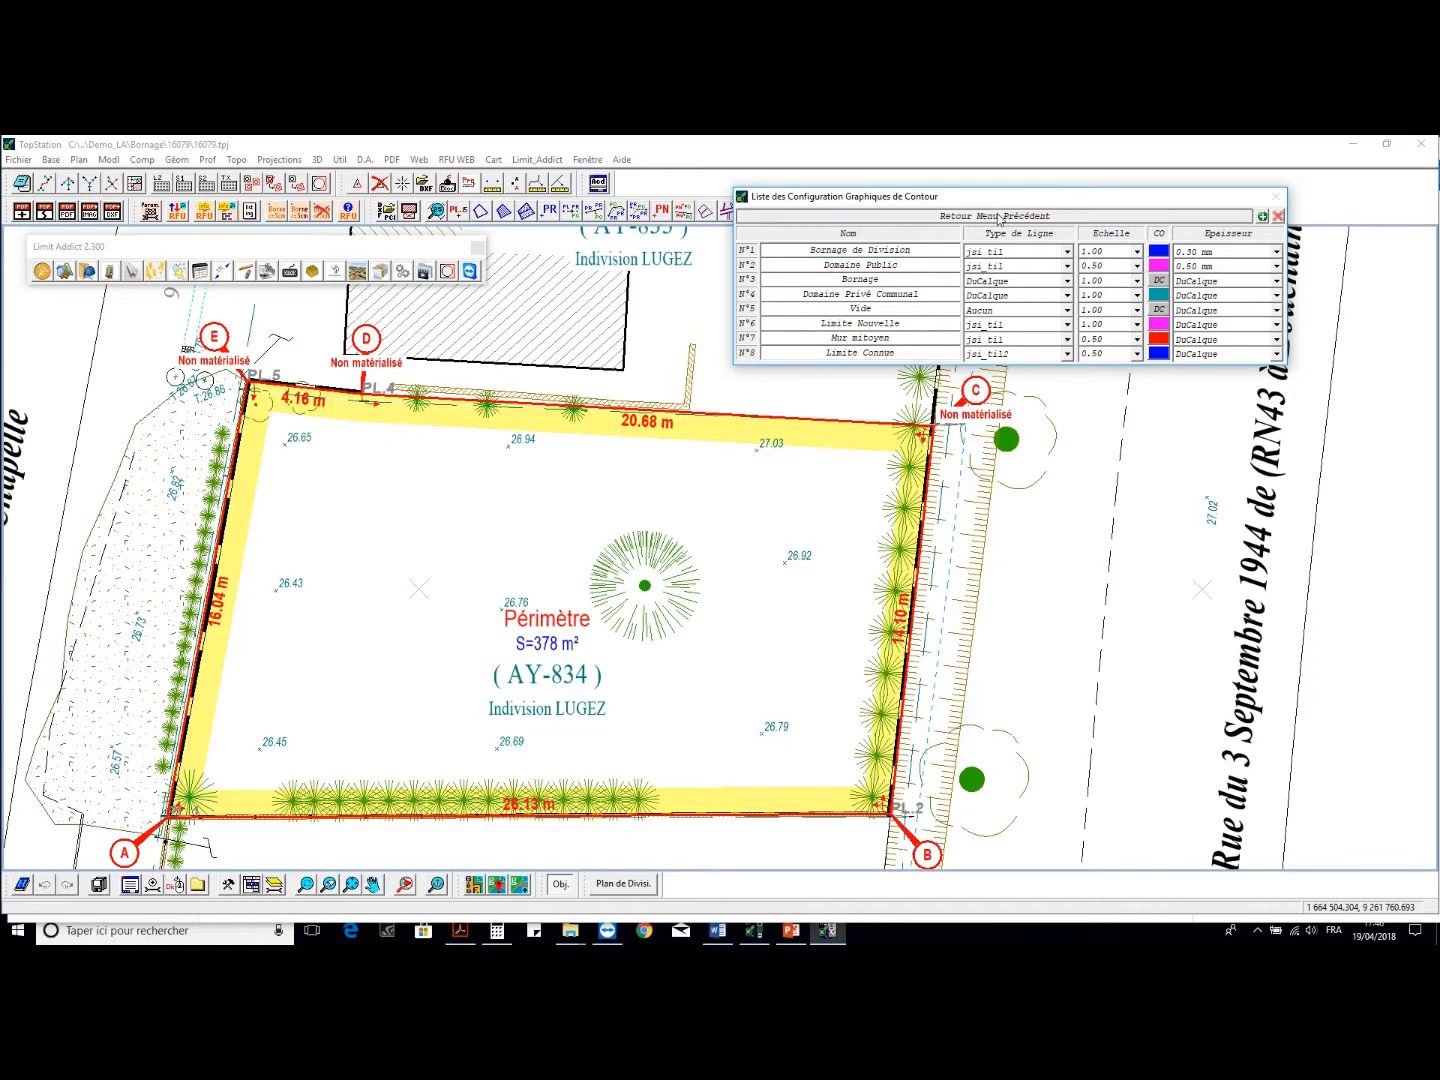
Try the Bornage de Division configuration on the masse's 20.68 m northern segment, return the contour to Ligne Uniforme and leave the masse editor
left_click(984, 303)
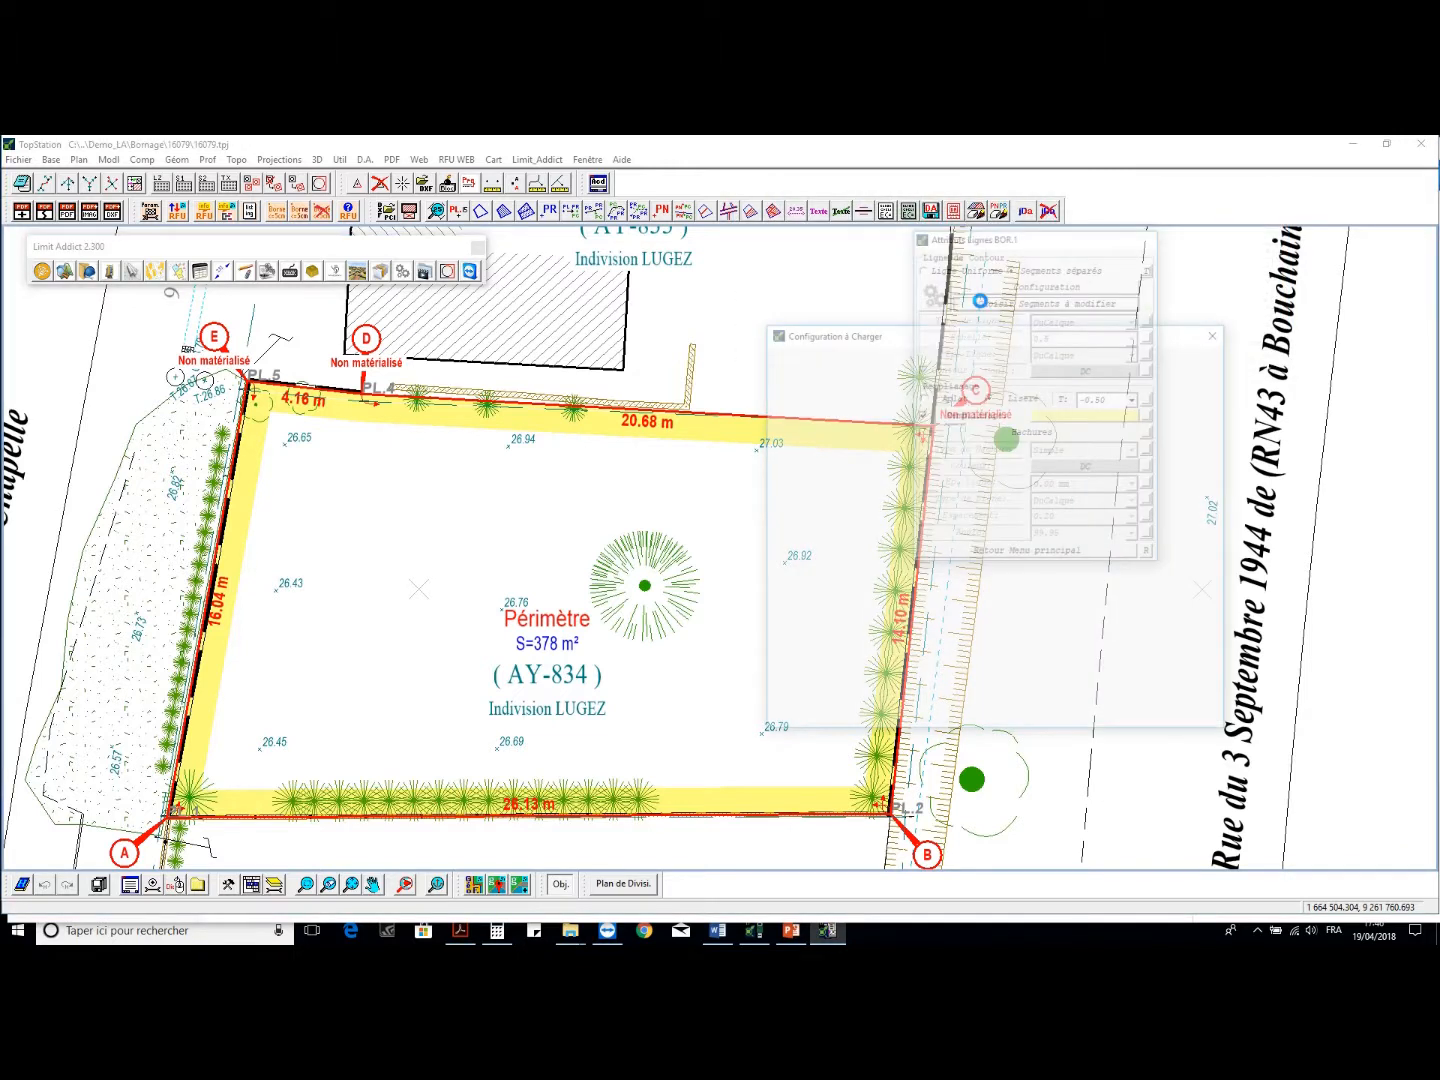
left_click(814, 353)
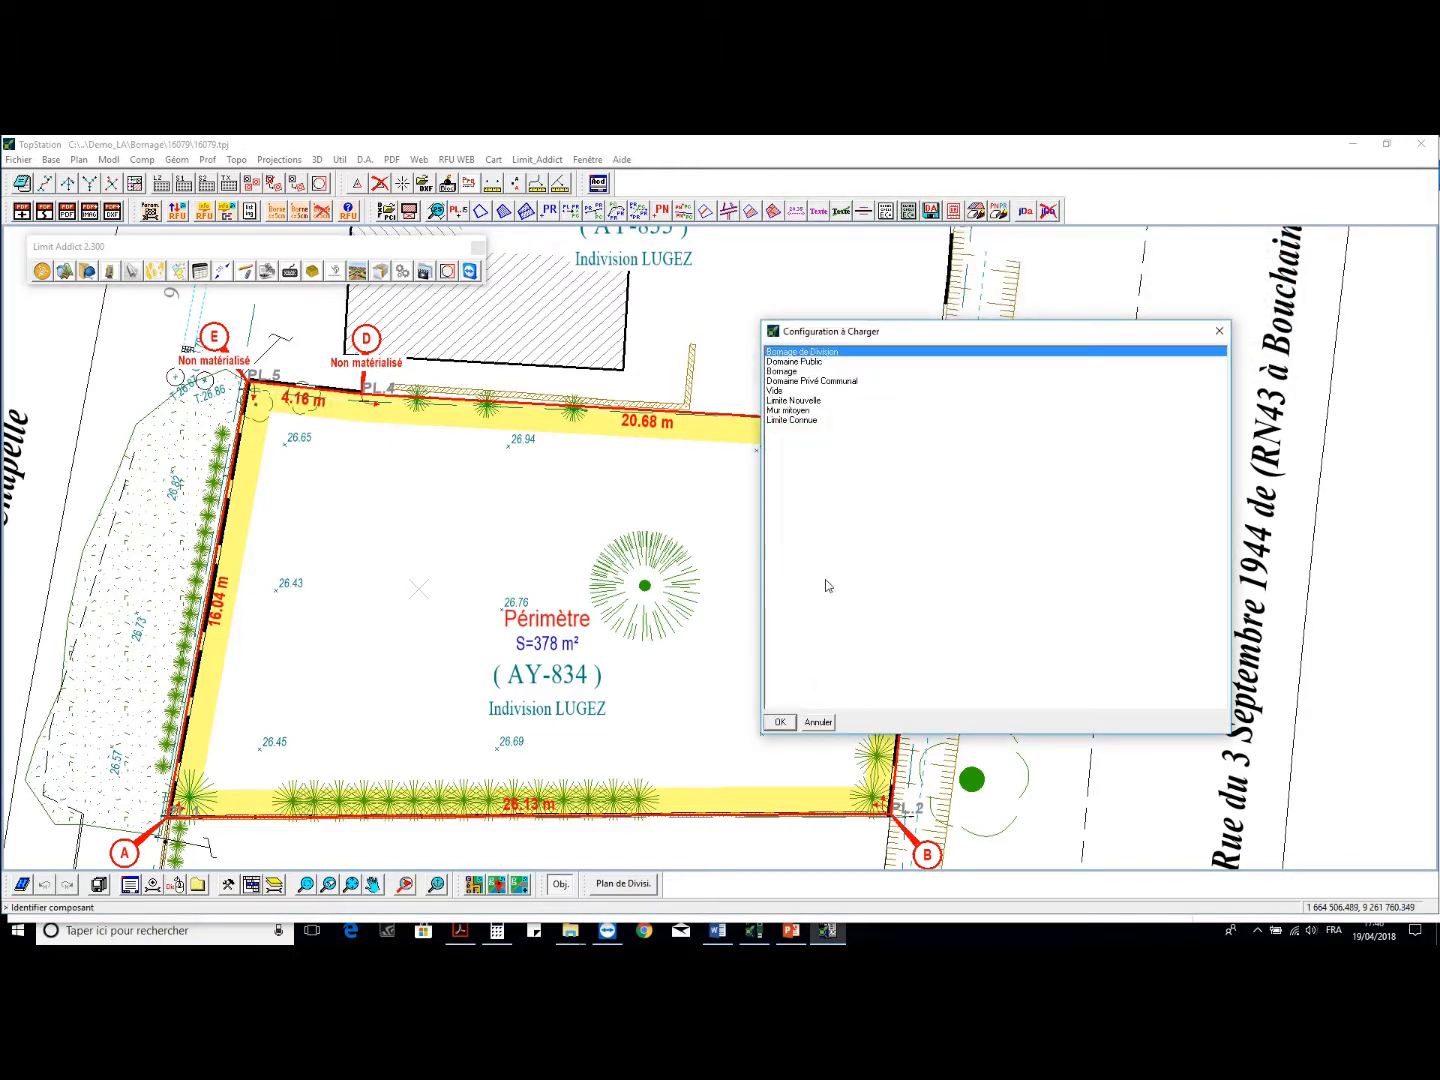
left_click(779, 726)
left_click(592, 407)
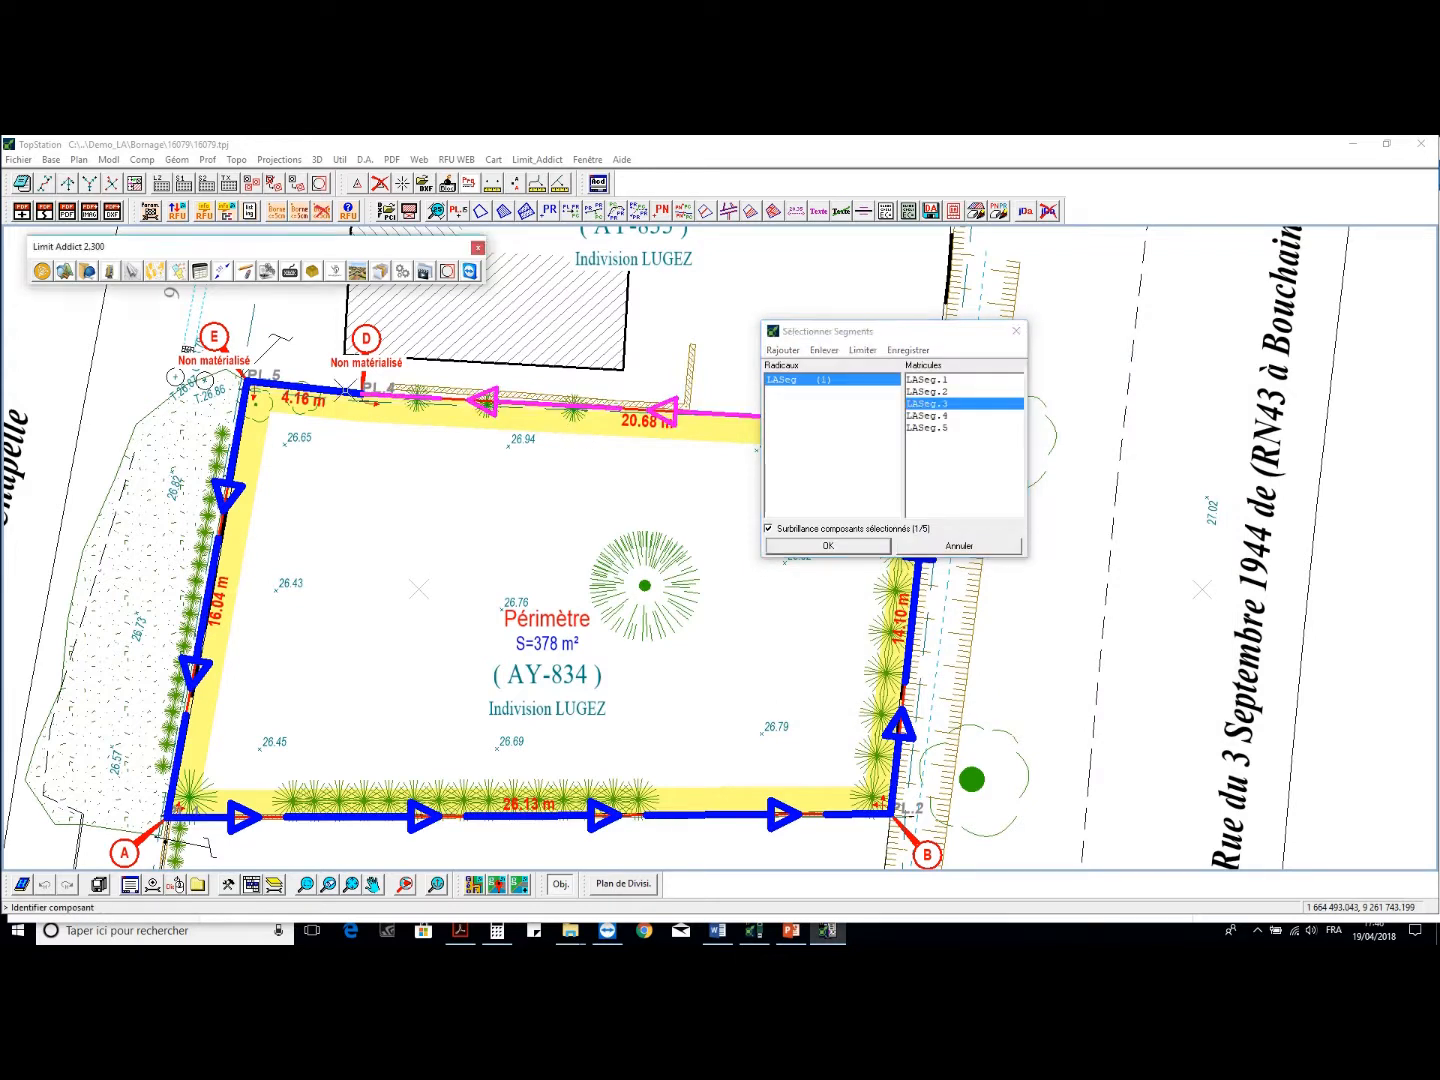
left_click(831, 545)
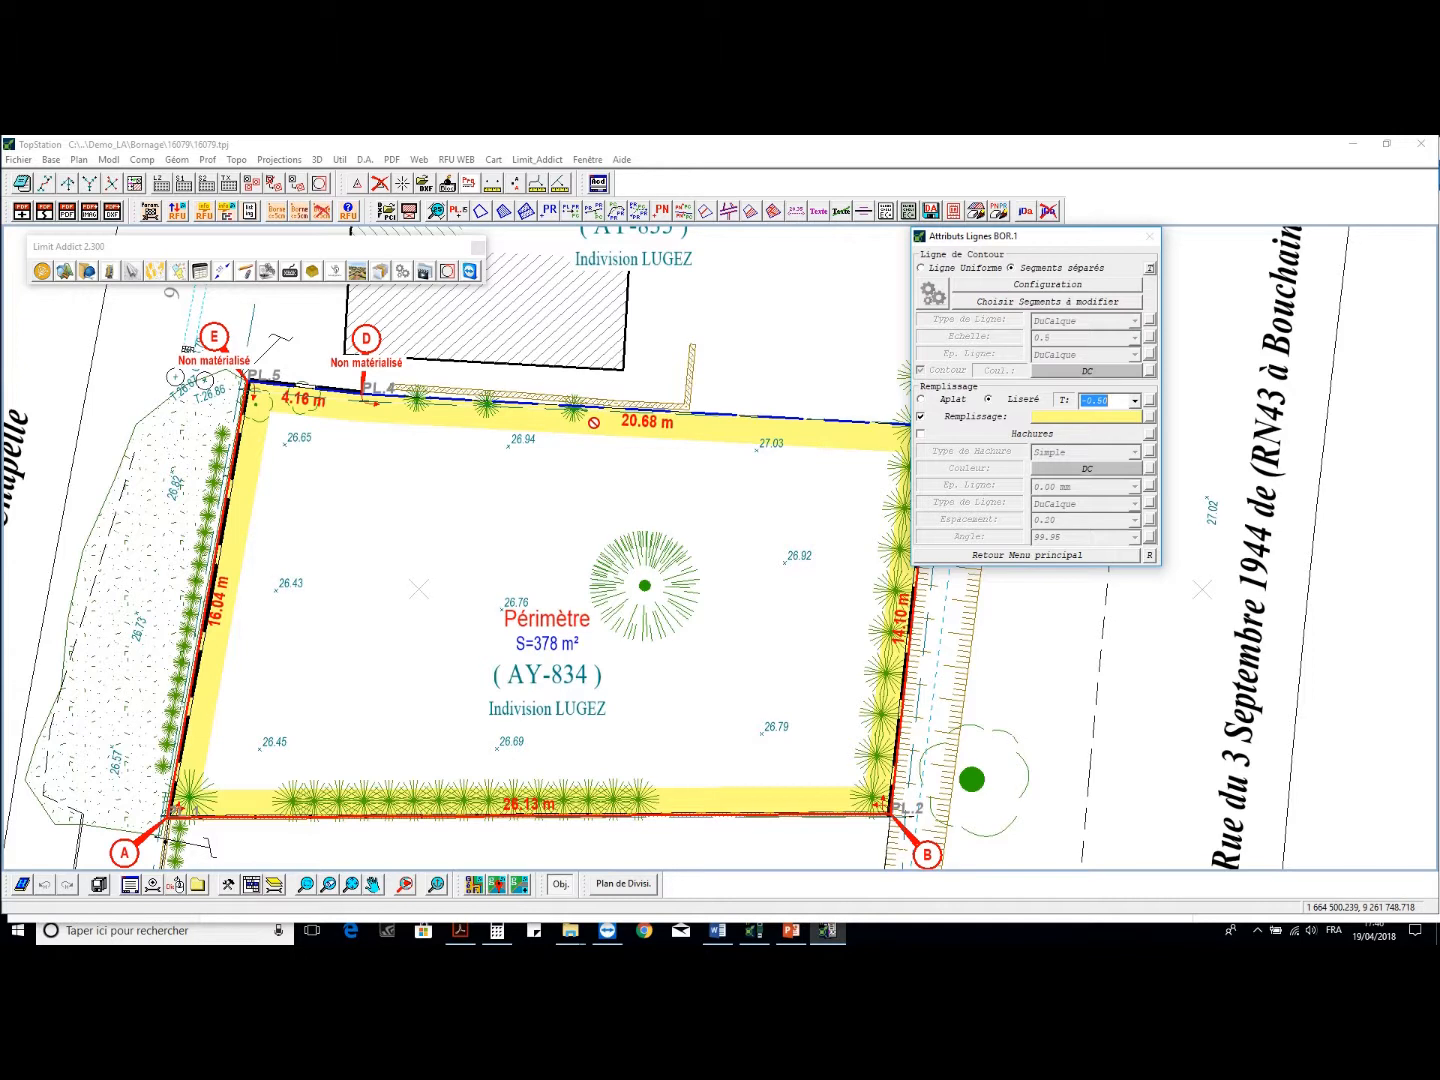
left_click(946, 267)
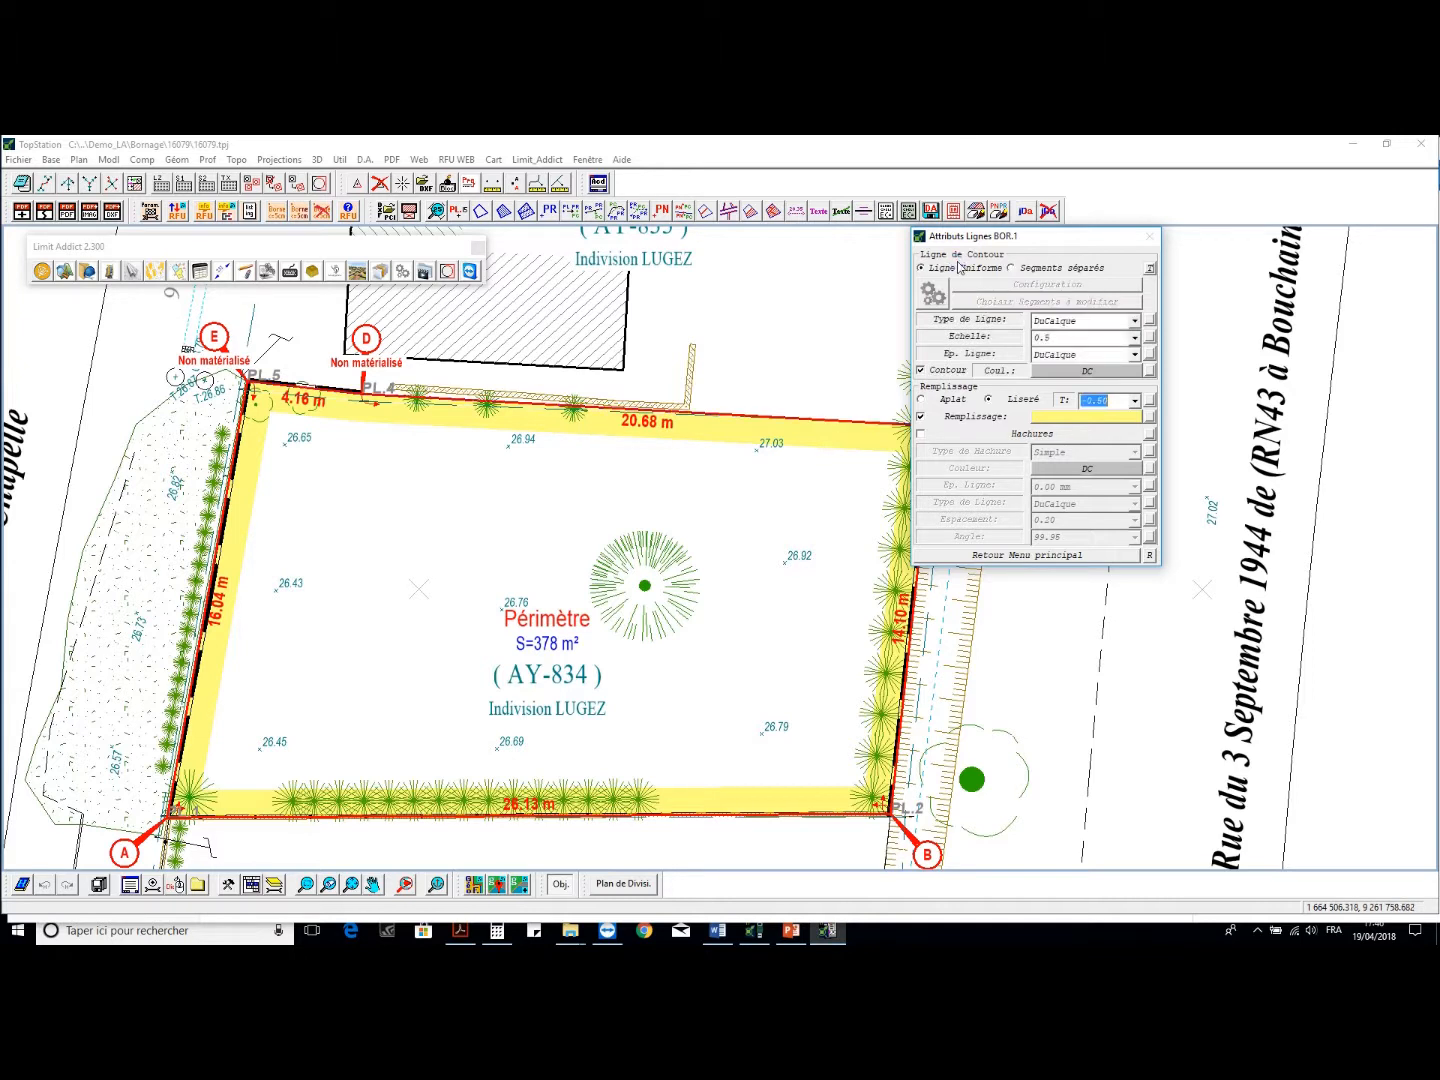
key("Escape")
scroll(391, 349, "up", 1)
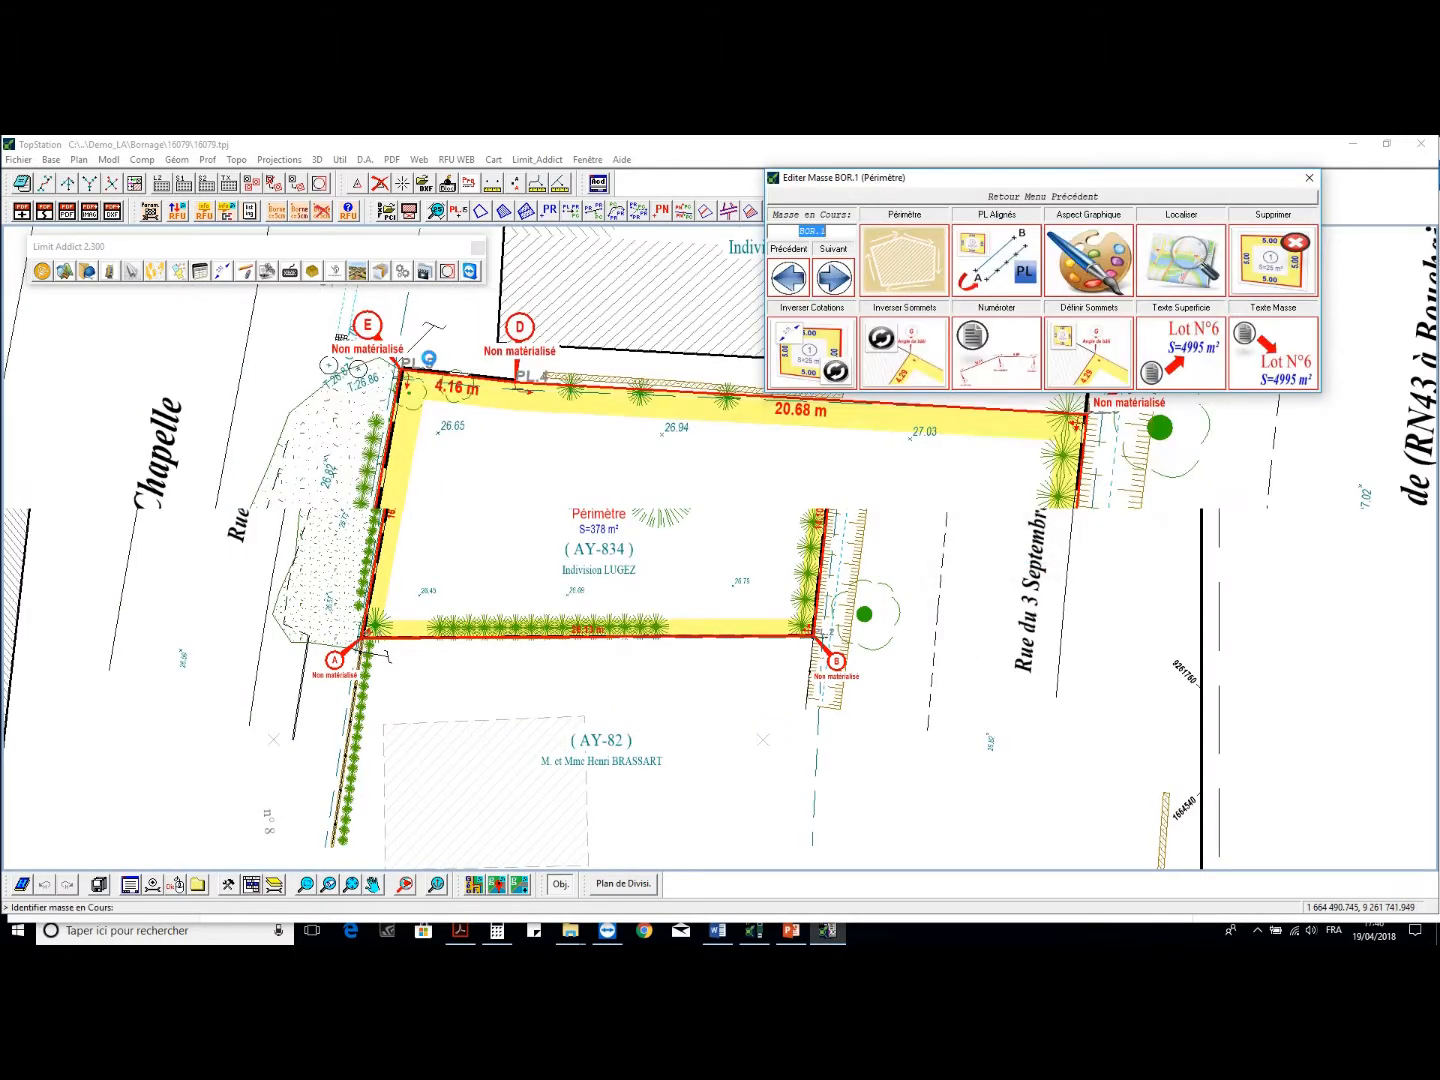
key("Escape")
Define vertex A of the Périmètre masse as Axe de mur and load the Axe de mur prototype for it
scroll(390, 350, "up", 1)
left_click(446, 271)
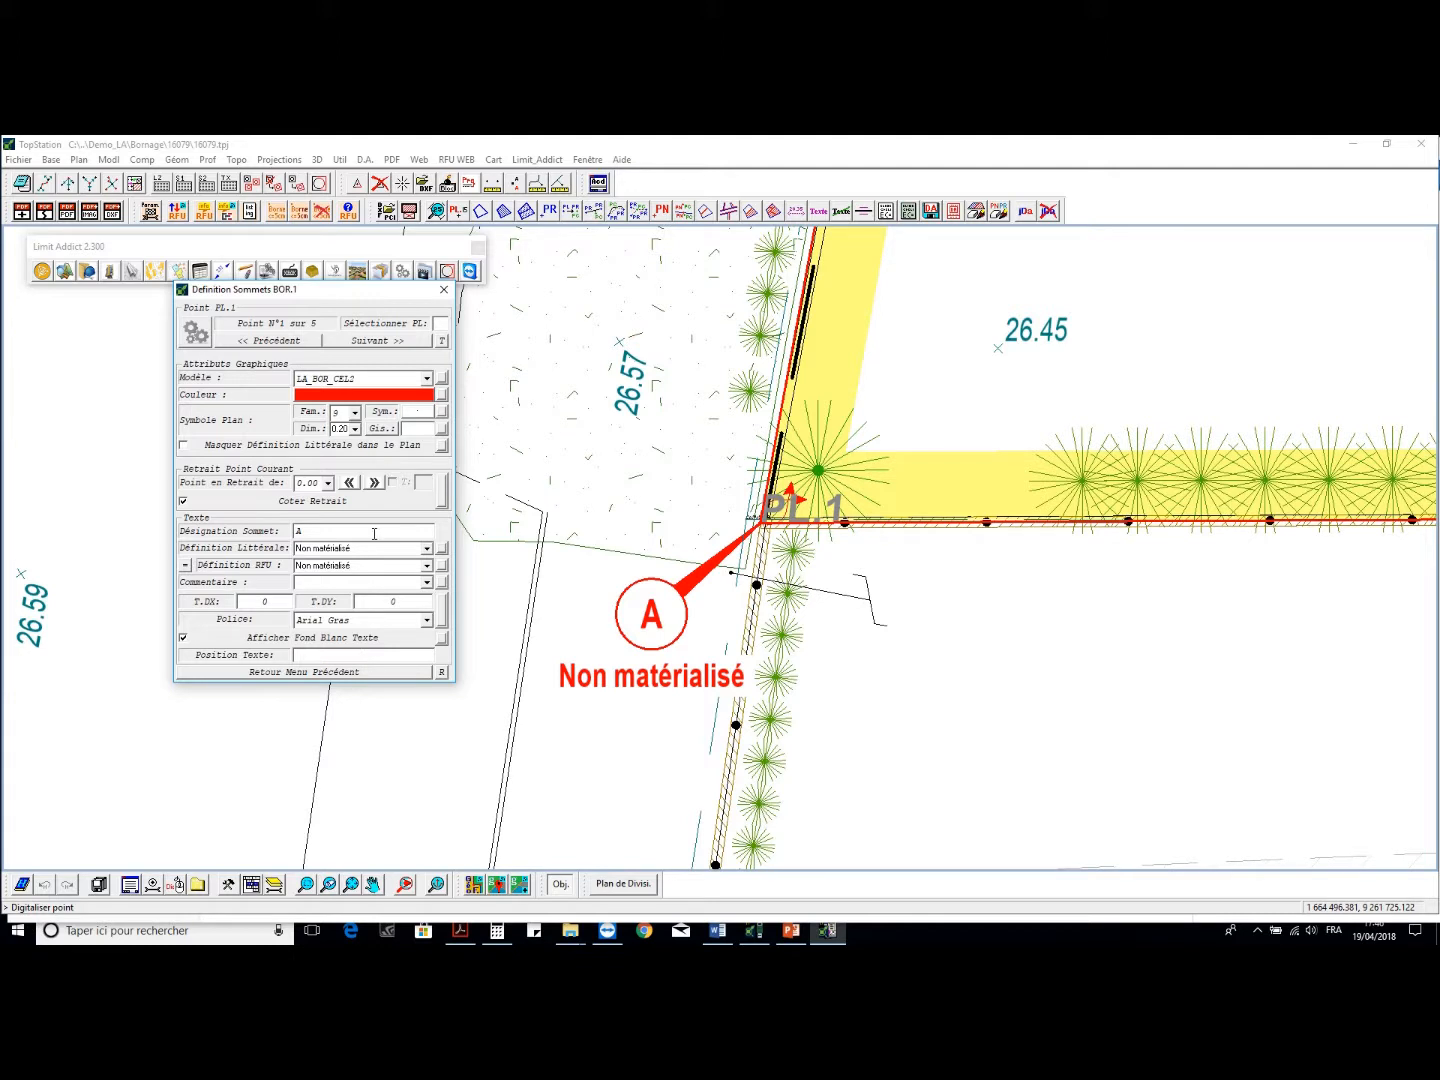
left_click(427, 551)
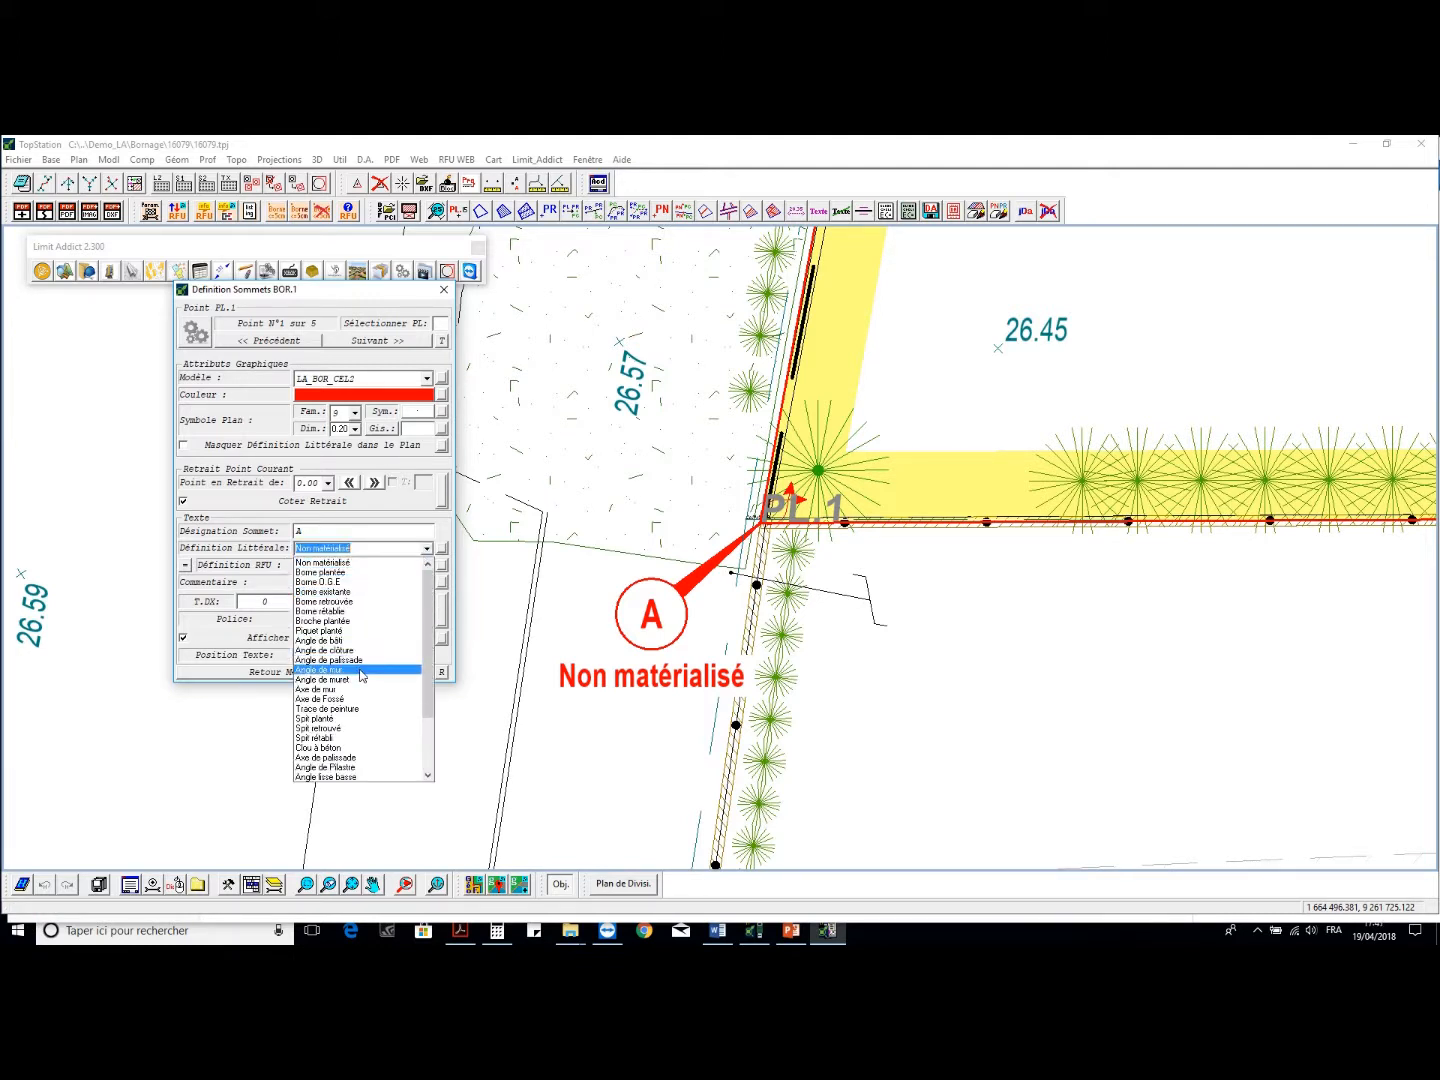
left_click(362, 689)
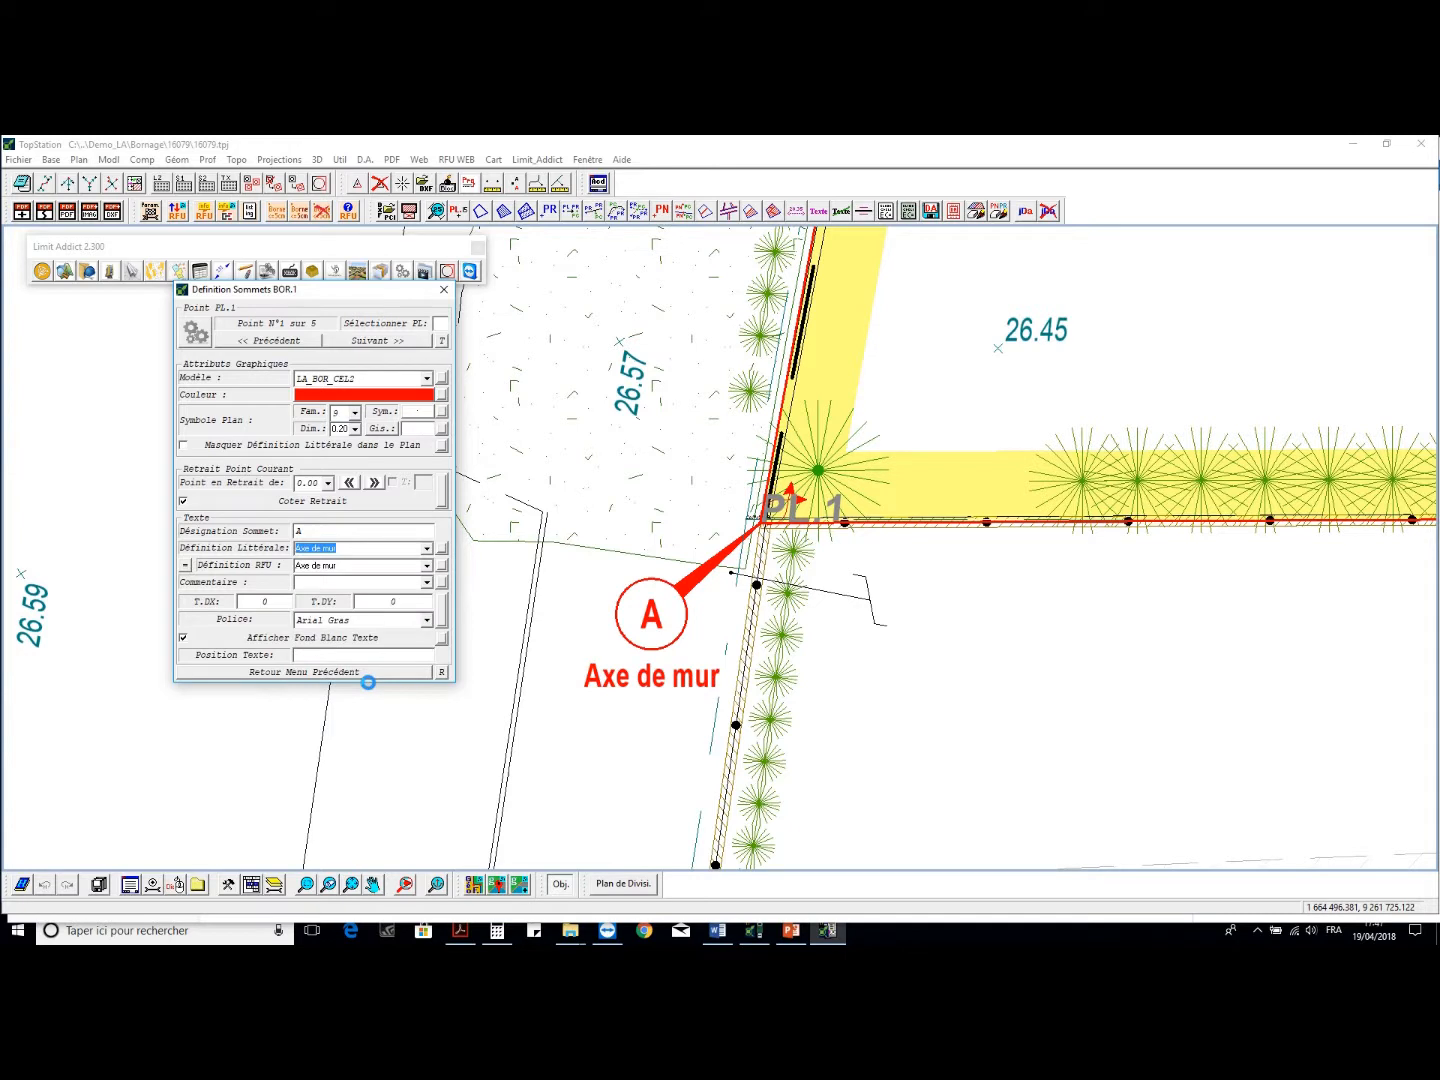
left_click(196, 333)
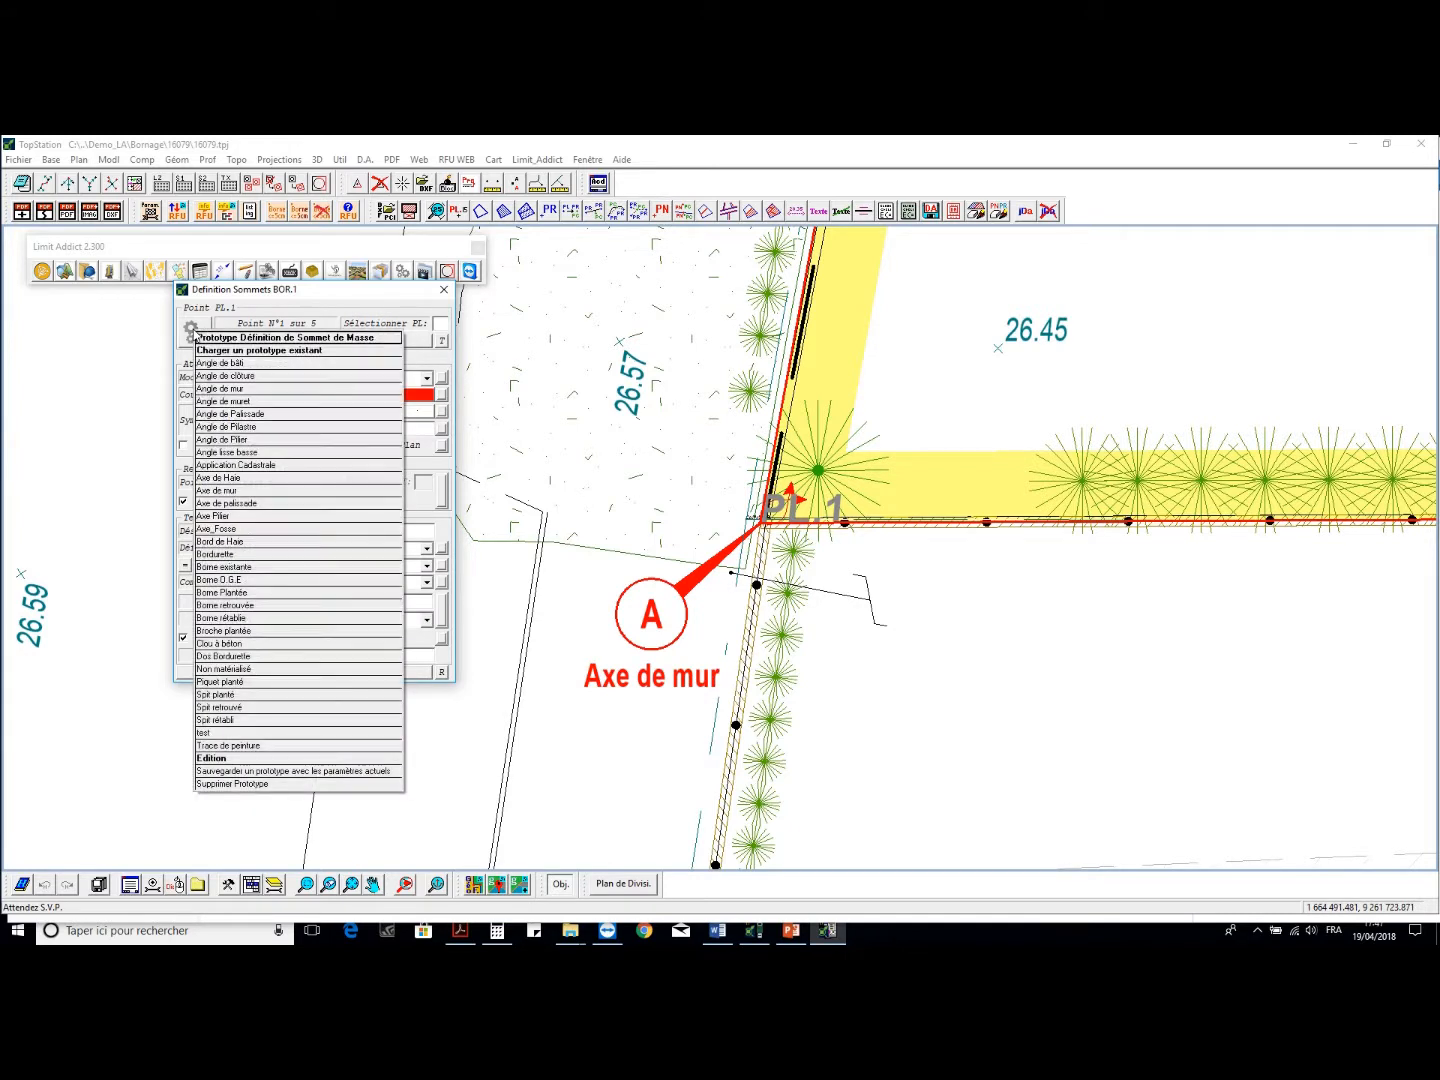
left_click(240, 490)
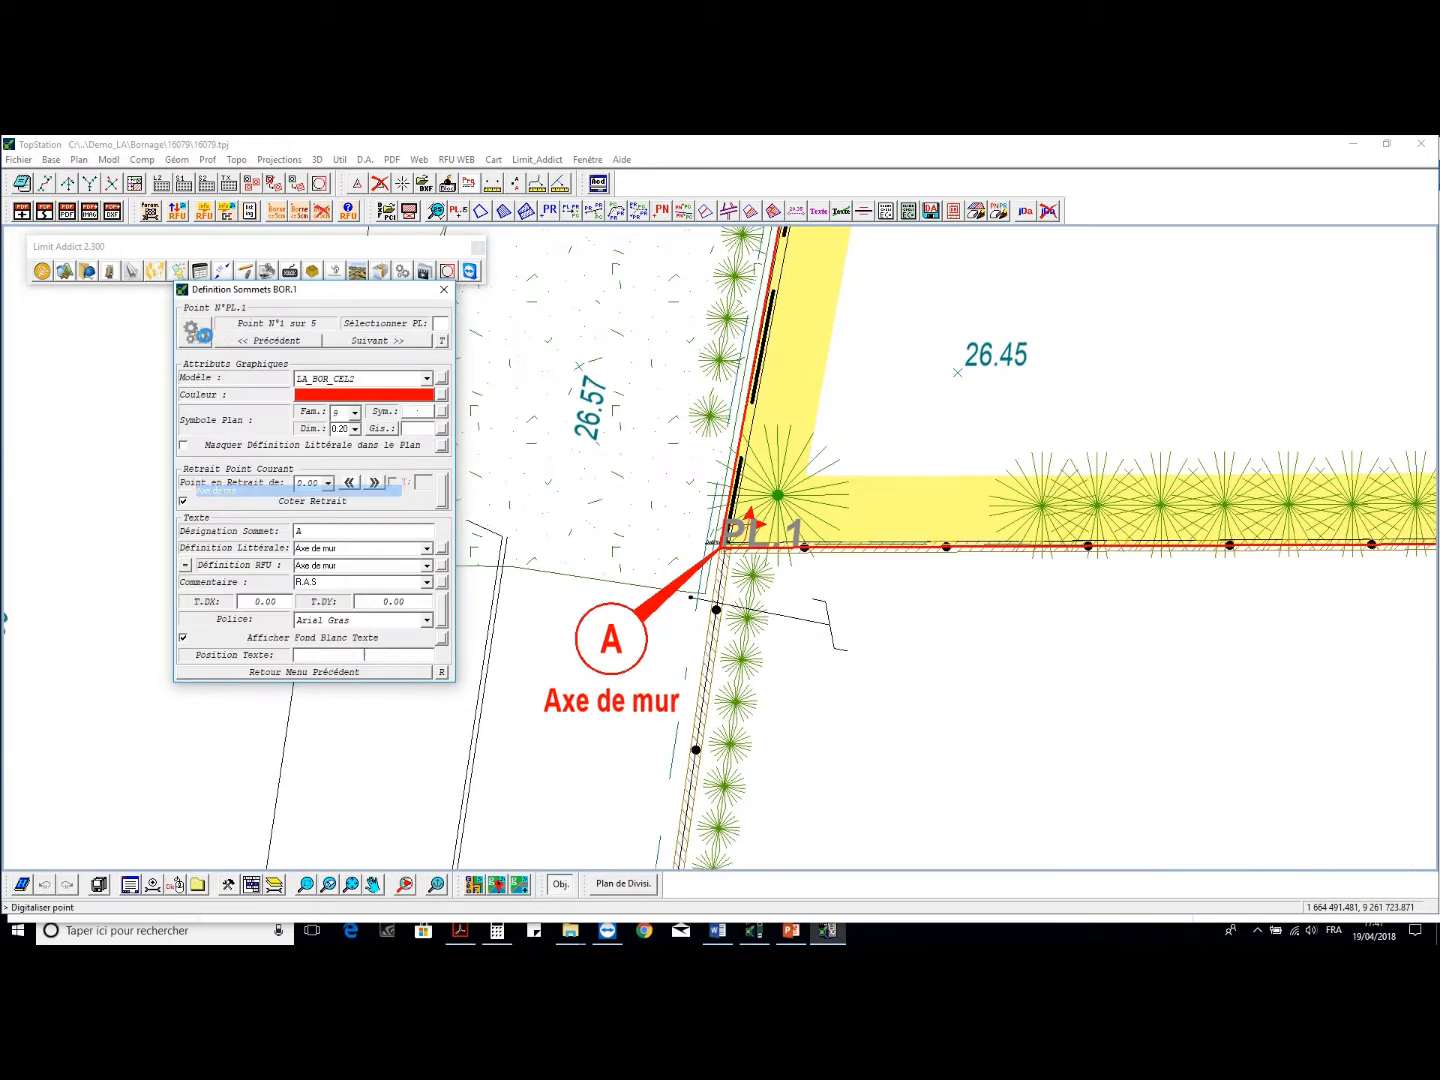
Copy vertex A's Axe de mur definition to vertex B
left_click(447, 342)
left_click(444, 671)
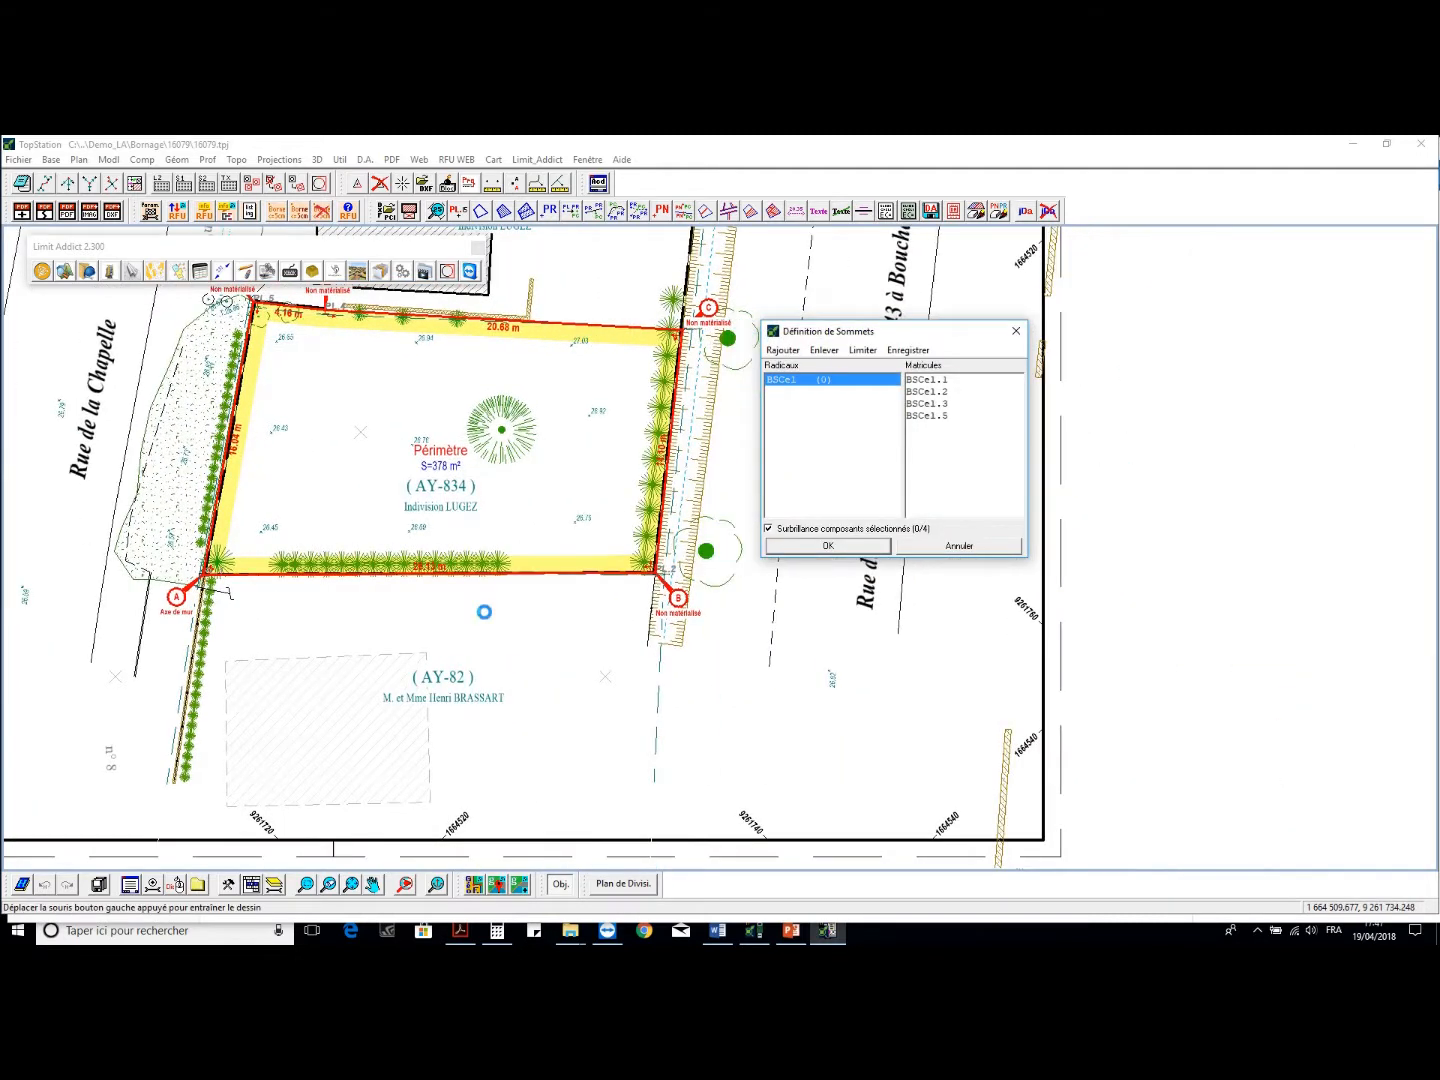
left_click(679, 582)
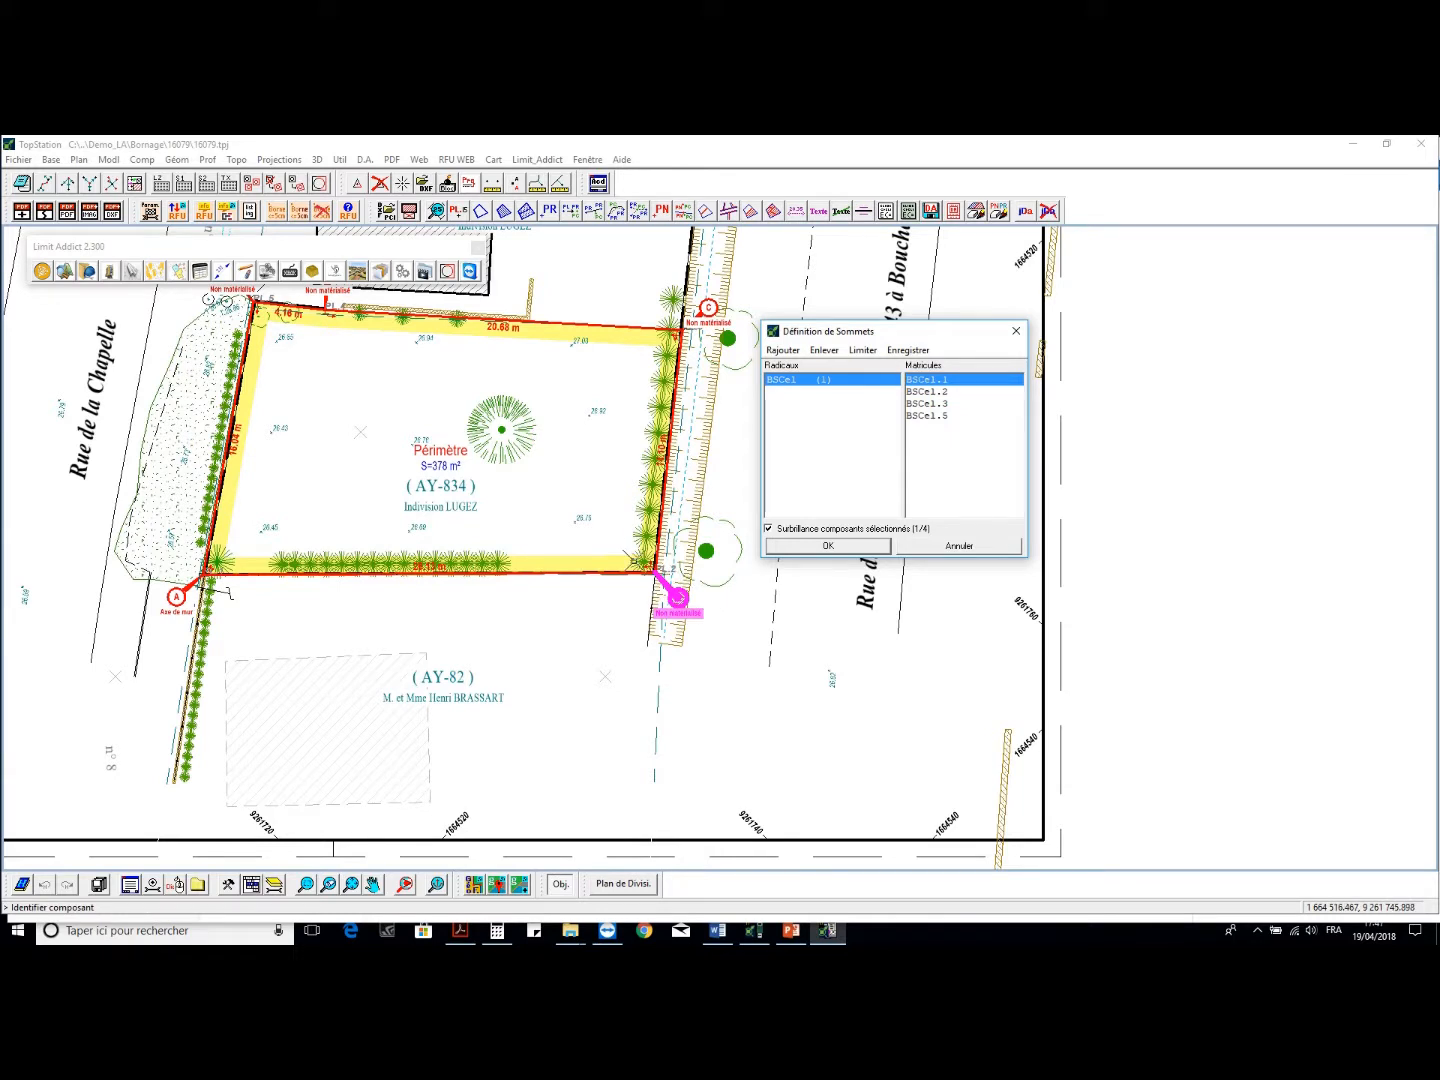
key("Return")
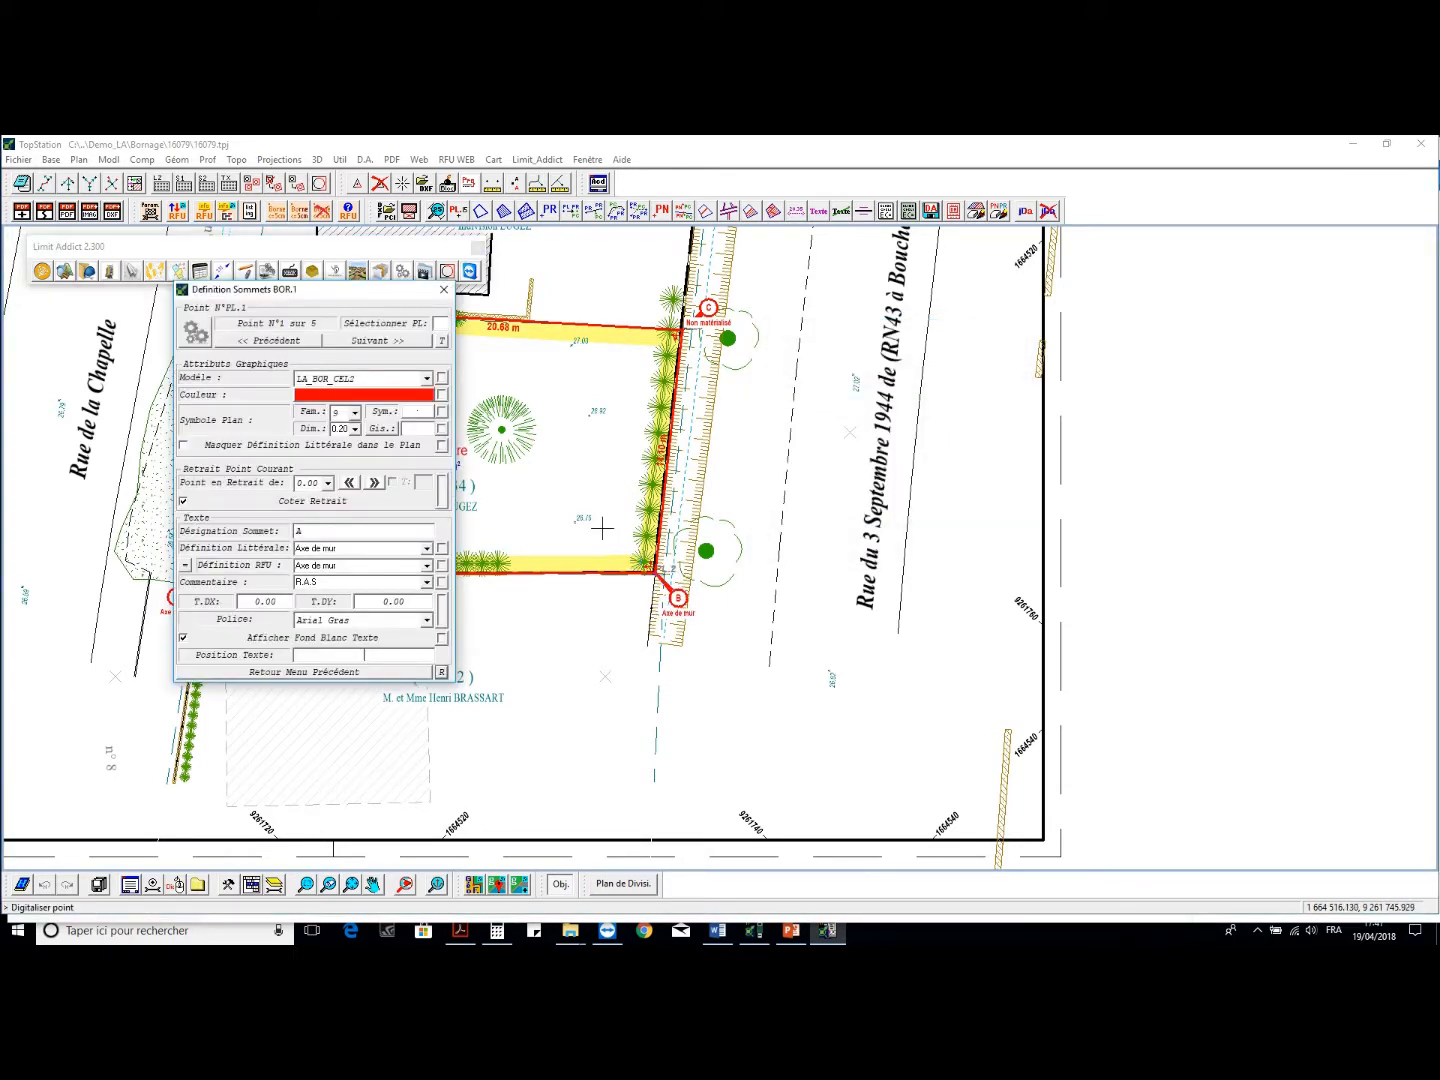
Go to vertex C and load the Borne O.G.E prototype for it
left_click(372, 341)
left_click(372, 341)
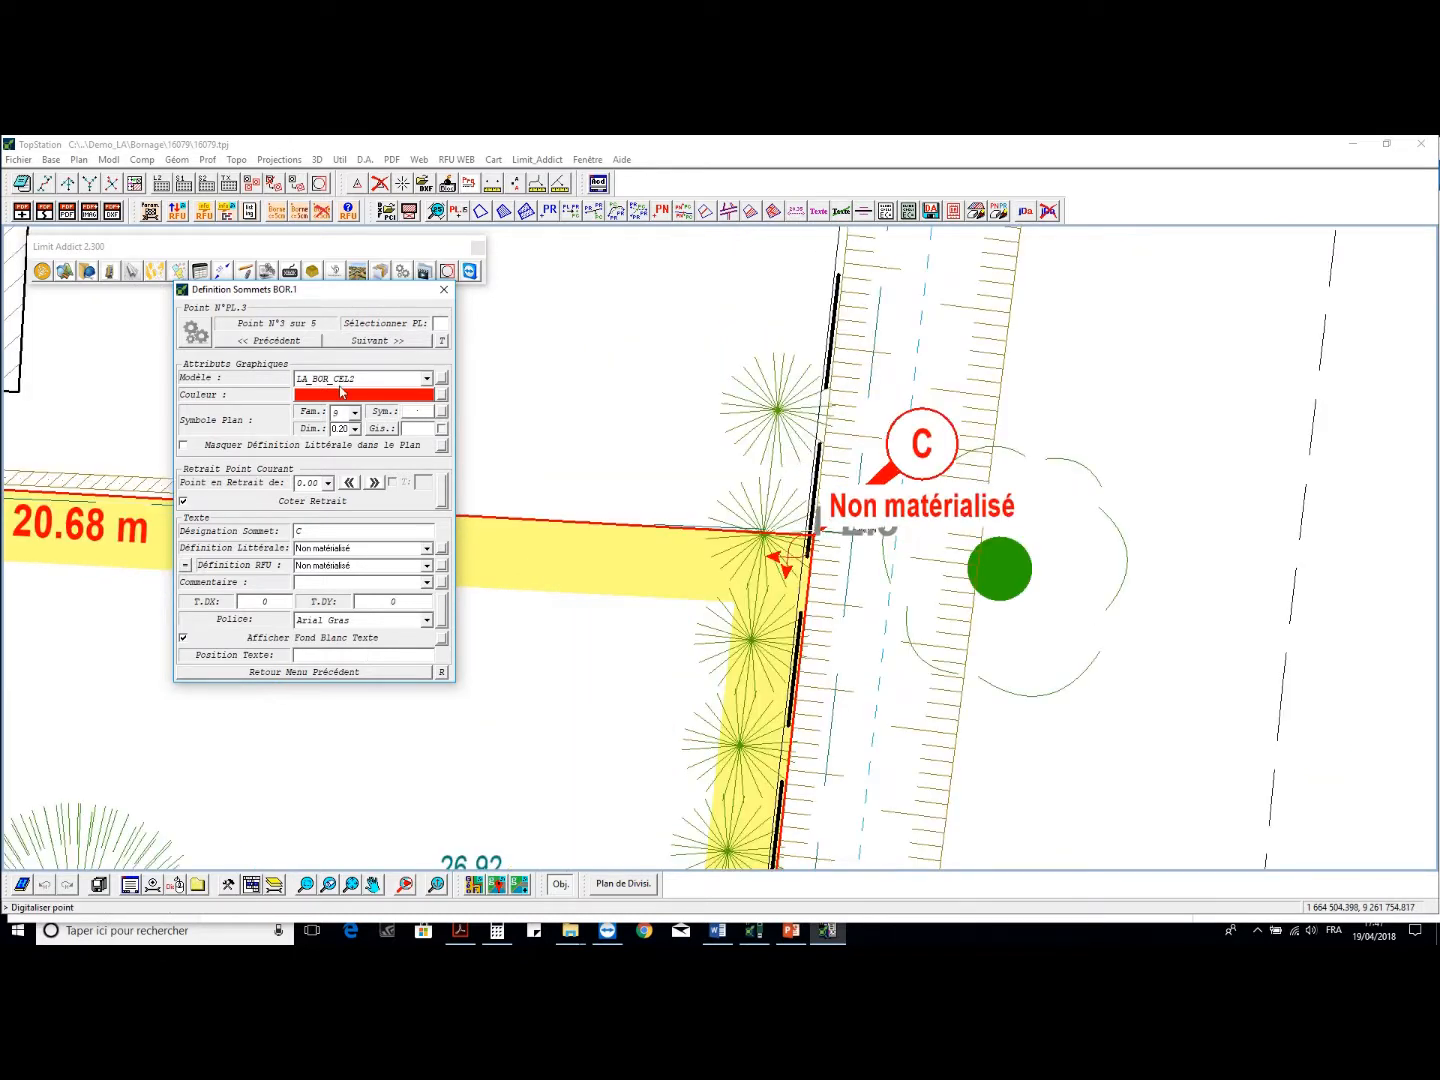
left_click(196, 337)
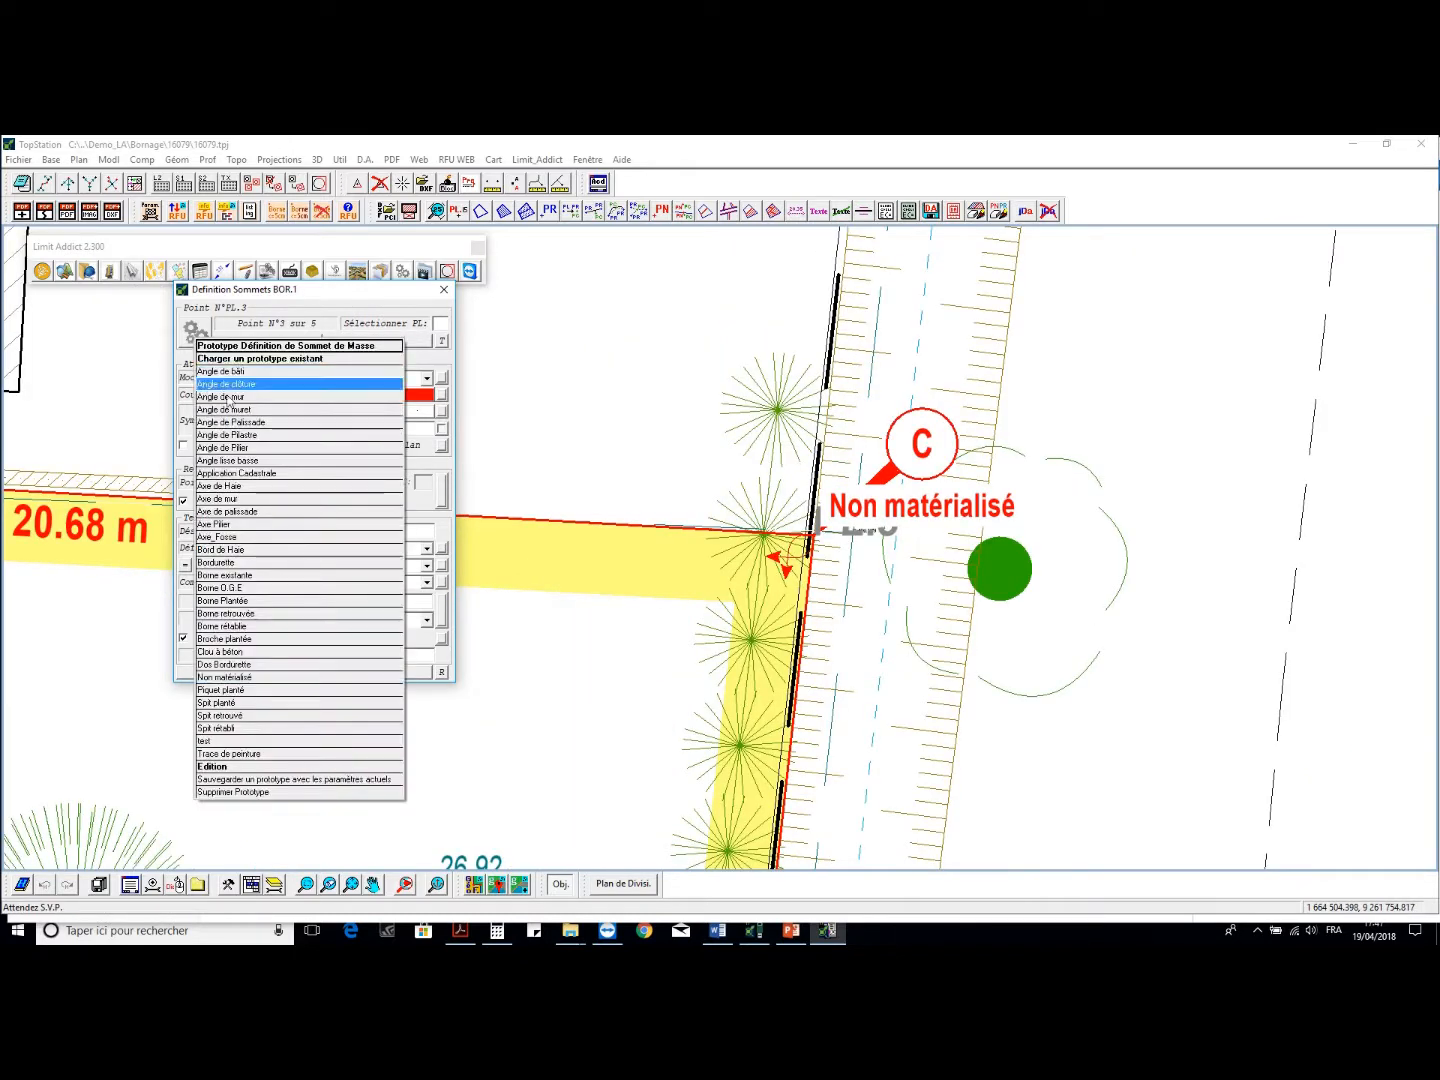
left_click(267, 589)
Set vertex C's marker back 2.00 m along the northern boundary towards D
left_click(314, 480)
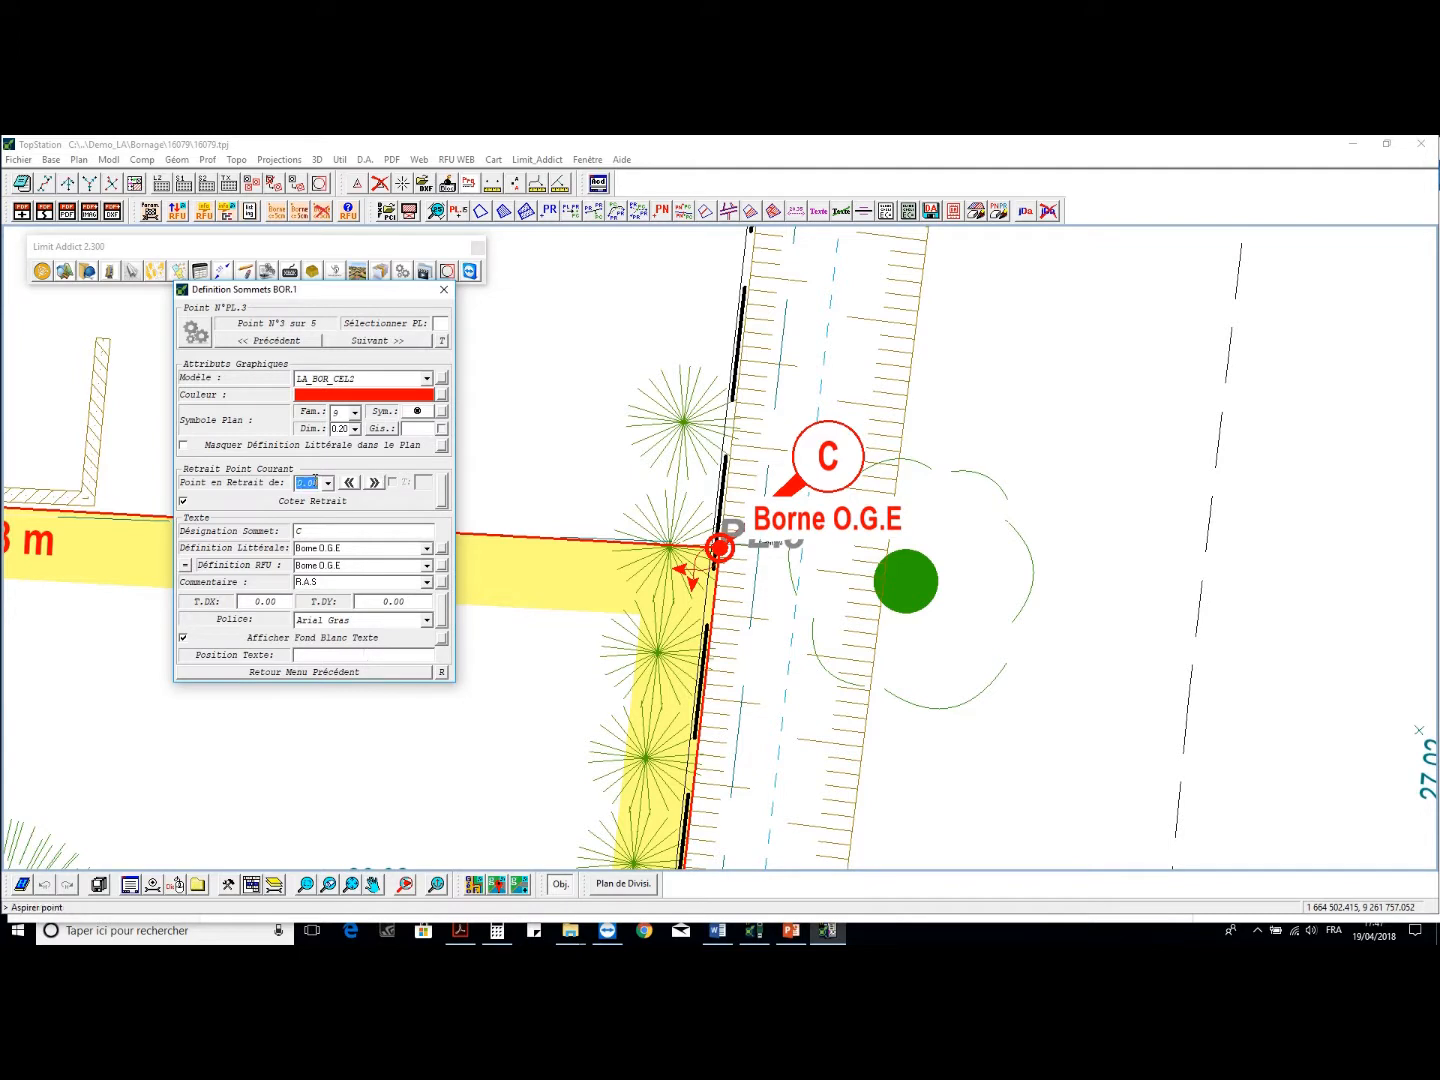
left_click(540, 508)
type("2.00")
key("Return")
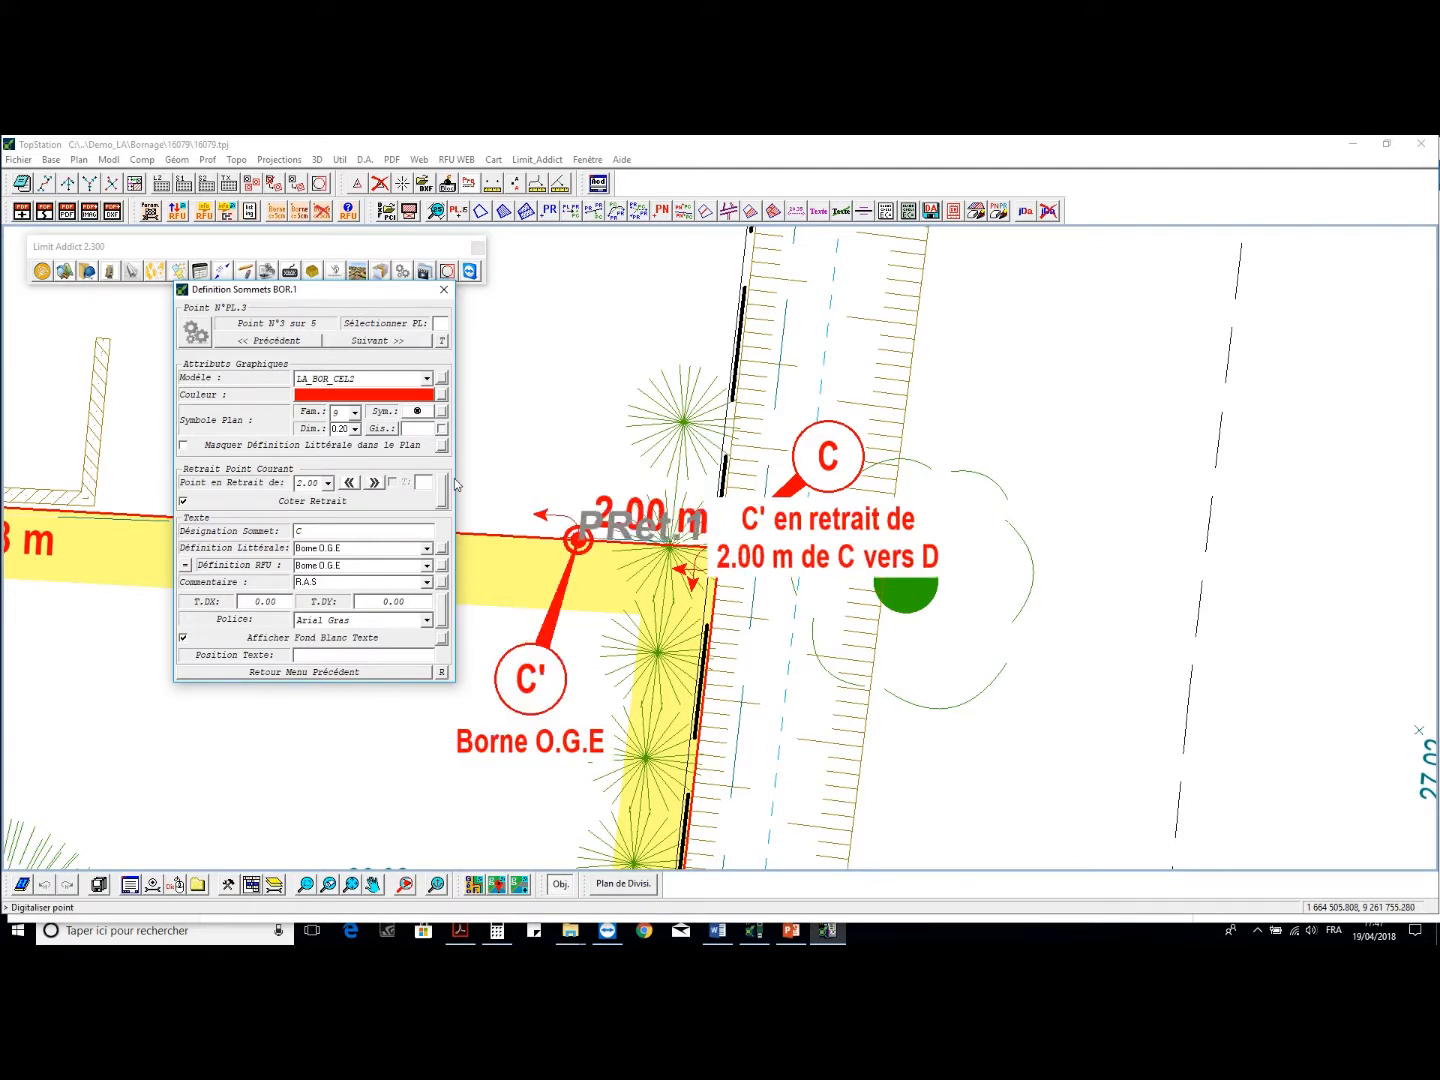
Place the C' label north of the boundary, the C label southeast of its vertex, and the setback text east of the C label
left_click(545, 399)
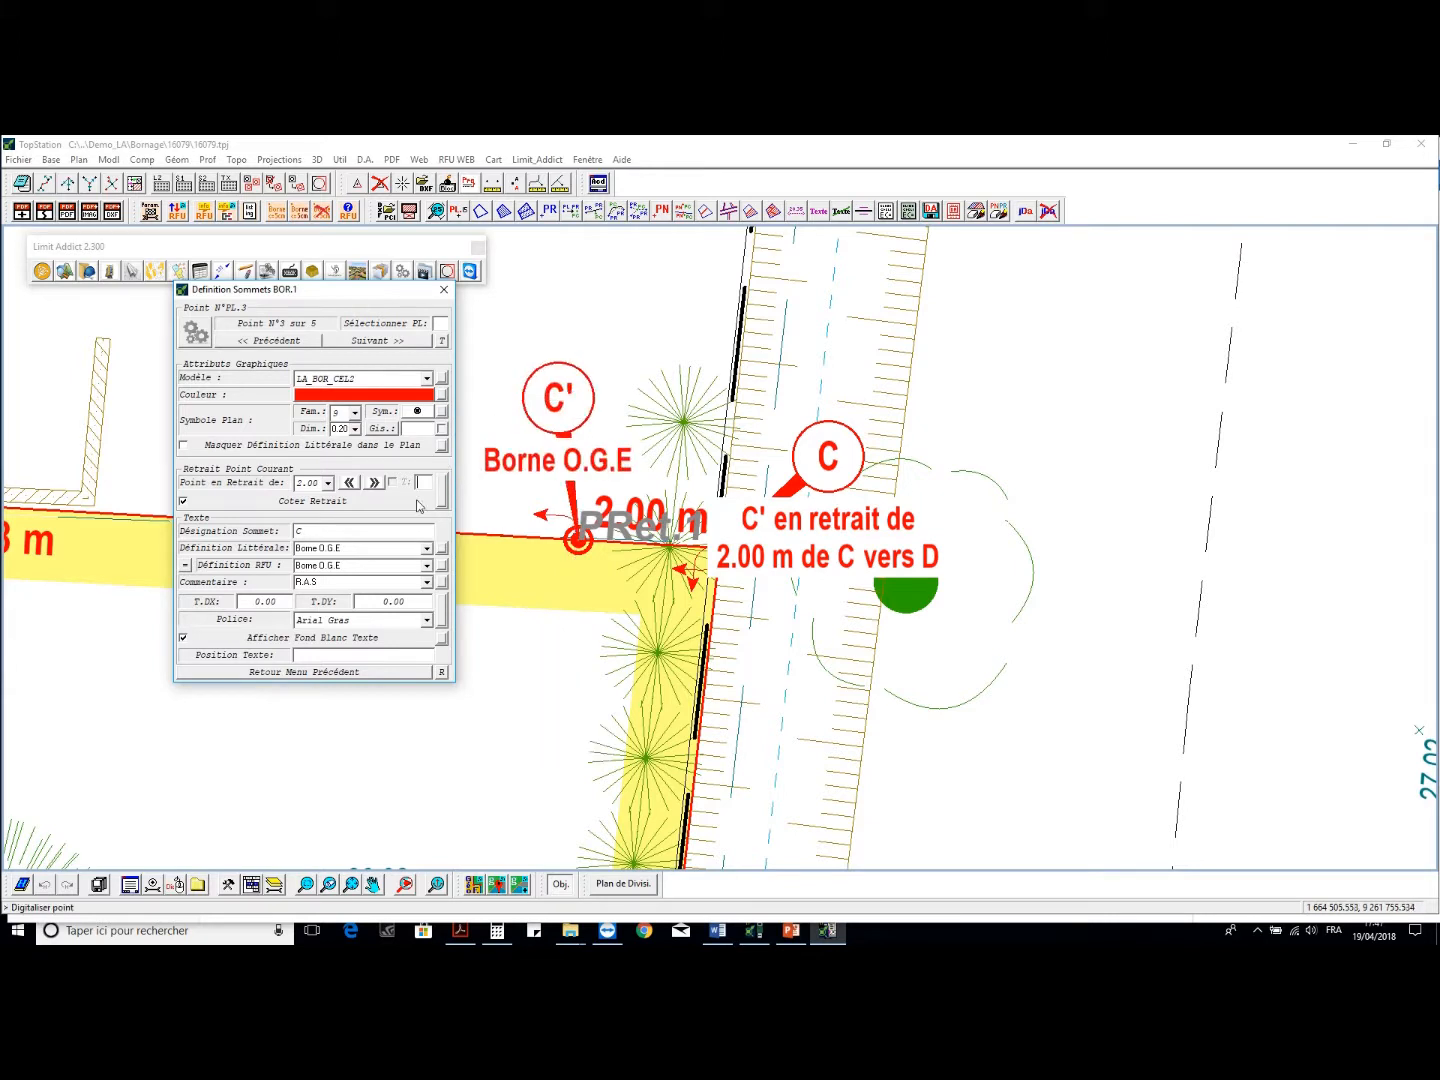
left_click(850, 580)
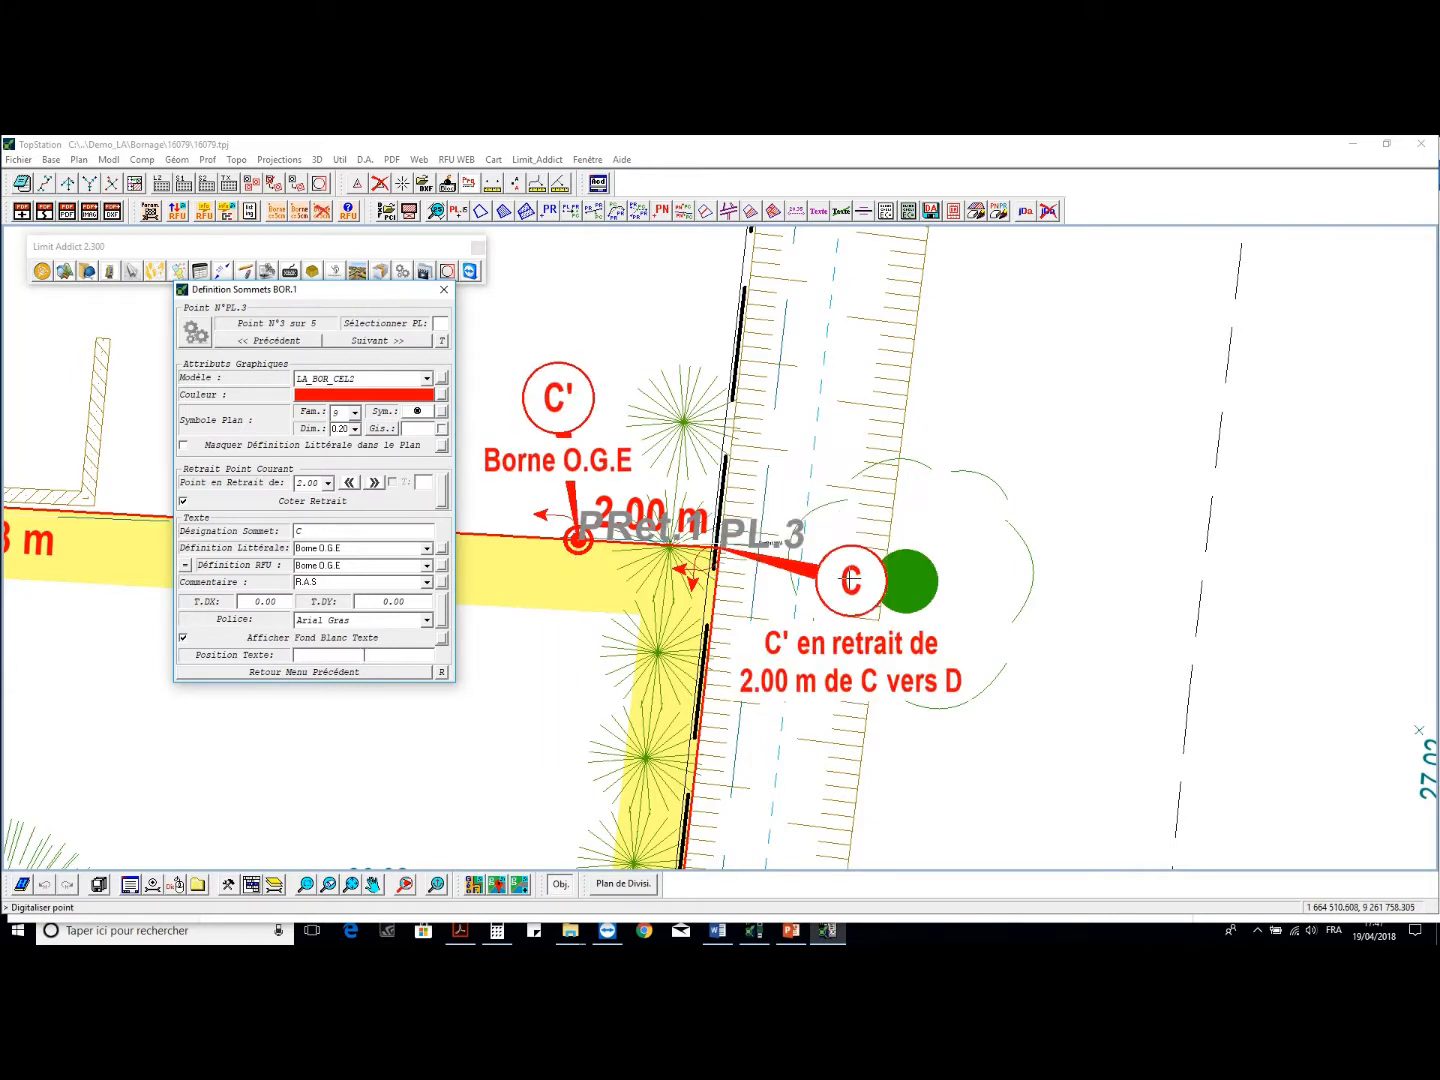
left_click(818, 617)
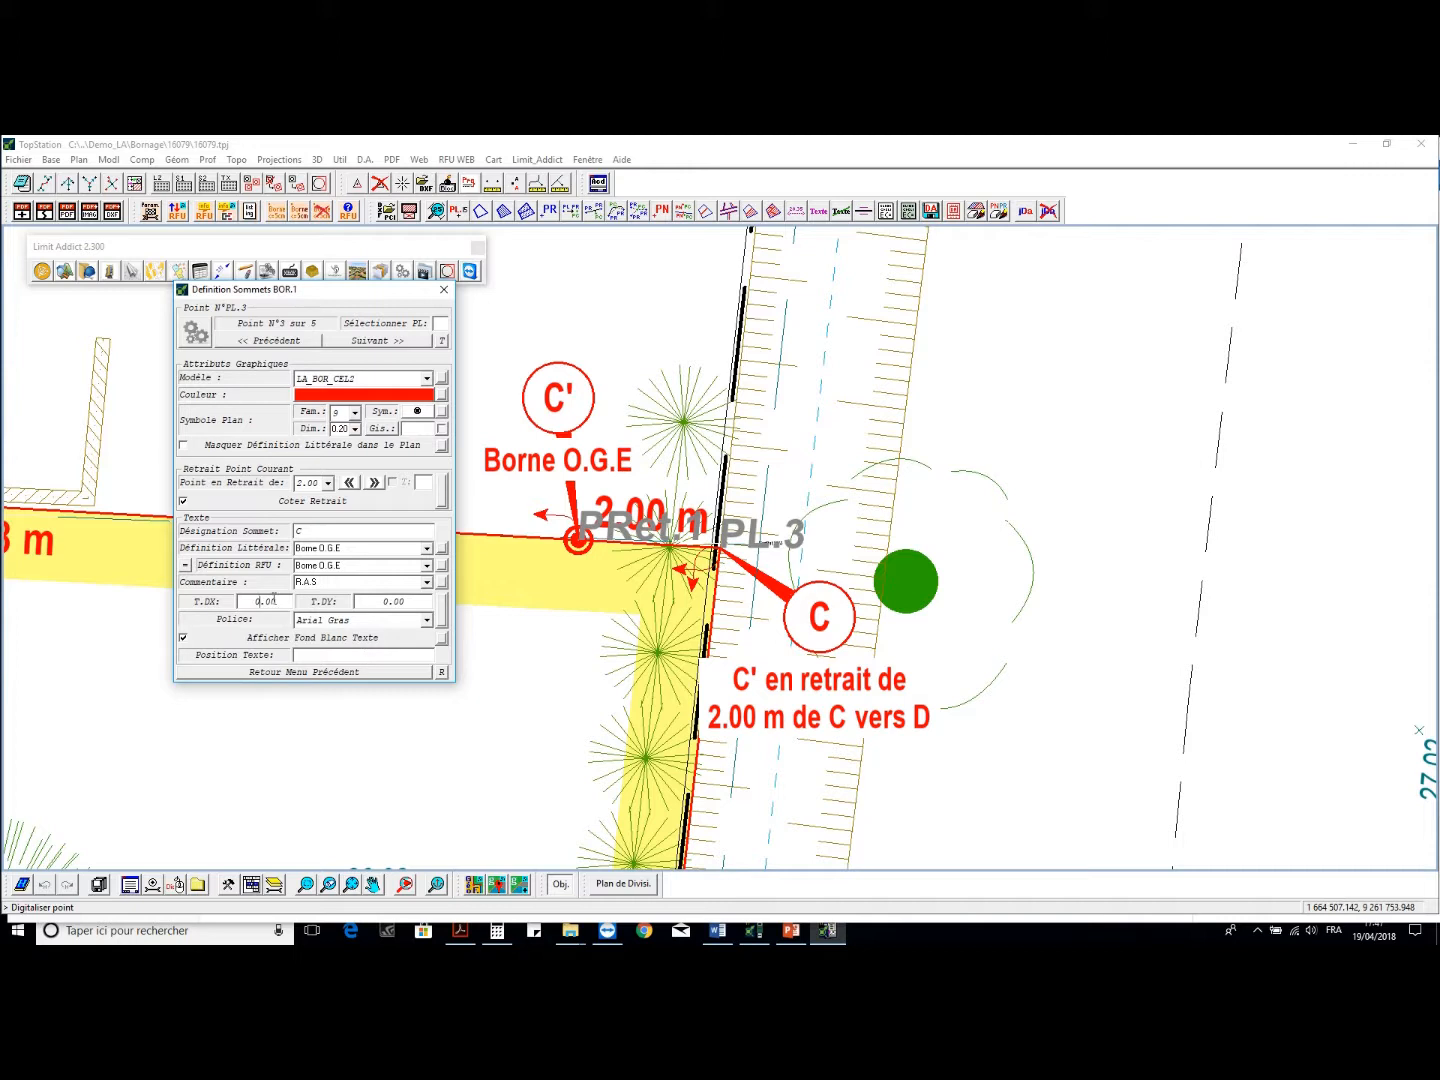
left_click(960, 606)
left_click(976, 613)
left_click(975, 636)
left_click(977, 644)
Go to vertex D and load the Angle de Palissade prototype for it
scroll(977, 645, "down", 4)
left_click(390, 341)
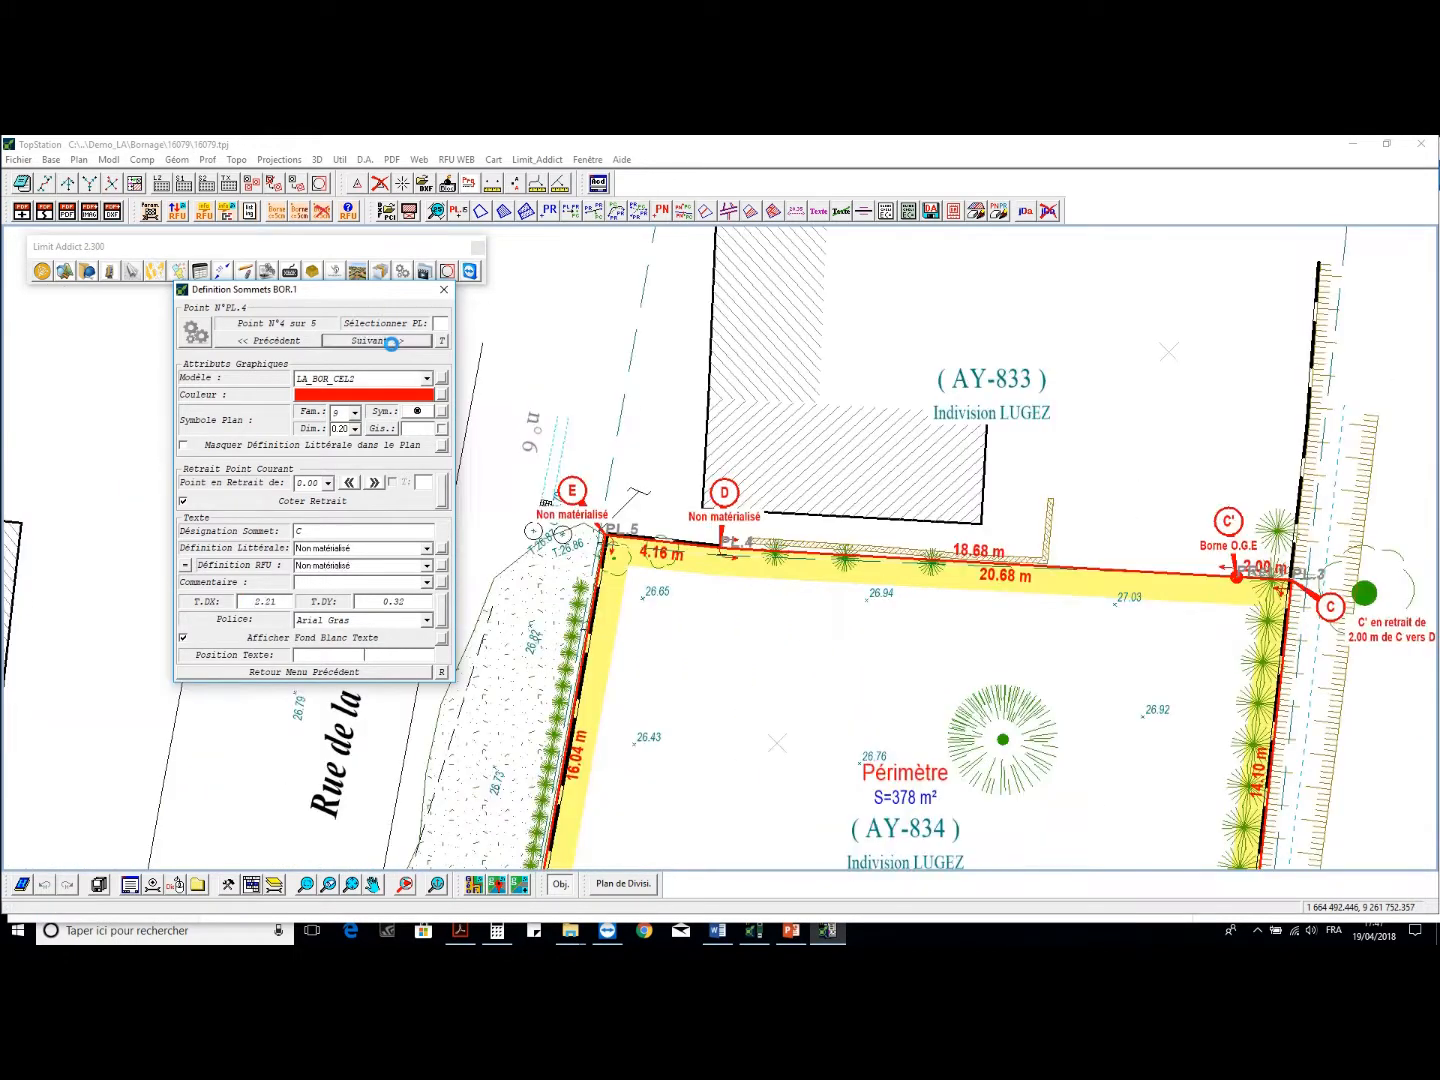
left_click(200, 340)
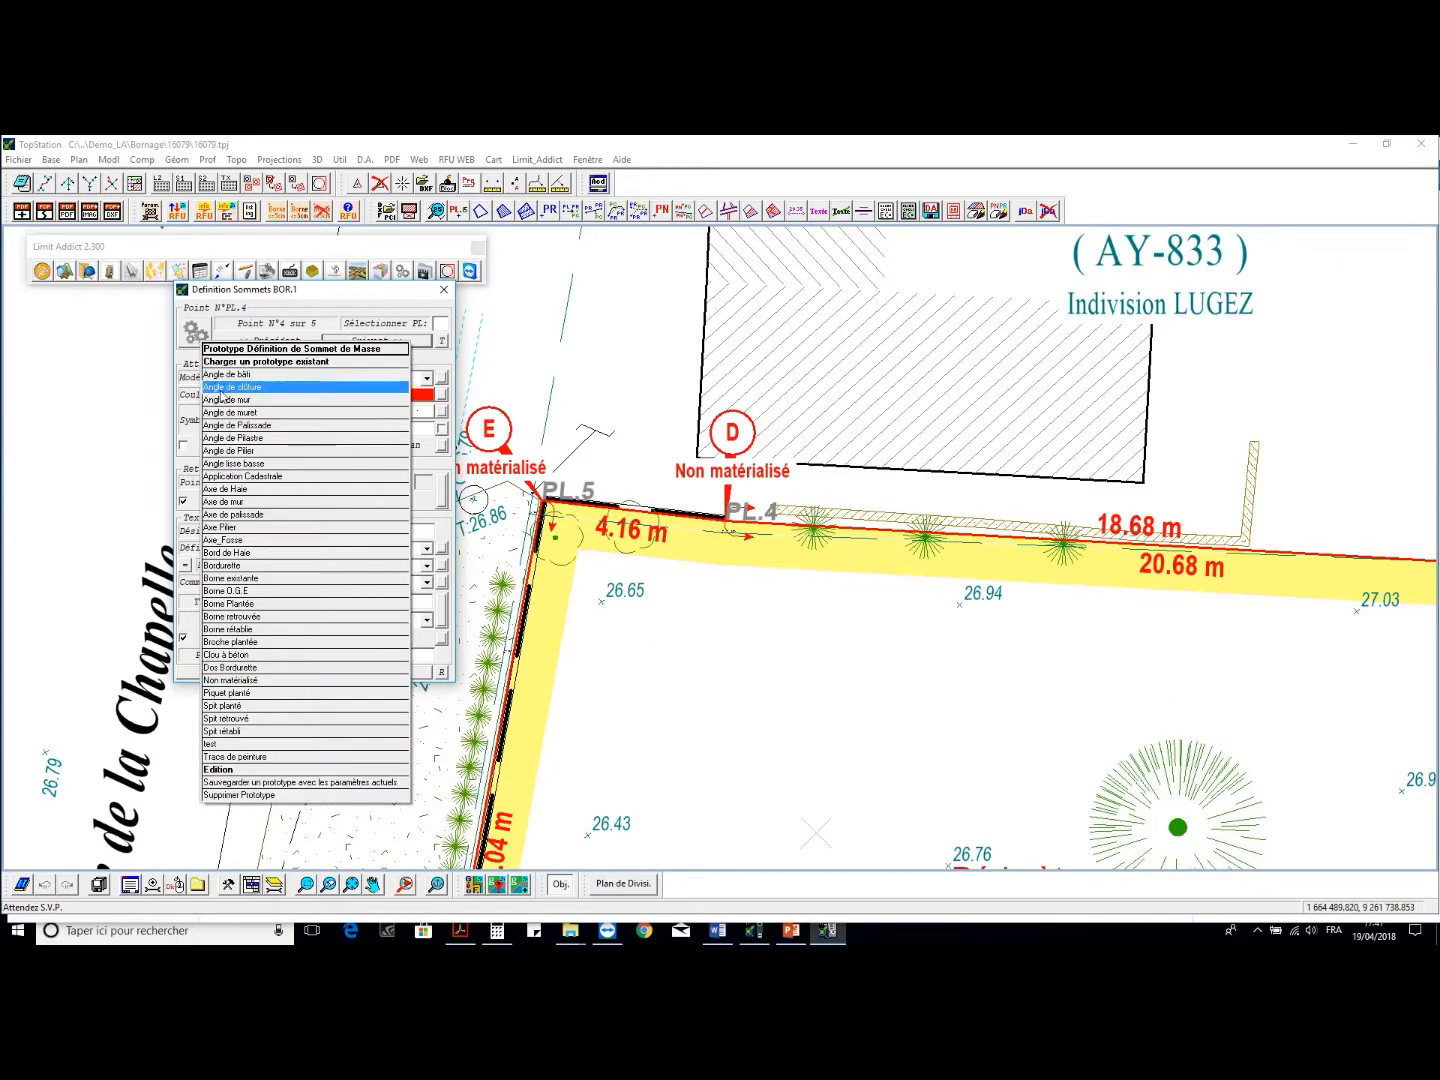
left_click(239, 426)
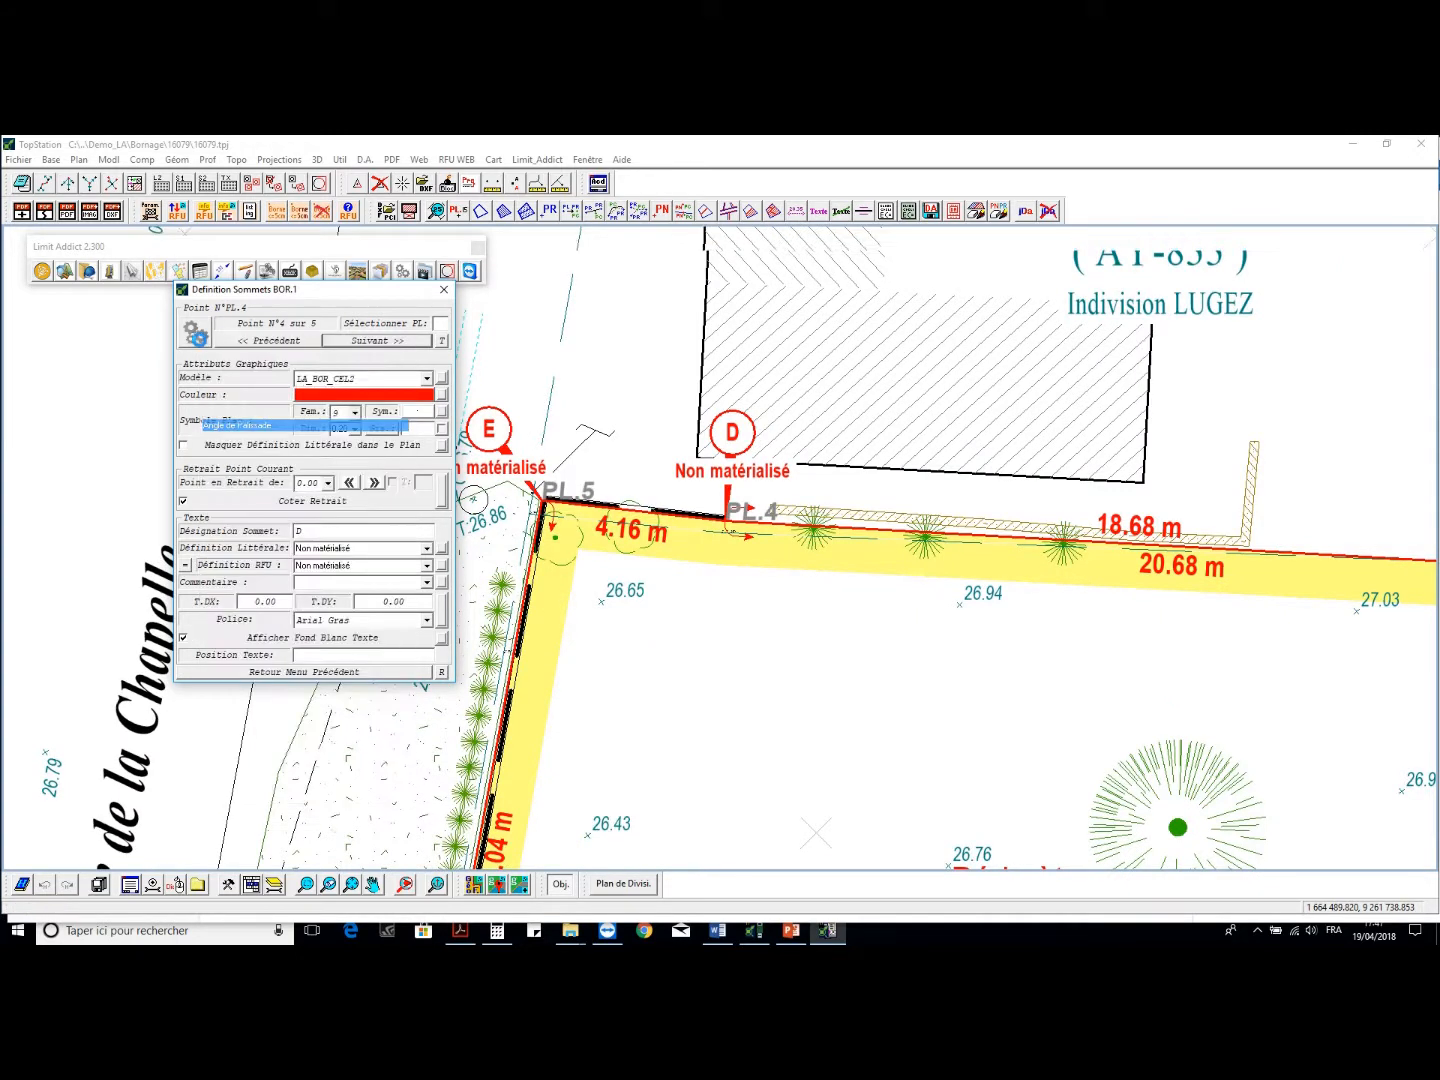
Copy vertex D's Angle de palissade definition to vertex E and move D's label below the northern boundary, inside AY-834
left_click(444, 672)
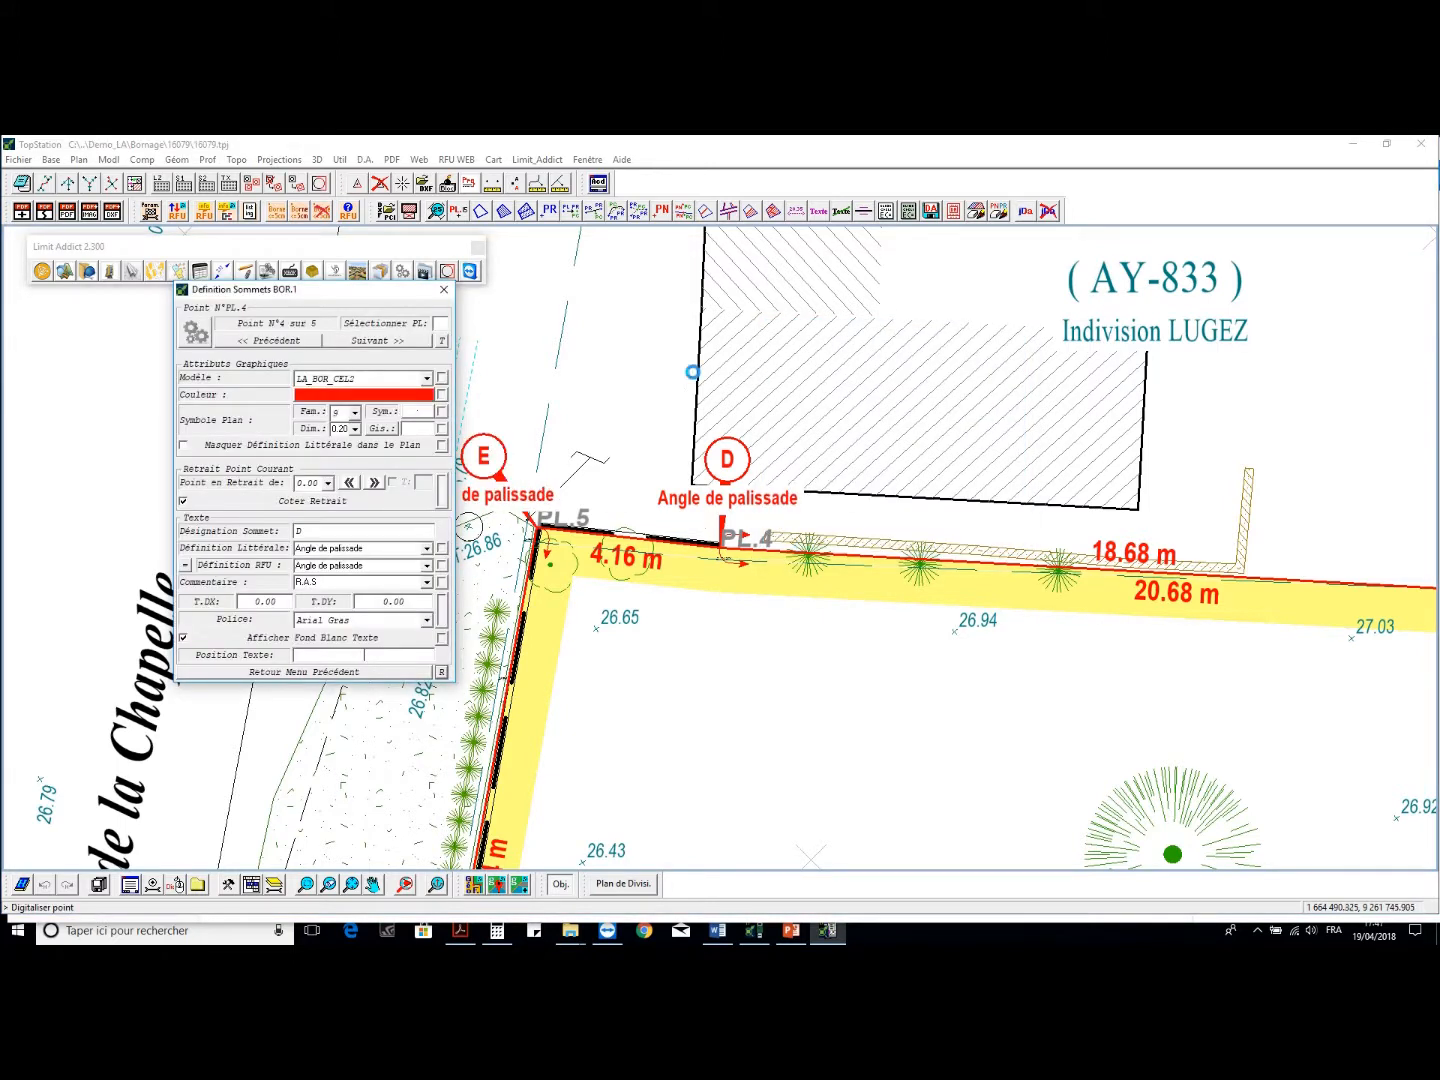
scroll(693, 371, "down", 2)
right_click(687, 410)
scroll(717, 410, "up", 1)
key("Return")
left_click(701, 608)
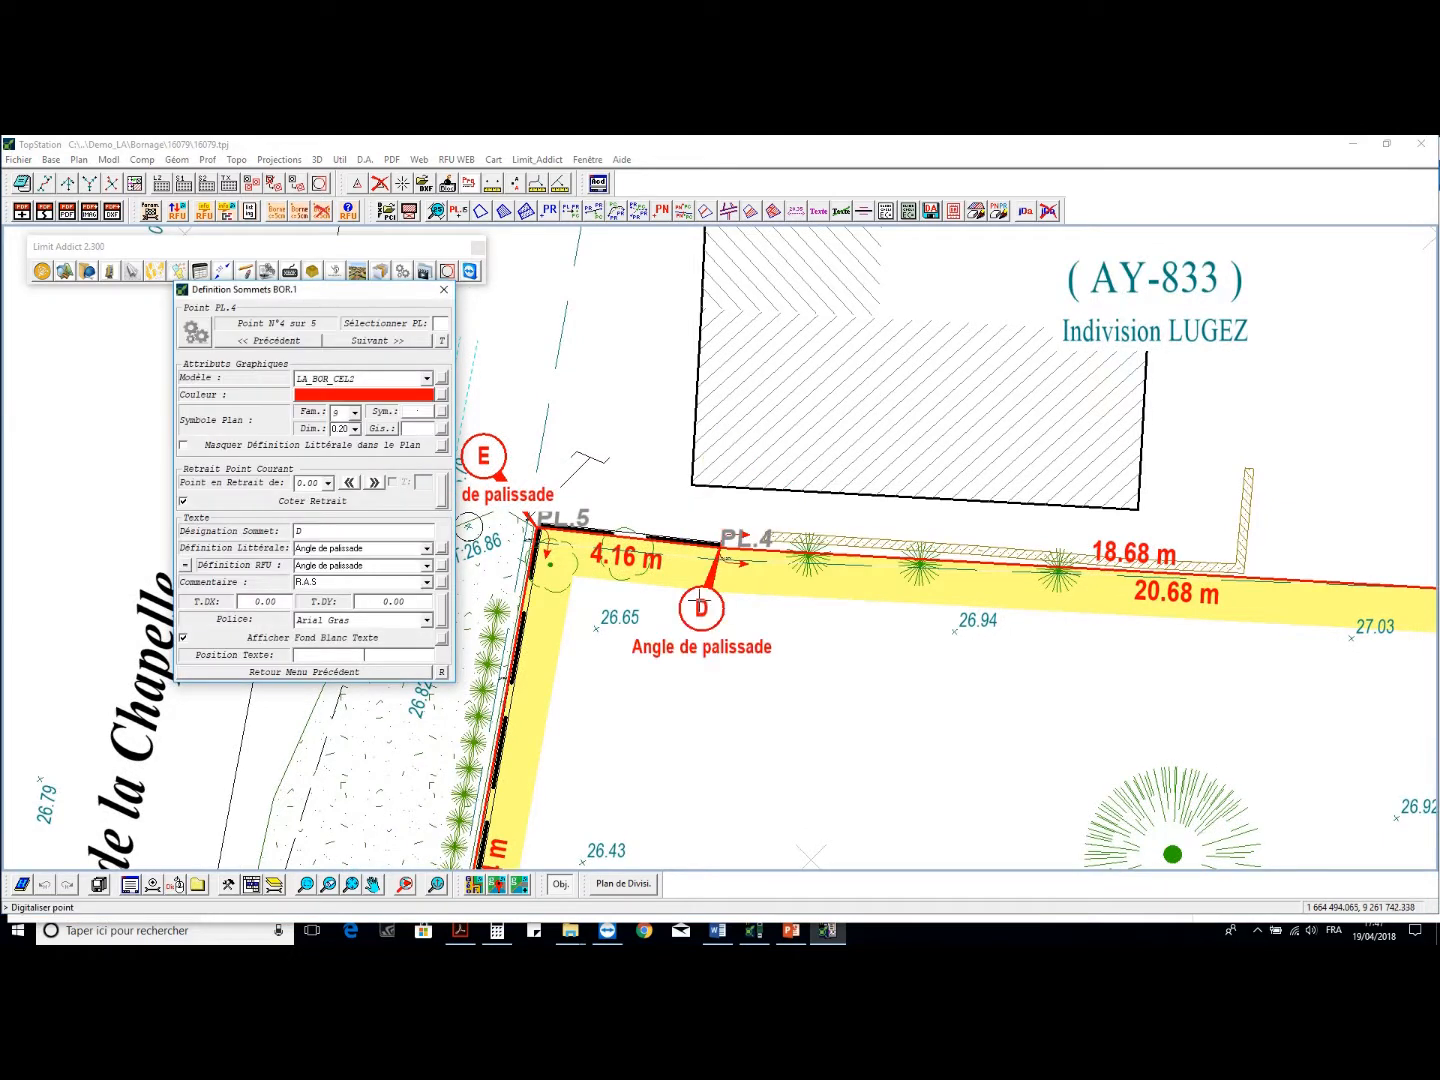
Create a re-establishment point at the southwest corner of the AY-833 building, described as Angle de bâti and lettered 1
left_click(319, 275)
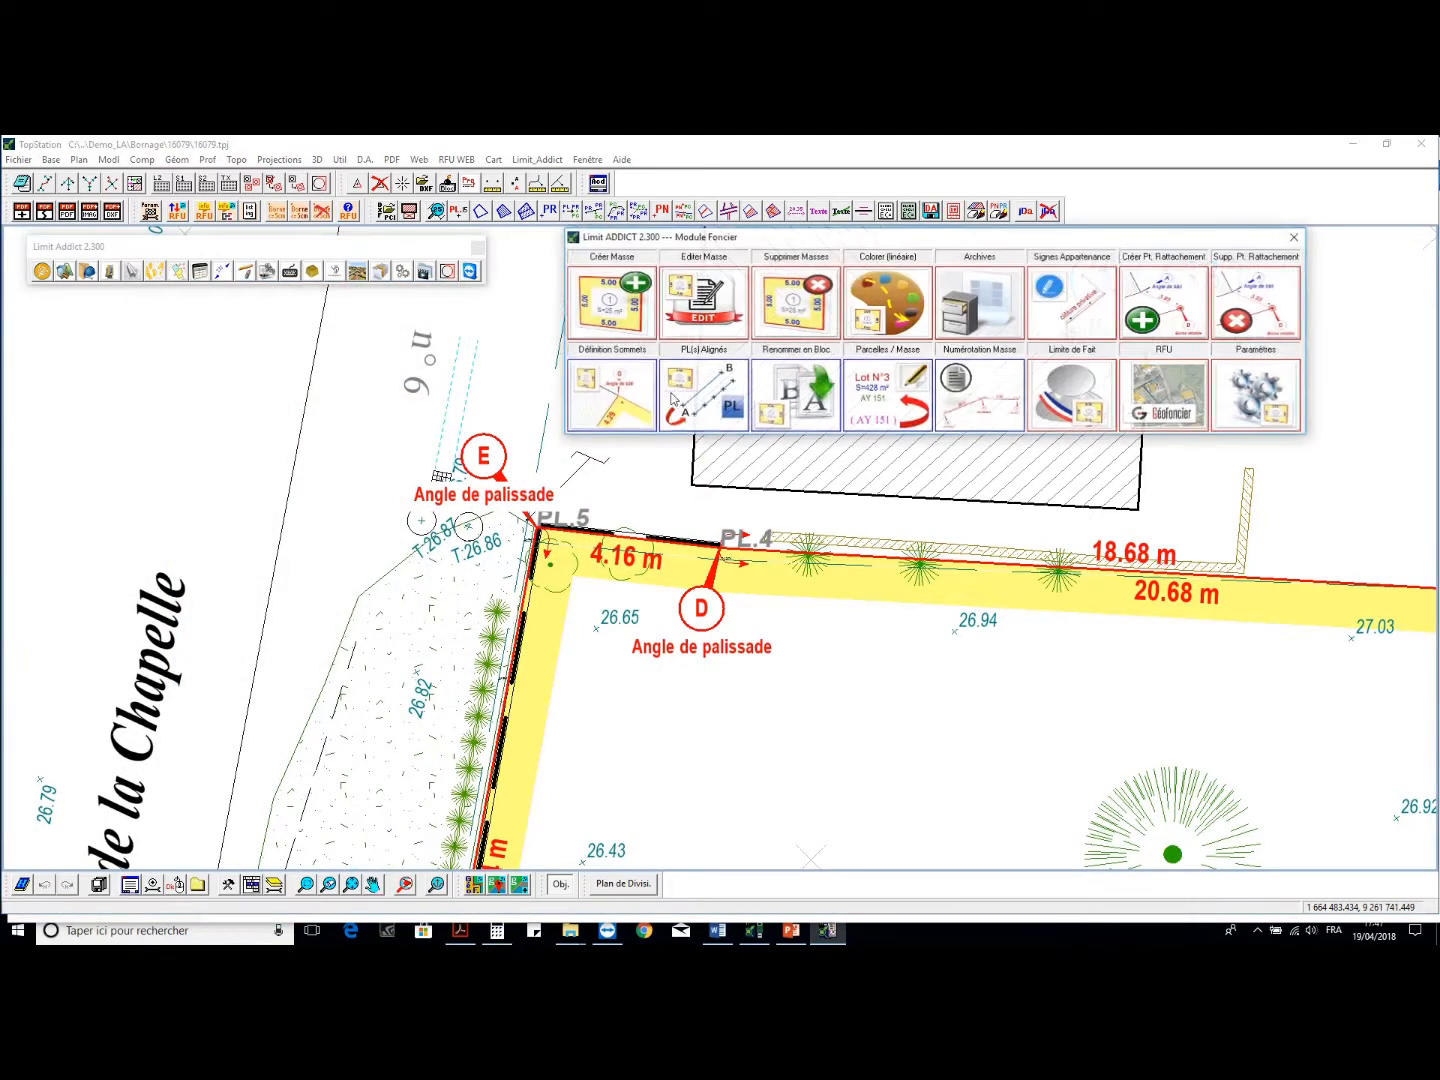
left_click(1191, 297)
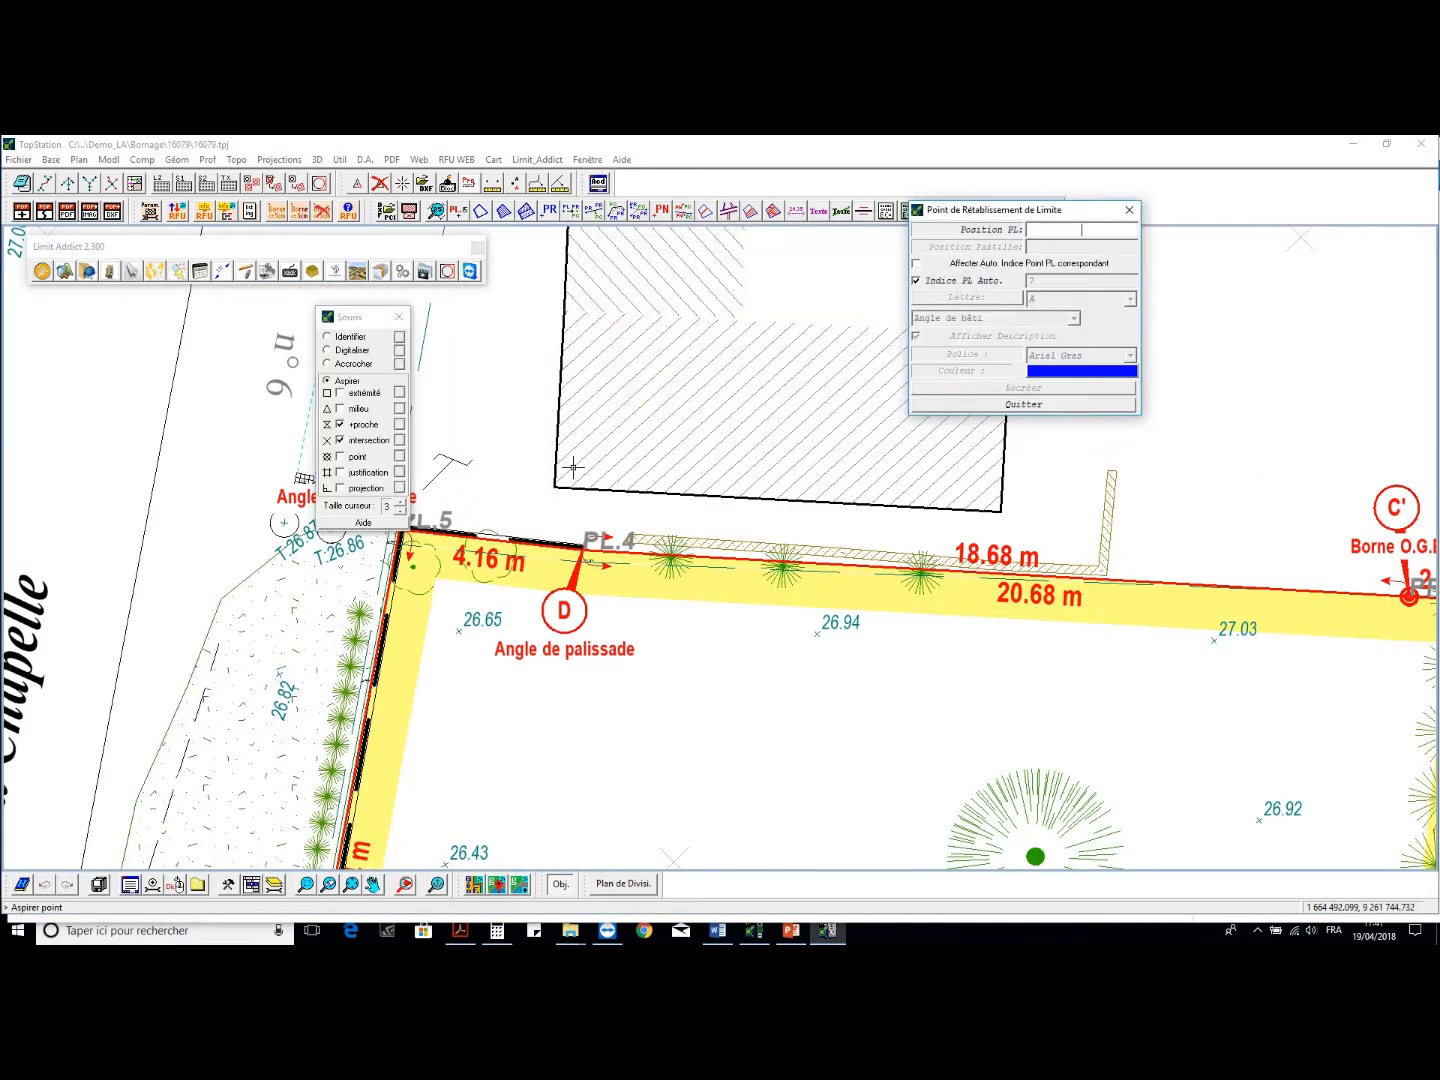
left_click(553, 489)
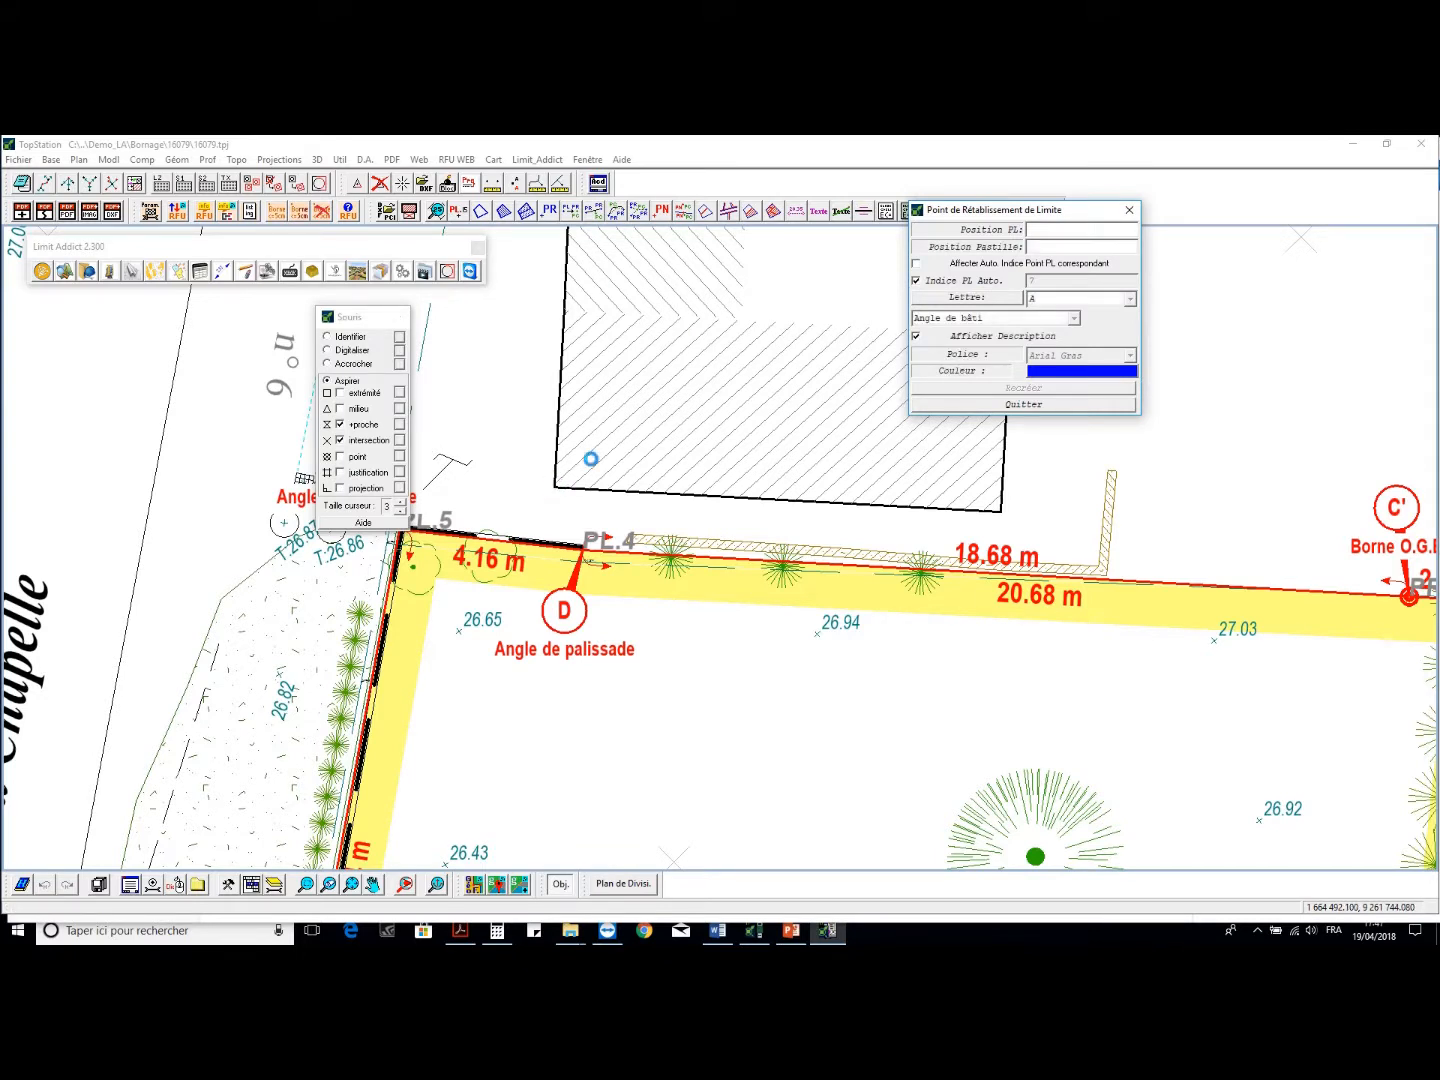
left_click(982, 298)
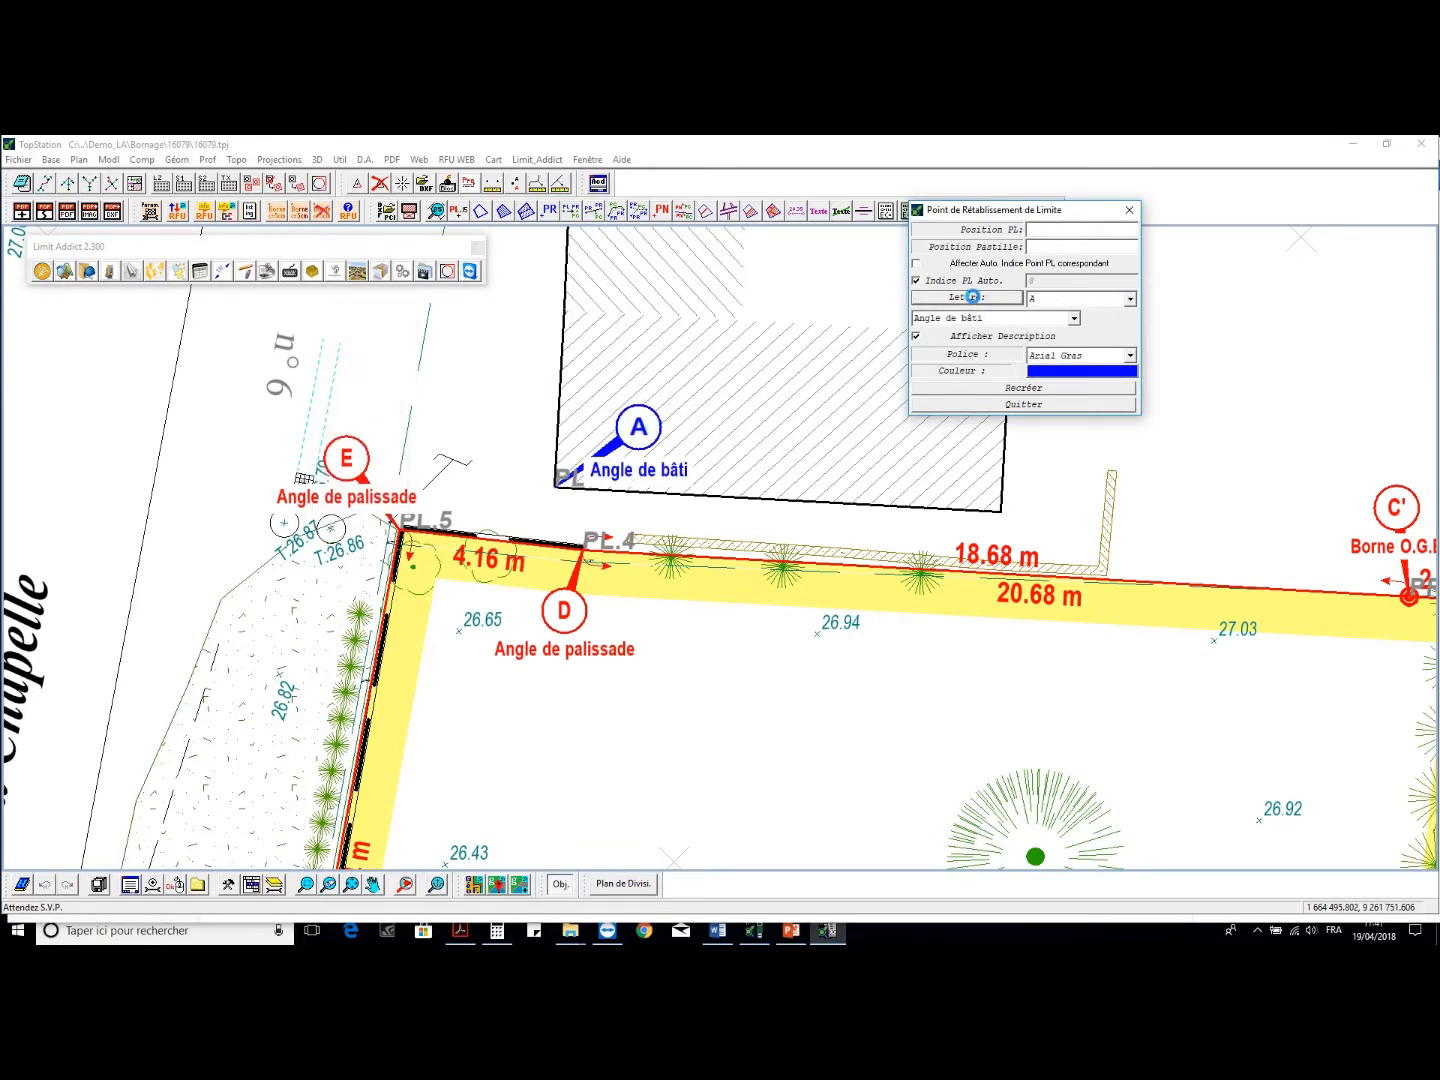
left_click(1008, 324)
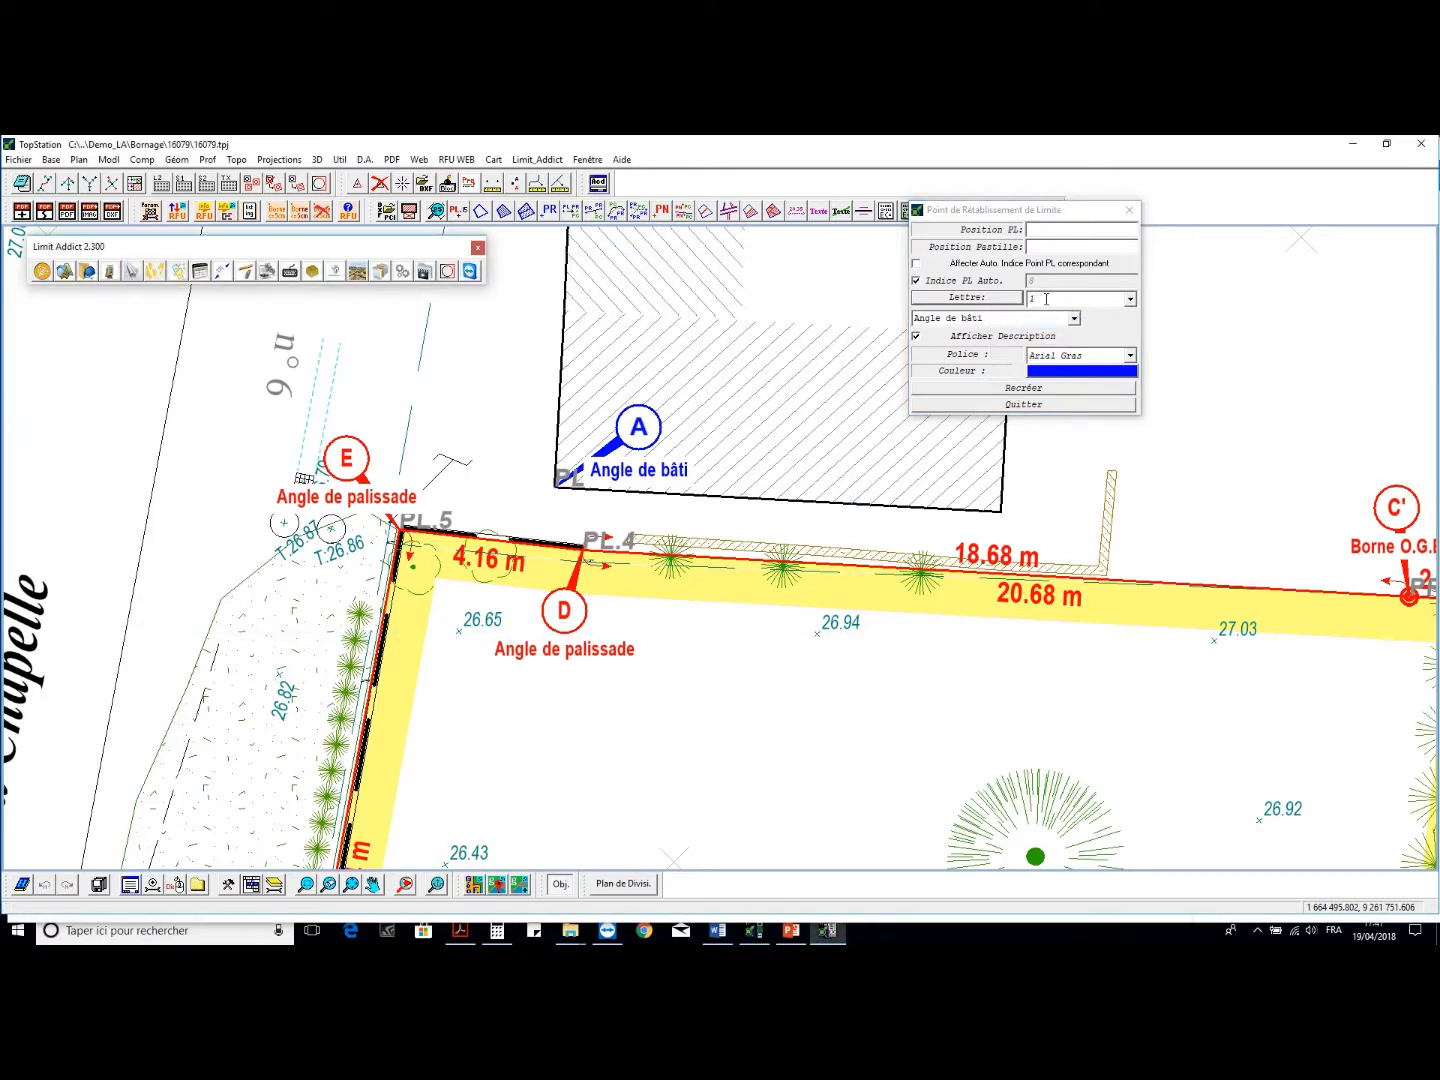
left_click(1048, 301)
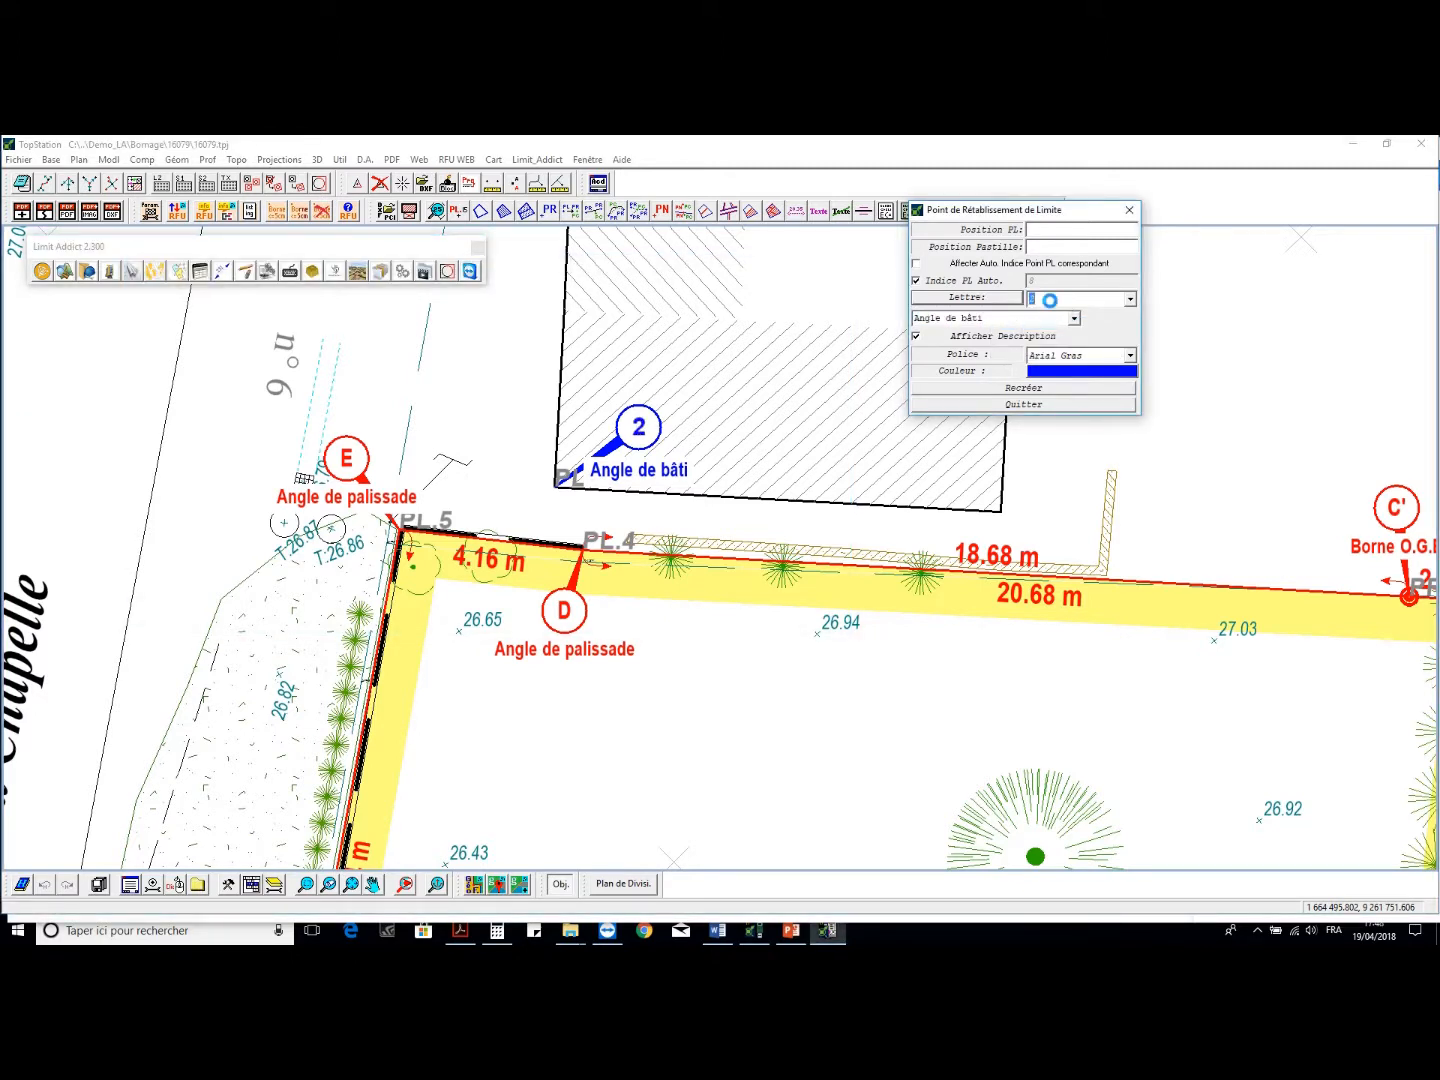
type("1")
key("Return")
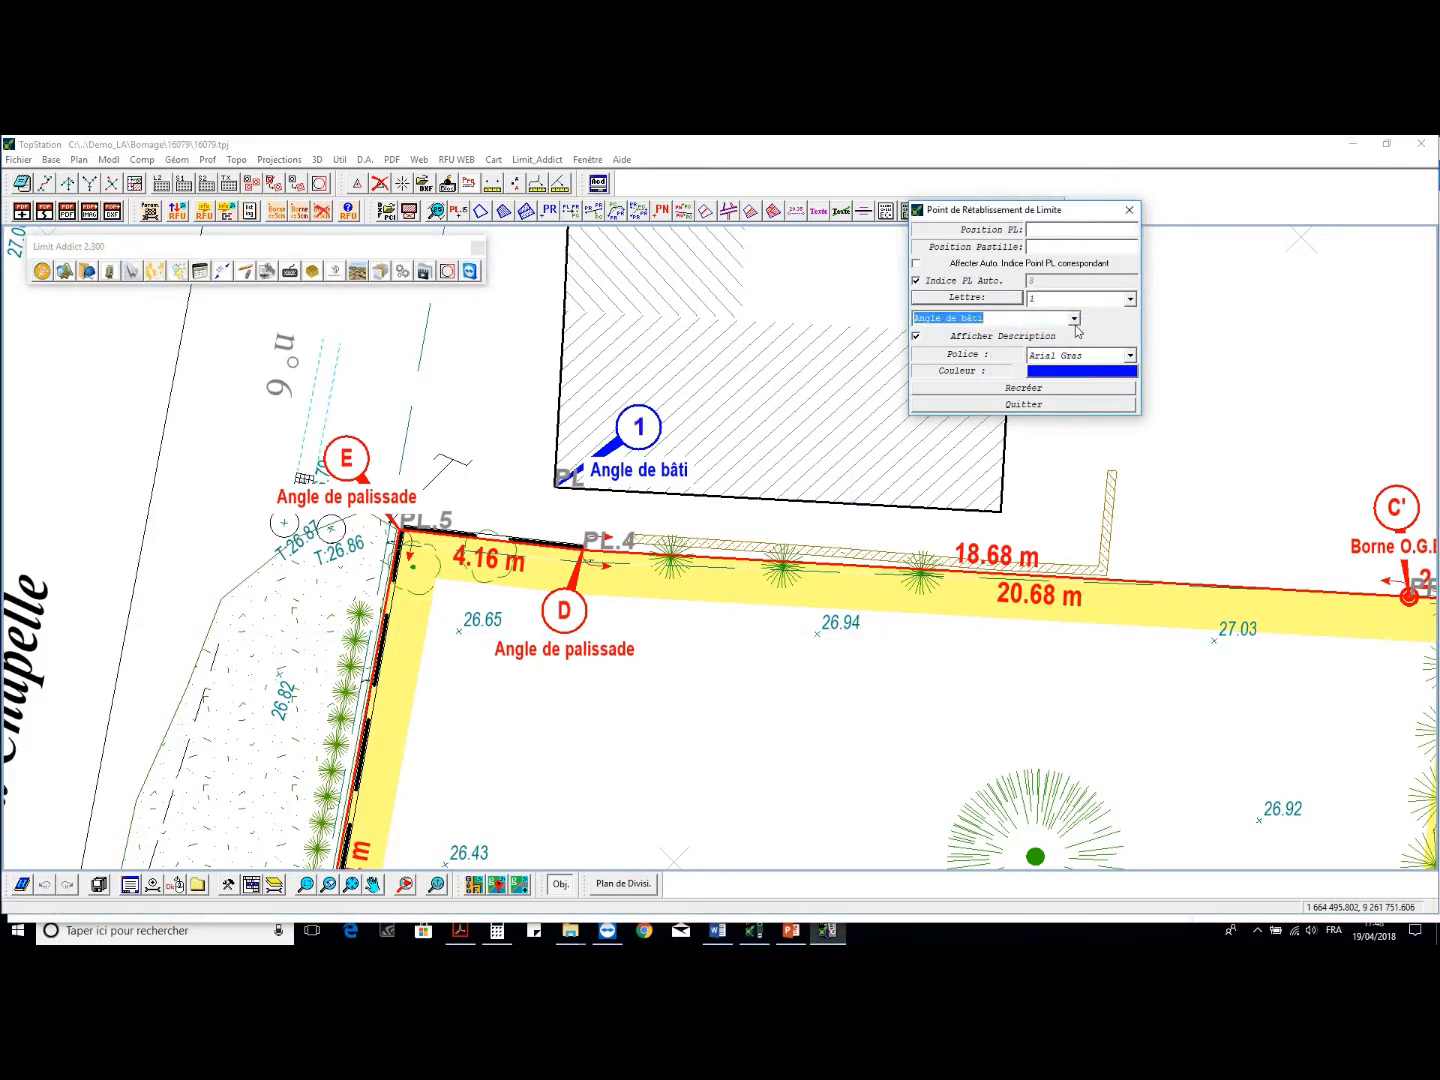
Add re-establishment point 2 at the southeast corner of the AY-833 building, with its label inside the building
scroll(741, 345, "down", 2)
left_click(1062, 390)
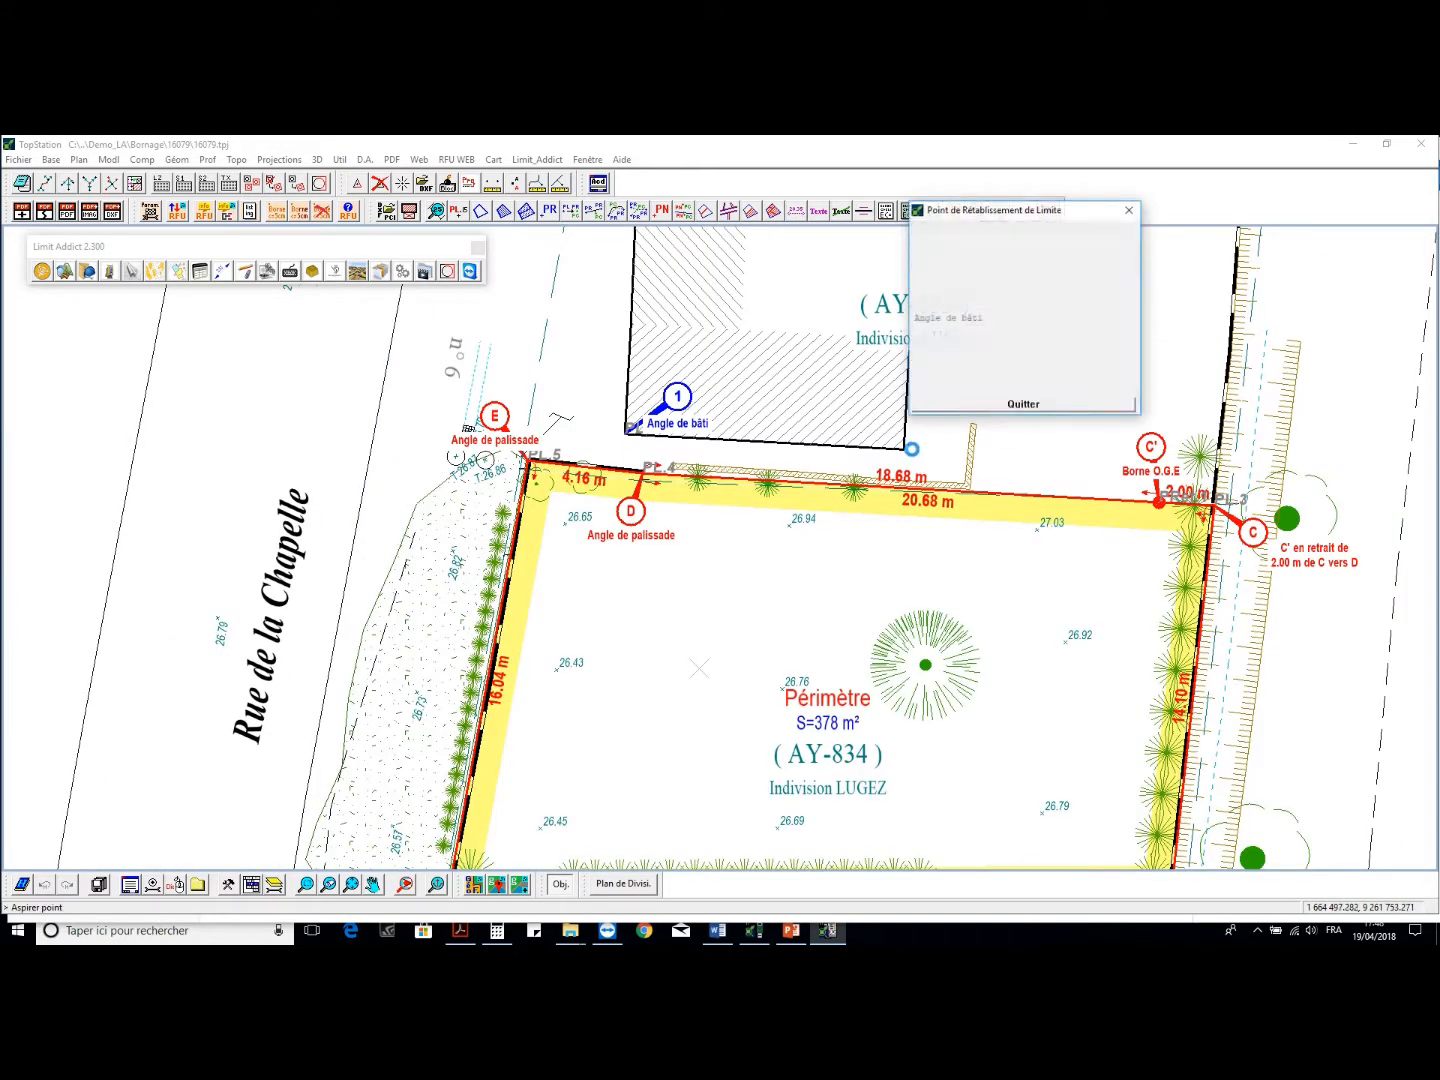
left_click(841, 397)
Add re-establishment point 3 at the northeast corner of the dashed building on AY-82, with its label inside the building outline
scroll(686, 343, "down", 2)
scroll(714, 509, "down", 2)
scroll(722, 497, "up", 4)
left_click(728, 492)
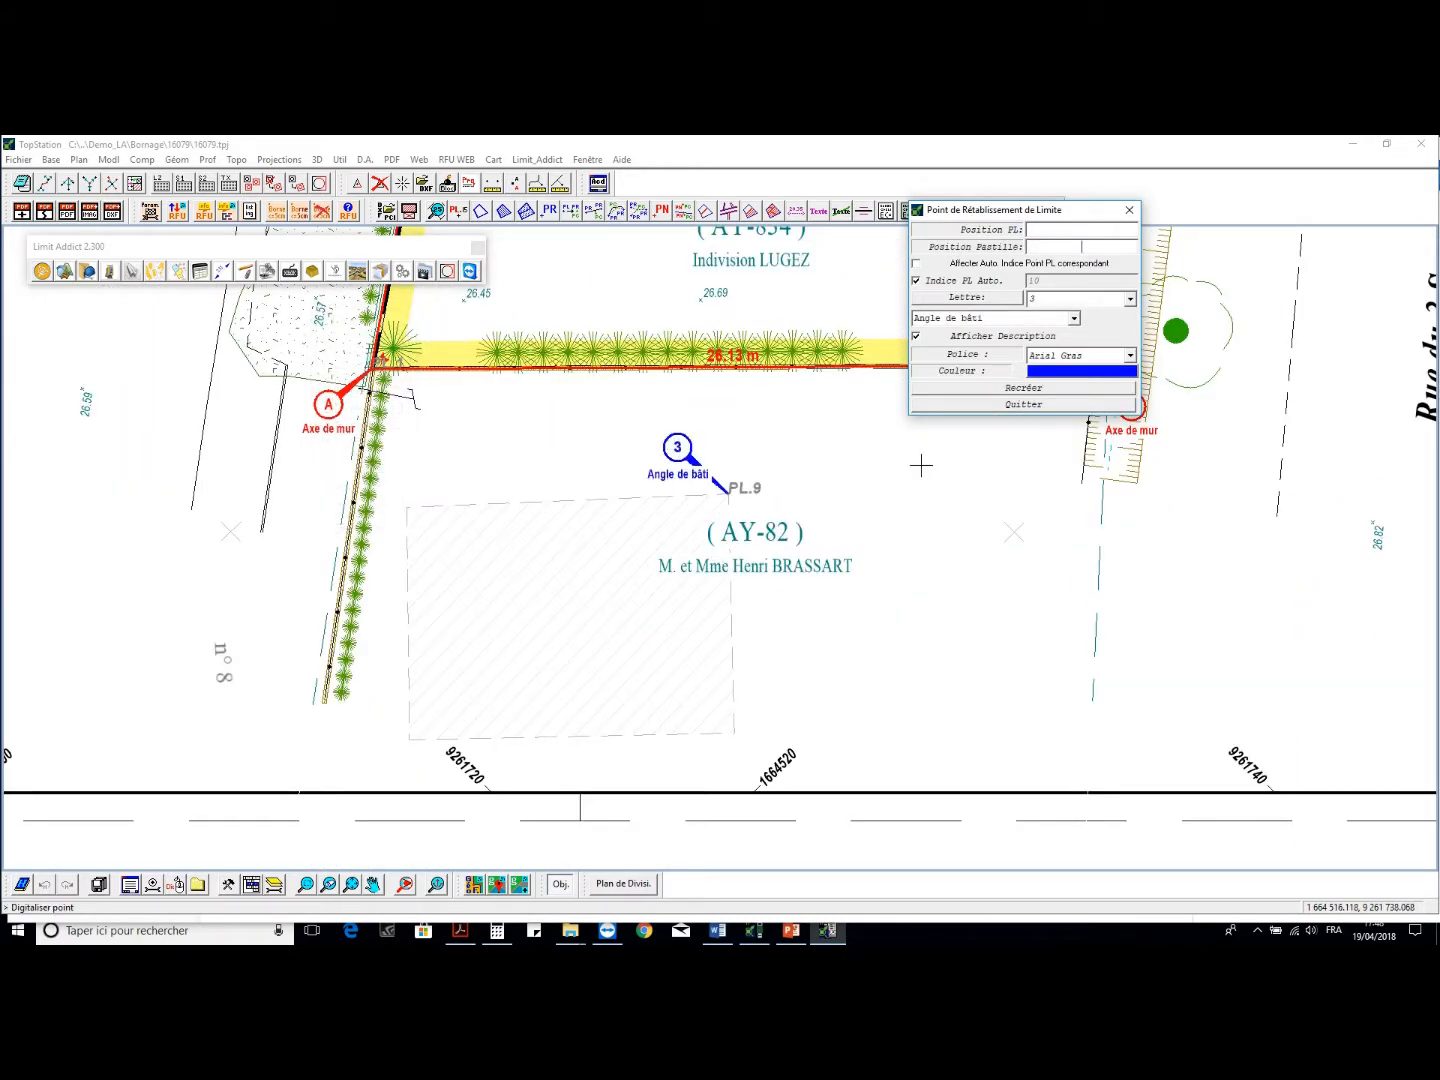
left_click(679, 547)
left_click(688, 527)
right_click(715, 534)
left_click(571, 414)
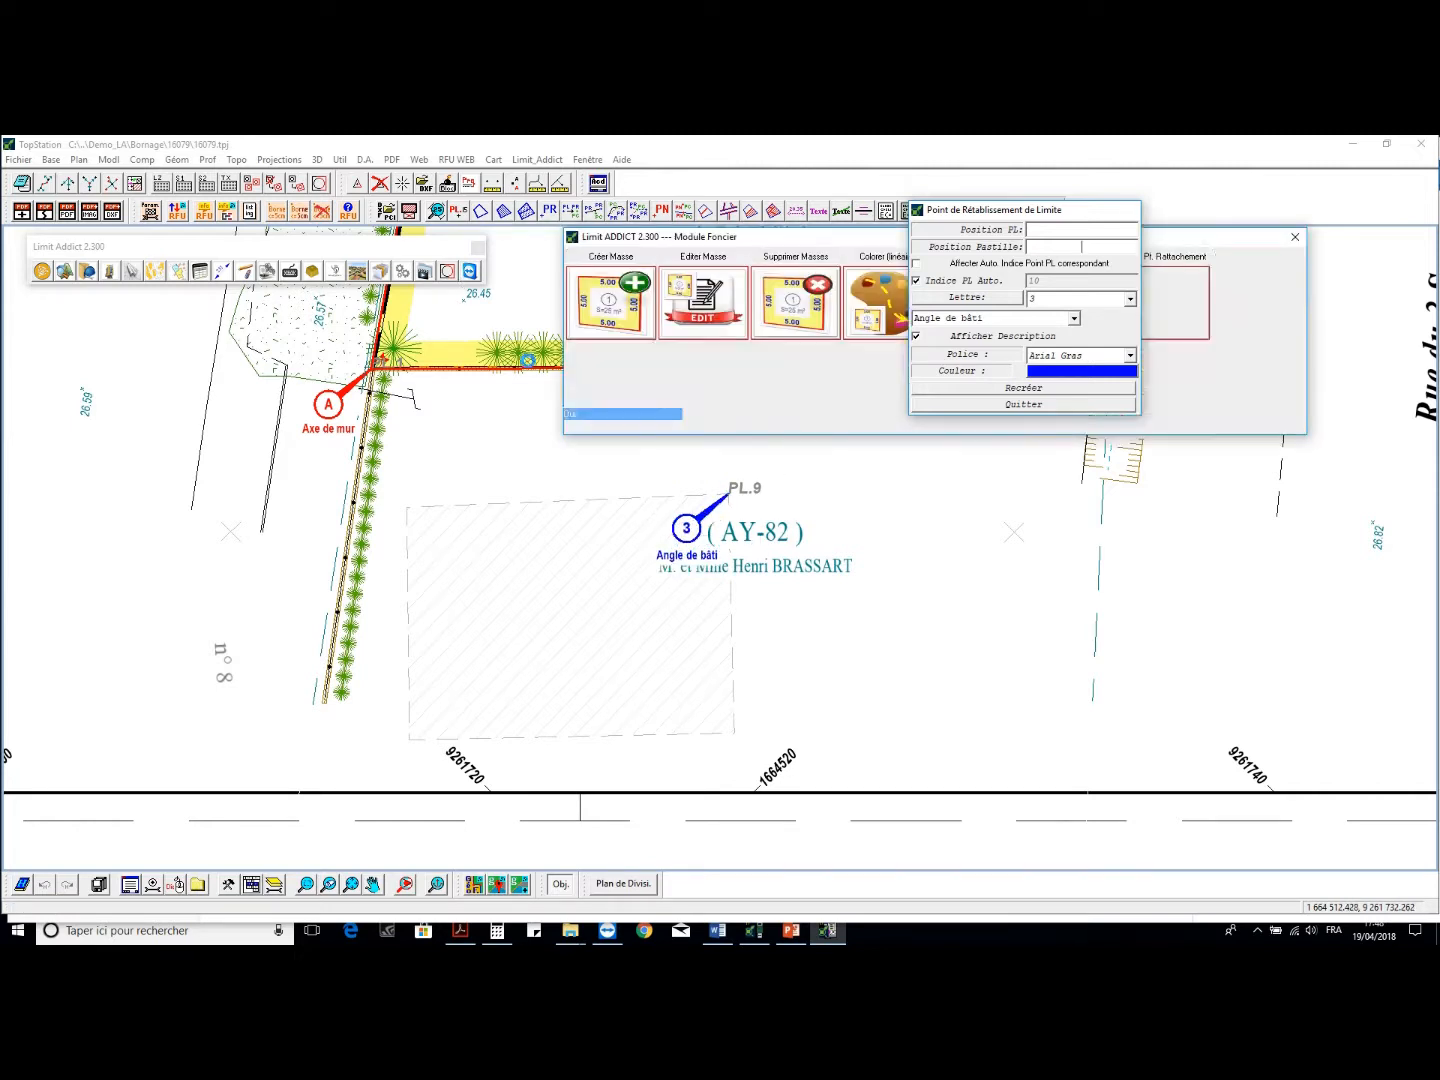
Move the AY-82 parcel number and owner text southeast, clear of the dashed building and the point 3 label
left_click(447, 272)
left_click(803, 530)
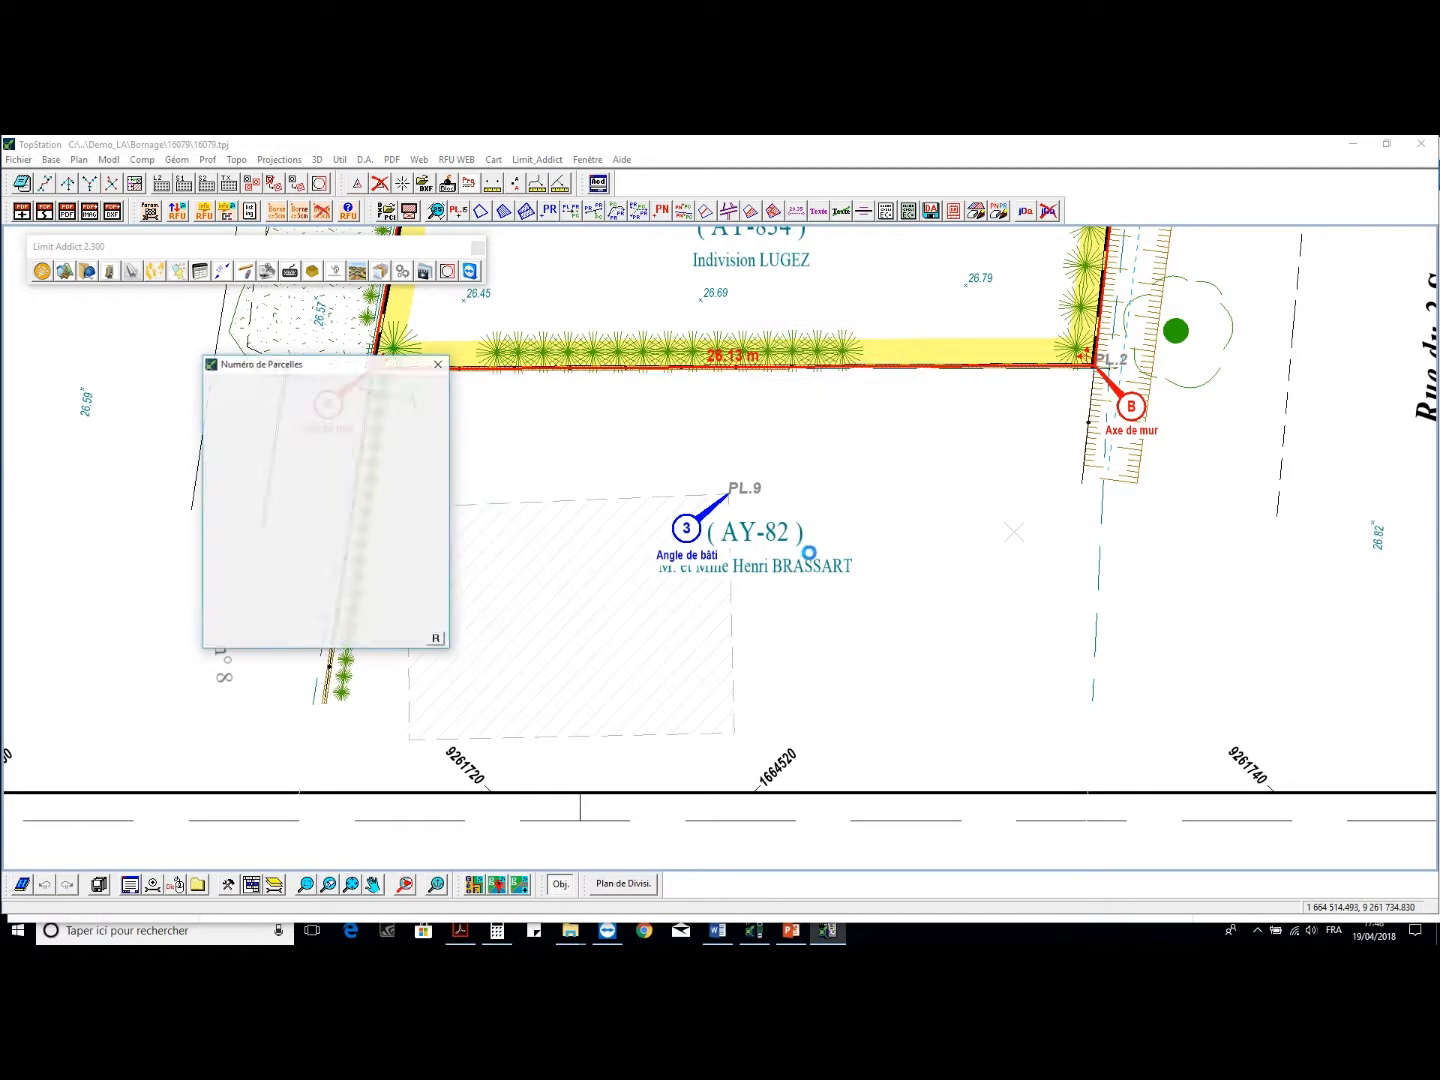
left_click(860, 555)
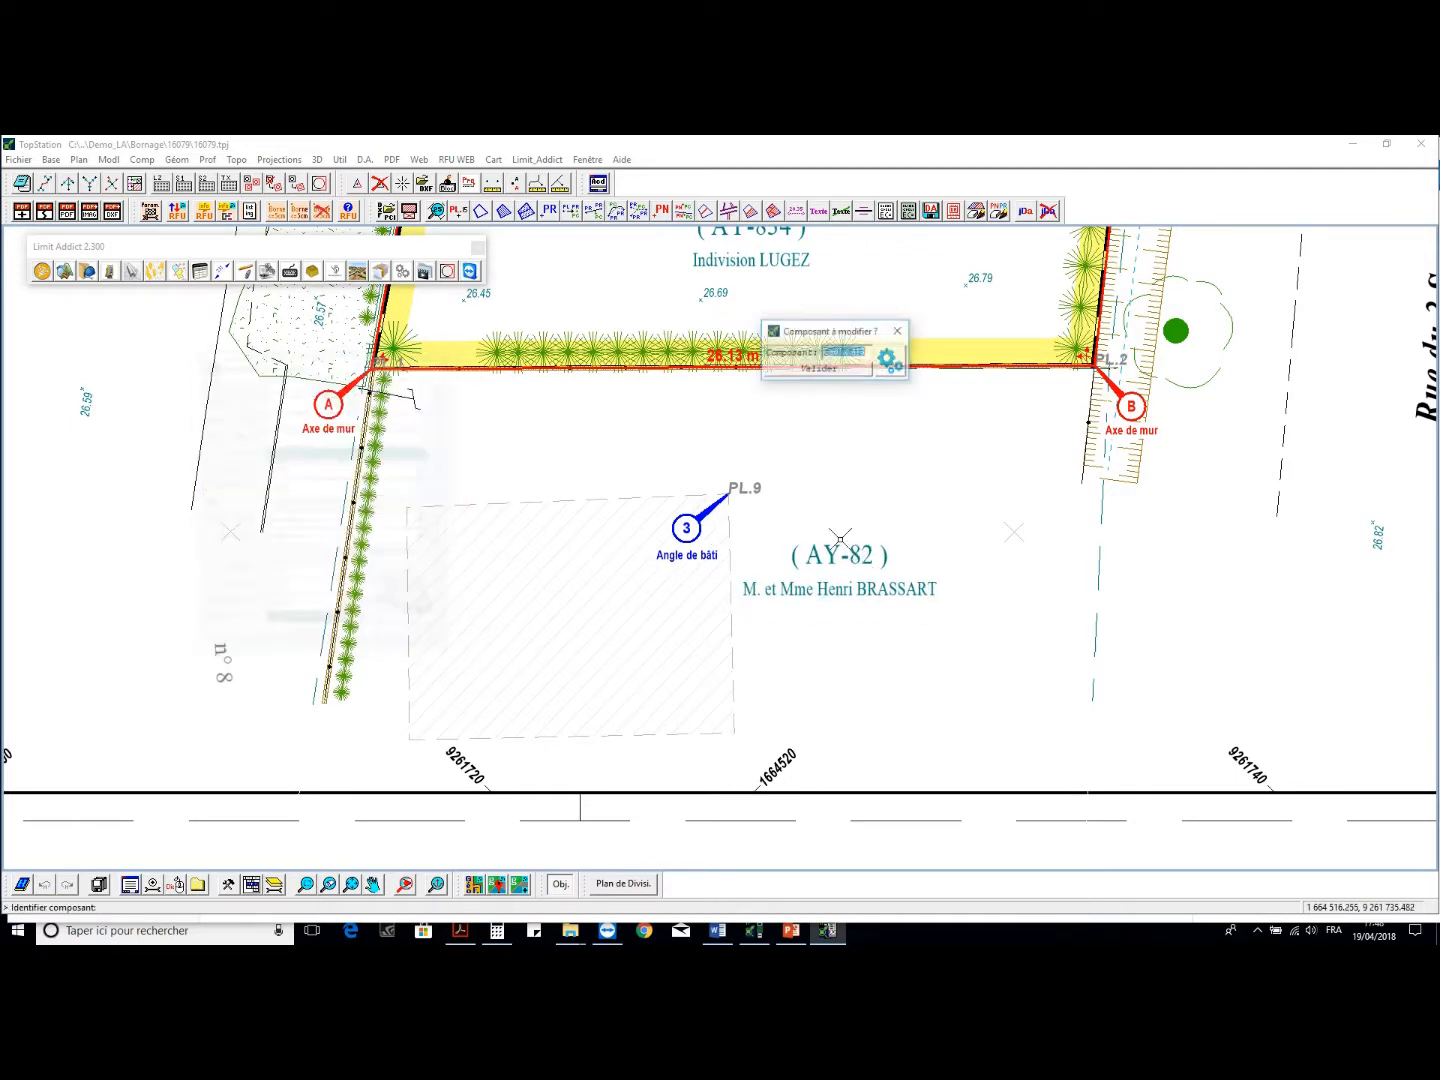
Create attachment dimensions from re-establishment point 3 to boundary vertices A and B
scroll(610, 553, "down", 2)
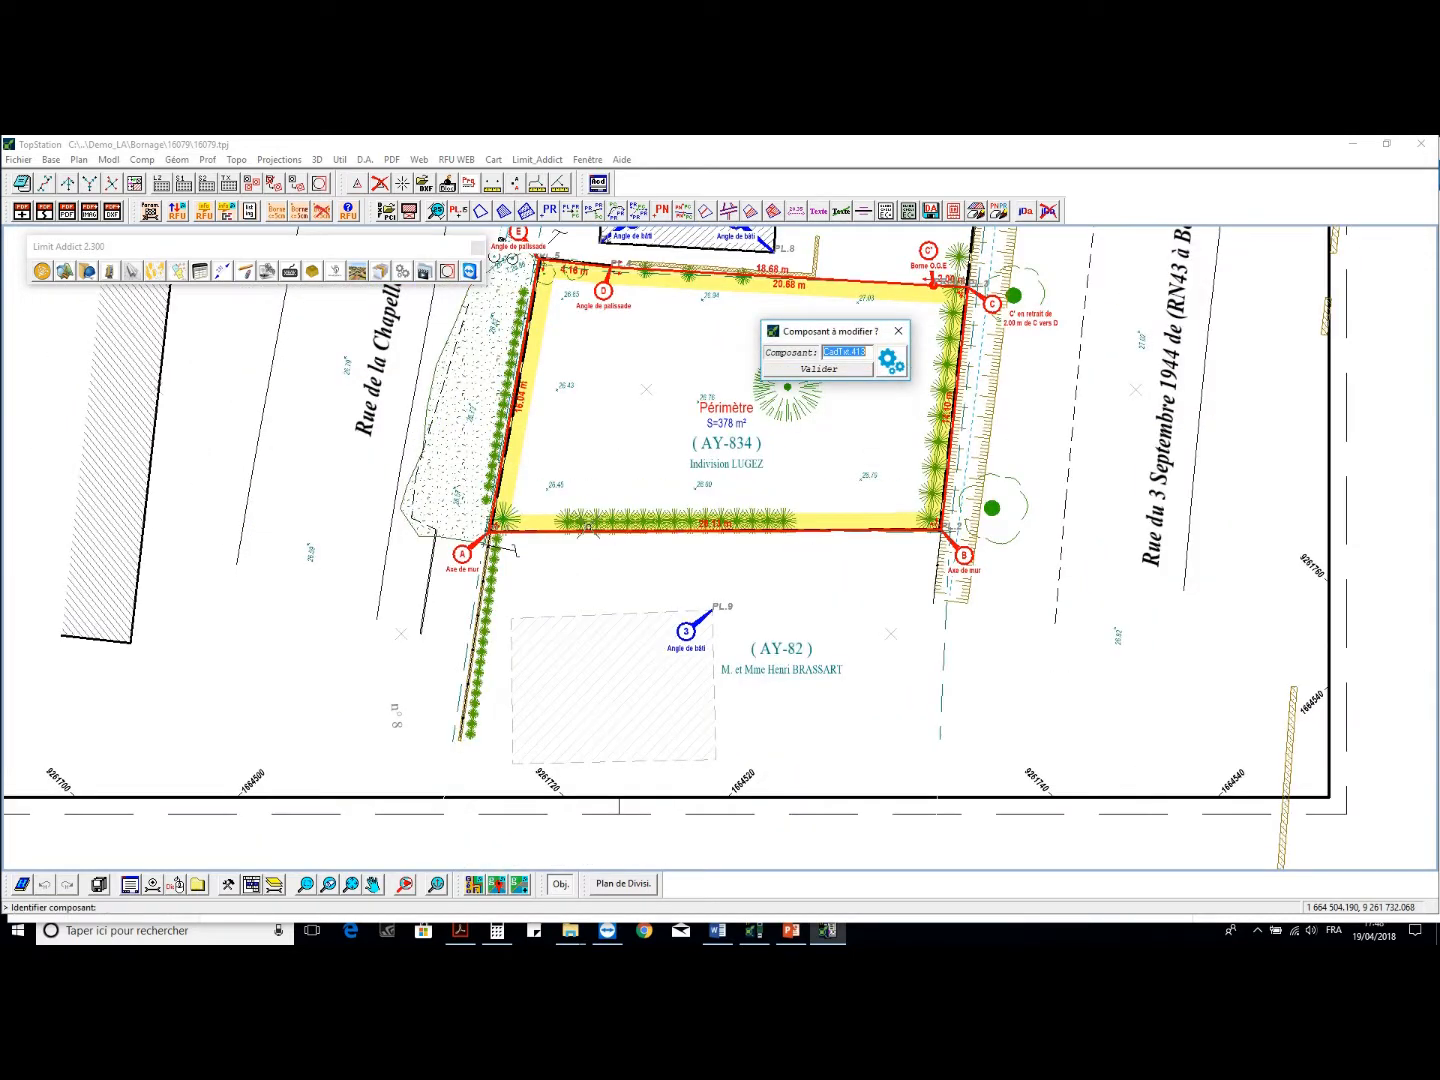
left_click(221, 272)
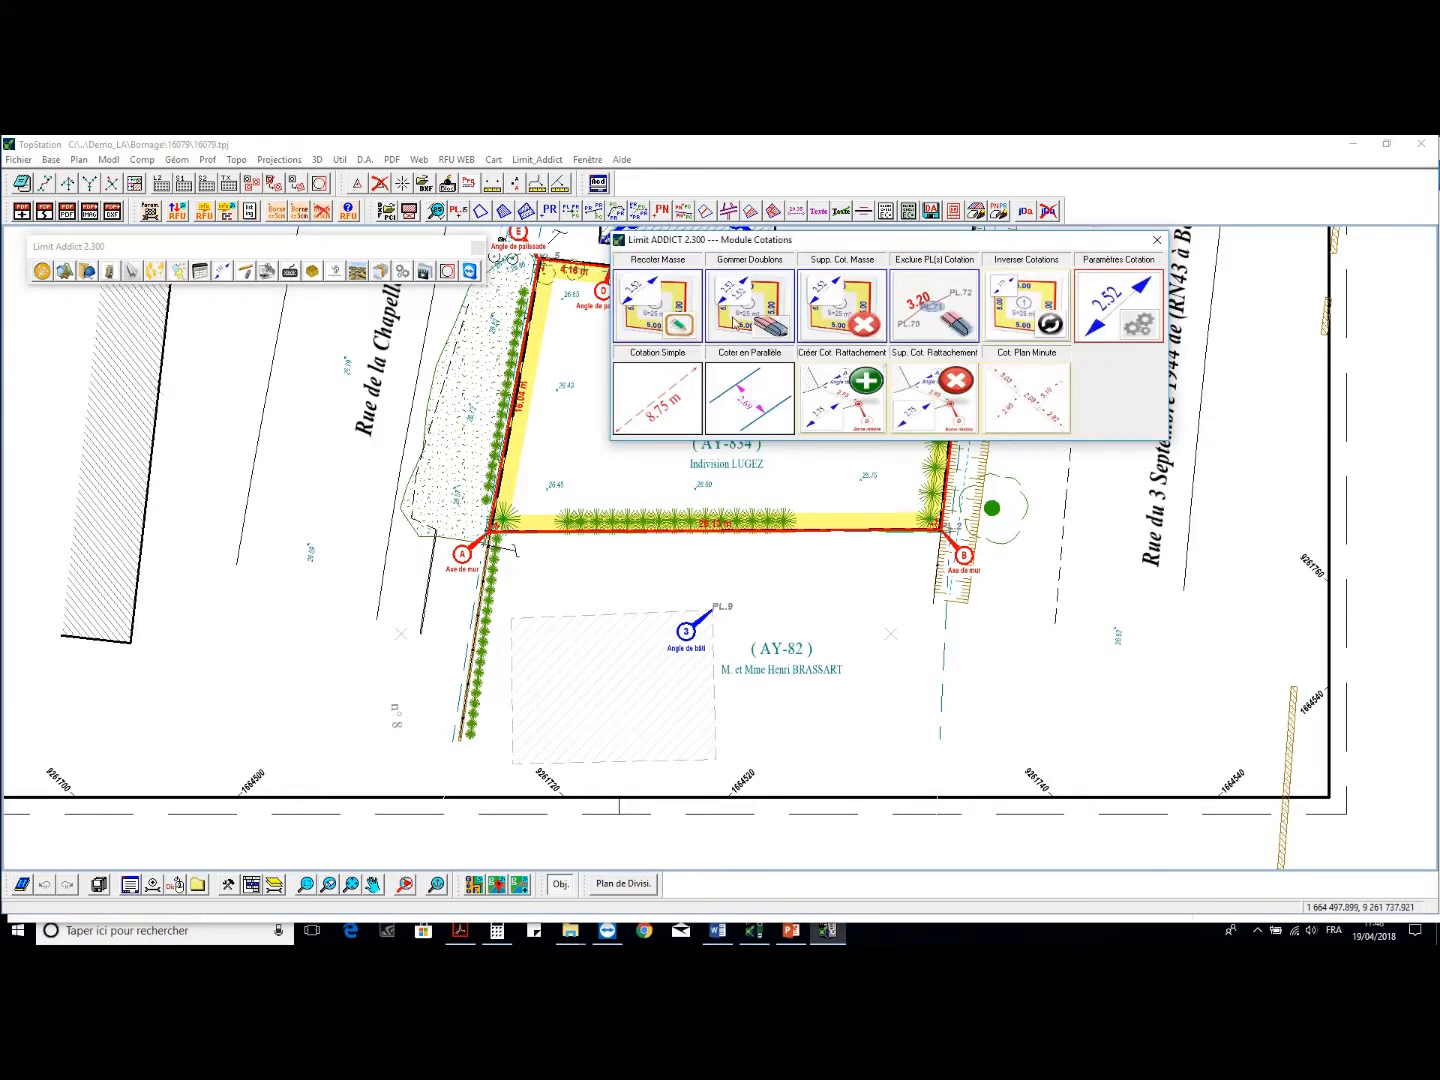
left_click(866, 385)
left_click(718, 607)
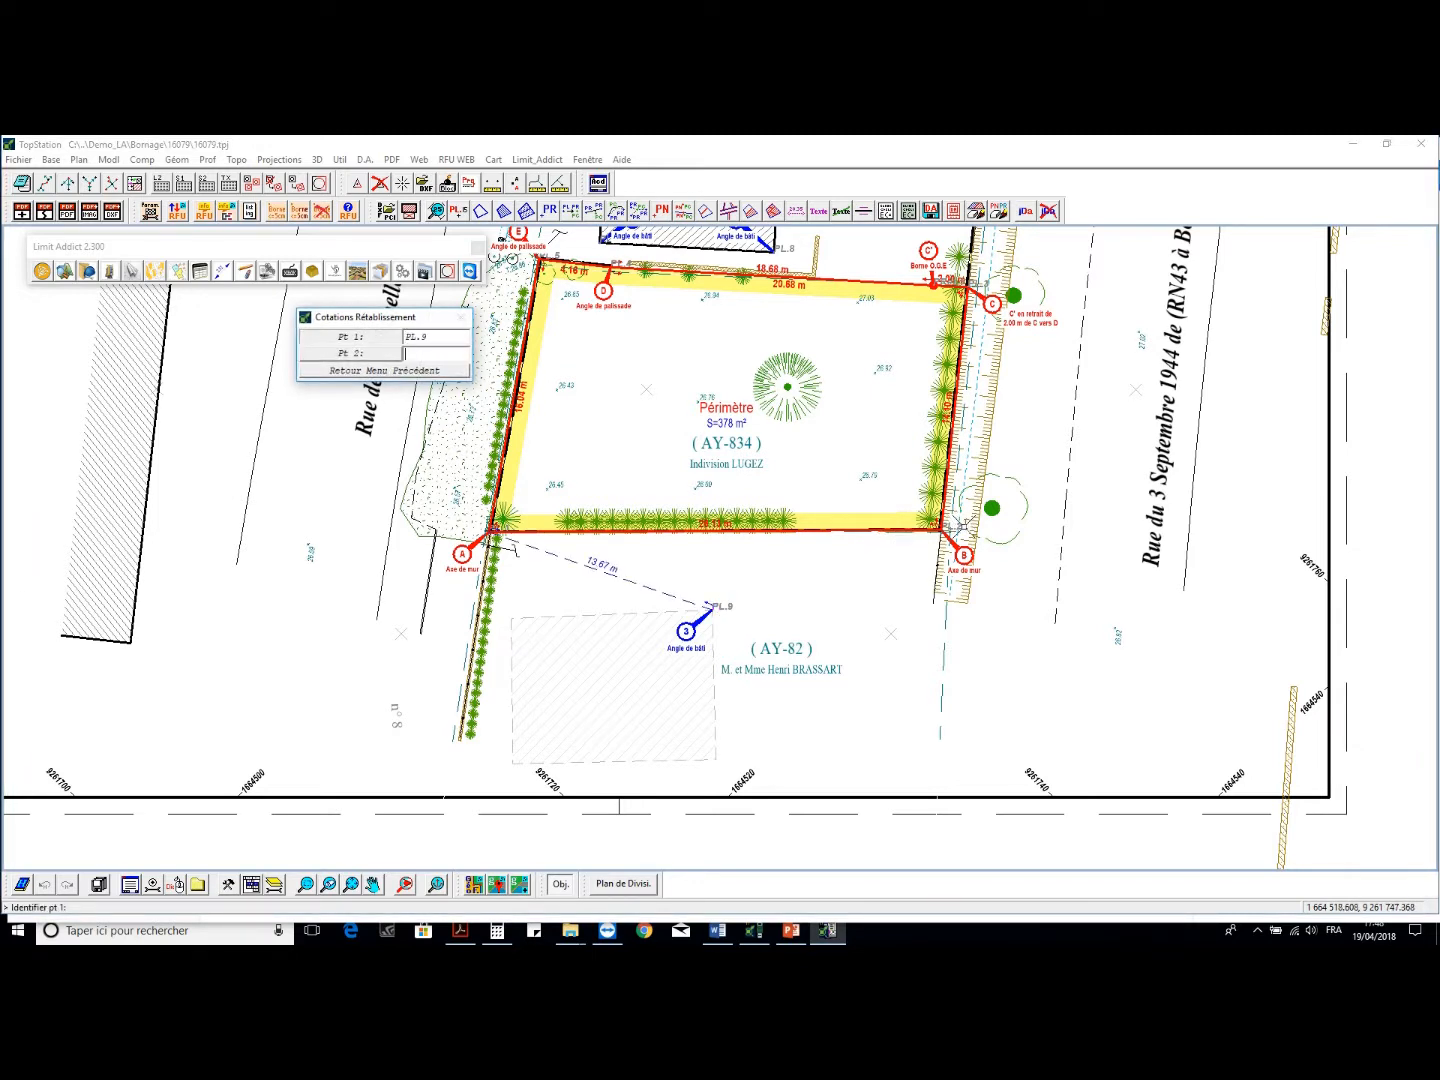
left_click(946, 526)
Create attachment dimensions from re-establishment point 1 to boundary vertices E and D
middle_click_drag(822, 365, 891, 552)
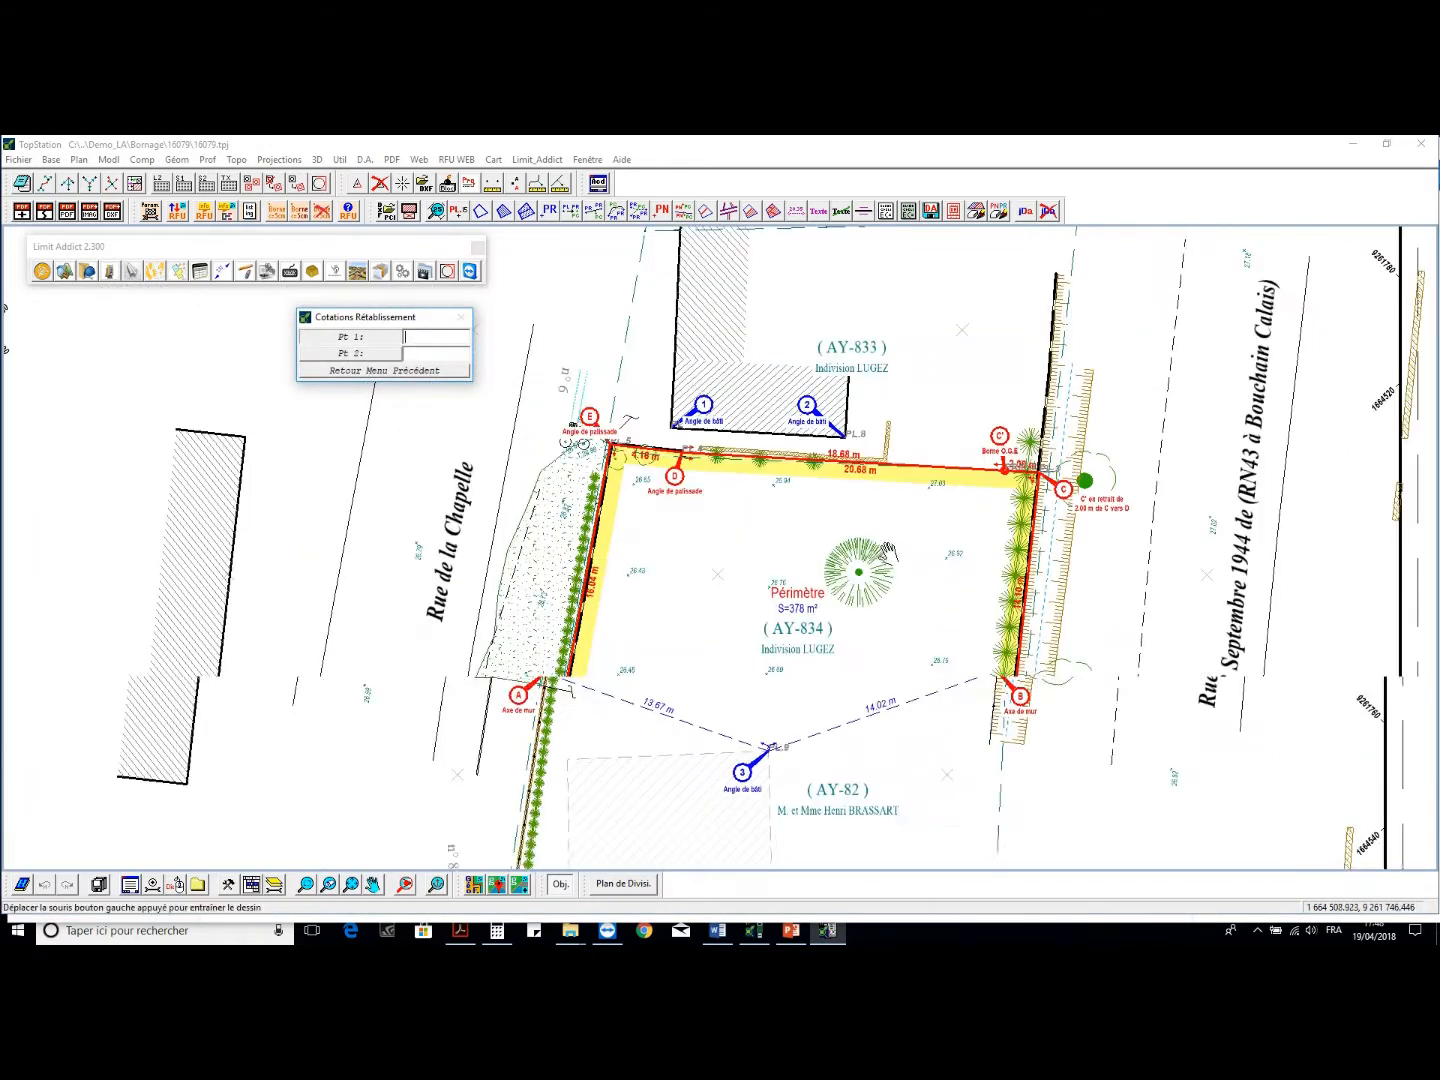
scroll(701, 396, "up", 3)
left_click(512, 512)
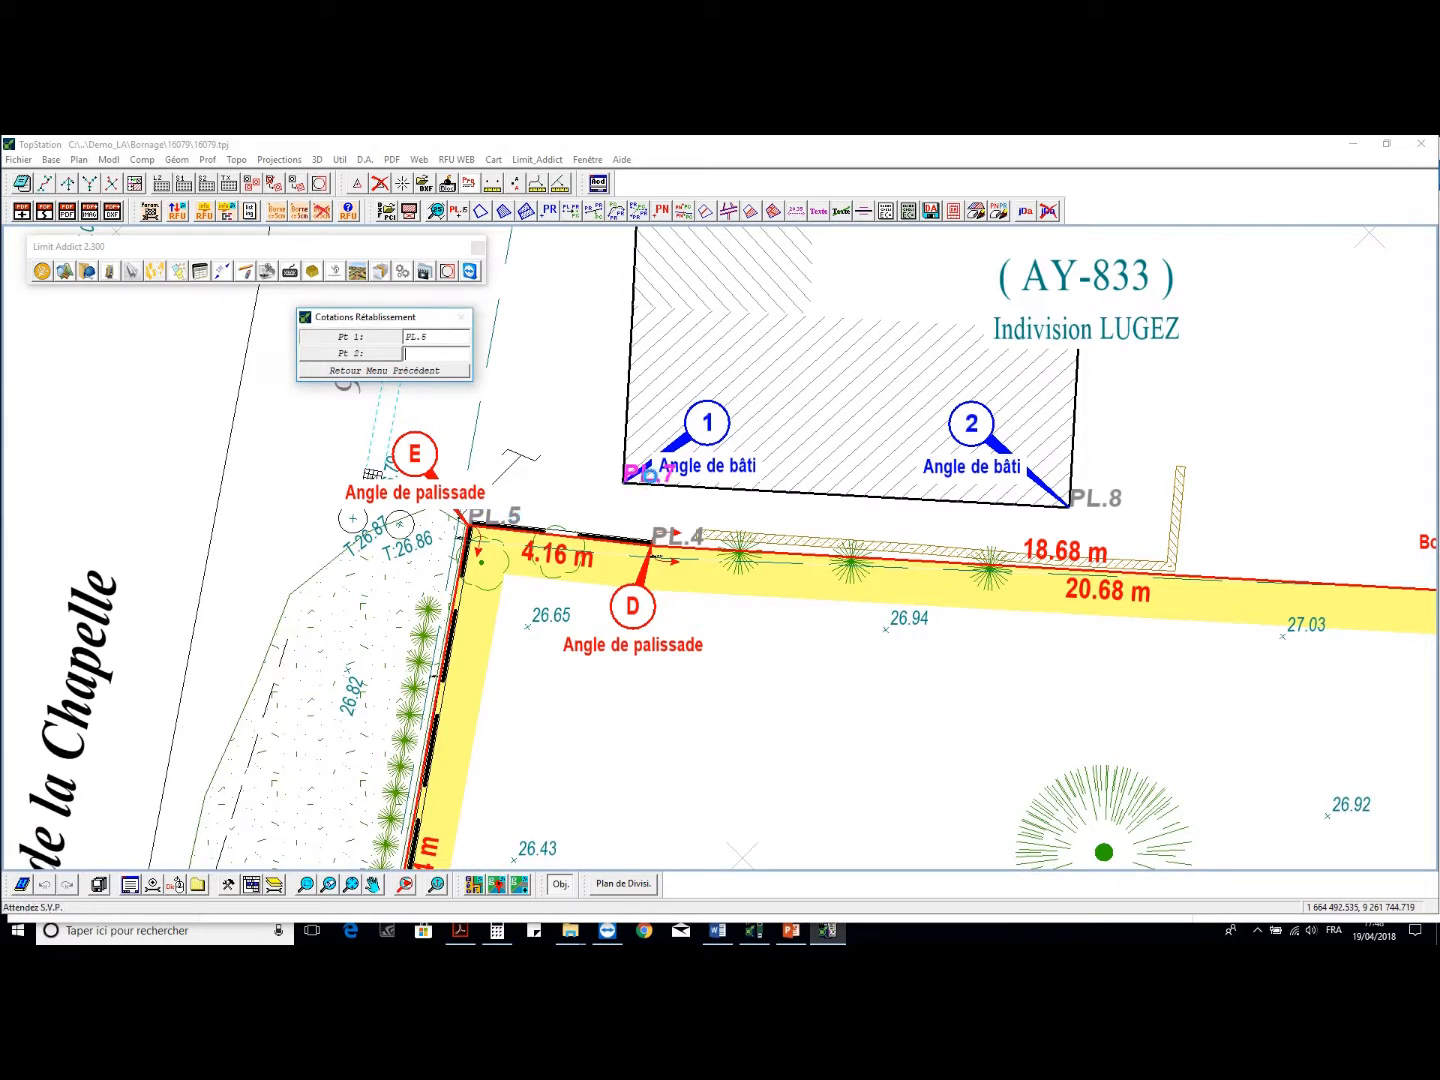
left_click(617, 481)
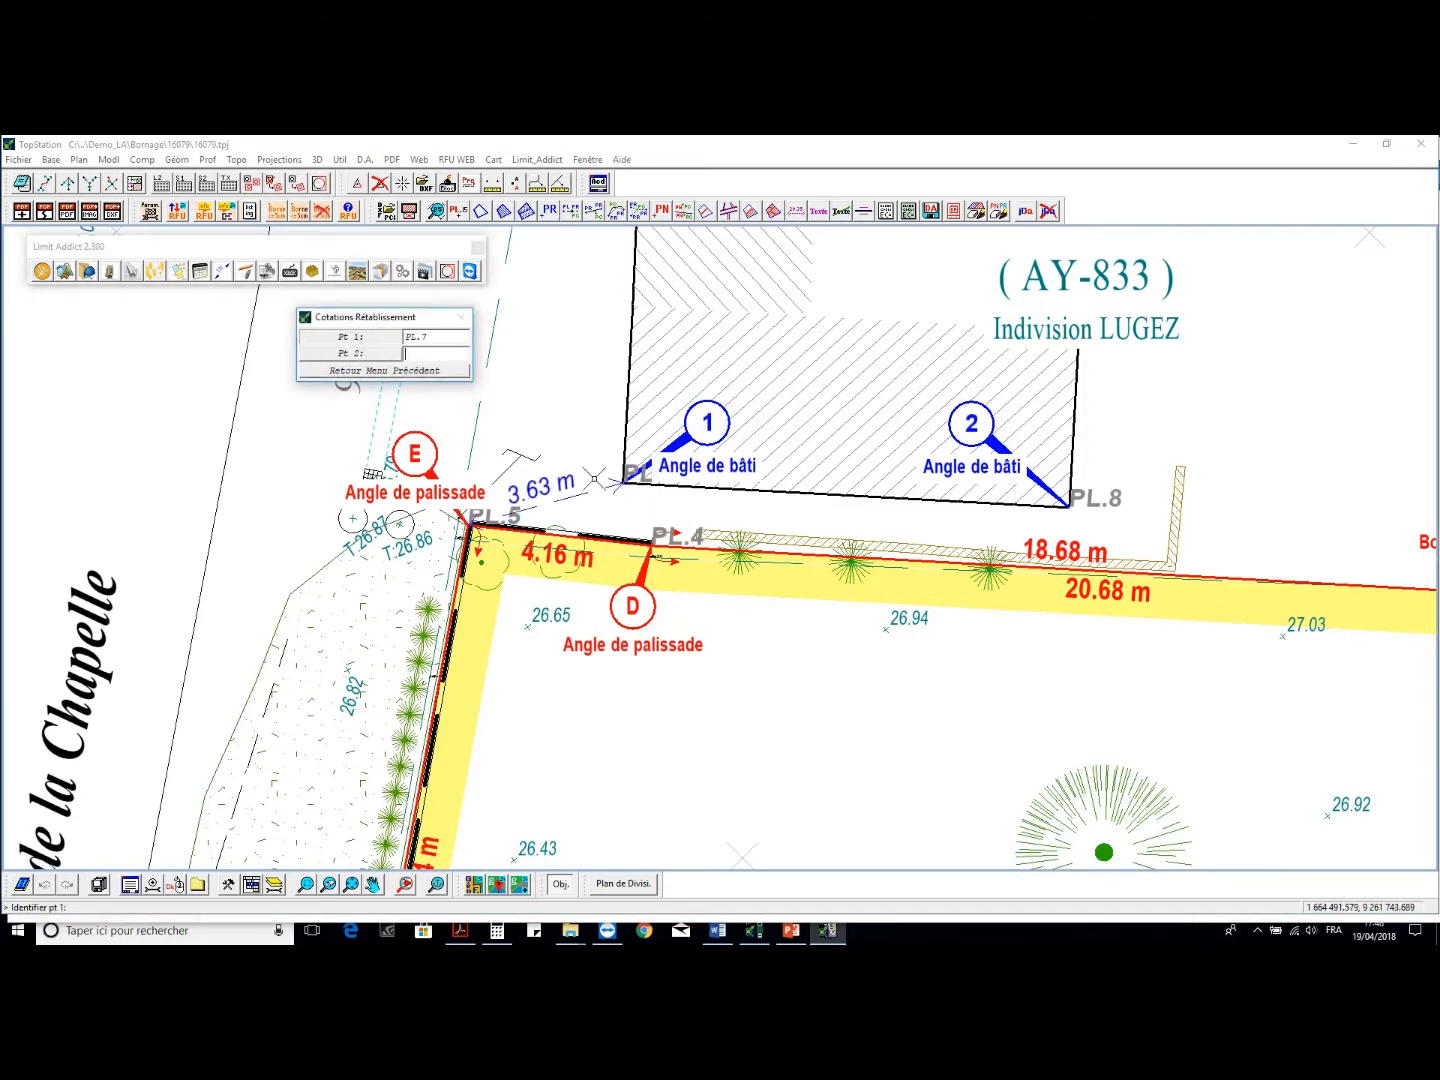
left_click(656, 537)
Dimension the perpendicular distance from re-establishment point 2 to the northern boundary between D and C
scroll(347, 476, "down", 2)
left_click(823, 493)
left_click(378, 354)
left_click(401, 368)
left_click(561, 514)
left_click(1148, 550)
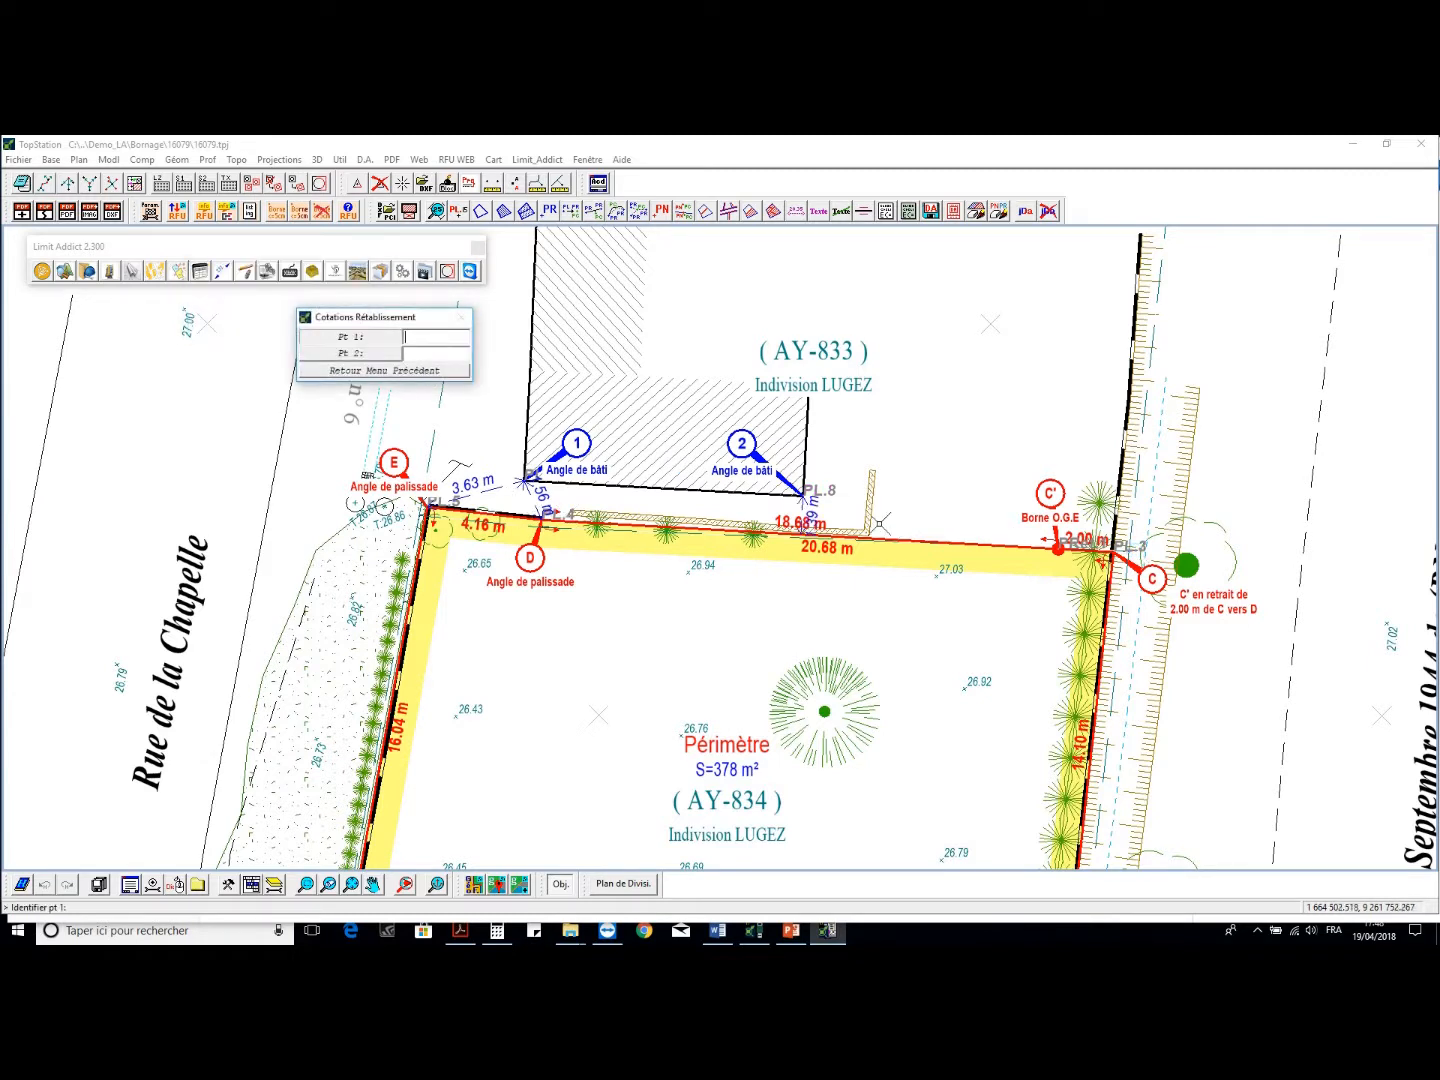
Offset the point 2 boundary dimension westward to -0.99 cm and give it filled arrowheads of size 0.25
scroll(872, 530, "up", 2)
left_click(1119, 306)
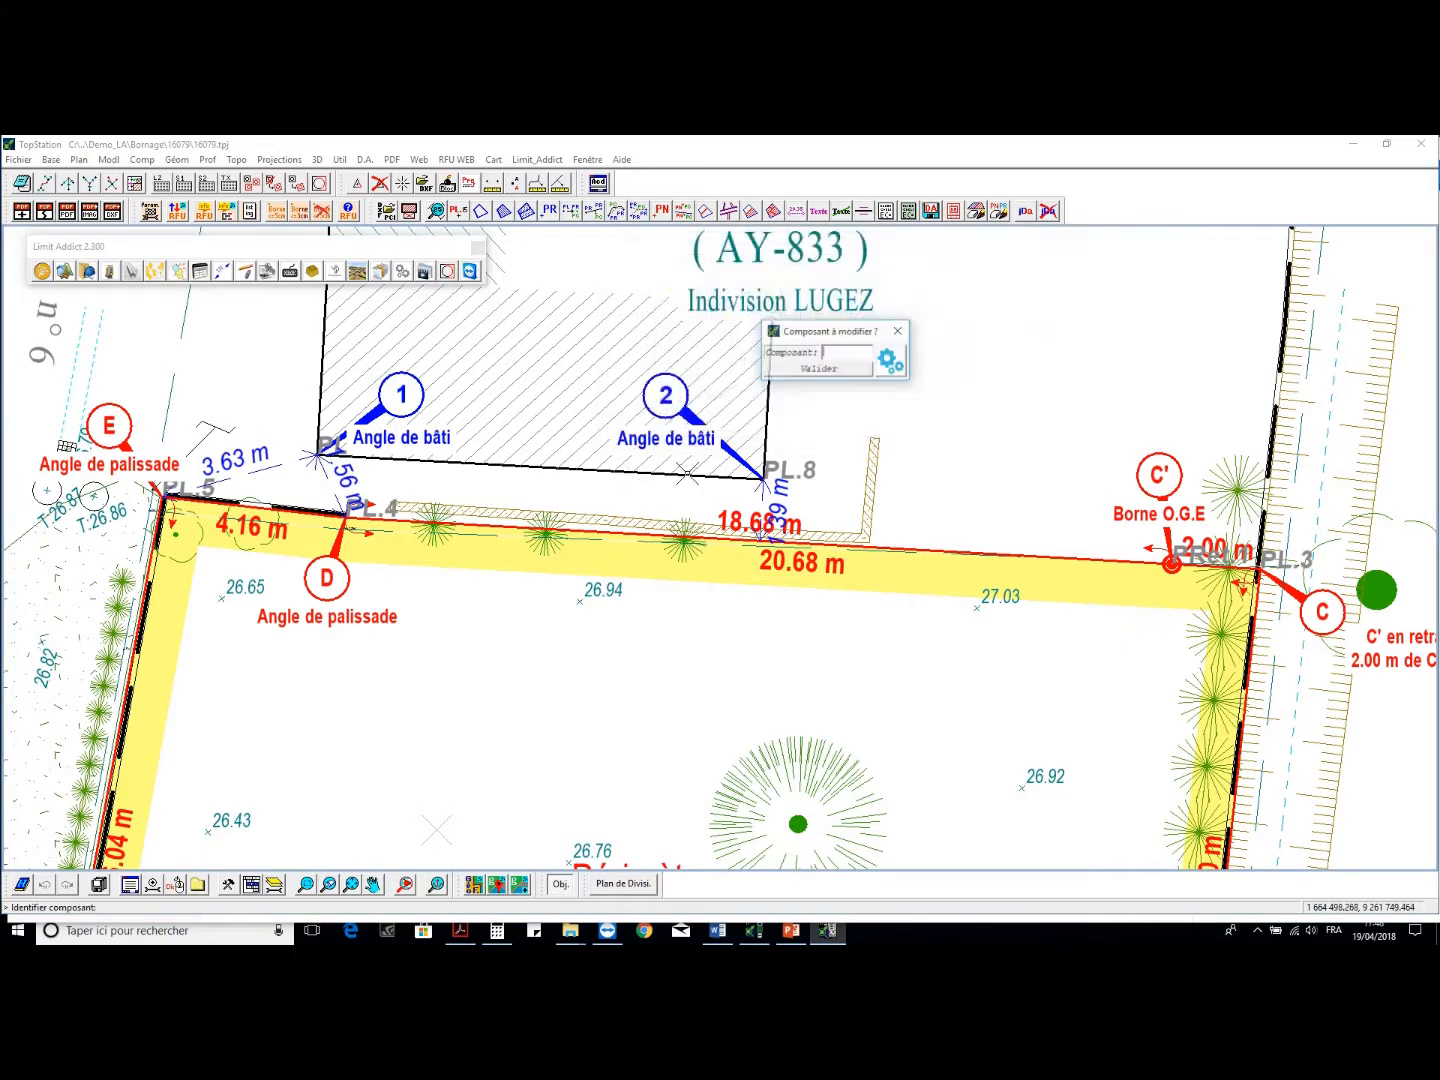
left_click(785, 489)
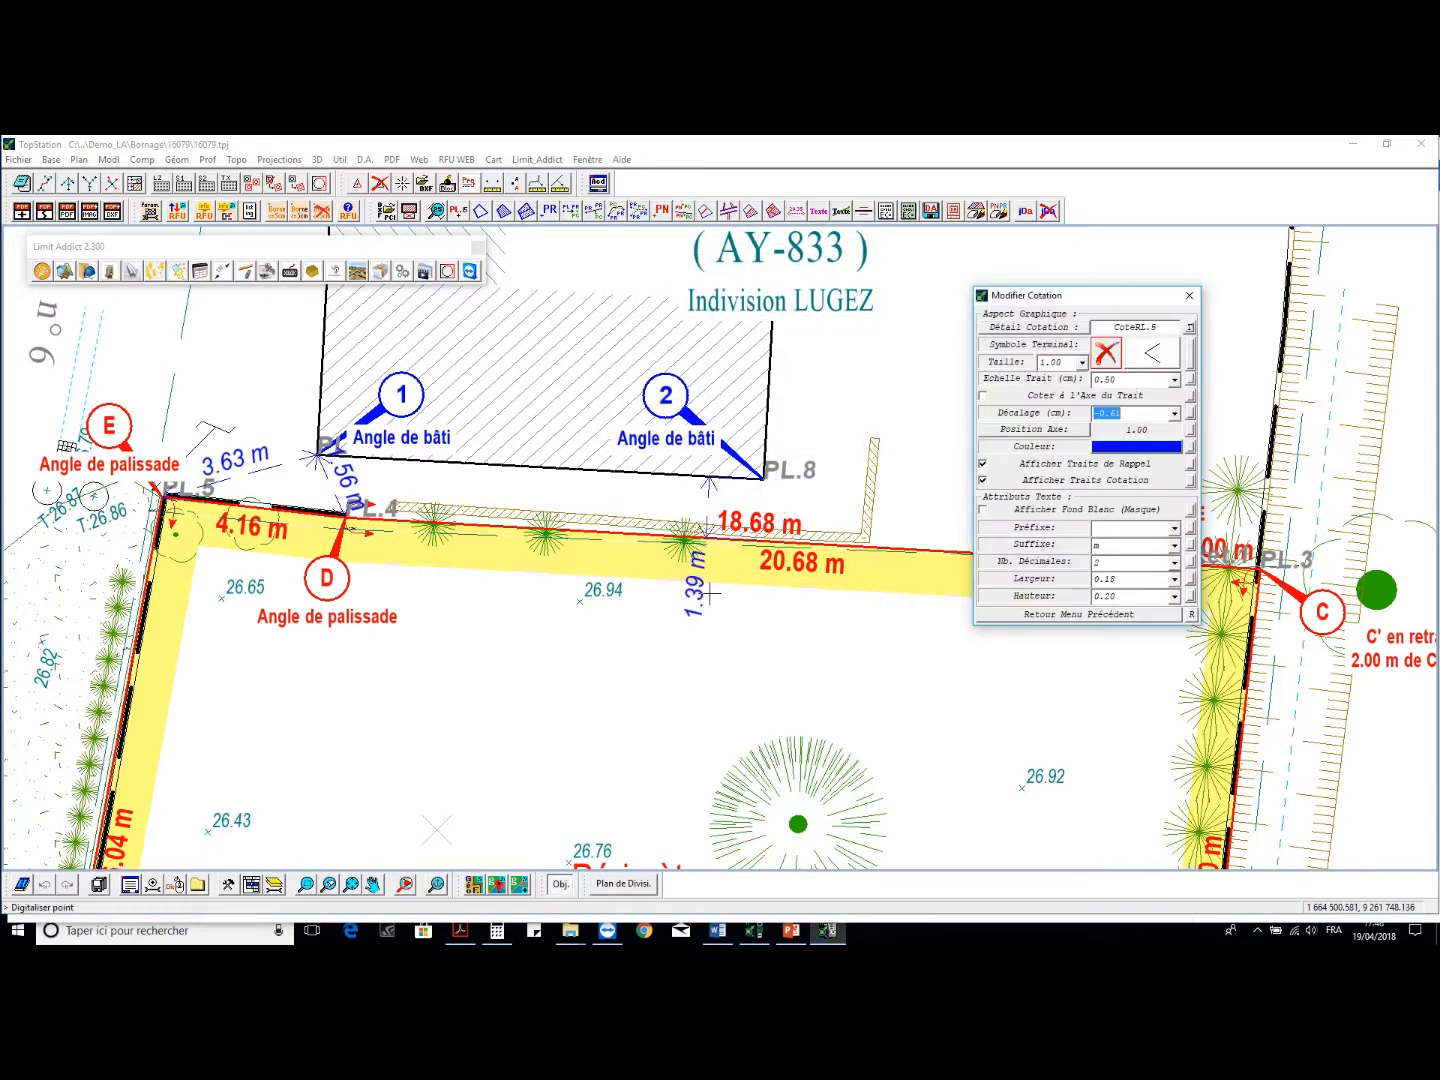
left_click(1152, 356)
left_click(569, 406)
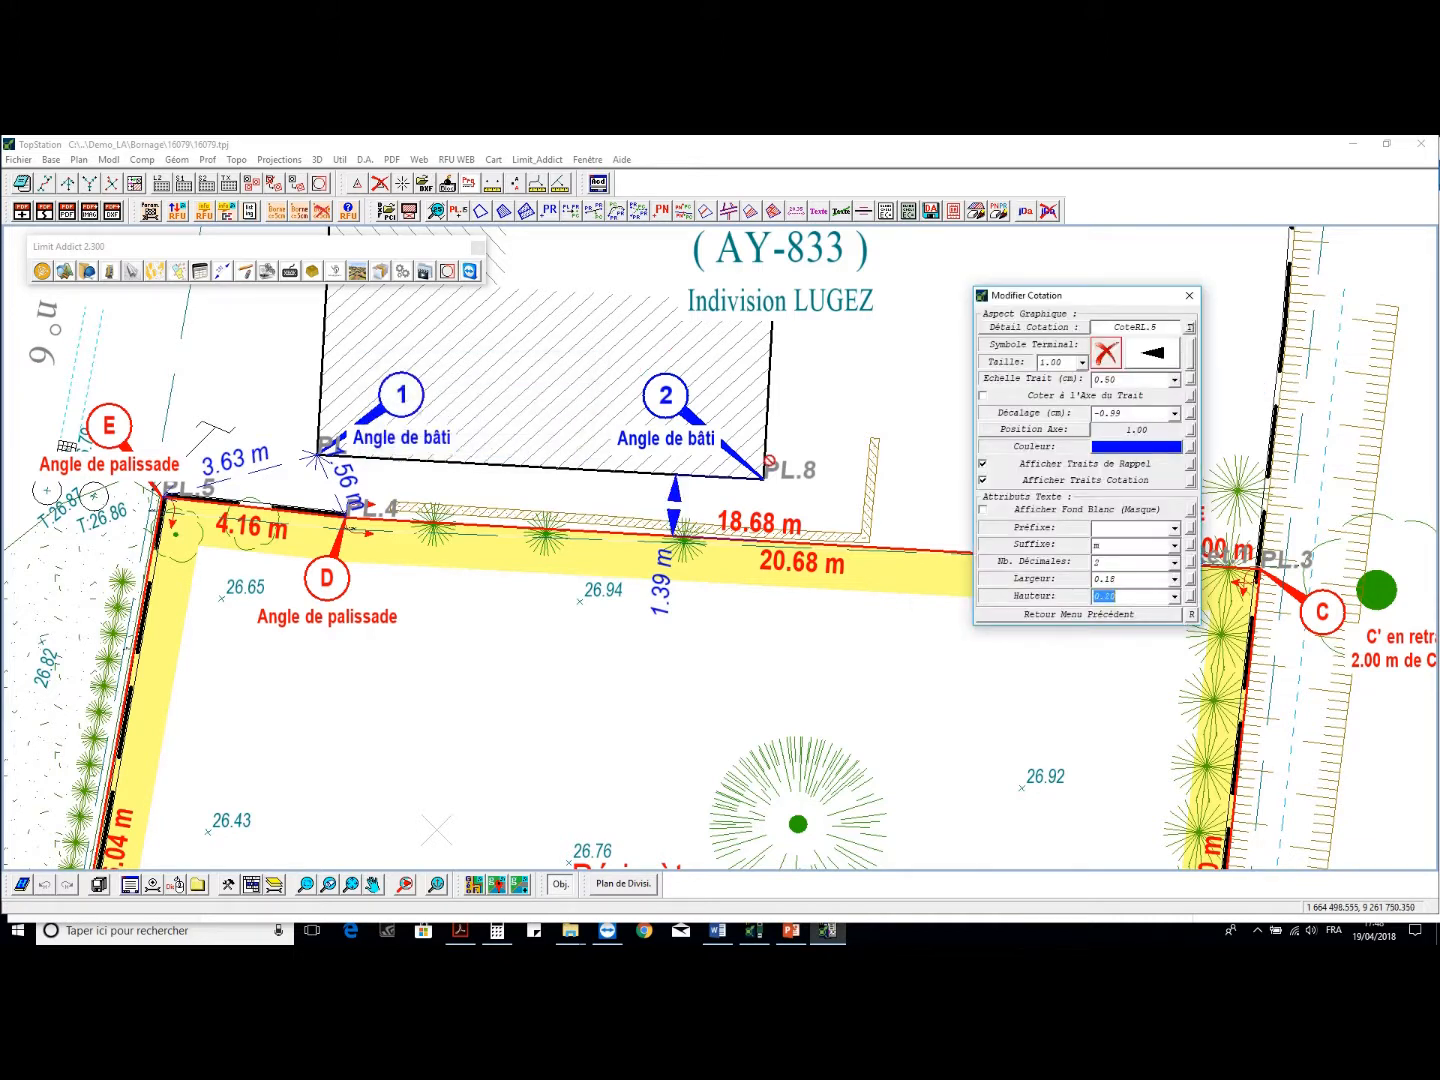
key("Tab")
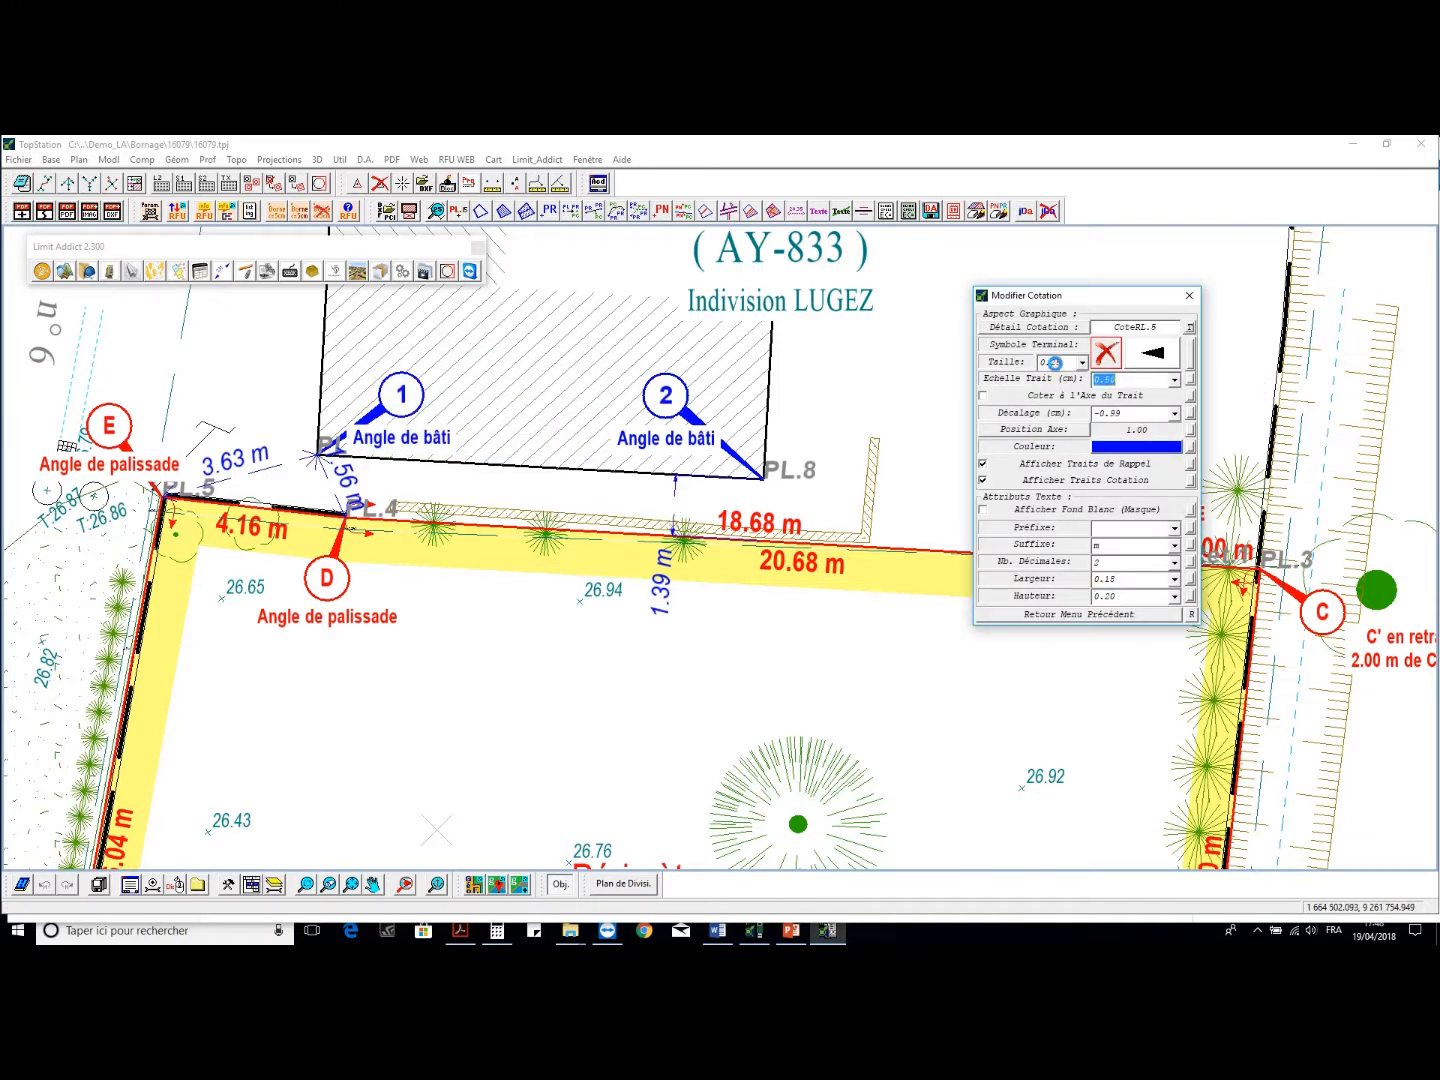
right_click(813, 492)
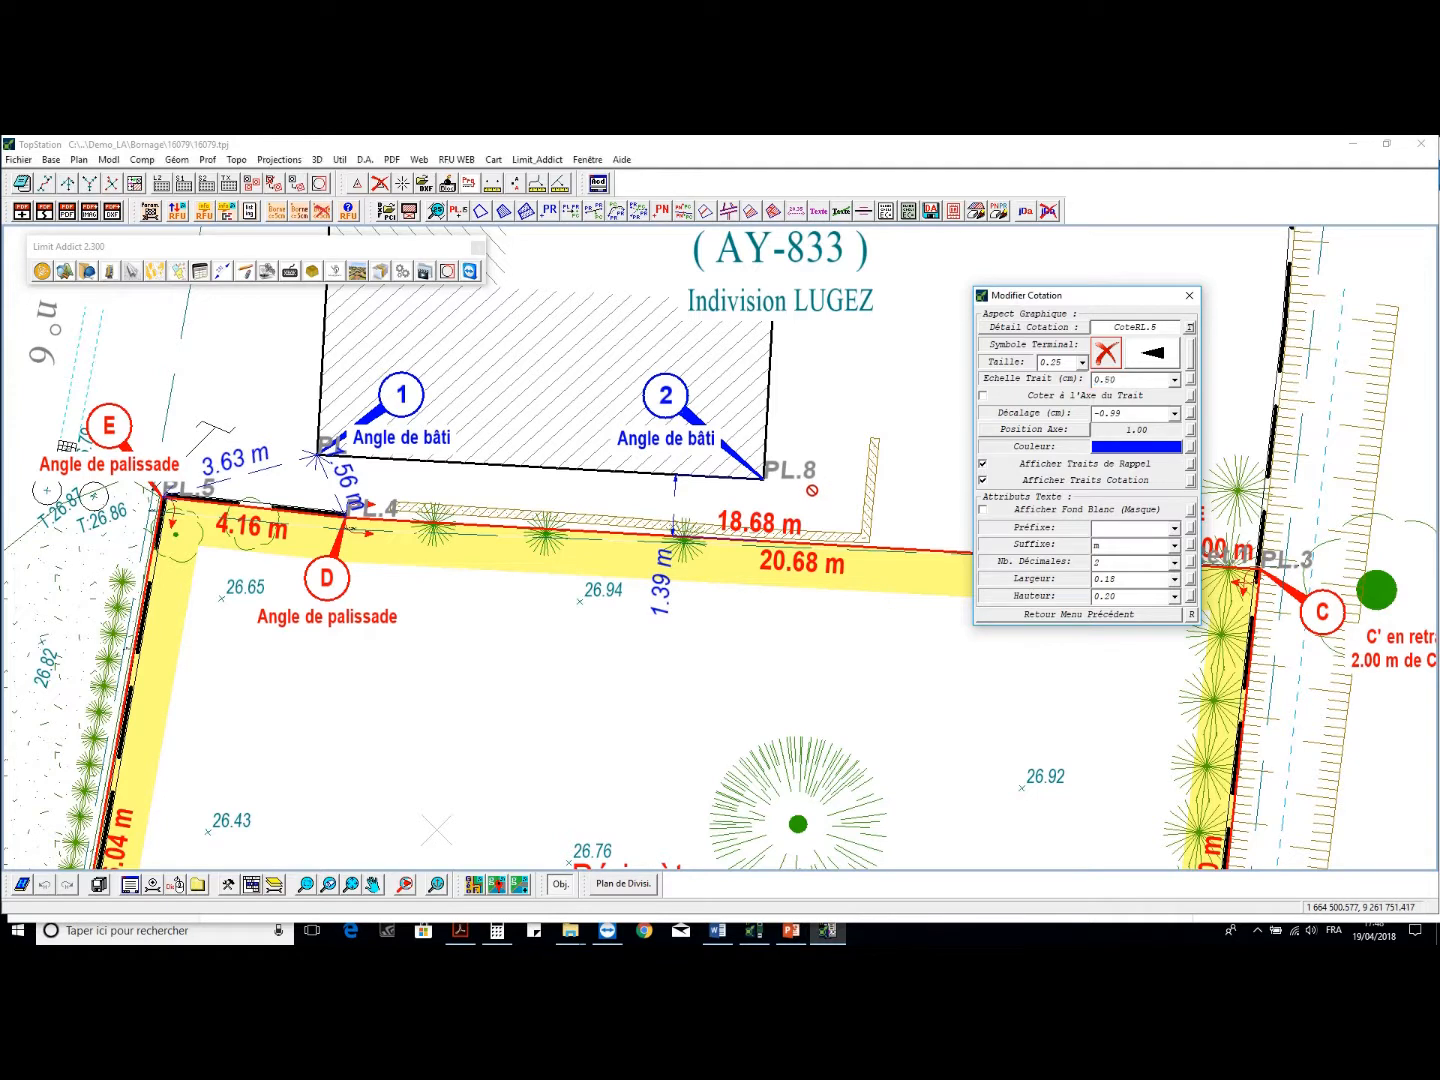
left_click(839, 514)
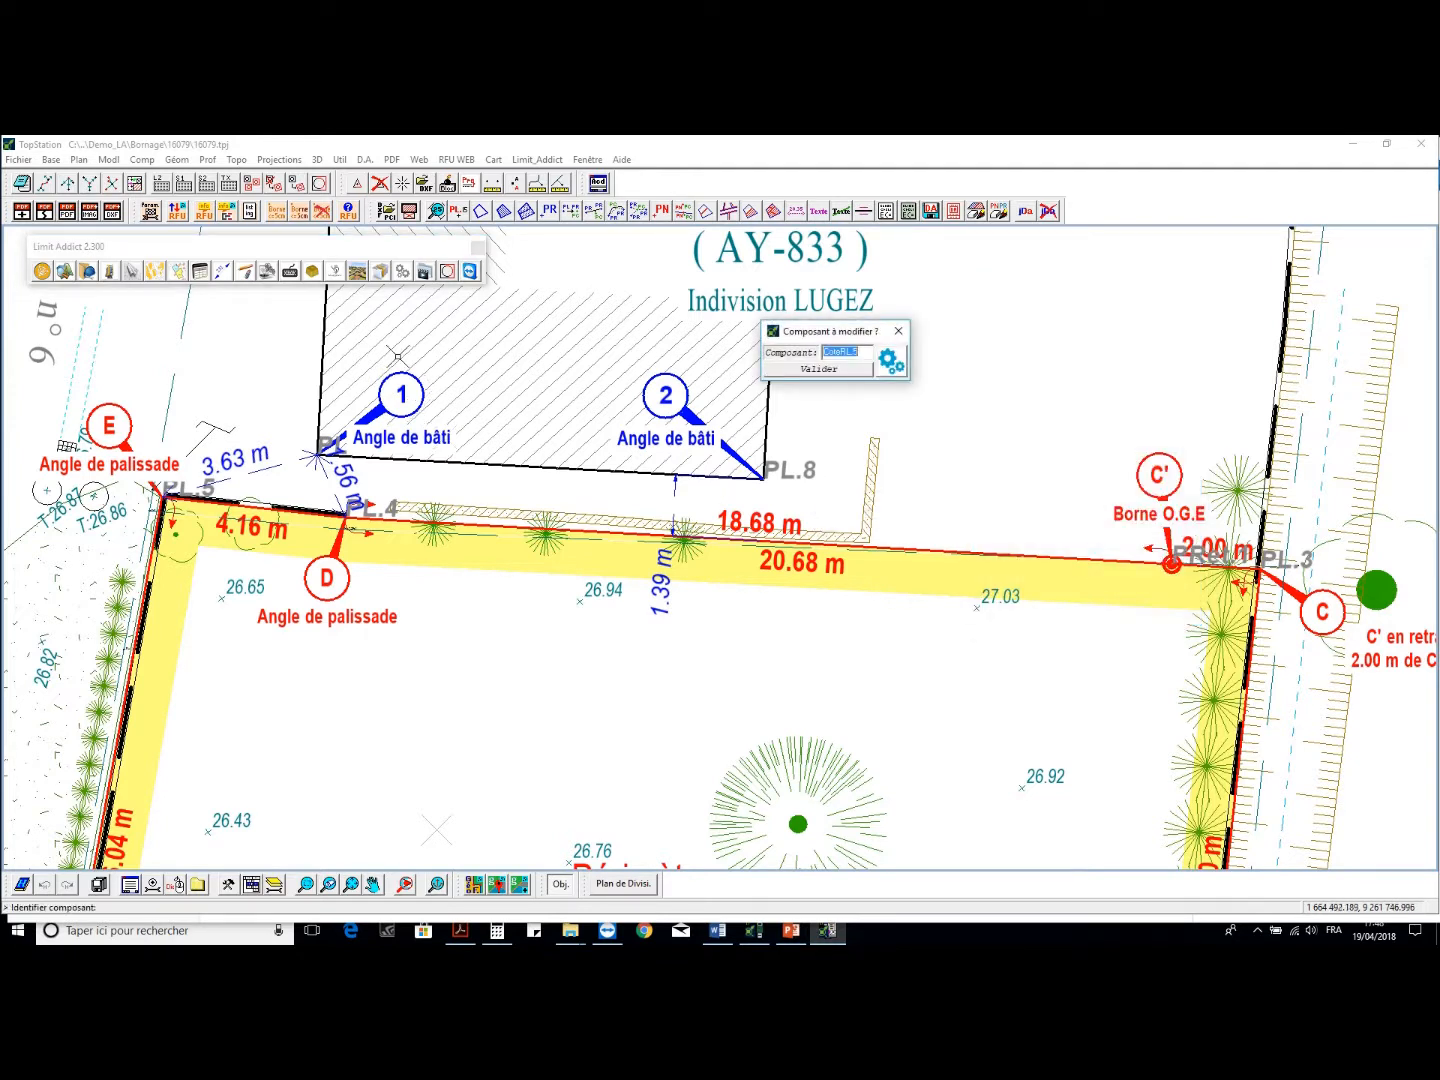
Create Plan Minute dimensions with cumulative distances on the base line E to B, projecting PL.1, PL.4 and CadPnt.2675 onto it
left_click(222, 271)
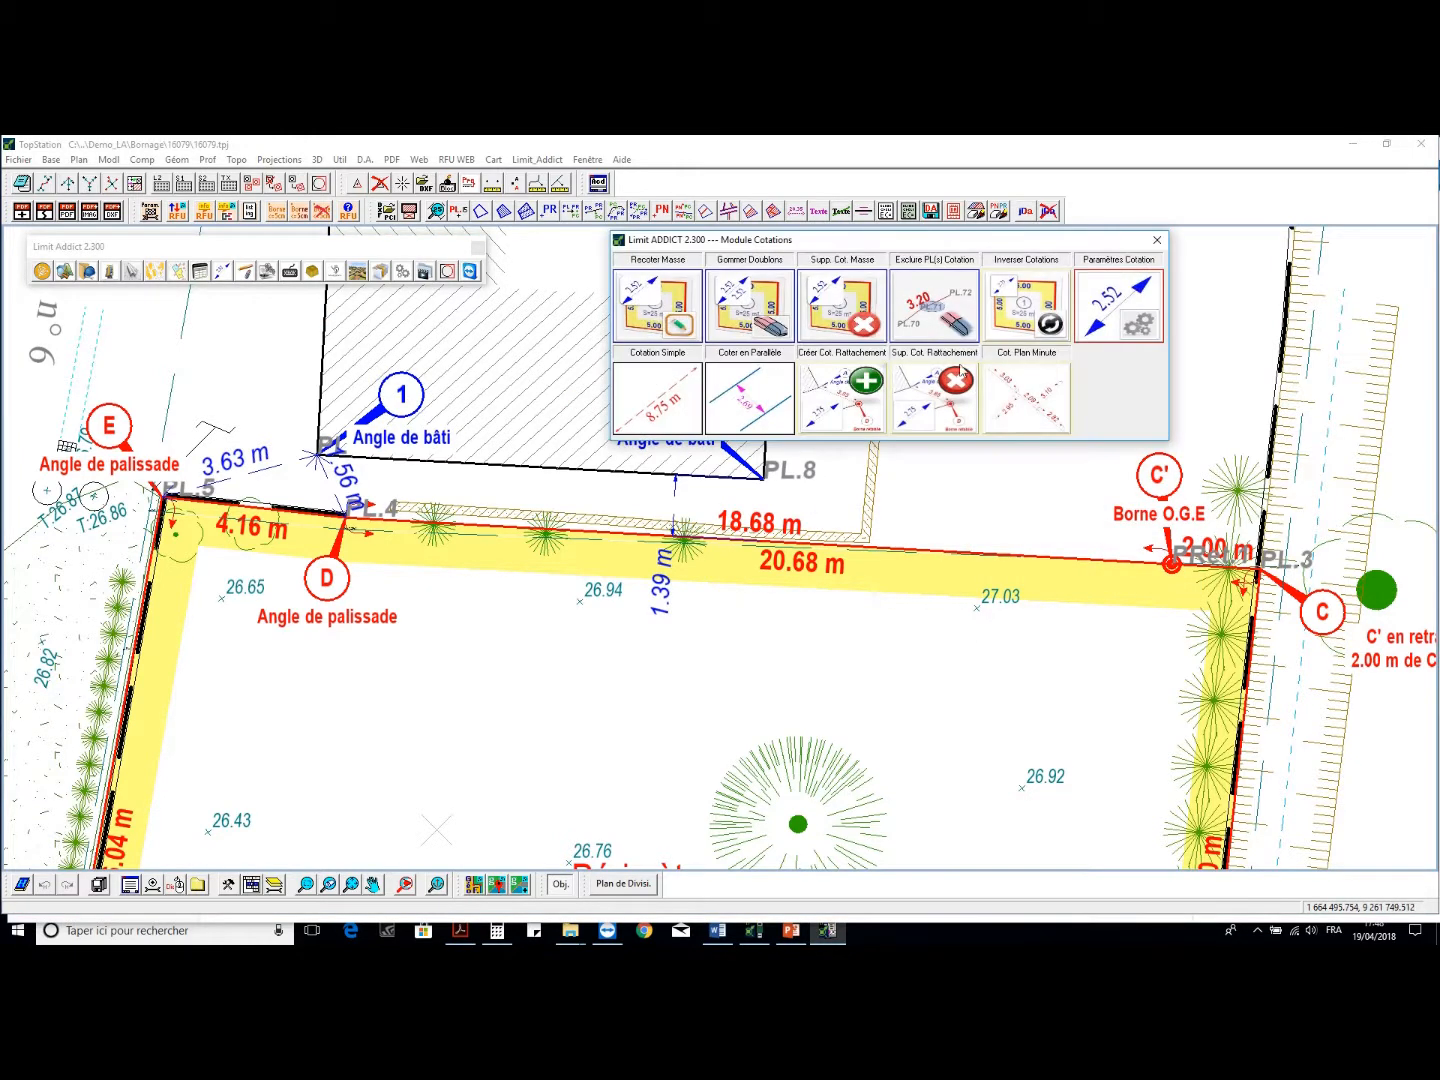
left_click(1030, 396)
left_click(1085, 398)
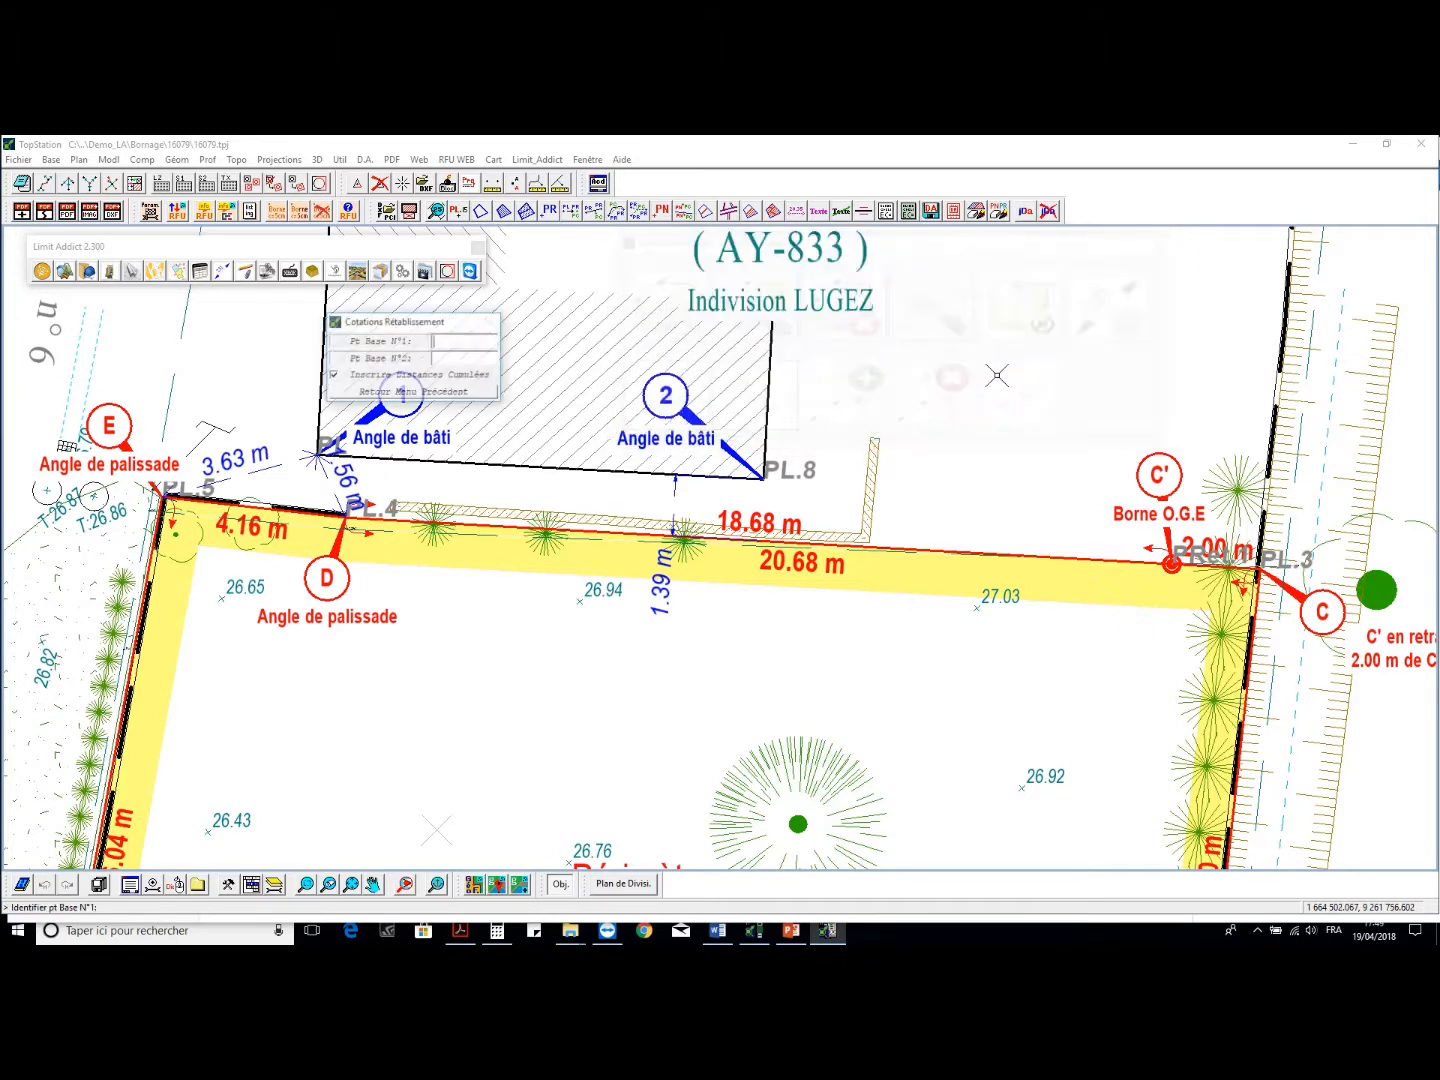
left_click(414, 452)
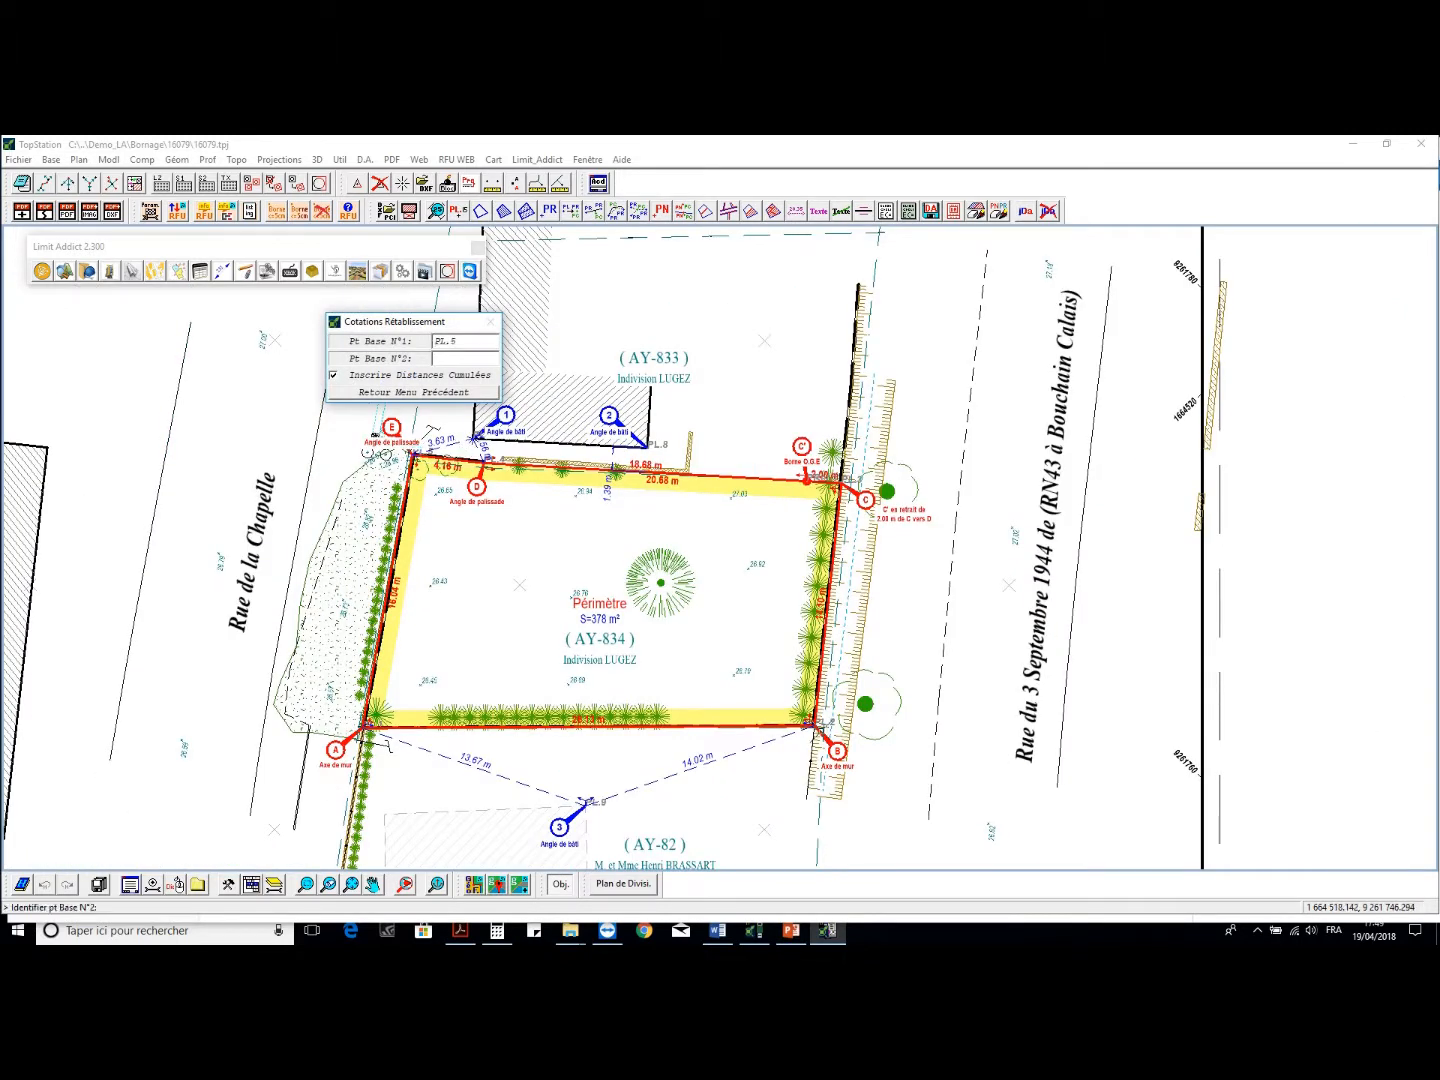
left_click(818, 722)
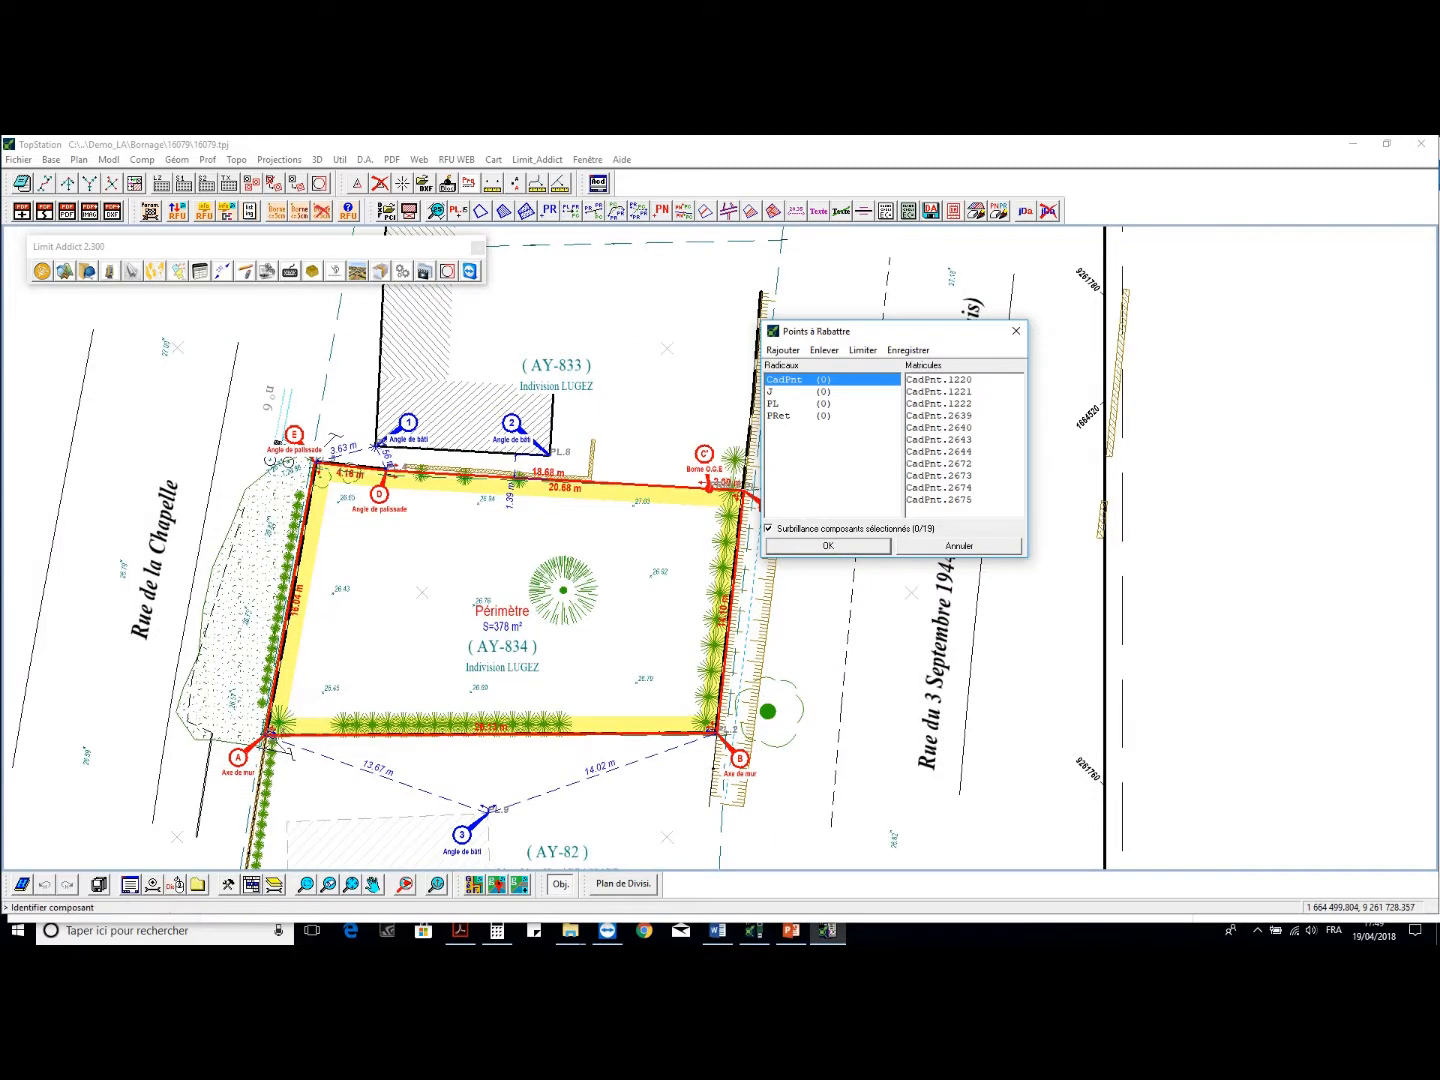
left_click(284, 734)
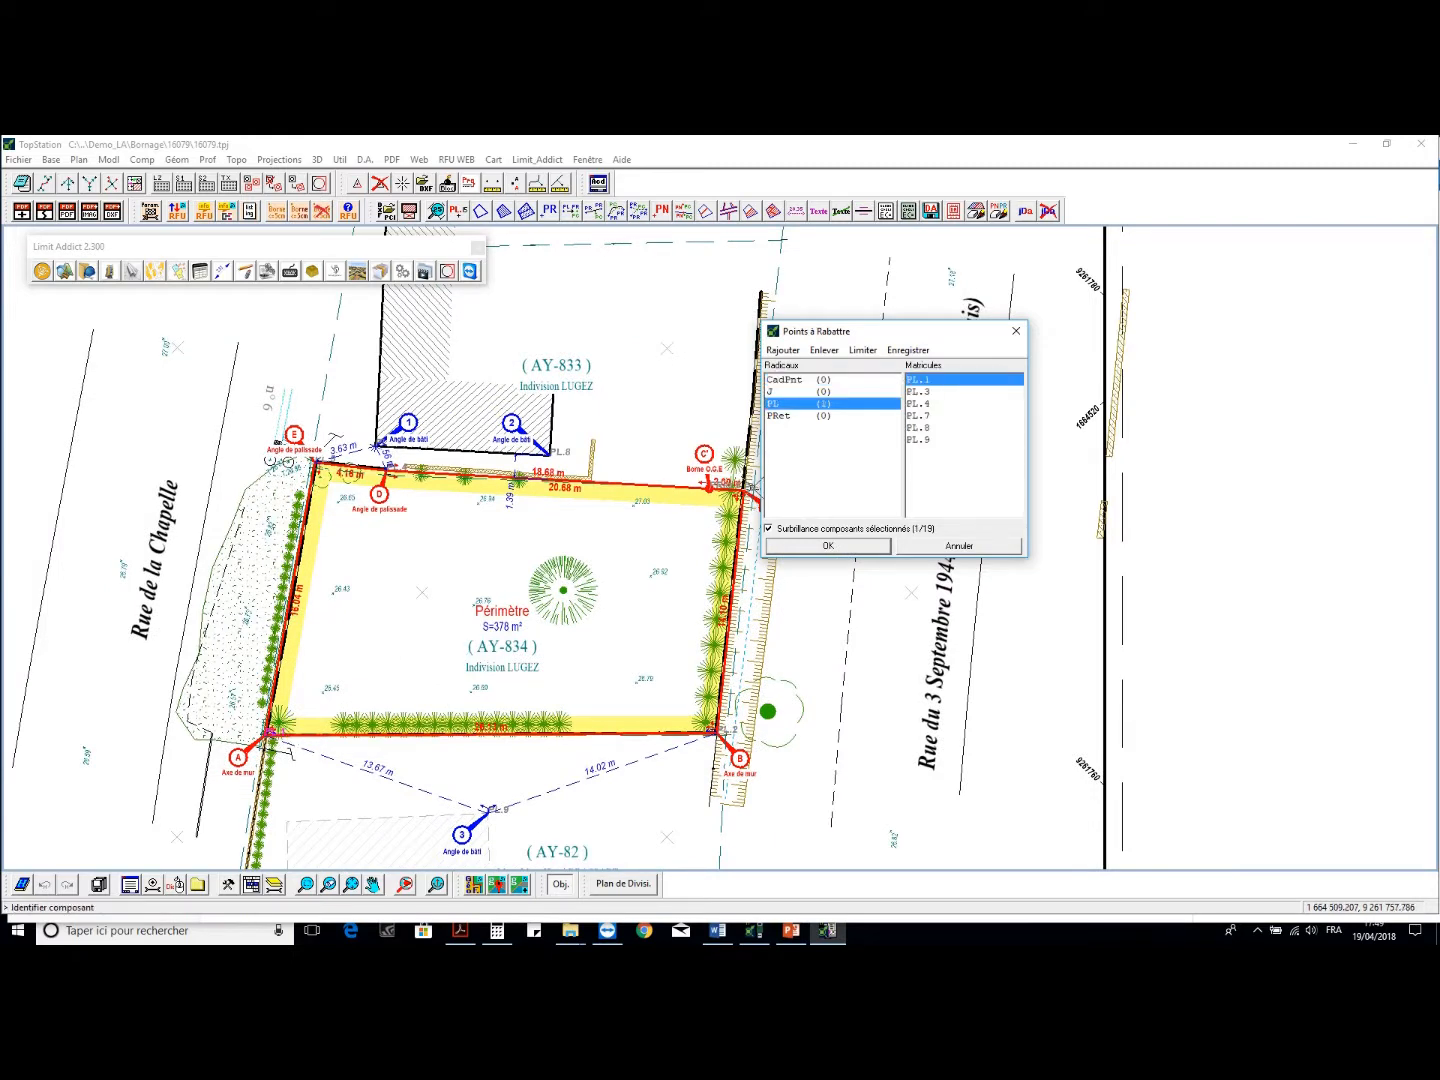
left_click(632, 487)
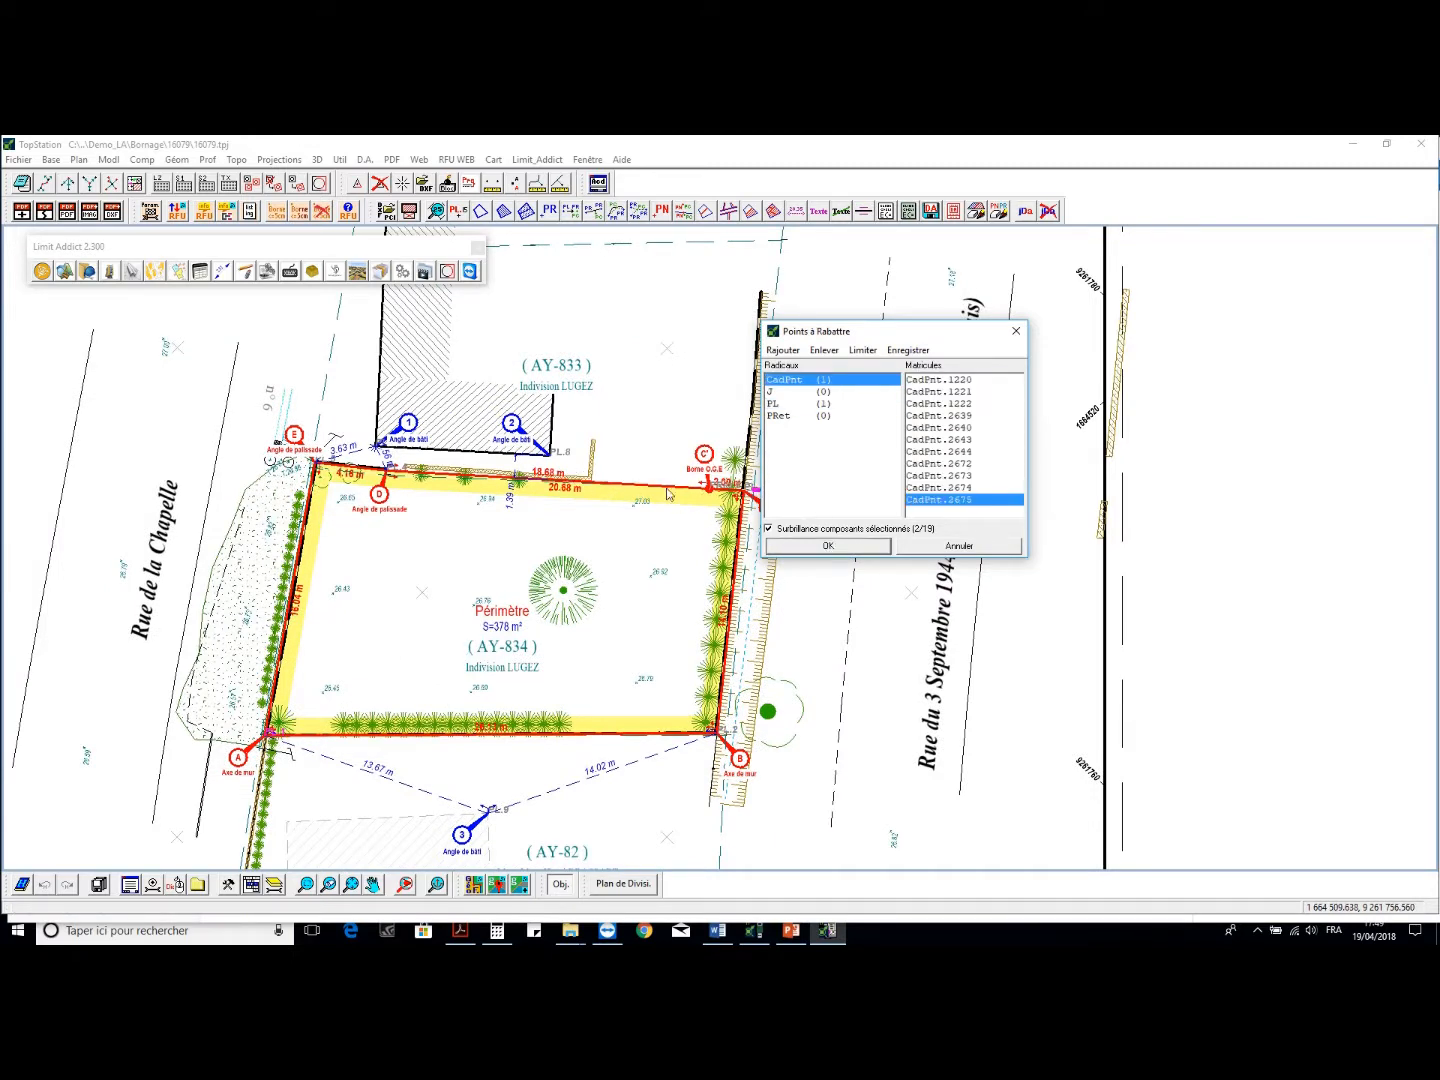
left_click(816, 547)
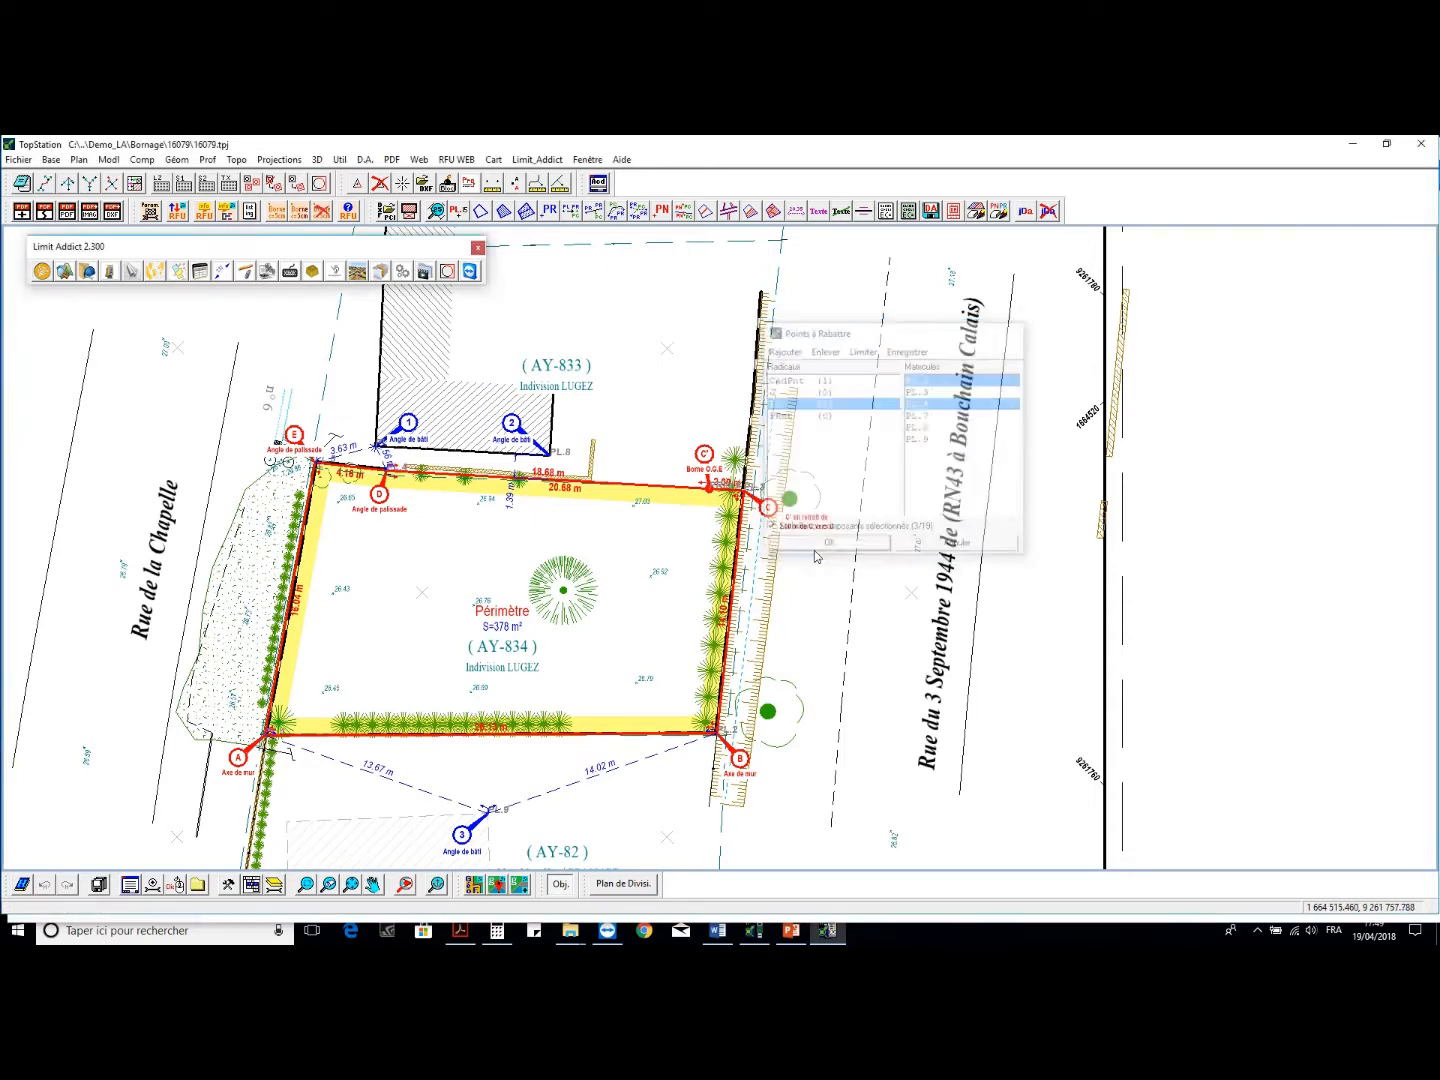
scroll(371, 490, "up", 3)
left_click(350, 392)
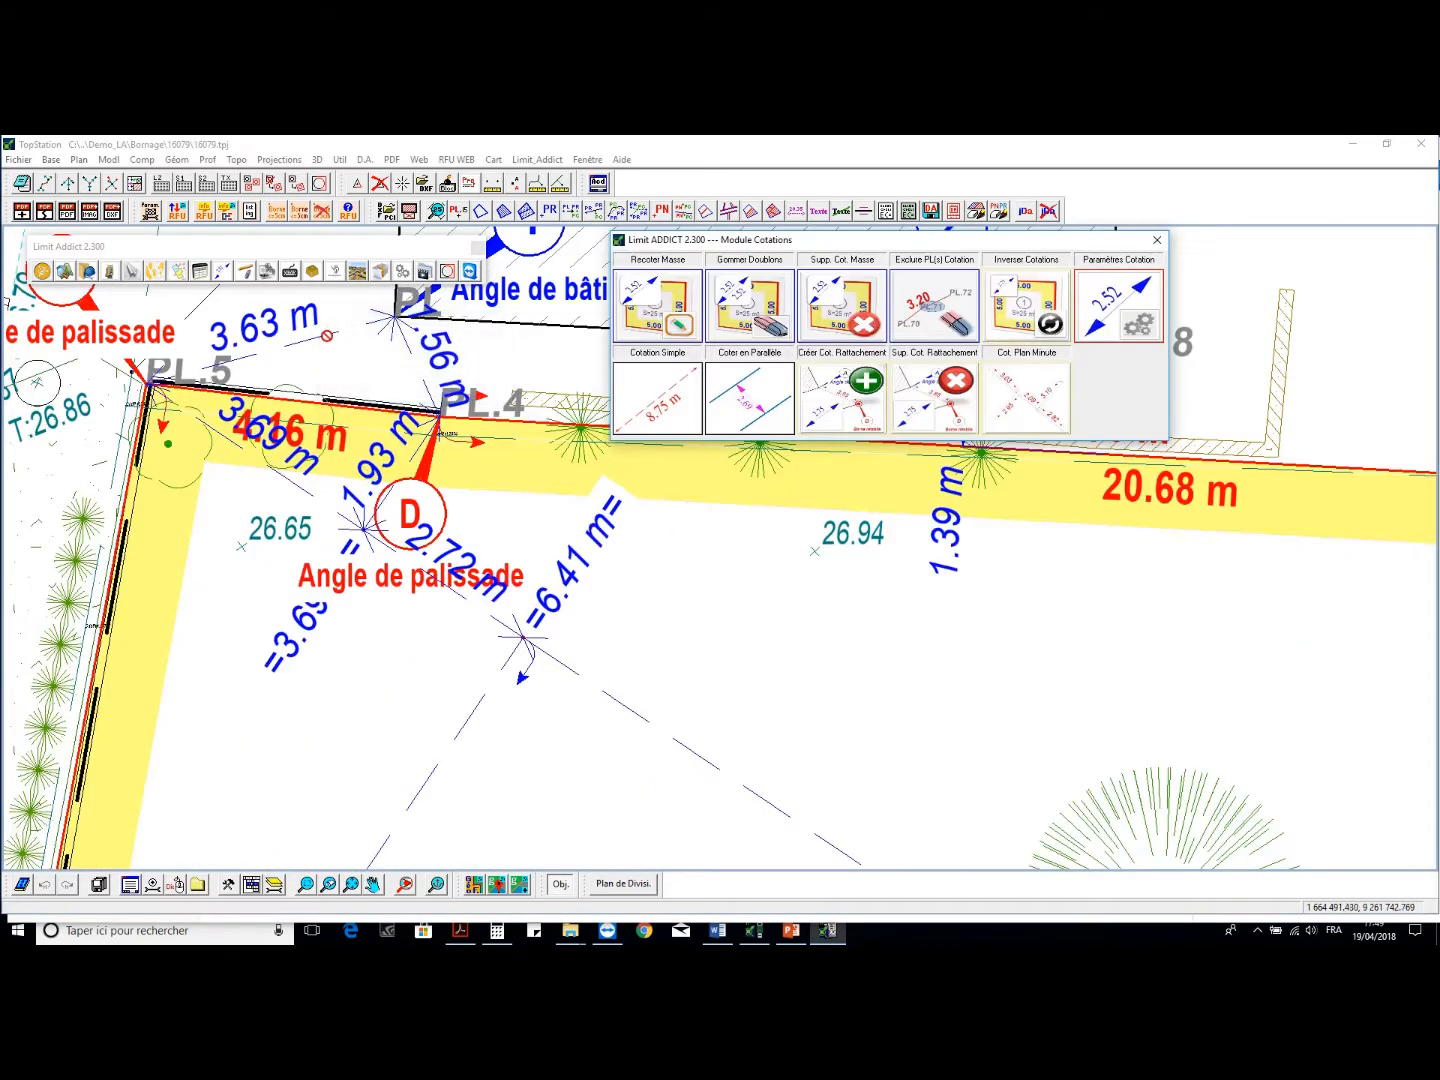
Shift the 3.69 m base-line dimension near vertex E inward, clear of the 4.16 m boundary dimension
left_click(453, 270)
left_click(309, 458)
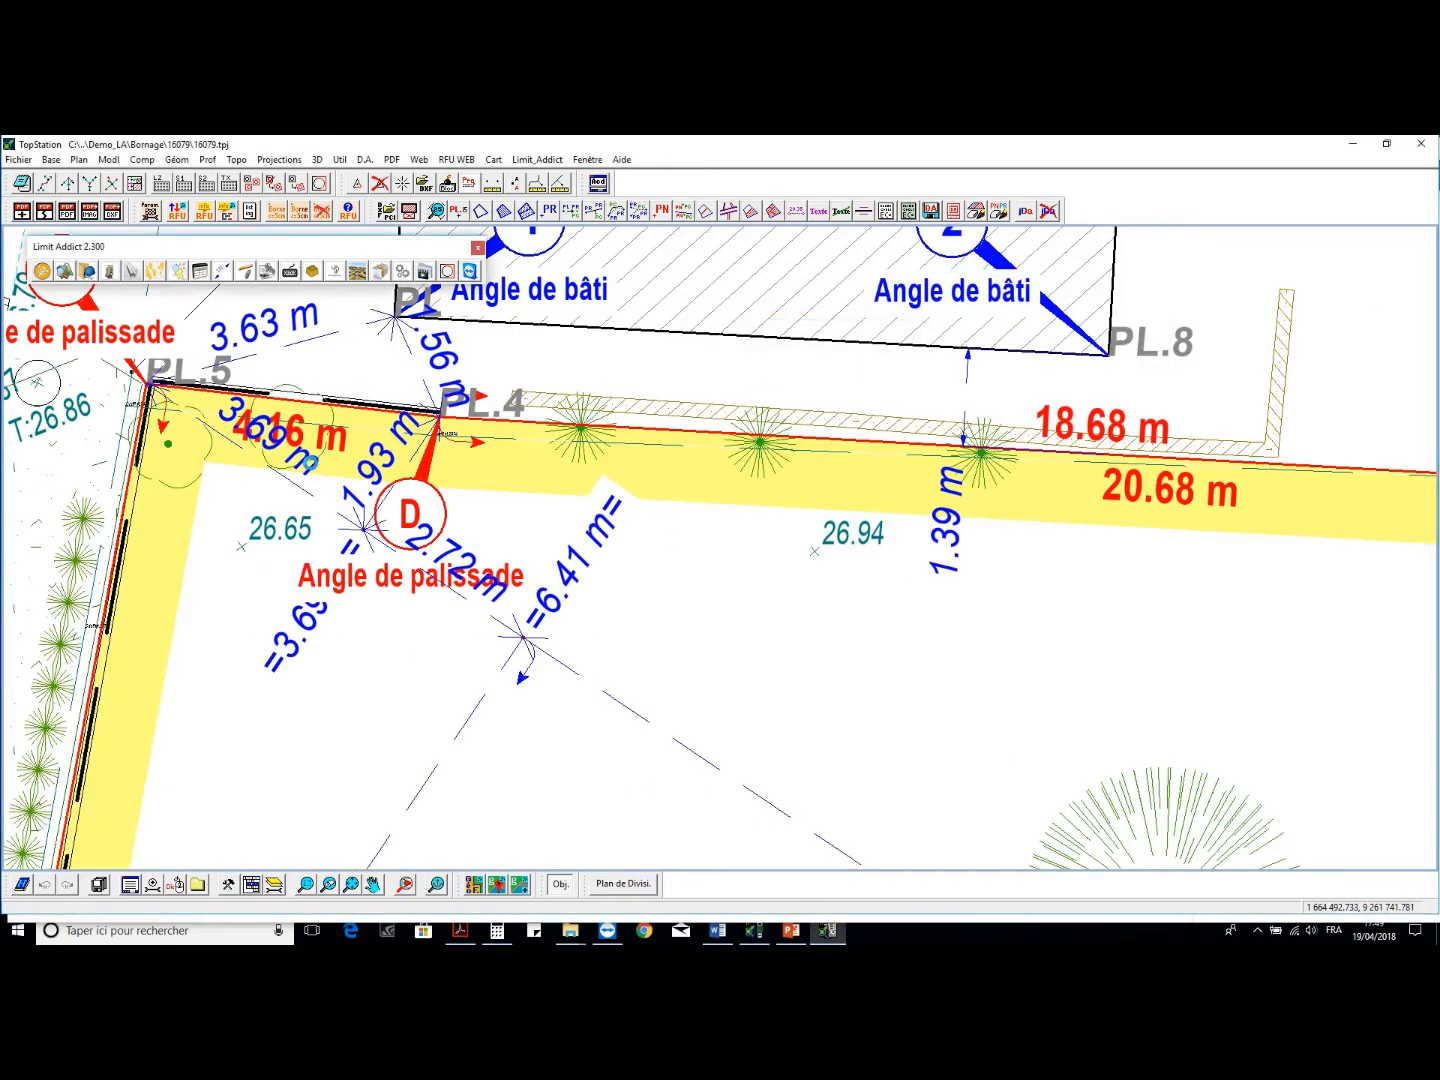
left_click(447, 270)
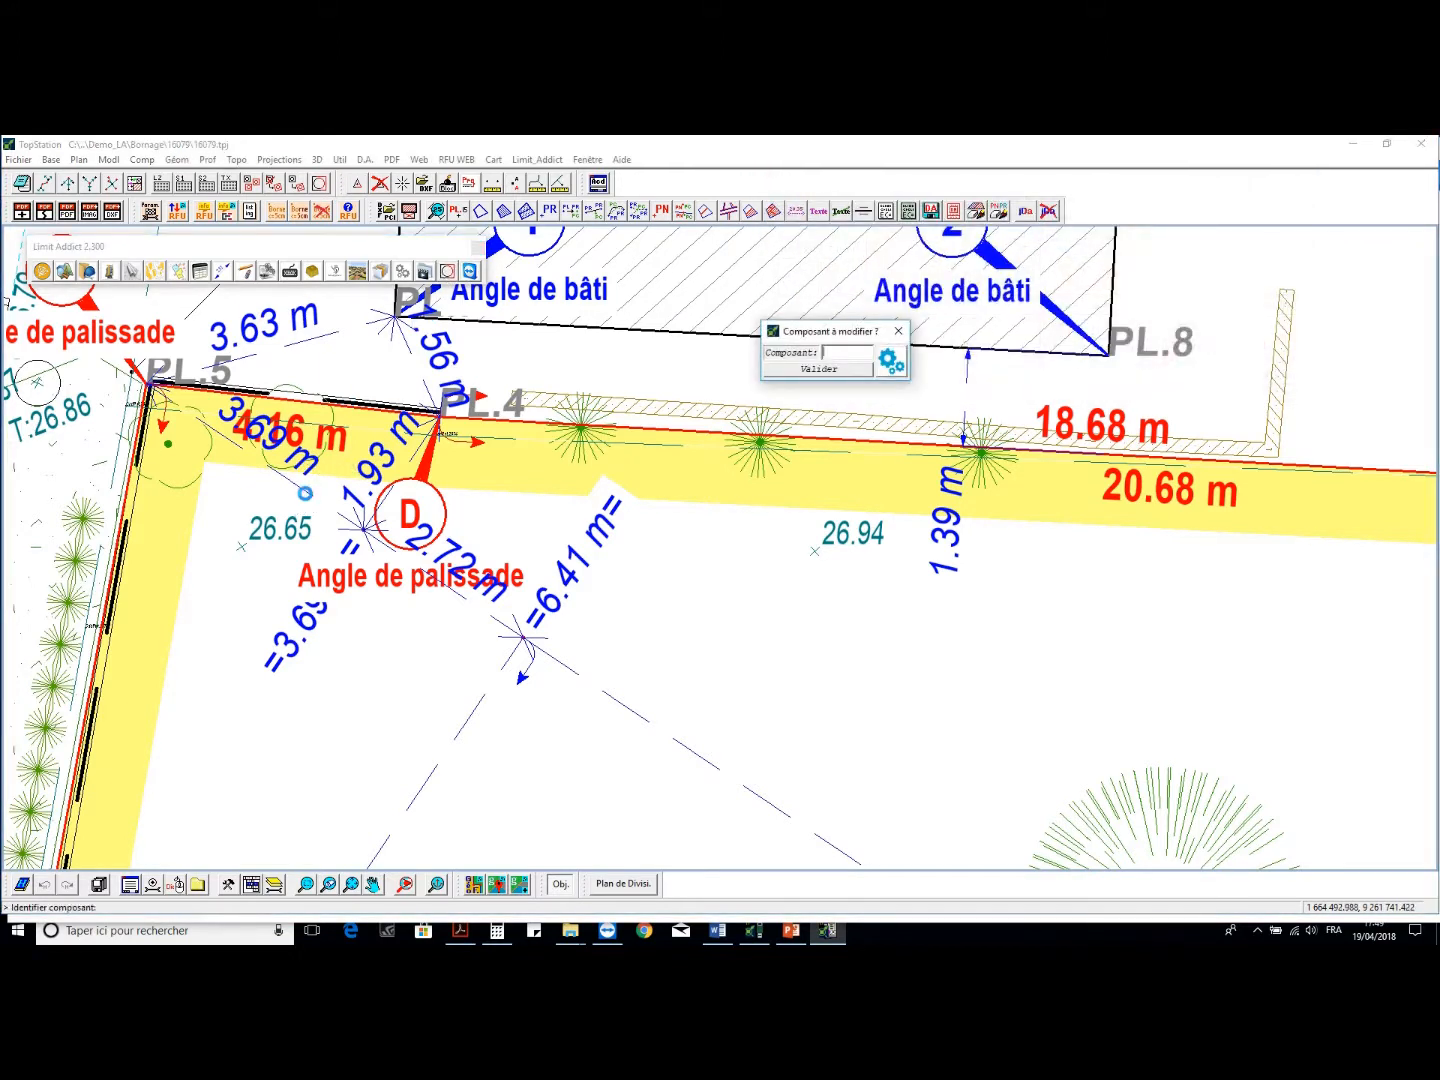
left_click(303, 495)
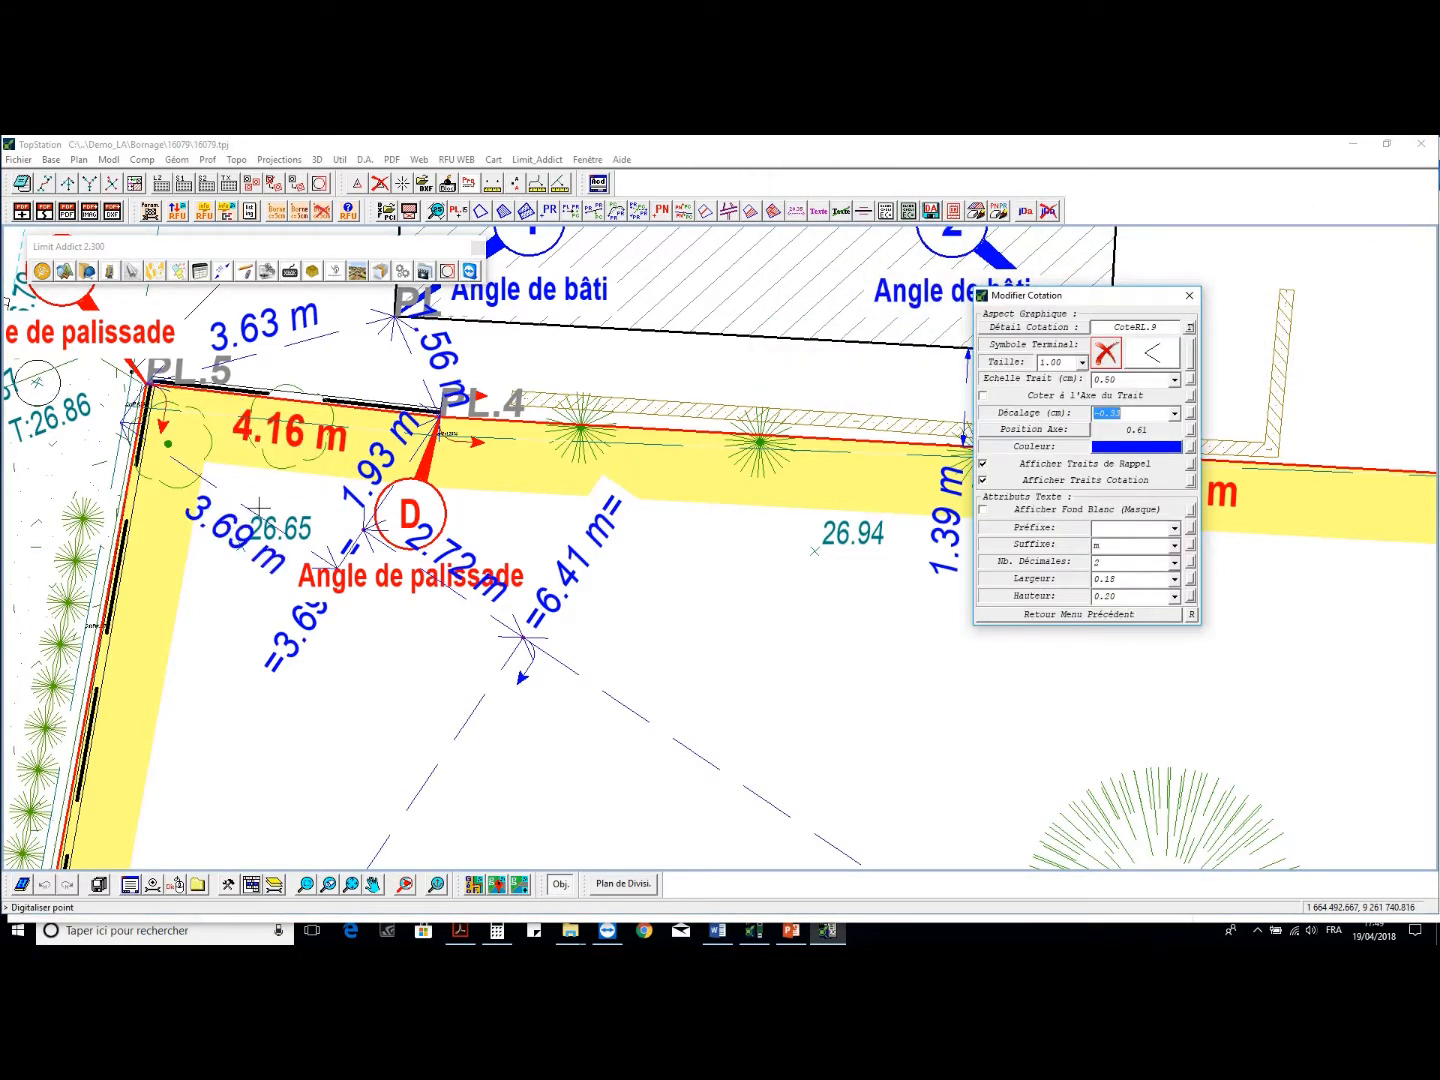
left_click(393, 570)
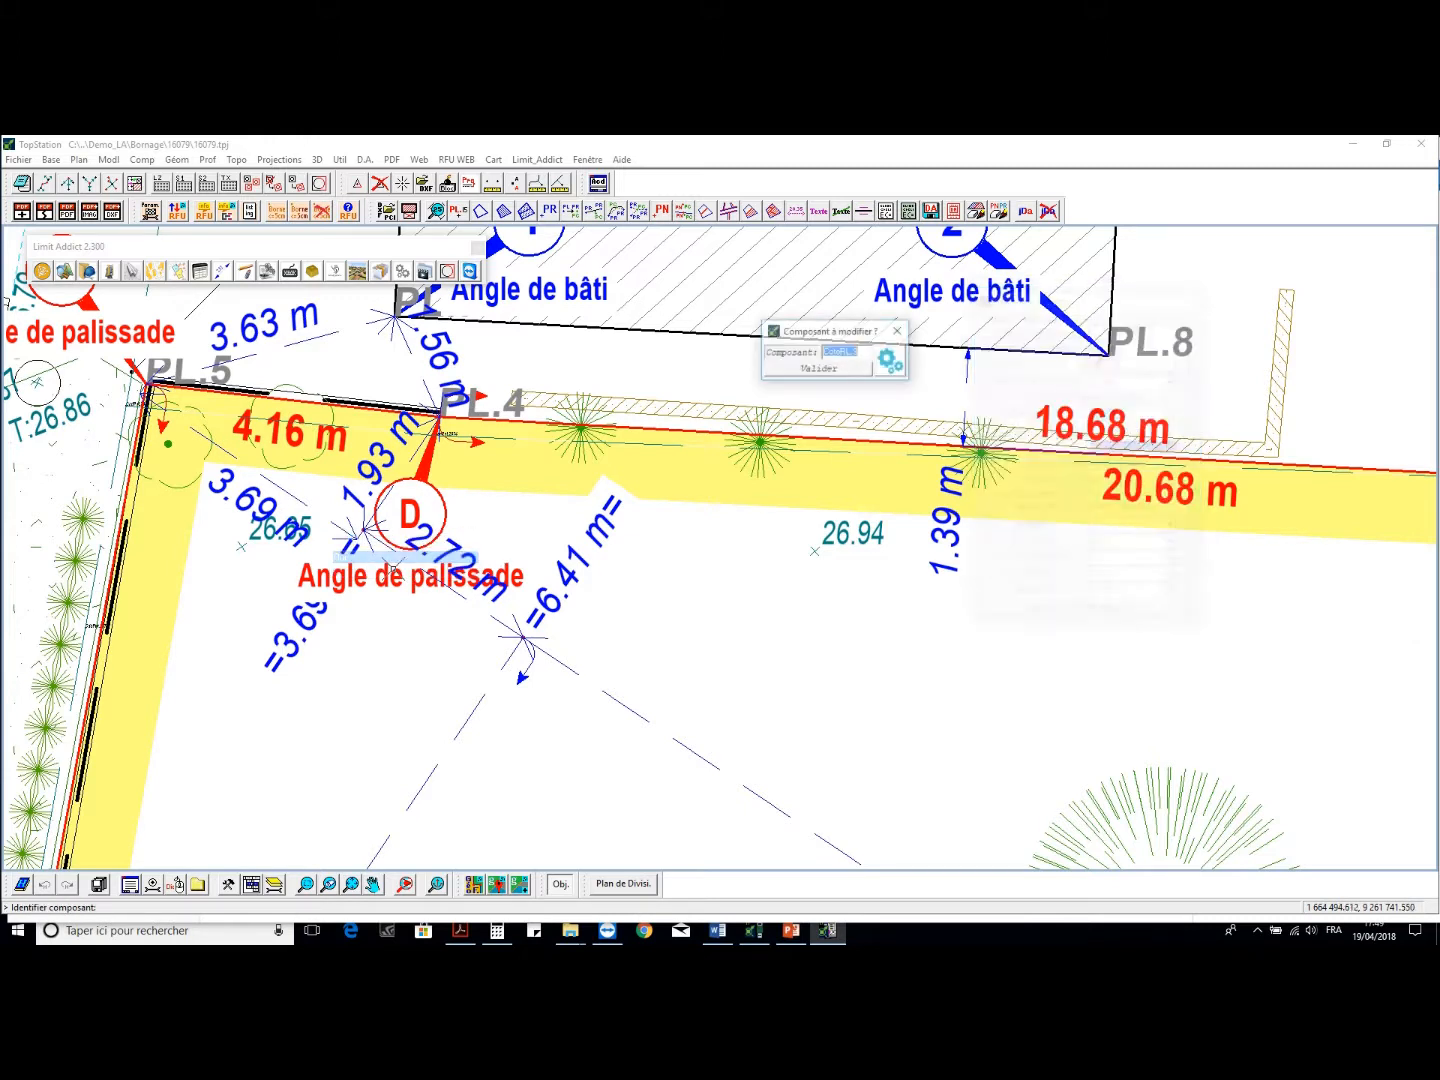
Move vertex D's bubble north of the boundary and its Angle de palissade text just to the east of it
left_click(453, 547)
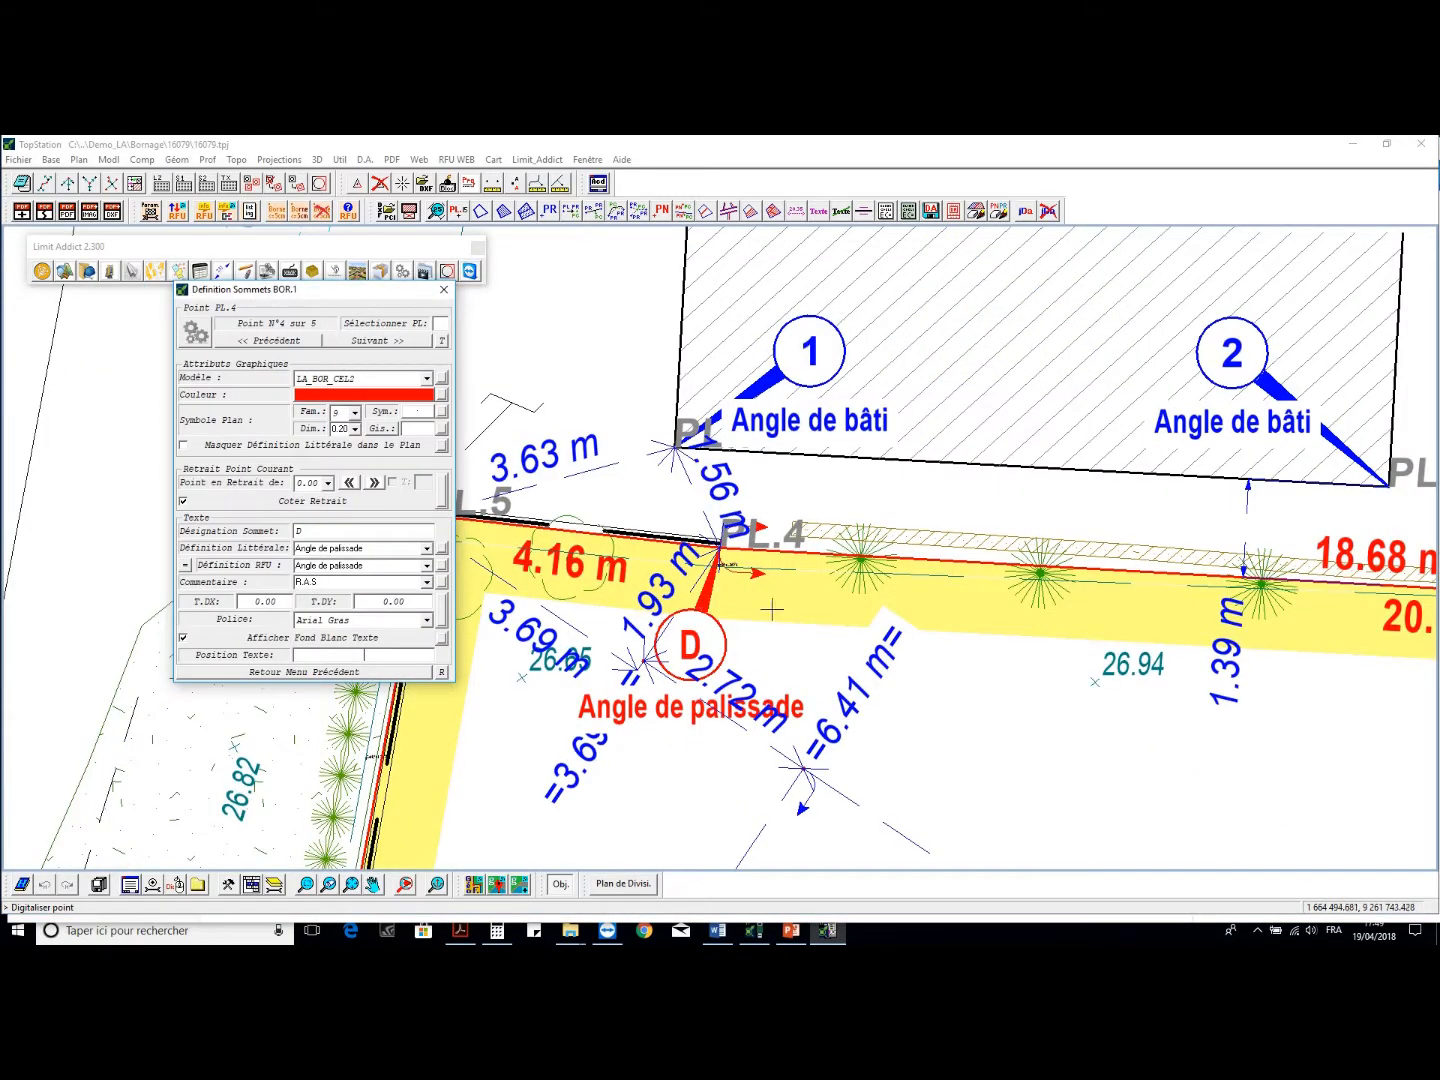
left_click(898, 464)
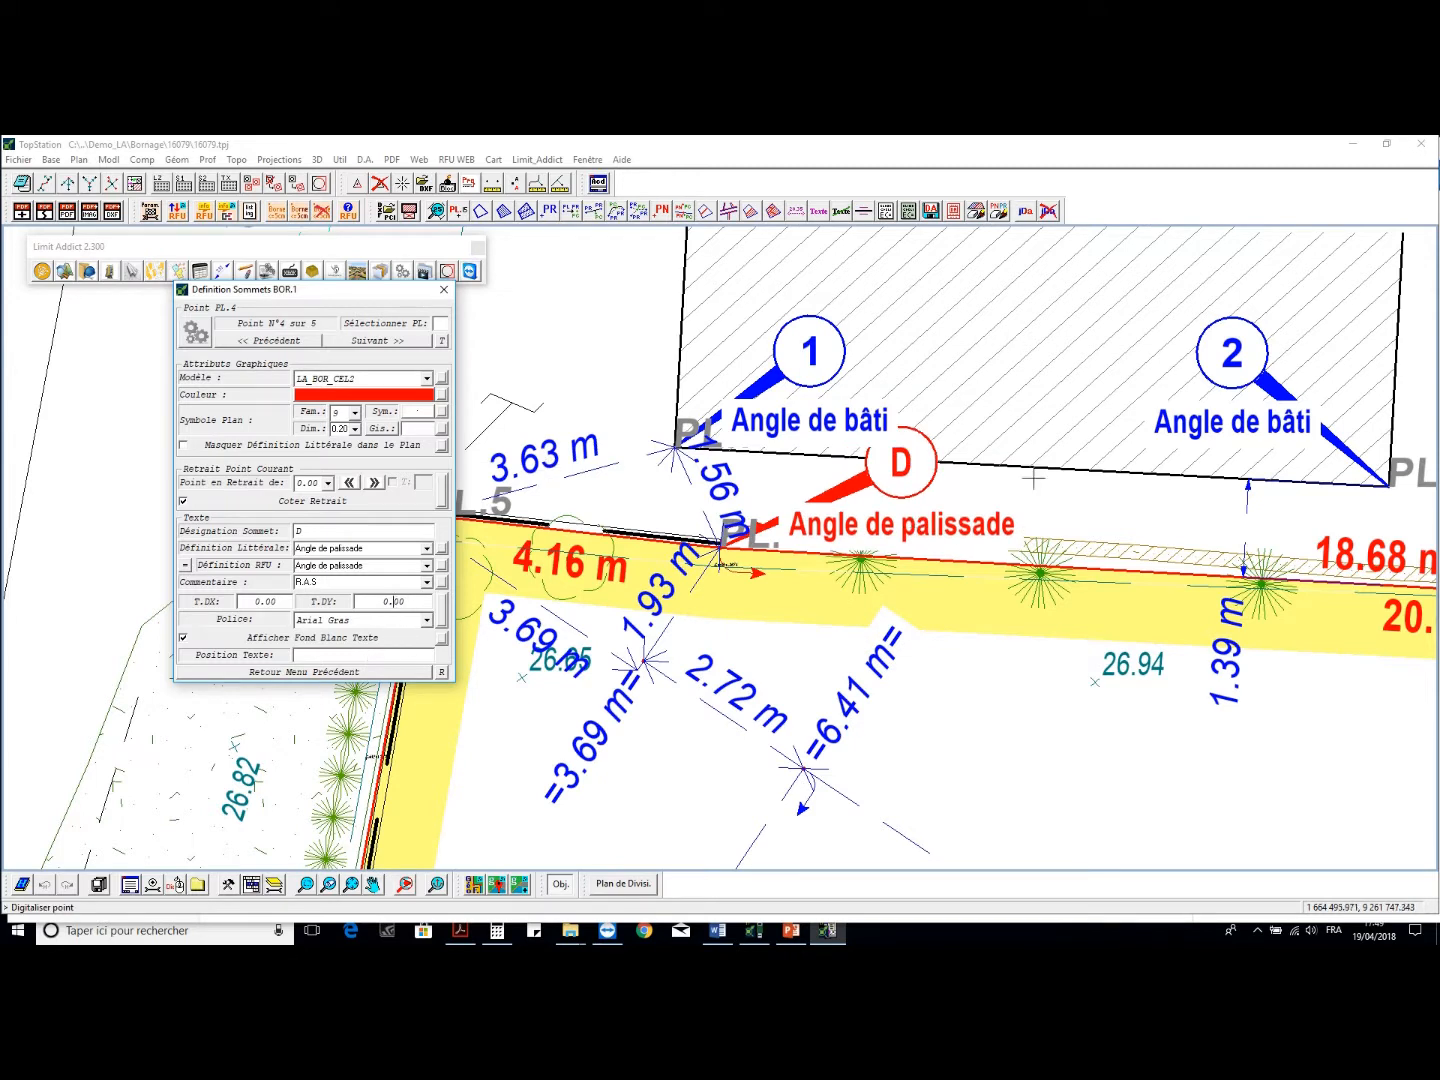
left_click(1032, 508)
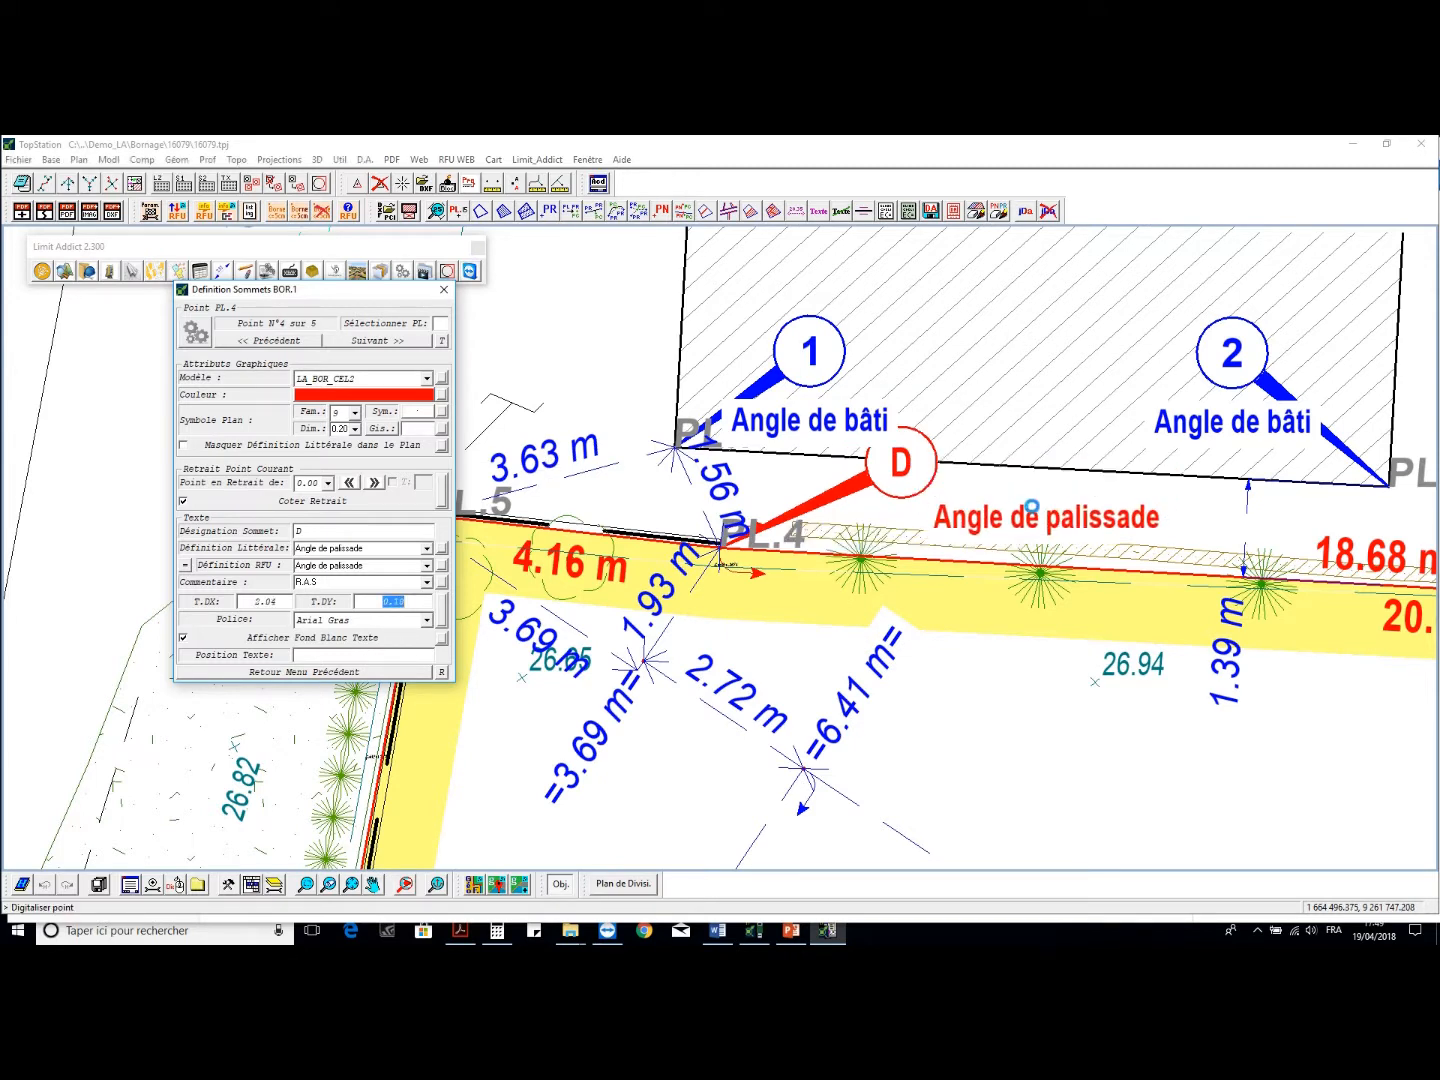
left_click(1004, 509)
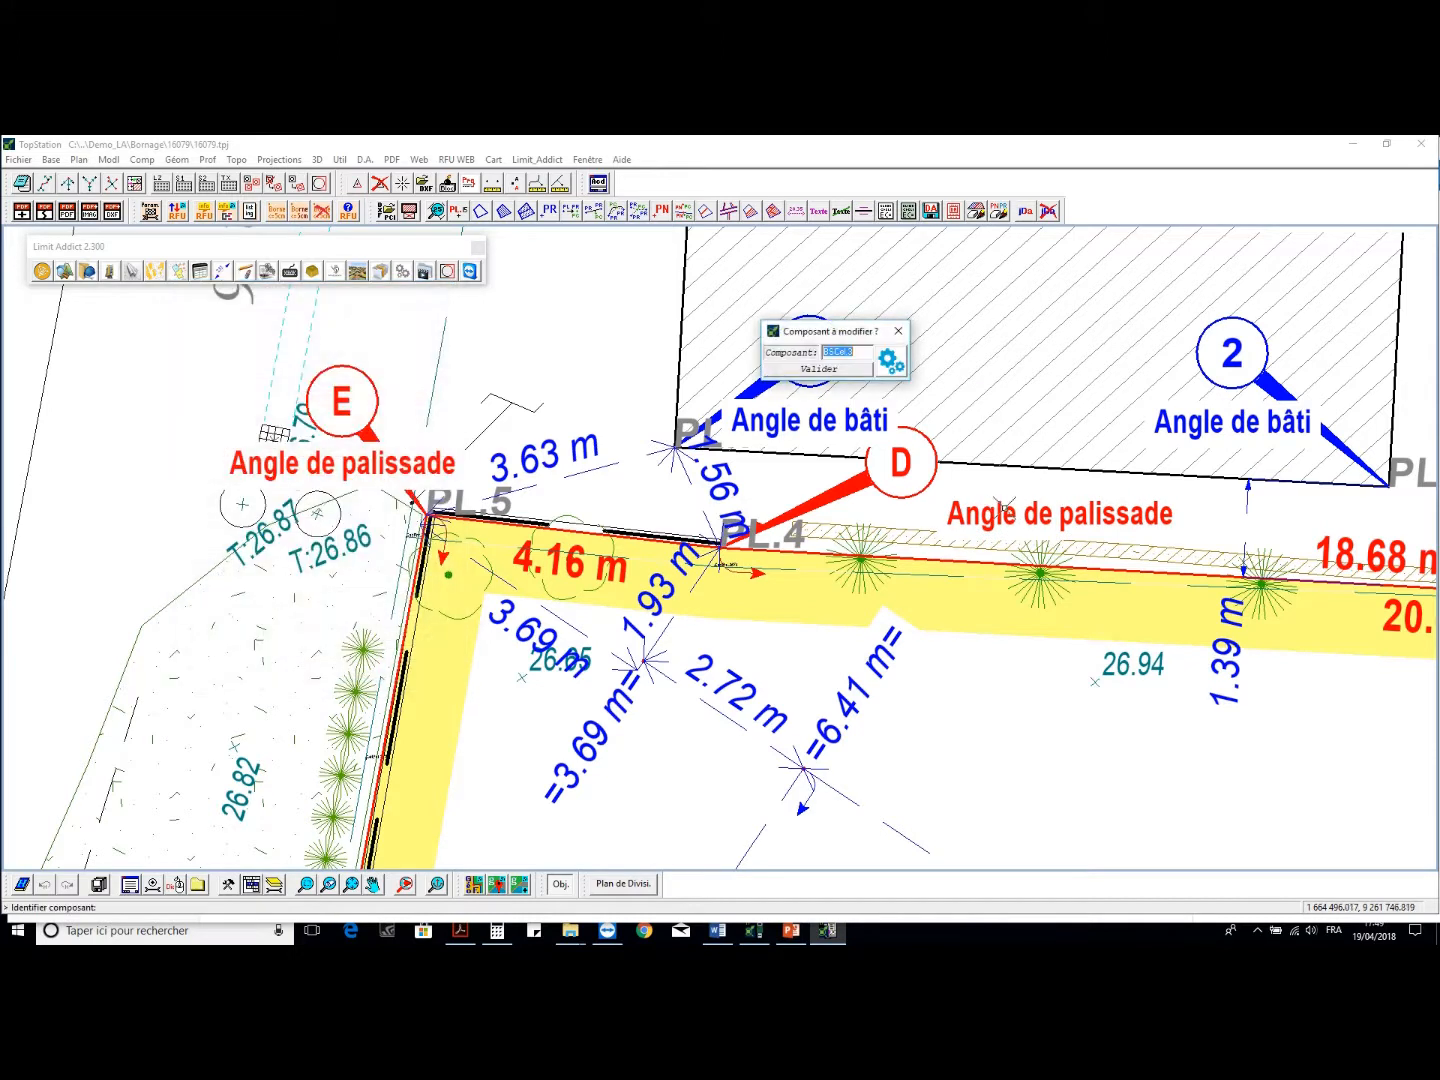
Hide the altitude texts across the plan
scroll(800, 522, "down", 3)
middle_click_drag(850, 551, 739, 545)
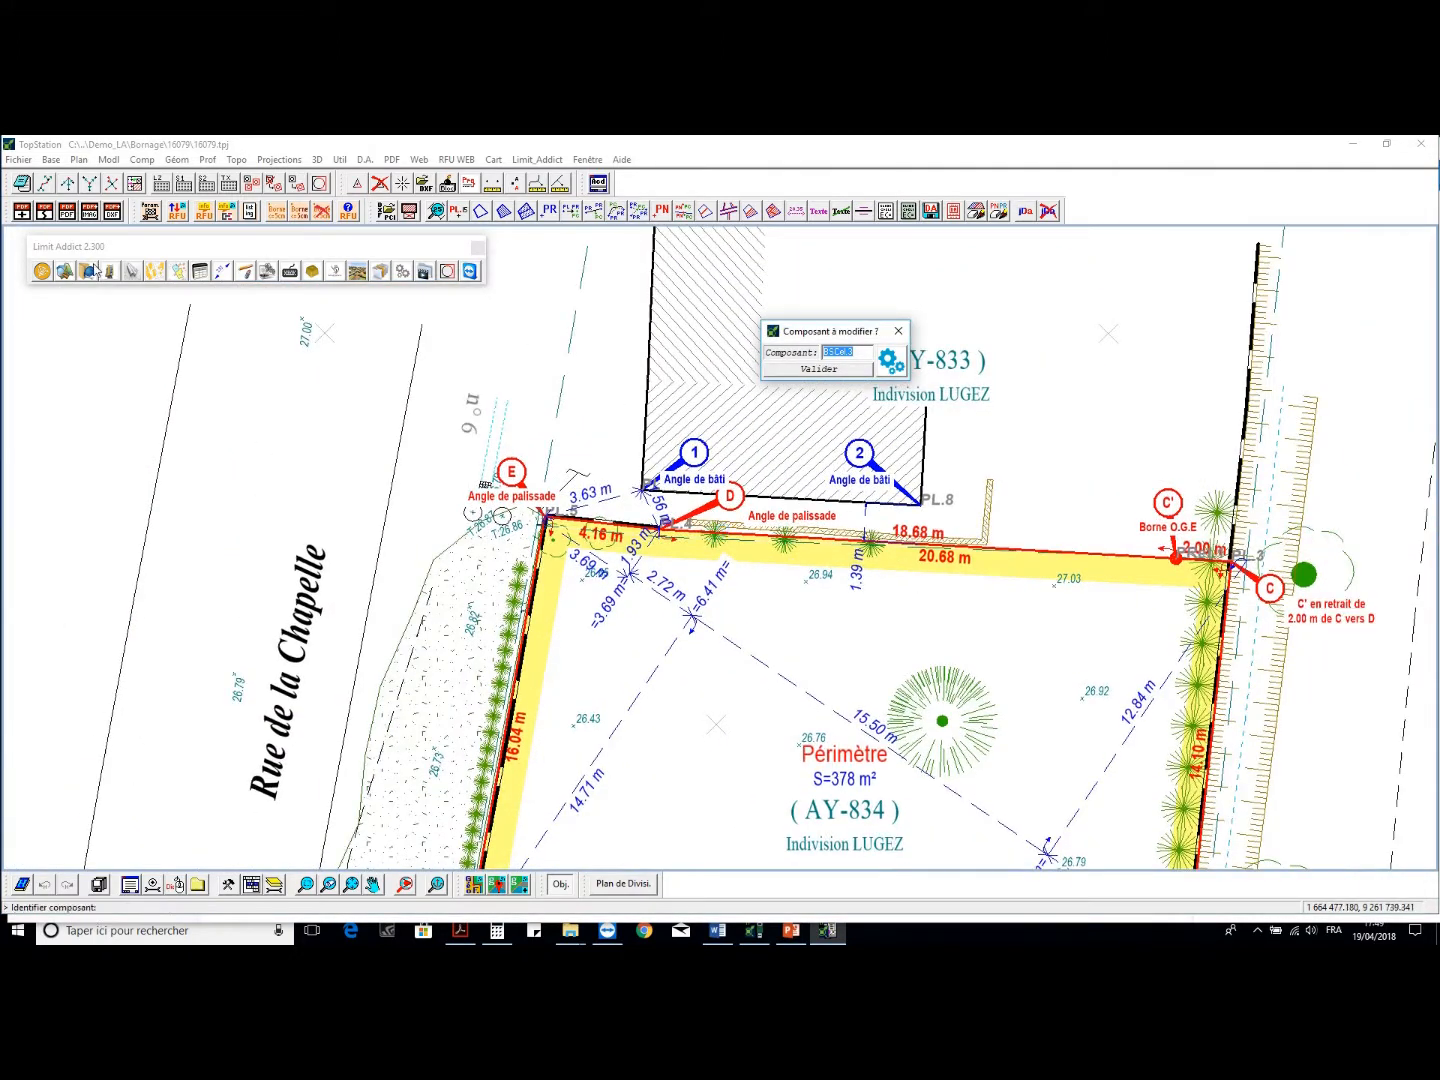
left_click(243, 271)
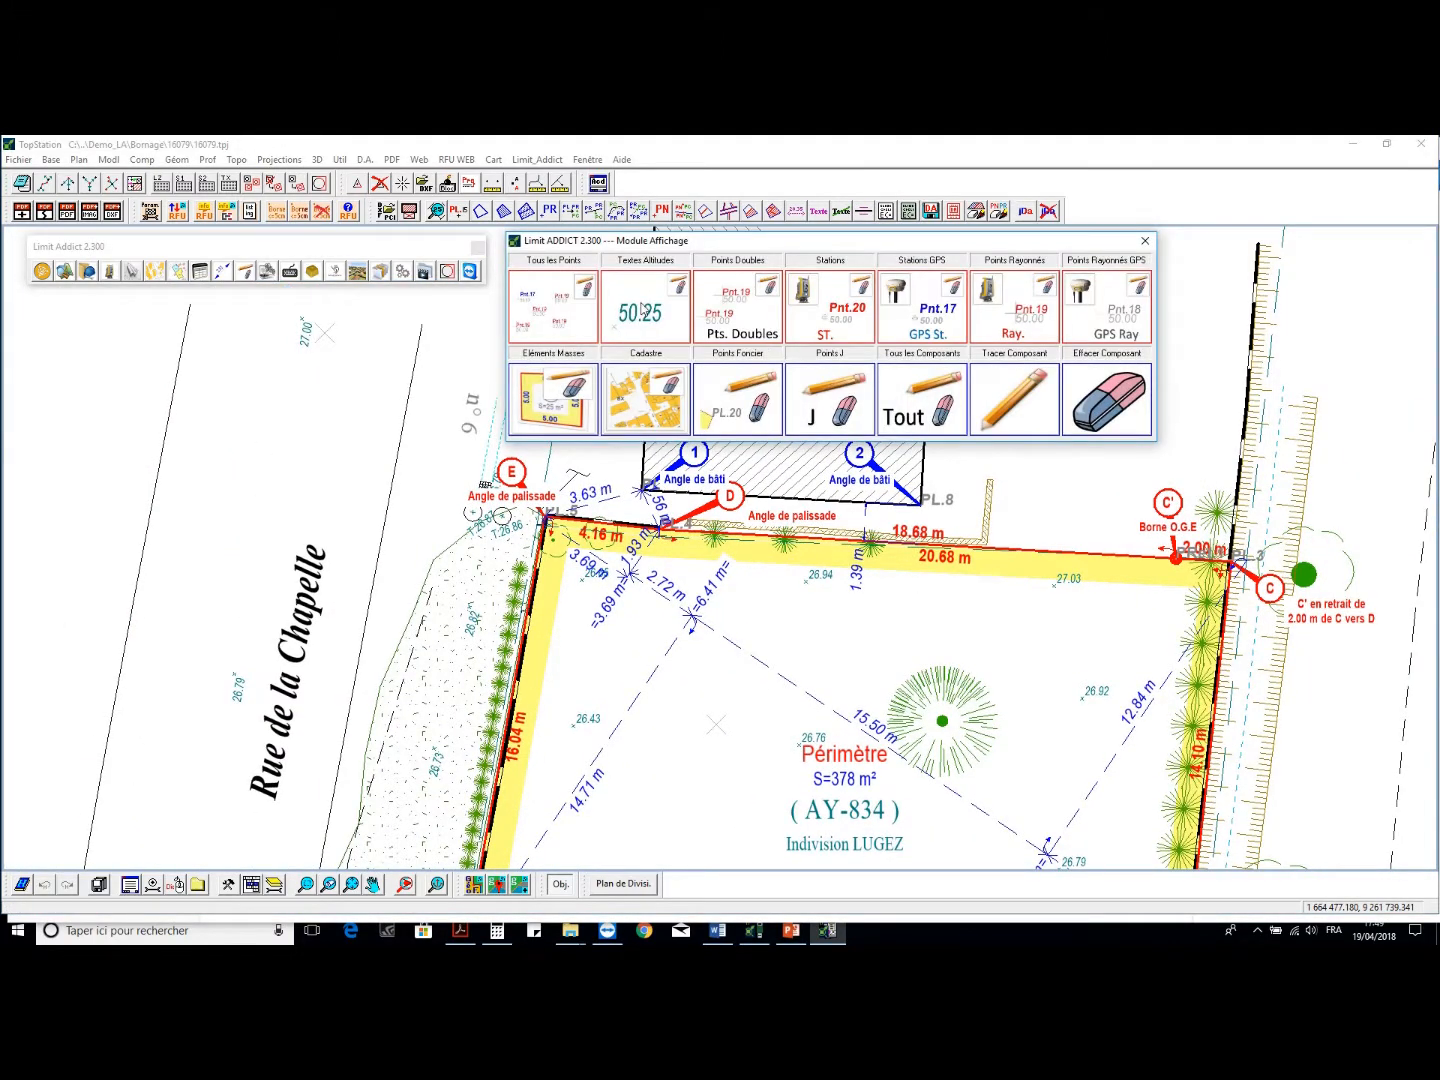
left_click(641, 304)
left_click(672, 349)
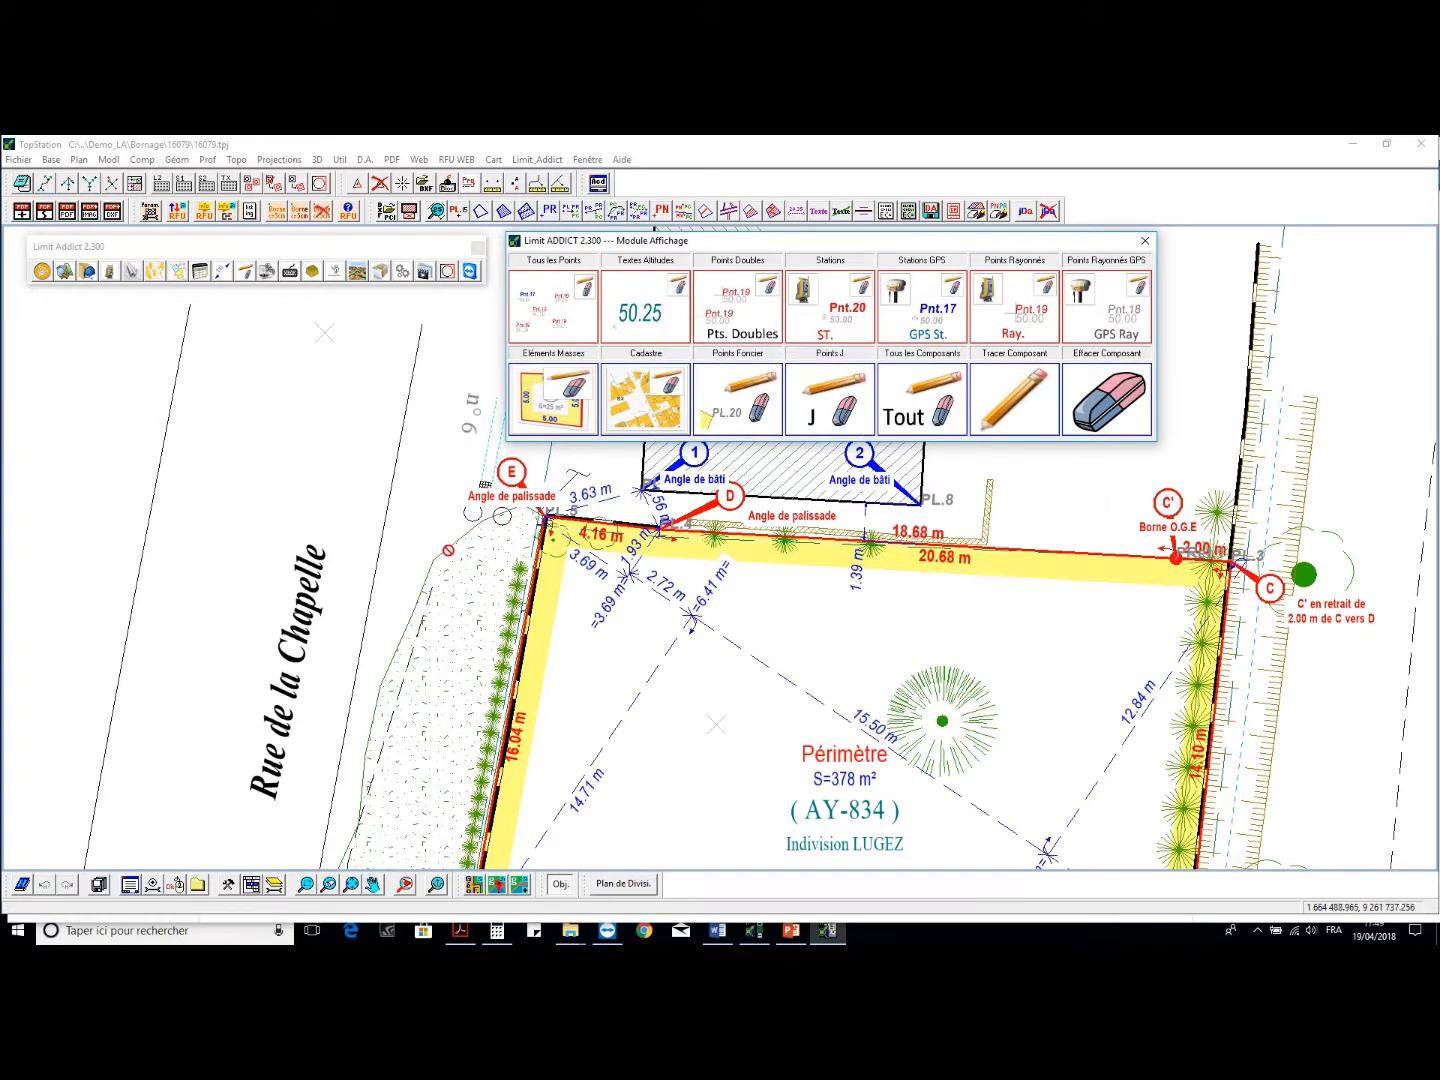
scroll(448, 551, "down", 2)
scroll(548, 542, "up", 1)
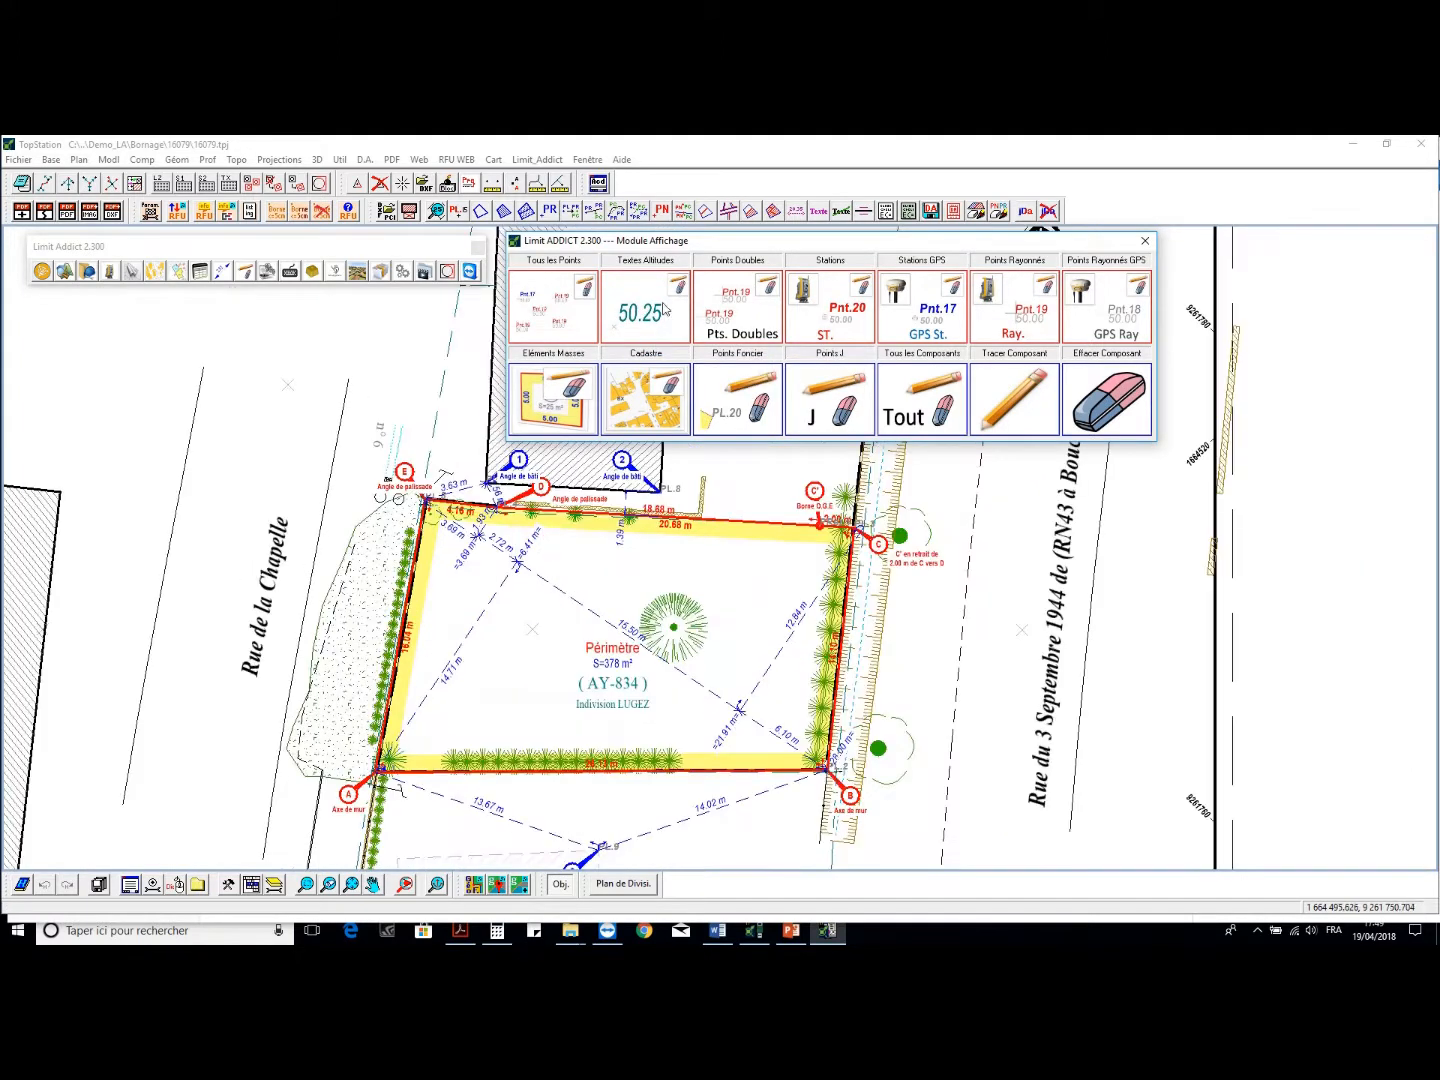
left_click(537, 383)
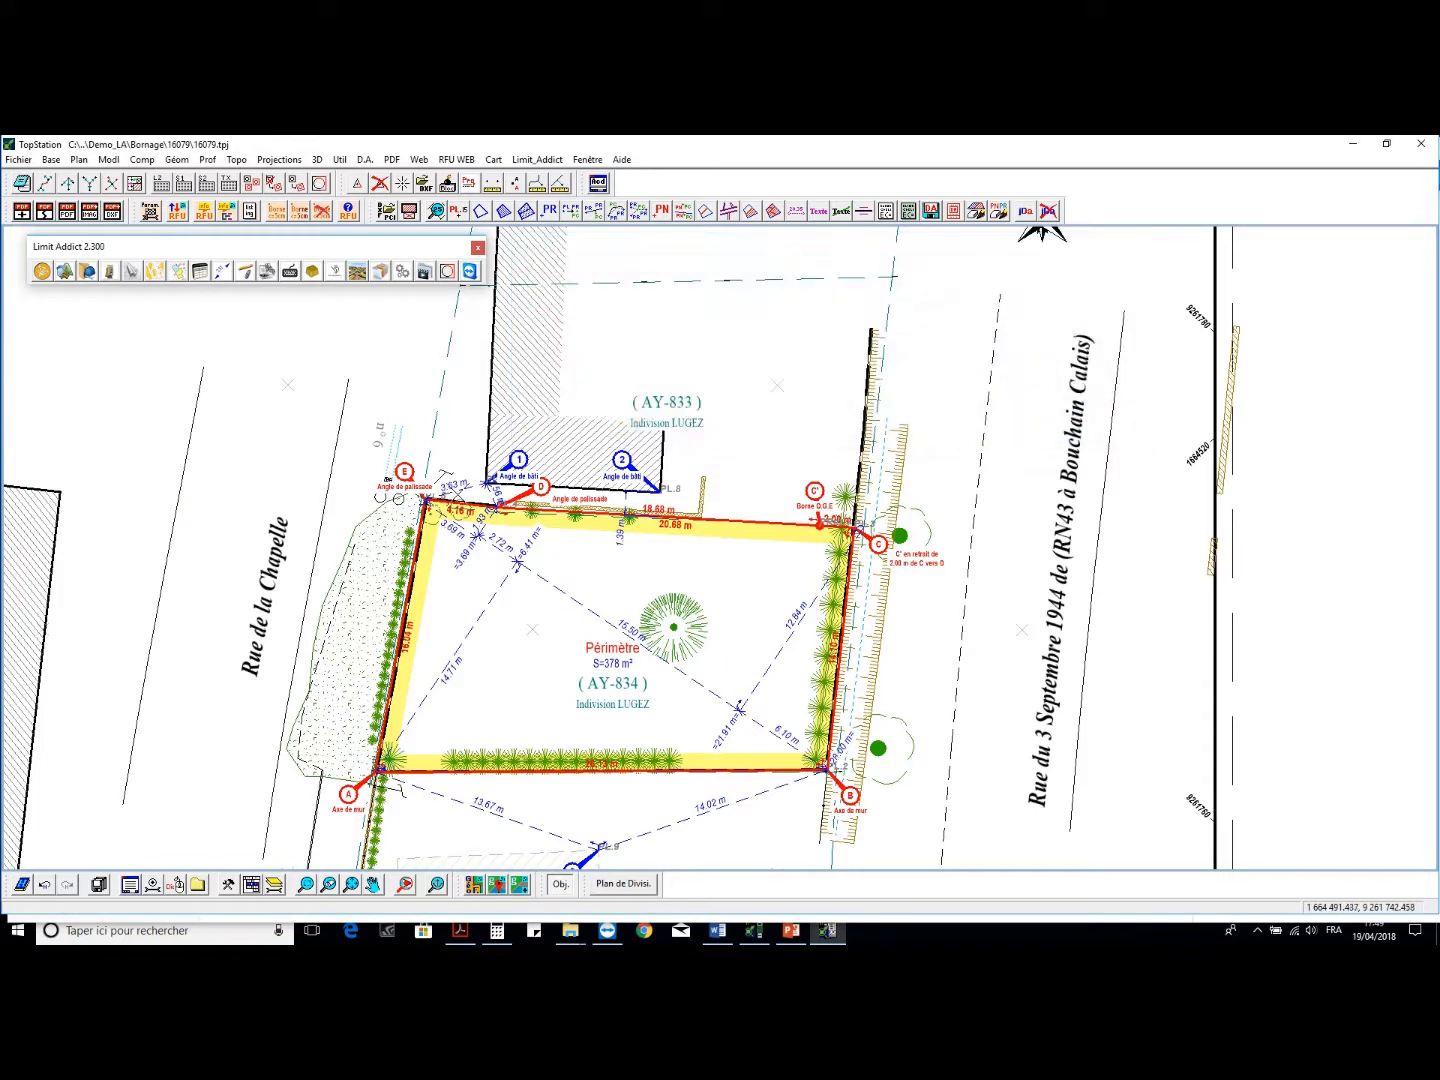
Set up a boundary vertex table for the Périmètre mass with the columns Points, X, Y and Nature
scroll(755, 485, "down", 2)
scroll(755, 485, "up", 1)
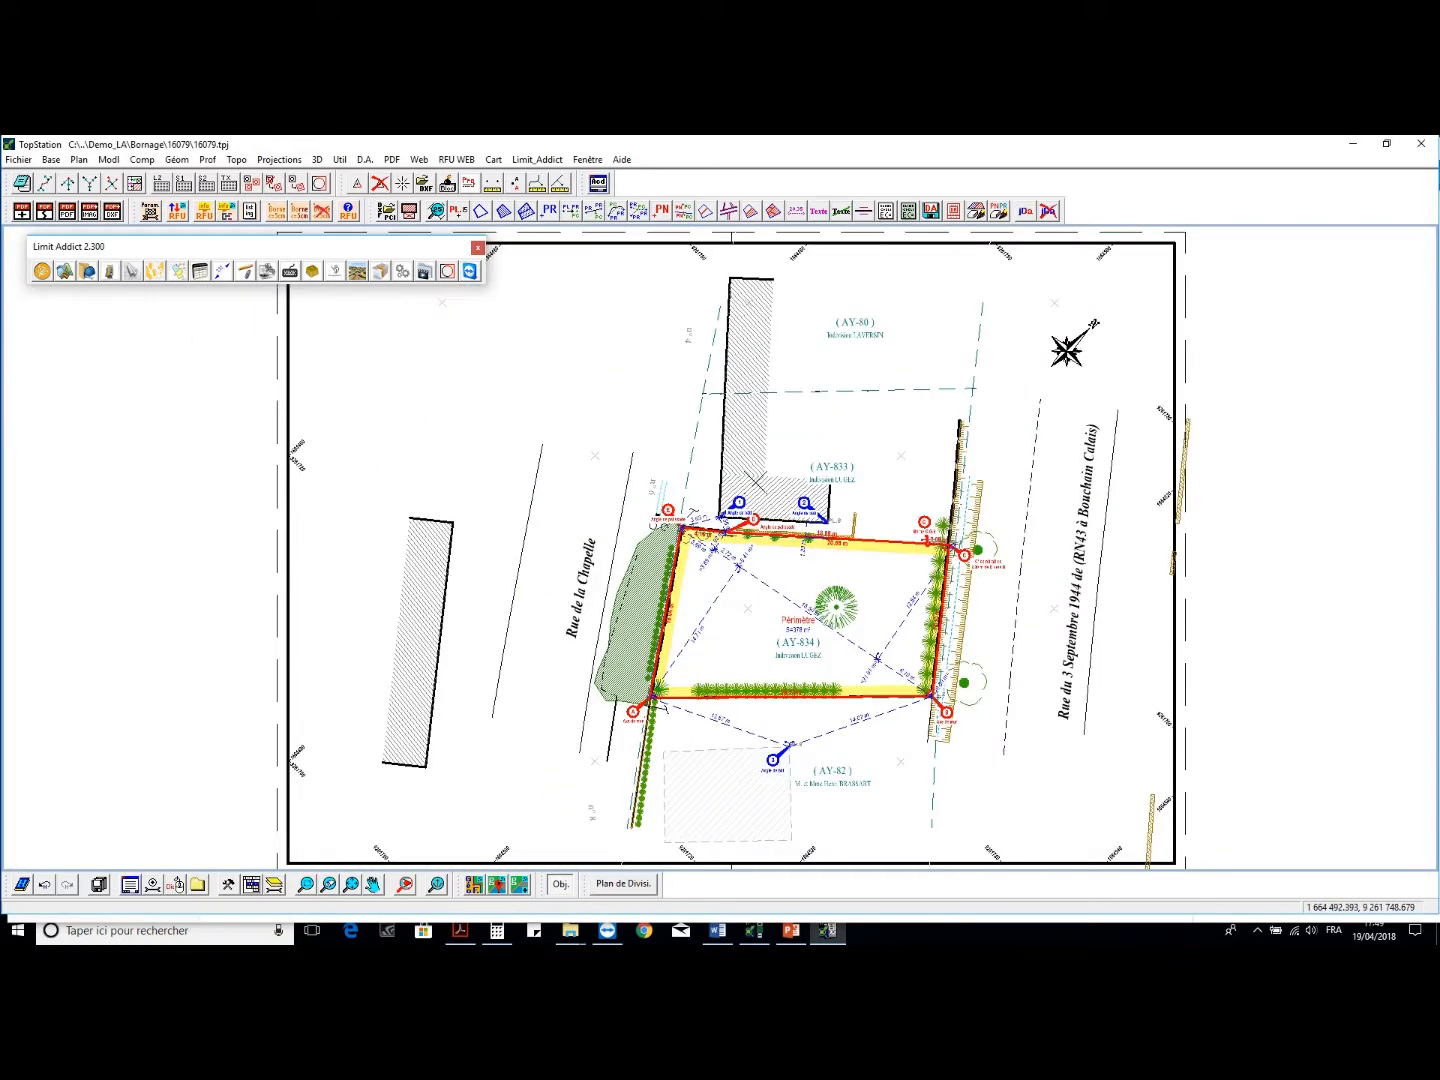
left_click(203, 274)
left_click(690, 322)
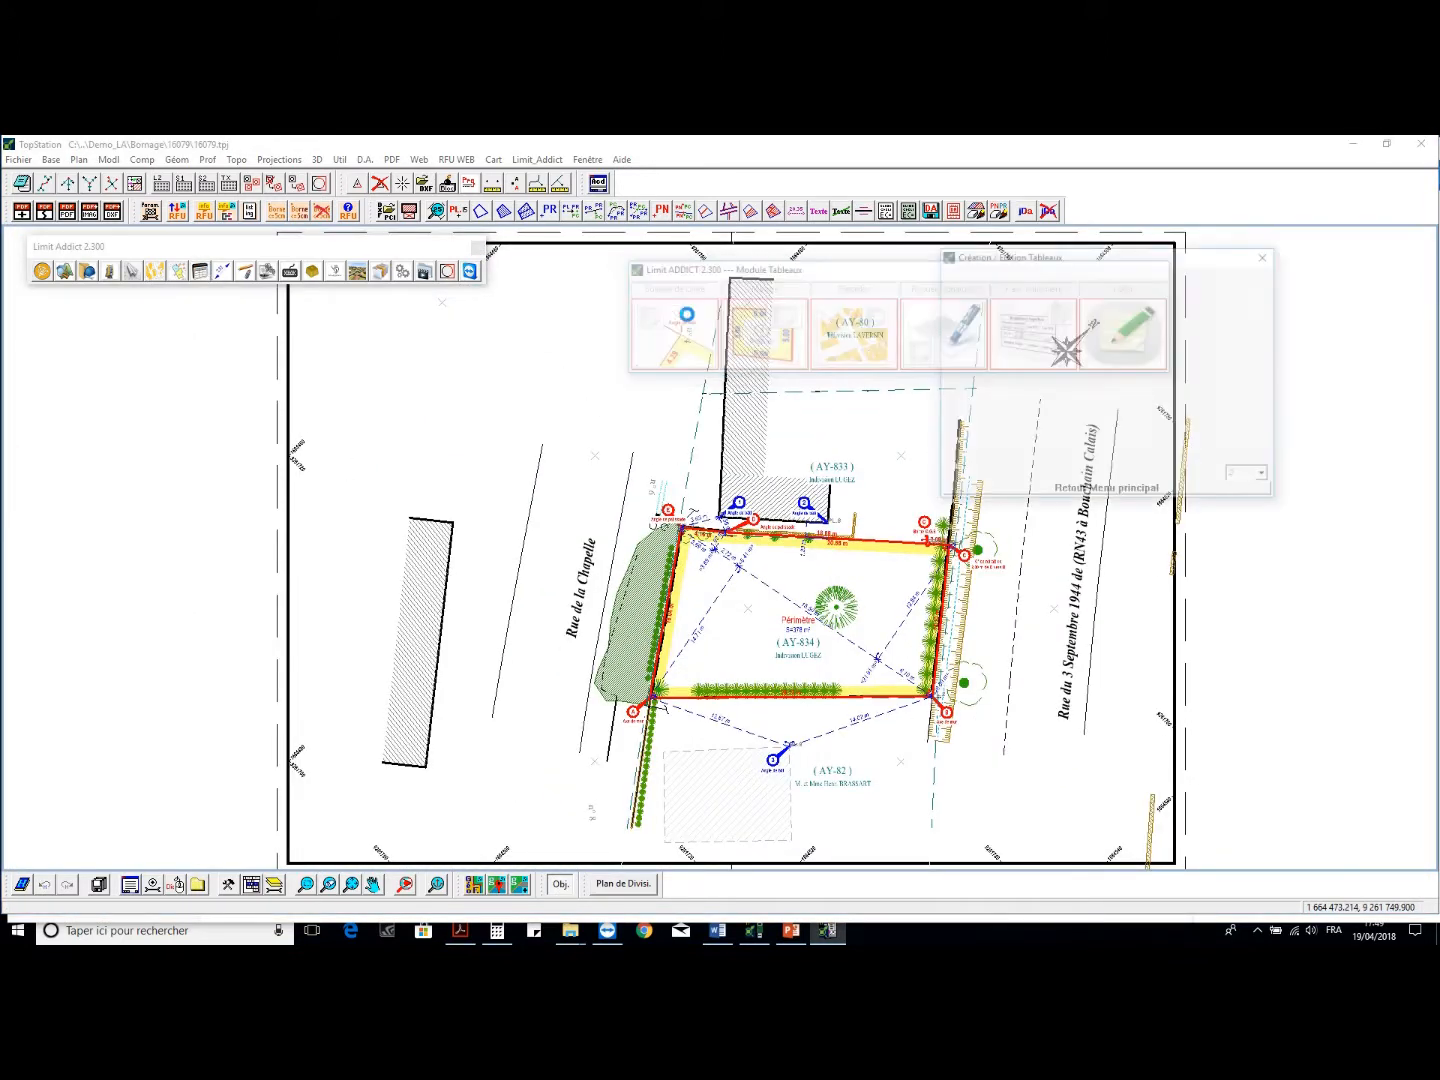
left_click(947, 337)
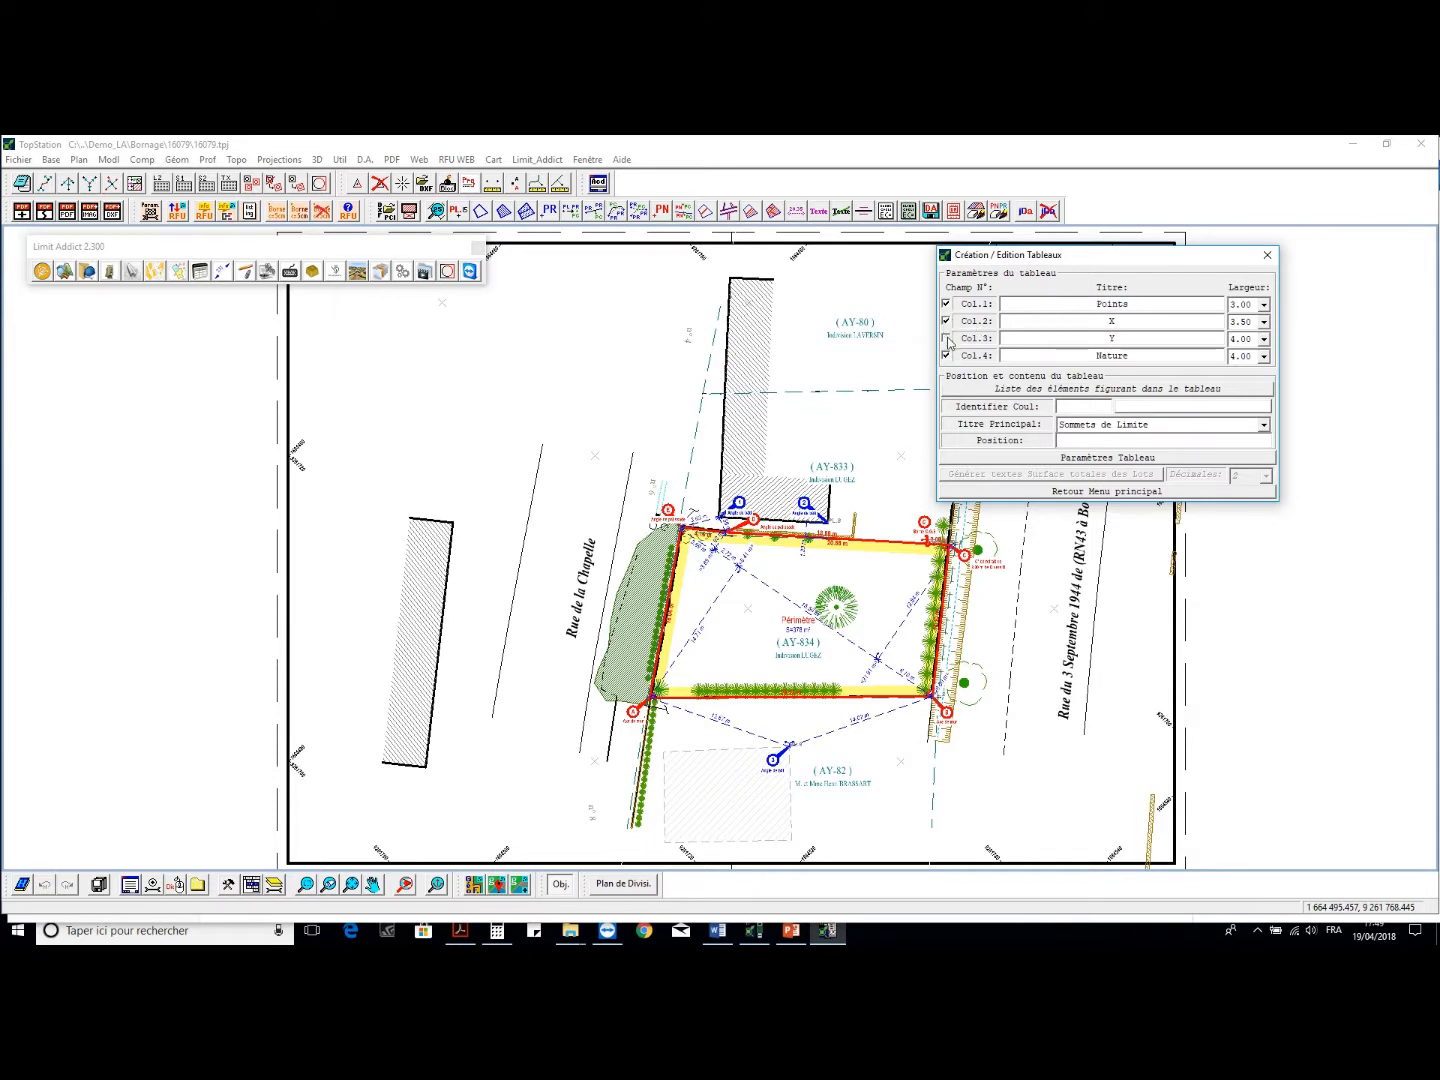
left_click(1035, 395)
left_click(1076, 427)
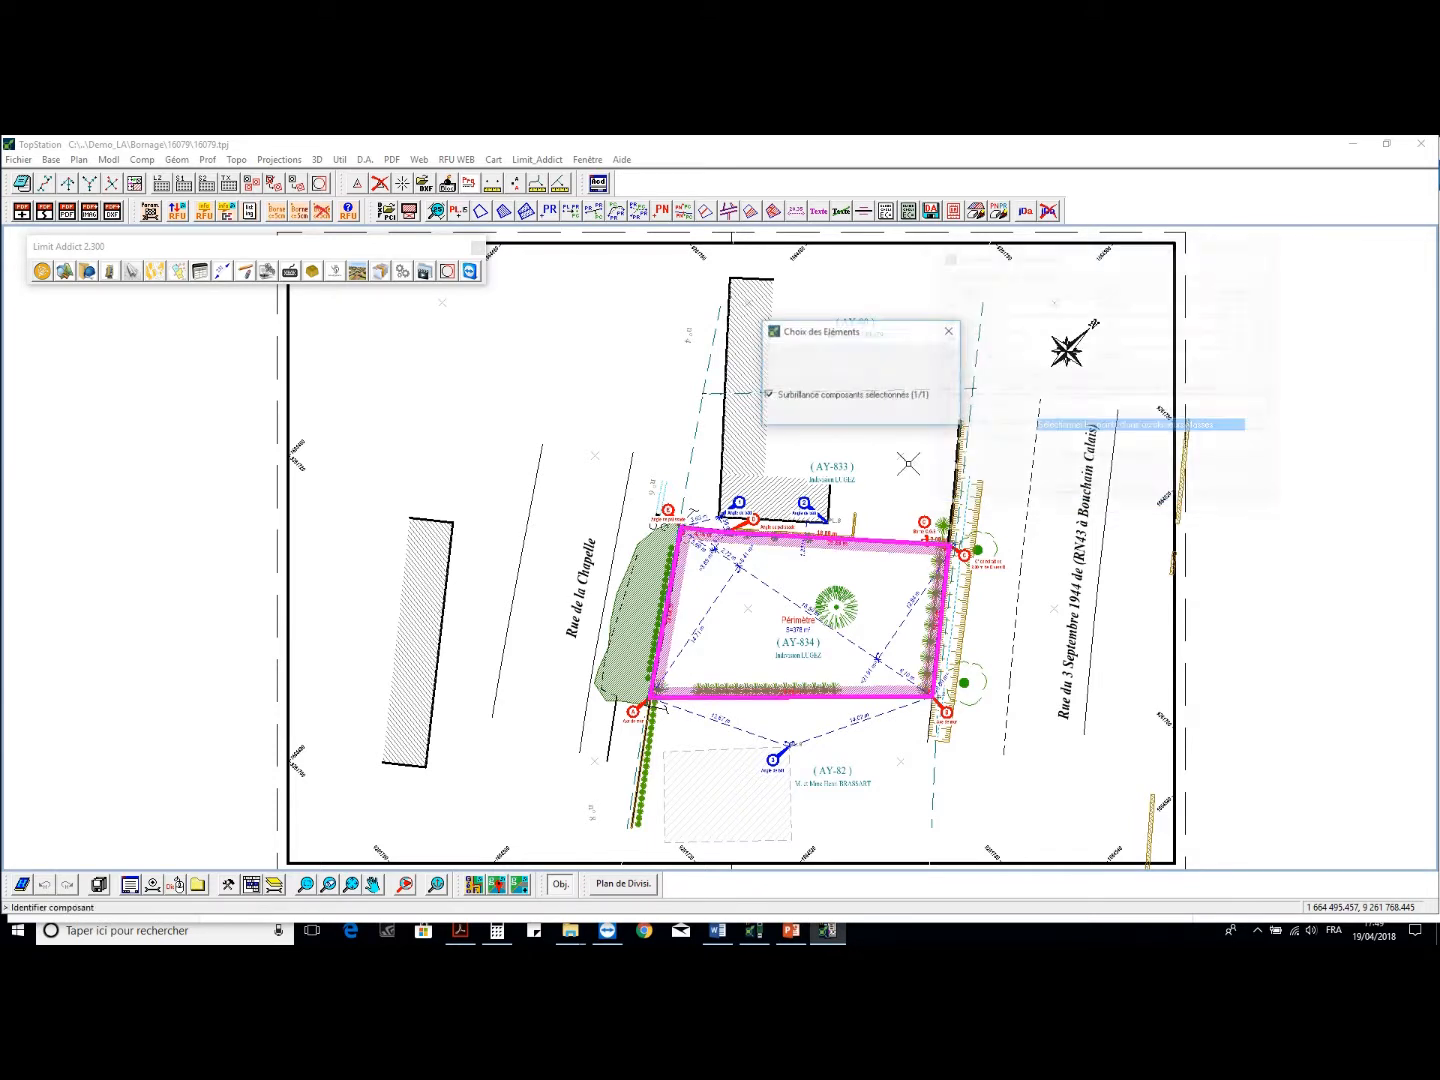
left_click(822, 547)
Place the Sommets de Limite (Périmètre) table in the upper-left corner of the plan frame
left_click(980, 441)
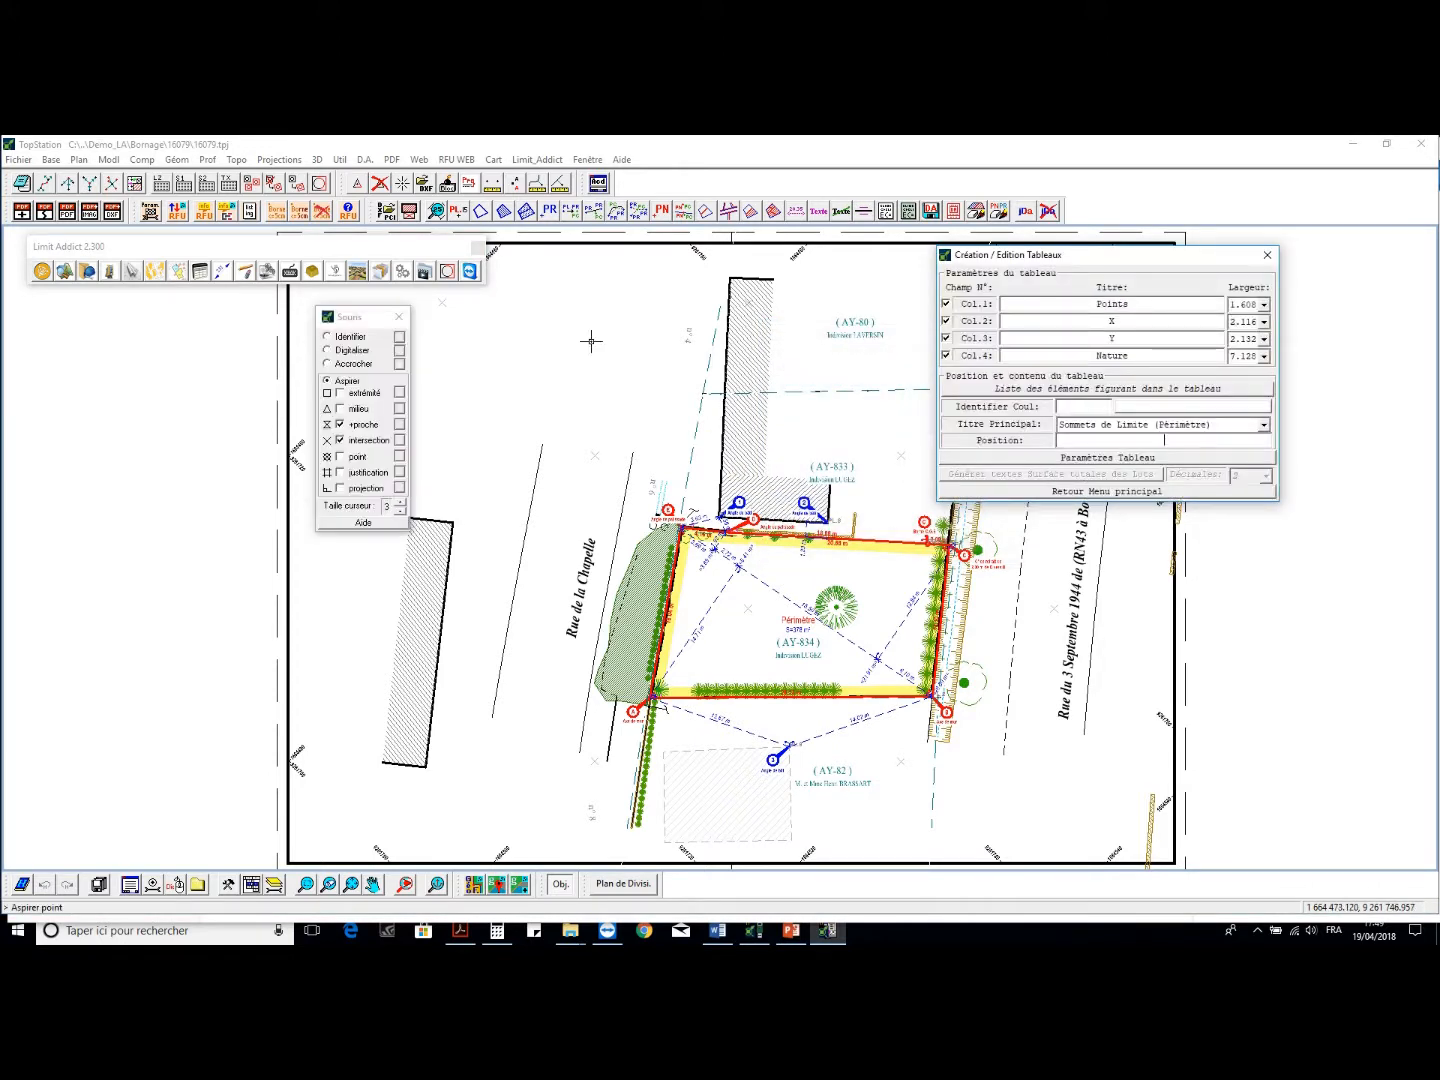
left_click(501, 305)
middle_click_drag(500, 305, 646, 394)
left_click(572, 367)
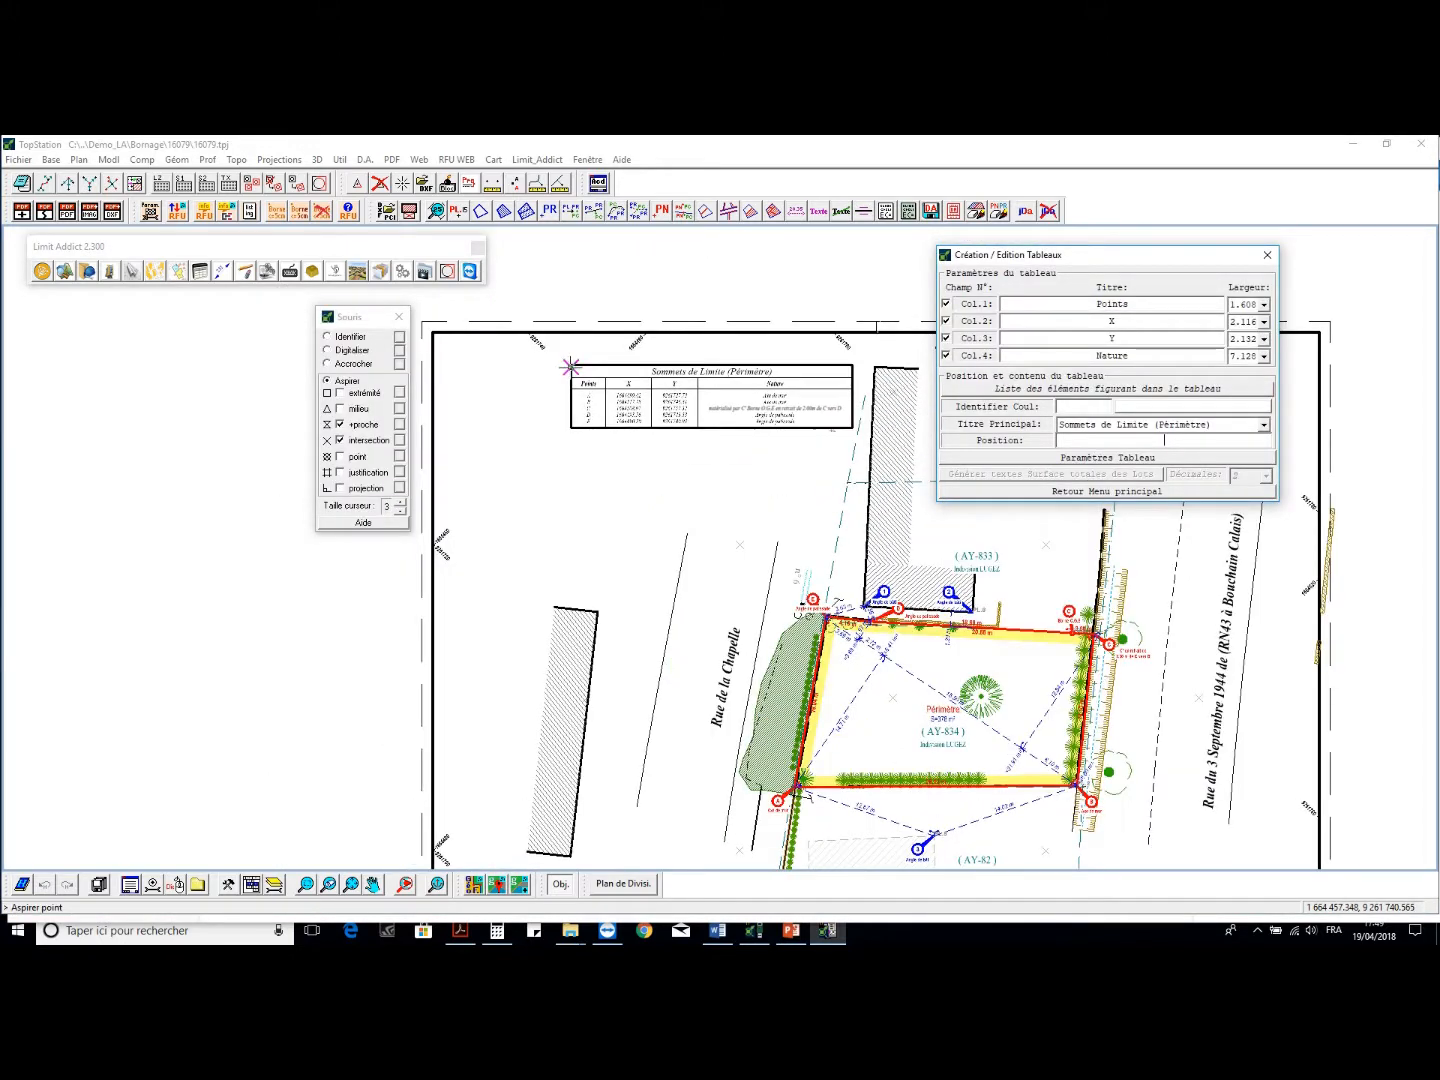
key("Escape")
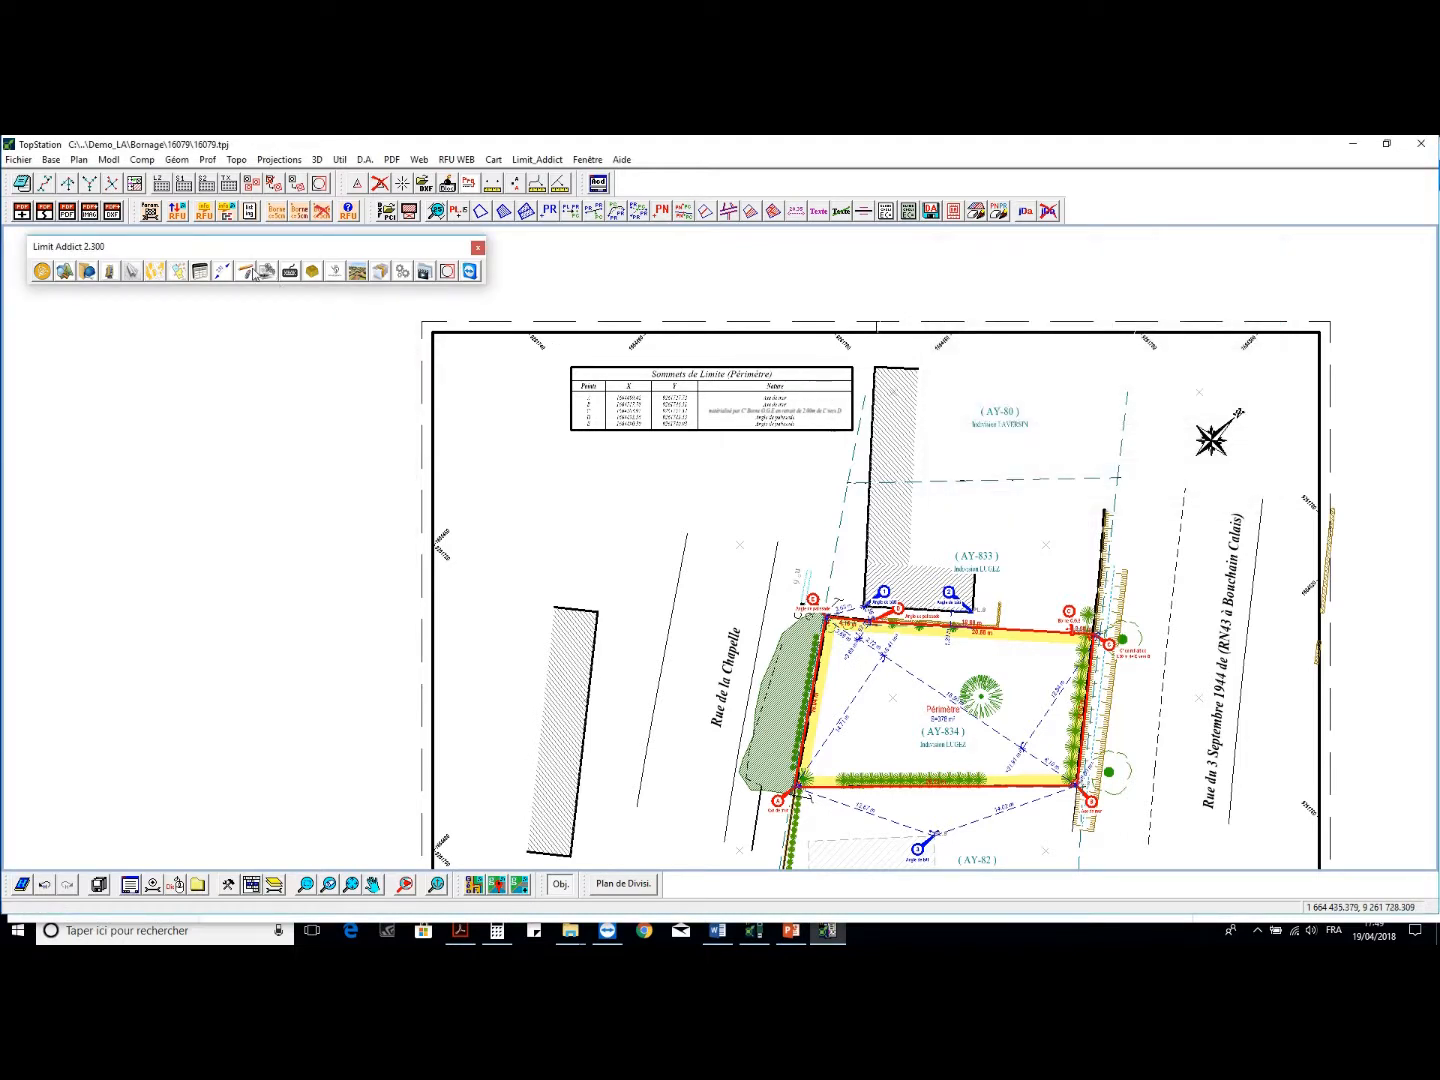
Set up a second point table listing the building-corner re-establishment points 1, 2 and 3
left_click(202, 272)
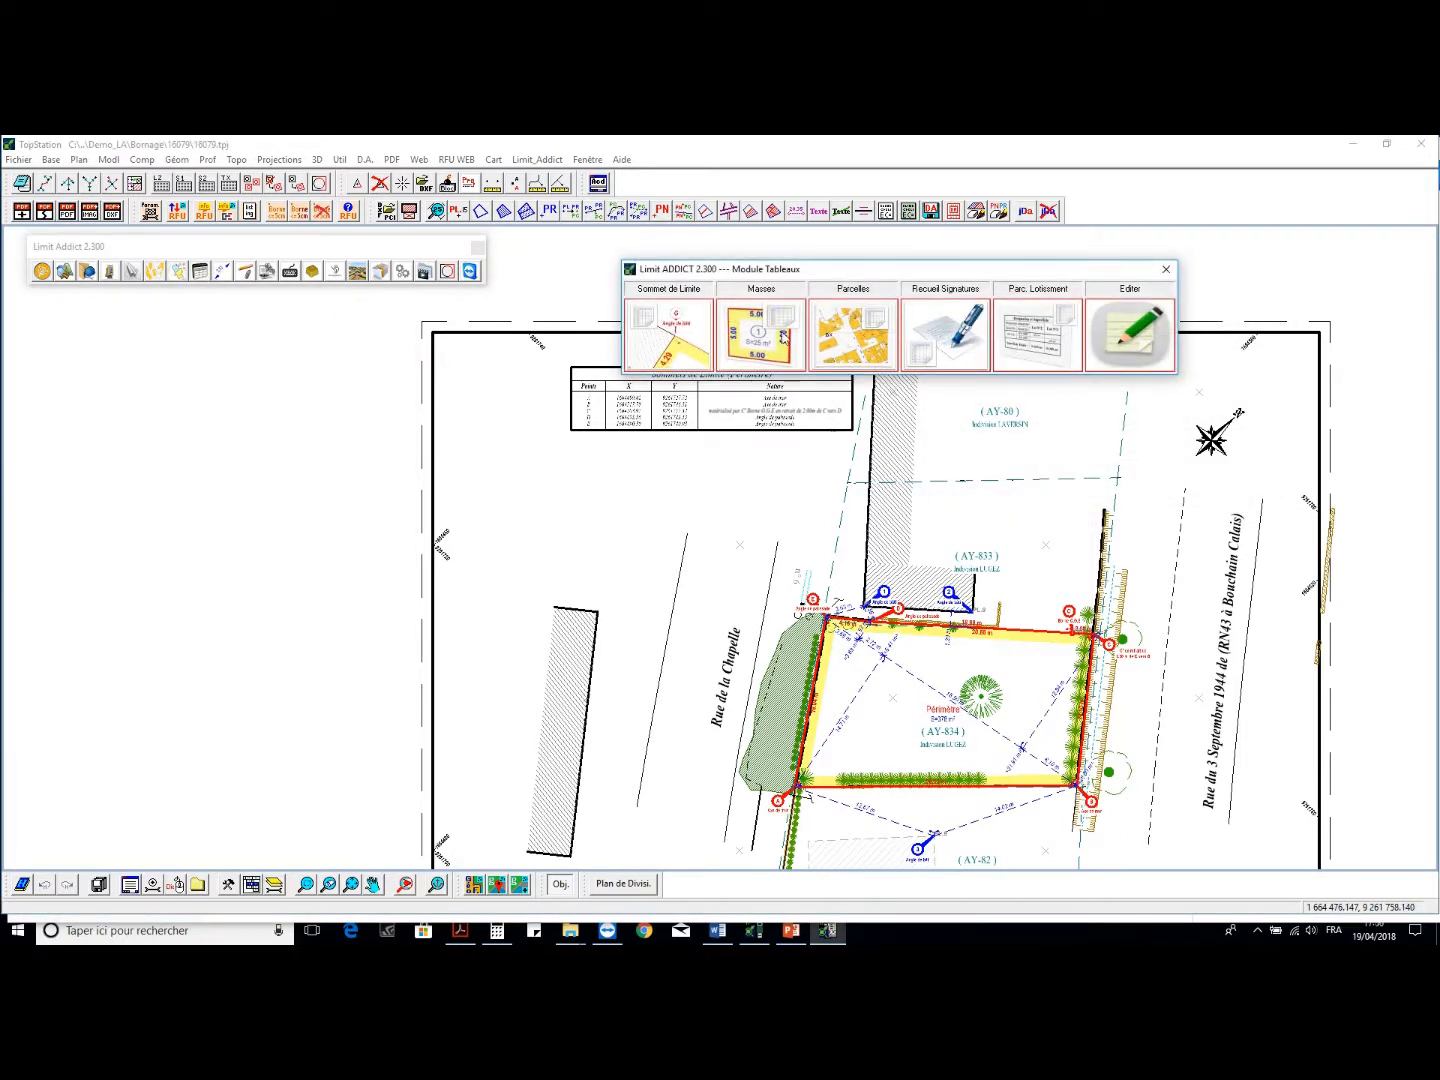
left_click(668, 329)
left_click(1027, 391)
left_click(1045, 409)
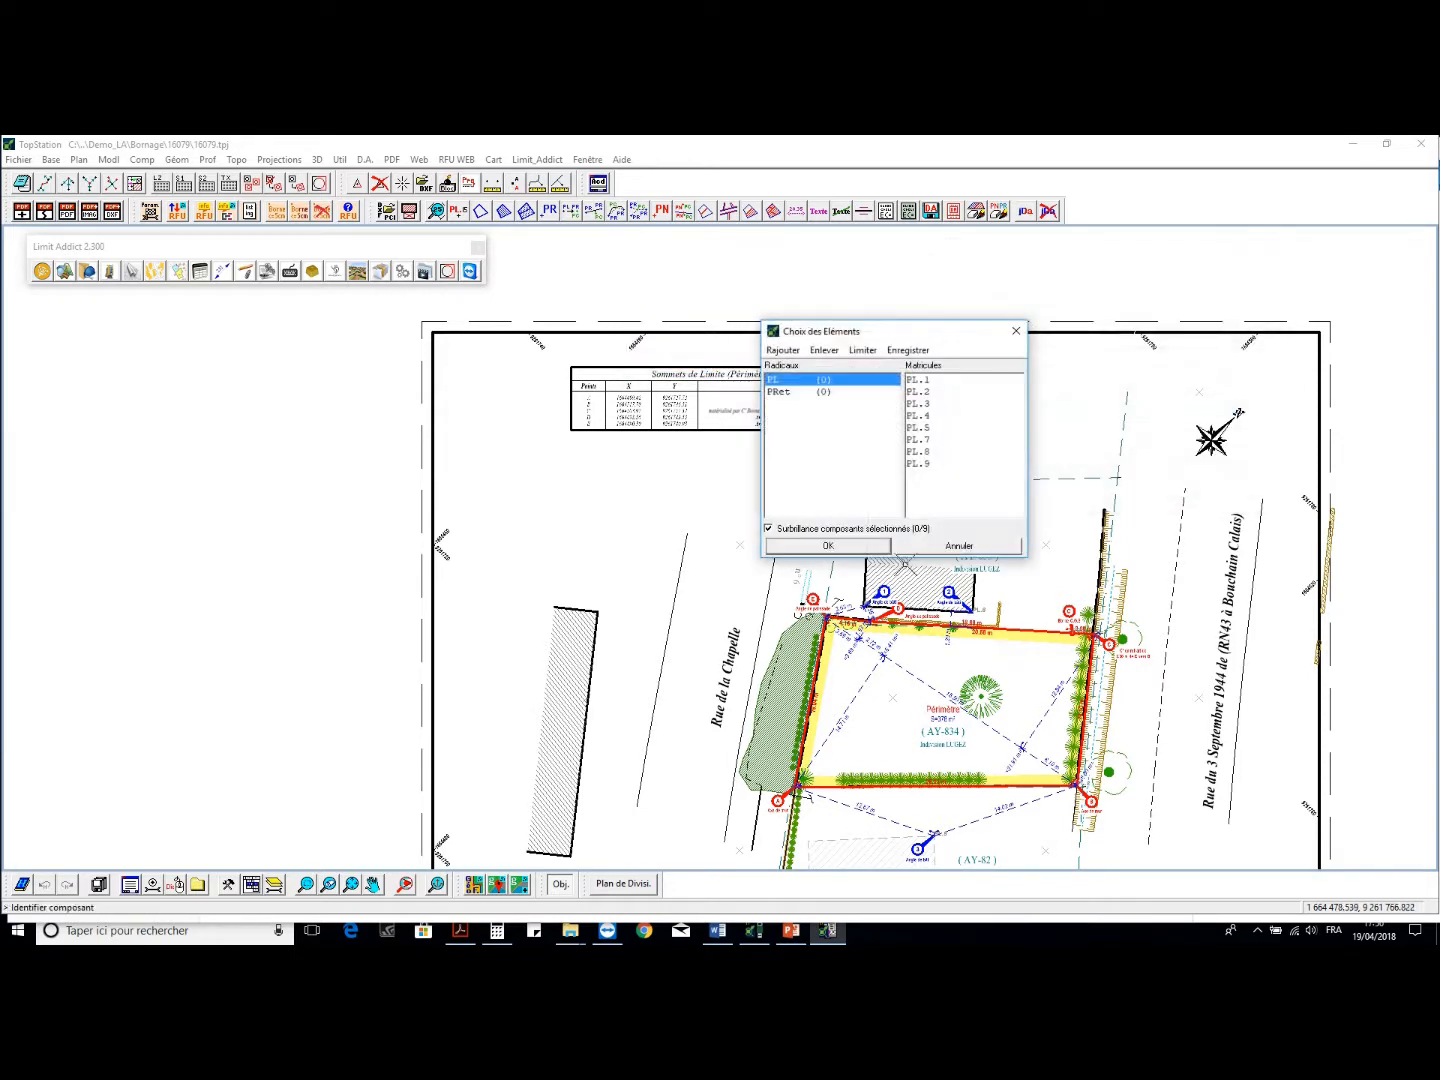
left_click(978, 606)
left_click(946, 828)
left_click(839, 547)
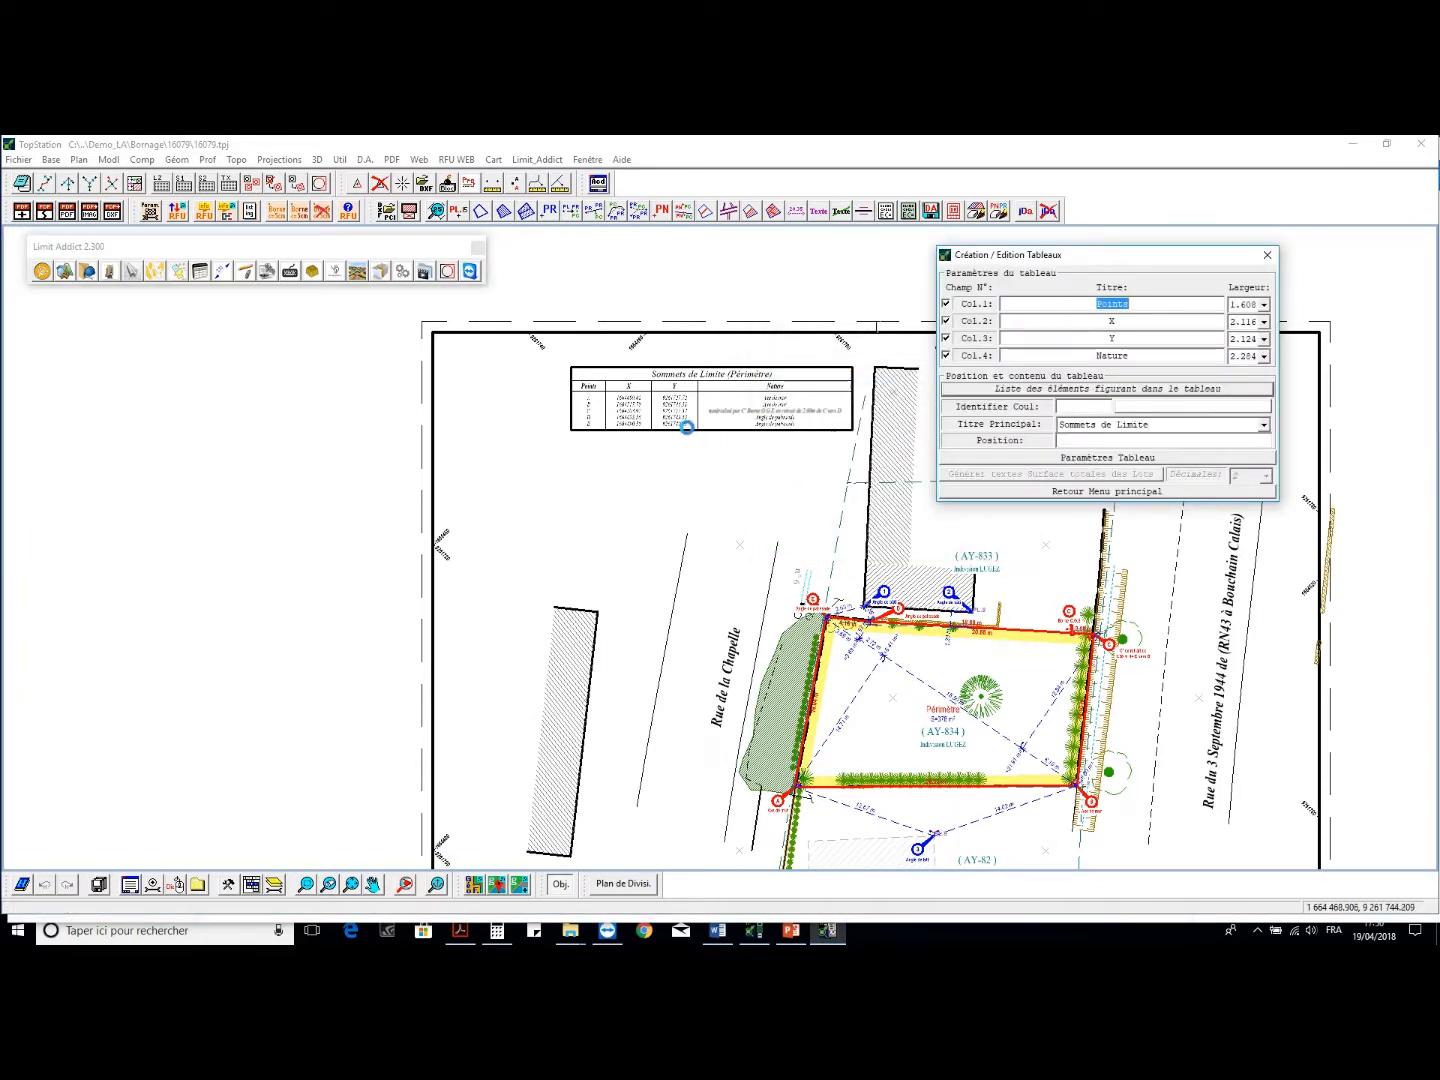
Title the second table Points de rétablissement and attach it to the lower-left corner of the perimeter vertex table
scroll(688, 427, "up", 2)
left_click(1067, 440)
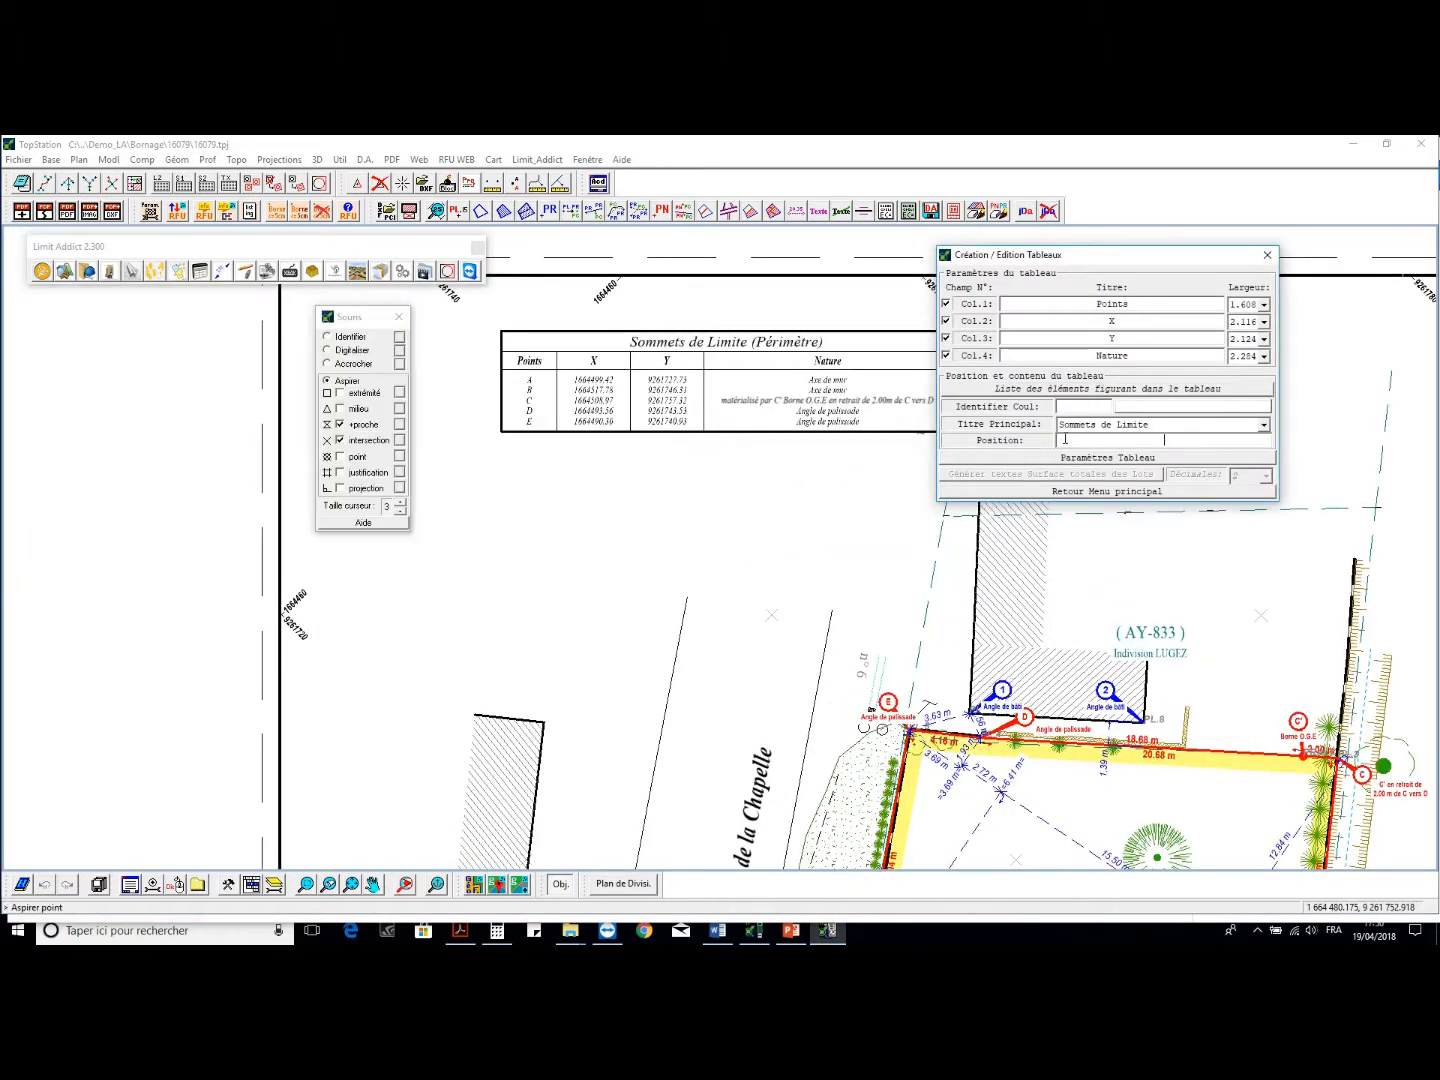
left_click(508, 451)
left_click(1263, 425)
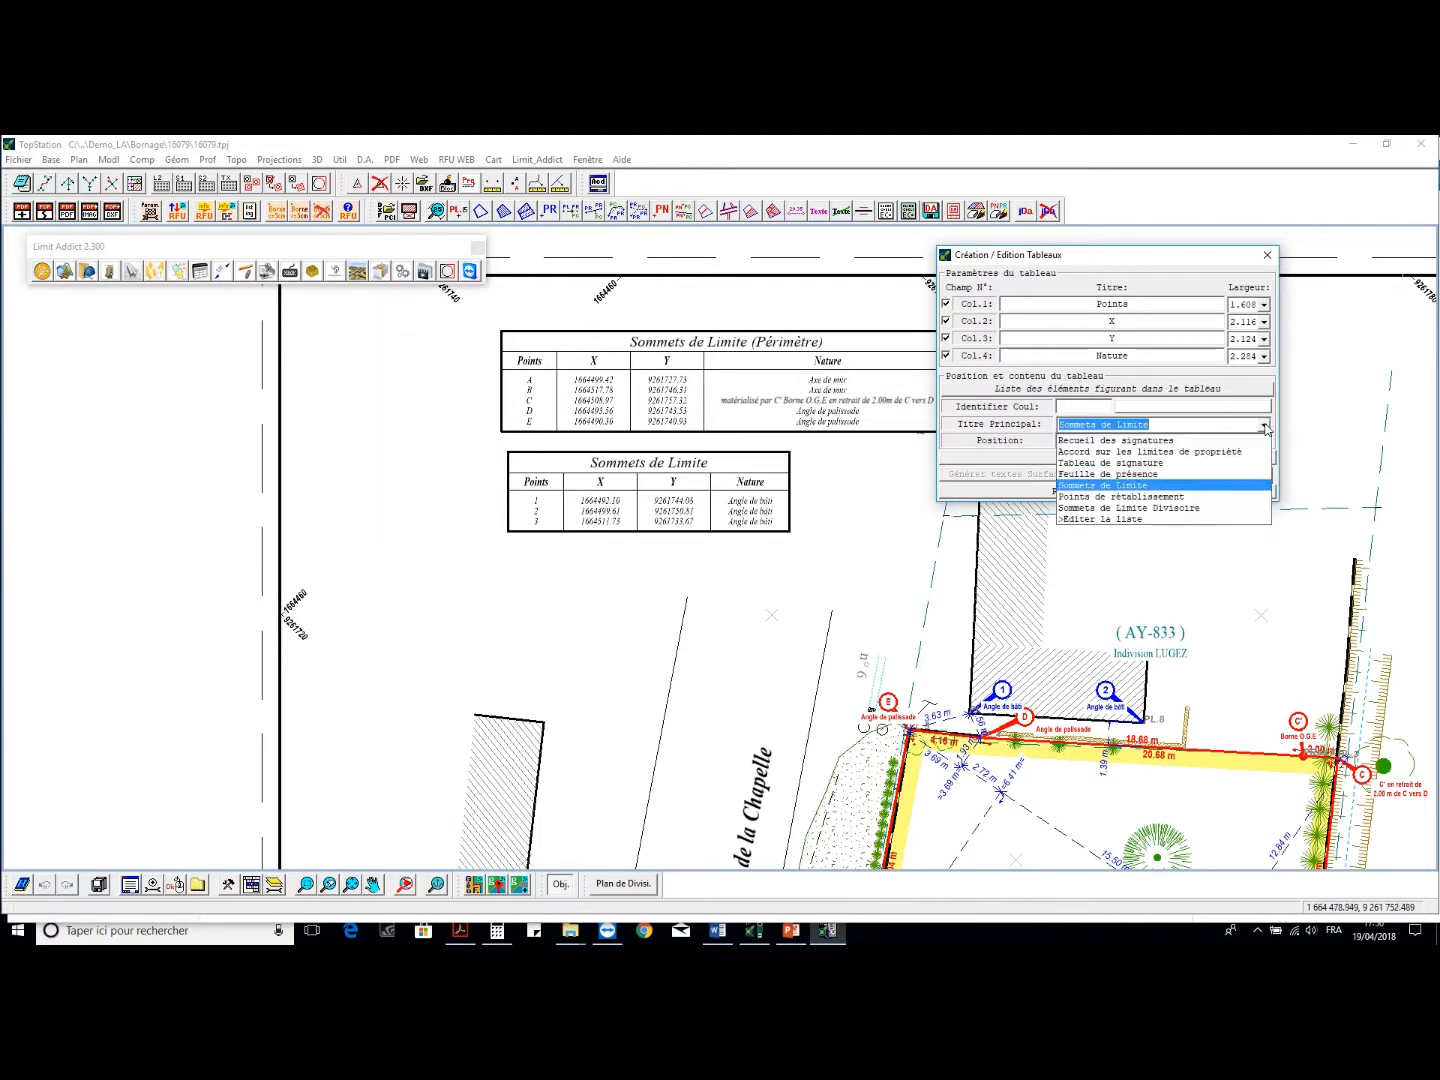
left_click(1111, 489)
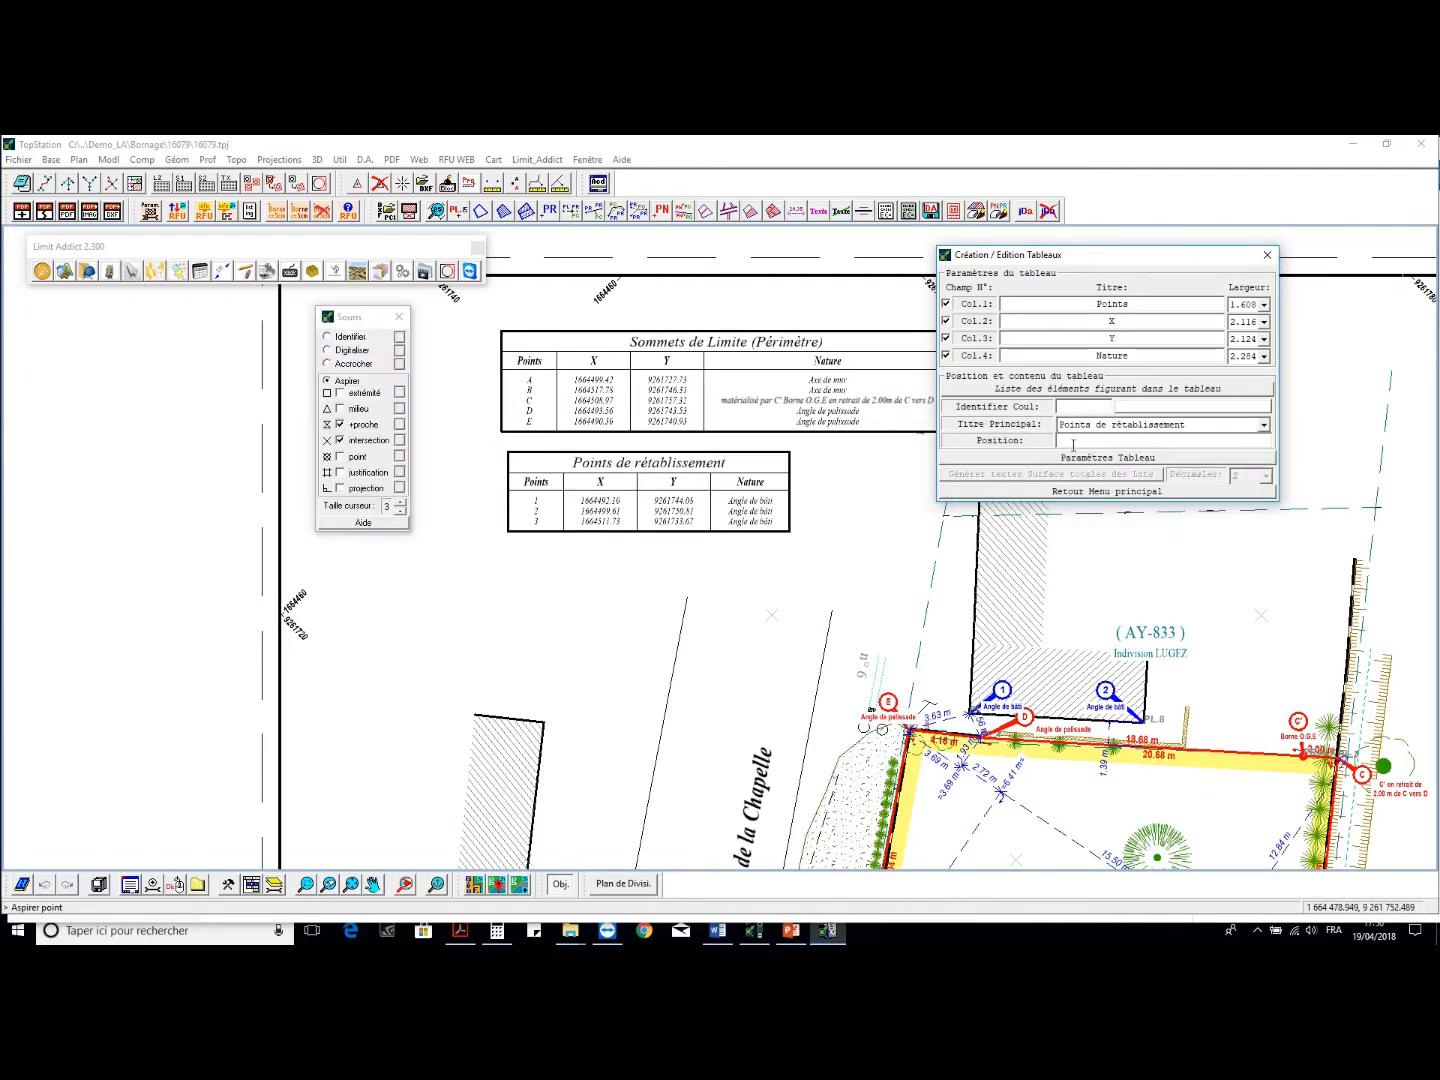
left_click(498, 446)
left_click(501, 433)
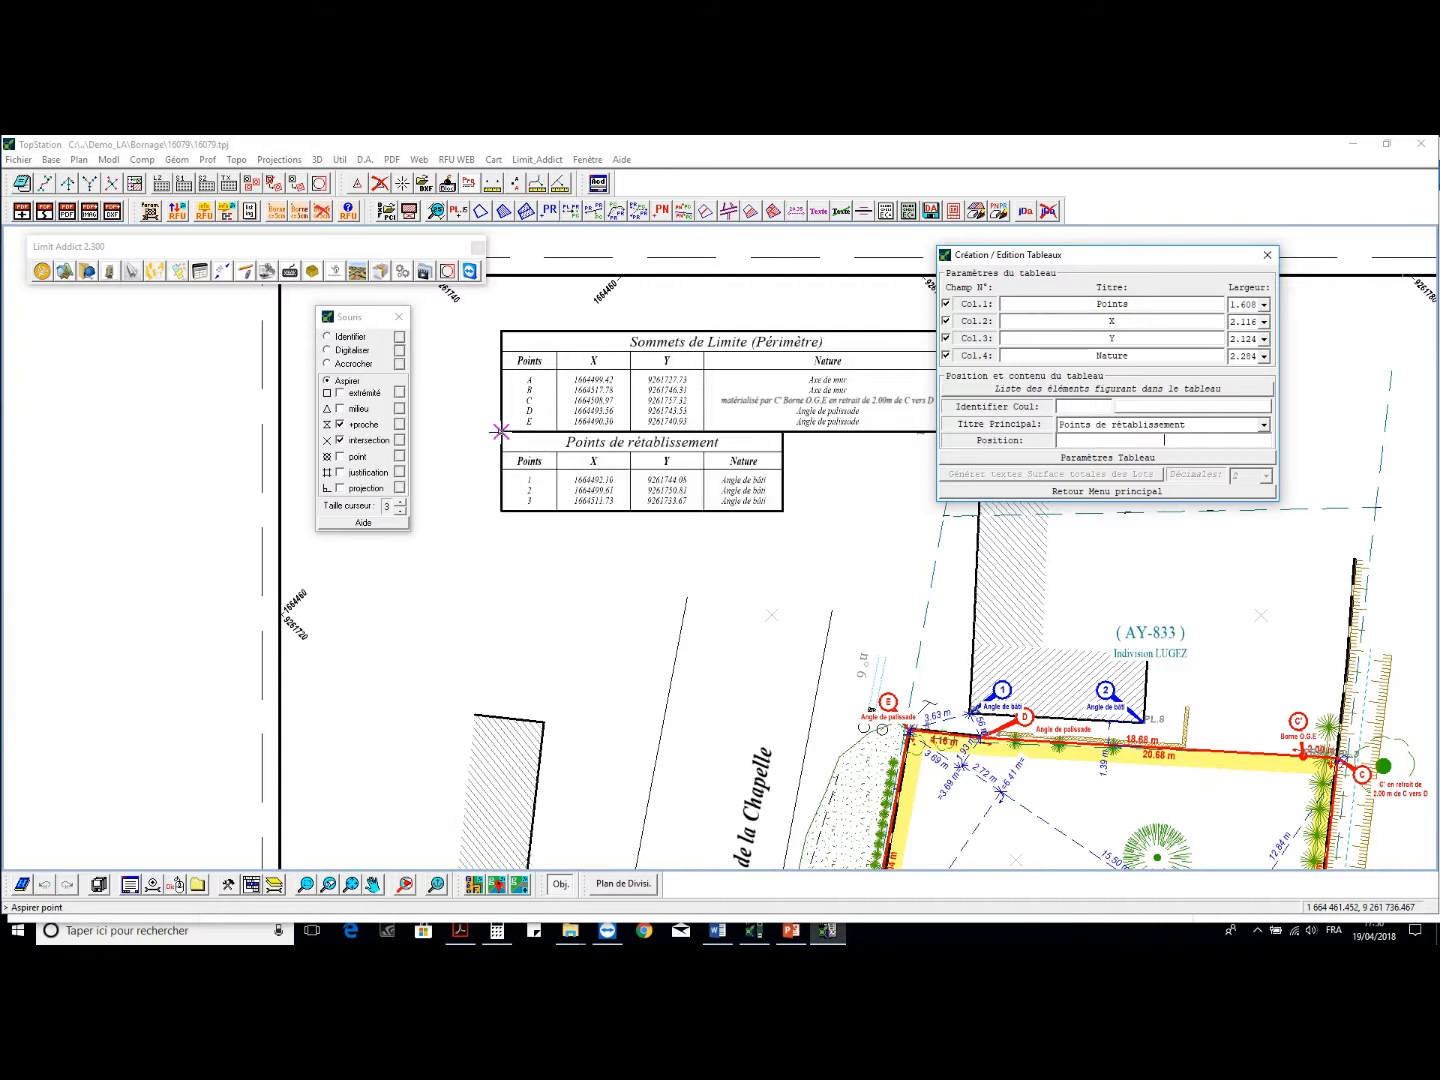
scroll(640, 365, "down", 2)
right_click(670, 397)
Add a boundary ownership element between vertices A and B, selecting points PL.1 and PL.2
middle_click_drag(844, 523, 807, 506)
scroll(789, 489, "up", 2)
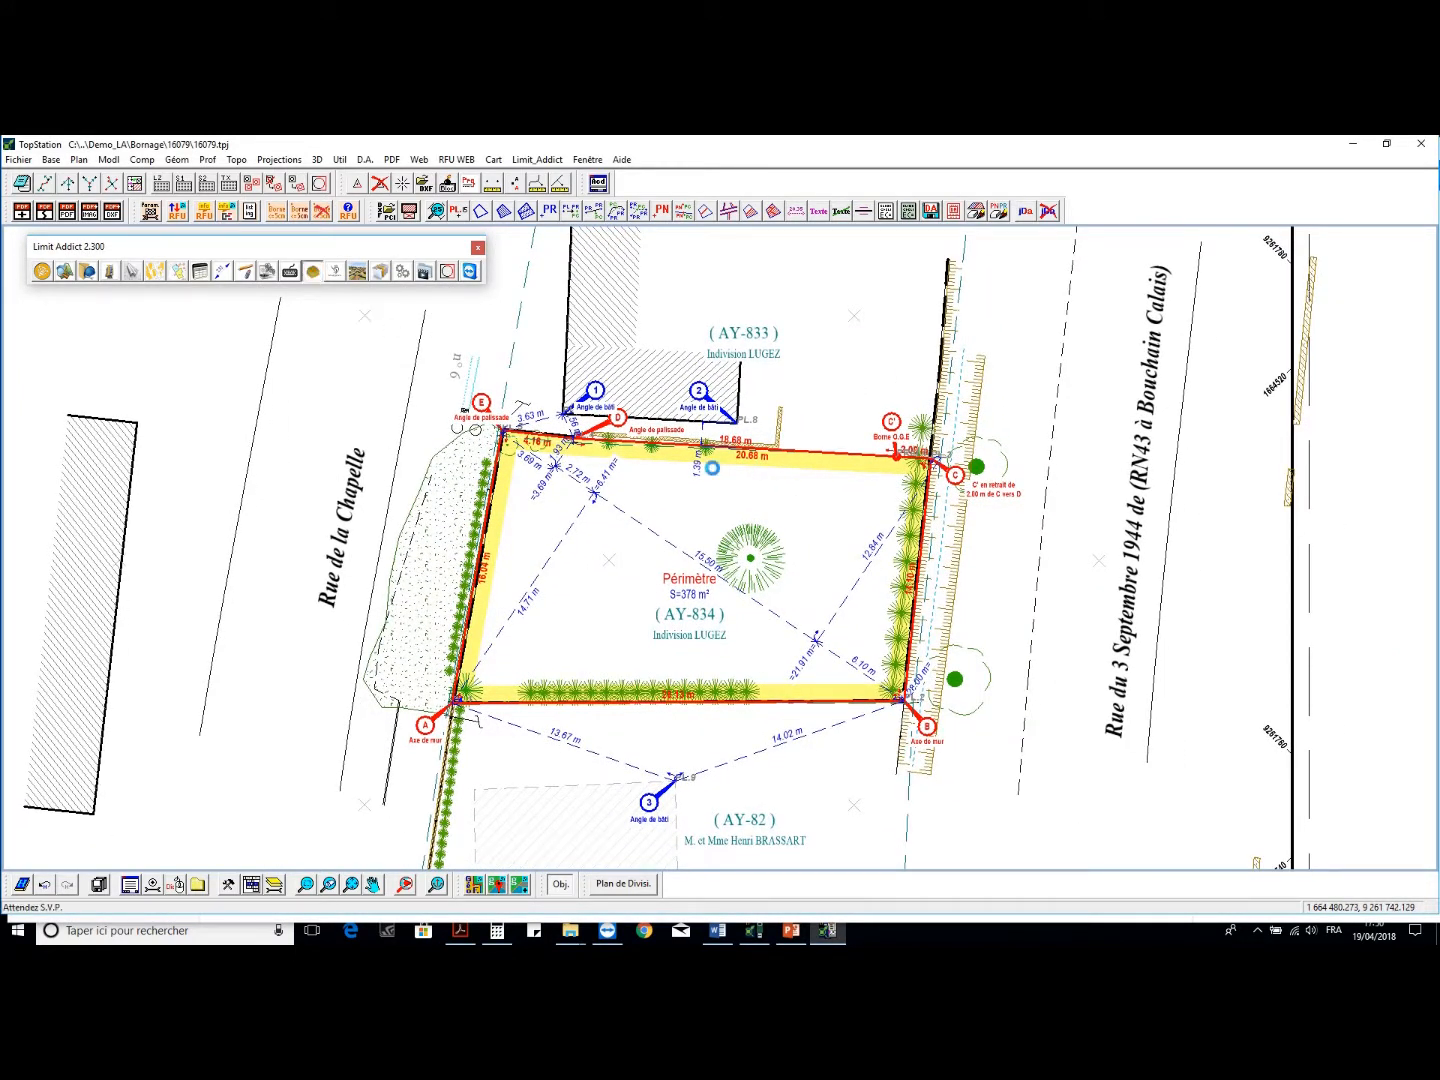
left_click(313, 272)
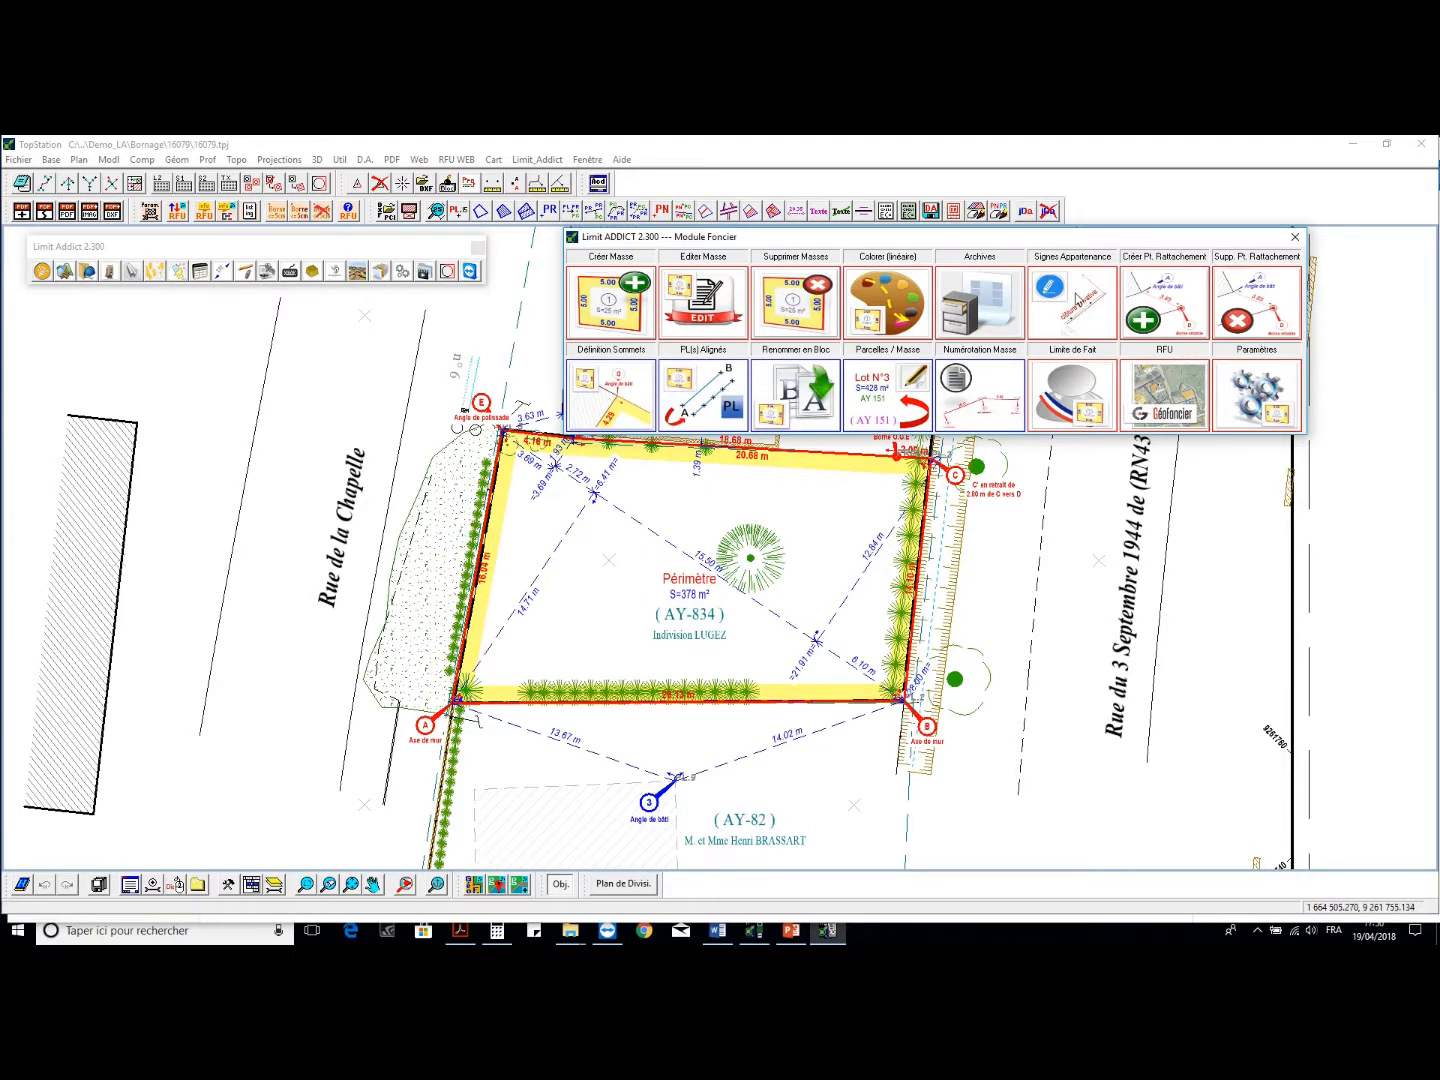
left_click(1075, 299)
left_click(1227, 262)
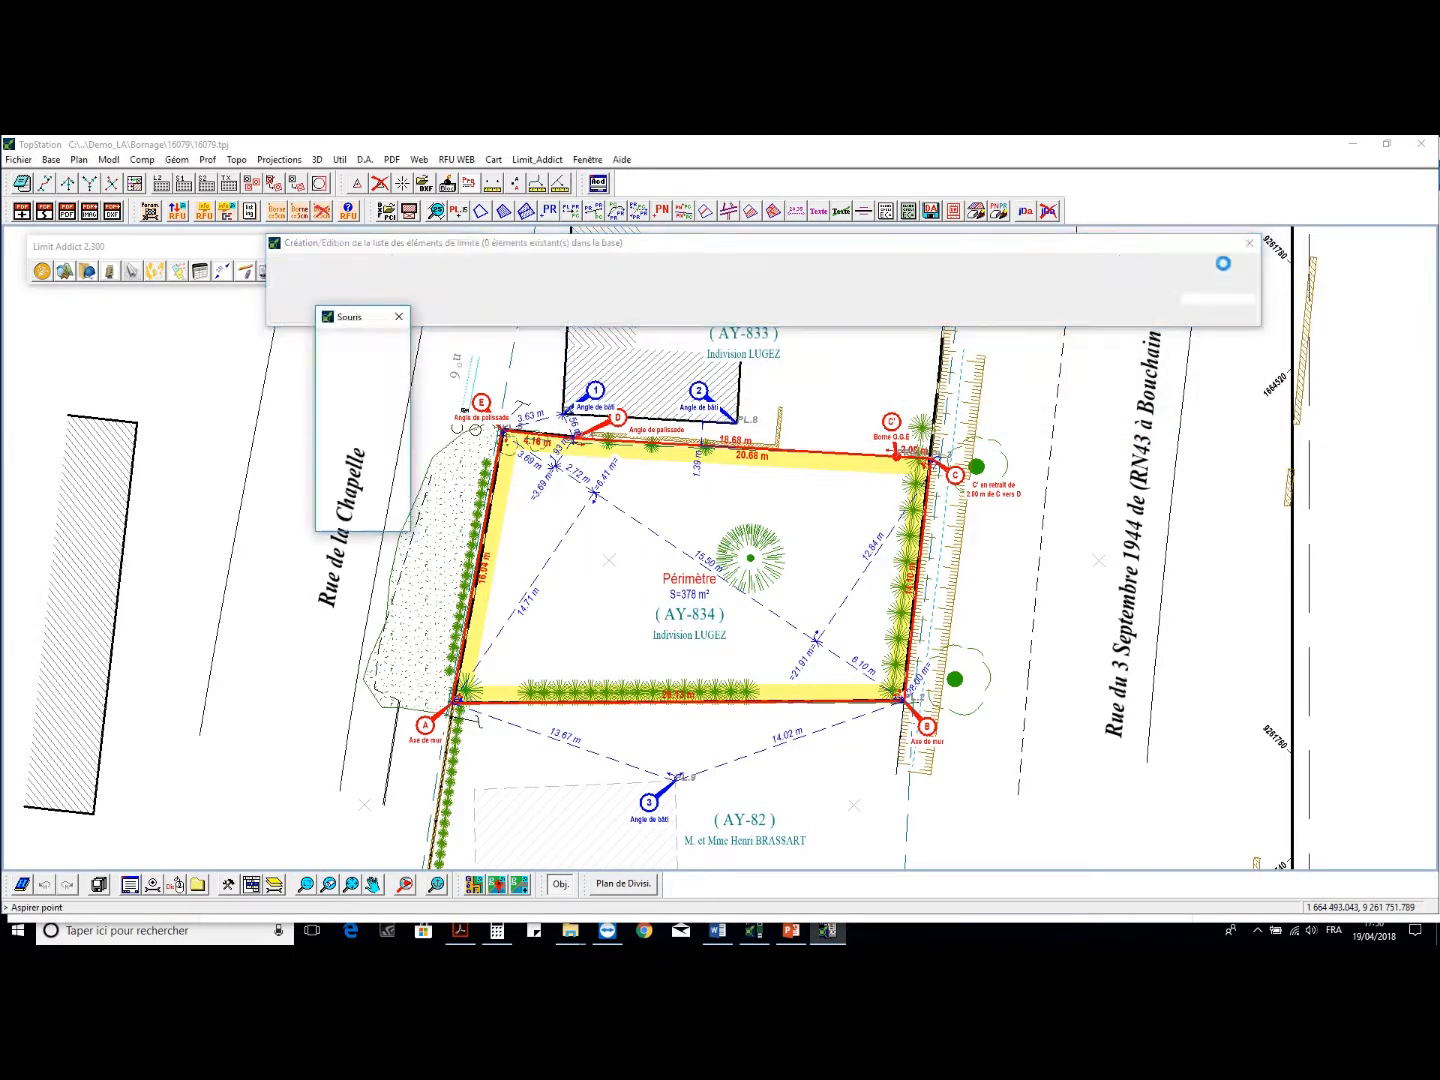
left_click(370, 297)
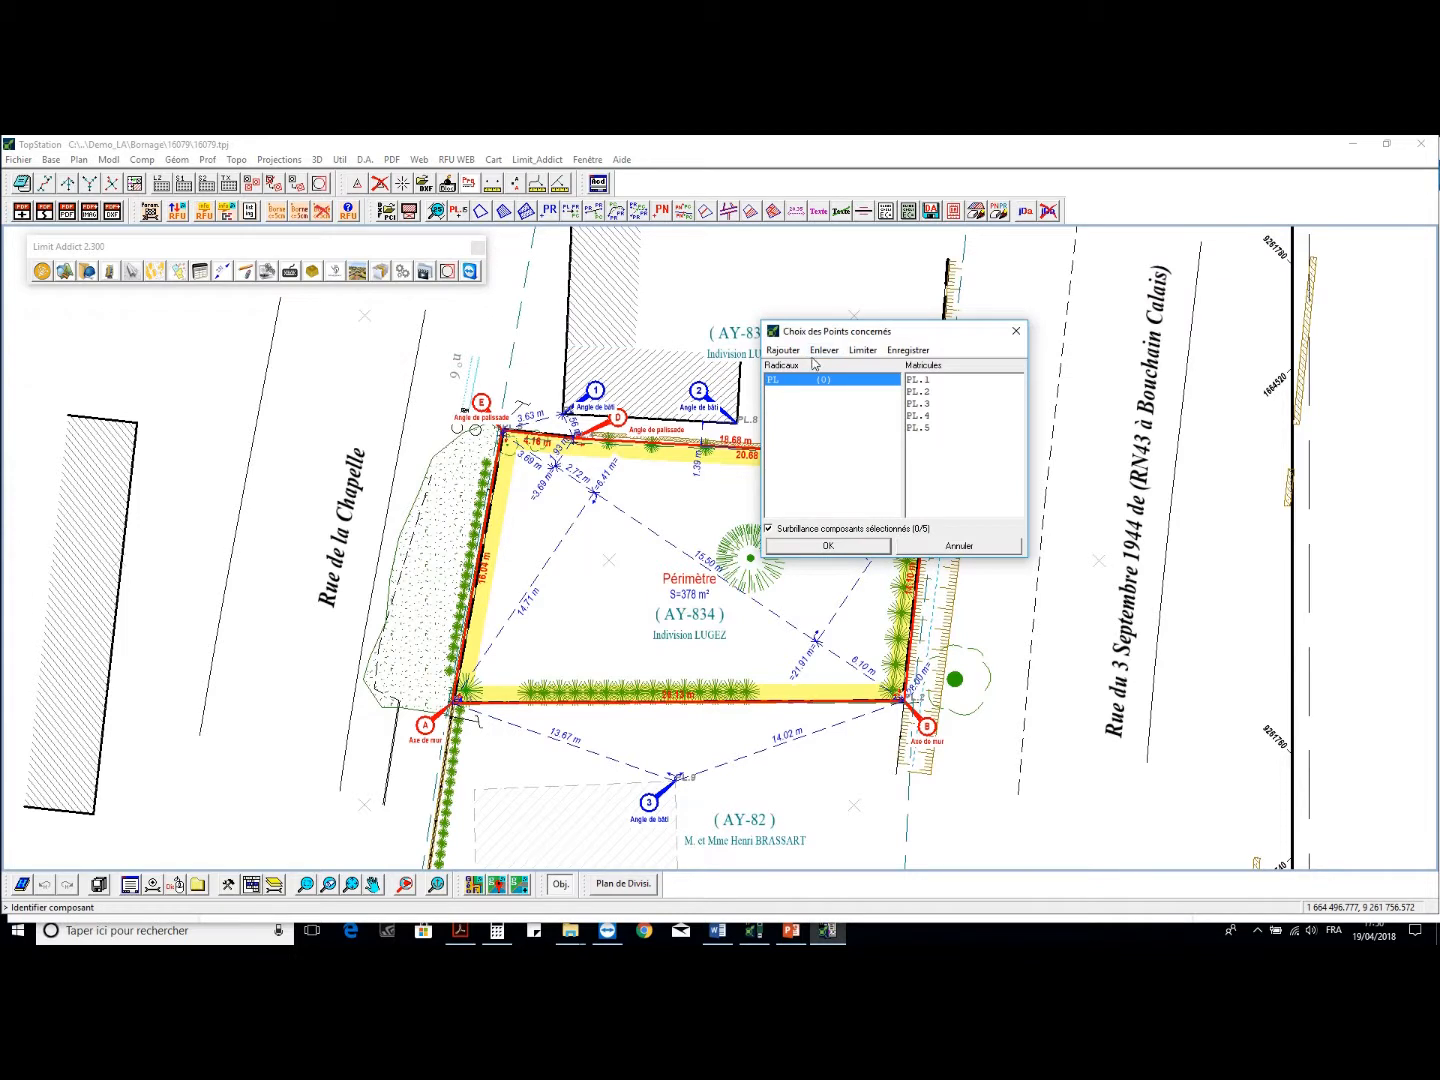
left_click(411, 652)
left_click(980, 751)
scroll(632, 727, "up", 1)
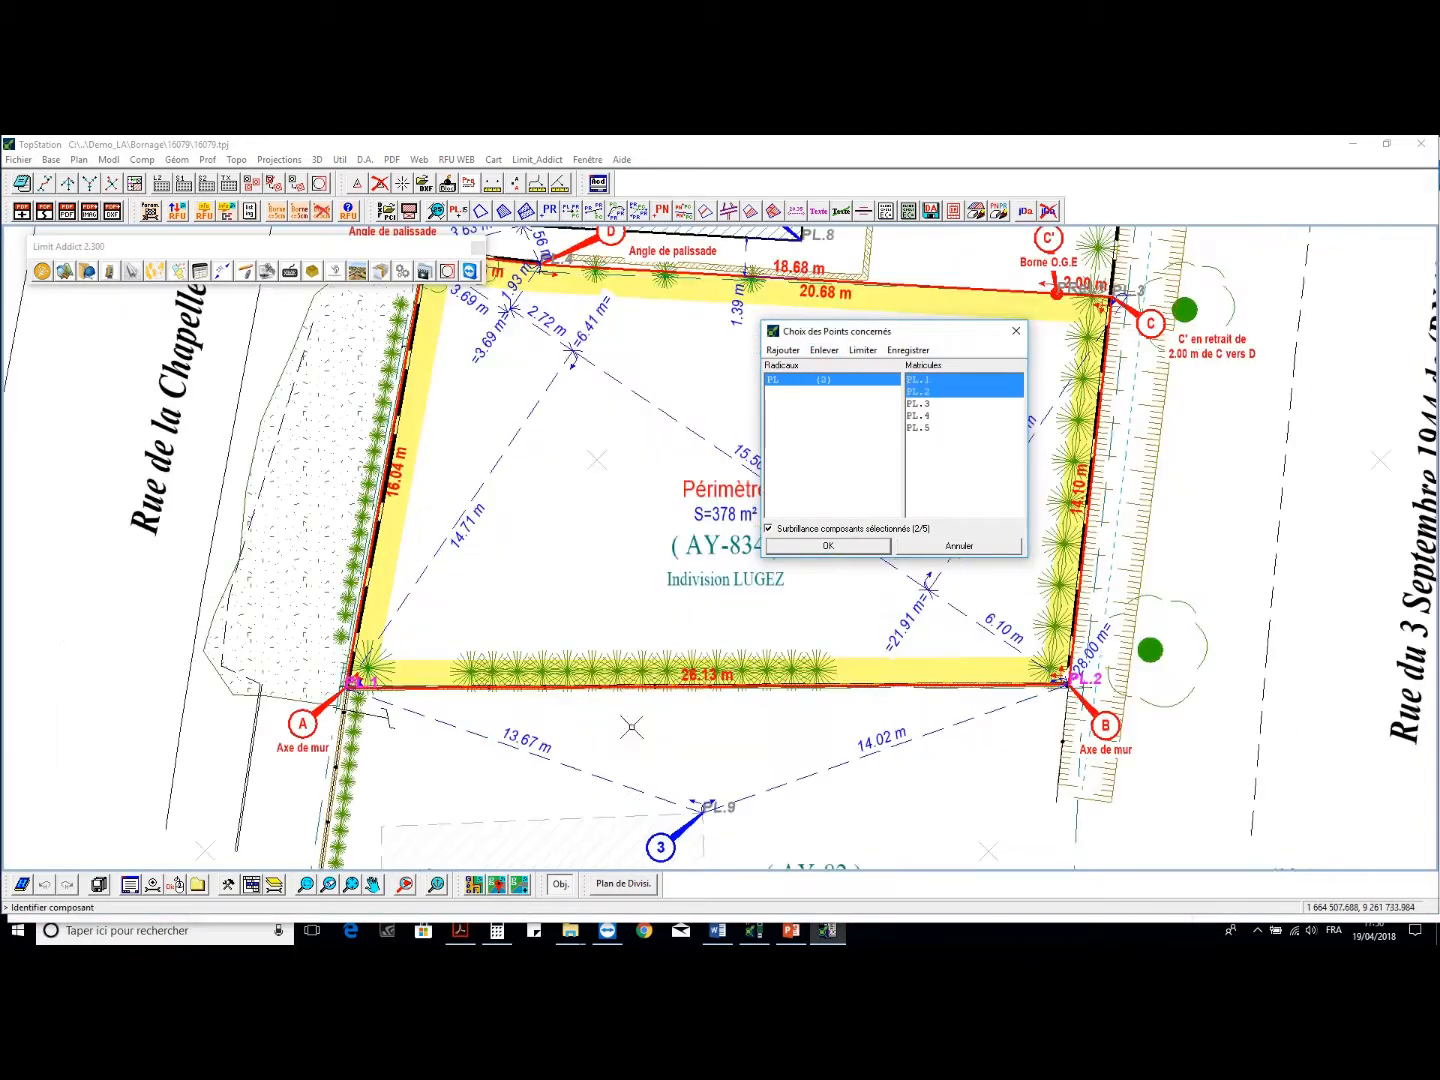
left_click(829, 546)
Define the boundary element between A and B as a mur with Mitoyen ownership
left_click(530, 299)
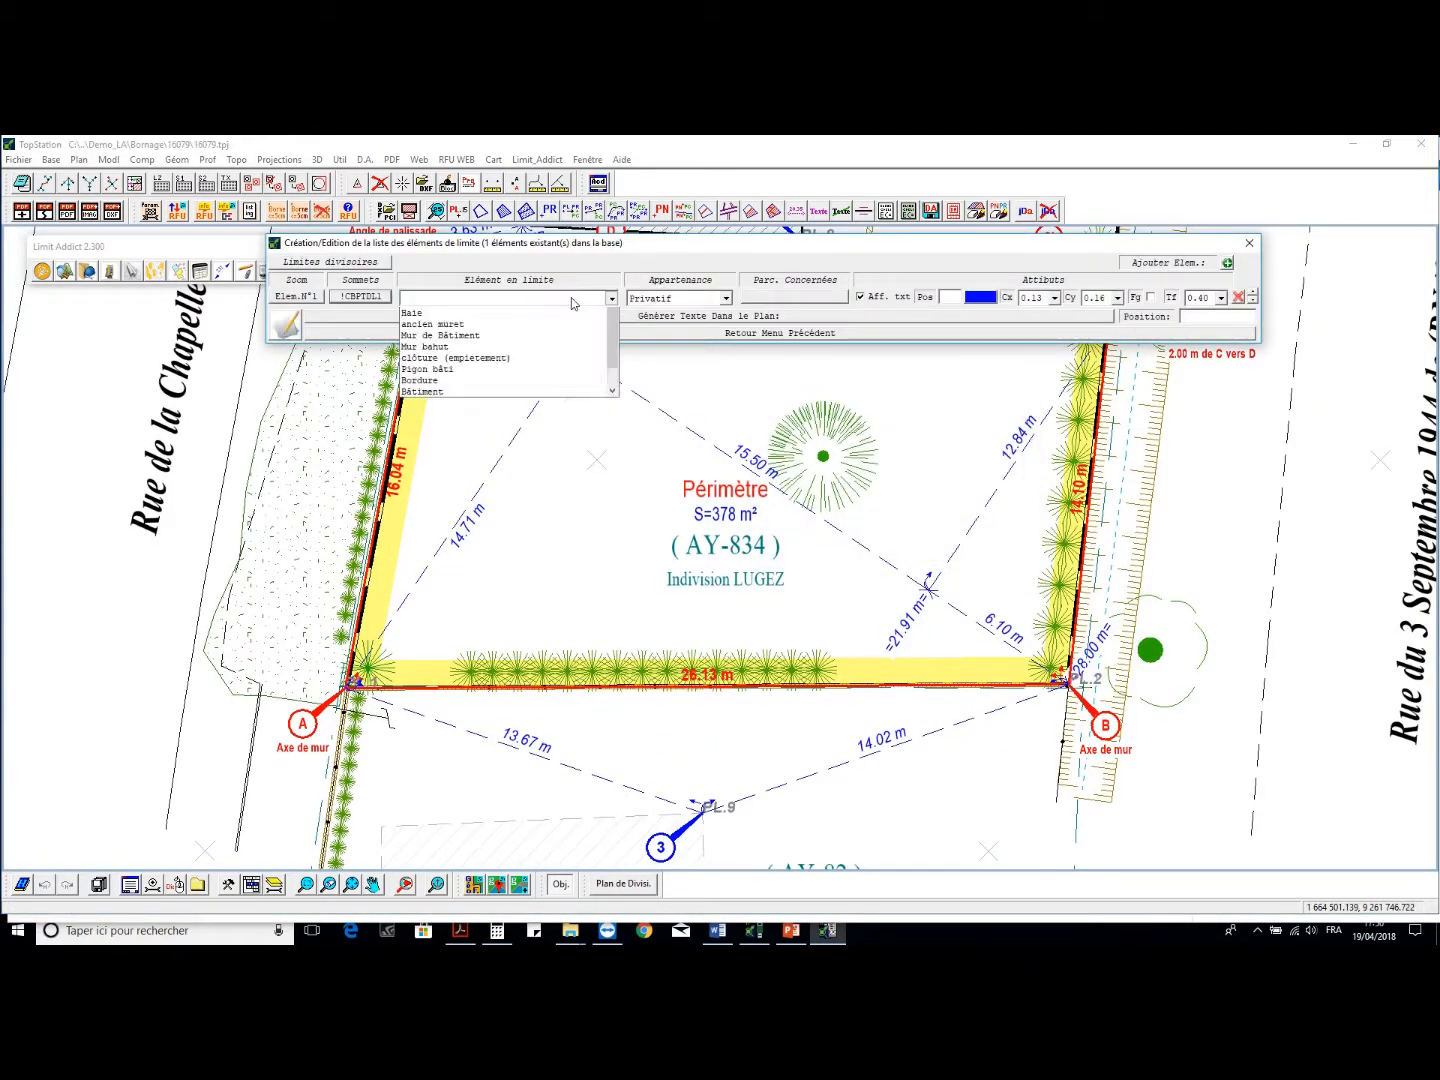
left_click(522, 347)
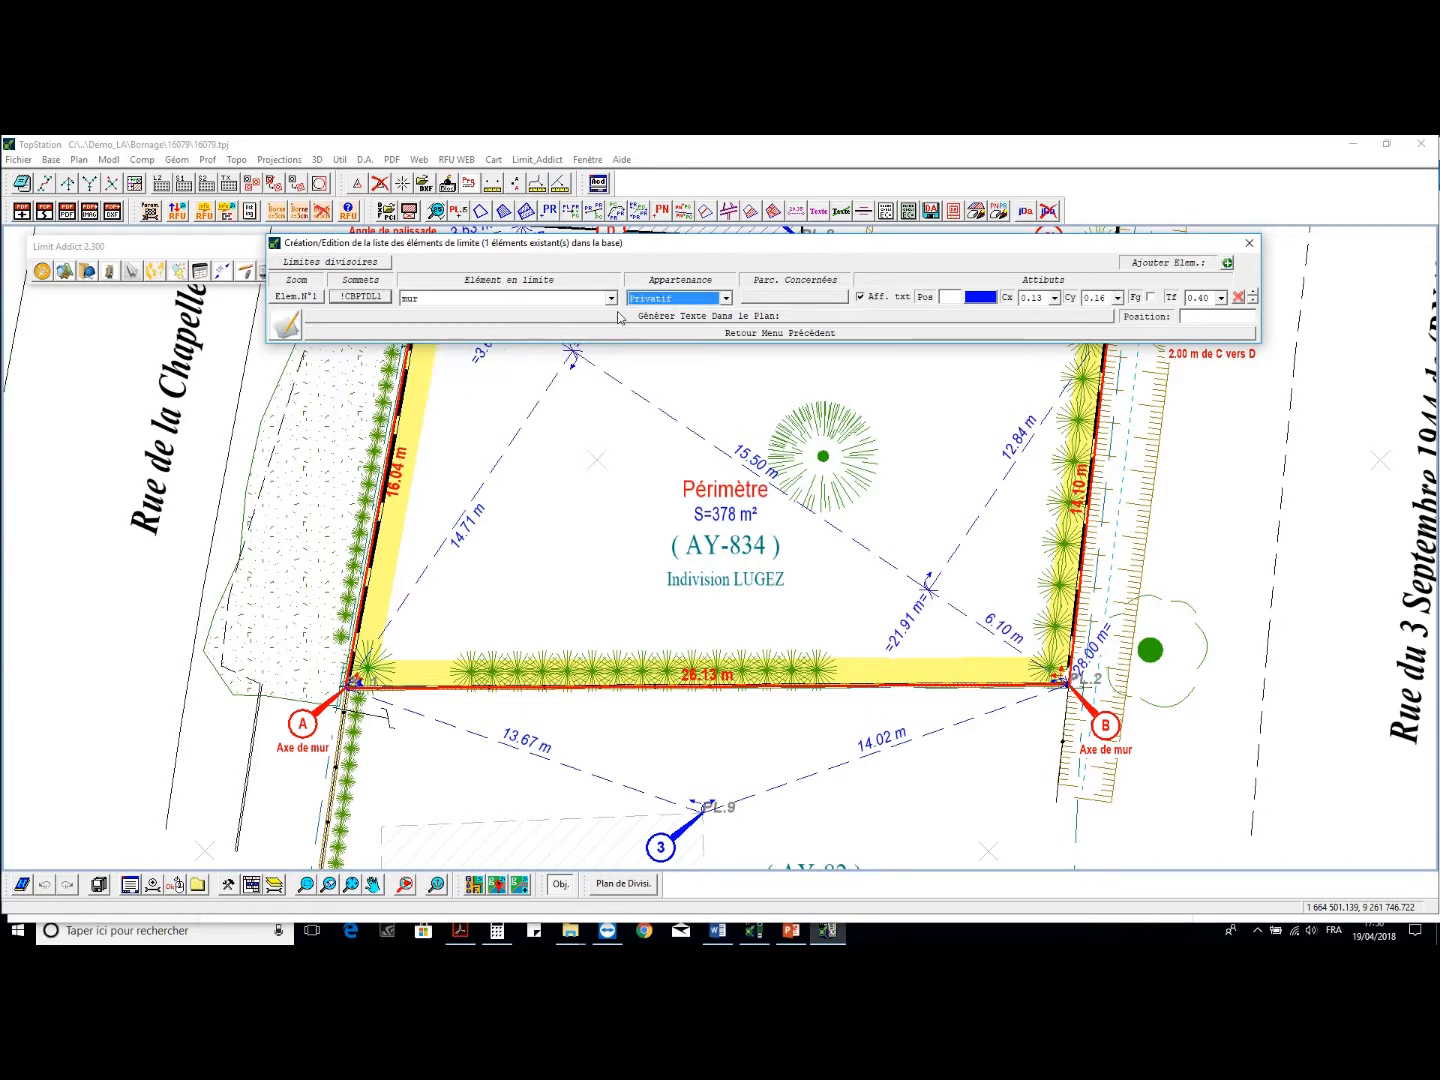
left_click(674, 300)
left_click(669, 325)
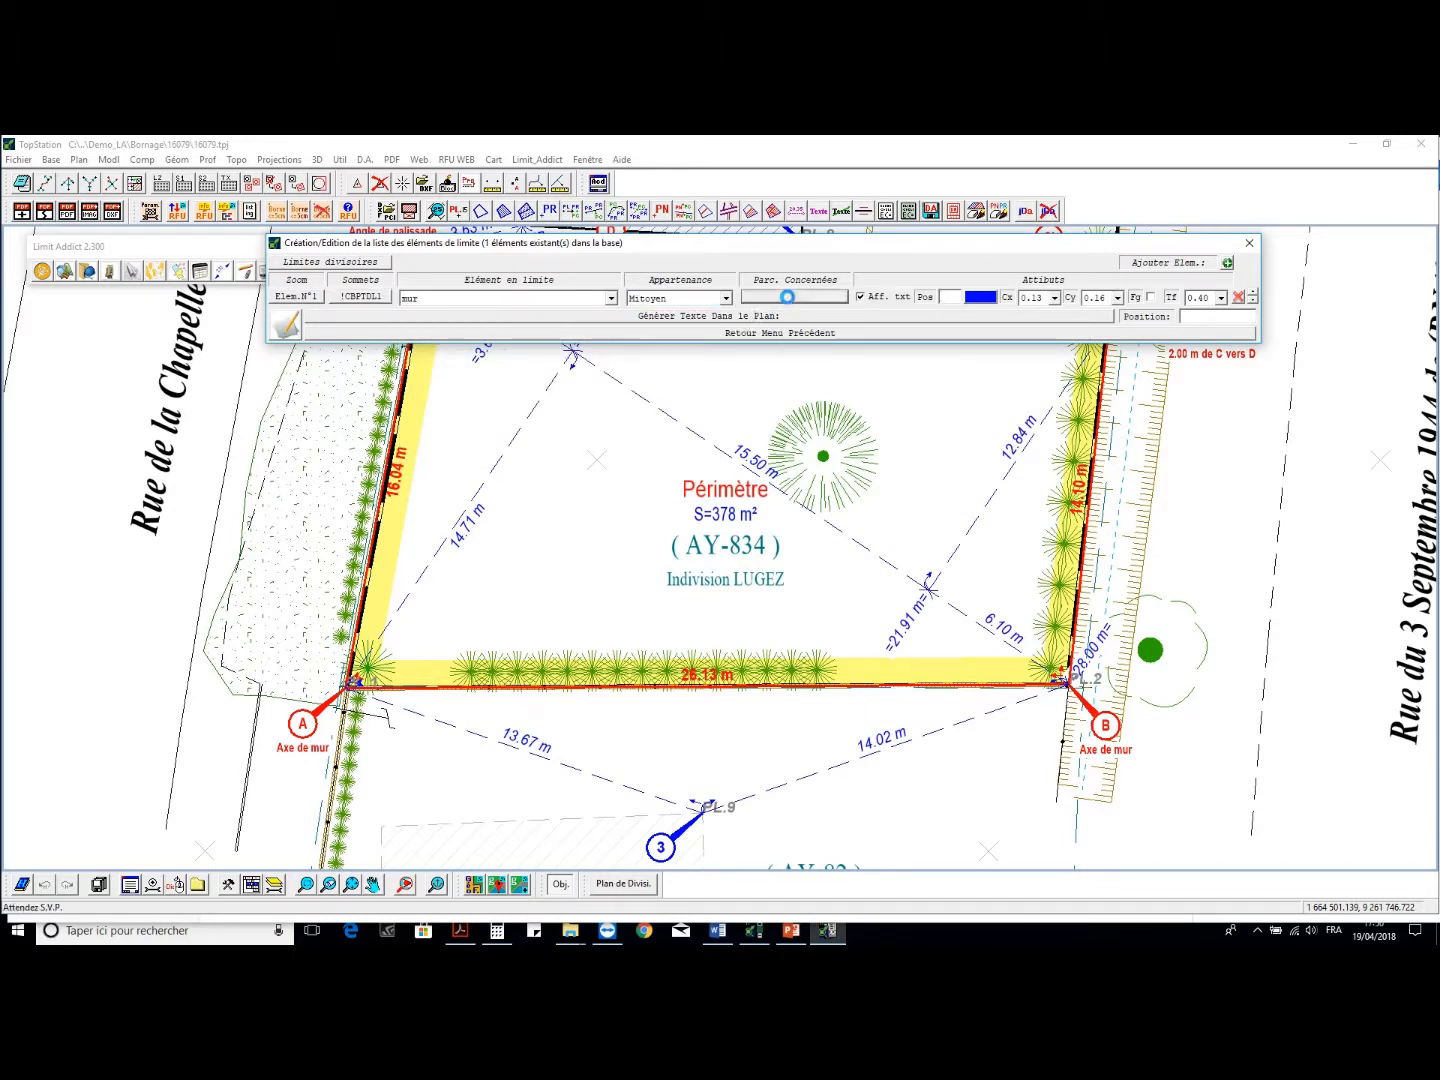
Assign parcels AY-834 and AY-82 to the shared wall element, clearing any previously selected parcels
left_click(790, 297)
scroll(715, 460, "down", 2)
left_click(823, 350)
left_click(841, 367)
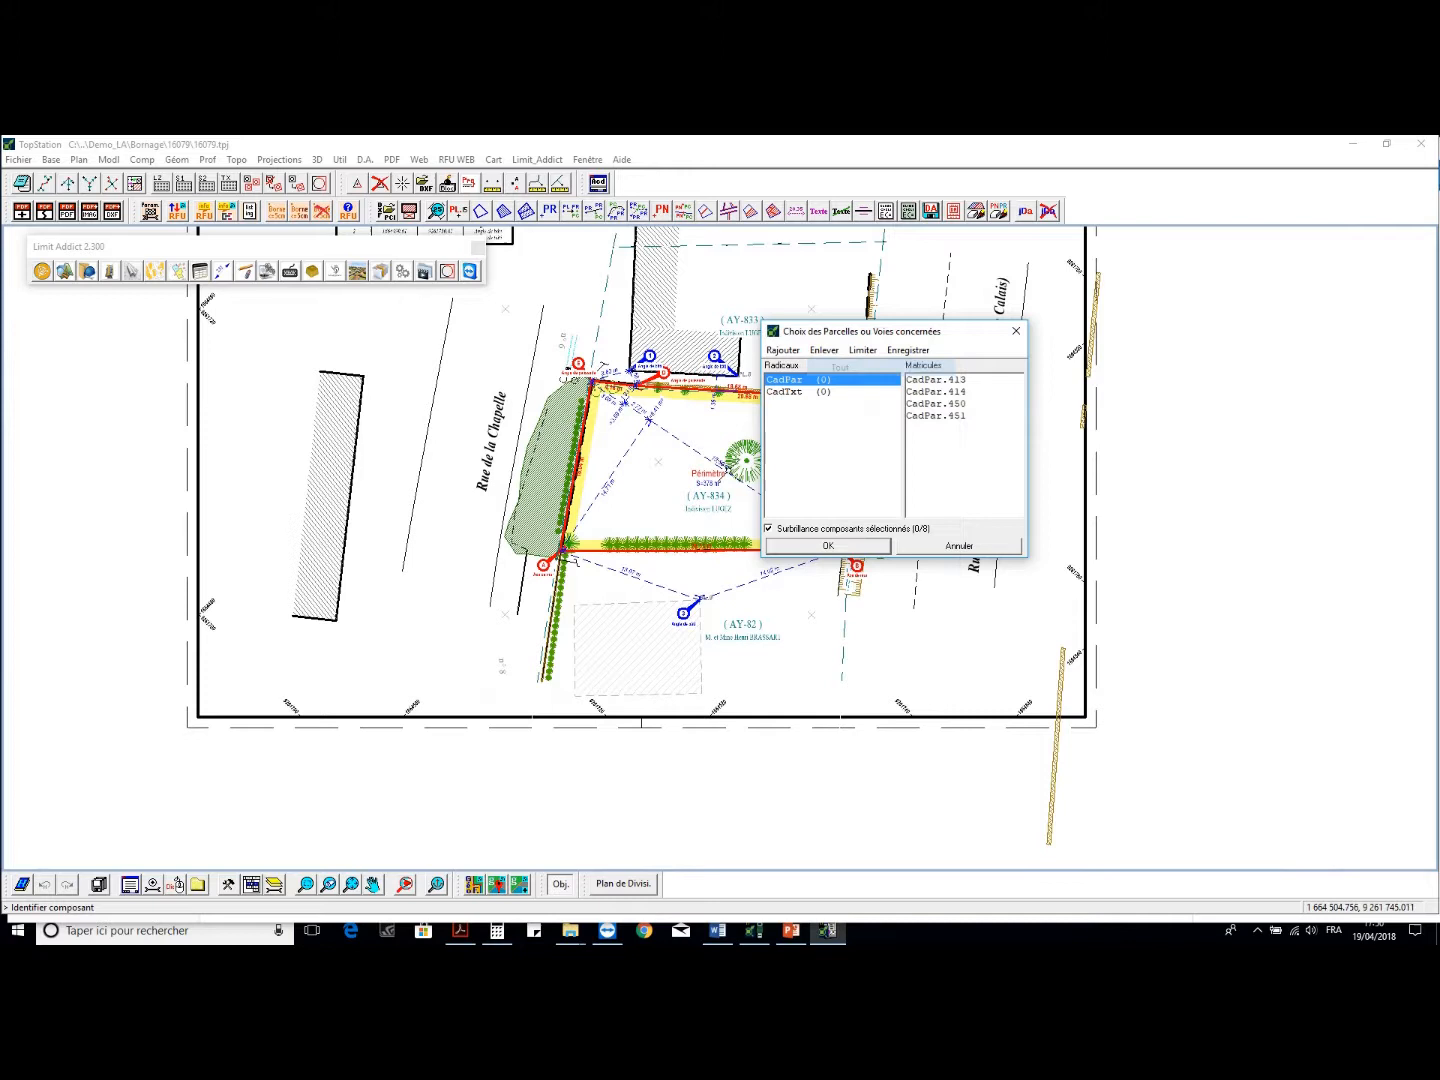
left_click(727, 493)
left_click(733, 626)
left_click(828, 544)
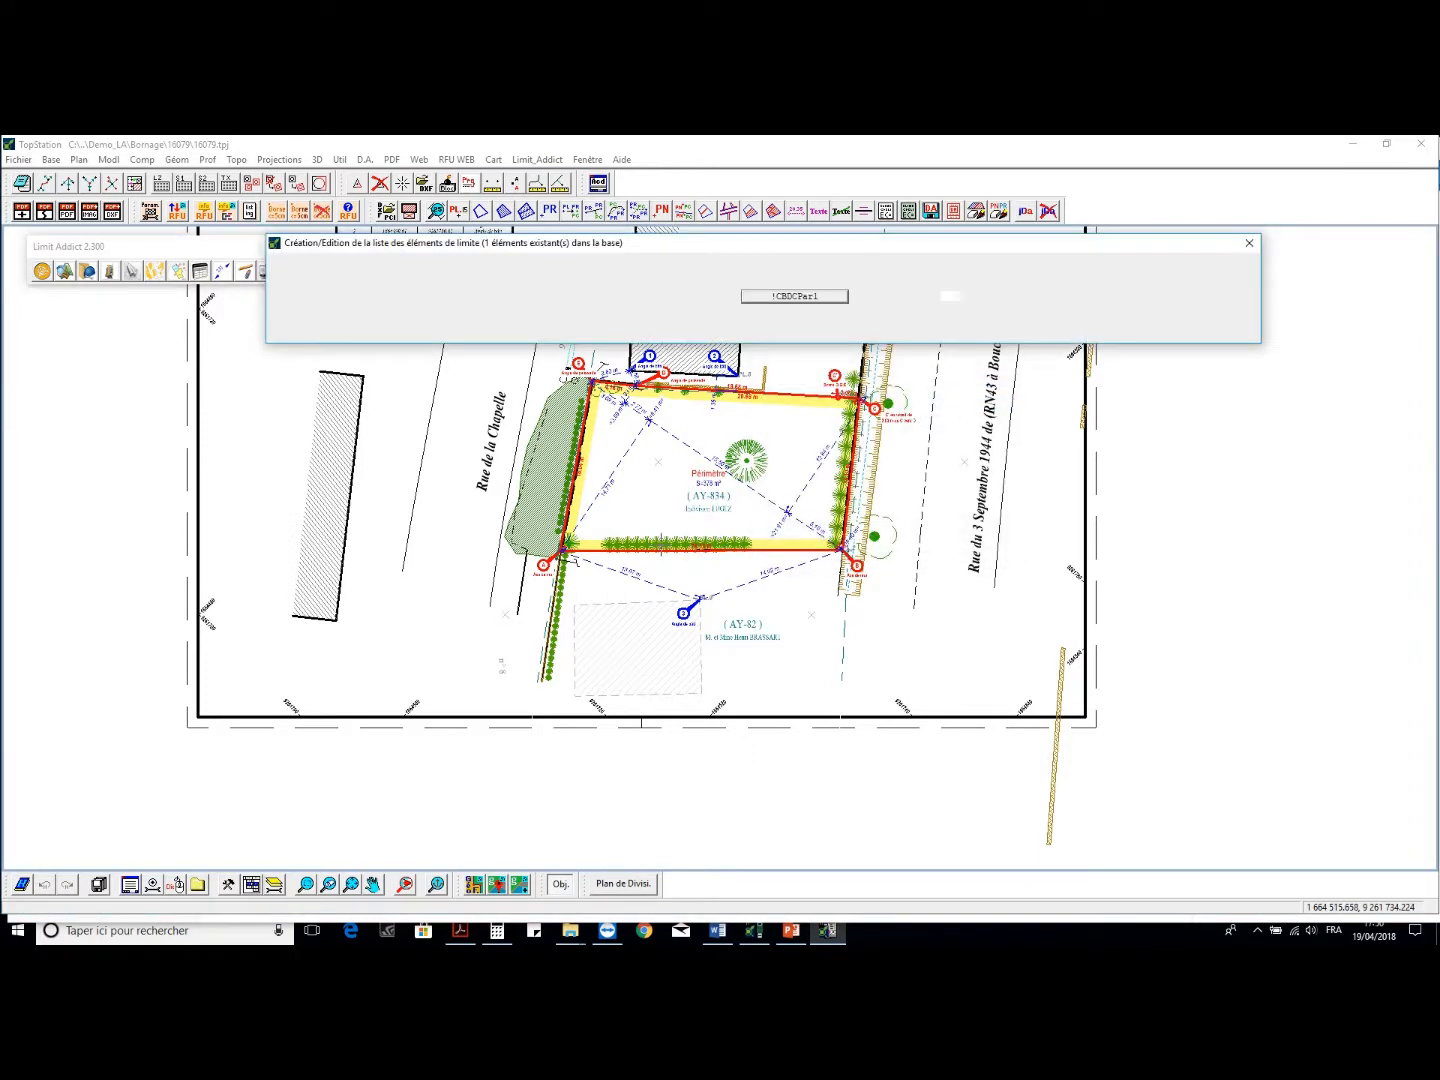
Place the mur mitoyen ownership sign on boundary A-B, between the 26.13 m dimension and vertex B
scroll(695, 536, "up", 2)
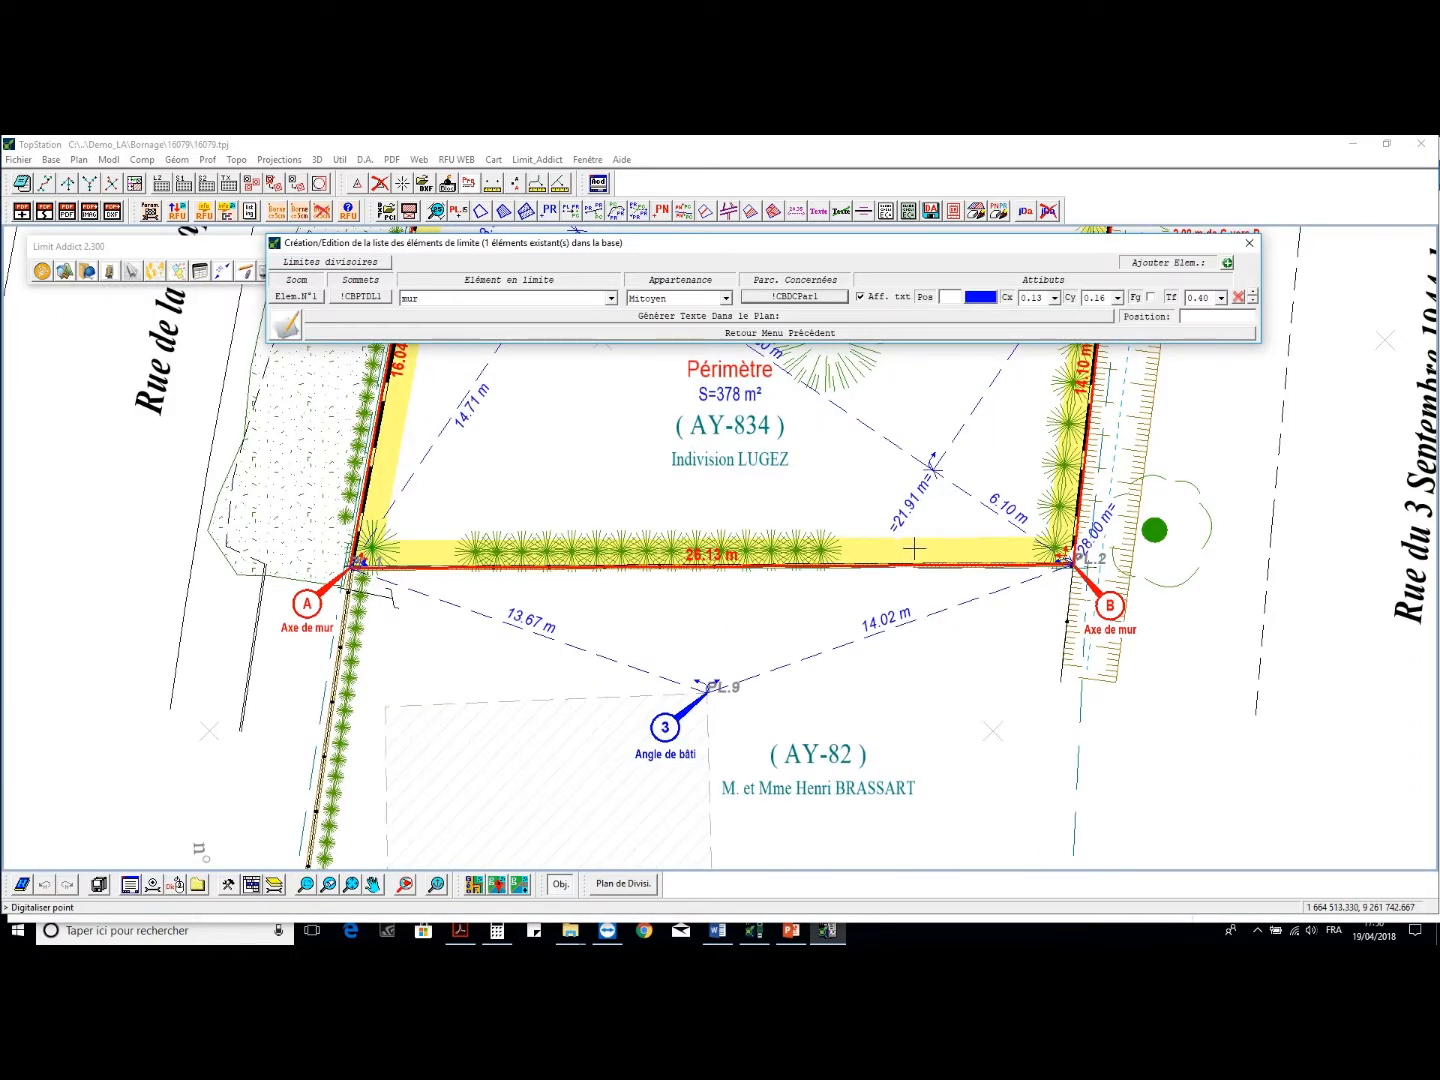
scroll(913, 548, "up", 2)
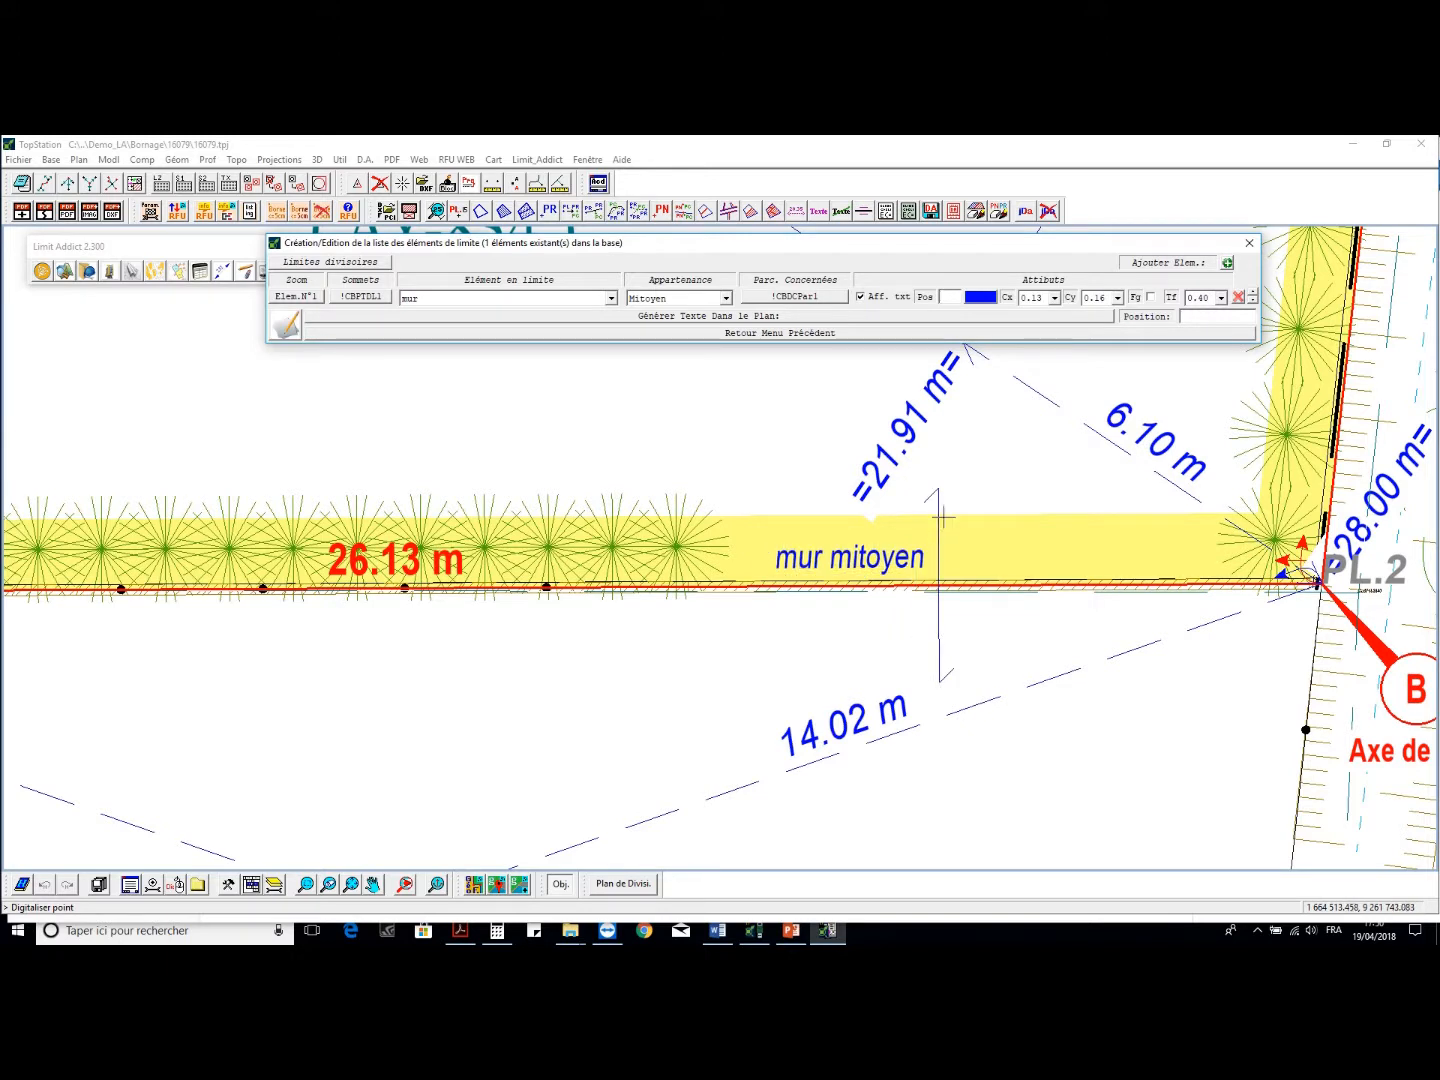
scroll(944, 518, "down", 3)
Duplicate the mur Mitoyen description as a second boundary element and define it as Haie with Privatif ownership
left_click(1230, 263)
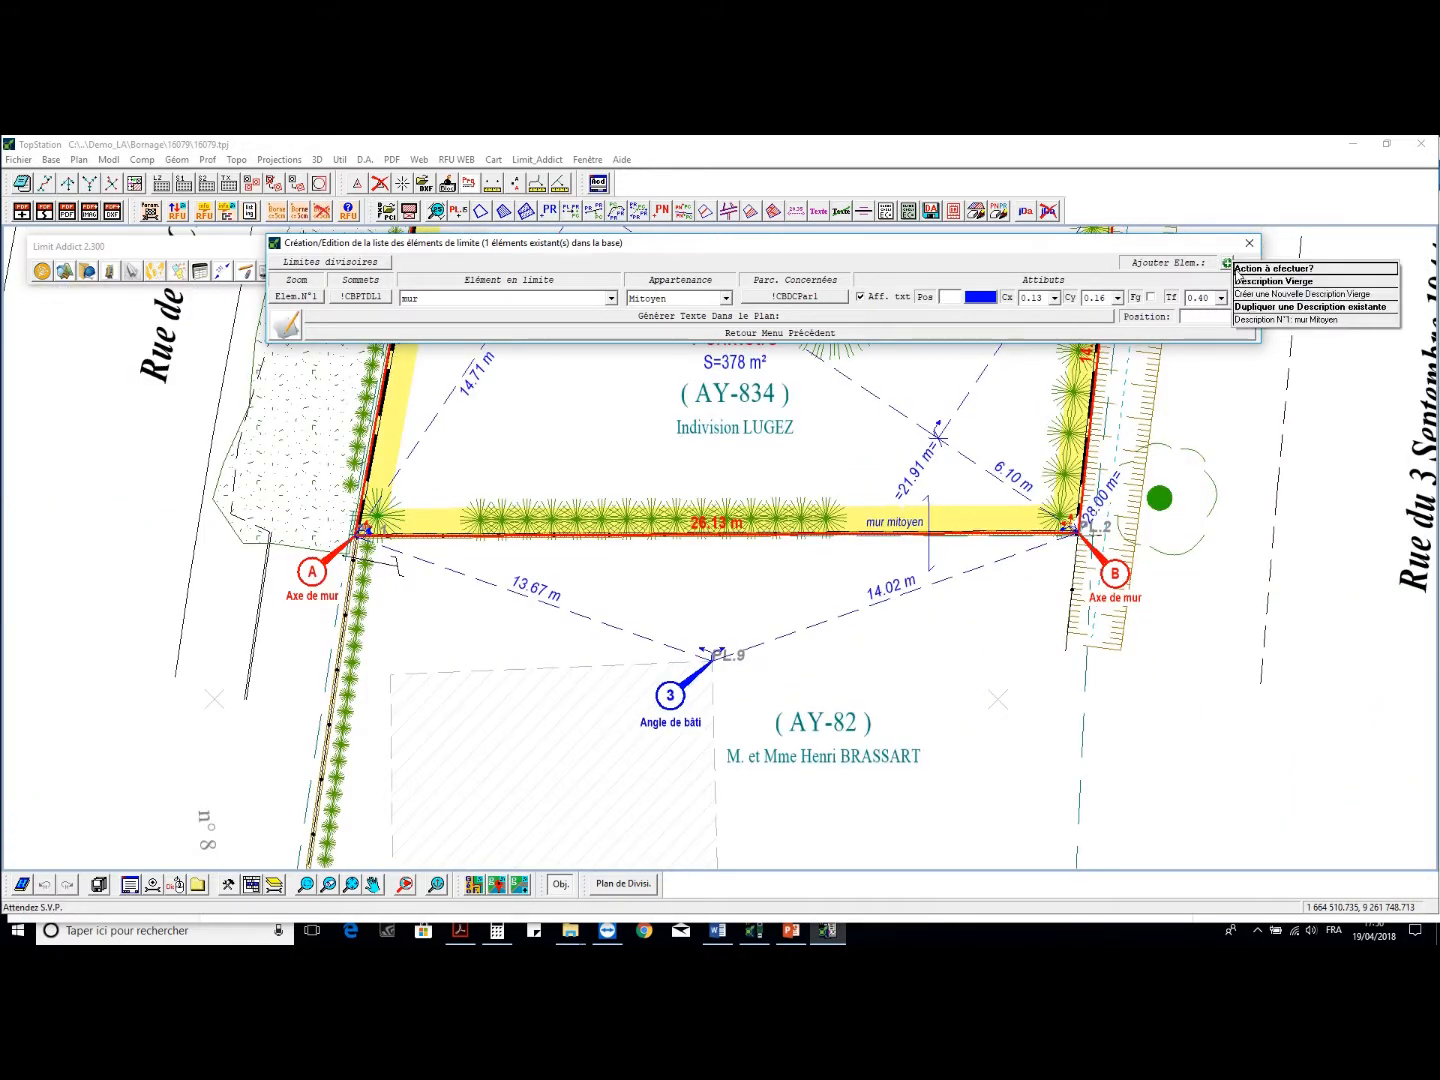
left_click(1254, 320)
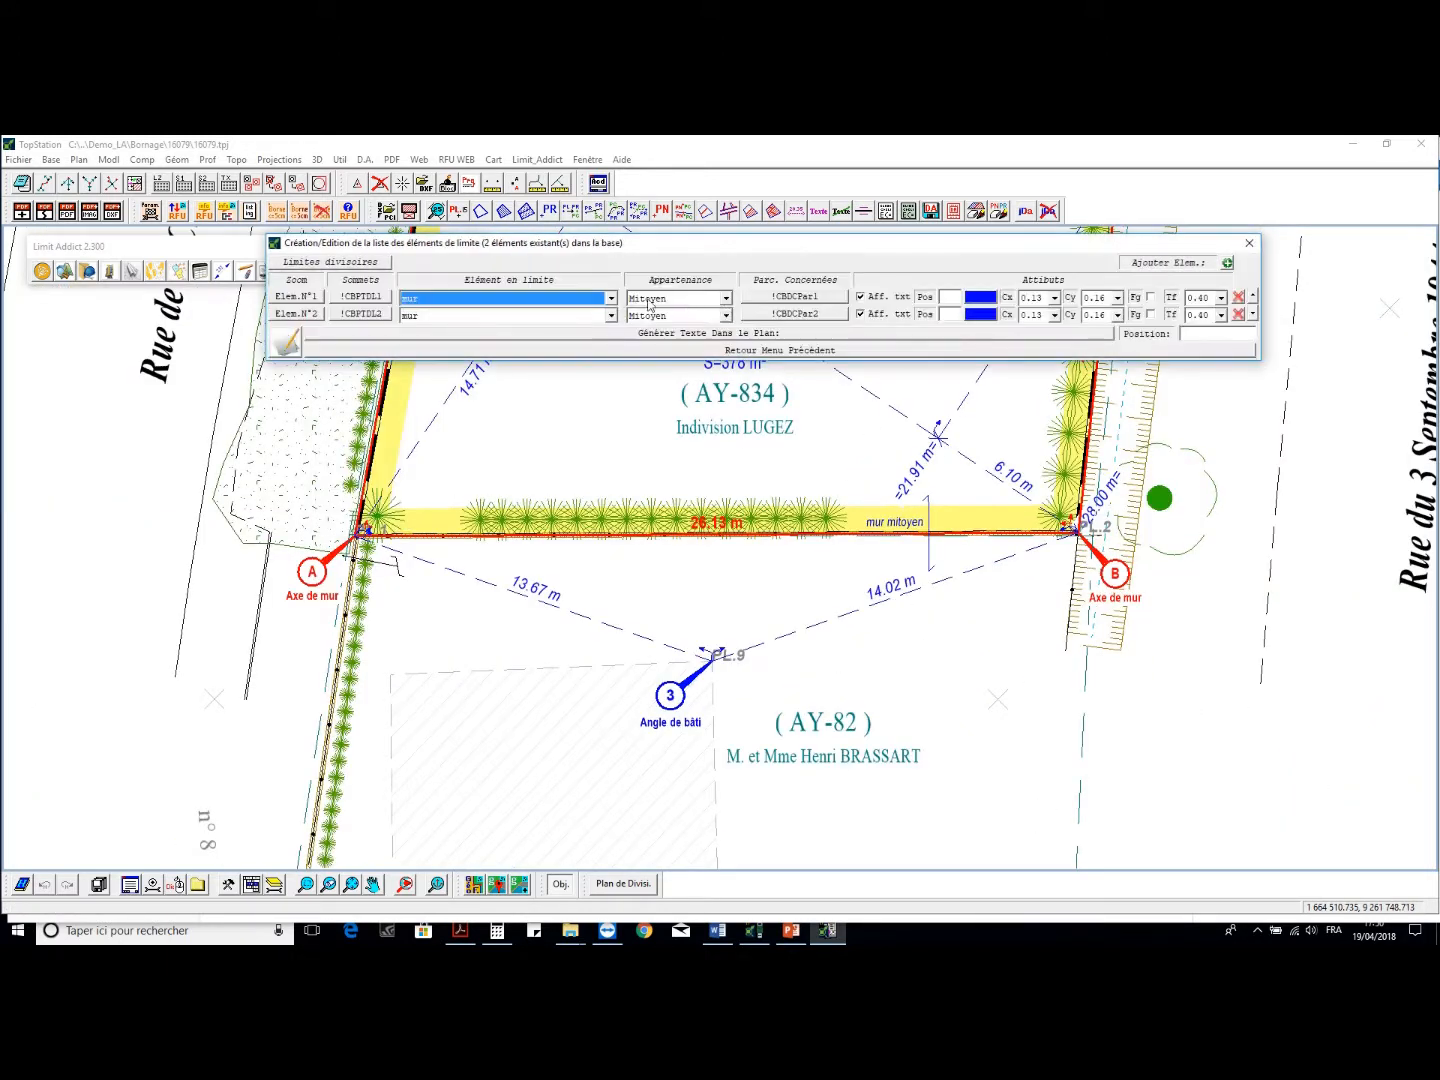
left_click(611, 315)
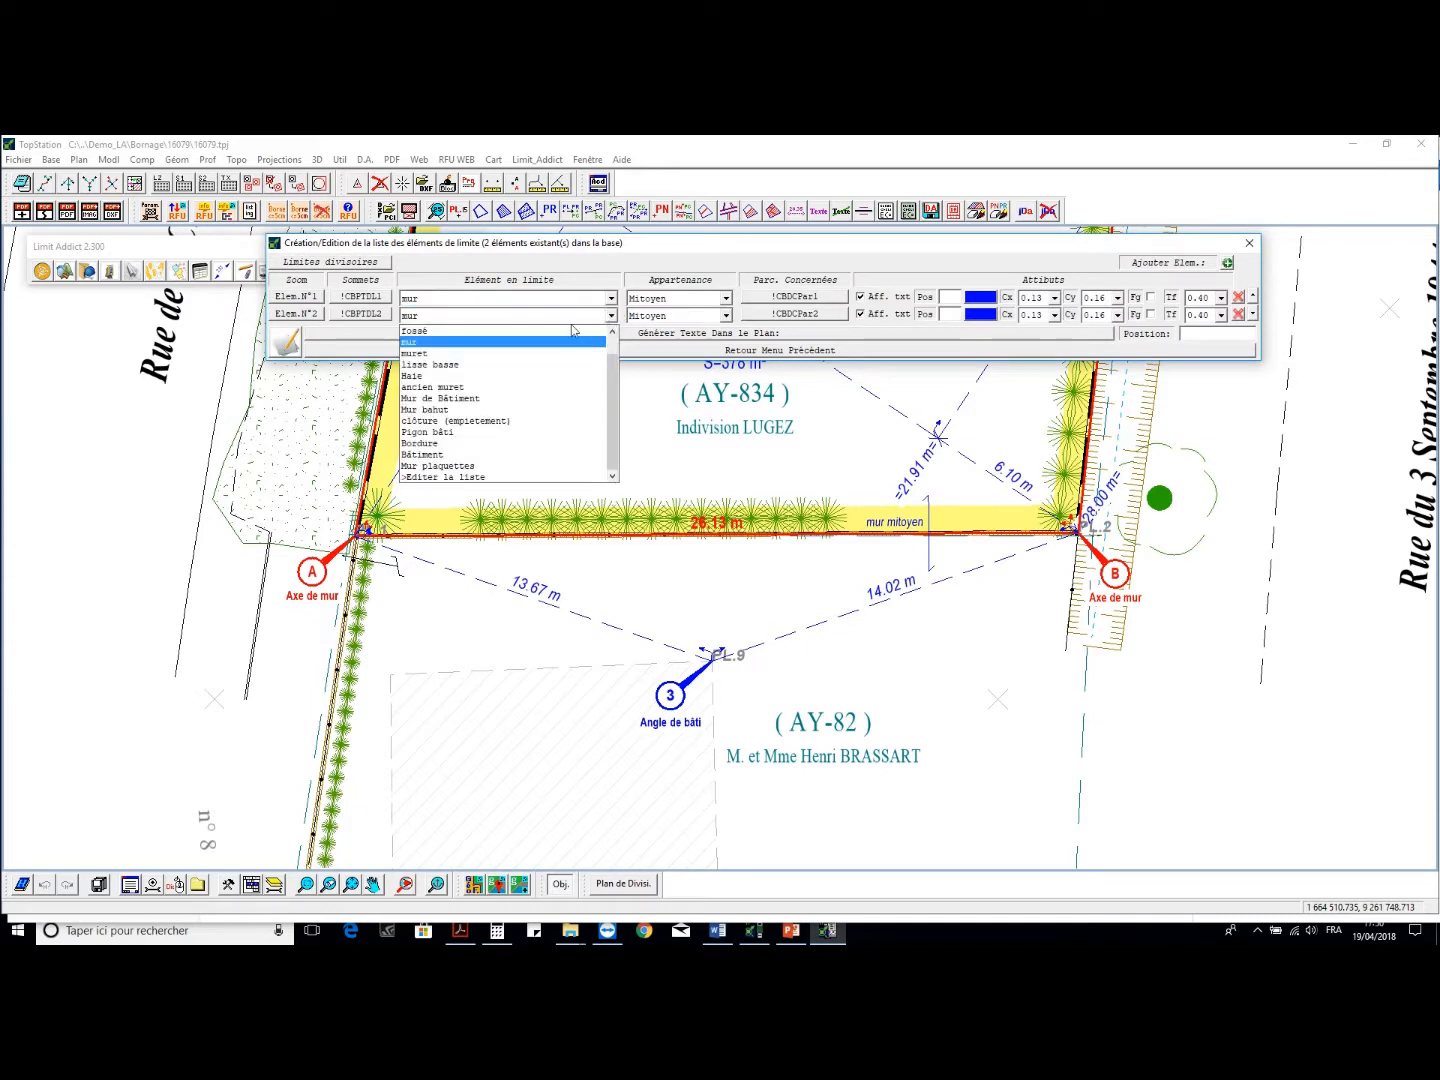
left_click(556, 375)
left_click(700, 315)
left_click(680, 341)
Assign only parcel AY-834 to the hedge element and place its ownership sign above boundary A-B, toward vertex A
left_click(782, 314)
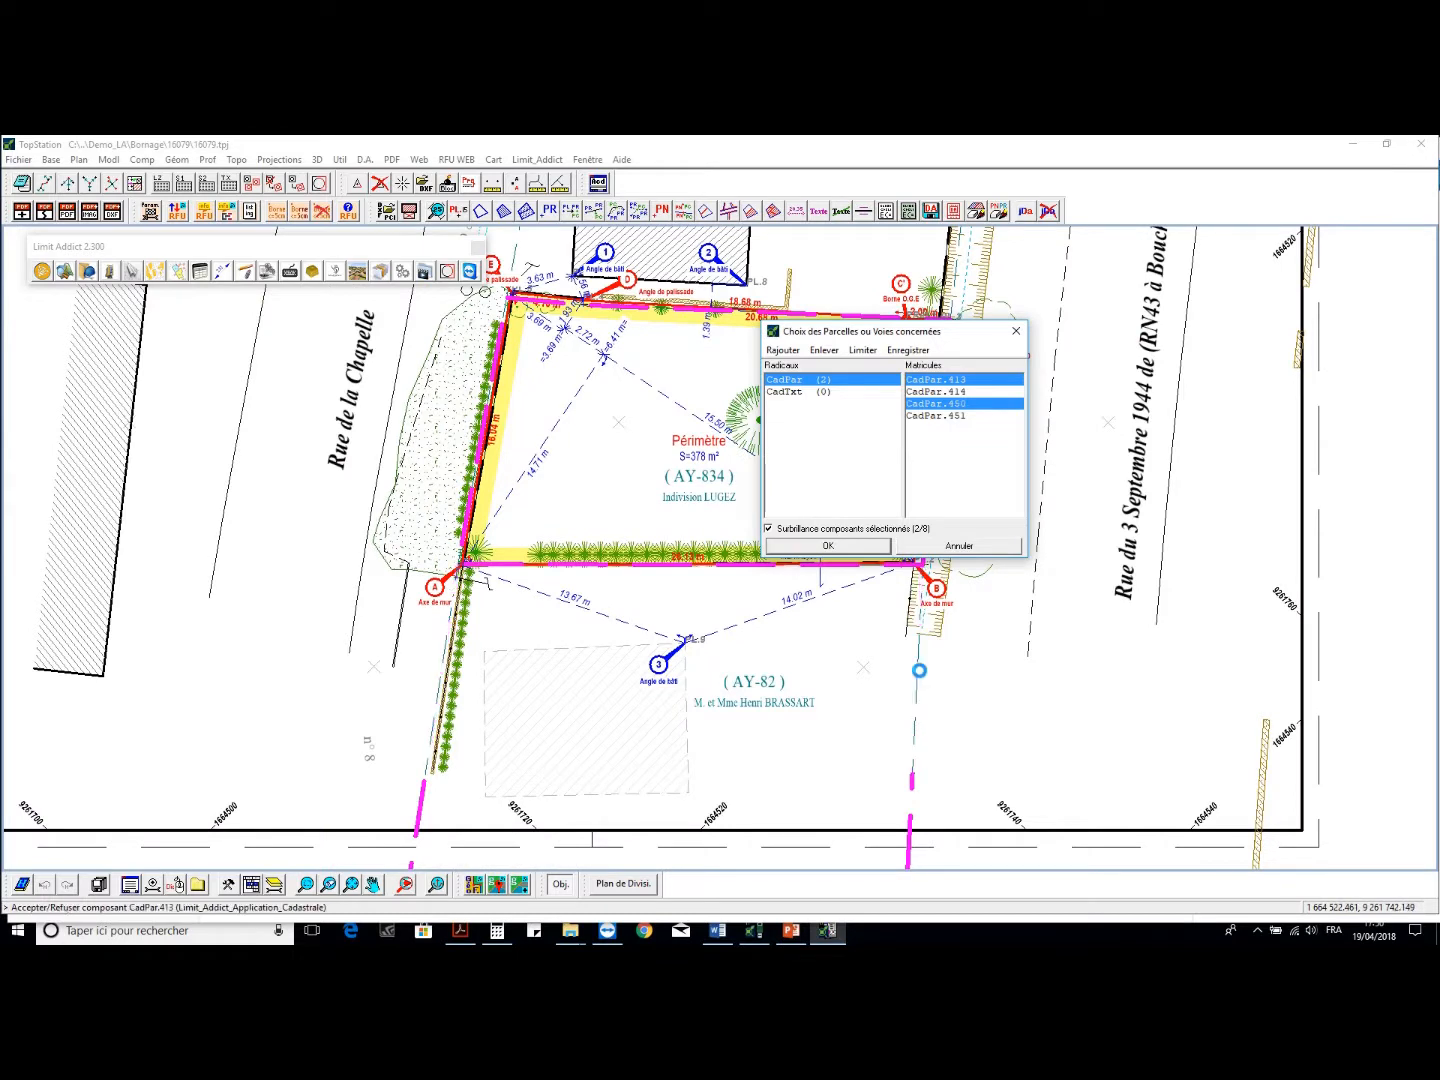
left_click(828, 544)
scroll(682, 526, "up", 2)
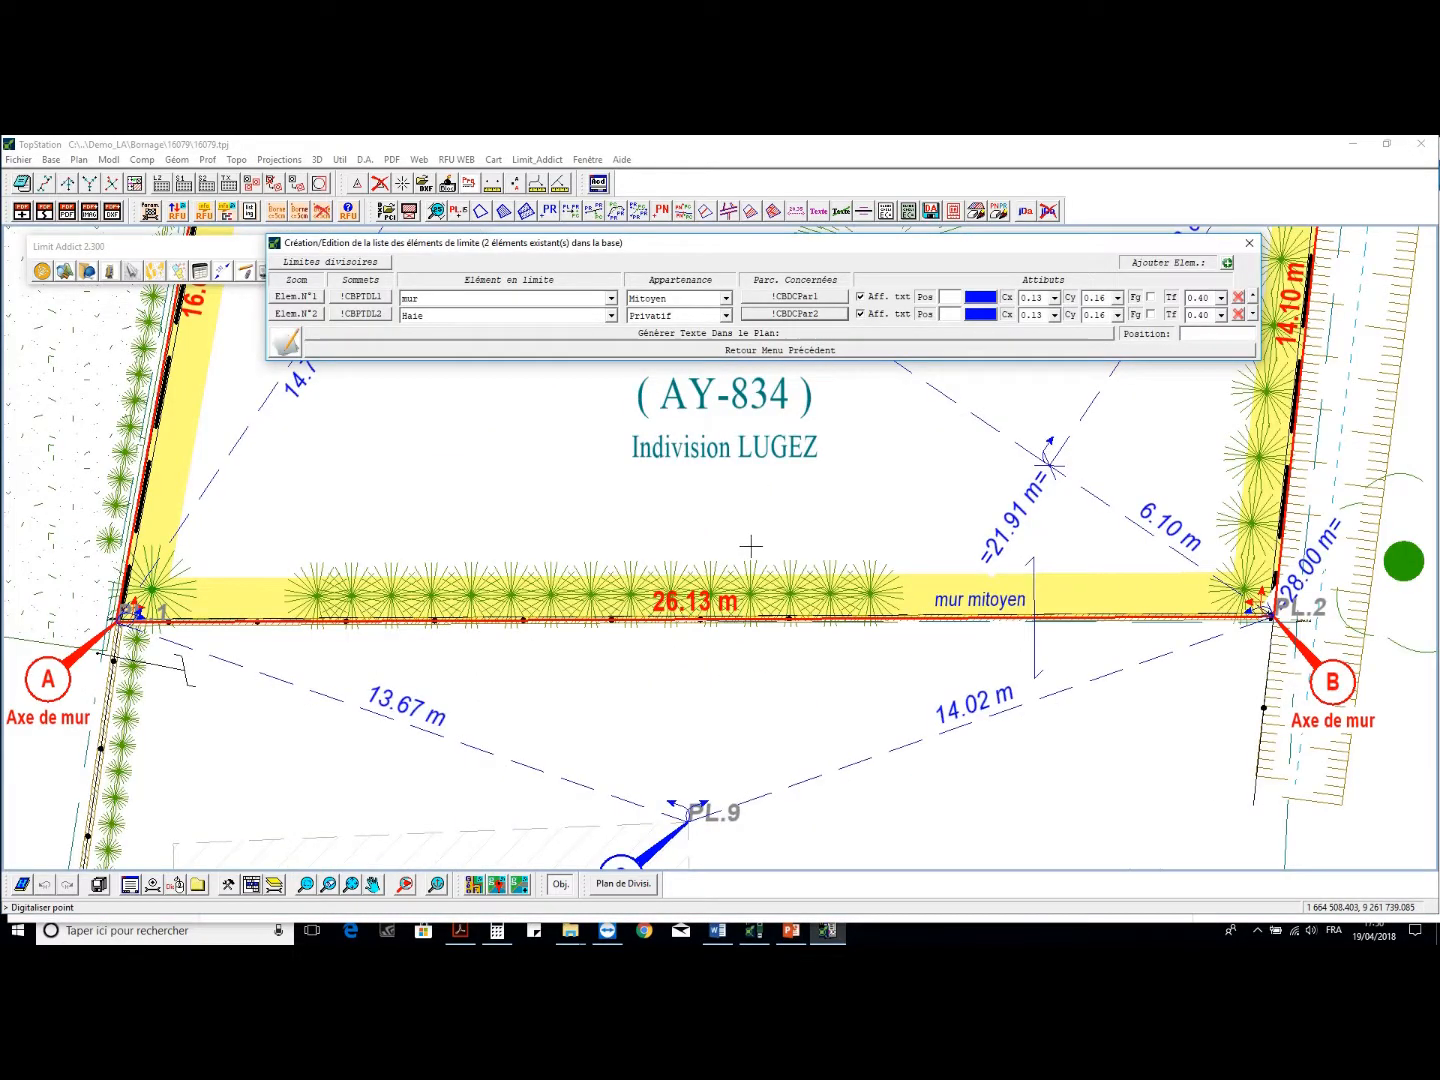
left_click(566, 544)
scroll(632, 566, "down", 2)
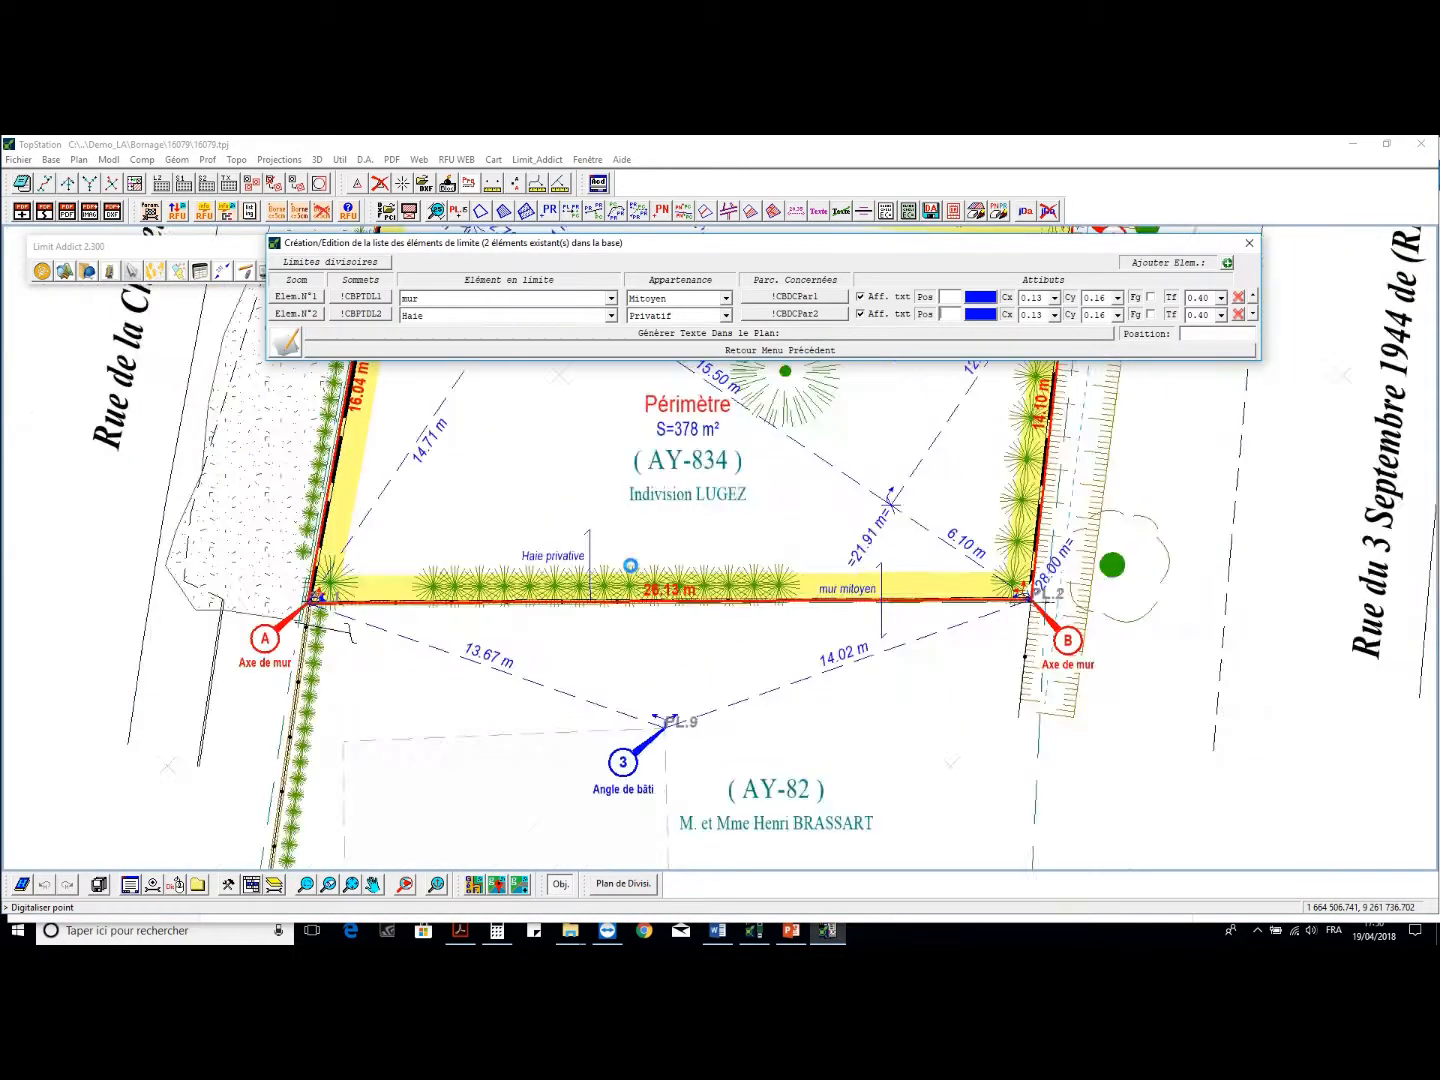
middle_click_drag(742, 501, 694, 559)
Generate the Description des limites text using BOR.1 as vertex order and place it beneath the Points de rétablissement table
left_click(714, 336)
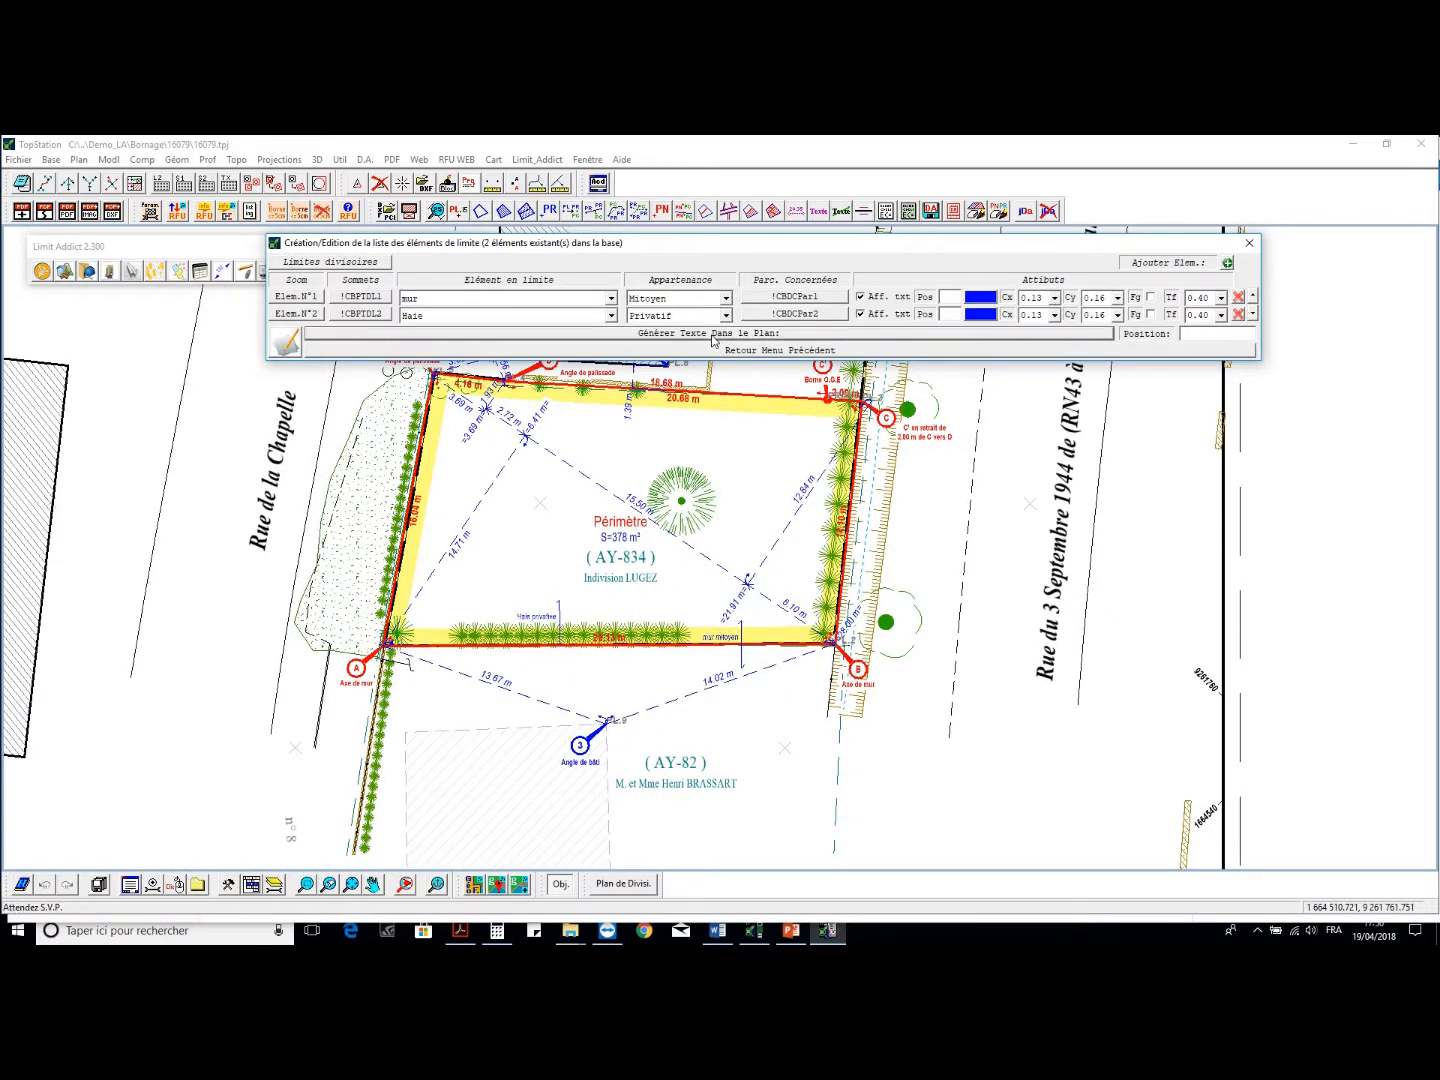
left_click(769, 369)
left_click(789, 534)
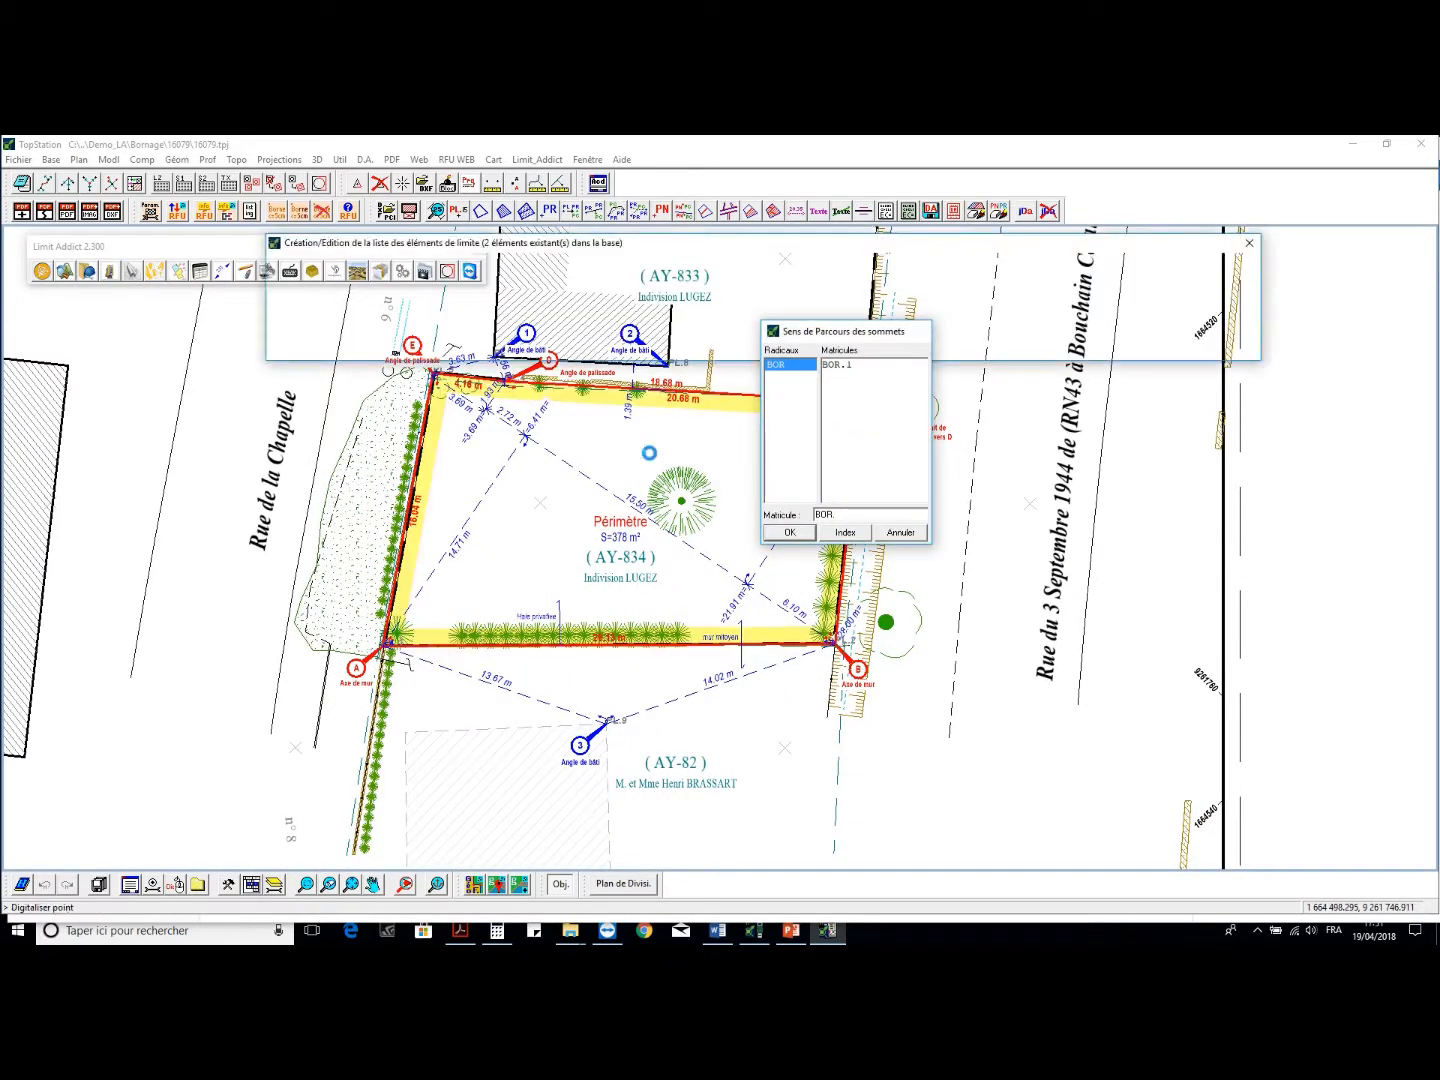
scroll(646, 460, "down", 2)
left_click(797, 352)
left_click(796, 365)
left_click(794, 427)
scroll(656, 454, "up", 5)
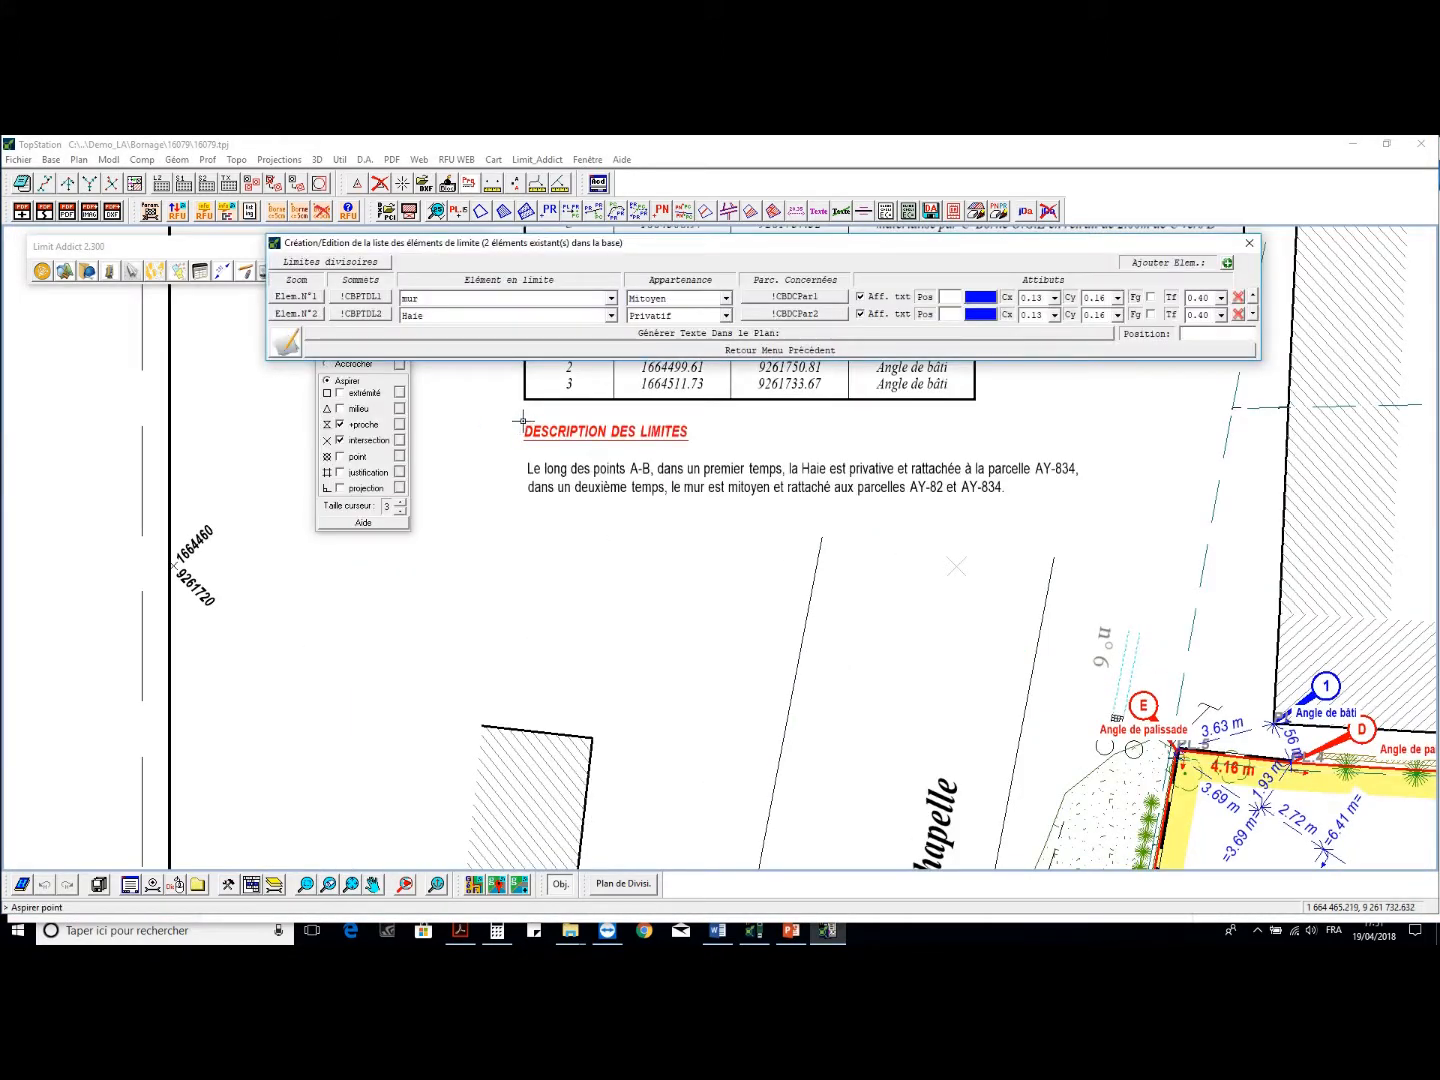
left_click(522, 421)
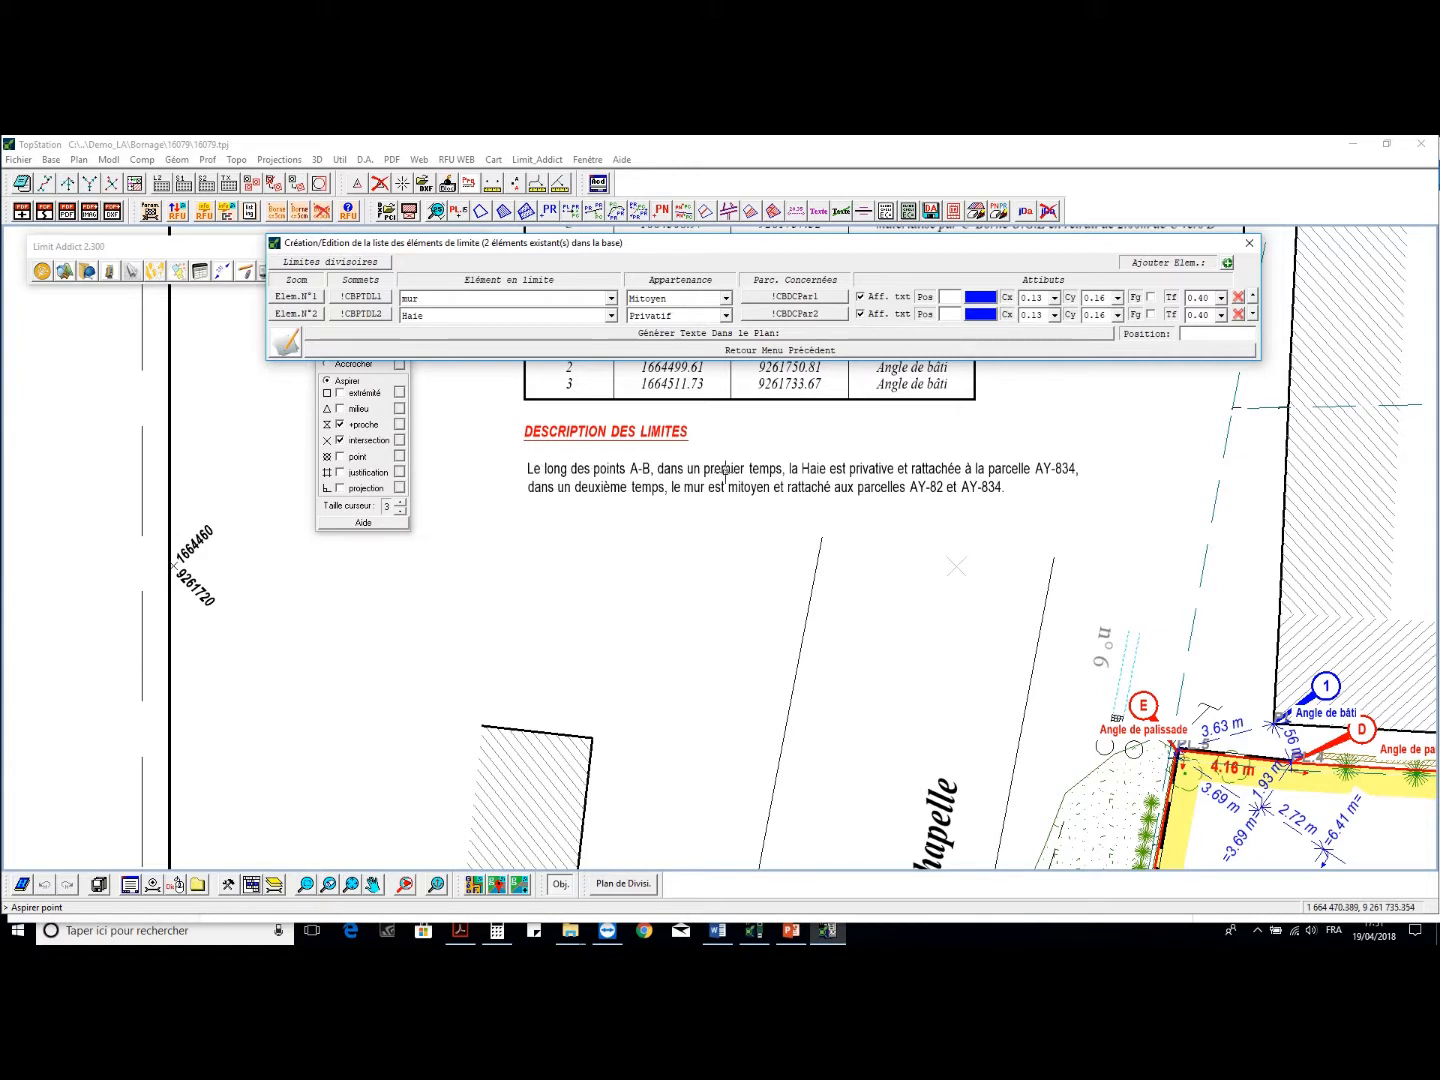
Save the boundary element modifications and leave the element list
right_click(958, 484)
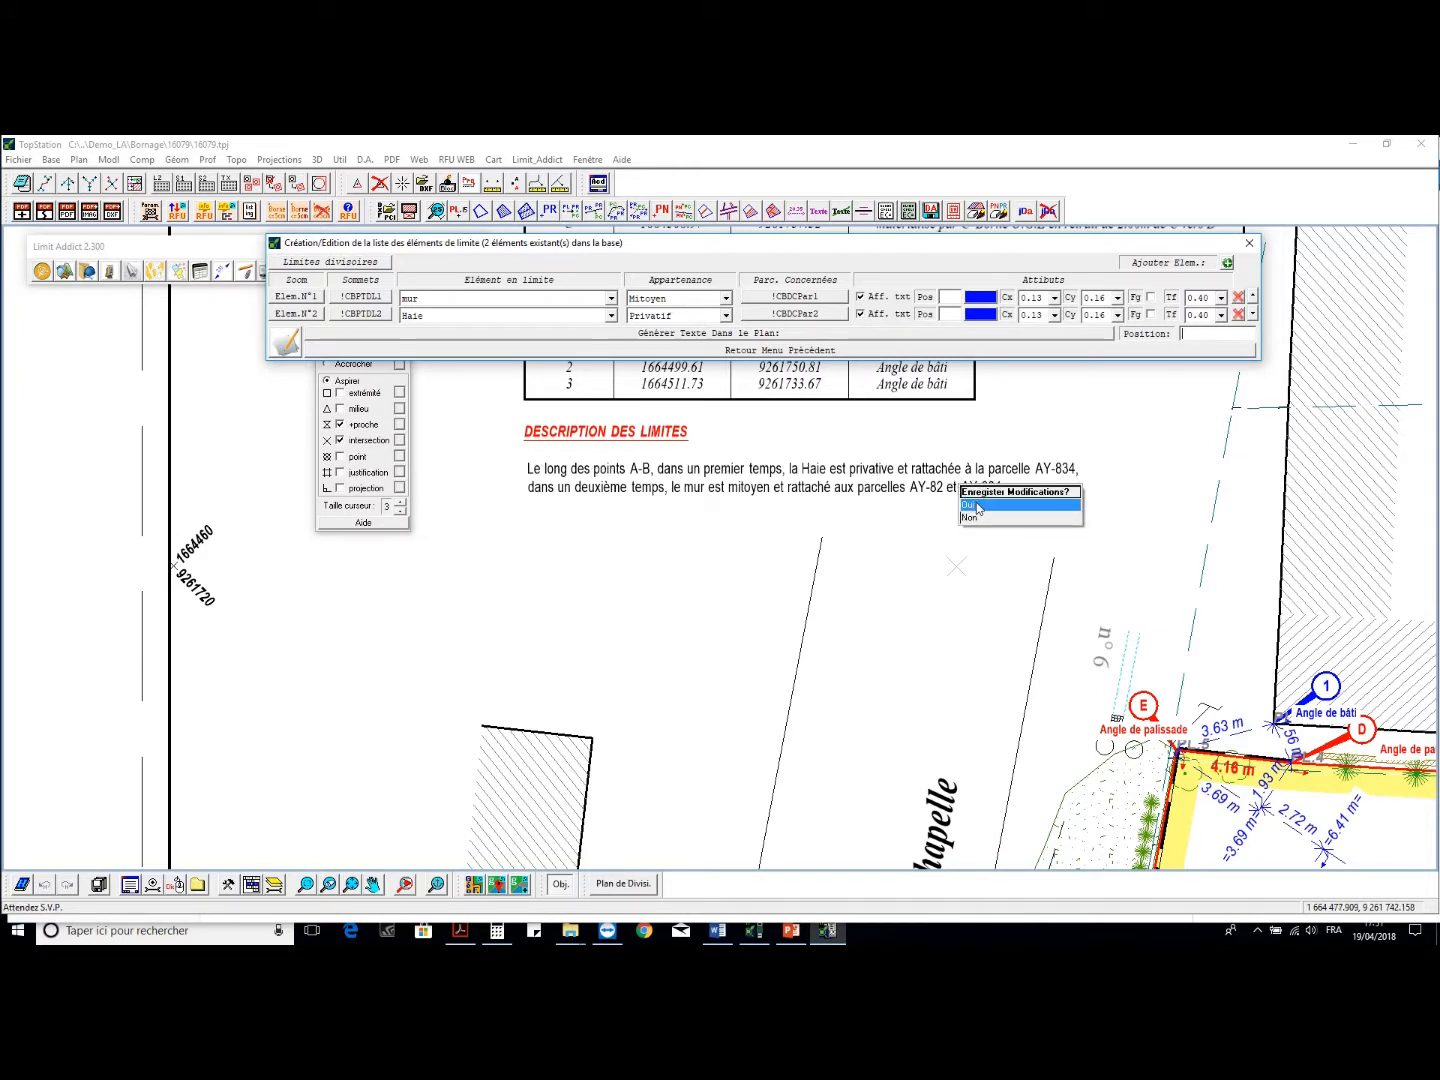
left_click(976, 507)
middle_click_drag(872, 619, 459, 545)
scroll(820, 571, "down", 2)
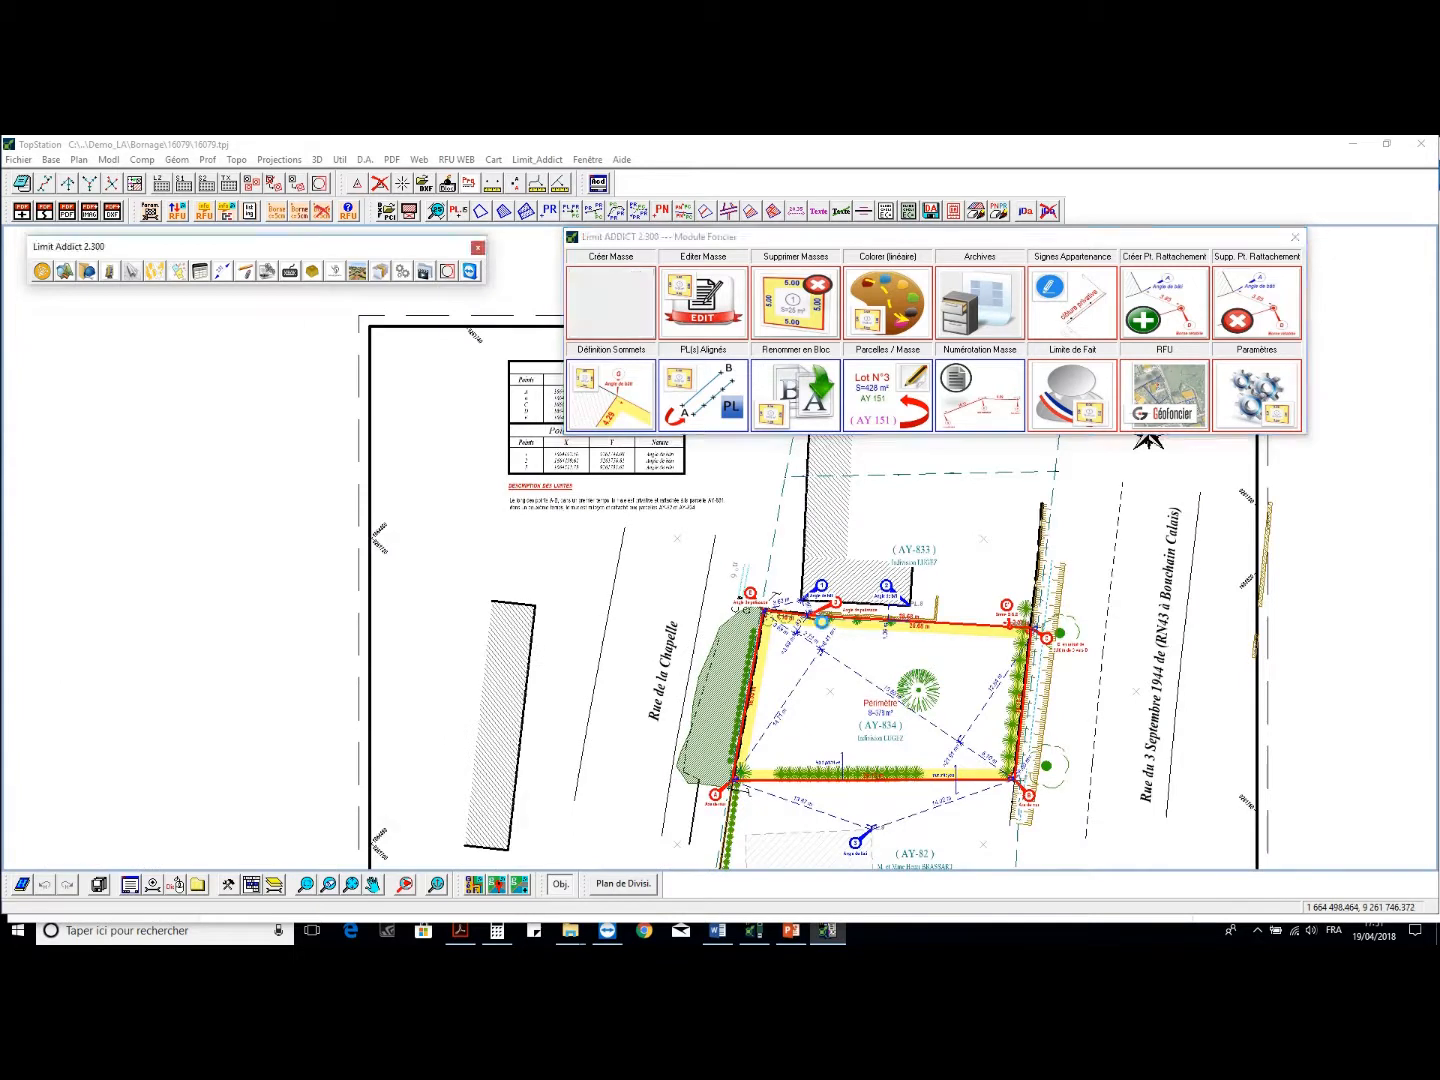
scroll(839, 575, "up", 1)
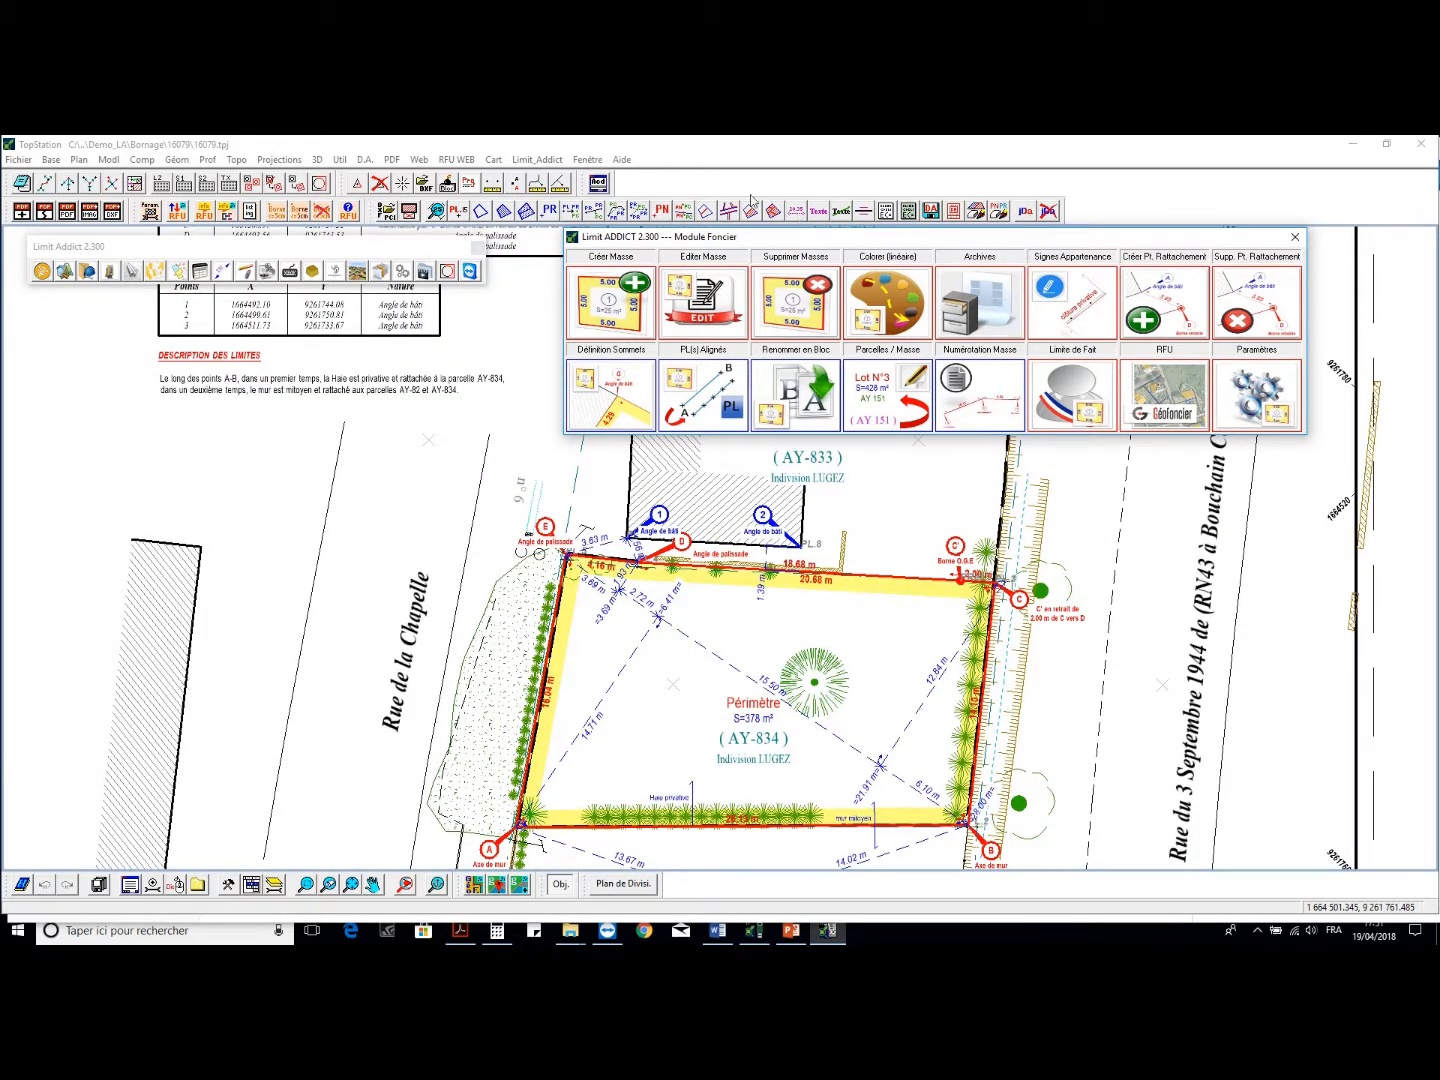
left_click(89, 211)
left_click(793, 353)
left_click(879, 422)
left_click(1390, 760)
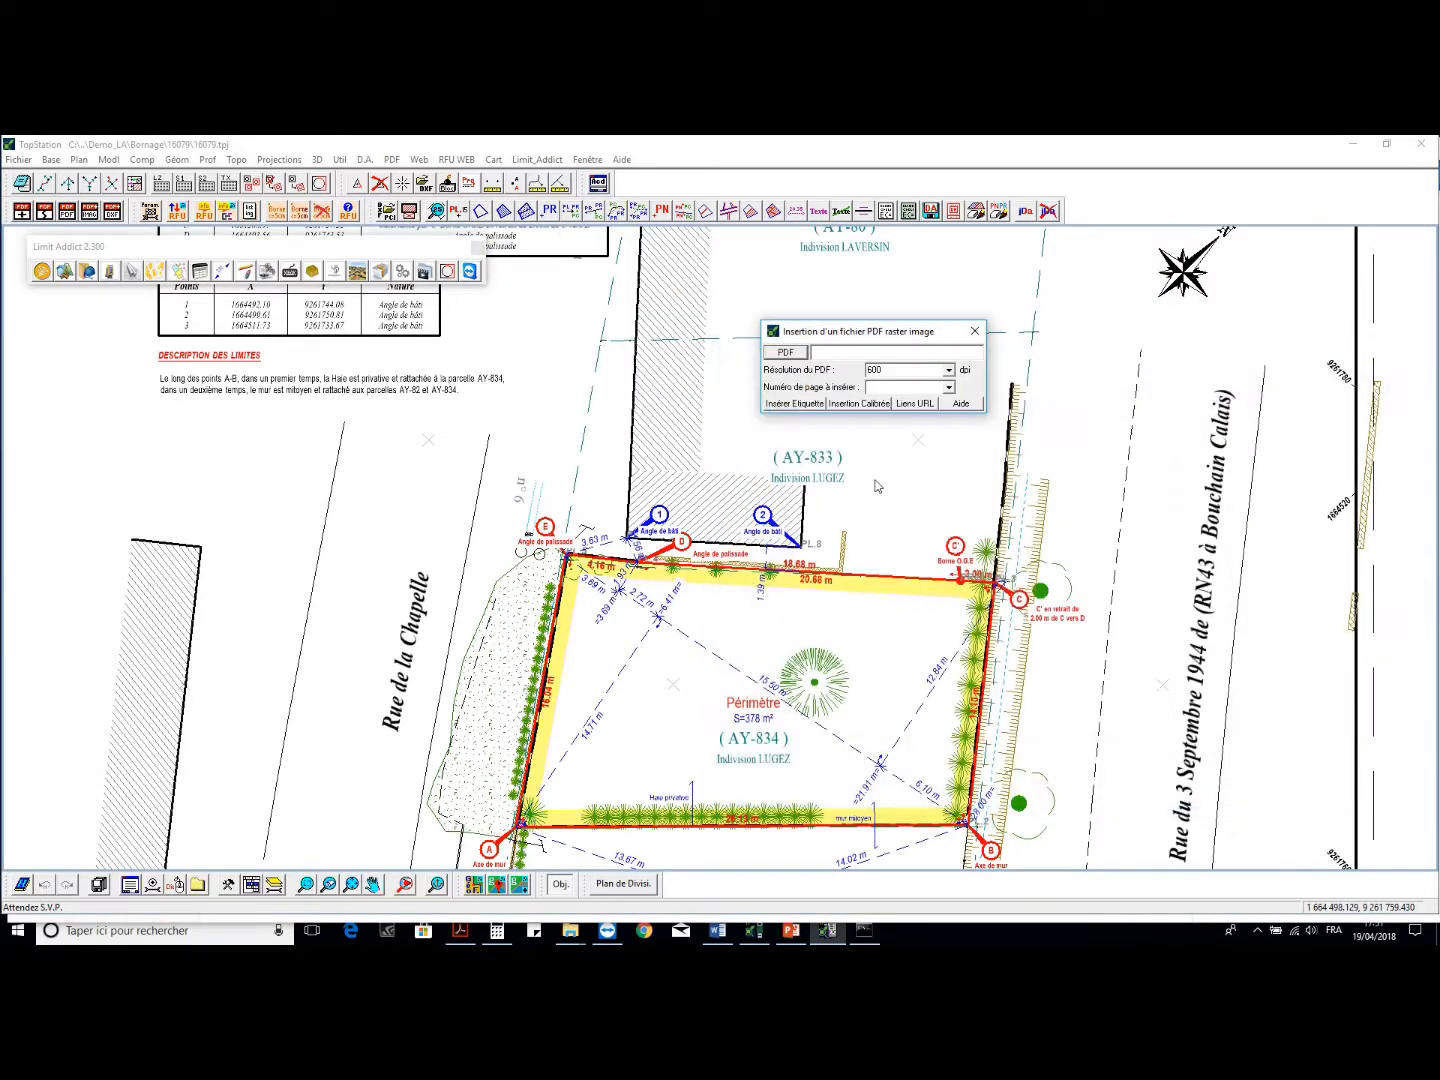
left_click(859, 406)
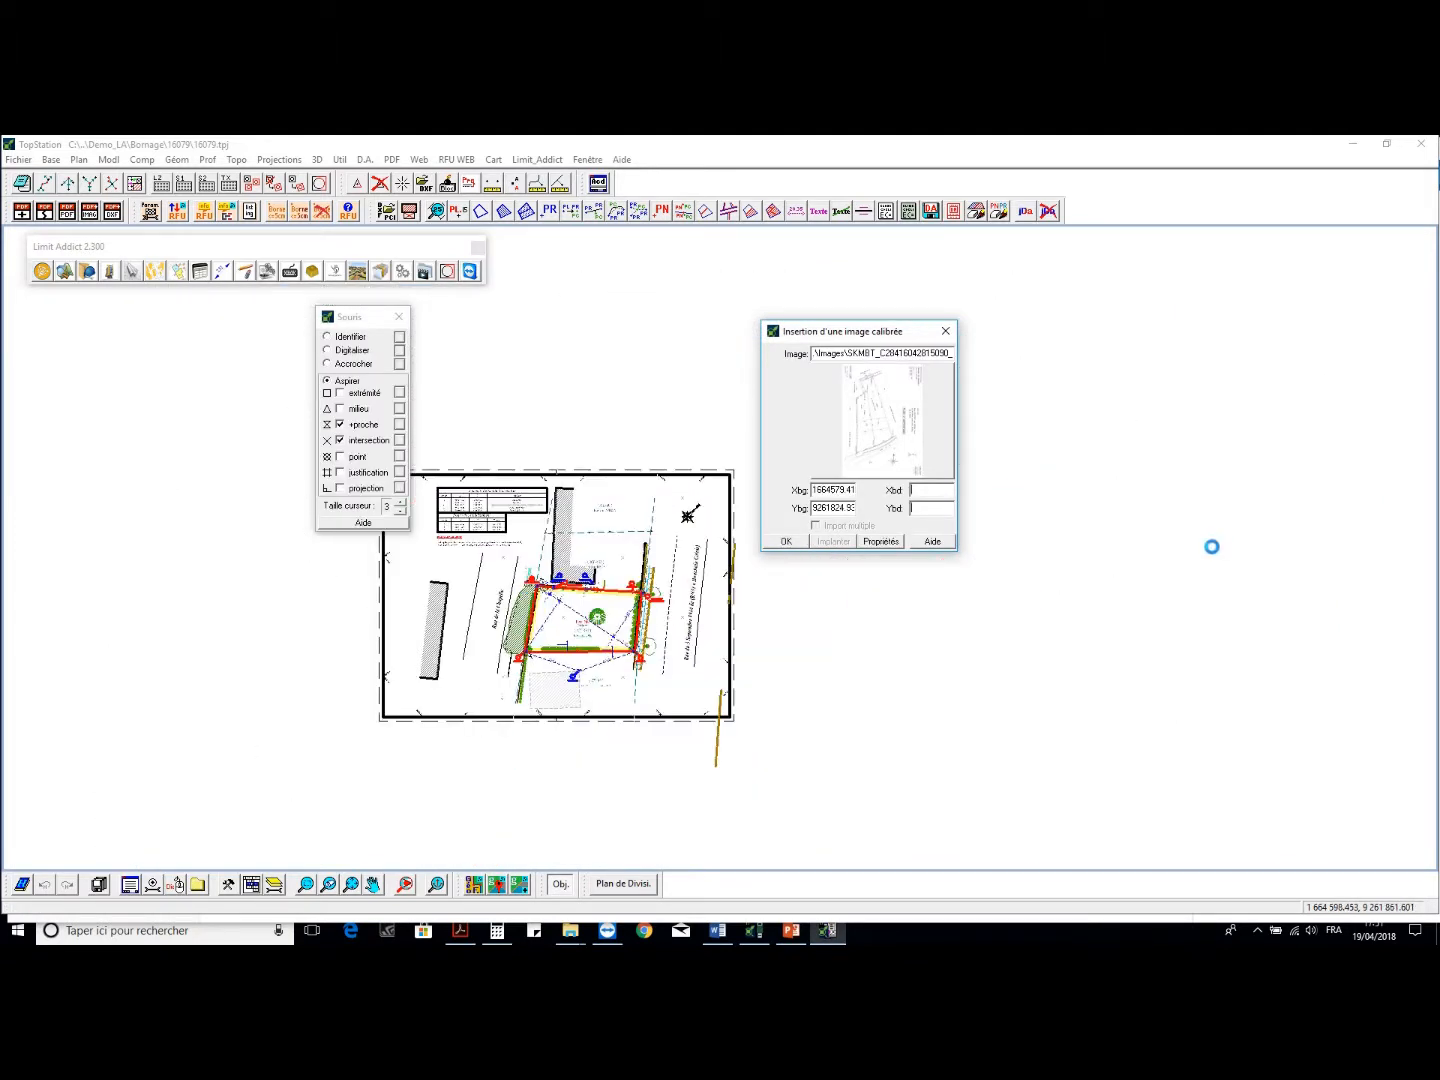
scroll(1164, 539, "up", 2)
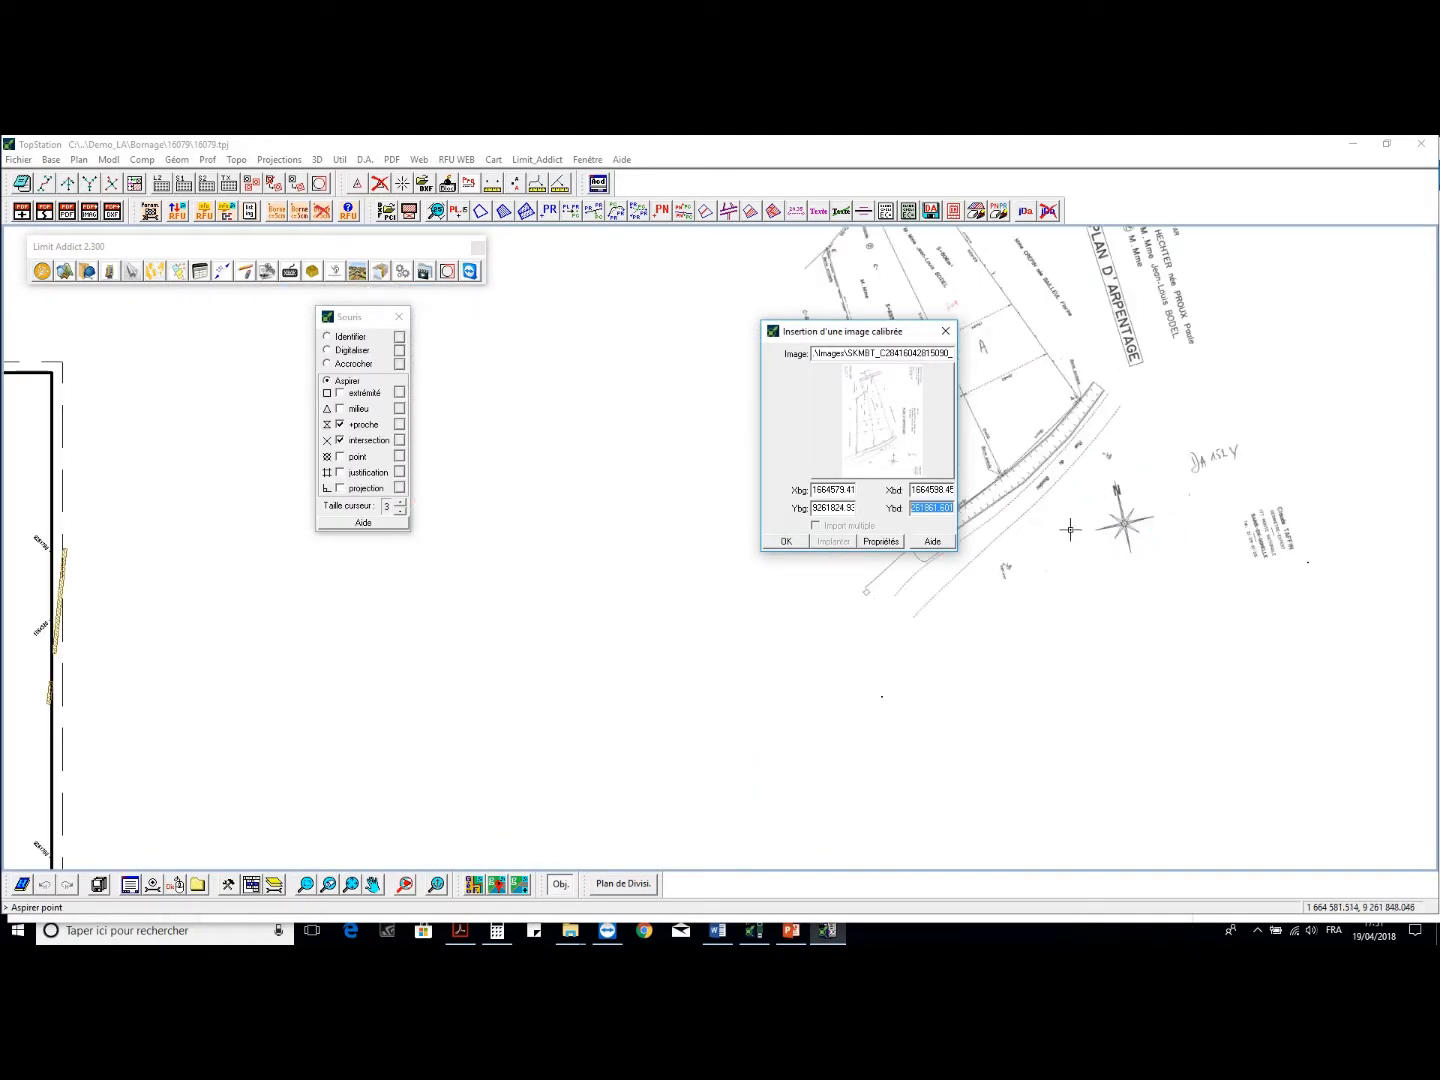
left_click(945, 332)
scroll(587, 406, "down", 1)
scroll(587, 406, "down", 2)
scroll(539, 383, "up", 1)
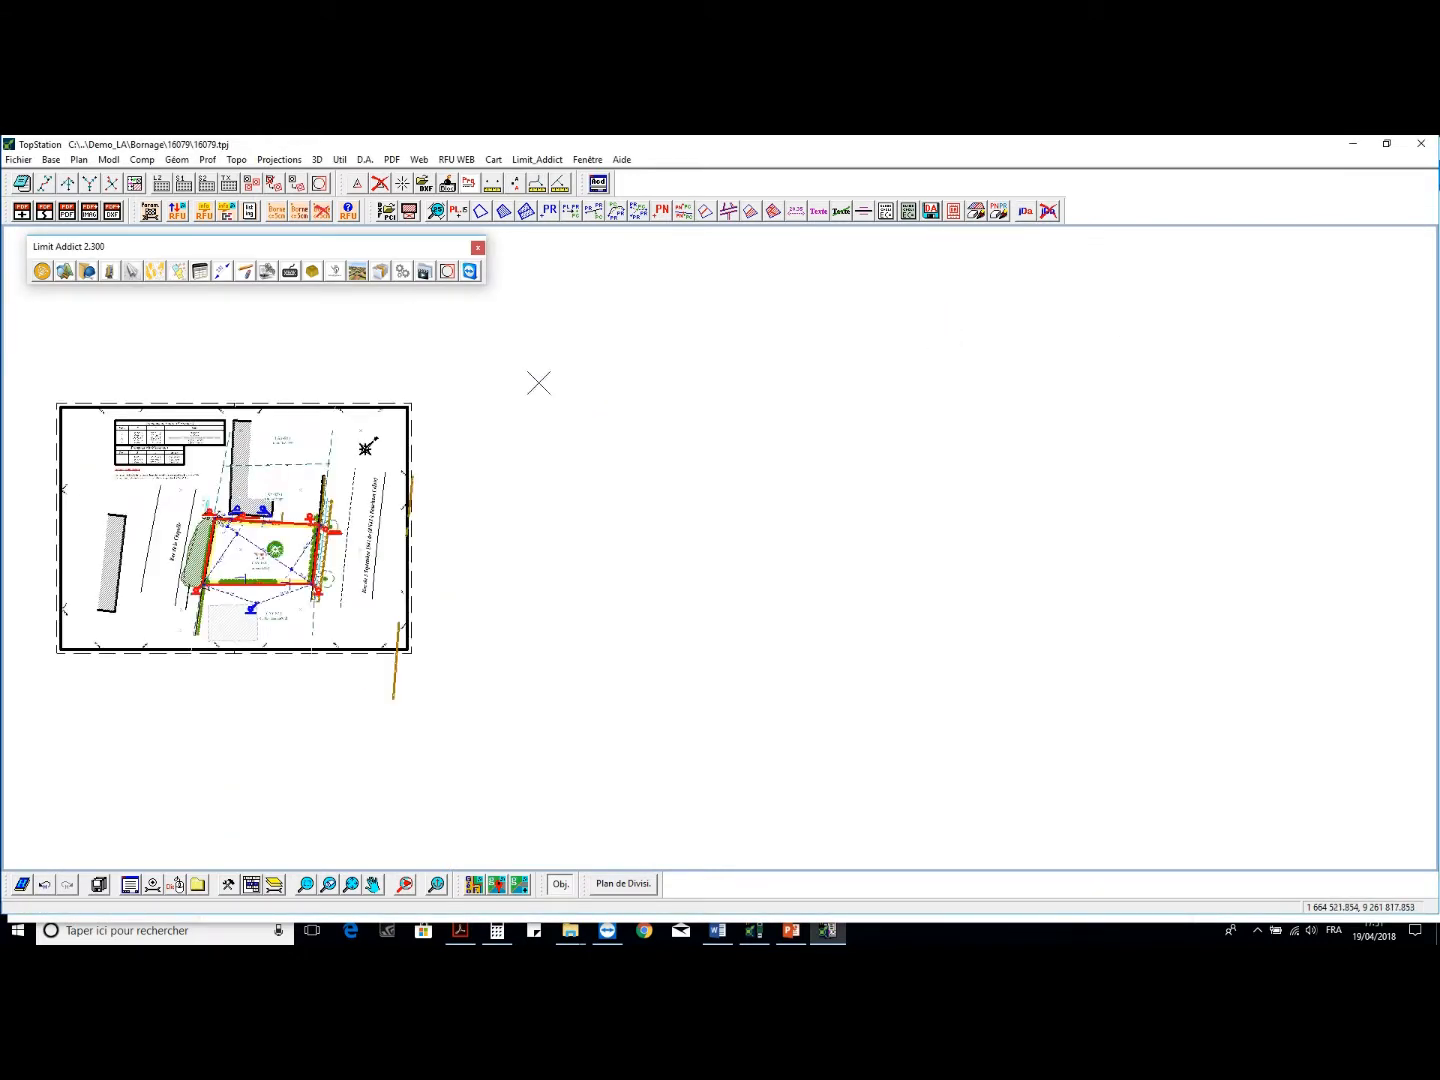
left_click(95, 214)
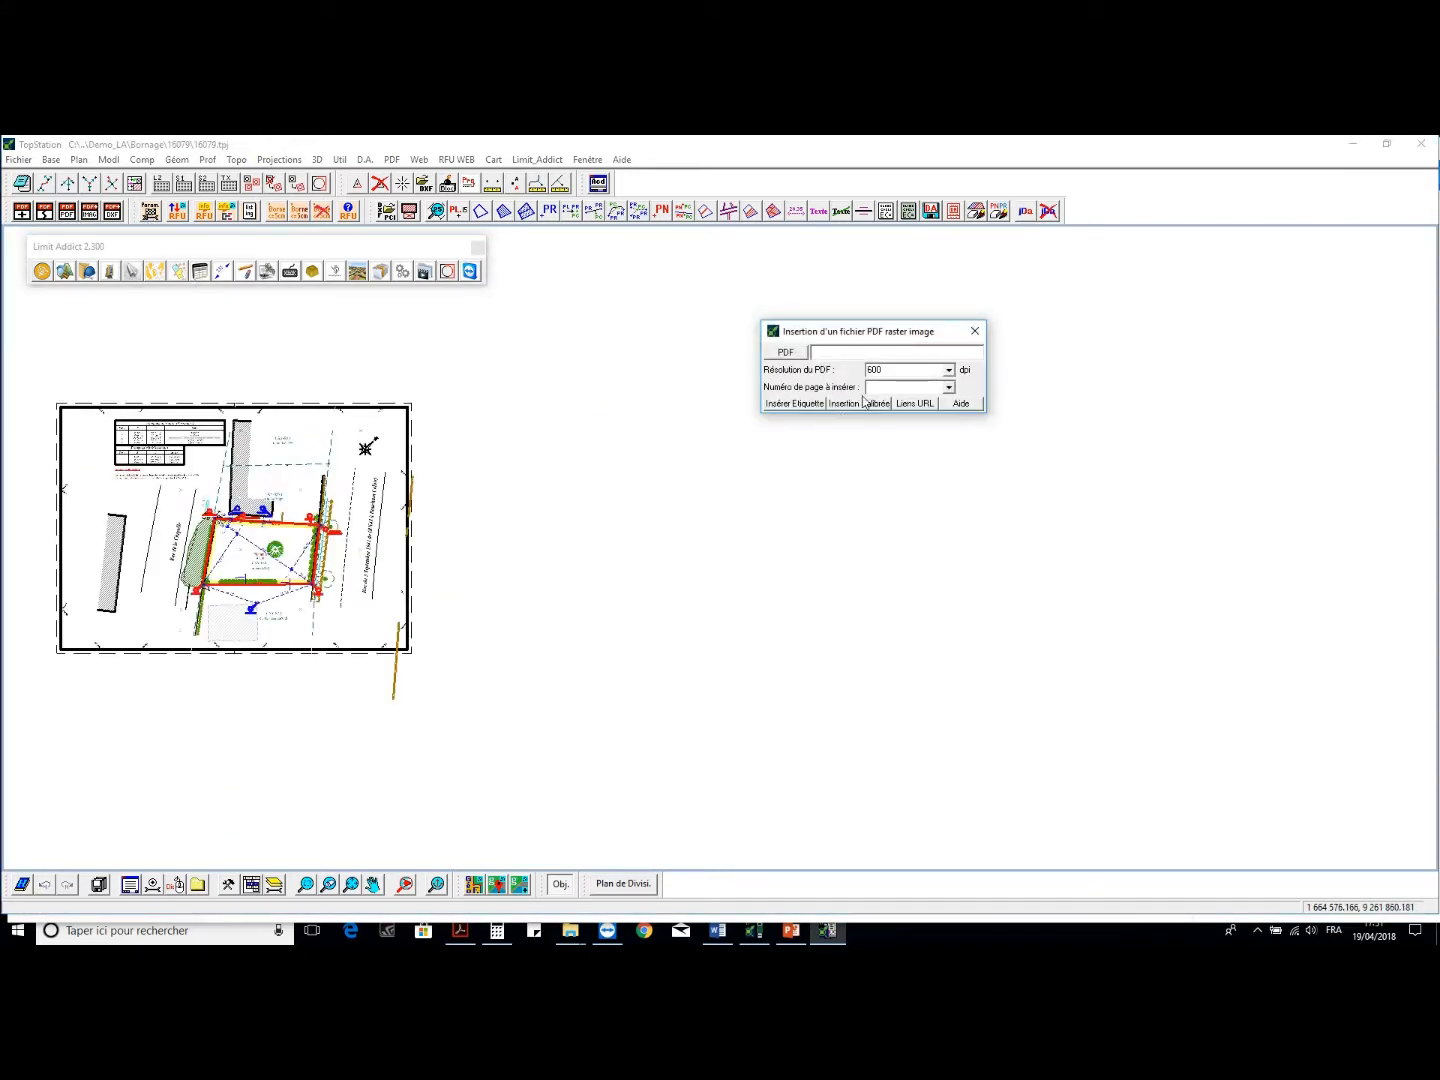
left_click(786, 353)
left_click(856, 419)
left_click(1401, 755)
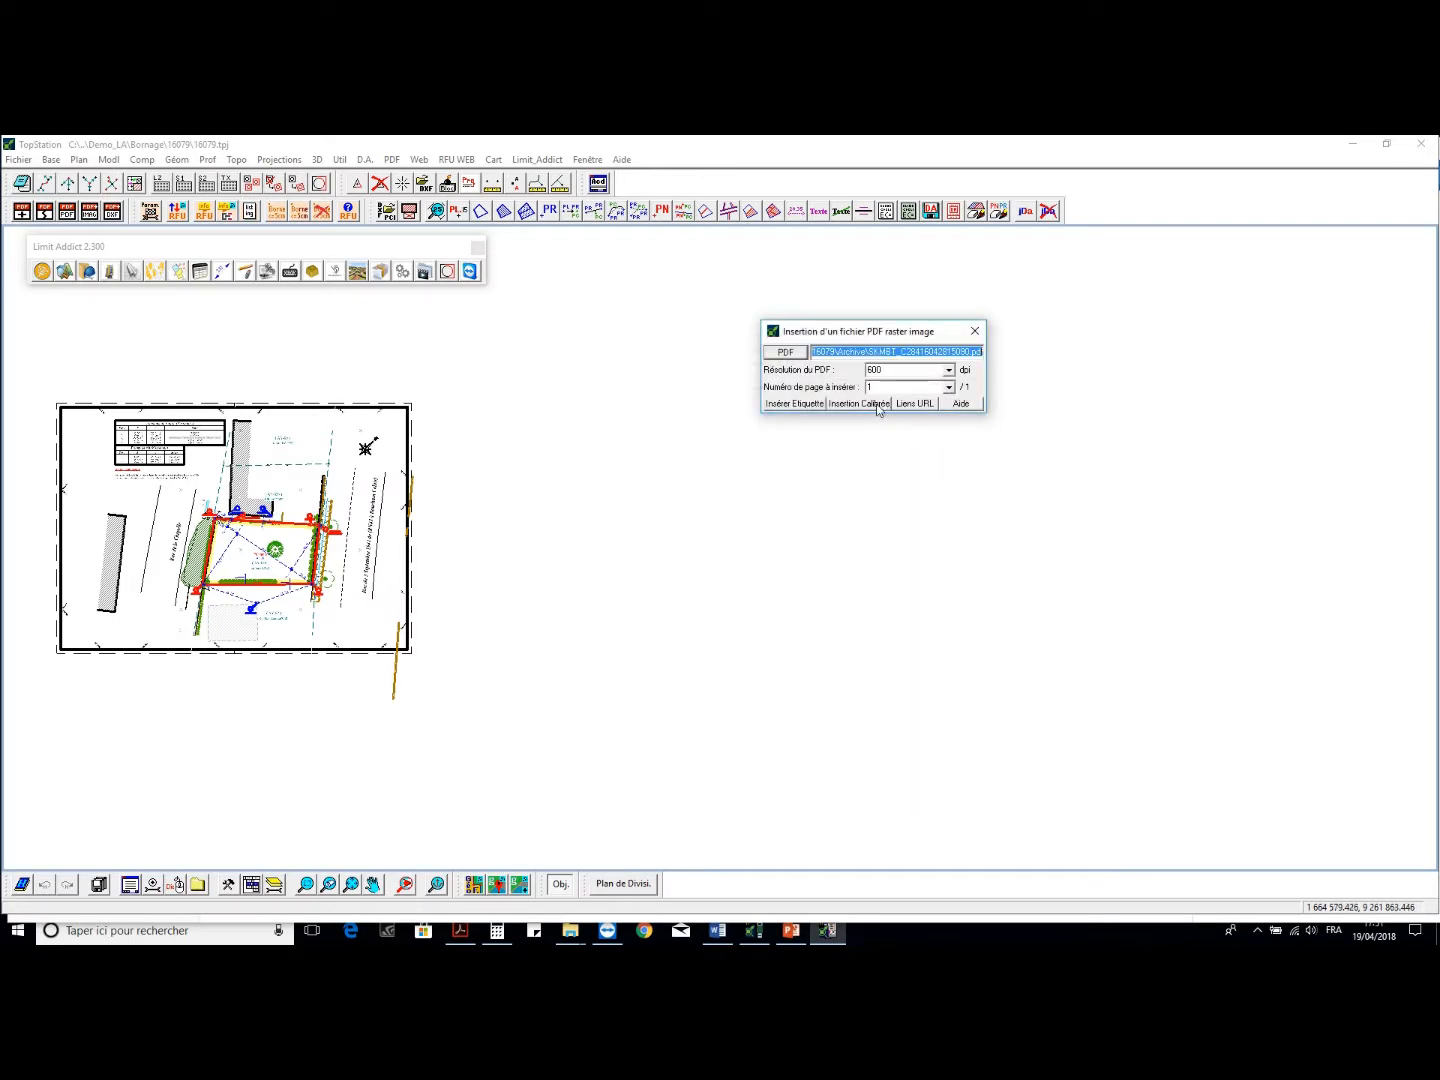
left_click(876, 406)
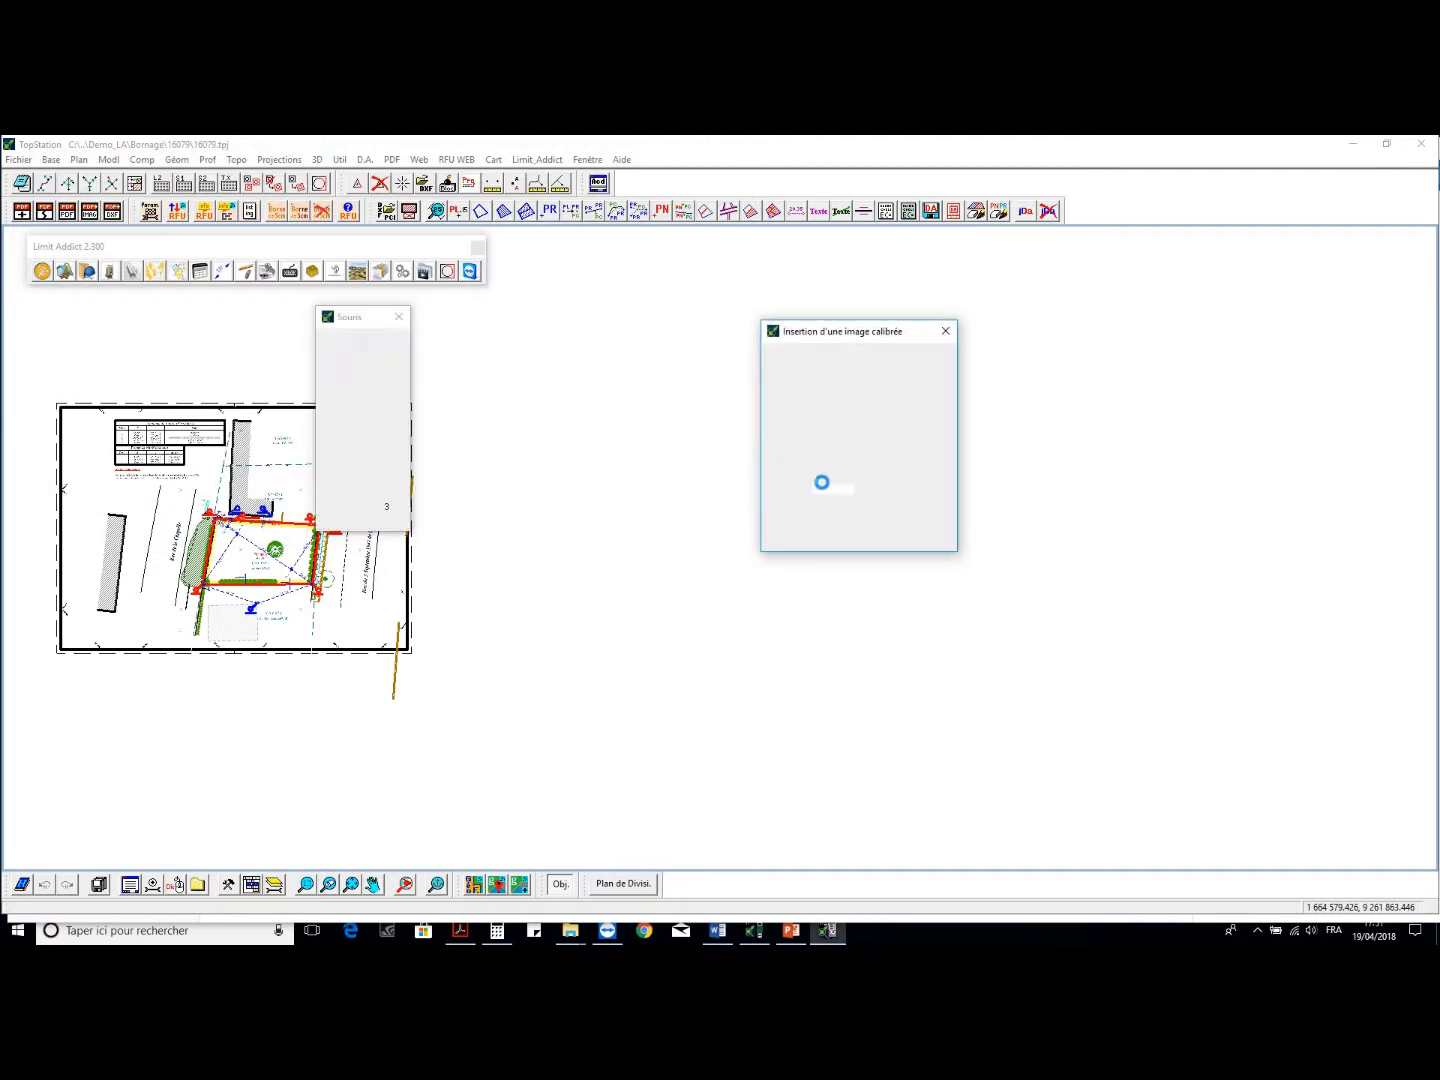
left_click(744, 481)
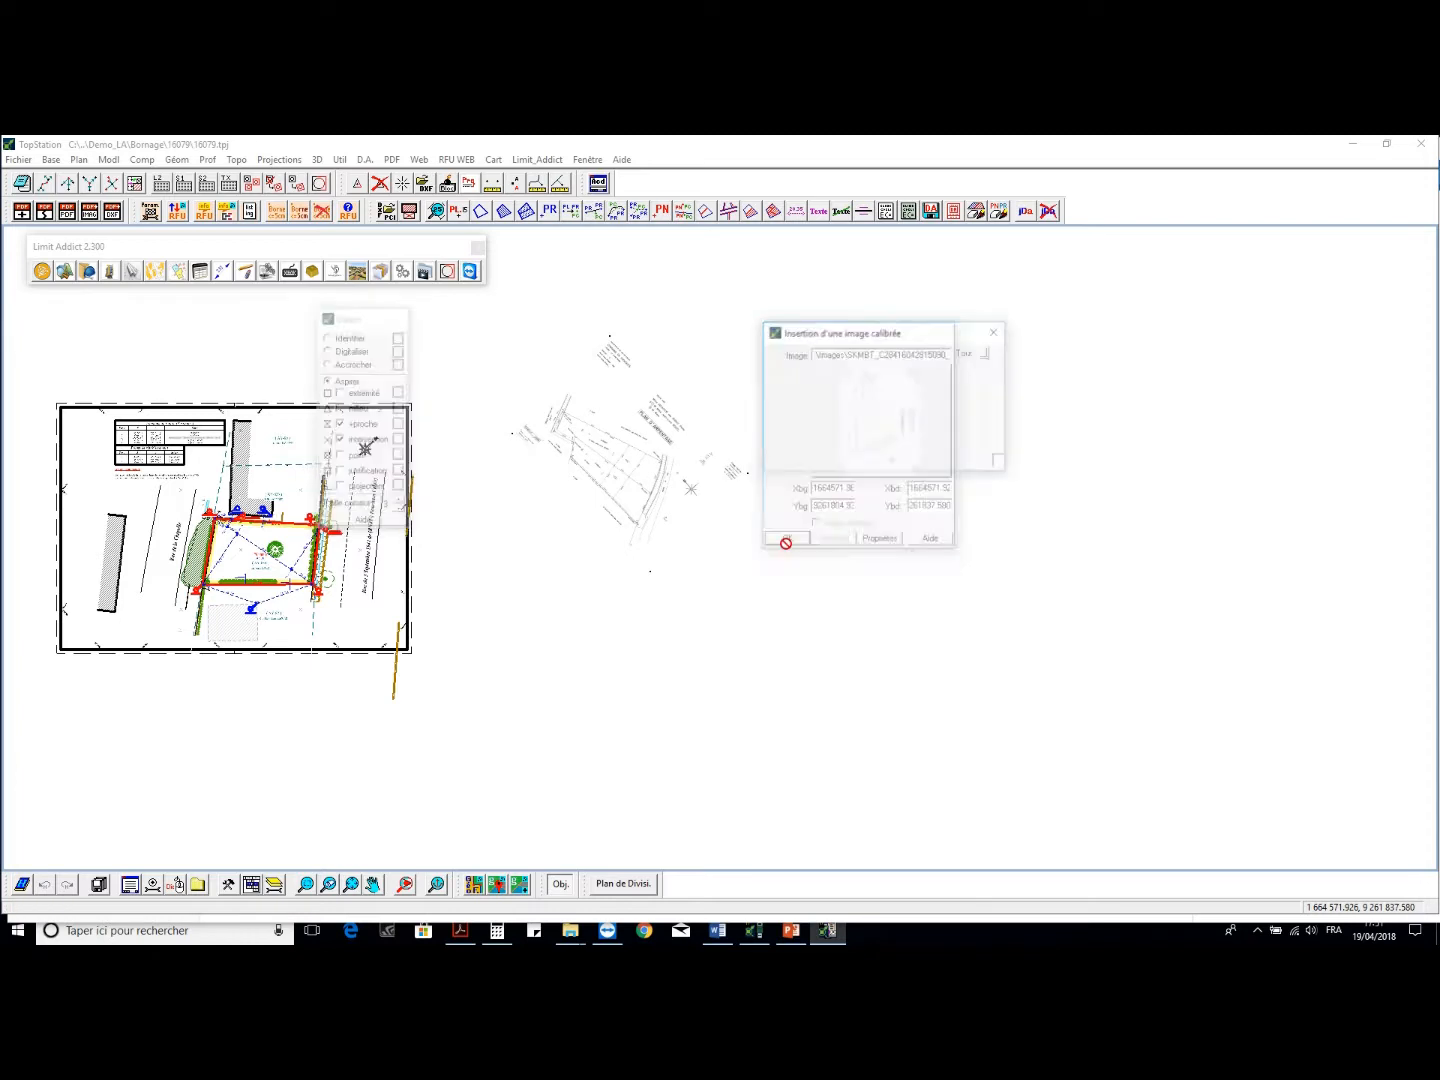
Set the inserted survey plan image's priority to -7 and validate its properties
left_click(970, 392)
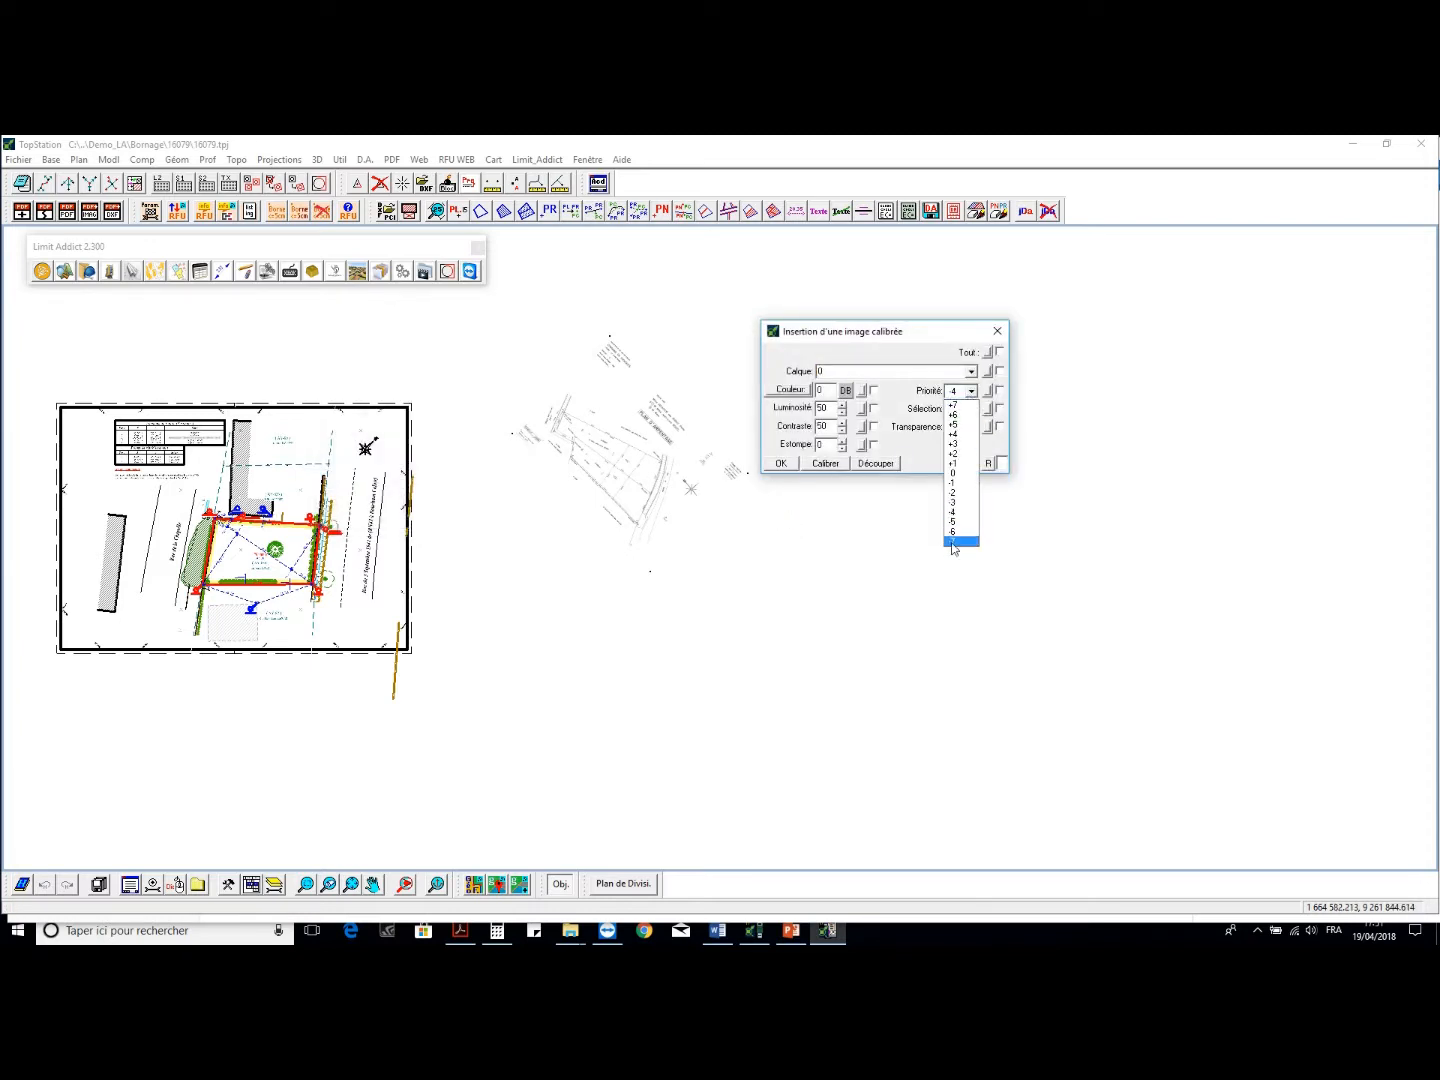
left_click(959, 542)
left_click(783, 464)
scroll(605, 441, "up", 2)
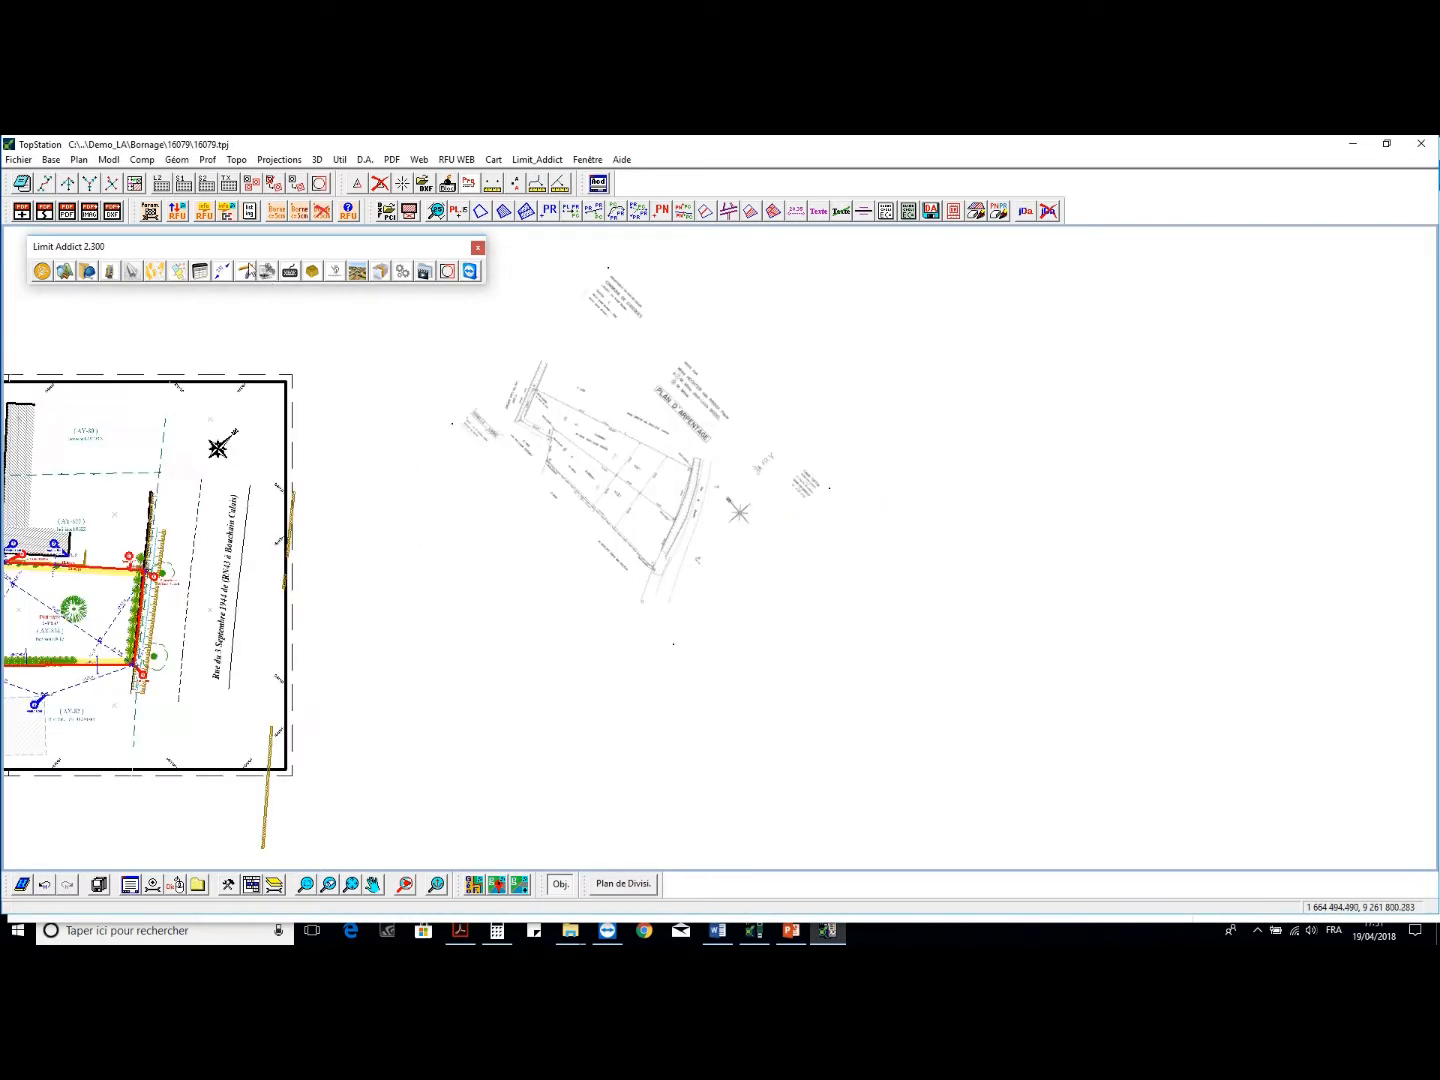
Add an entry to the land archives list with document type Plan d'arpentage
left_click(311, 273)
scroll(611, 505, "up", 2)
middle_click_drag(652, 511, 664, 590)
left_click(985, 301)
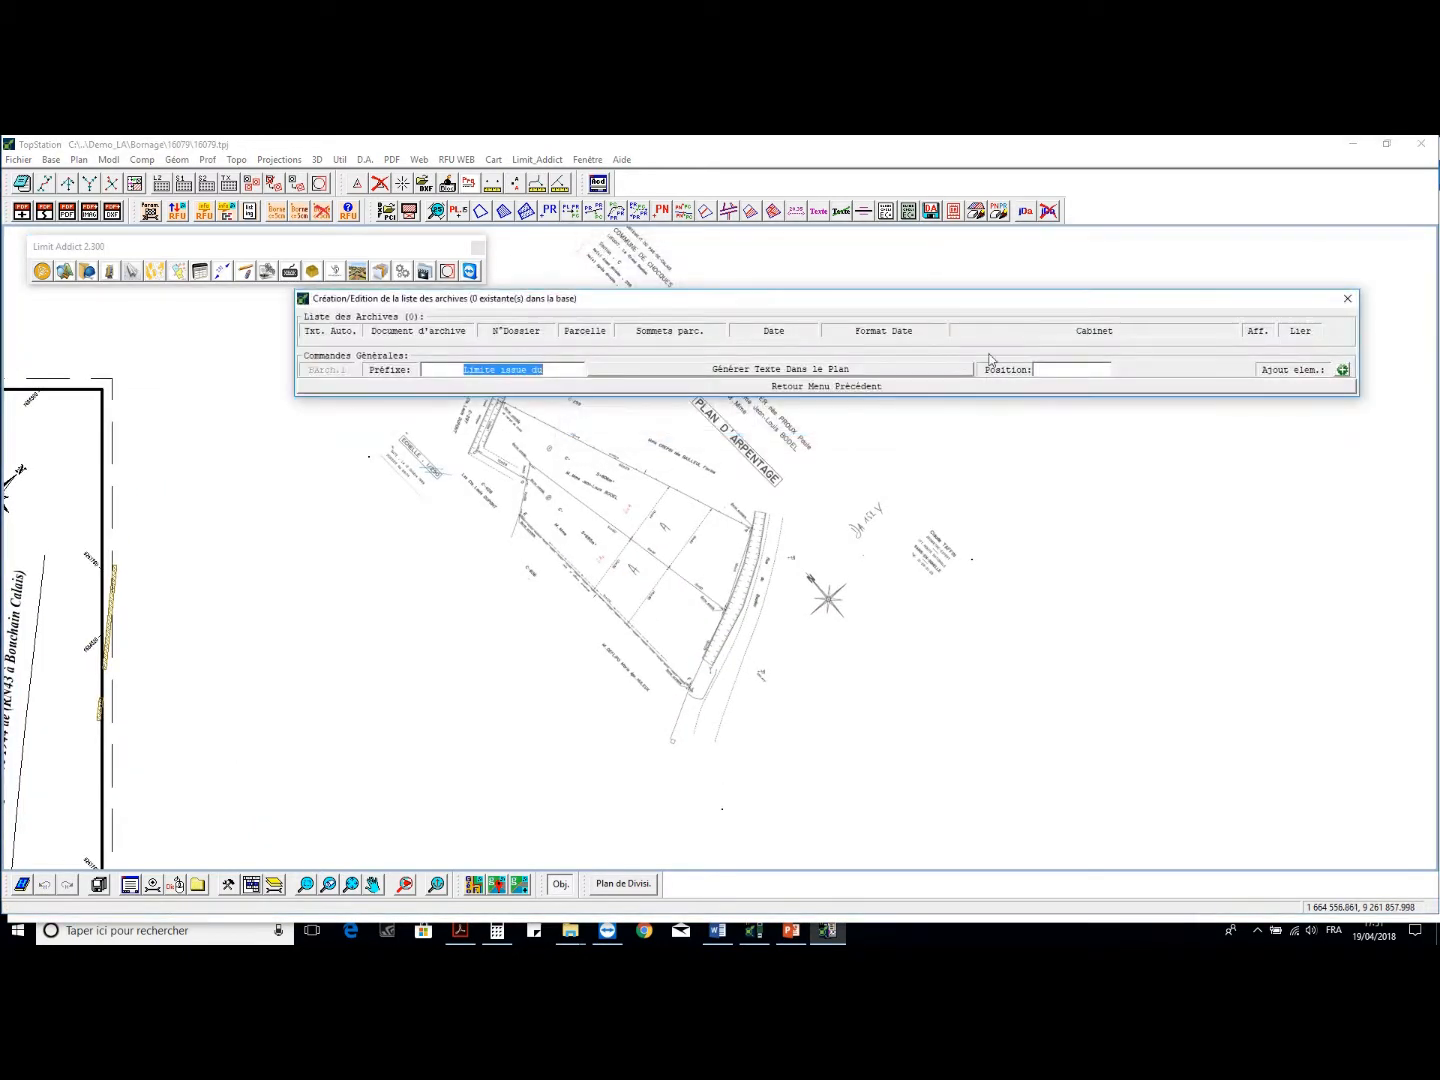
left_click(1342, 369)
left_click(465, 352)
left_click(455, 366)
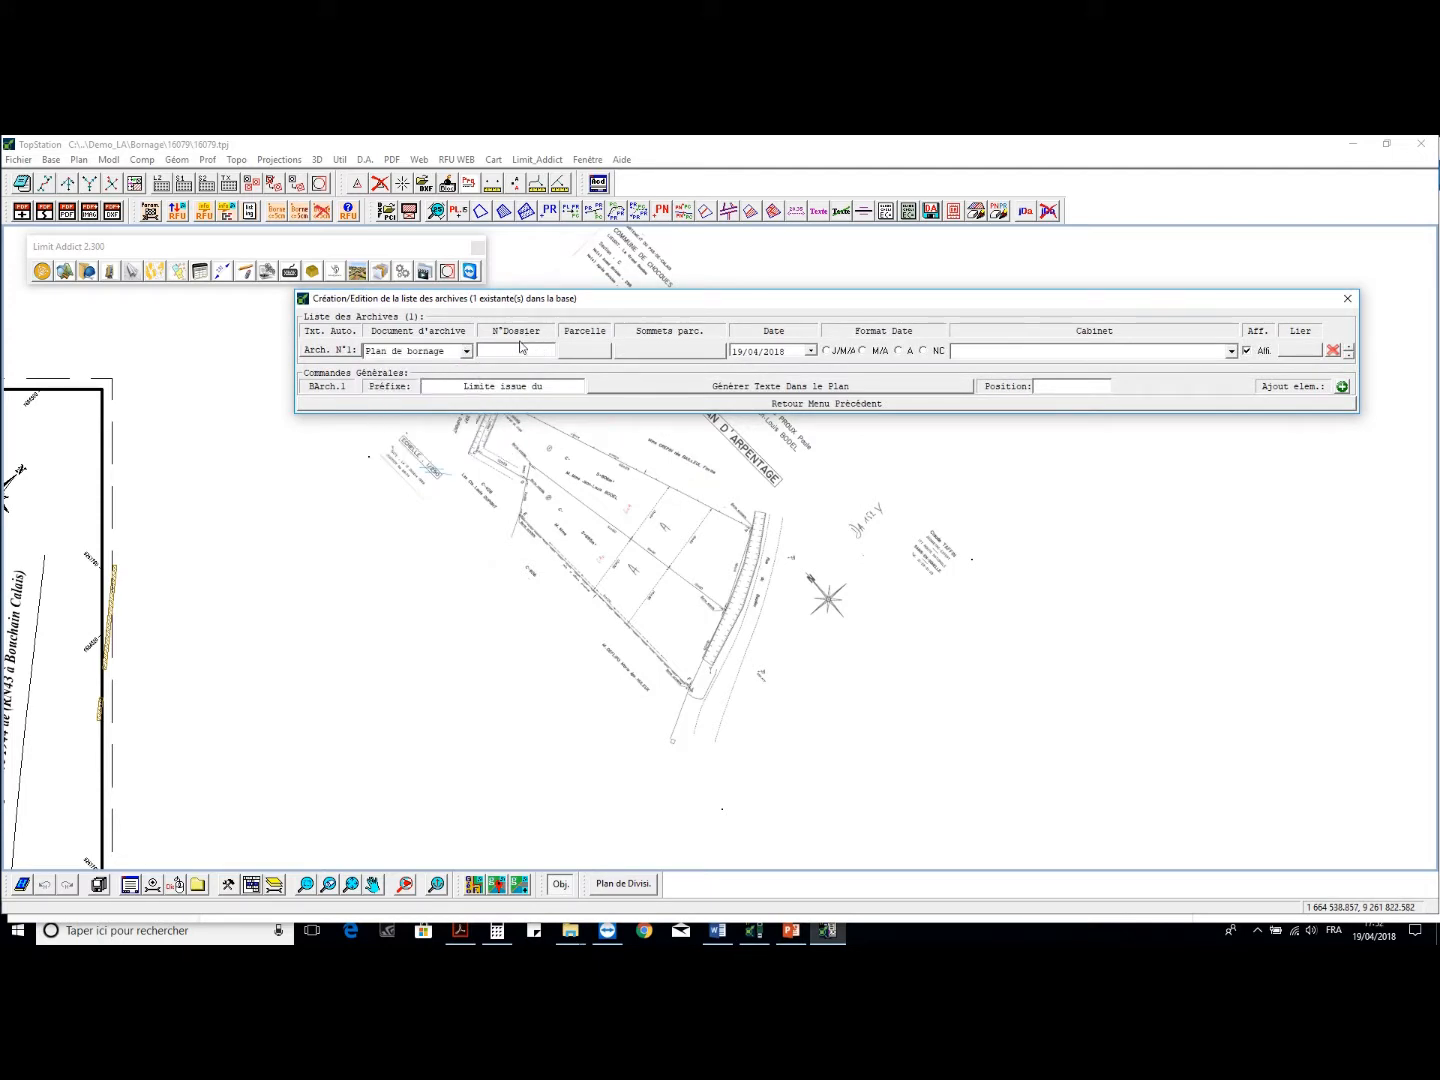
left_click(466, 351)
left_click(440, 379)
Enter dossier number 89174, as written on the scanned survey plan, in the archive entry
middle_click_drag(810, 613, 964, 755)
scroll(562, 610, "up", 6)
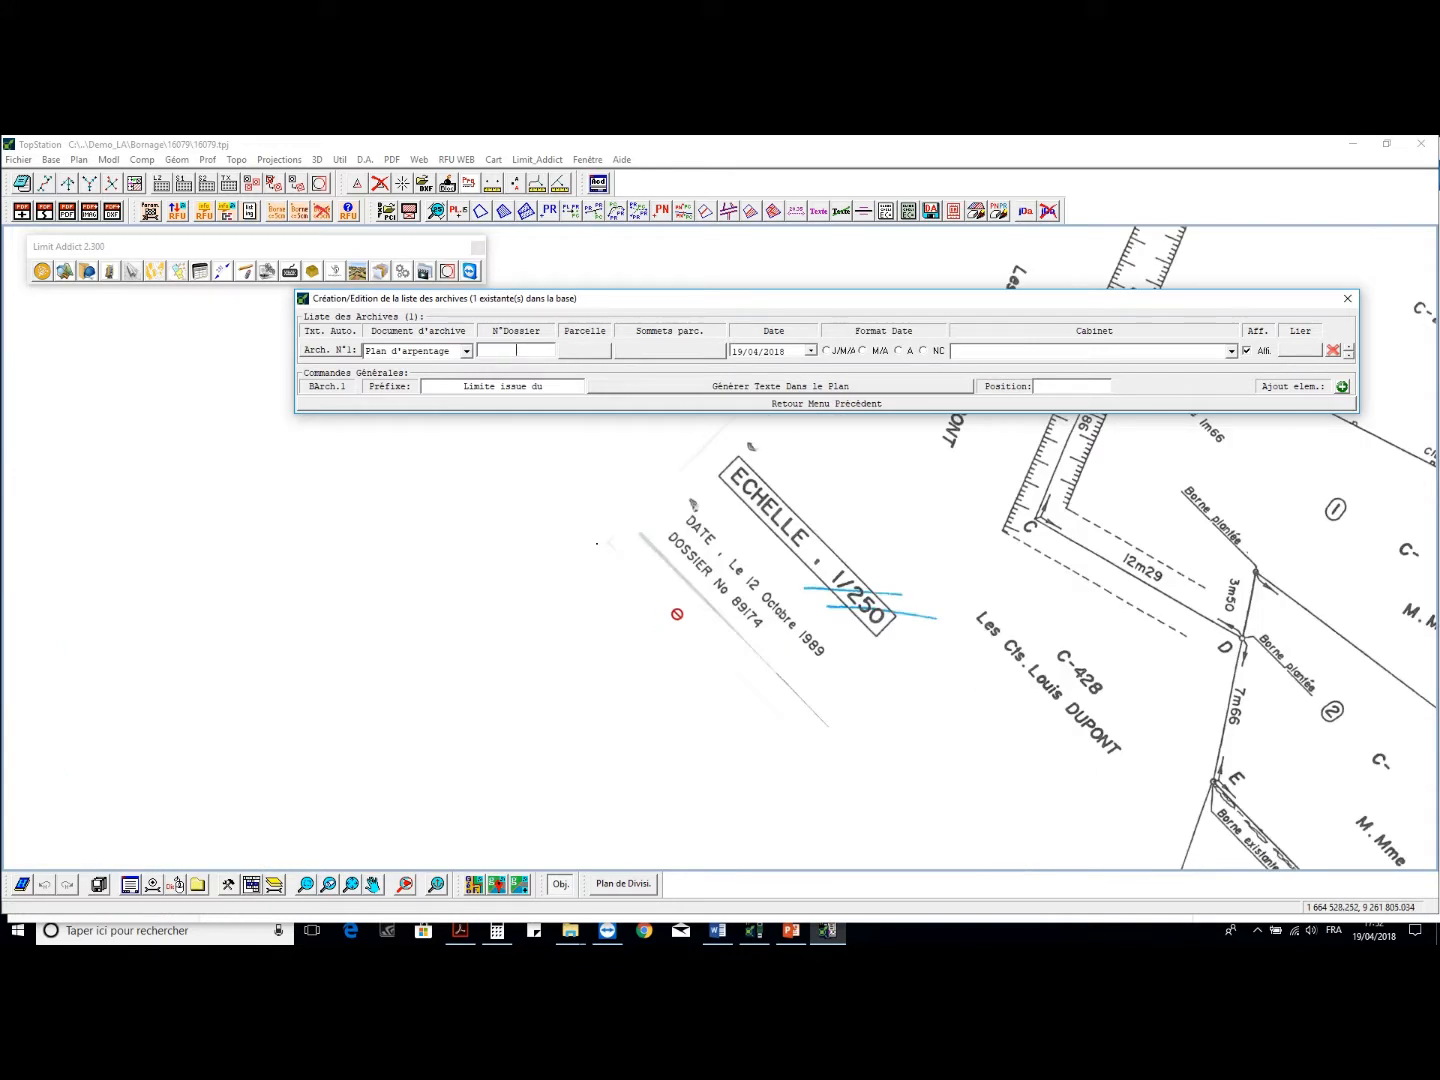
scroll(661, 600, "down", 2)
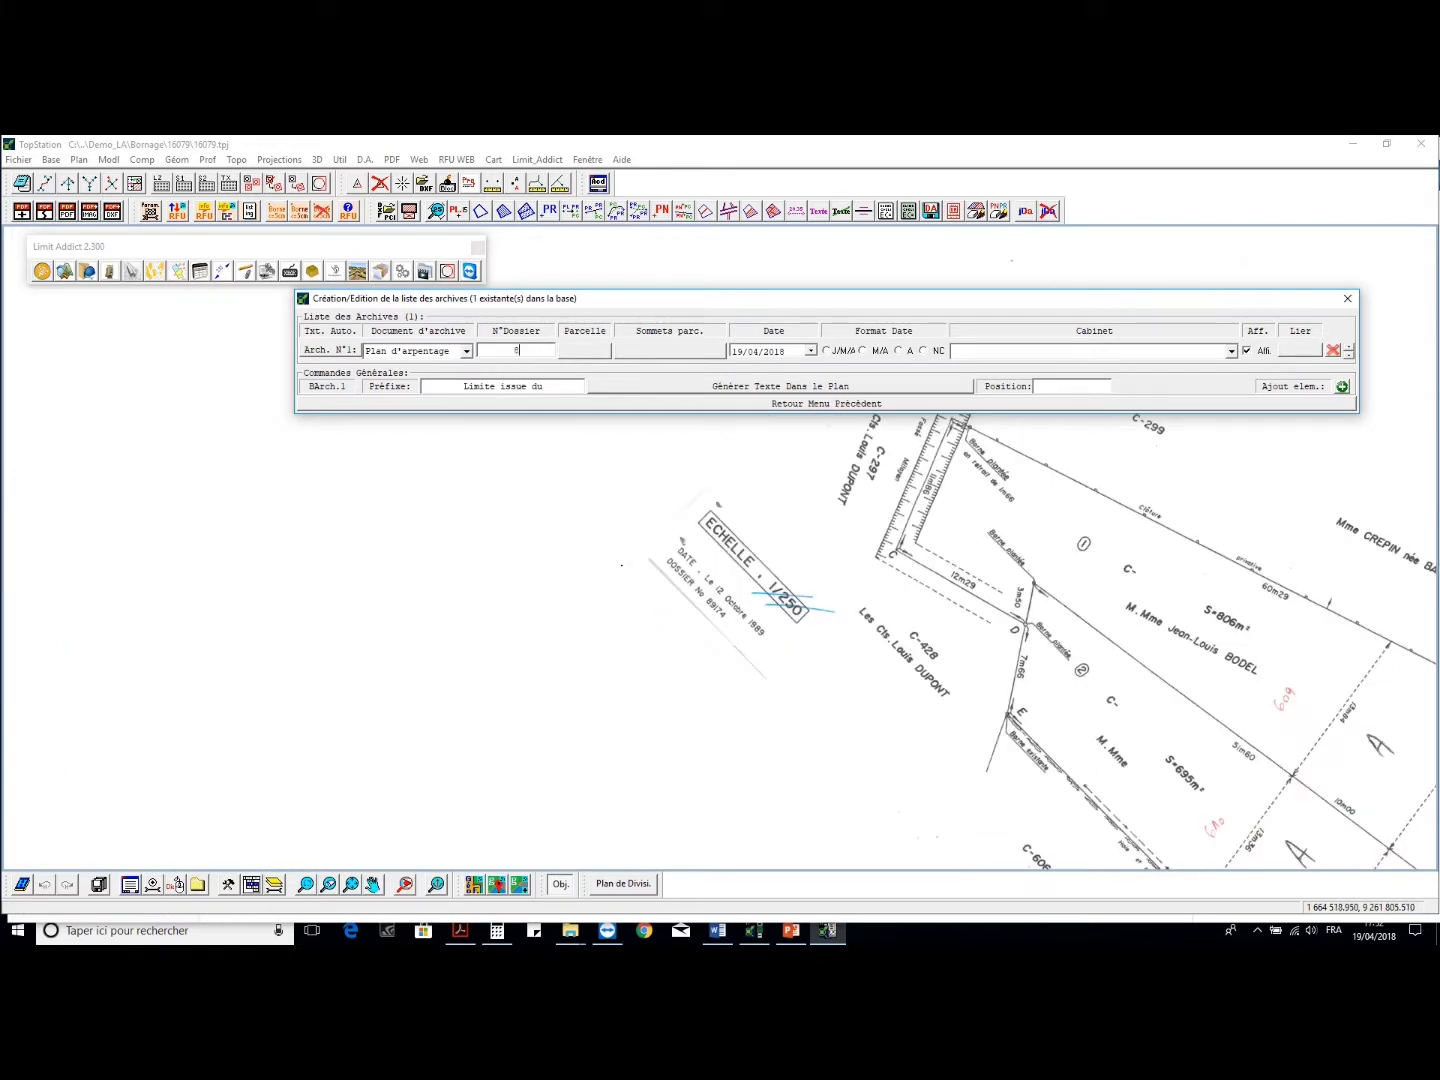
Clear the preselected parcels and assign parcel AY-834 to the archive entry
left_click(587, 354)
left_click(824, 350)
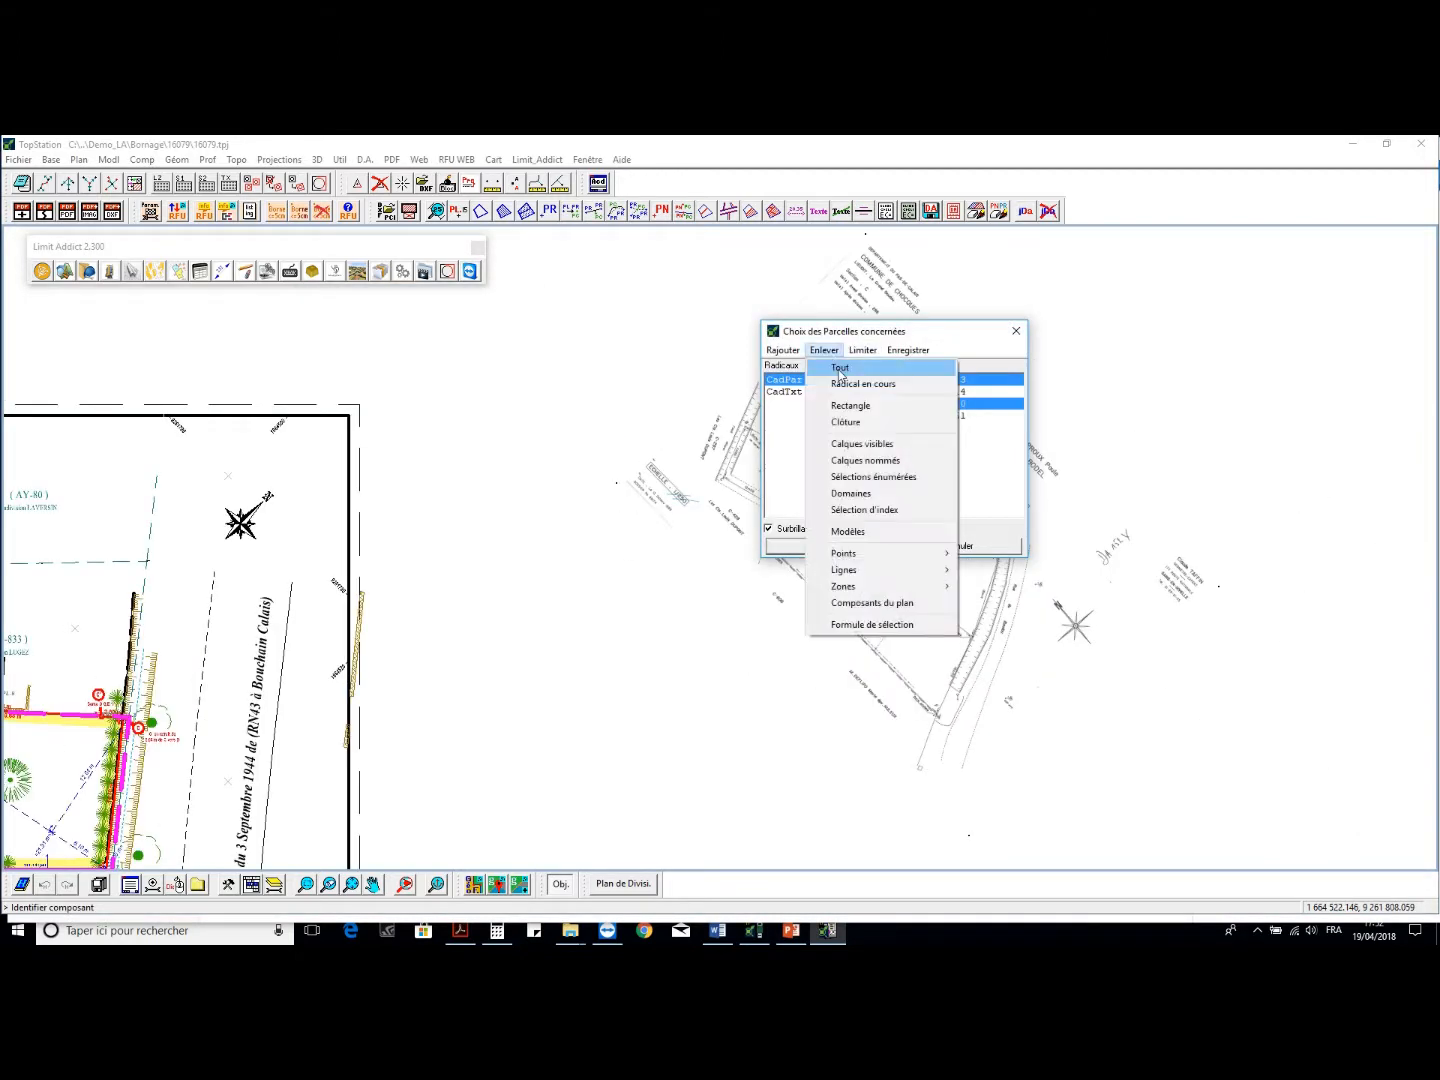
left_click(840, 368)
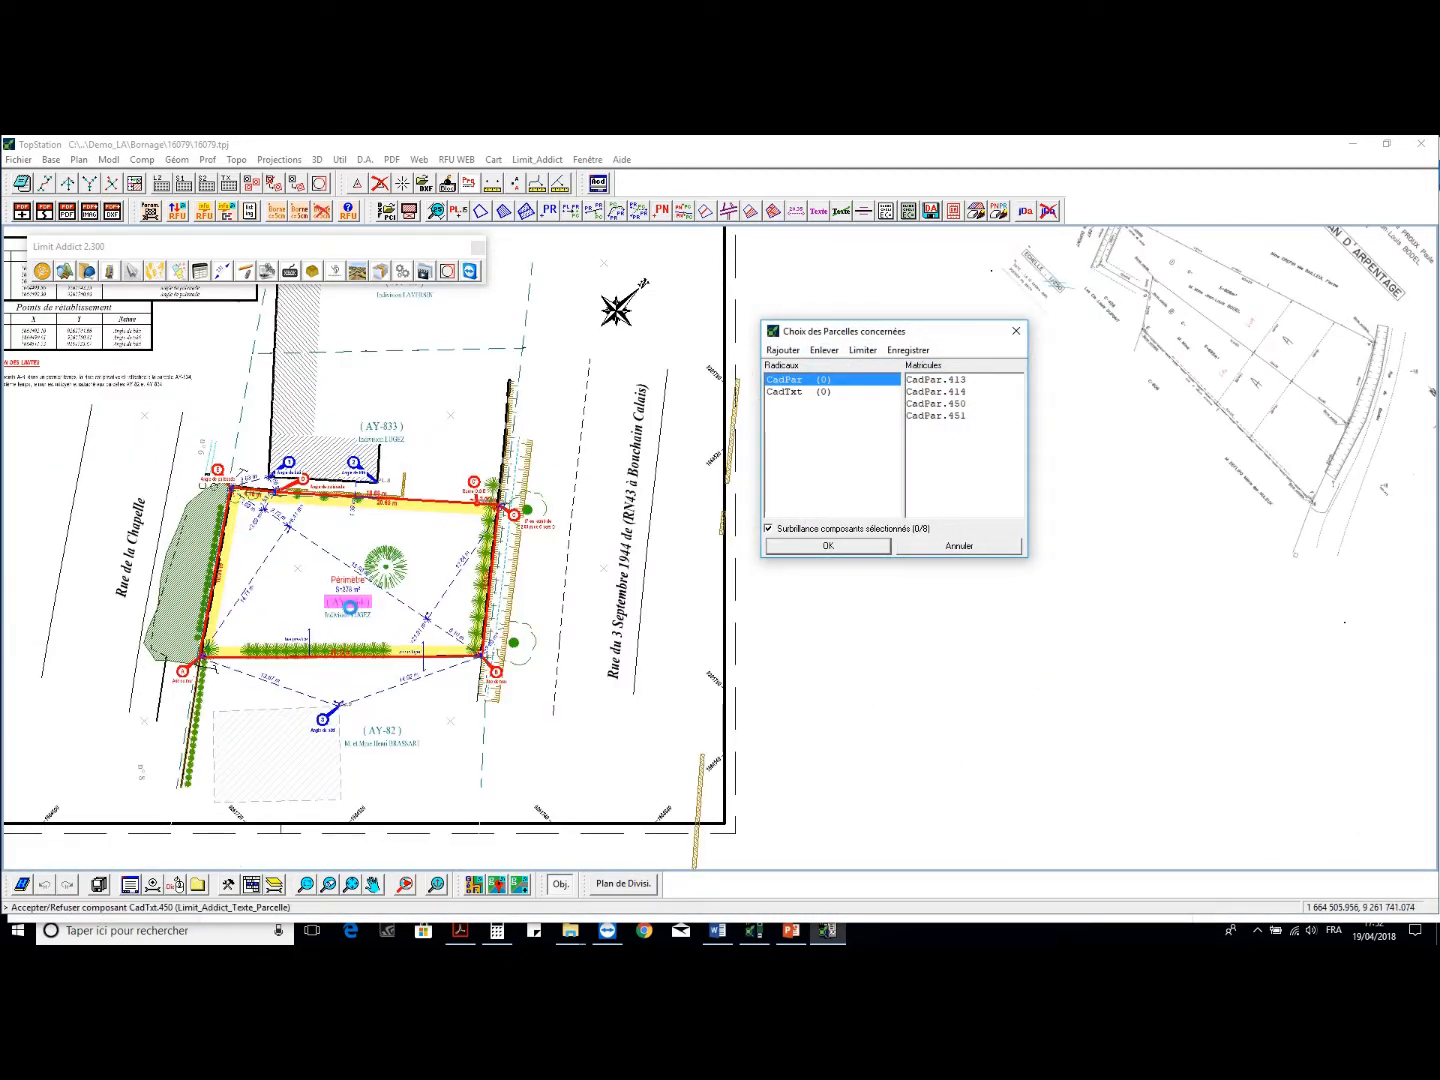
left_click(813, 546)
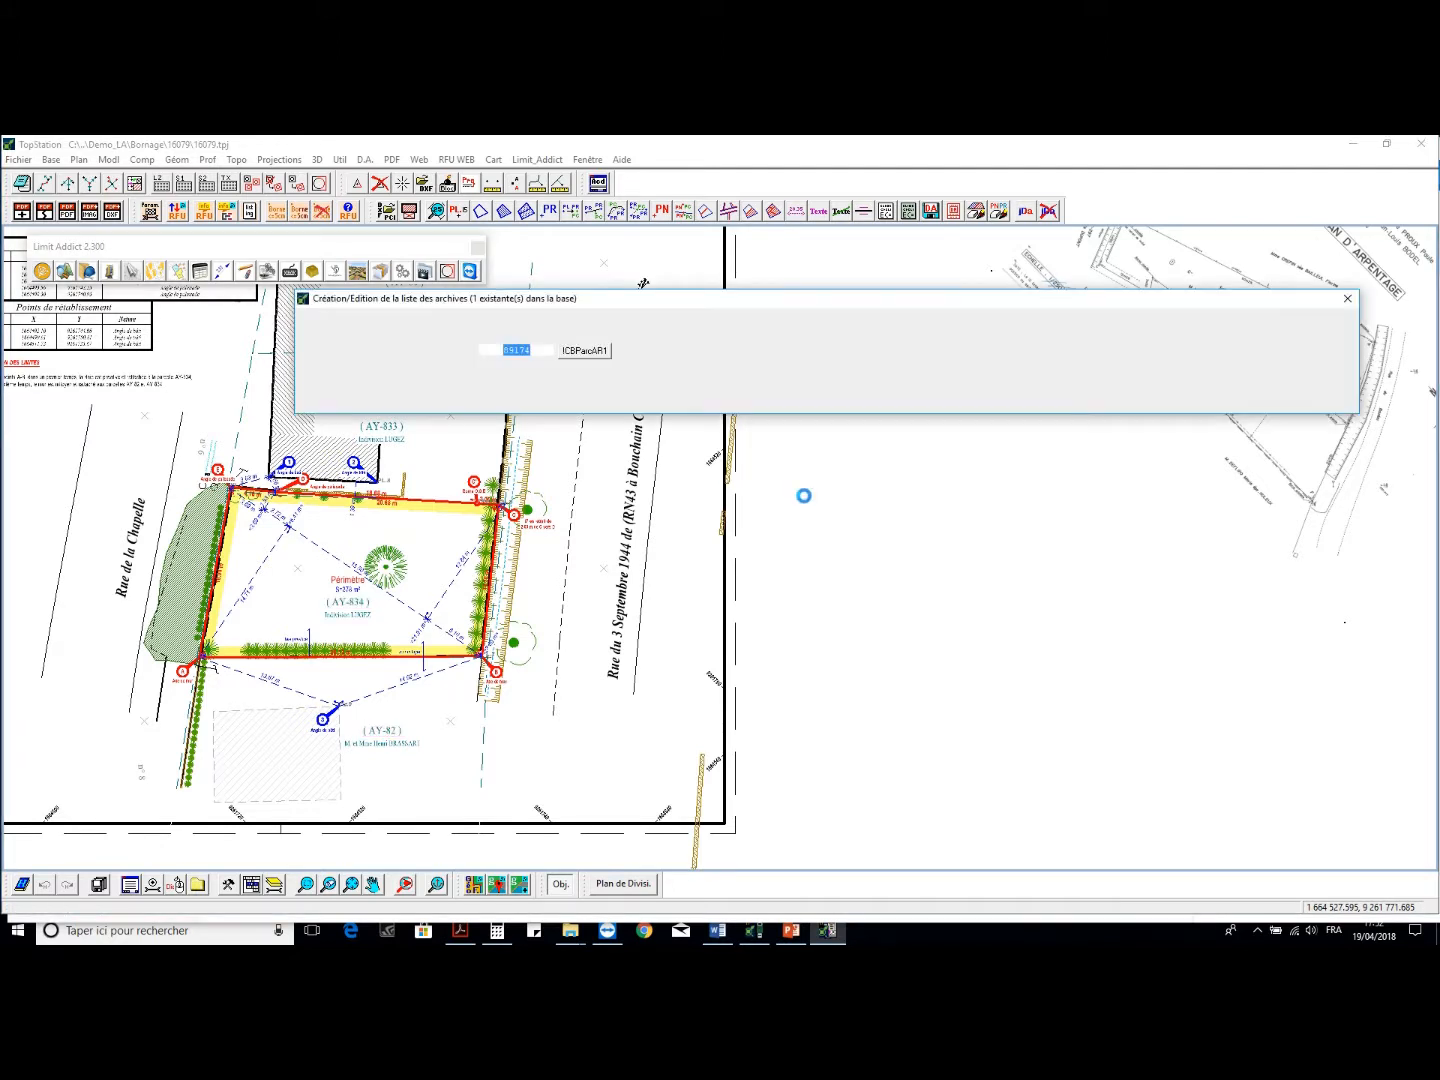
Assign perimeter points PL.1, PL.2 and PL.9 to the Plan d'arpentage archive entry
left_click(653, 352)
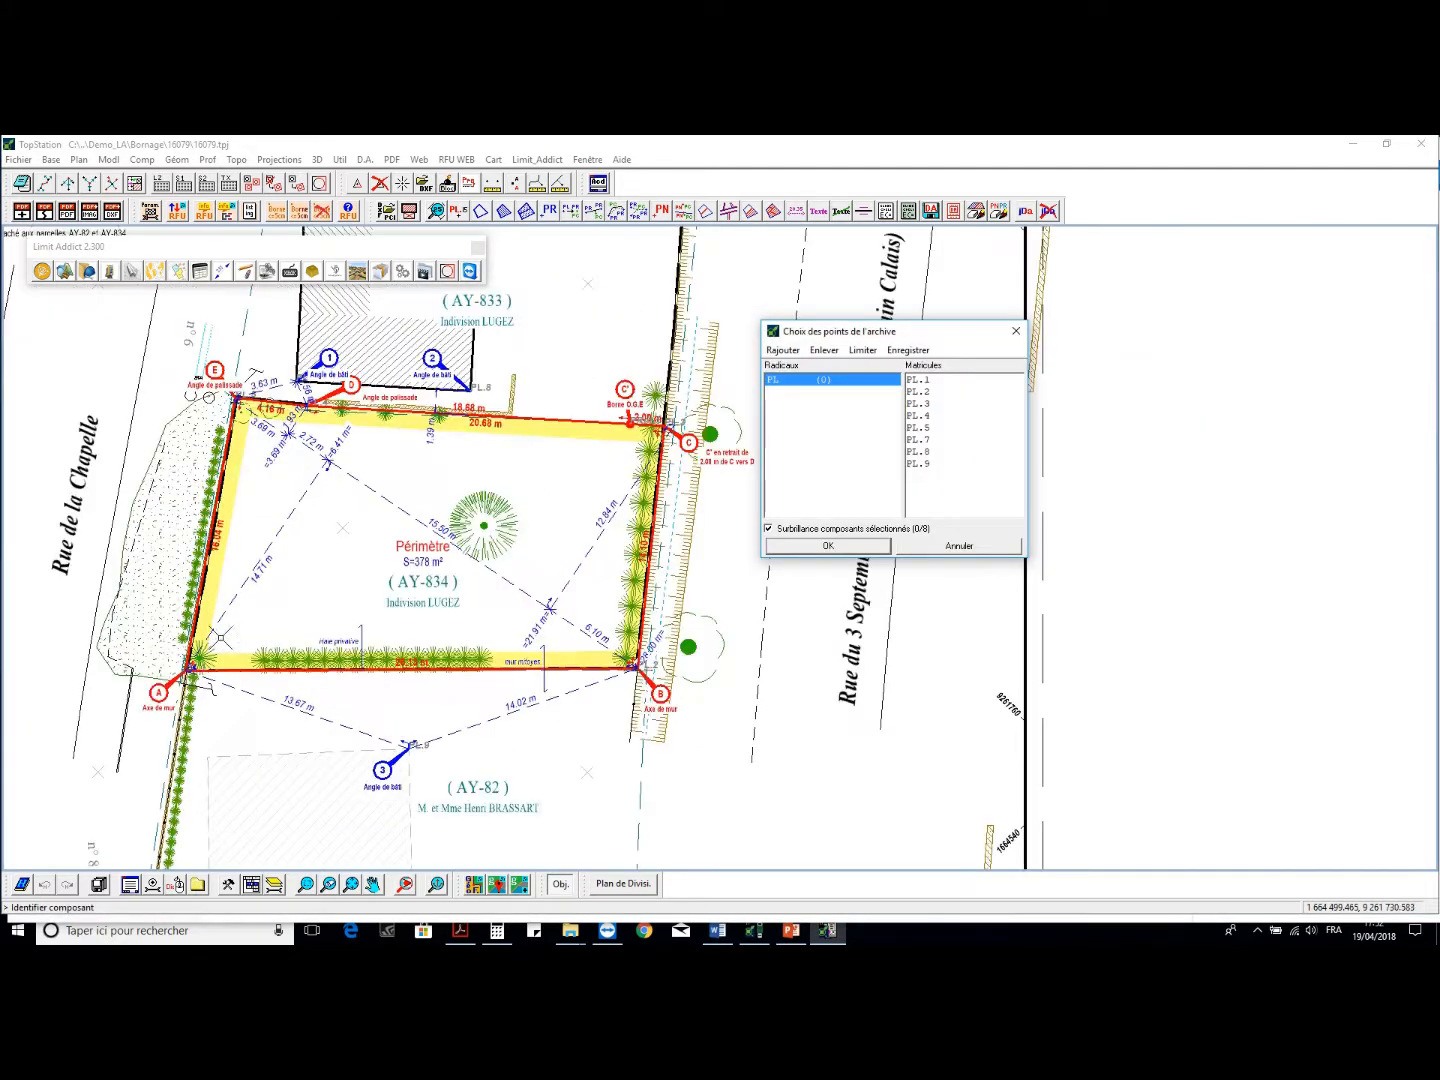
left_click(209, 617)
left_click(678, 744)
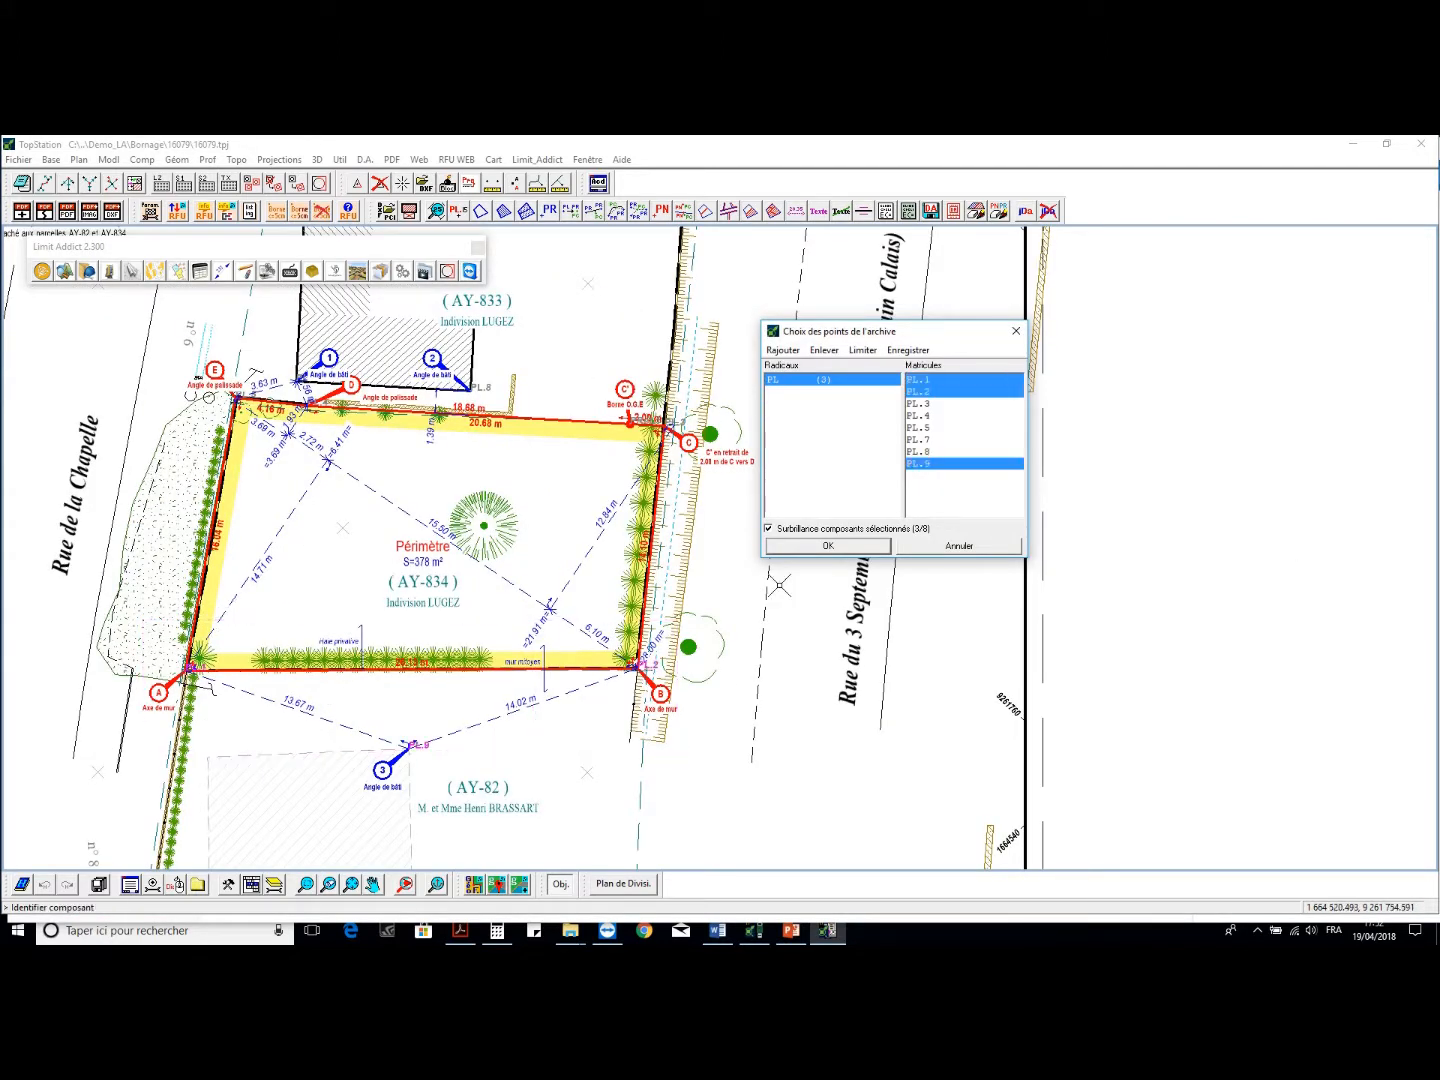
left_click(826, 545)
Date the archive entry 01/05/1989 in month/year format and set its firm to la SCP POIRRIEZ-CHATEL Géomètres-Experts à BETHUNE
left_click(741, 354)
scroll(481, 599, "down", 3)
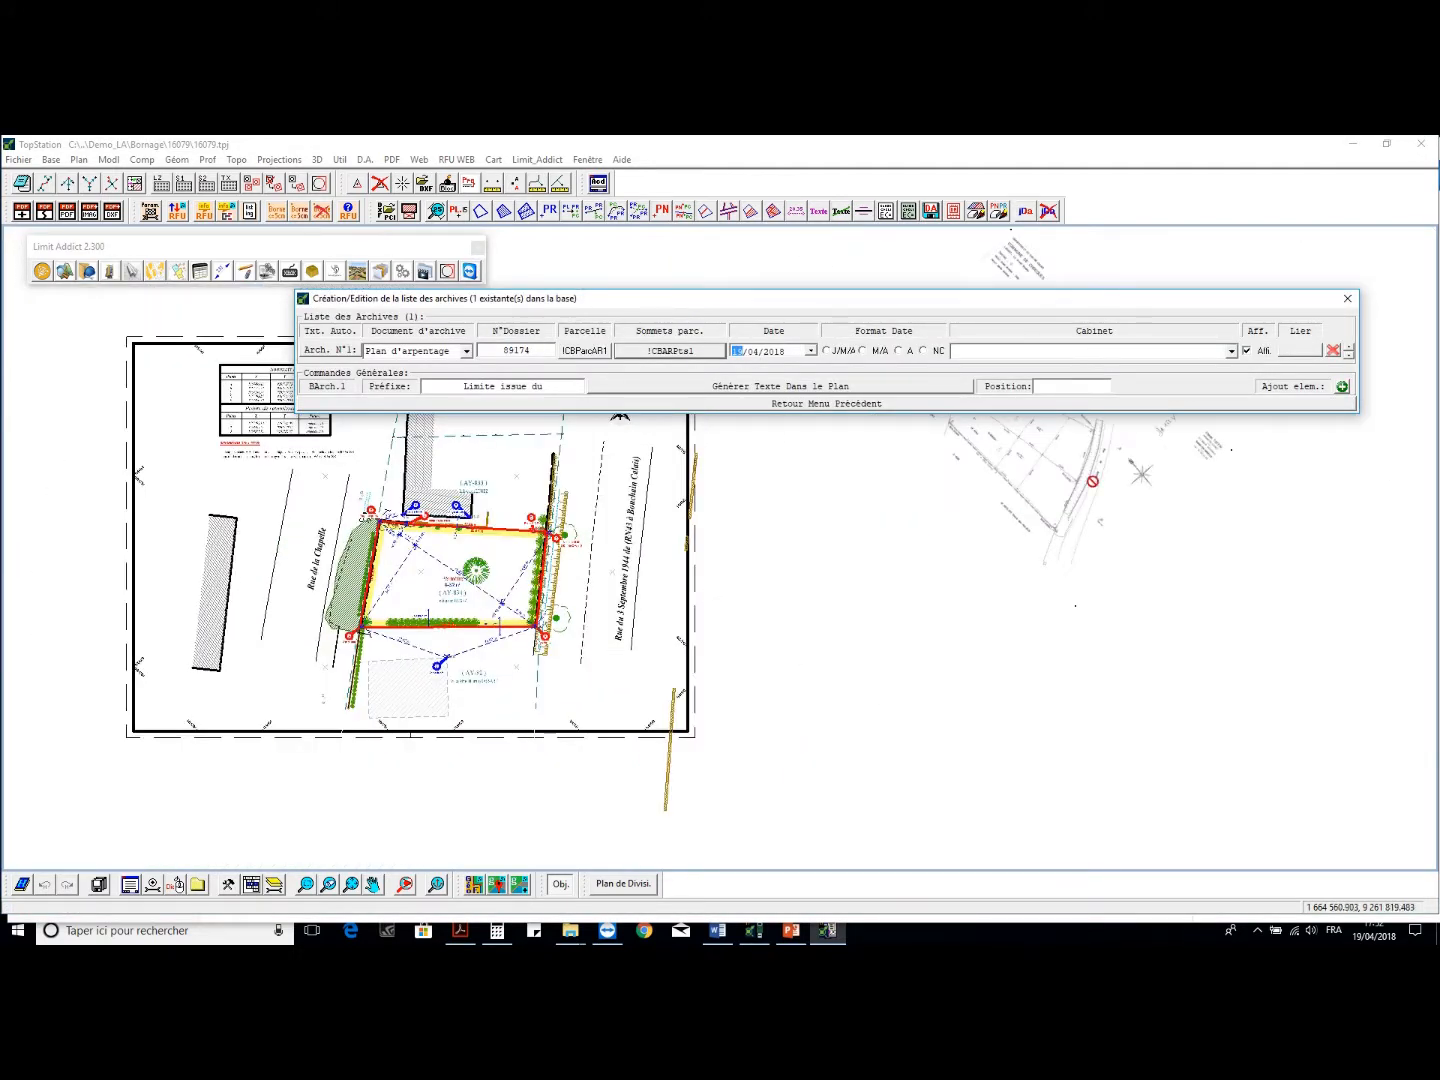
scroll(1093, 482, "up", 3)
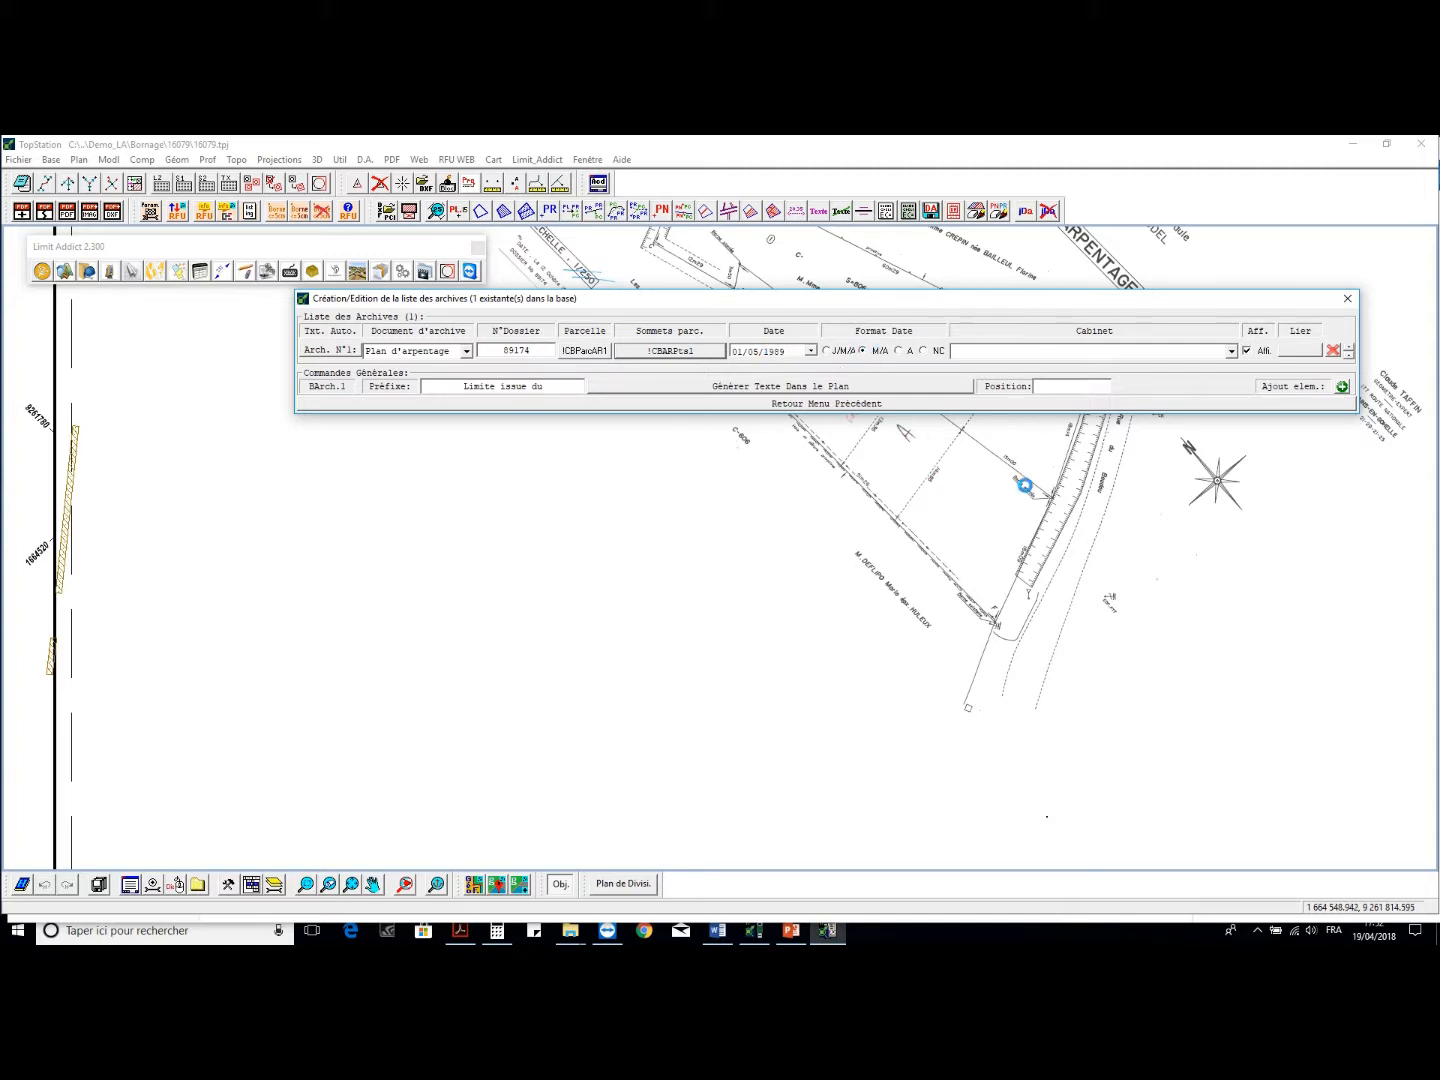
left_click(1232, 351)
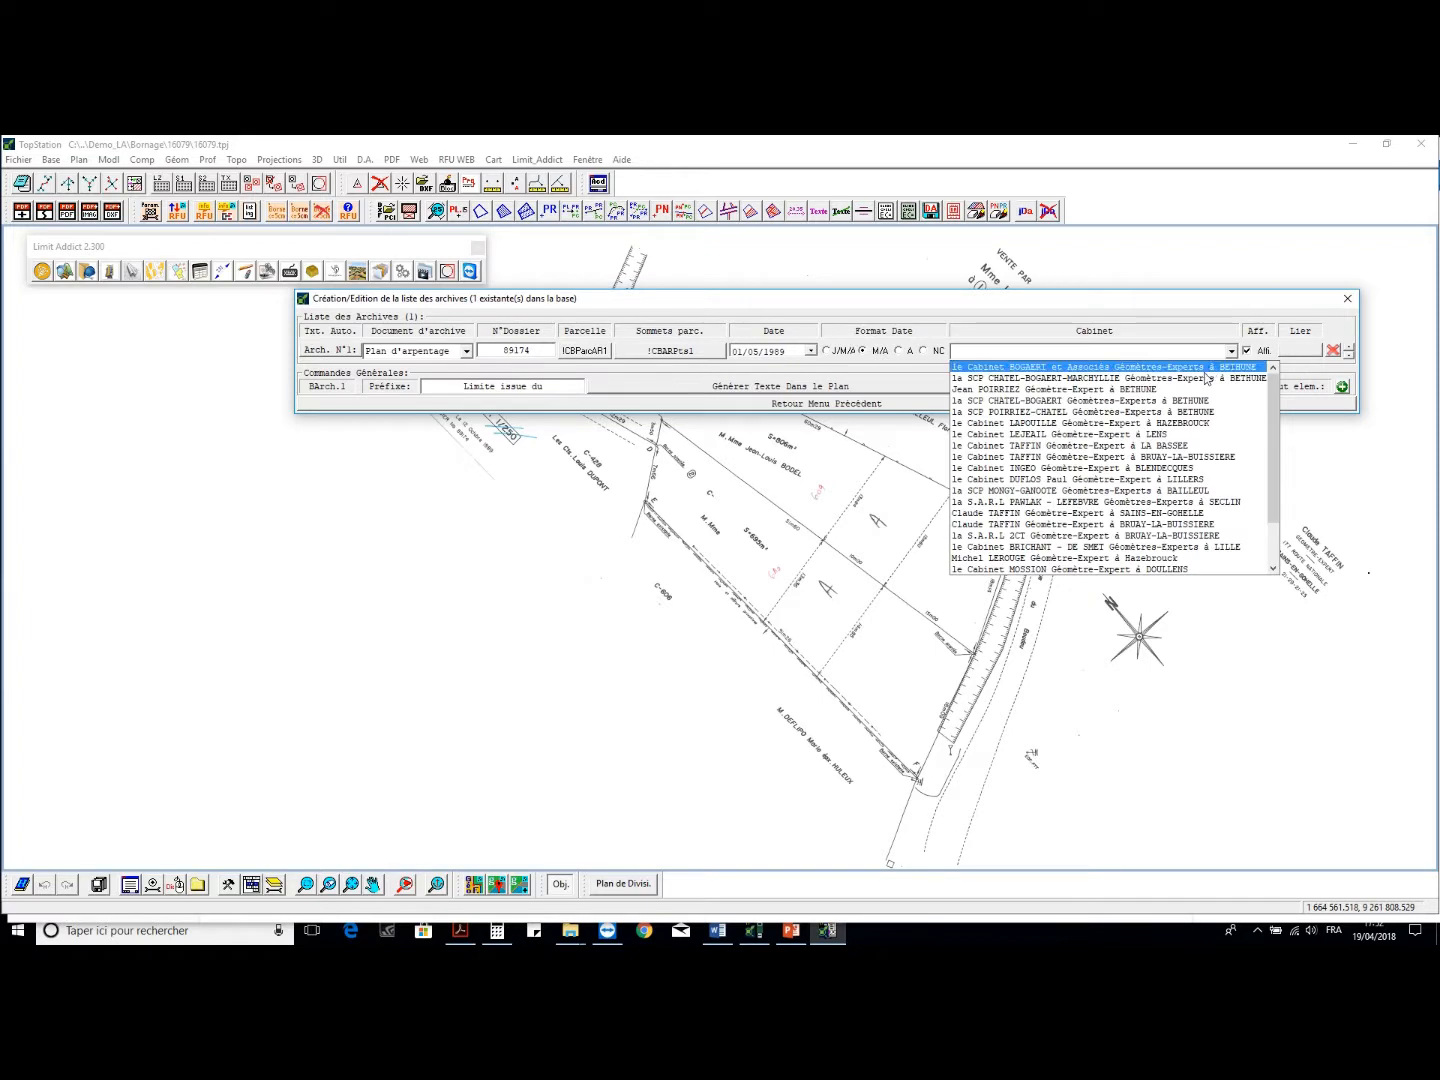
left_click(1087, 410)
Link the scanned survey plan image to the archive entry, choosing it among the existing DXF, PDF and image elements
left_click(1296, 351)
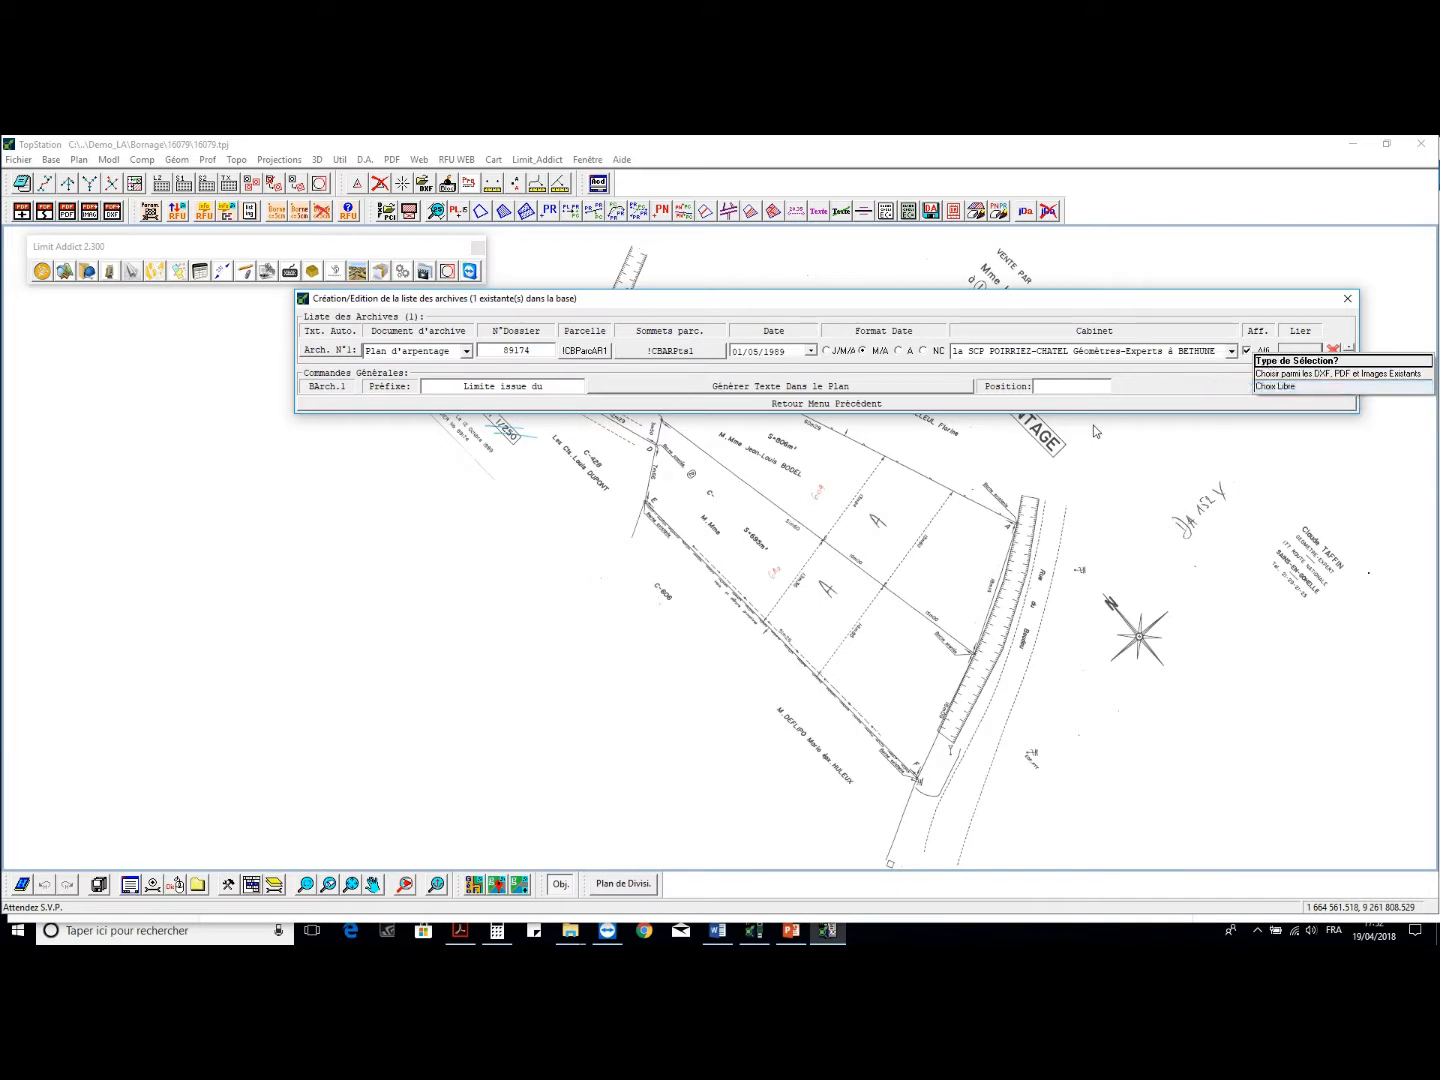
left_click(1319, 373)
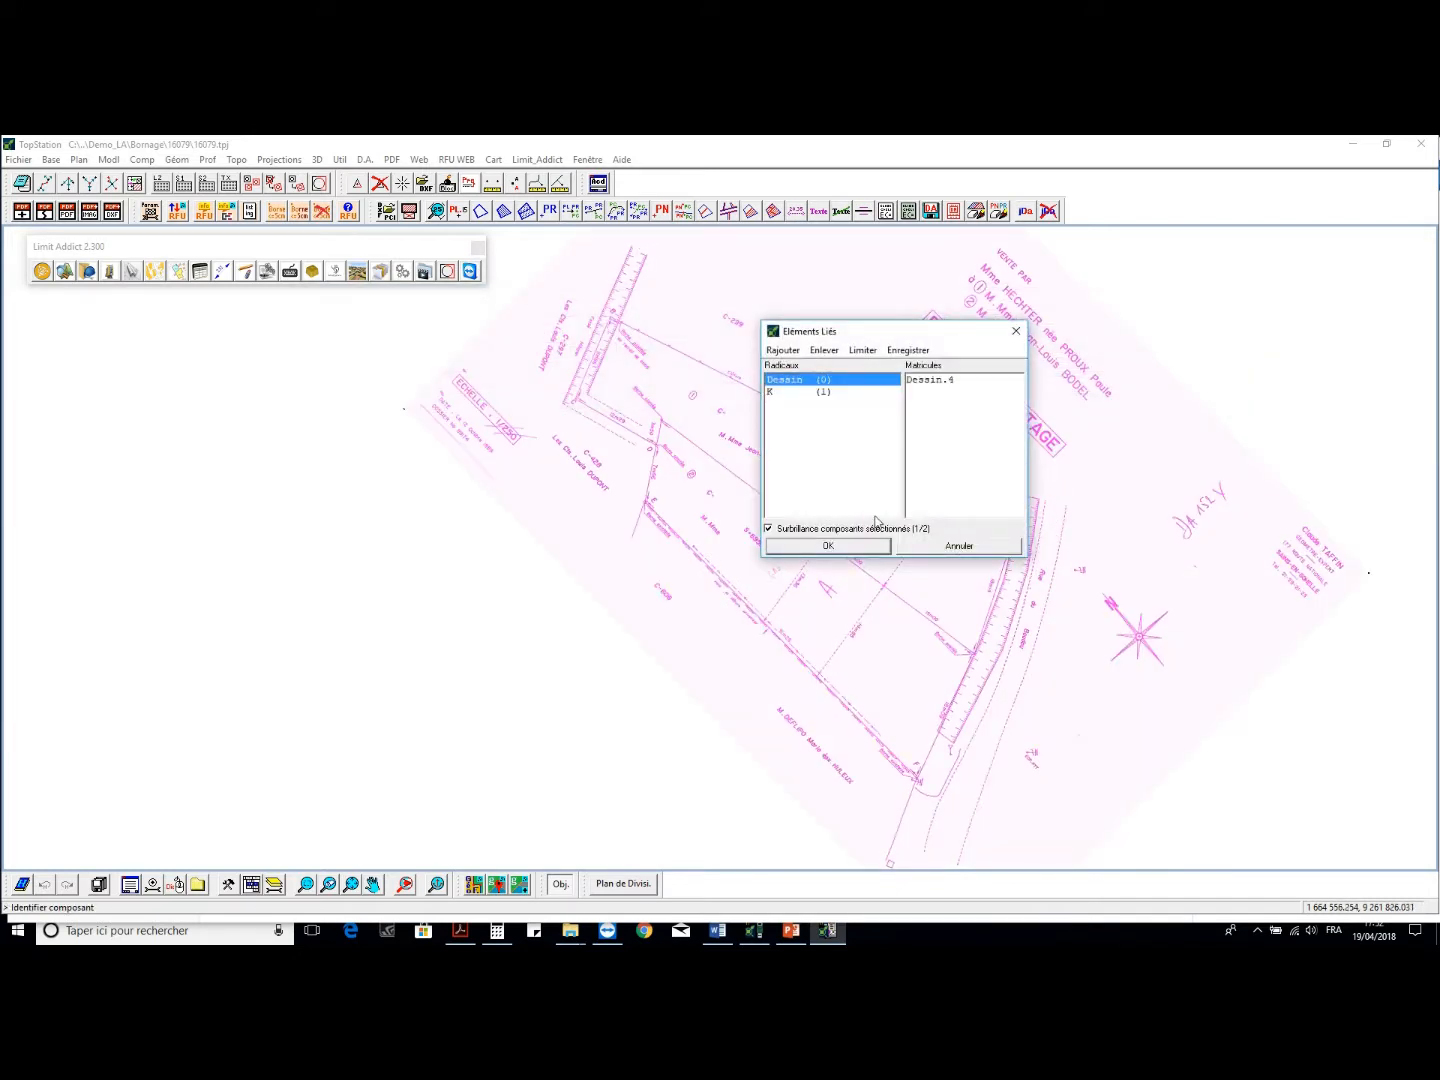
left_click(823, 349)
left_click(841, 369)
left_click(850, 543)
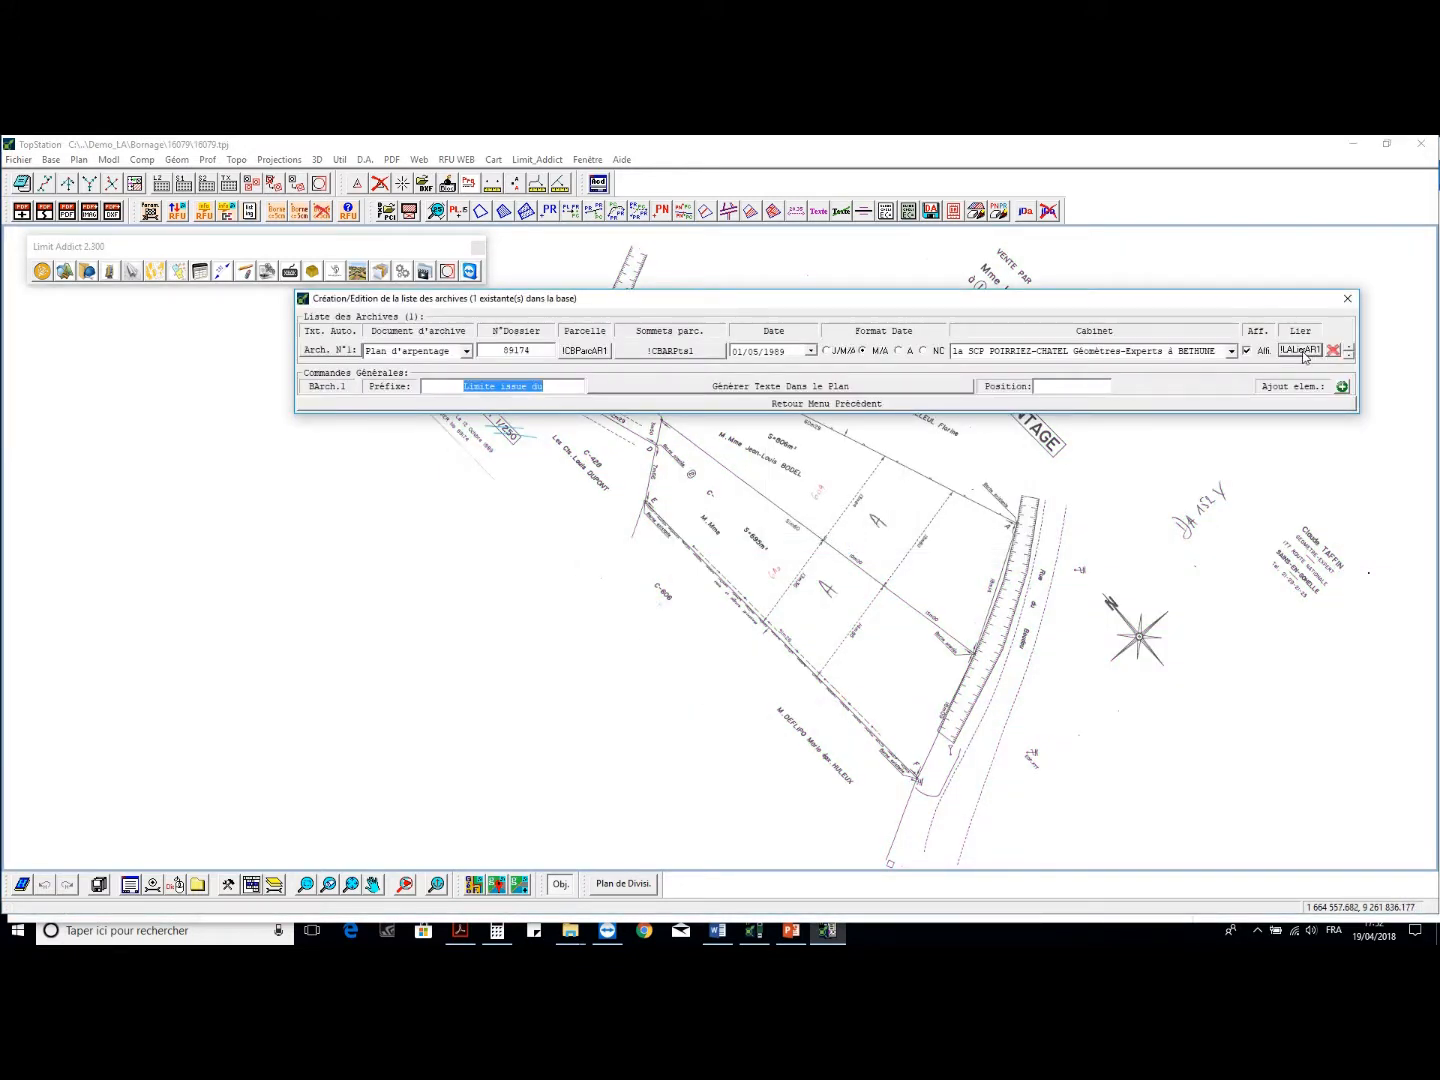
Scale the linked plan image using two planted boundary markers, the roadside one and the one above point D, with a distance of 51.60
left_click(1304, 351)
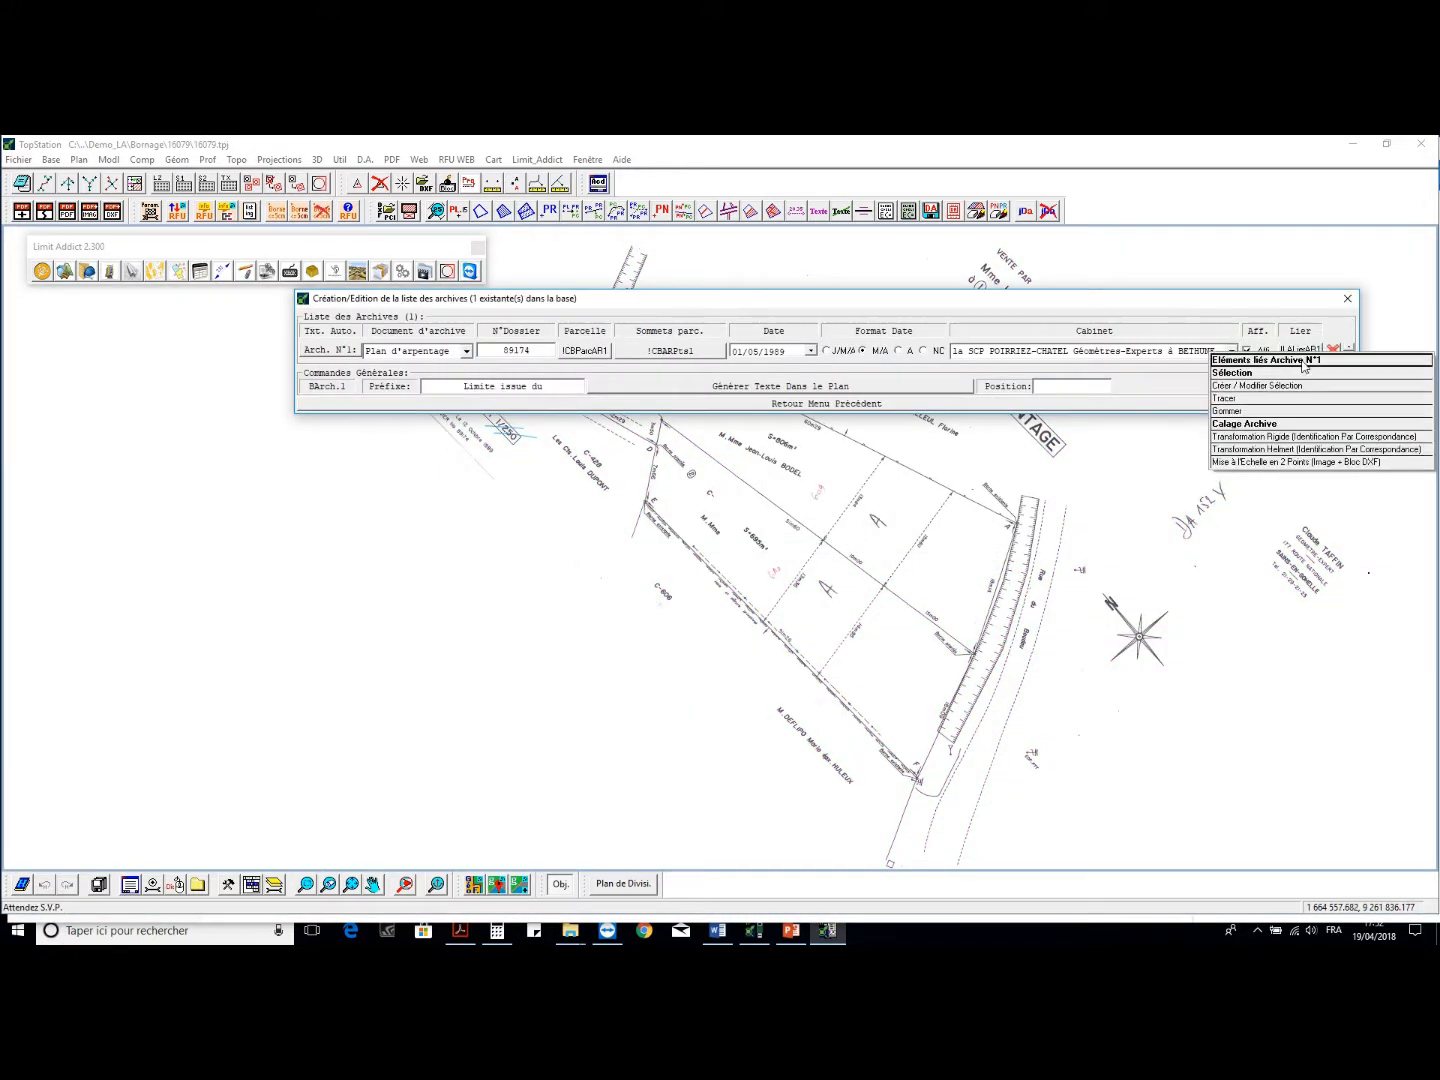
left_click(1294, 462)
scroll(965, 678, "up", 5)
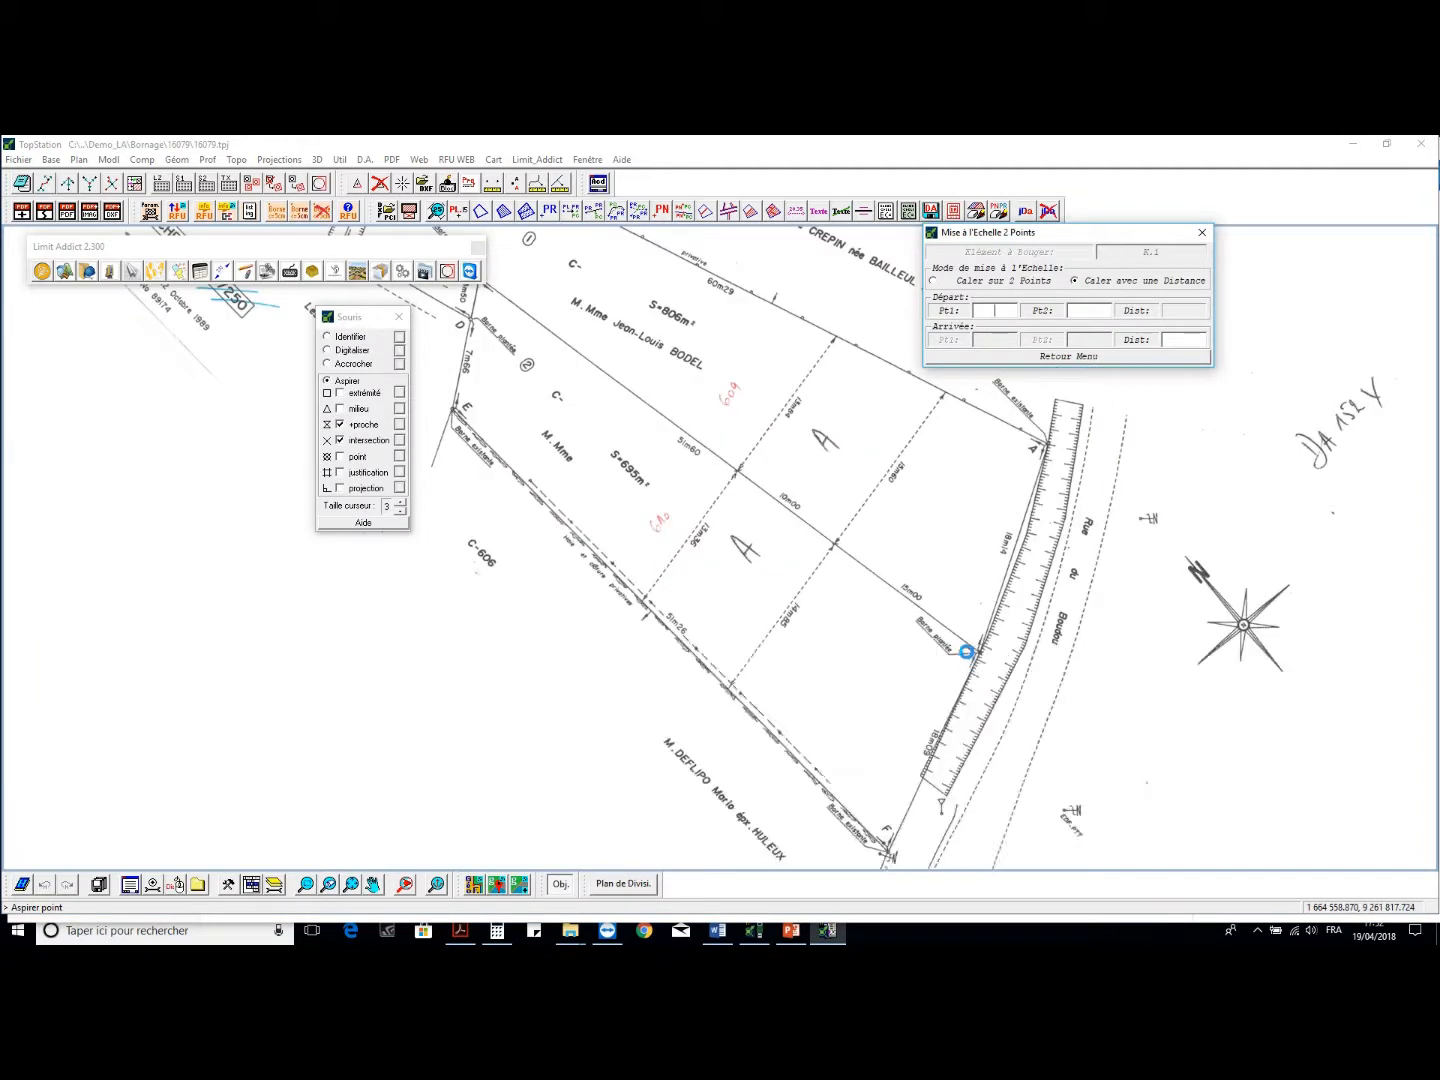
left_click(1032, 648)
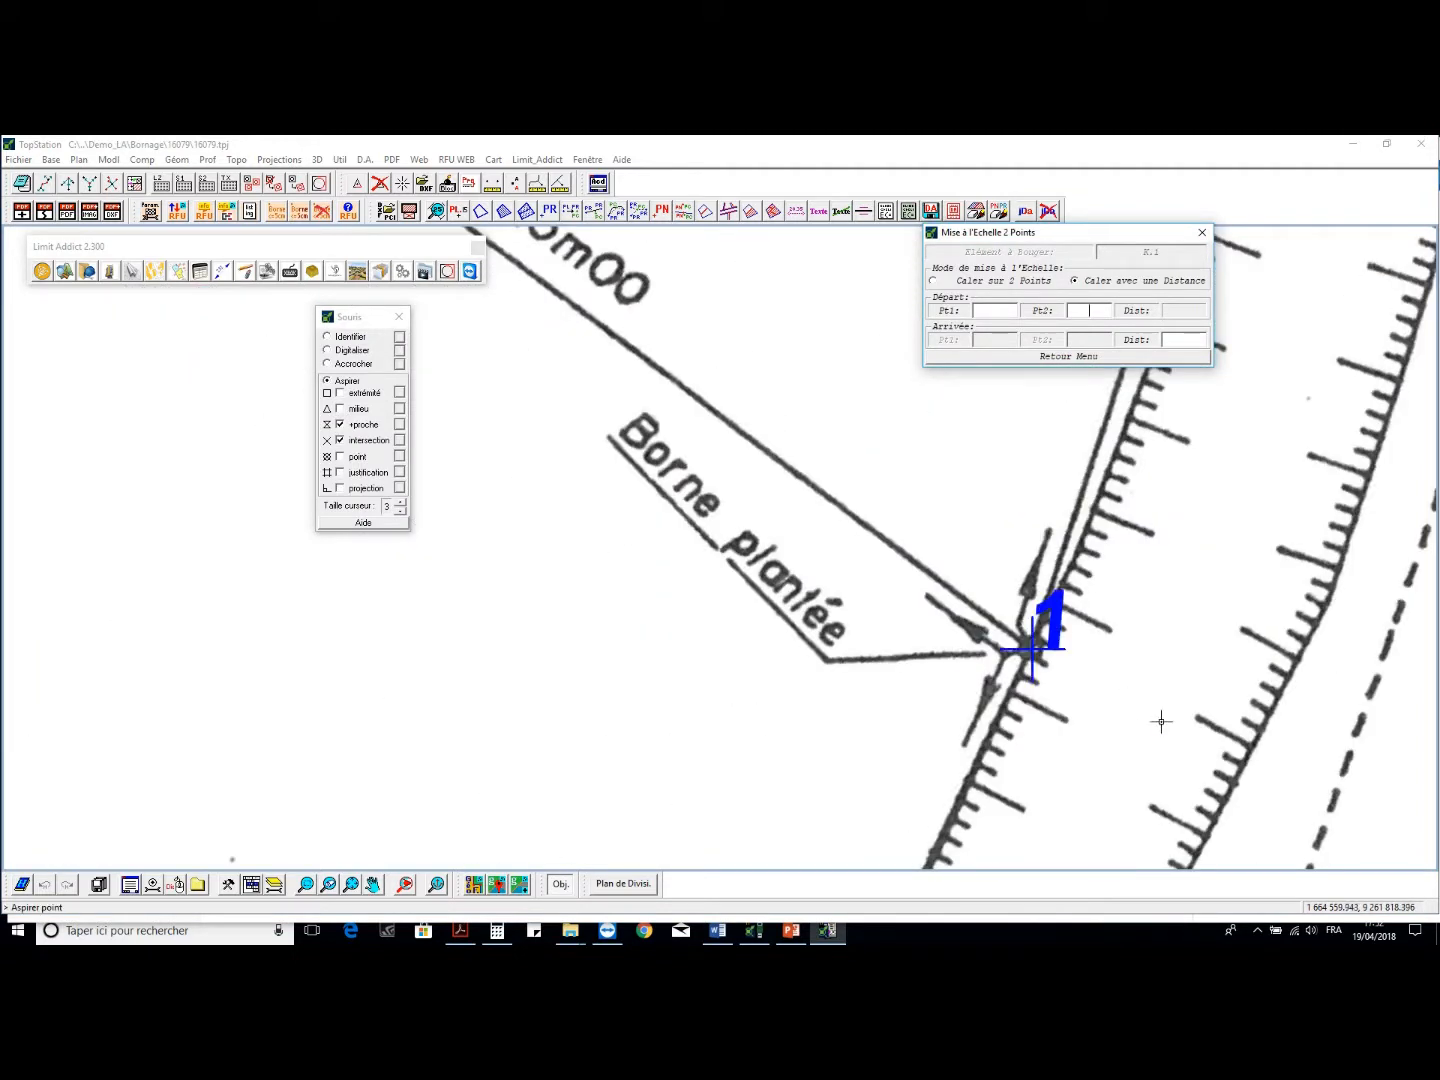
scroll(1163, 721, "down", 5)
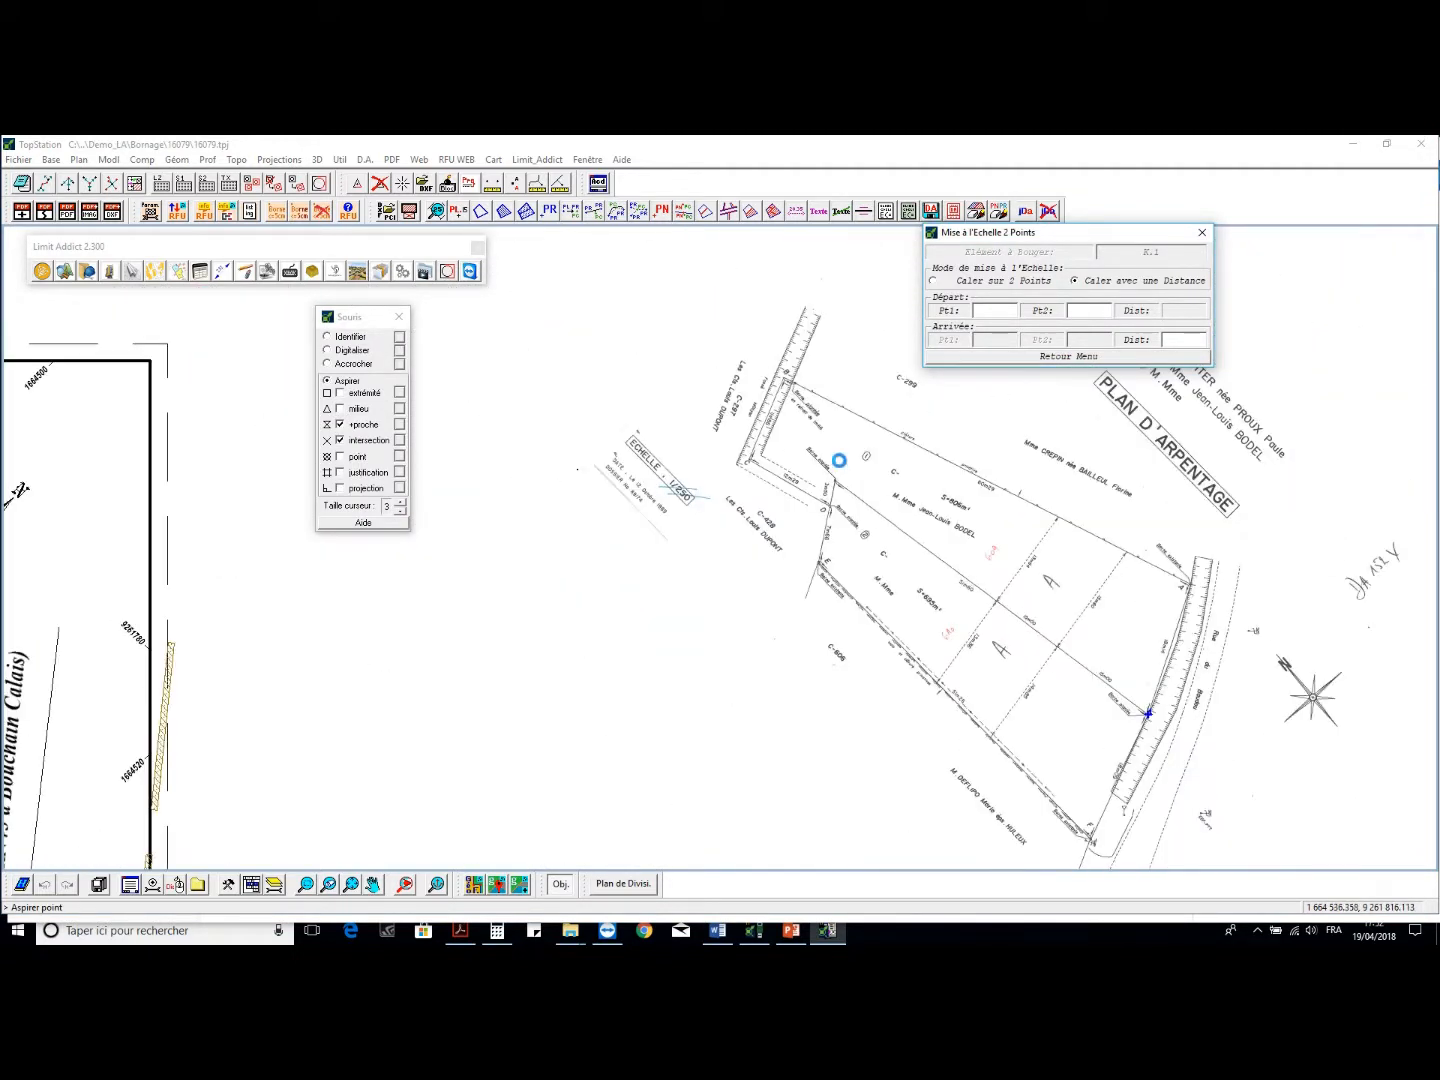
scroll(830, 463, "up", 4)
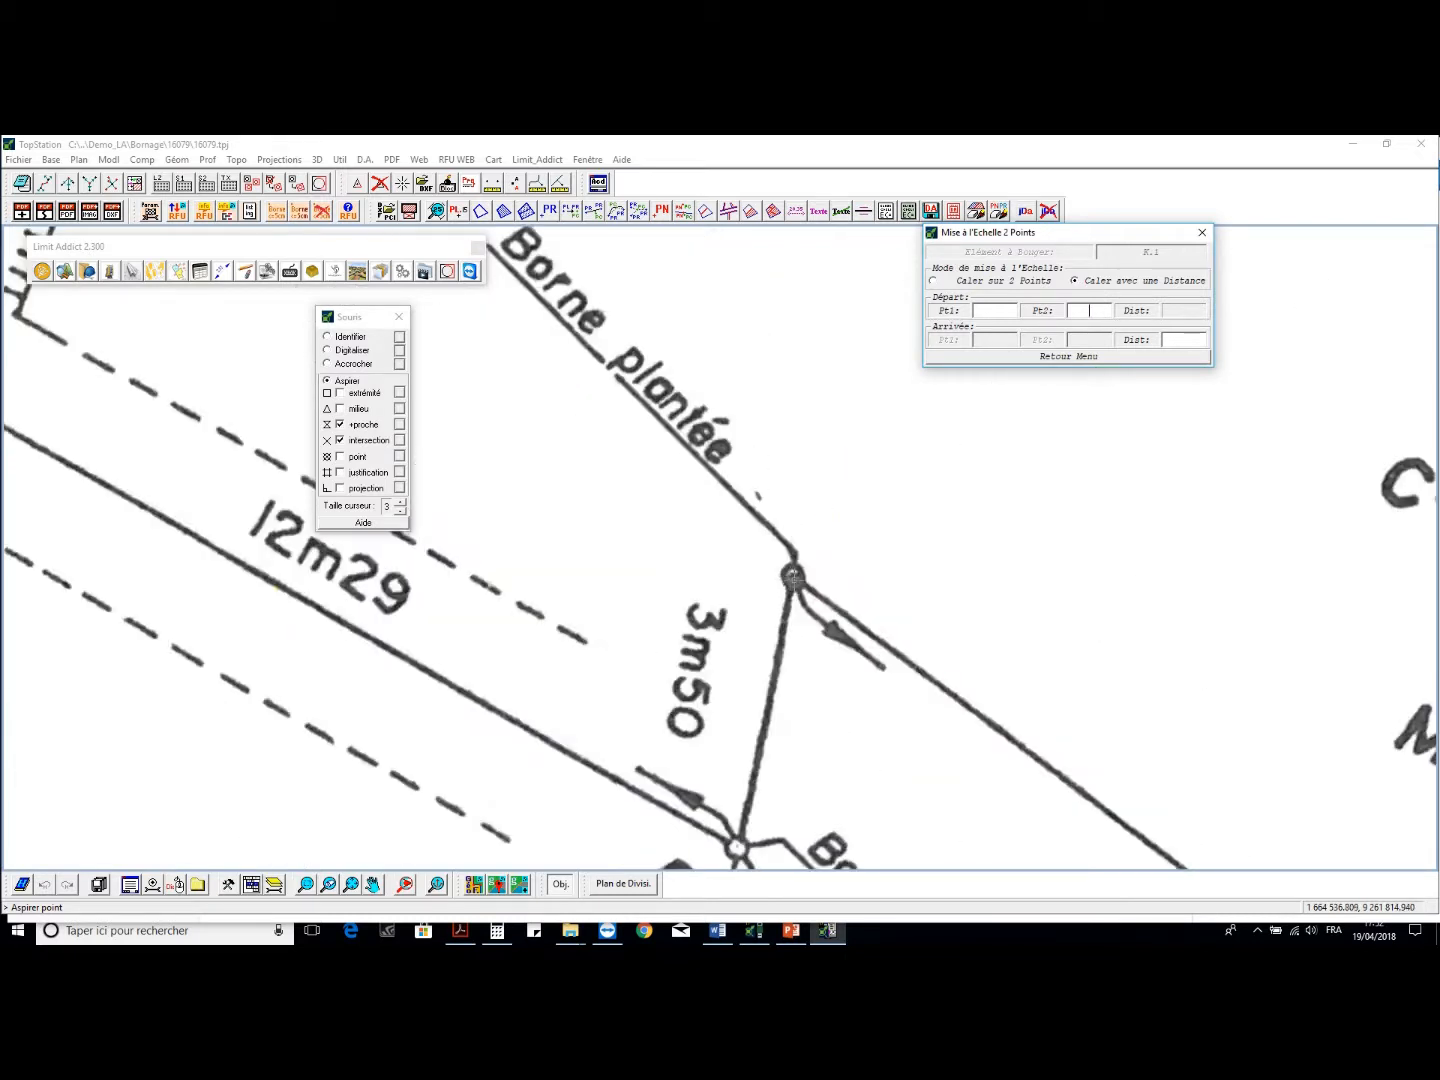
left_click(792, 577)
scroll(725, 443, "down", 5)
scroll(726, 443, "down", 3)
scroll(894, 517, "up", 5)
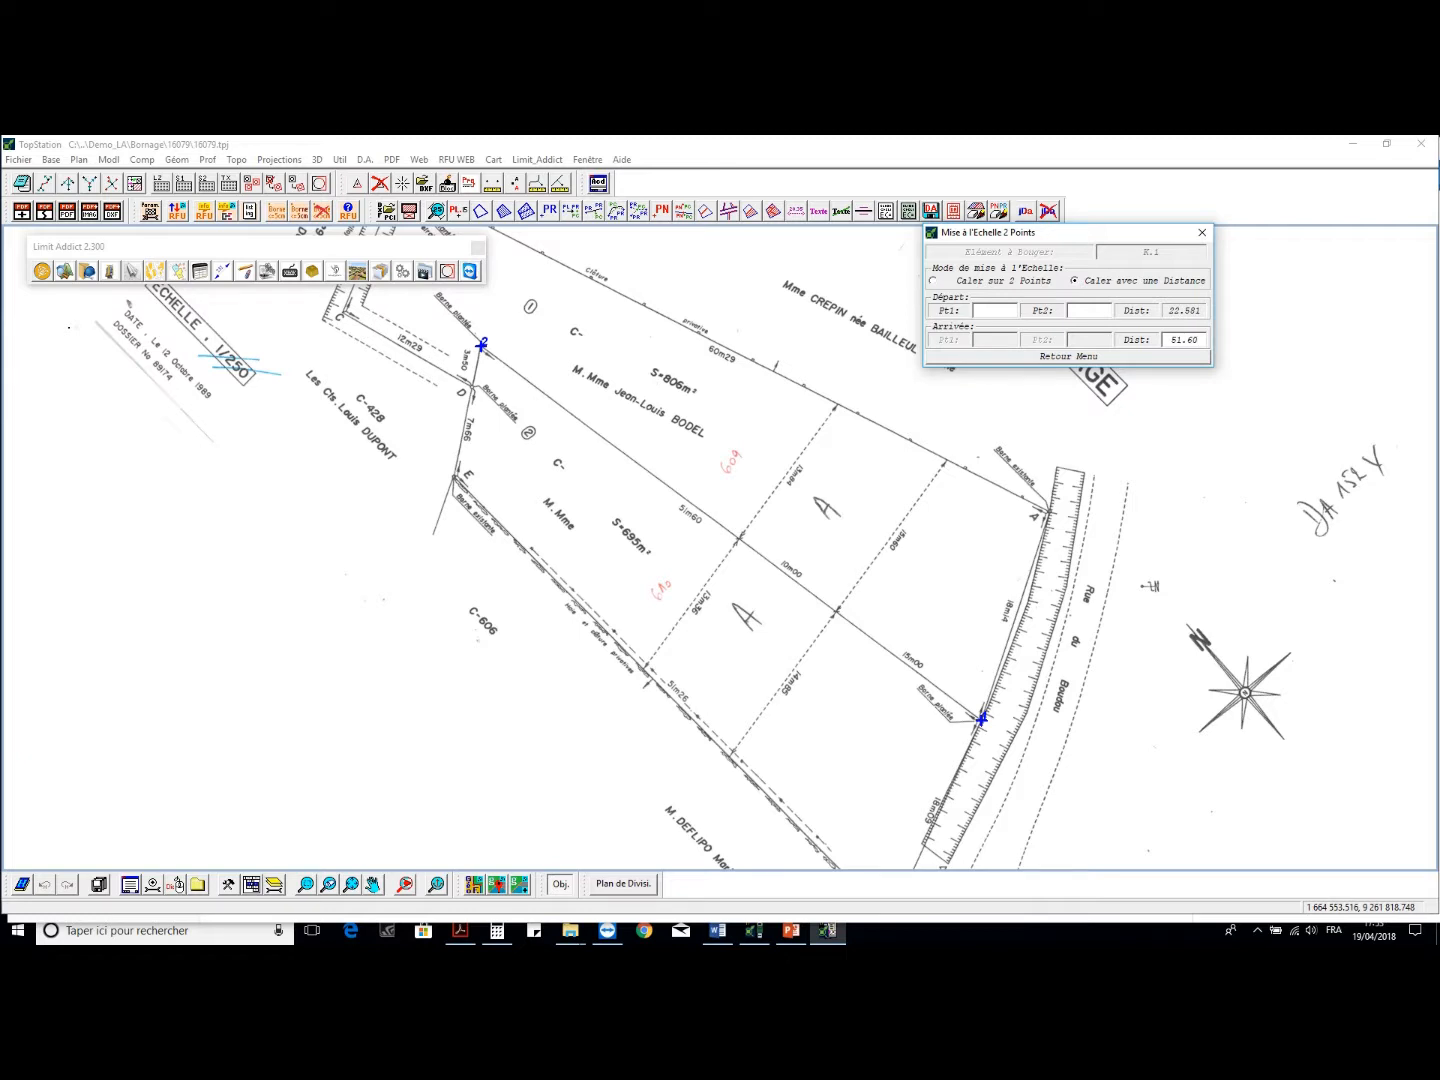
key("Return")
scroll(1011, 574, "down", 3)
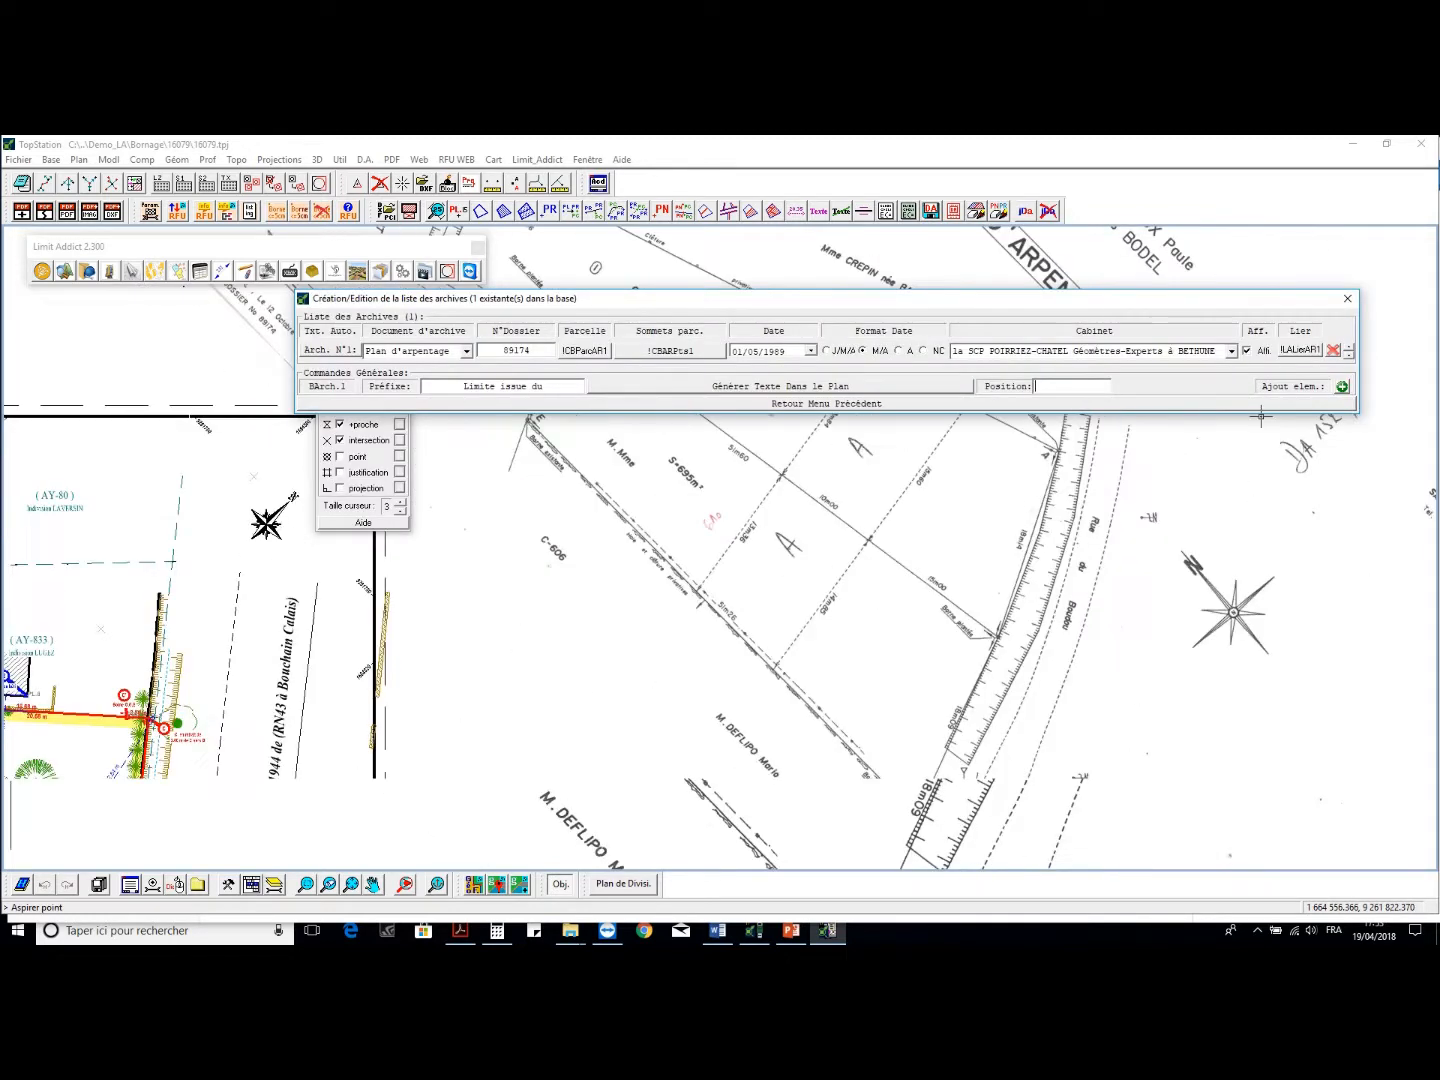
Move the linked plan image by rigid transformation, matching the same two planted markers to two points near the site plan's edge
left_click(1289, 355)
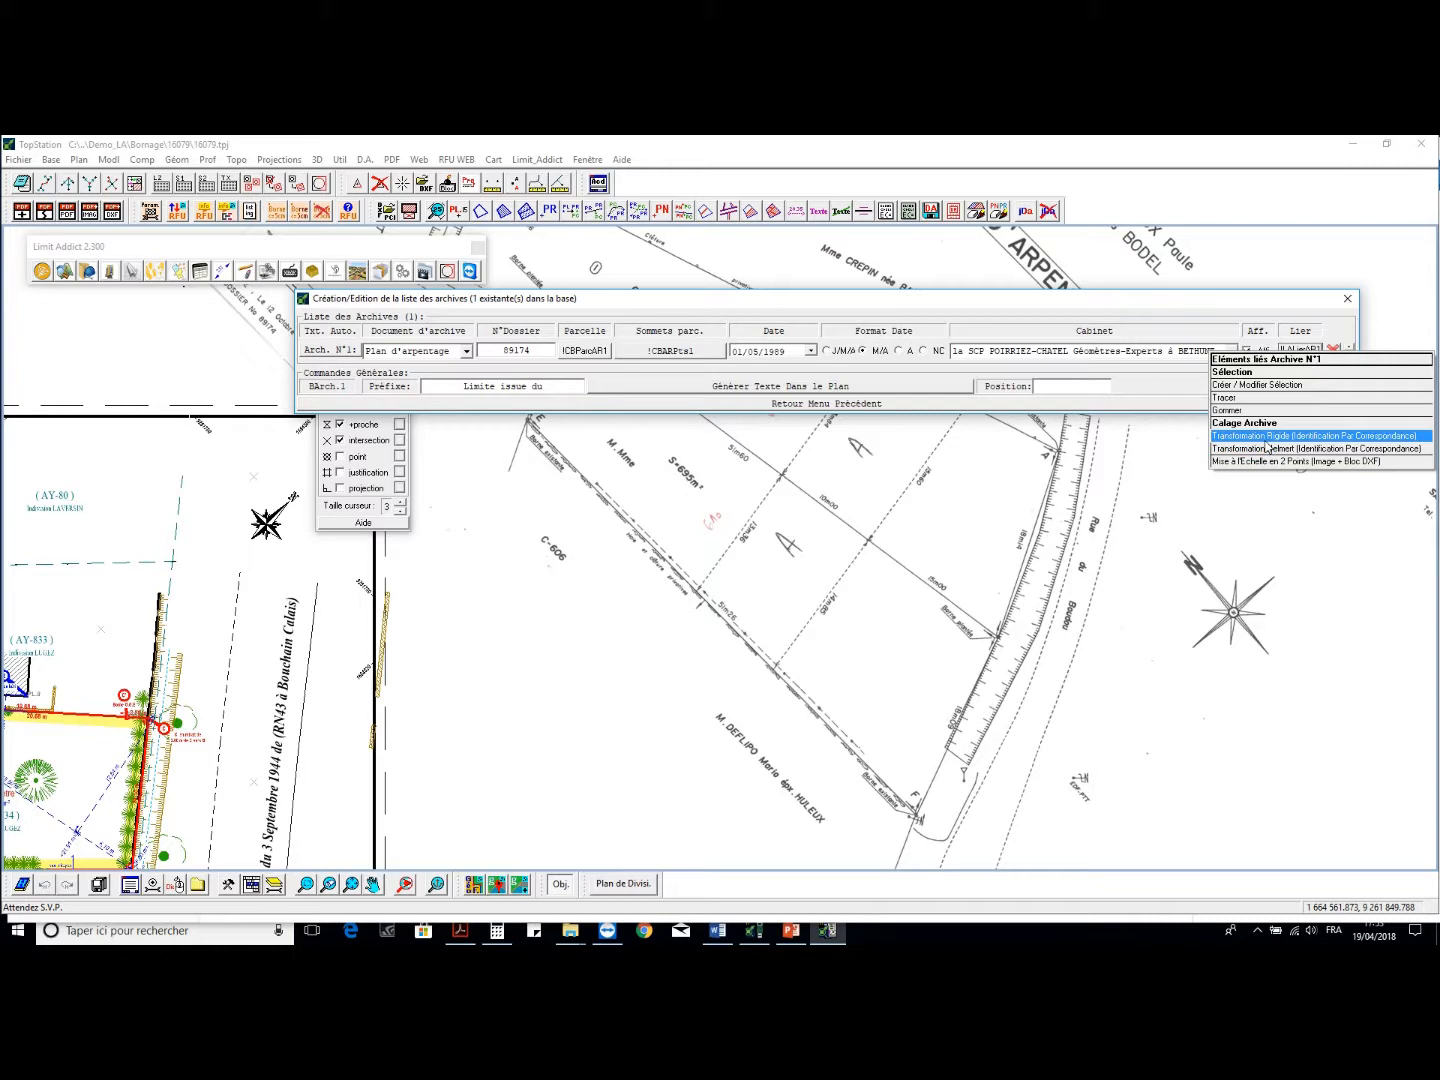
left_click(1301, 437)
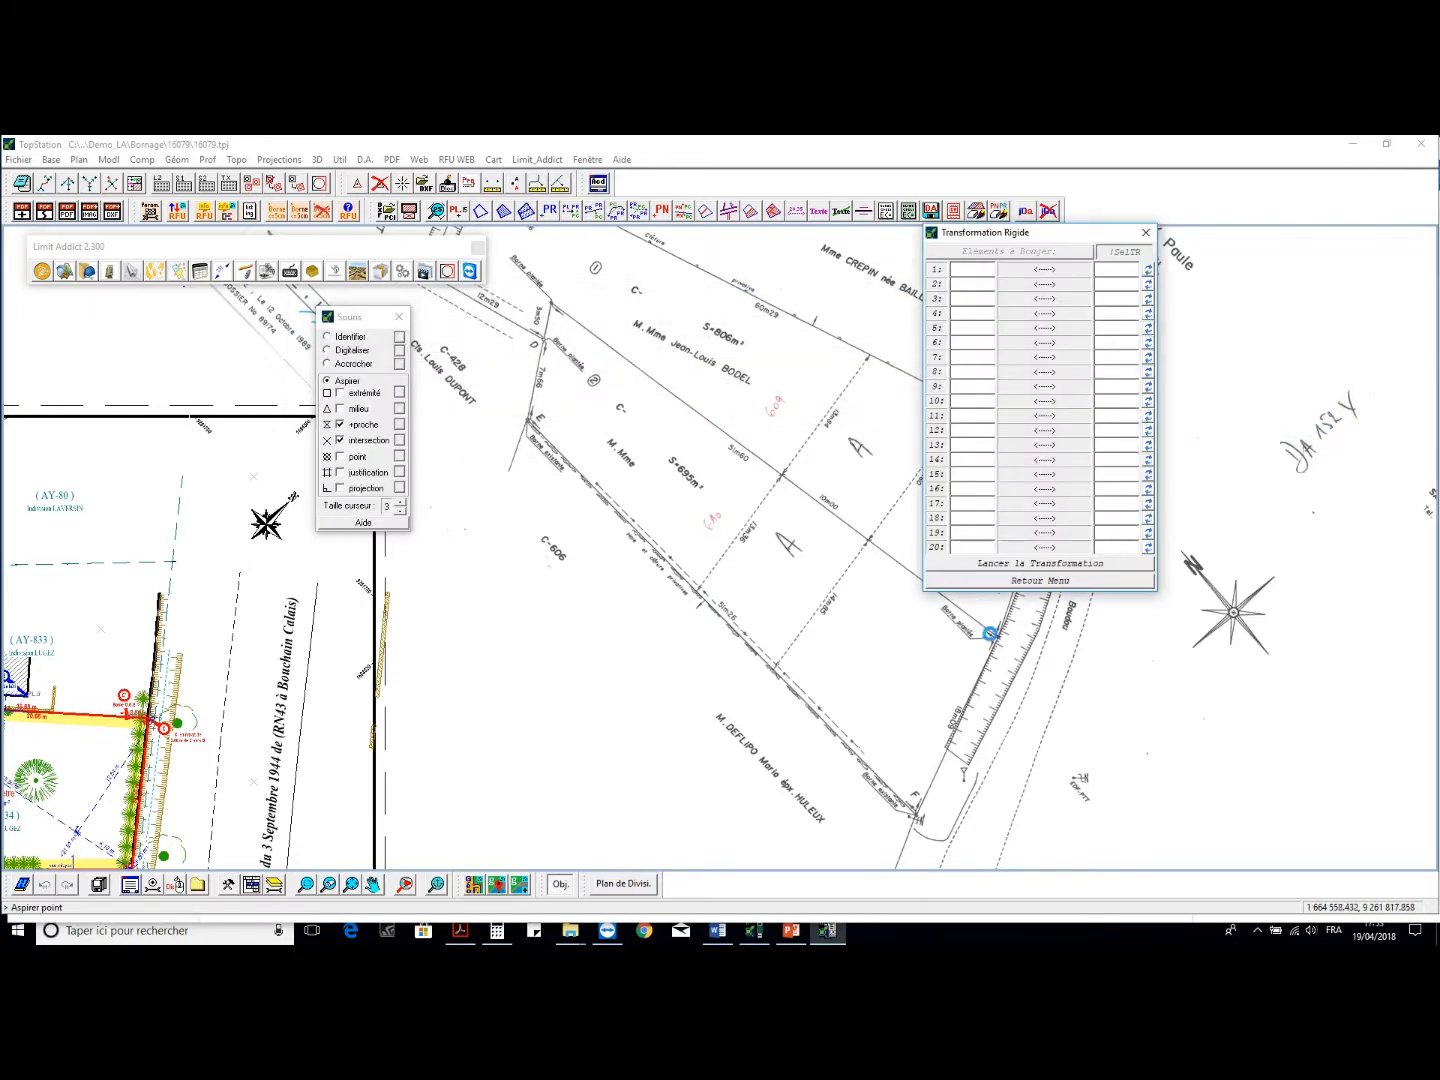
scroll(991, 632, "up", 2)
scroll(1000, 637, "up", 1)
left_click(1028, 643)
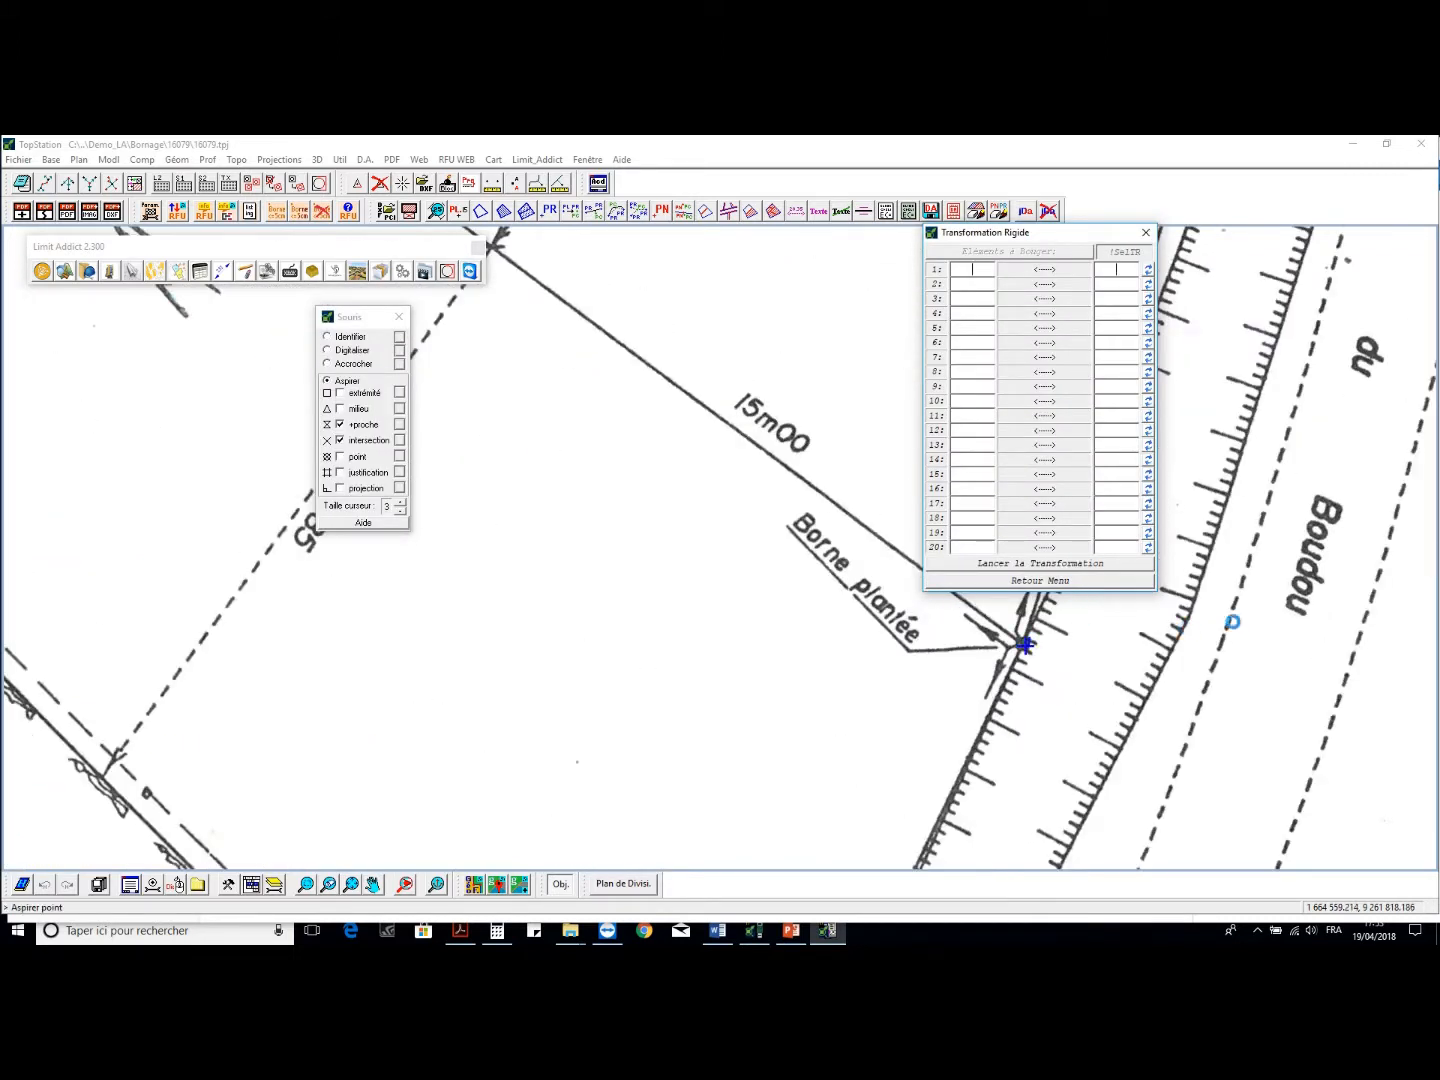
scroll(904, 683, "down", 4)
left_click(607, 736)
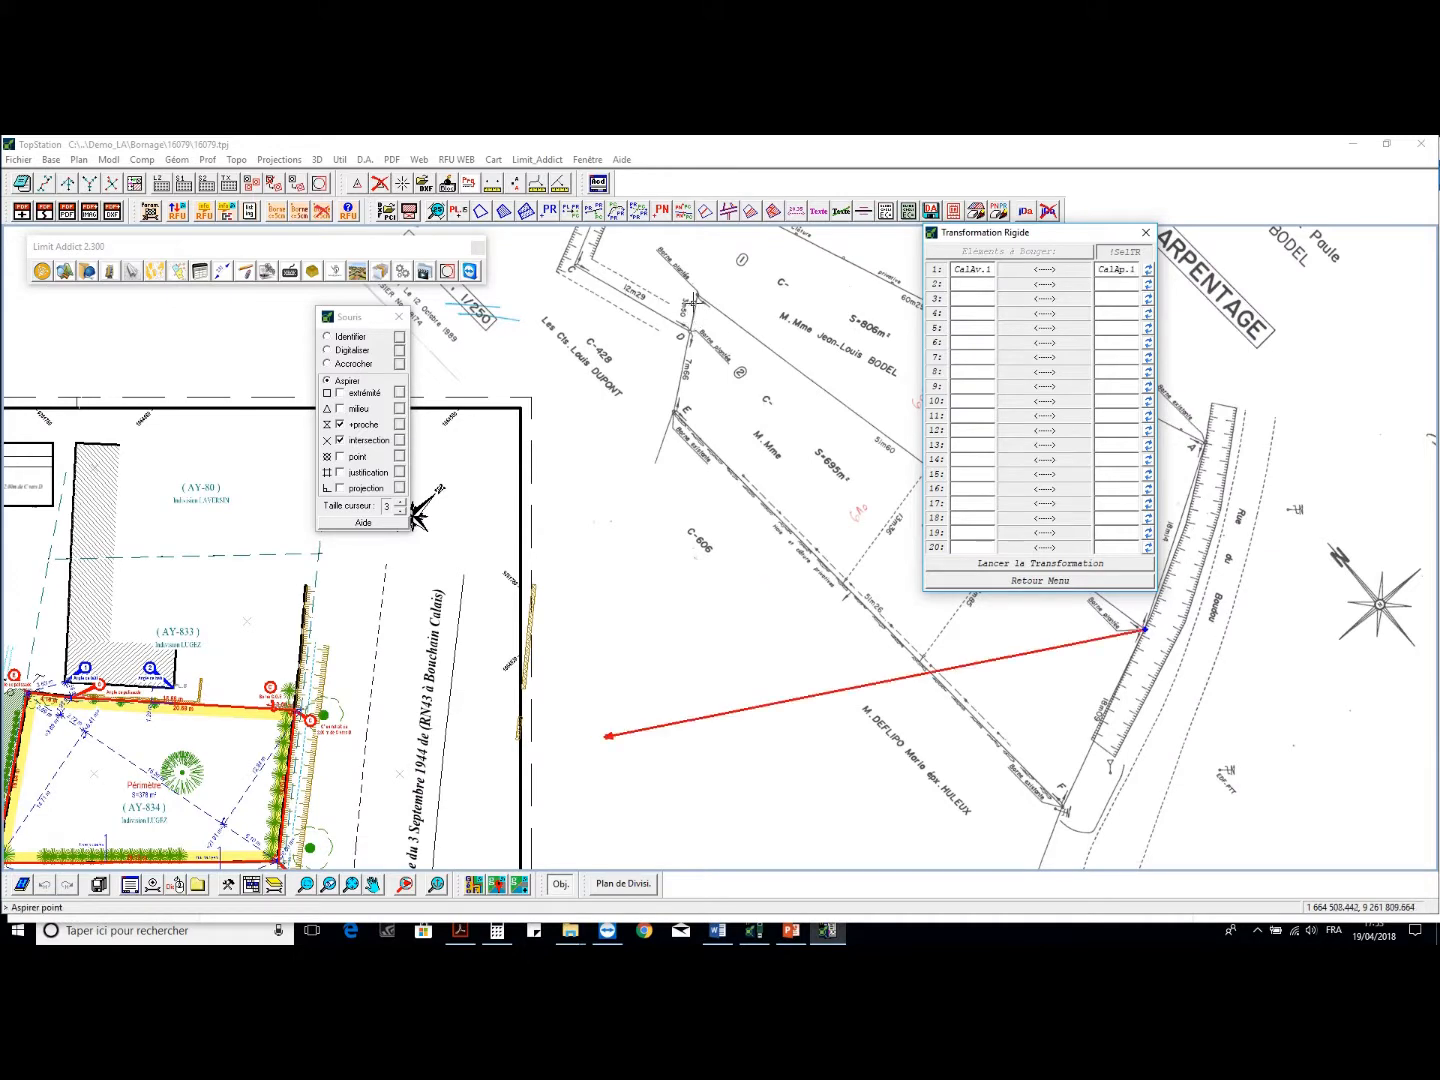
left_click(696, 296)
left_click(461, 524)
left_click(1001, 565)
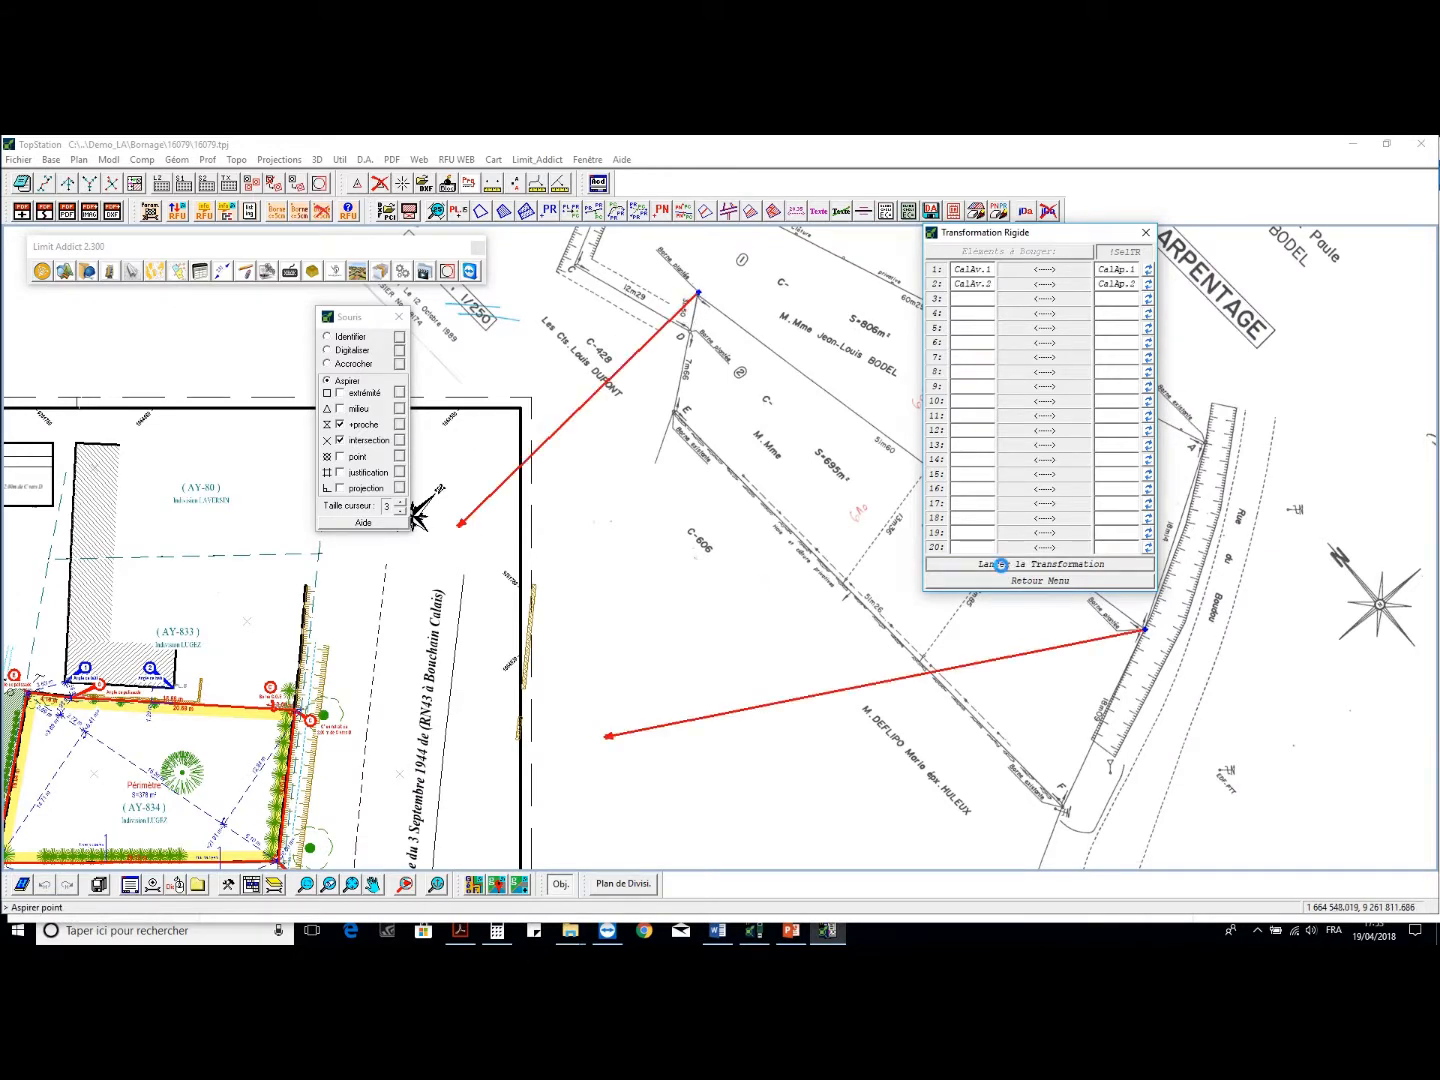
left_click(791, 797)
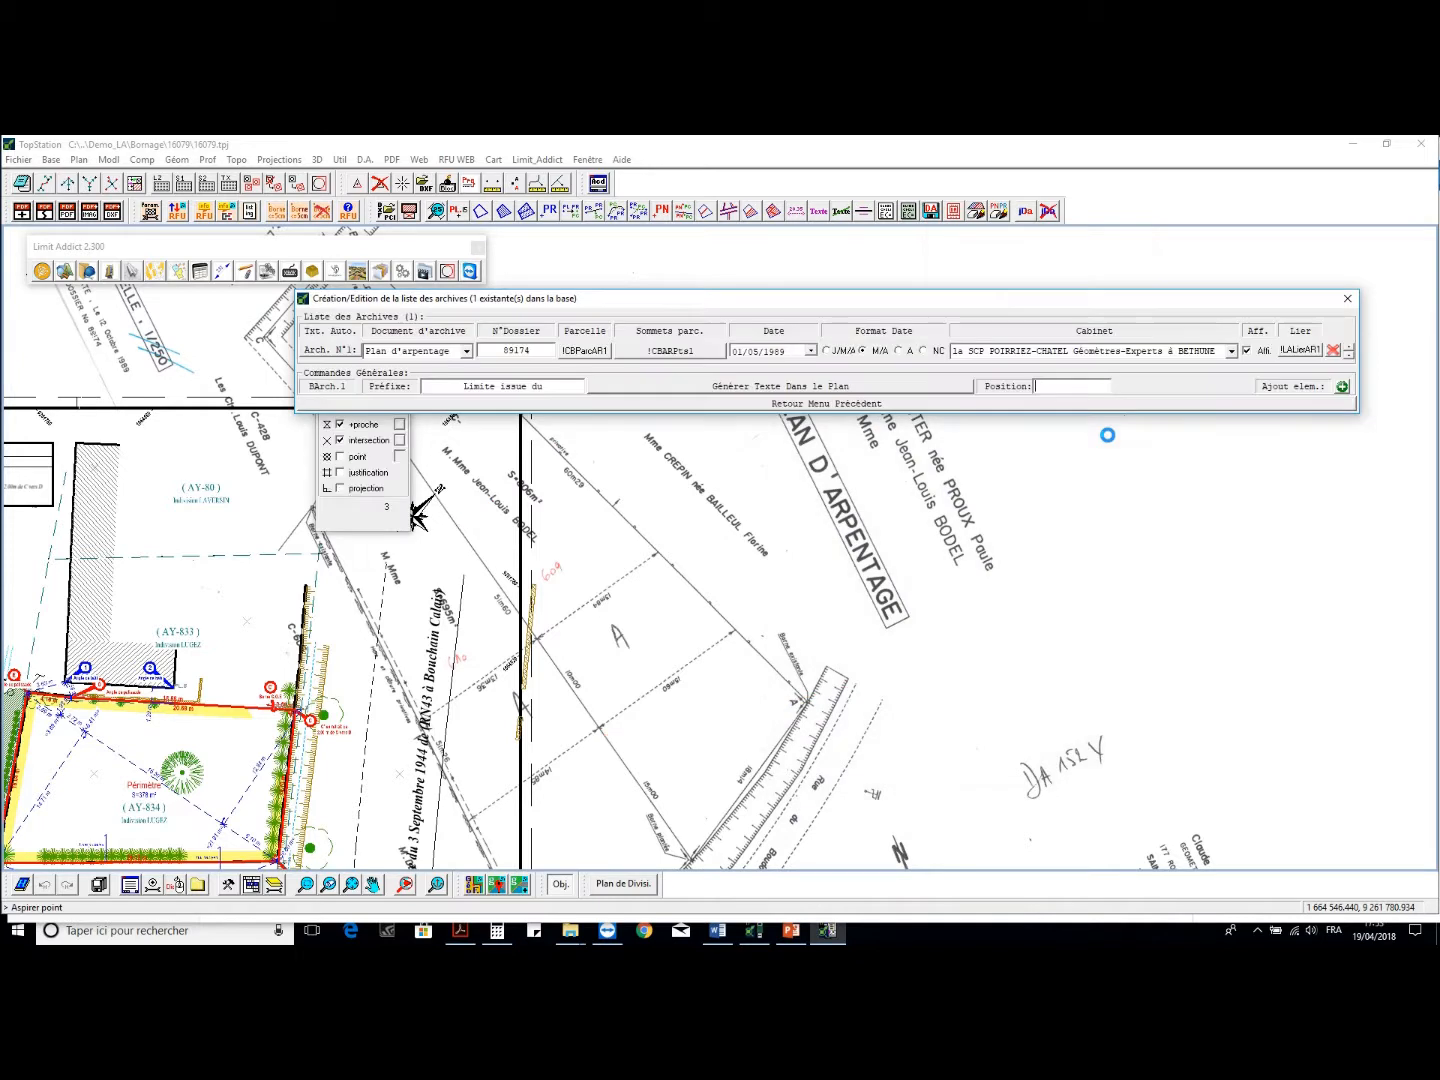
Erase the archive's linked plan image from the drawing display
left_click(1296, 351)
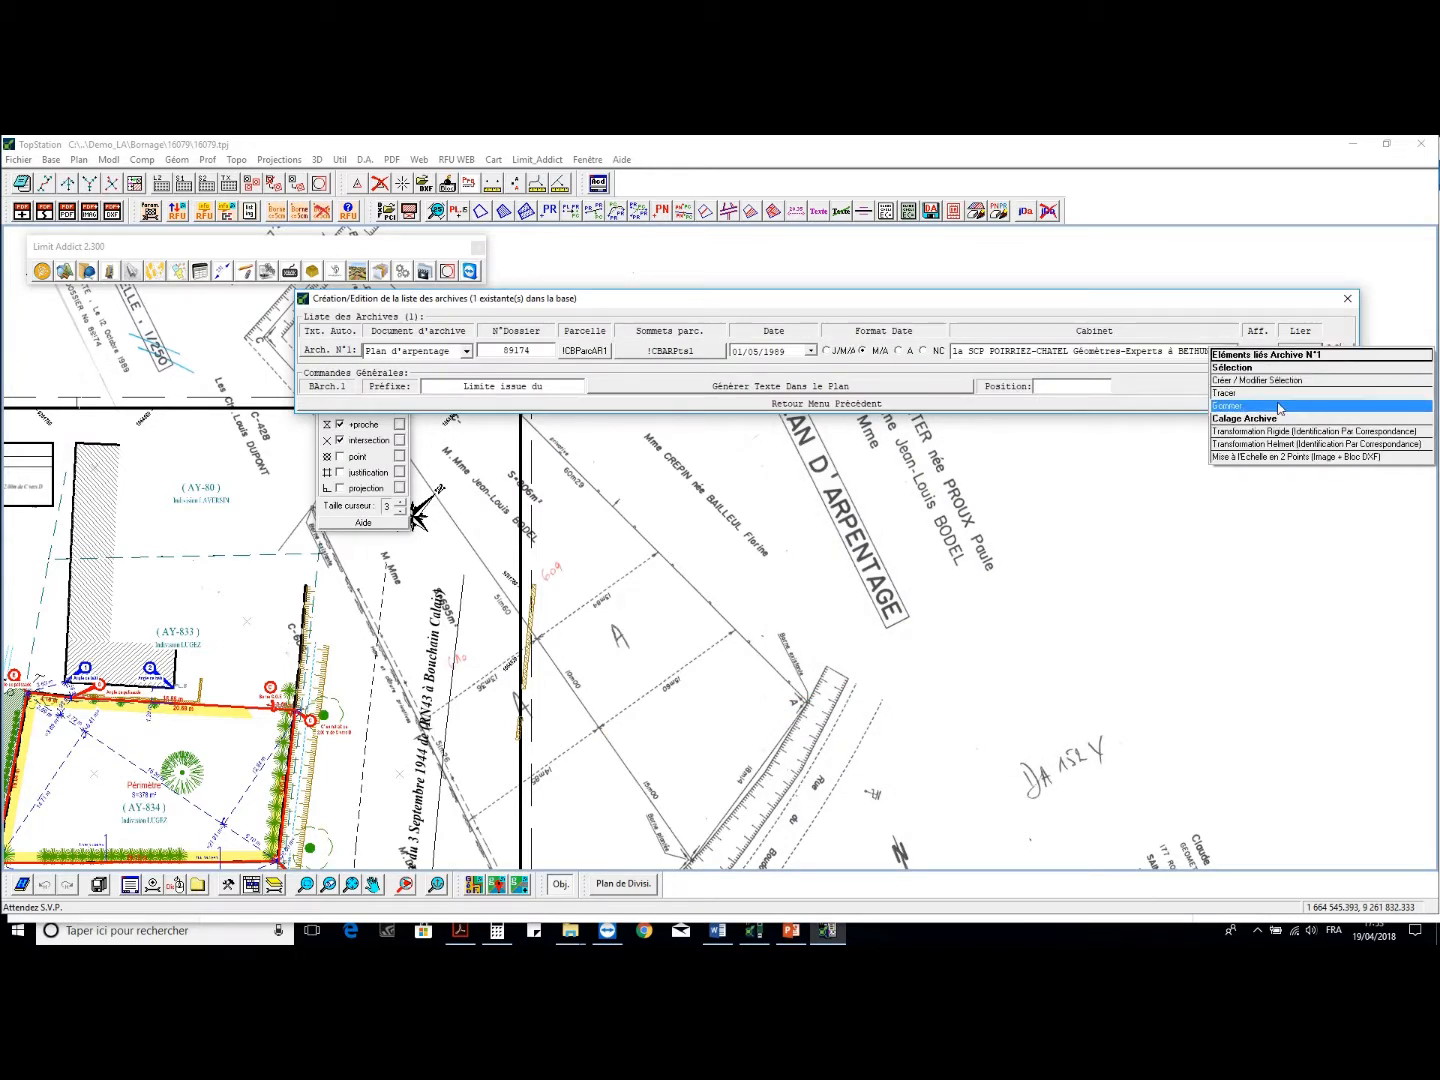
left_click(1300, 405)
scroll(1057, 526, "down", 3)
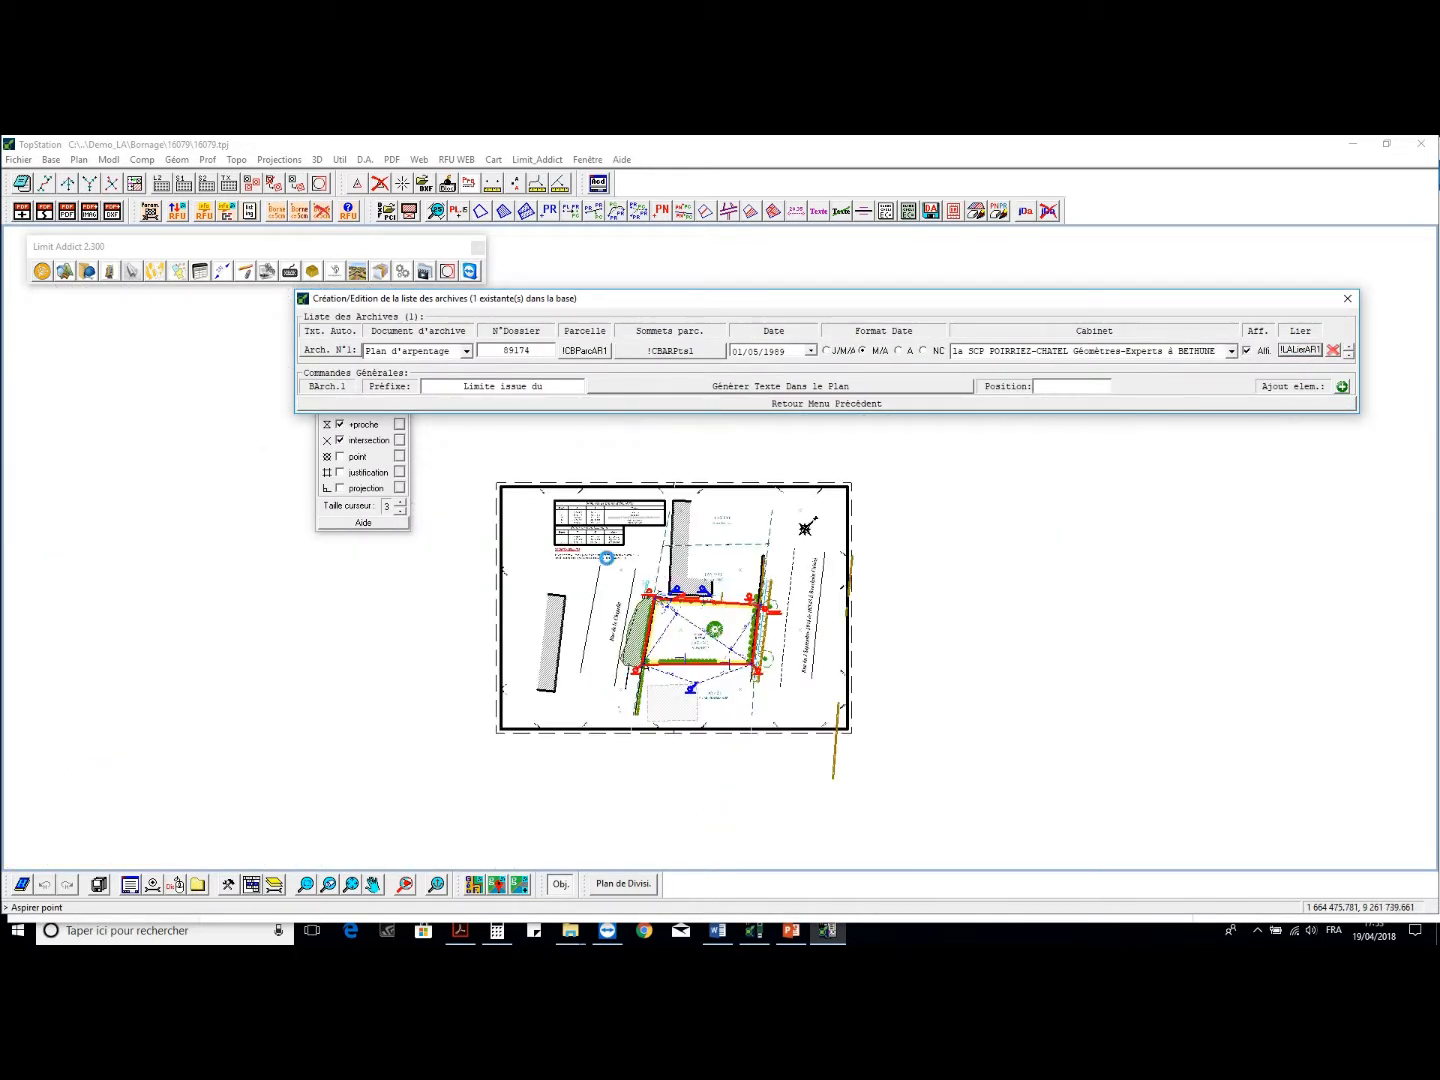
Generate the boundary-origin text from the archive entry, place it under the boundary description, and save the modifications
scroll(606, 556, "up", 3)
left_click(820, 391)
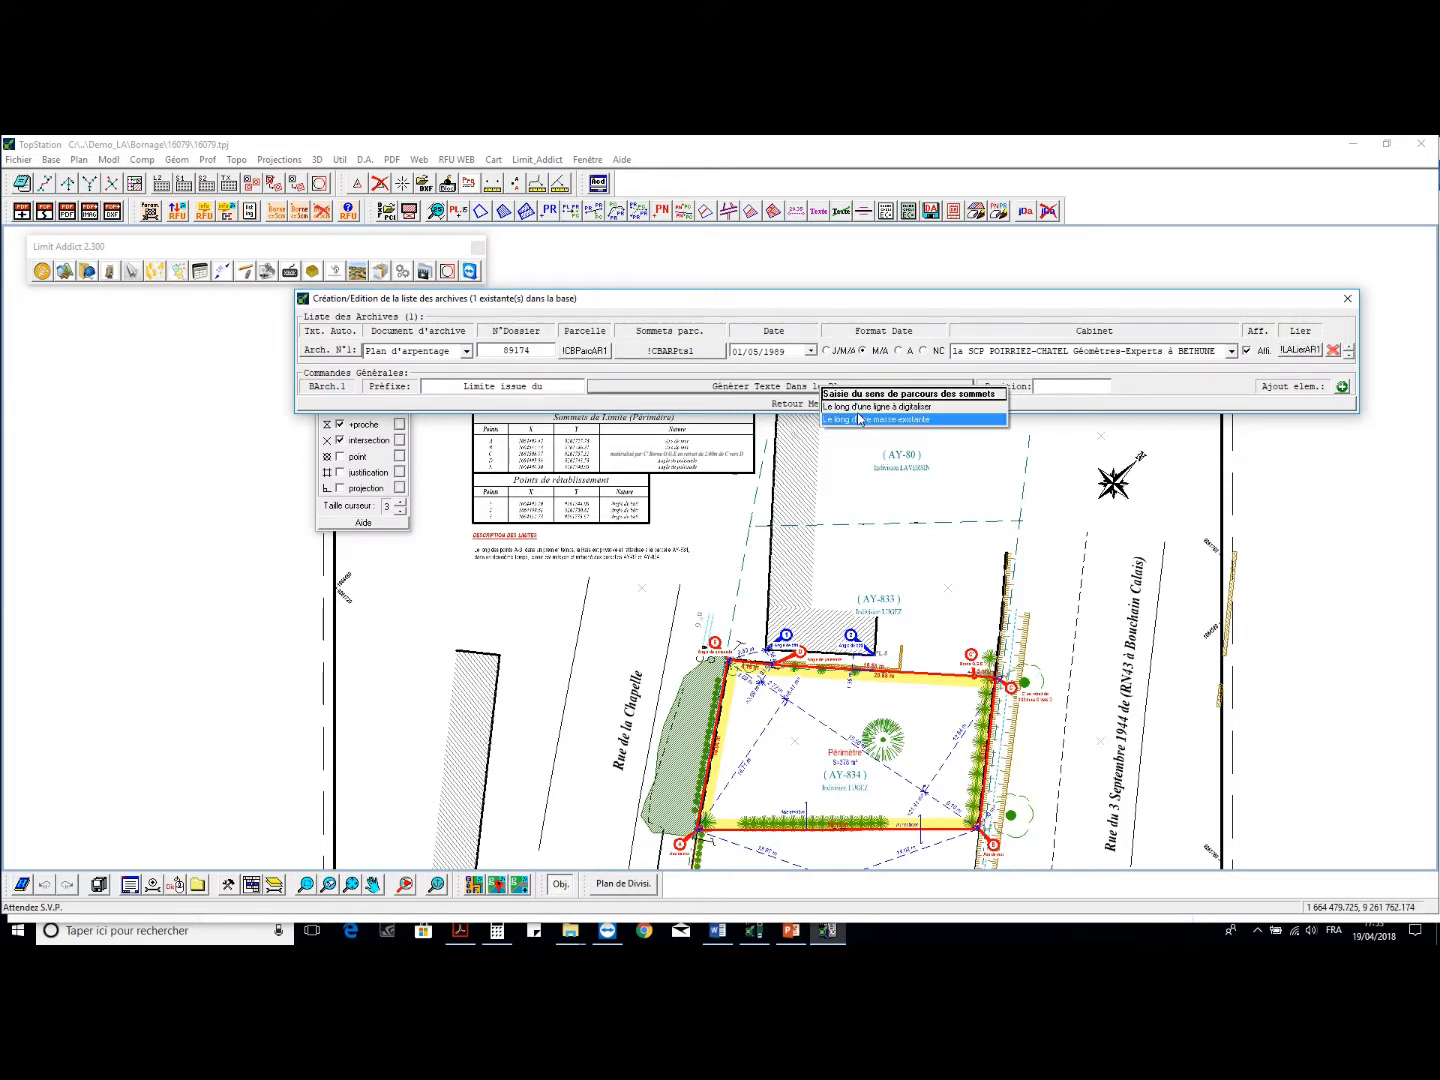
left_click(850, 408)
left_click(790, 532)
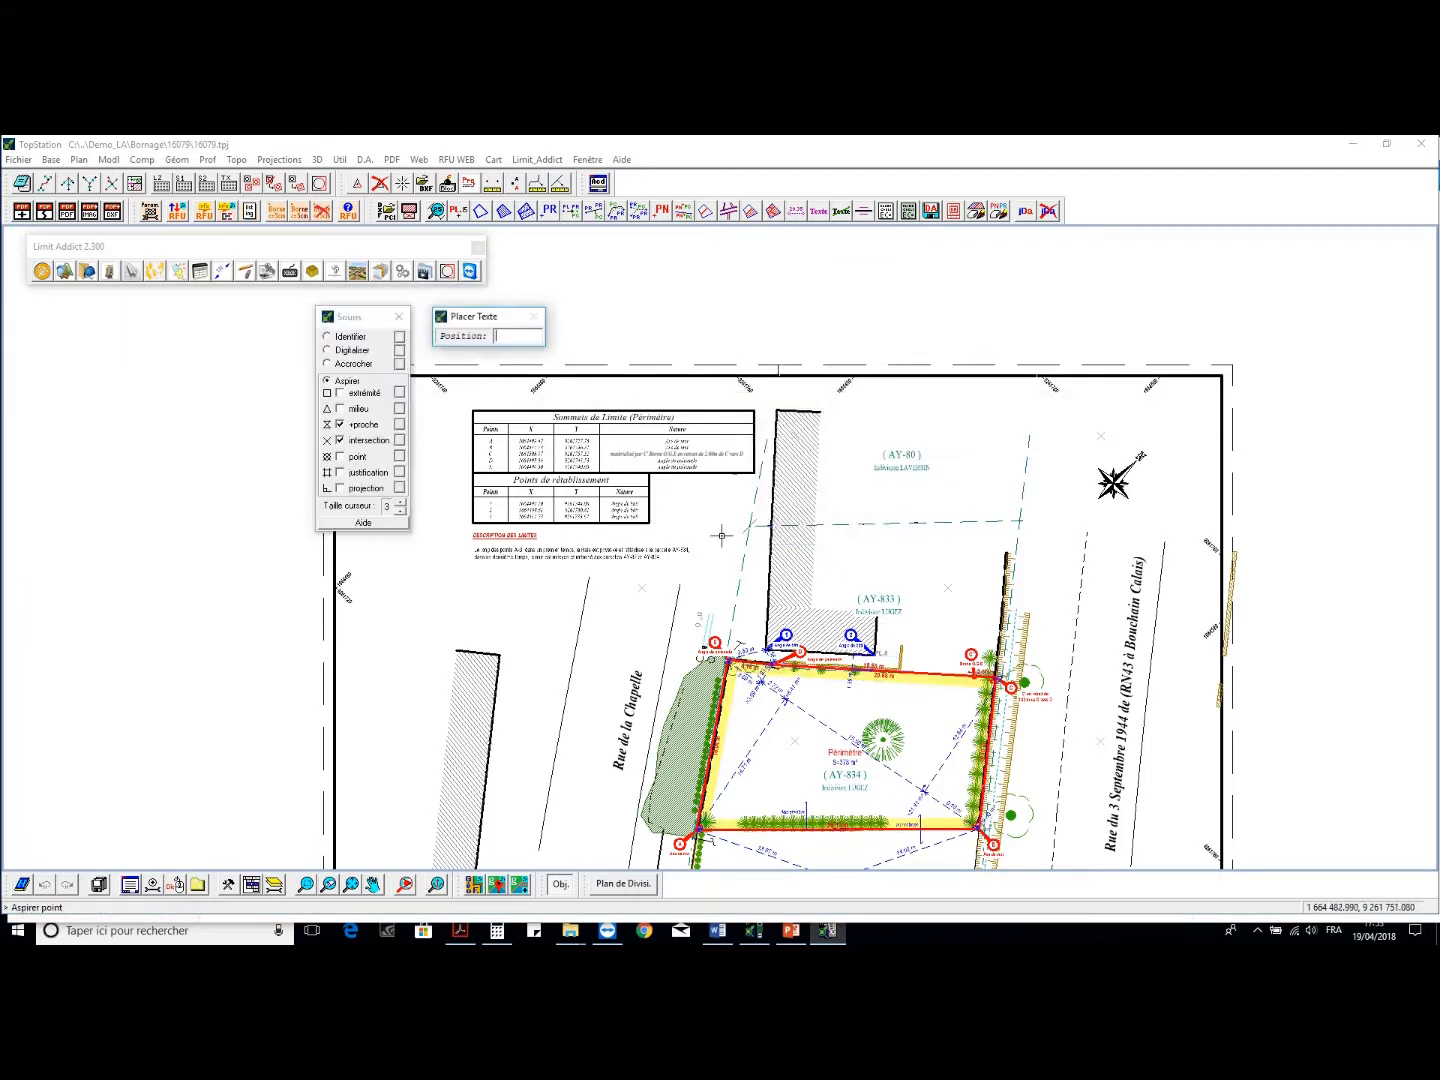
scroll(466, 581, "up", 4)
left_click(506, 532)
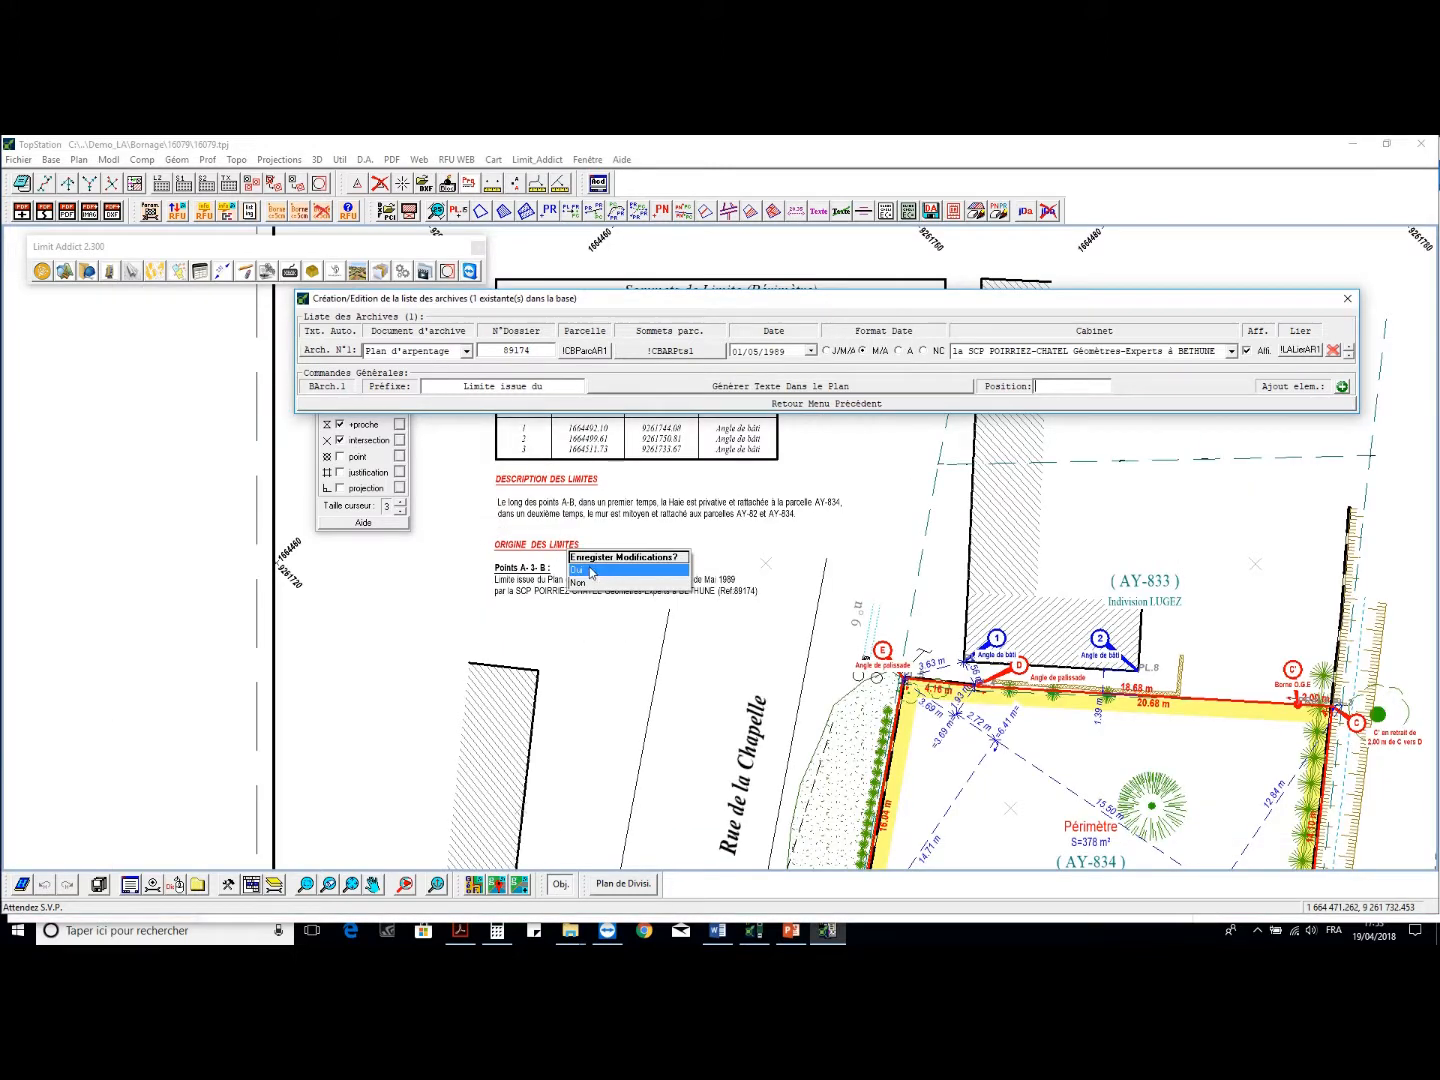
left_click(591, 571)
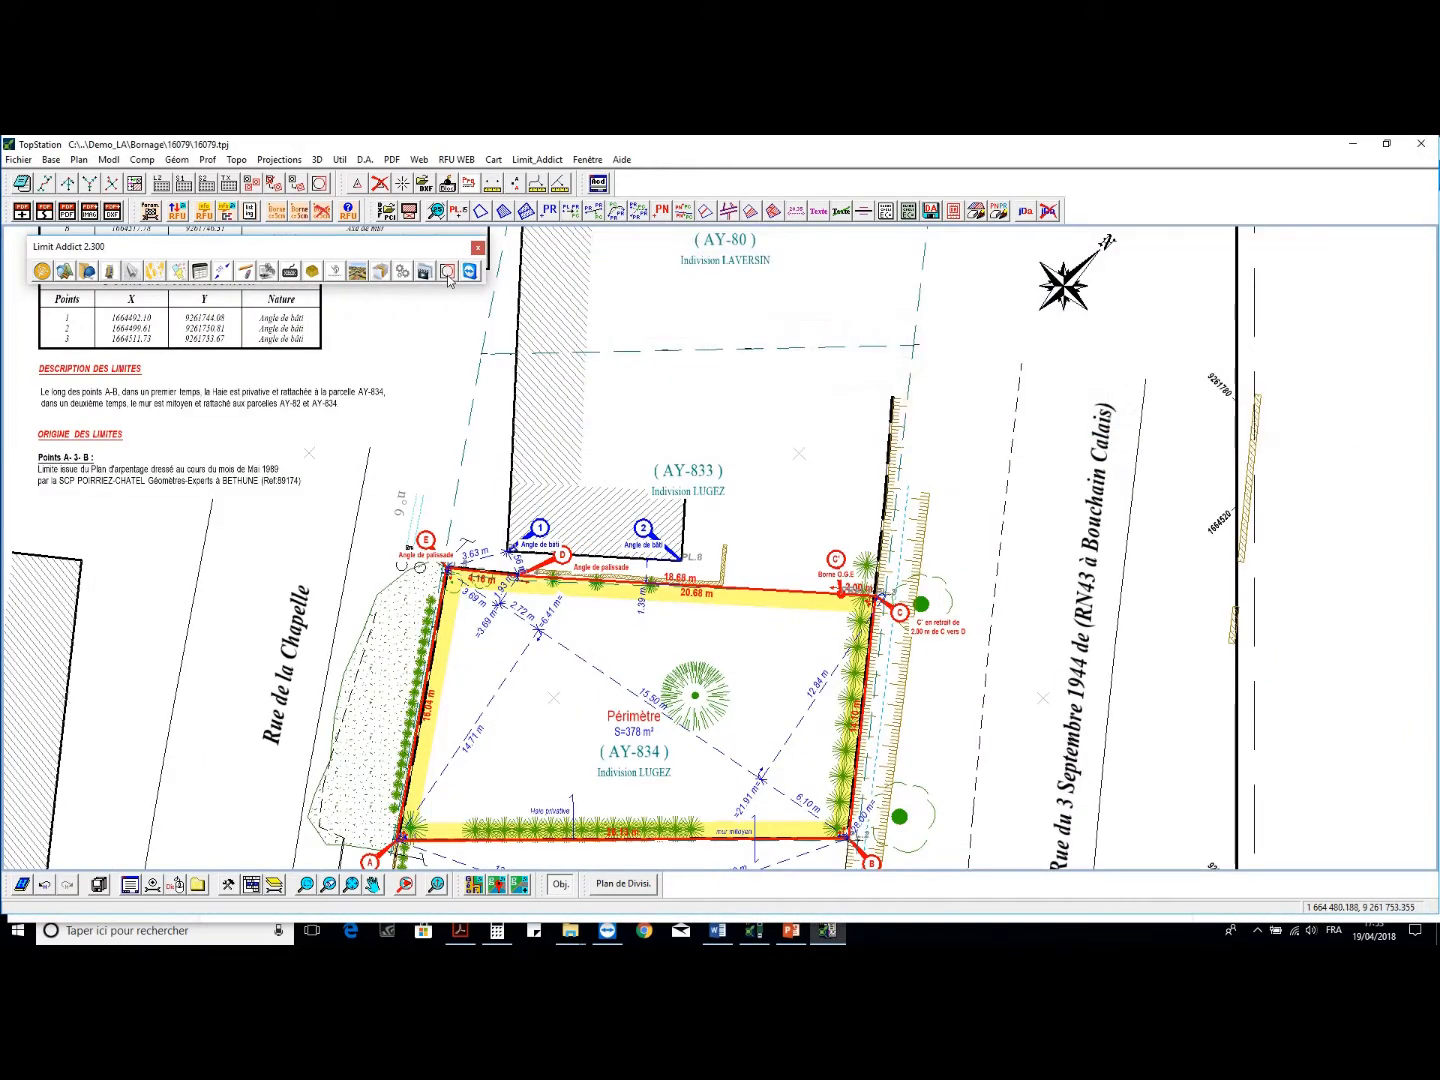
Move the number sign of restoration point 1 slightly farther from the building corner
left_click(540, 524)
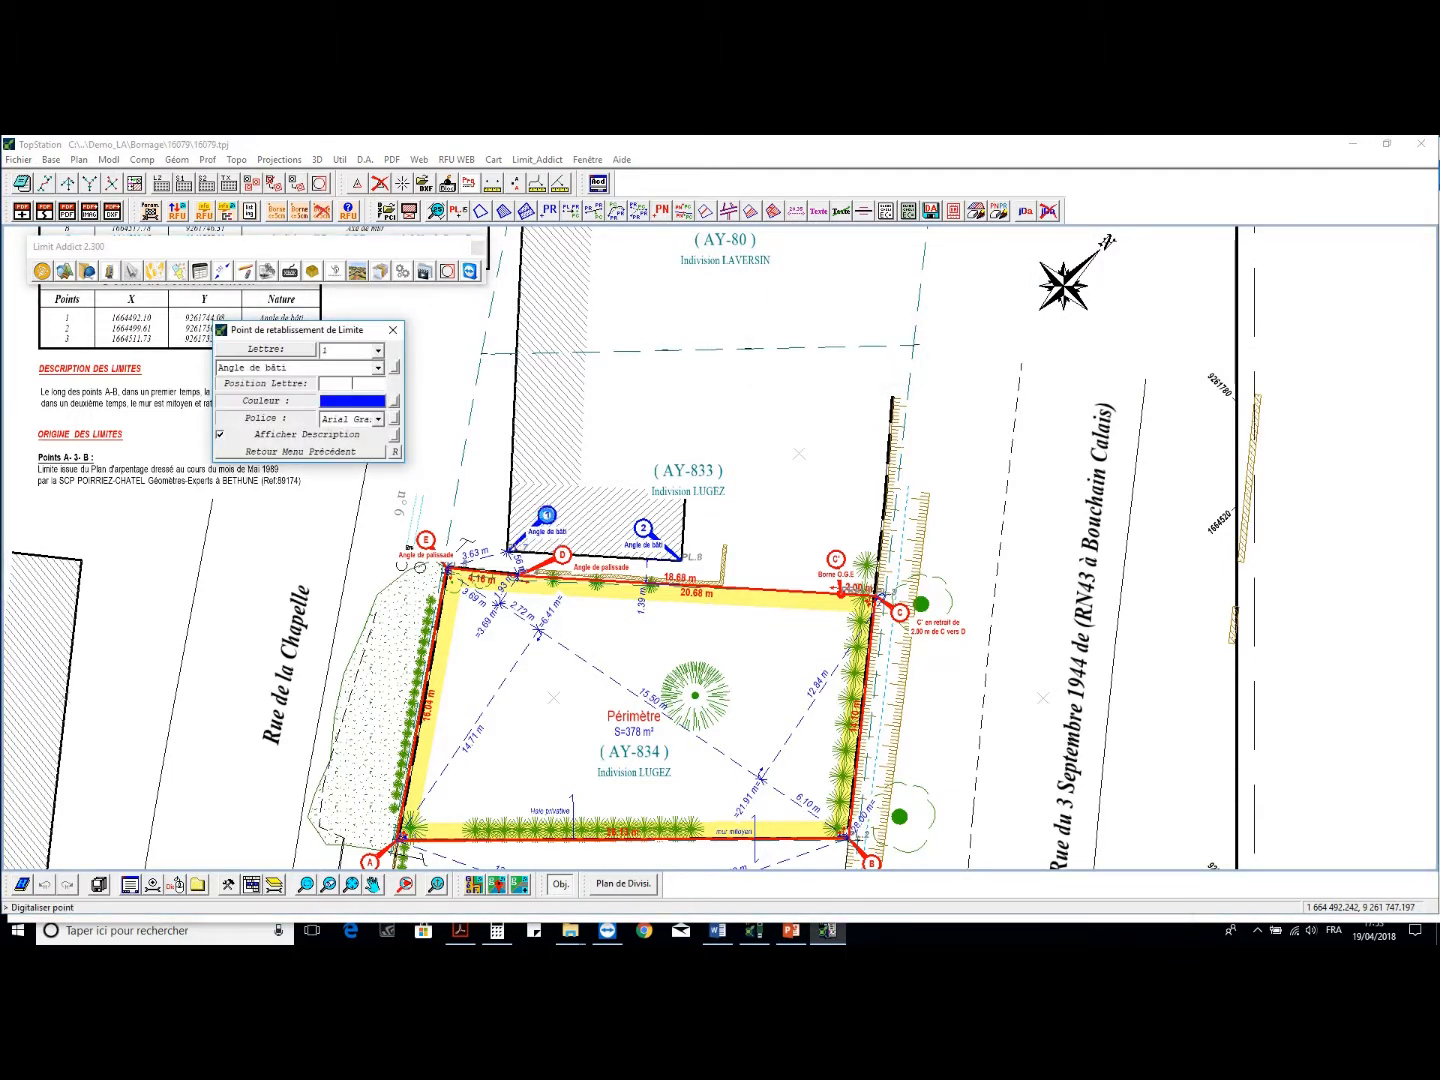
left_click(561, 491)
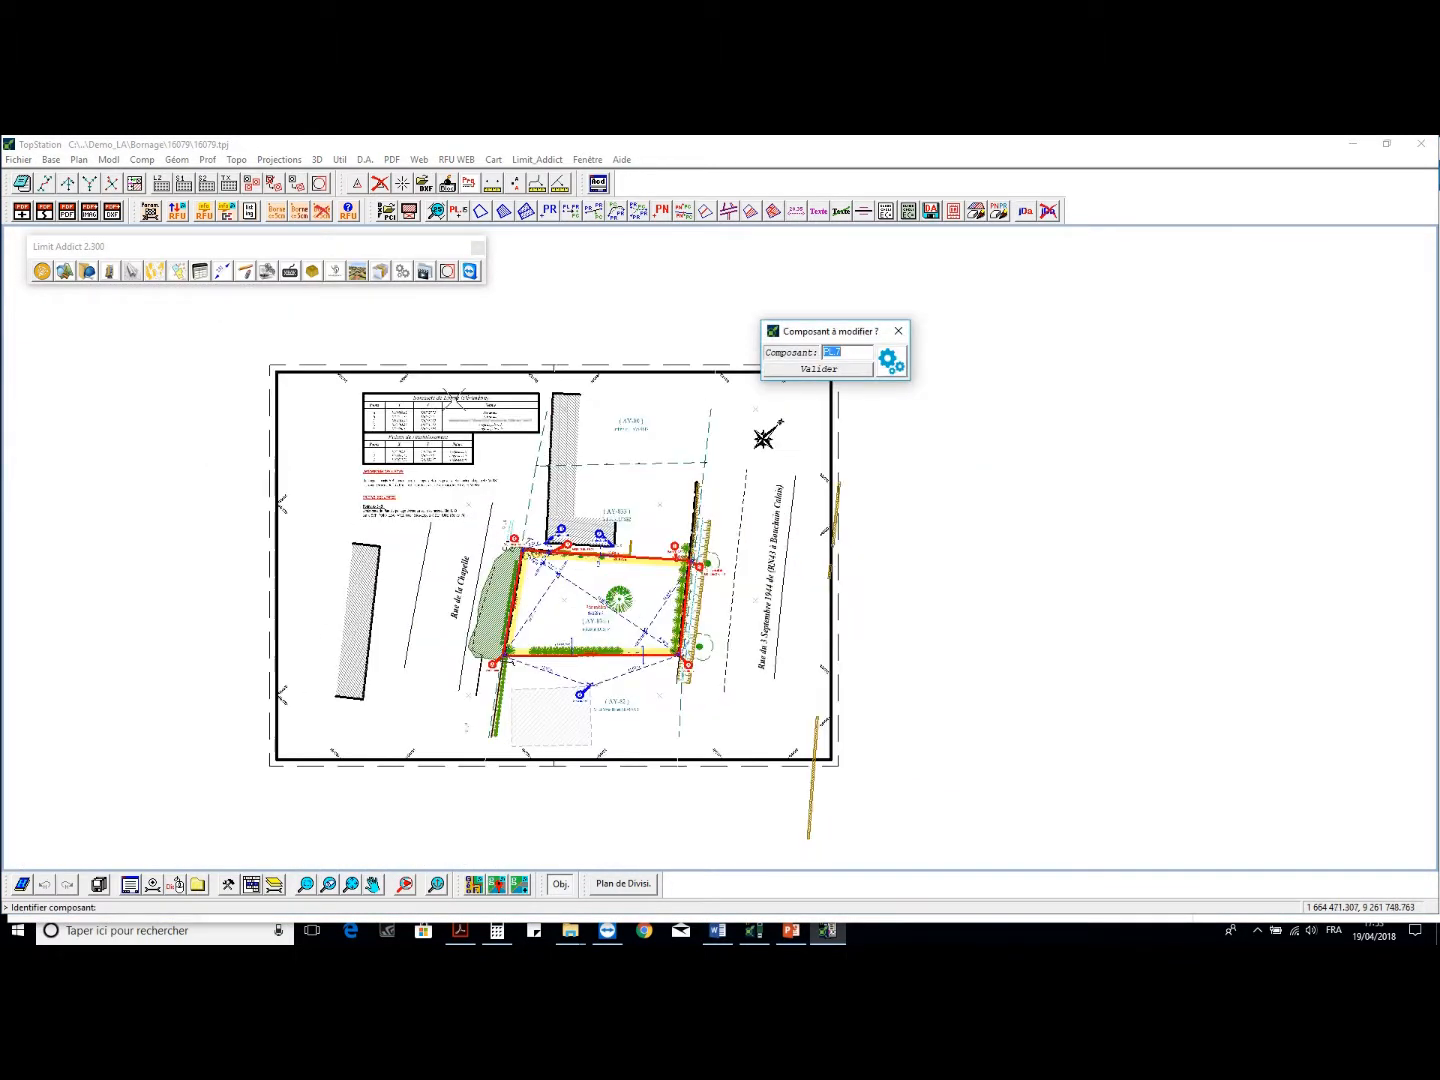
Adapt the cadastral parcels to the surveyed boundary around AY-834 and inspect the result at vertex C
left_click(166, 278)
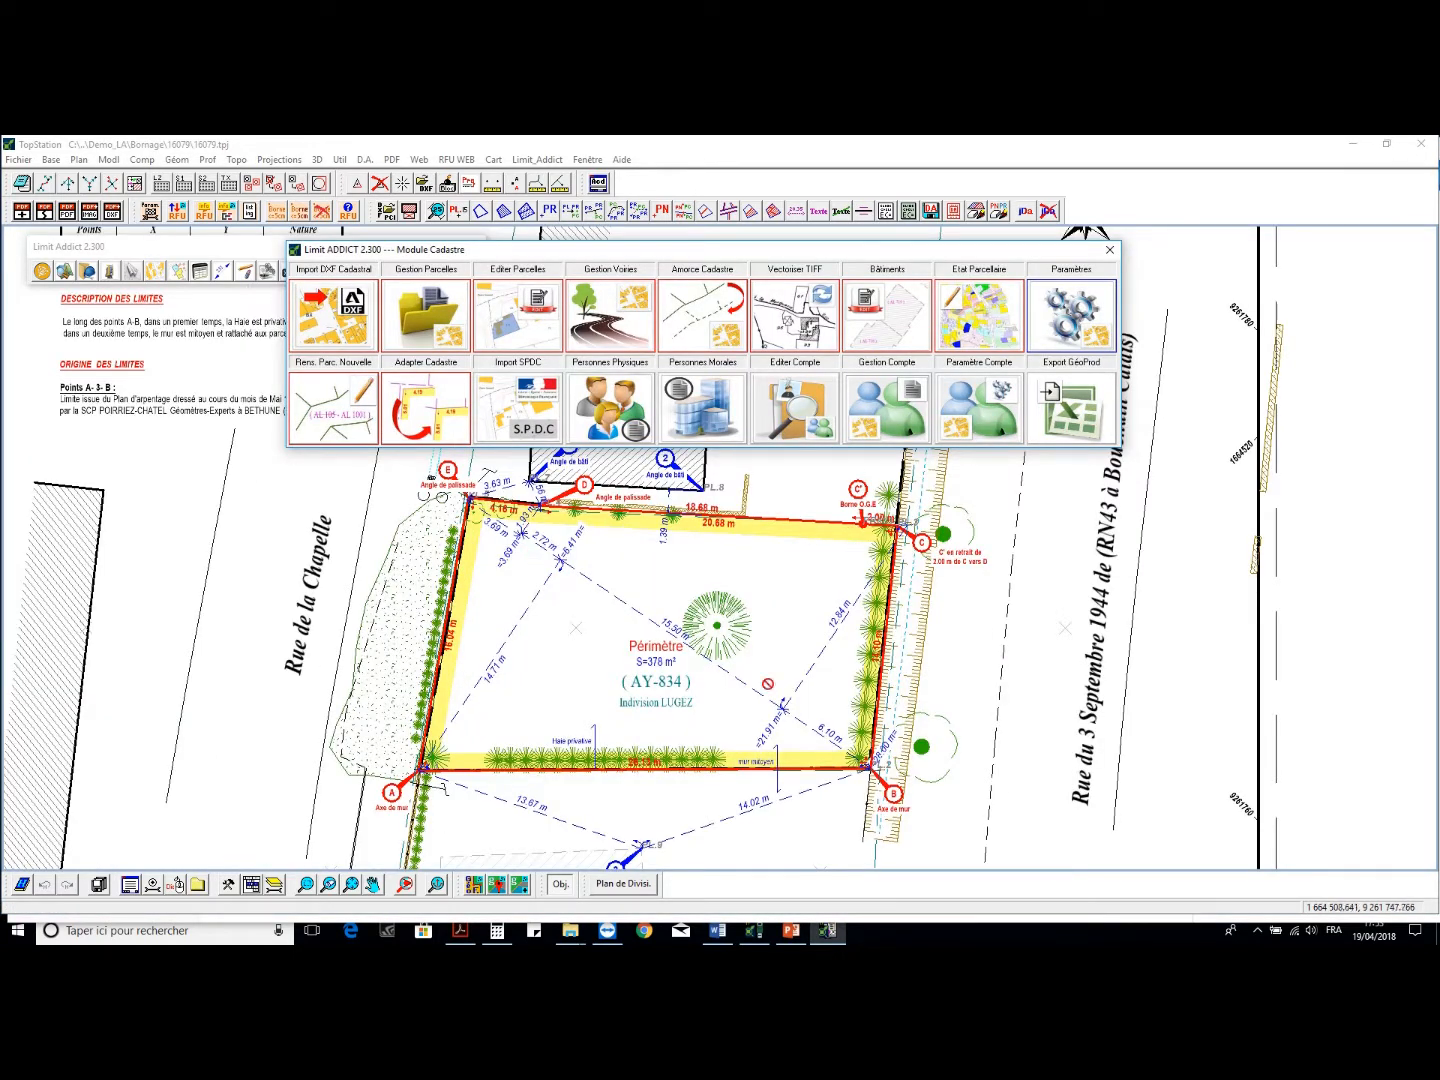
scroll(851, 755, "up", 3)
scroll(893, 720, "down", 3)
left_click(422, 410)
left_click(554, 432)
left_click(538, 350)
left_click(577, 385)
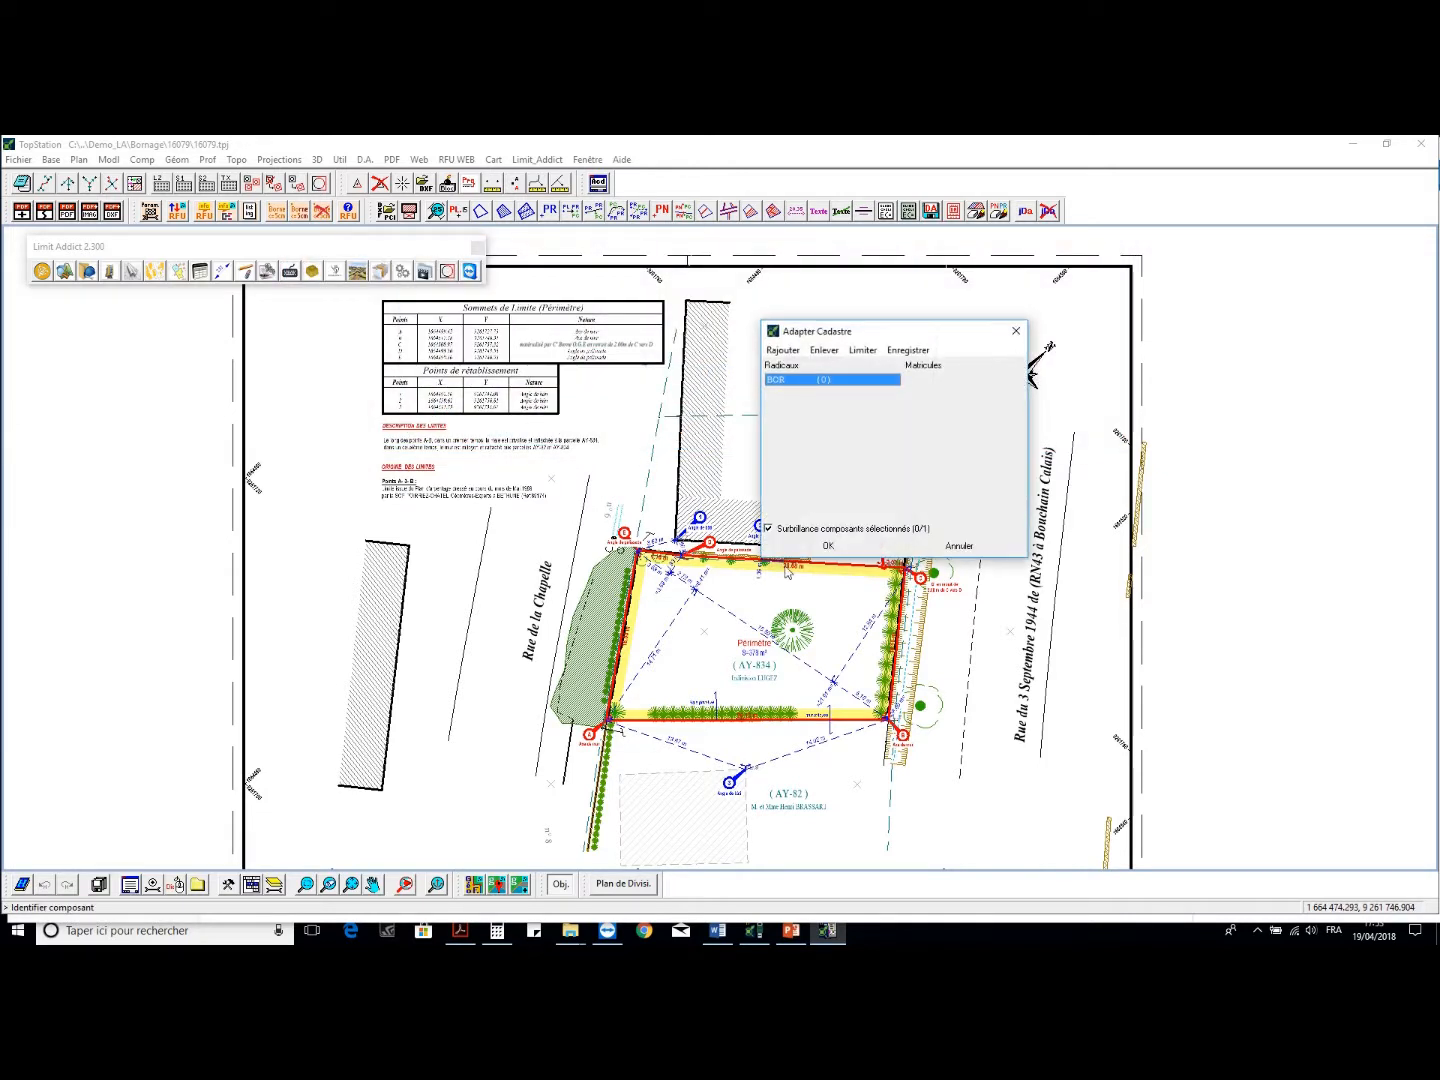
left_click(827, 564)
left_click(827, 546)
left_click(800, 548)
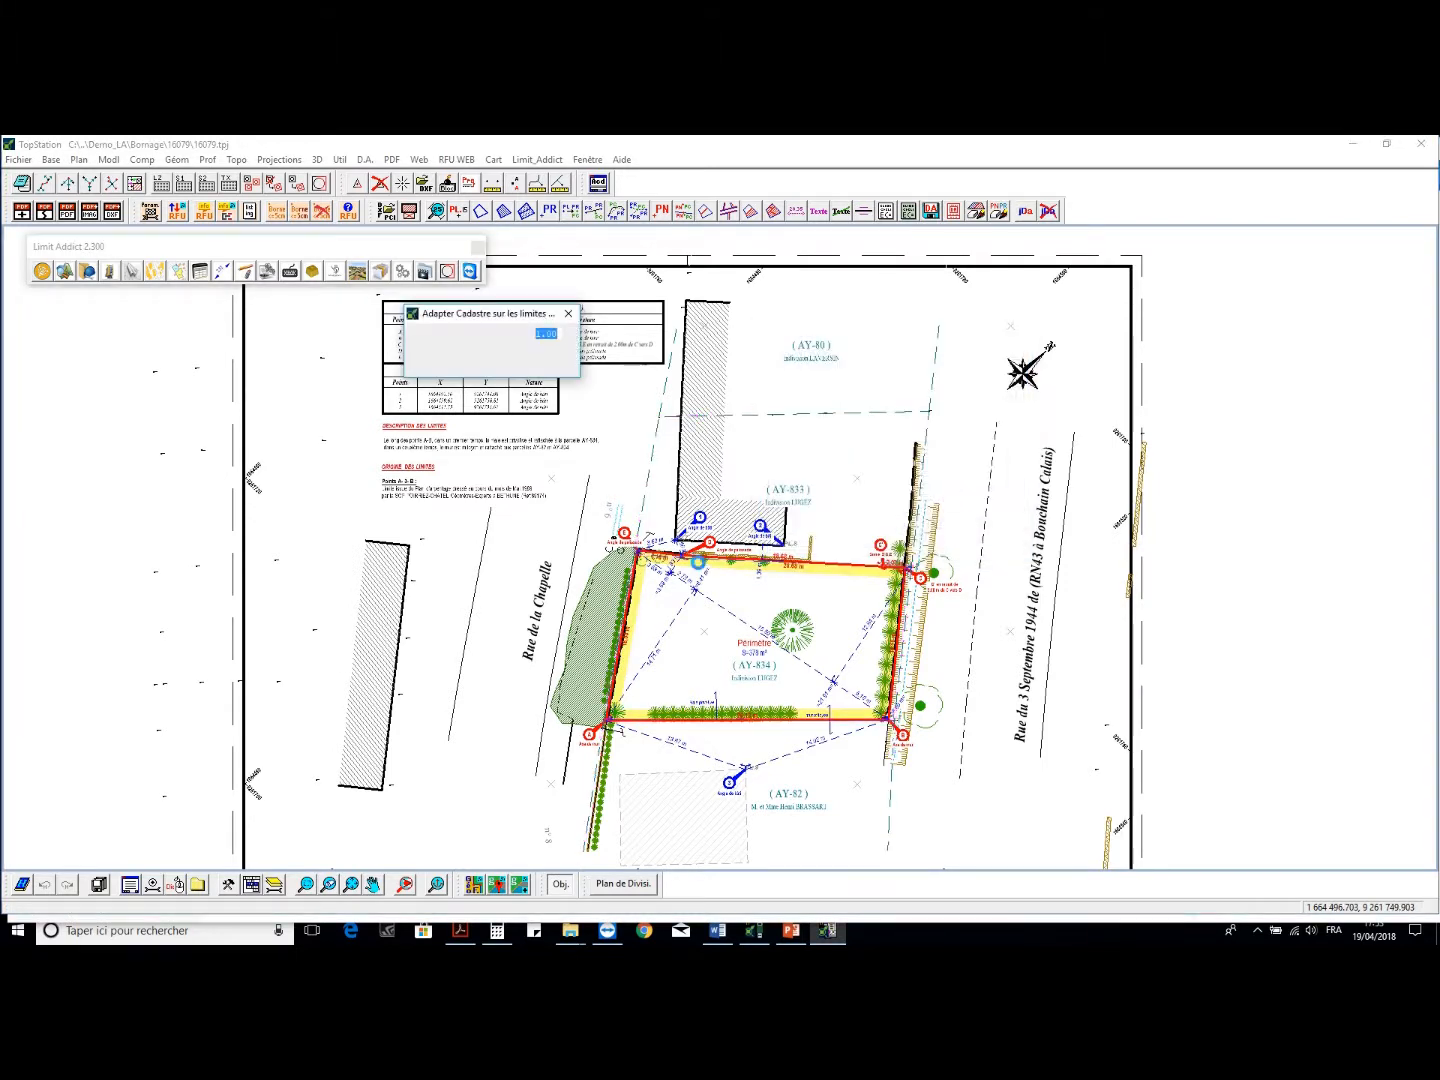
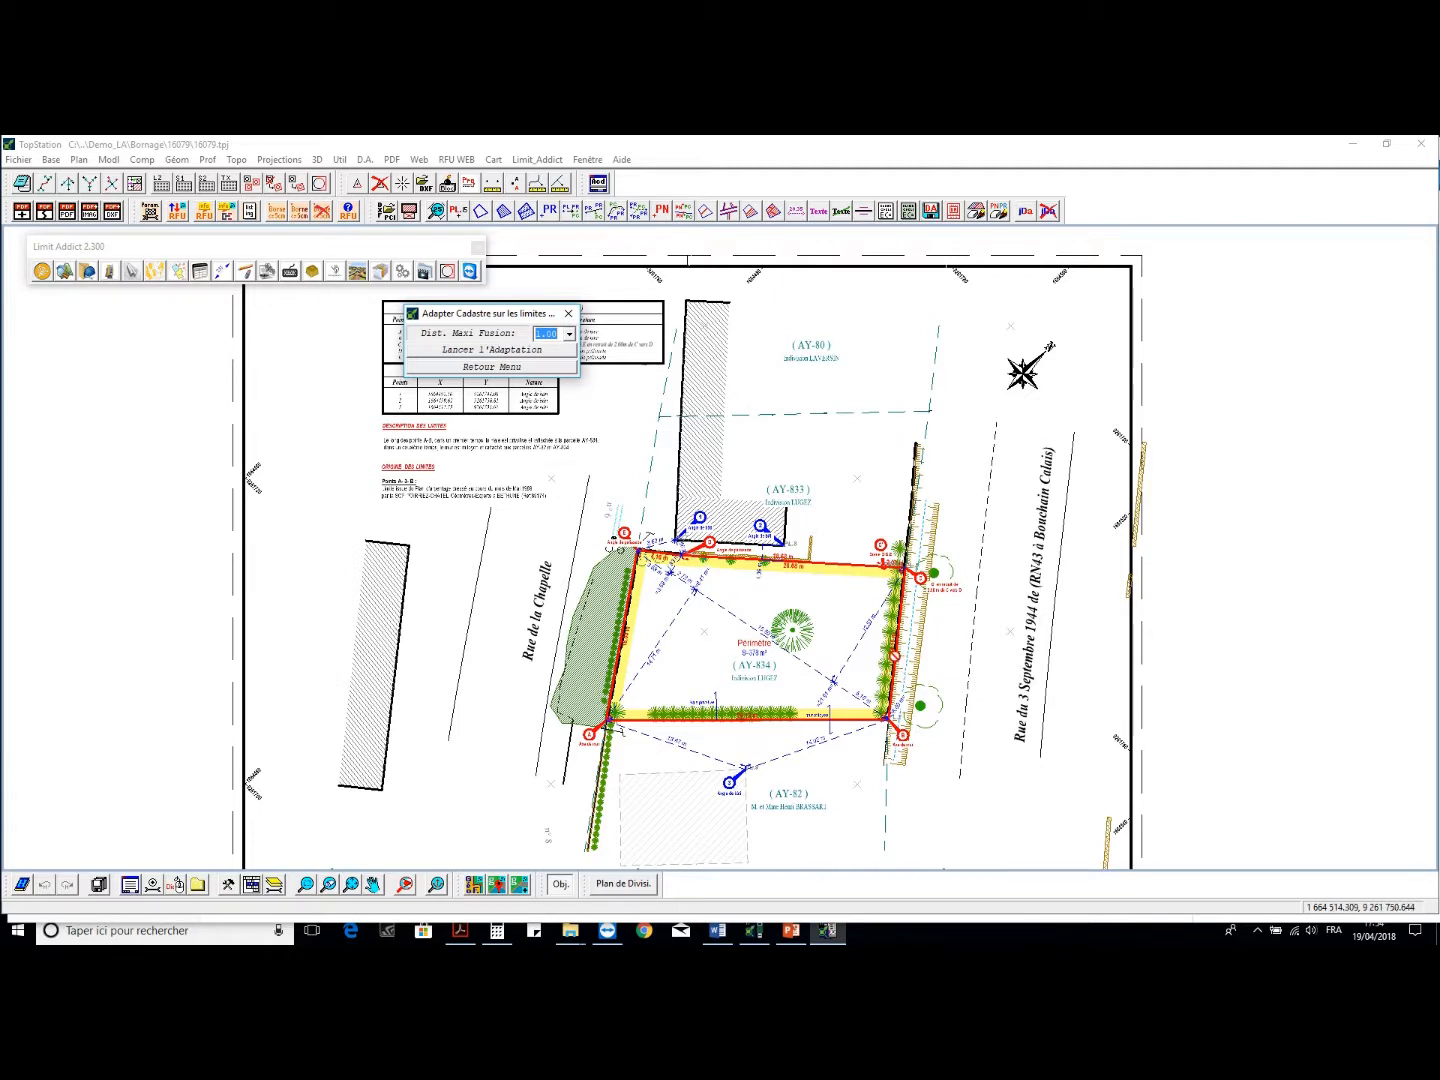
scroll(886, 614, "up", 8)
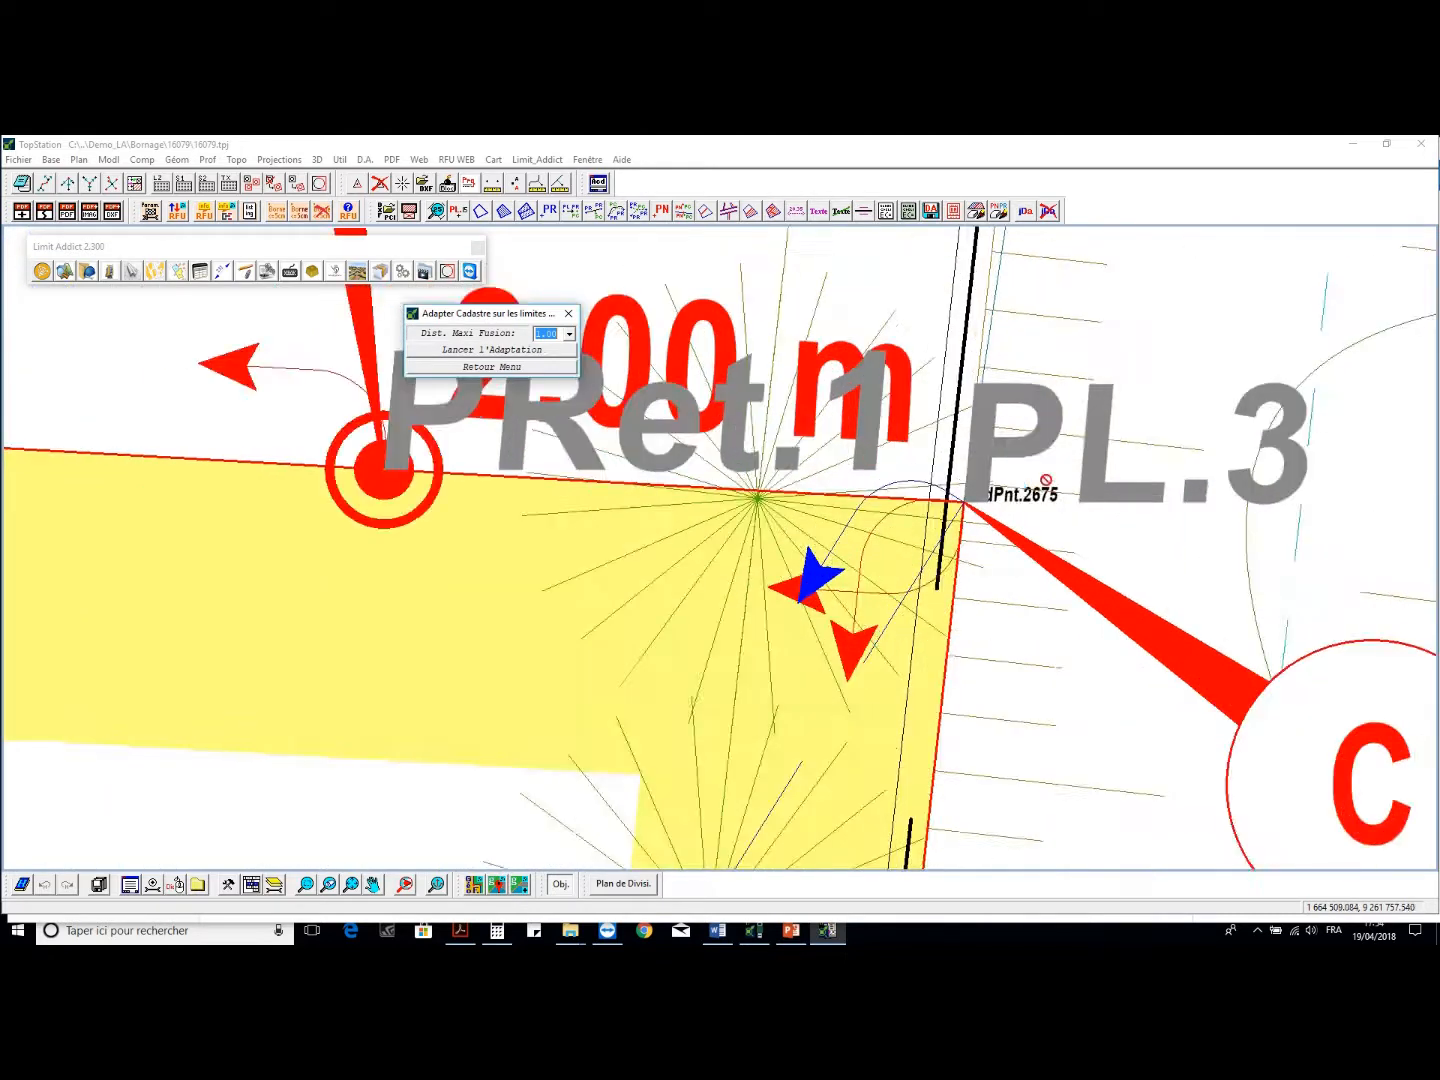
scroll(1040, 486, "down", 8)
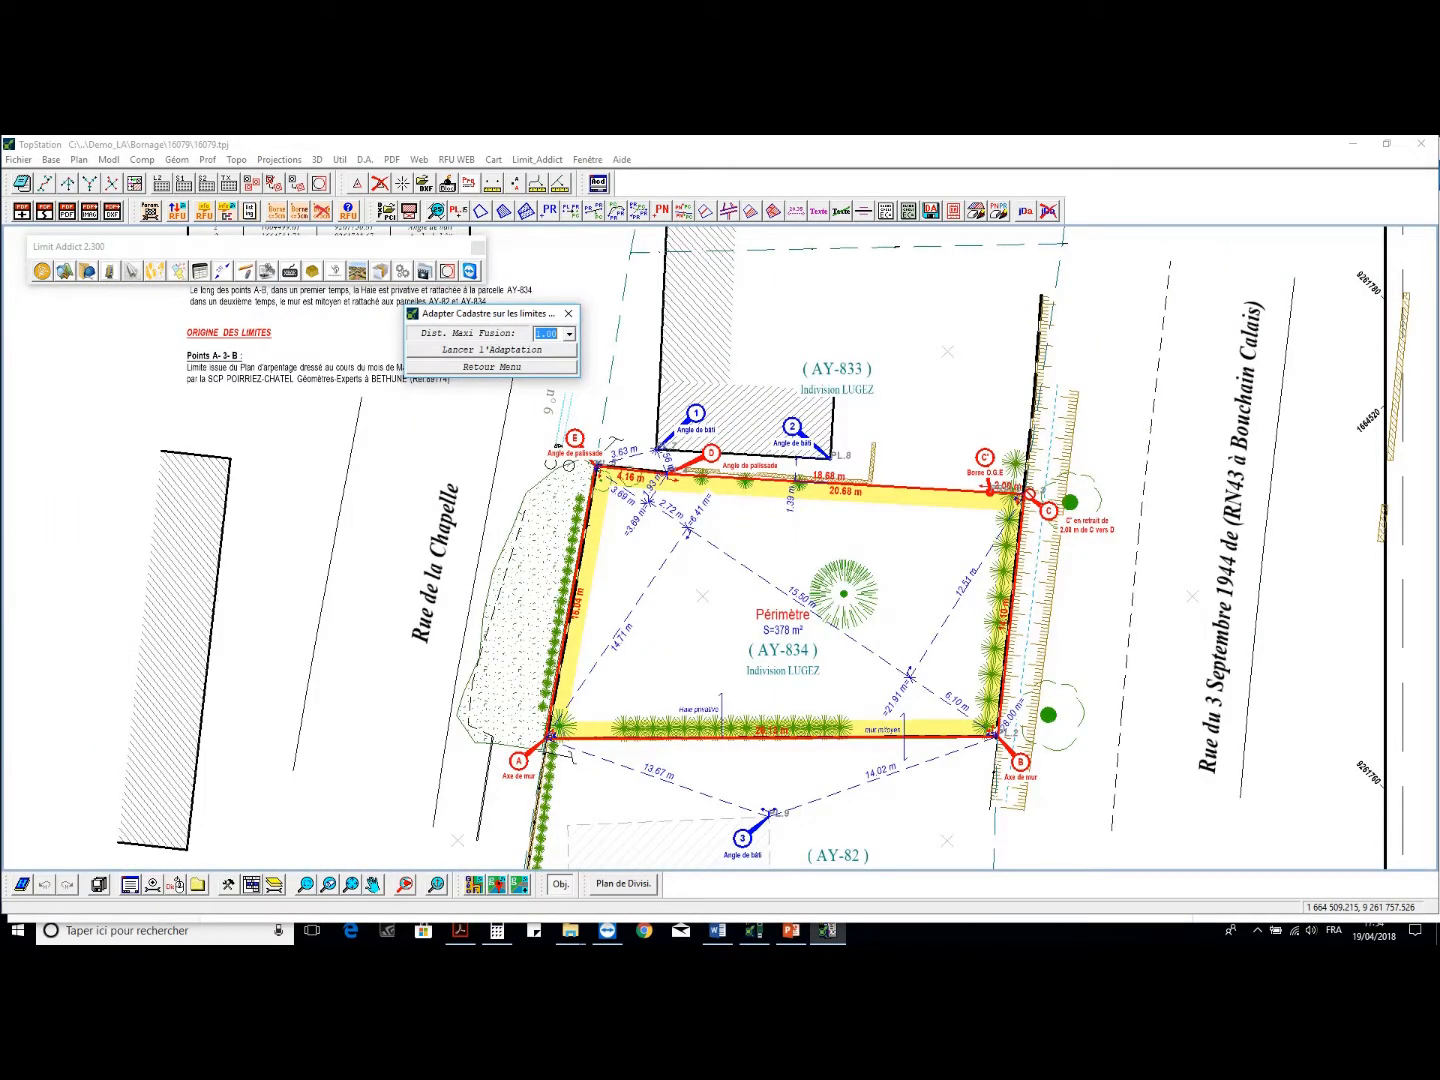
Leave the cadastral adaptation and hide the land-point (PL) labels from the drawing display
scroll(866, 376, "down", 2)
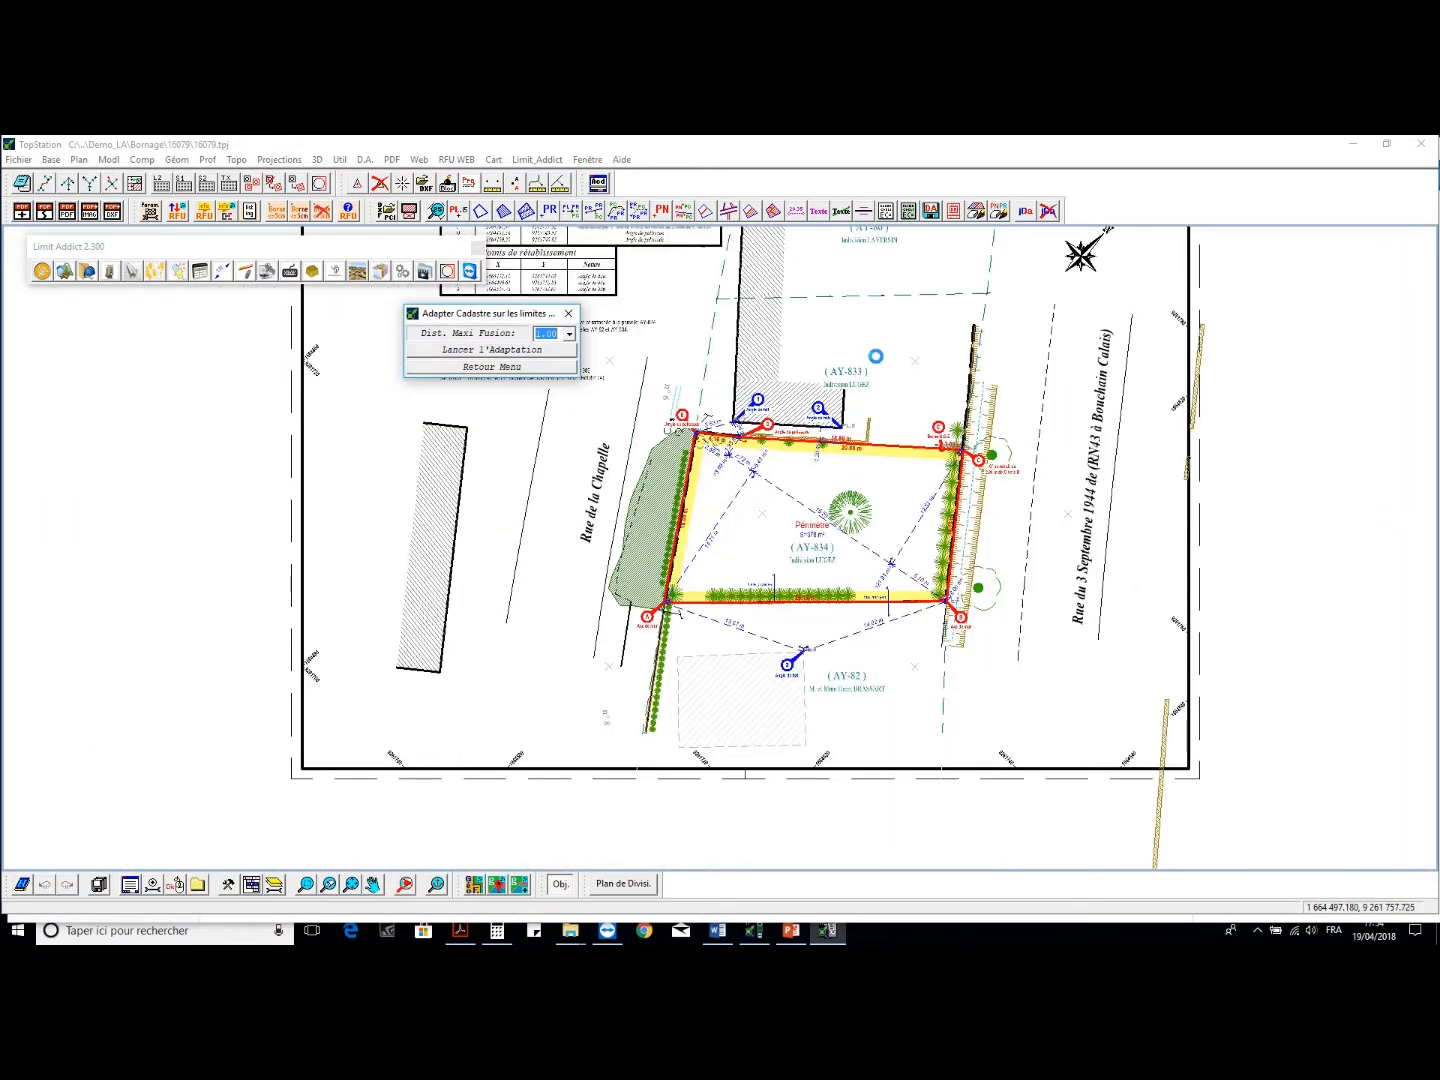
key("Escape")
middle_click_drag(846, 564, 833, 678)
scroll(832, 677, "down", 2)
key("Escape")
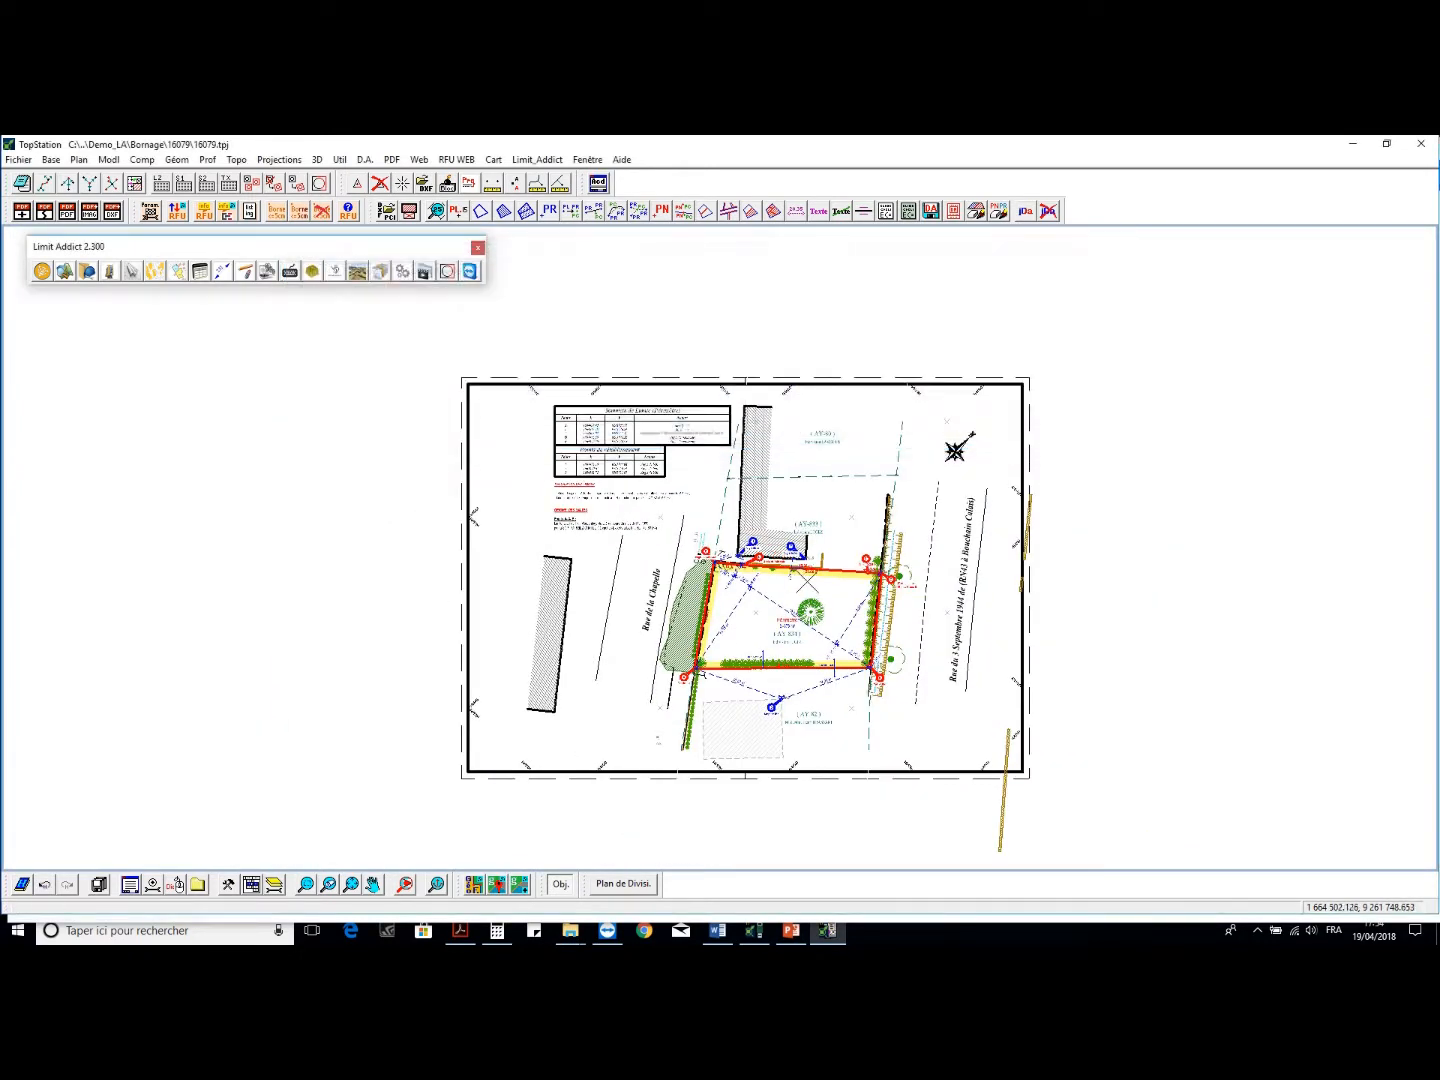
scroll(840, 500, "up", 2)
scroll(751, 371, "down", 3)
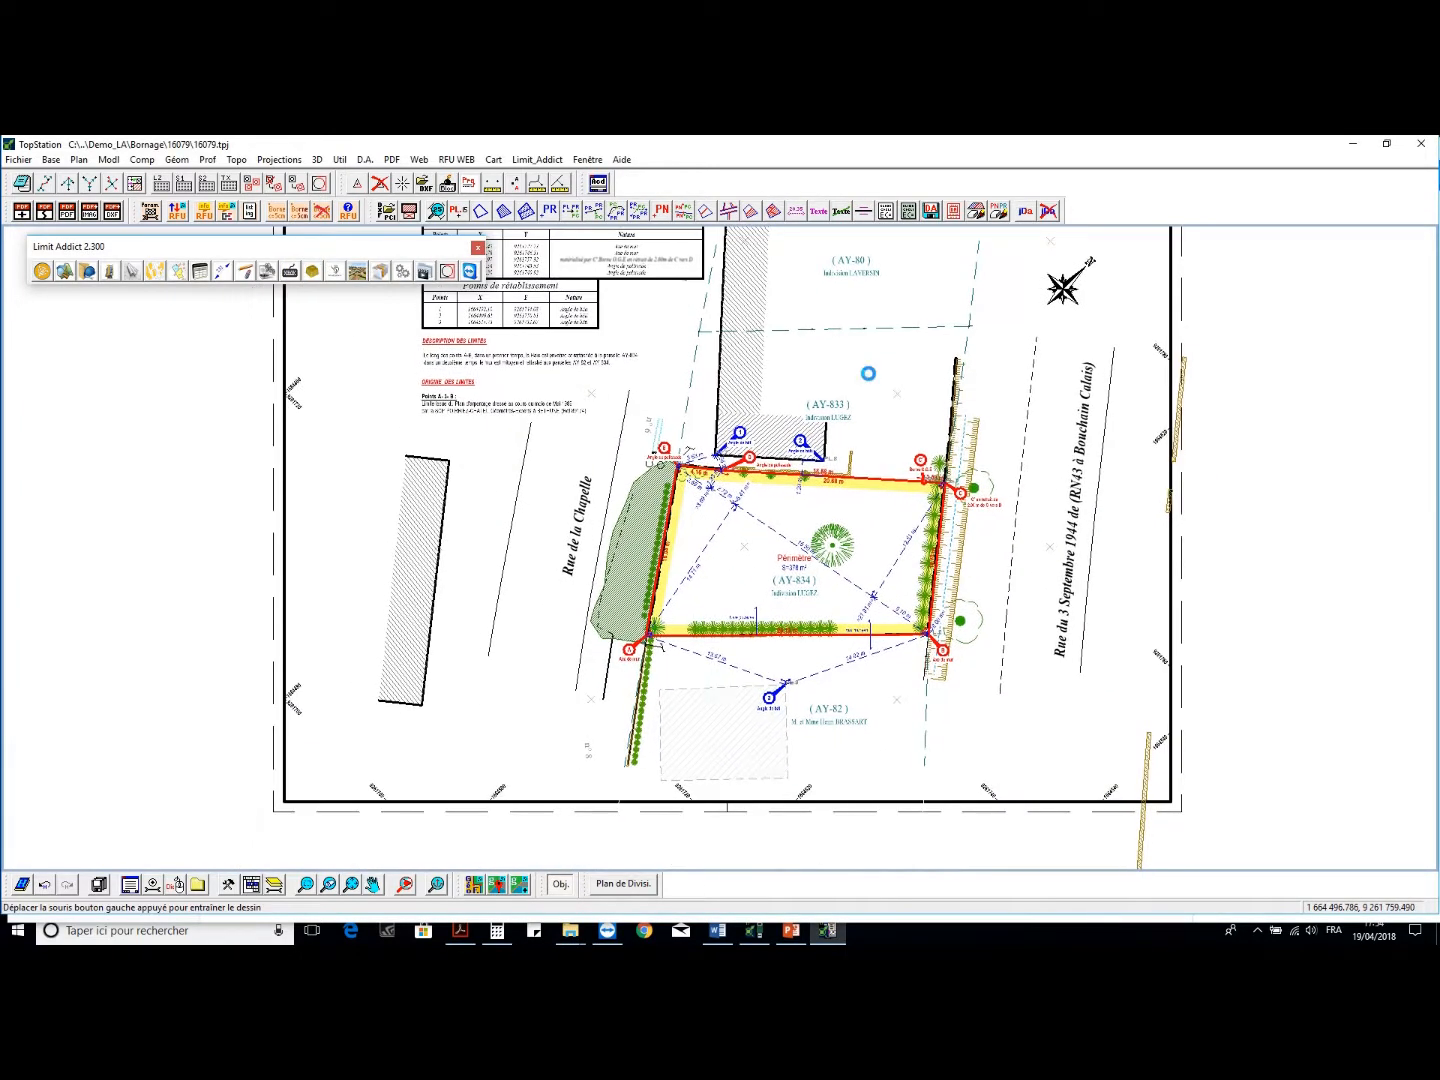
middle_click_drag(751, 371, 734, 375)
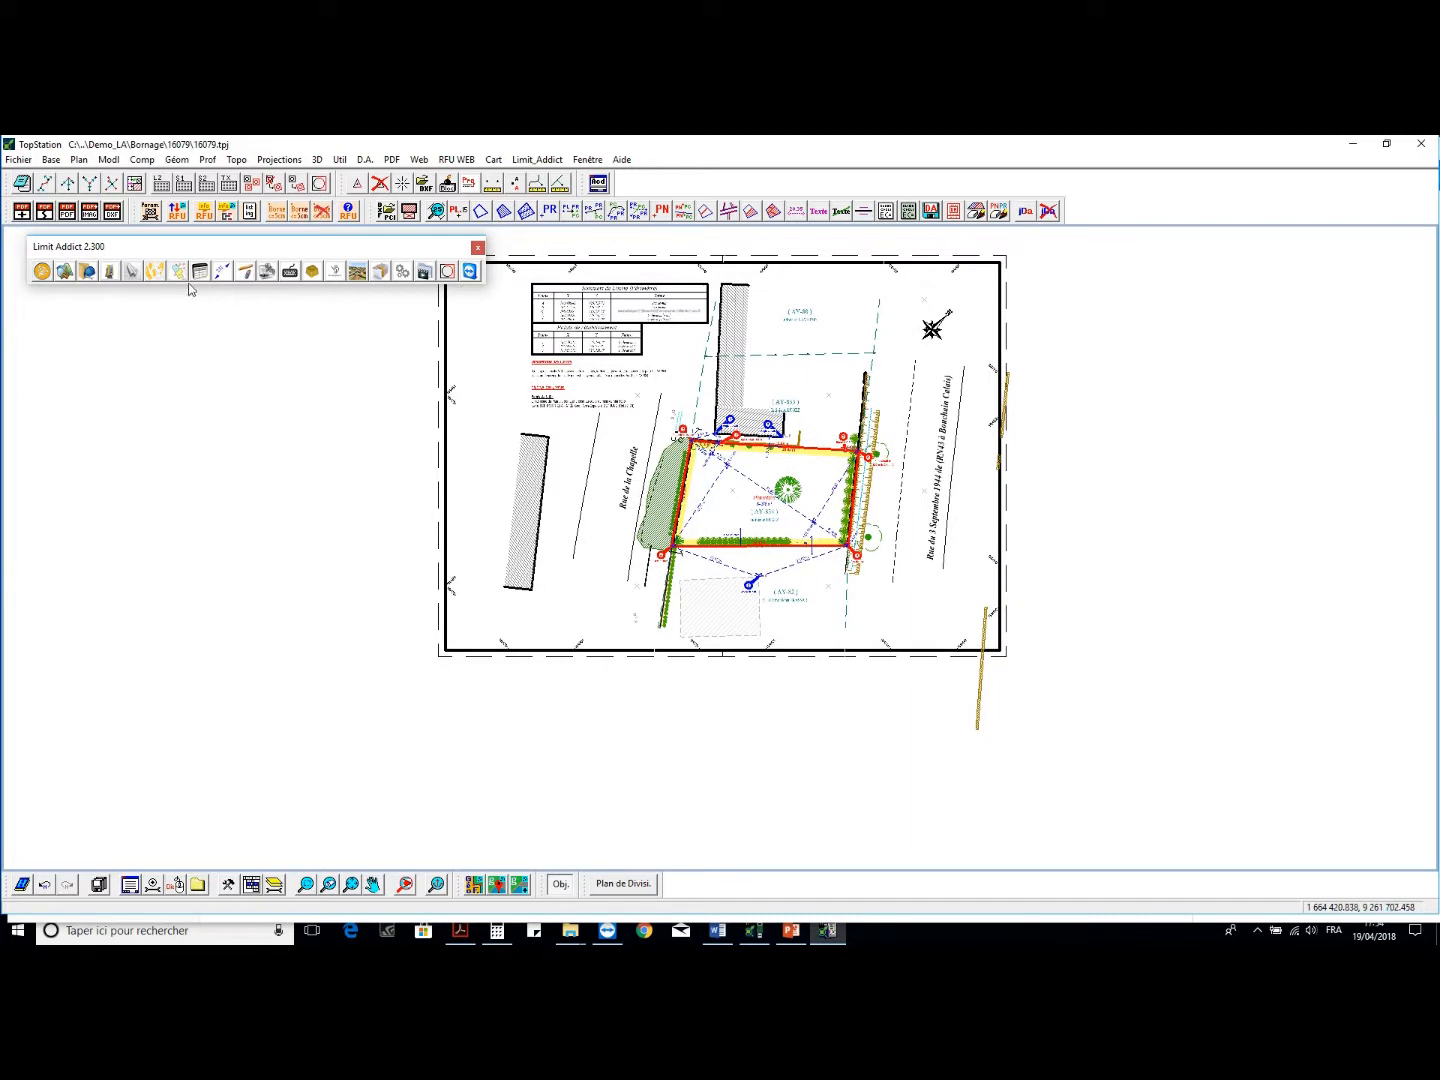
left_click(244, 275)
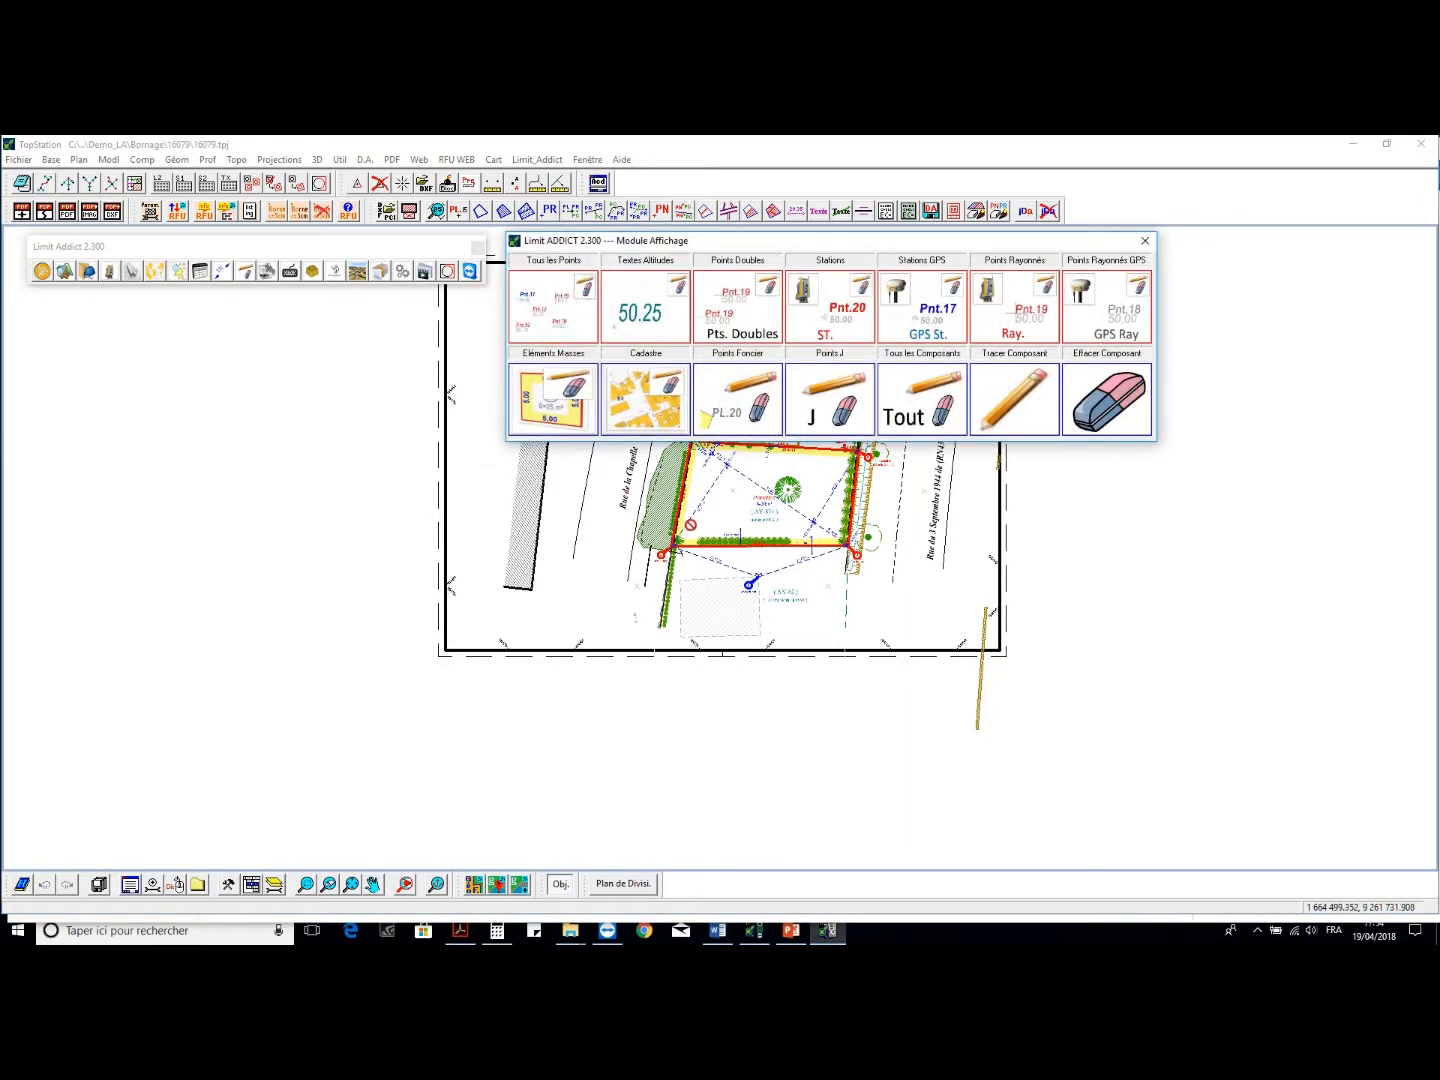
middle_click_drag(690, 525, 631, 591)
scroll(673, 556, "up", 4)
key("Escape")
scroll(673, 556, "down", 4)
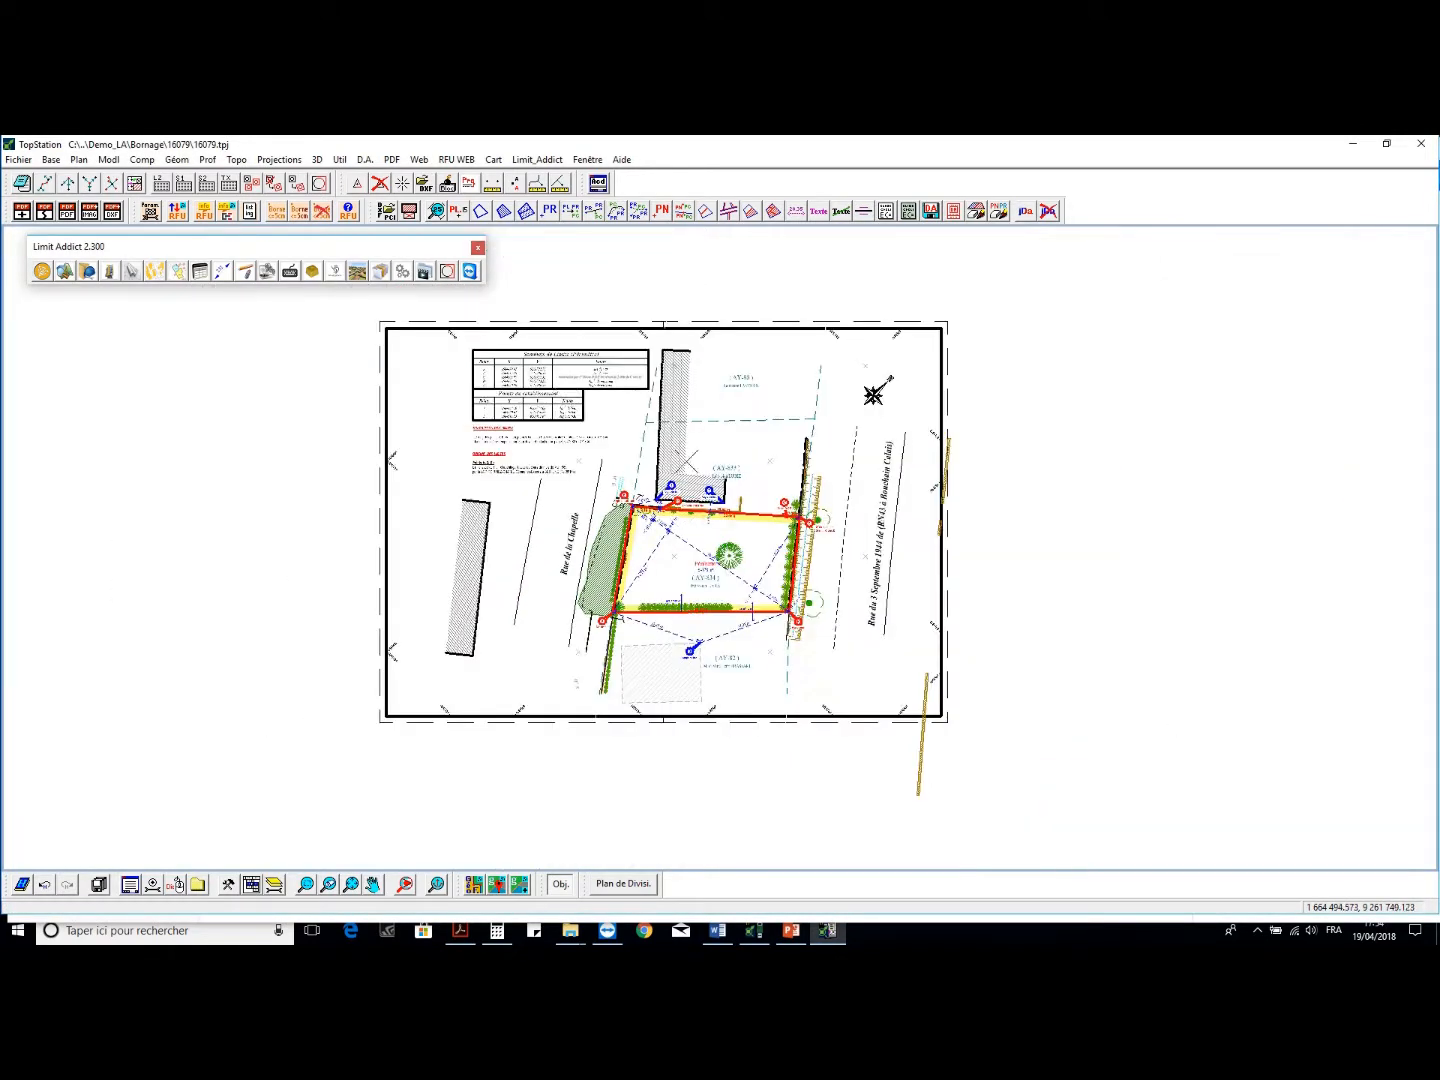
Start the Plan de Bornage legend and manually select a building façade, parcel number, cadastral line, cadastral building and property limit for it
left_click(449, 272)
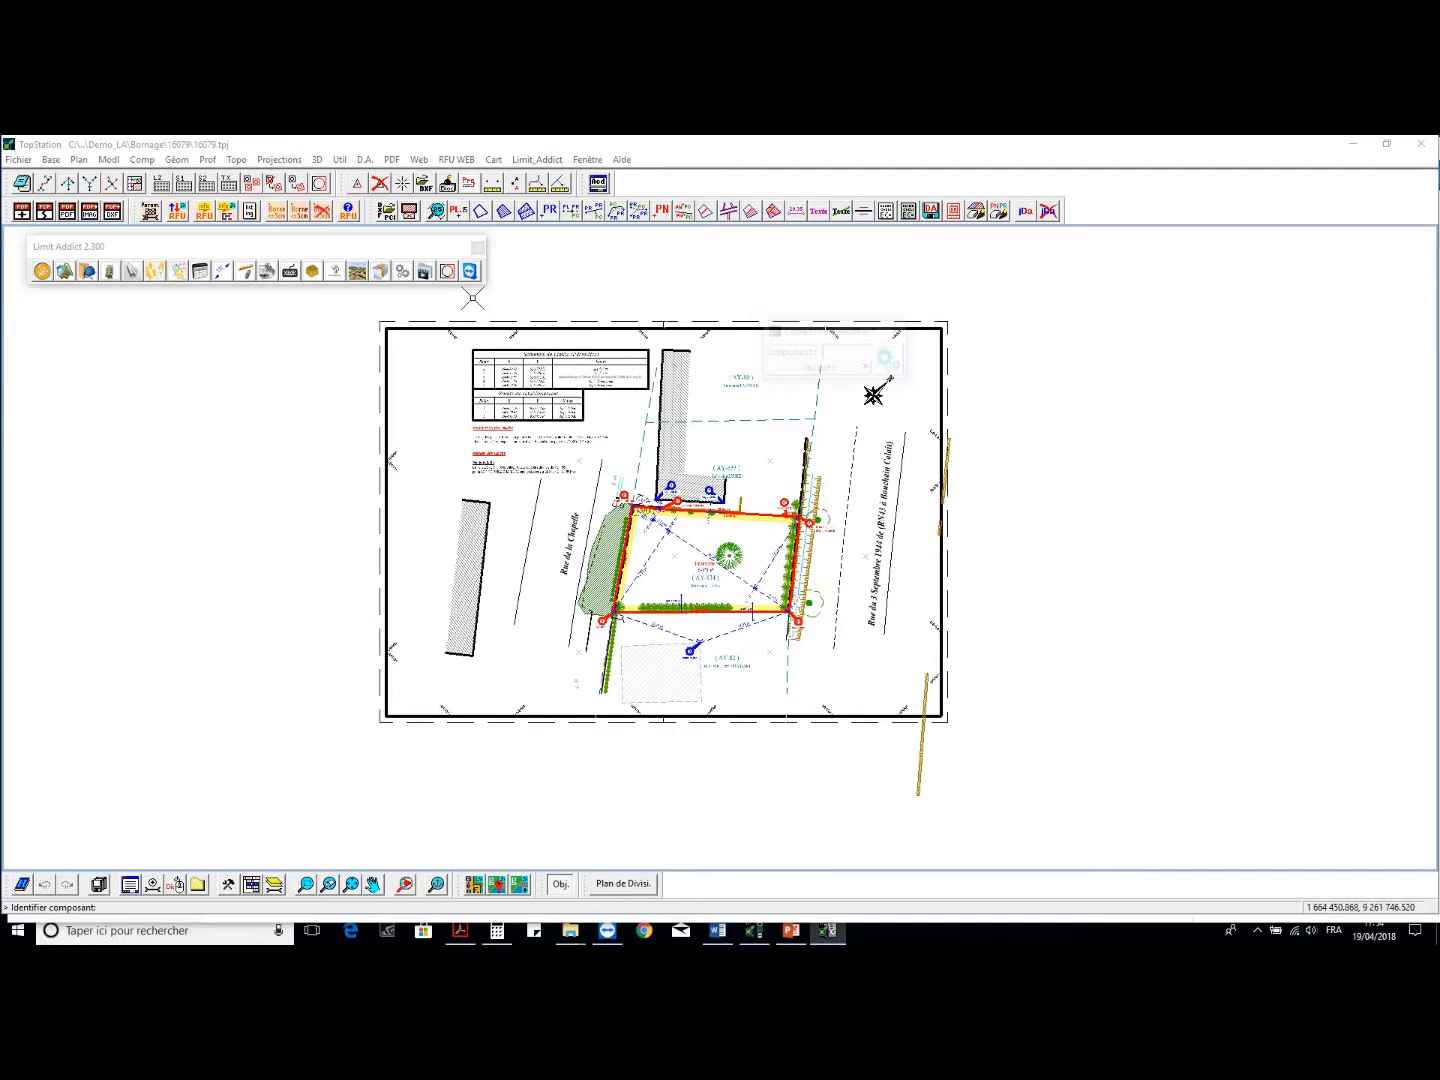
left_click(873, 396)
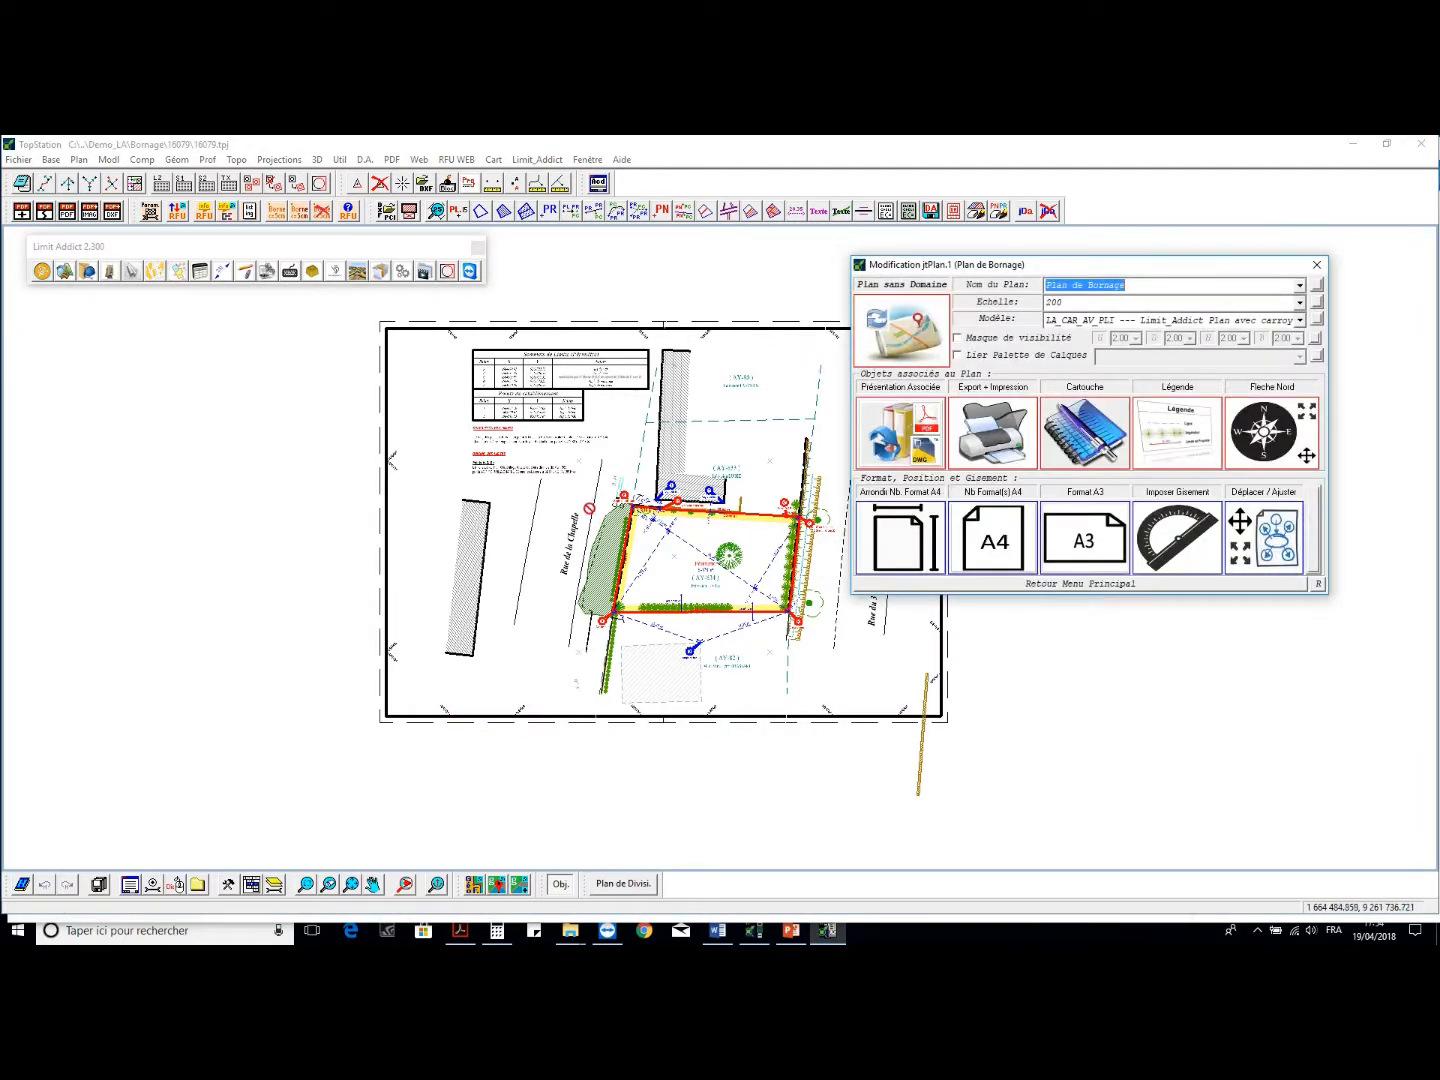
left_click(1173, 439)
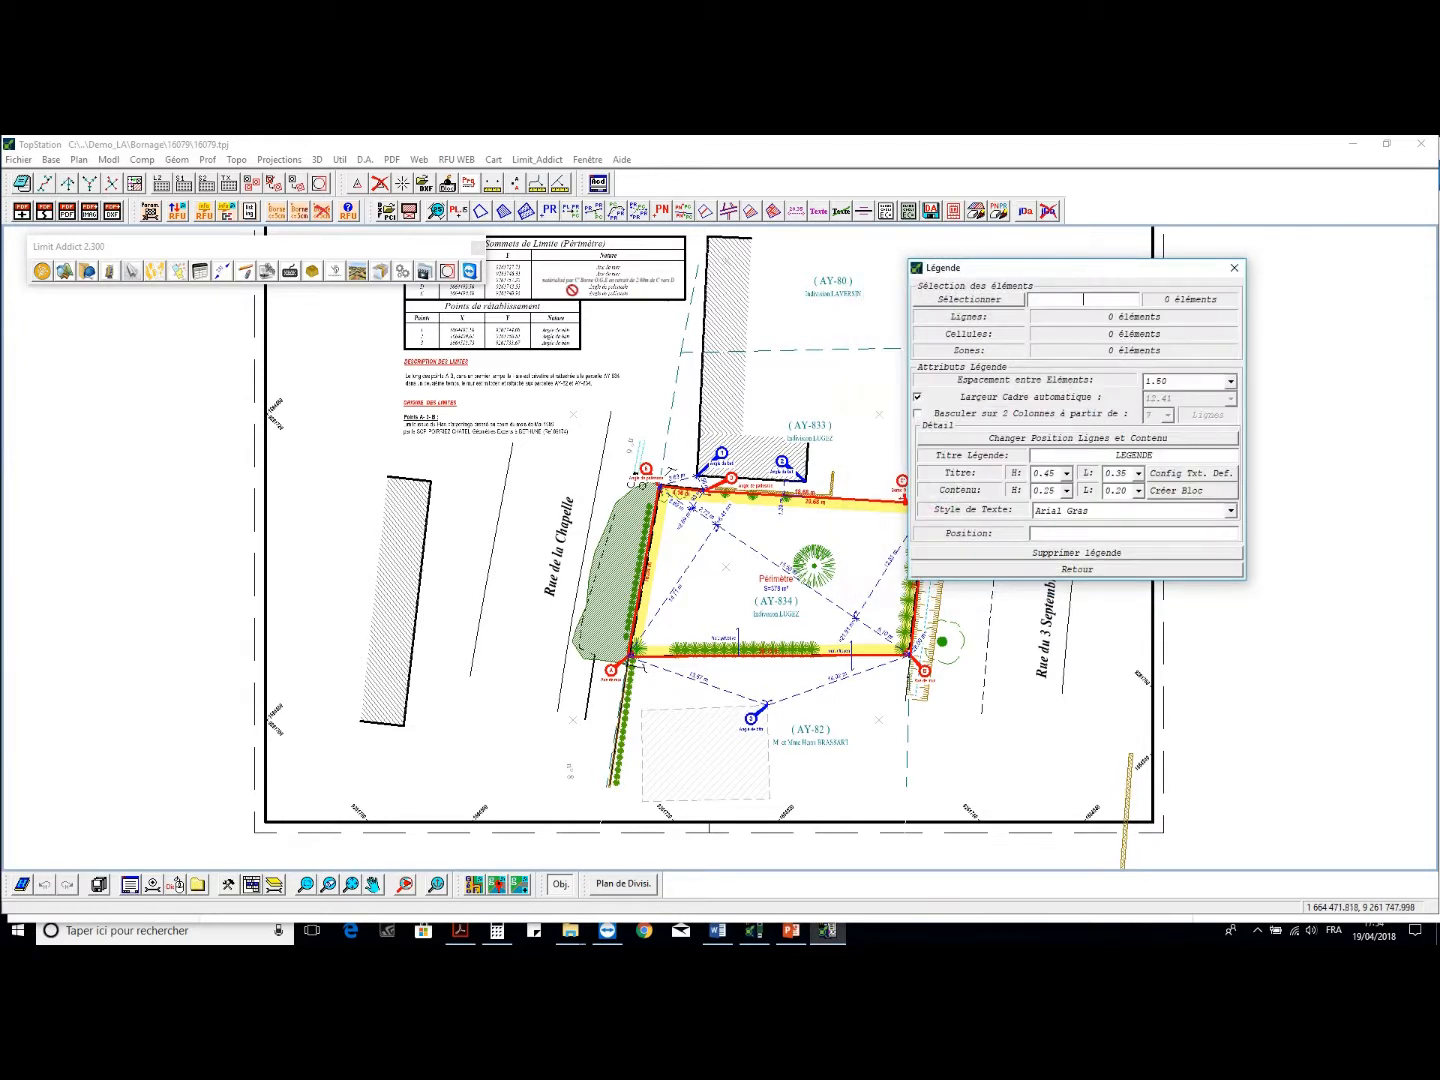
left_click(955, 302)
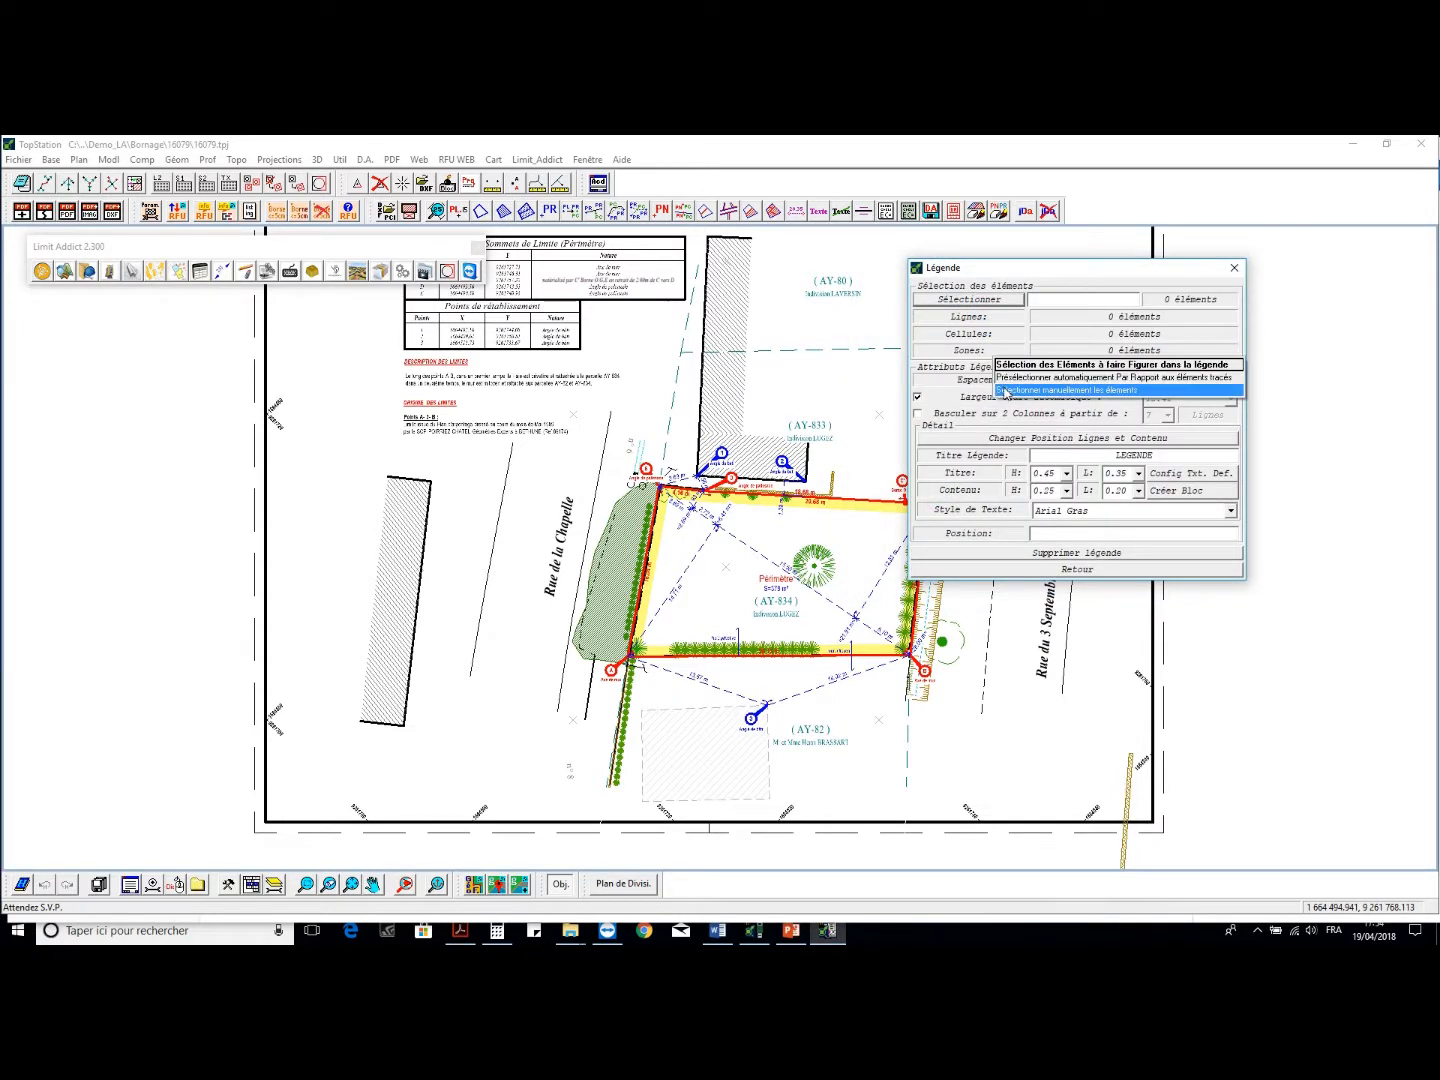
left_click(1006, 390)
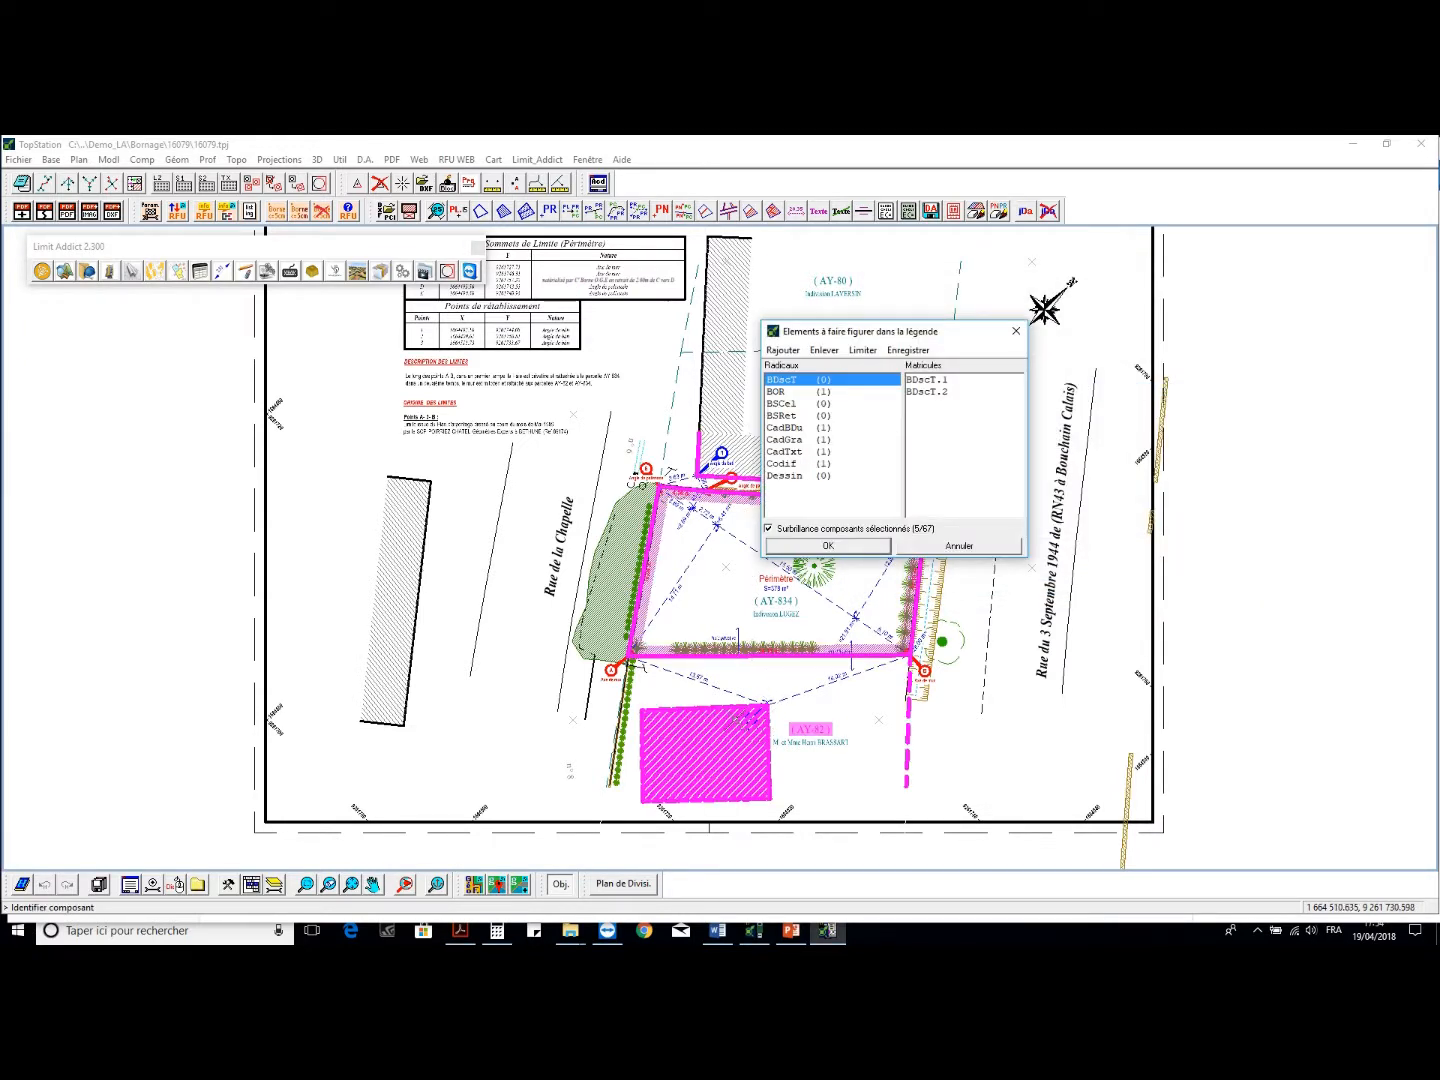
scroll(731, 695, "up", 2)
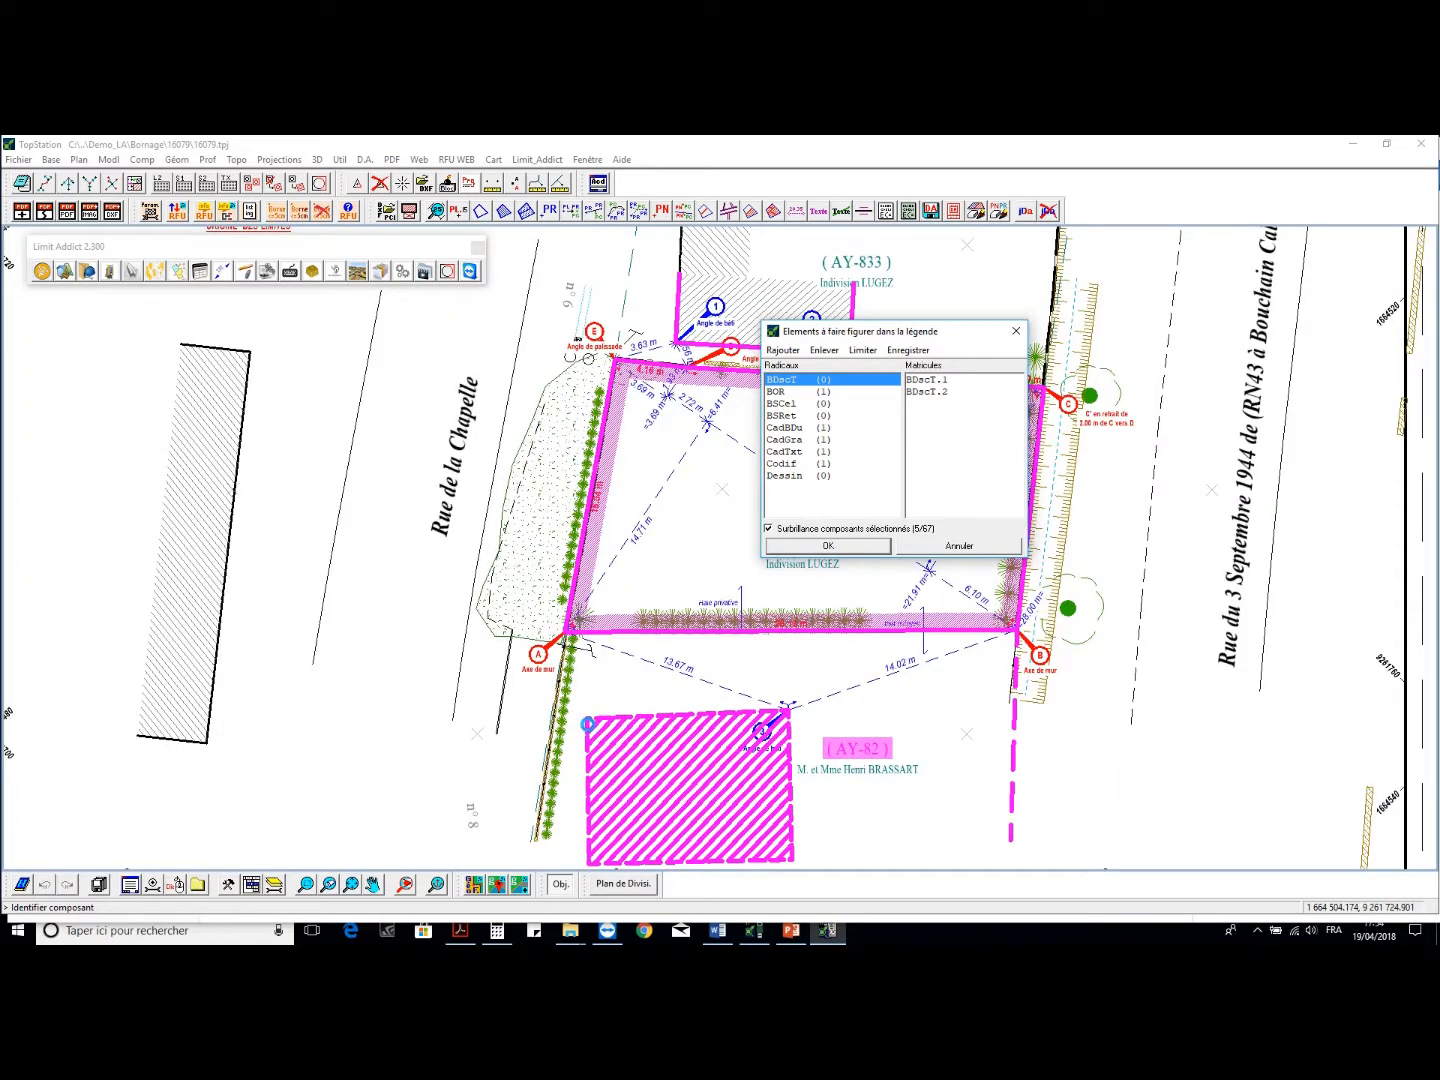
scroll(588, 722, "down", 3)
scroll(531, 519, "up", 3)
key("Return")
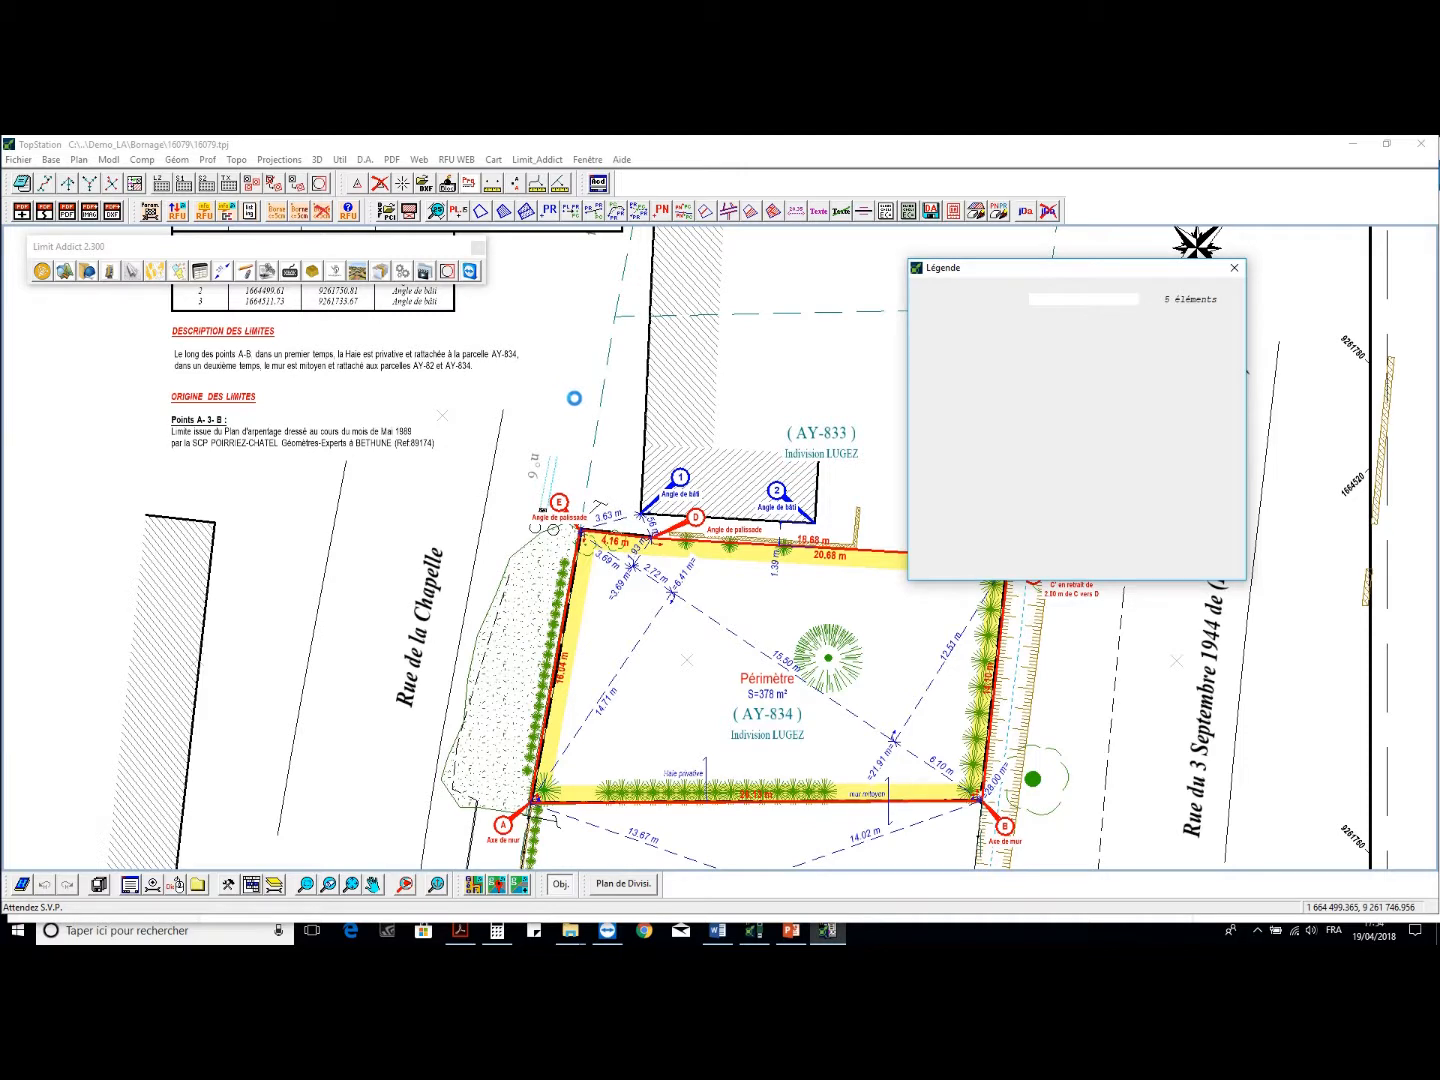
Place the legend on the sheet between the western building and Rue de la Chapelle, near the lower frame edge, and save the modifications
scroll(590, 406, "down", 3)
scroll(479, 552, "up", 2)
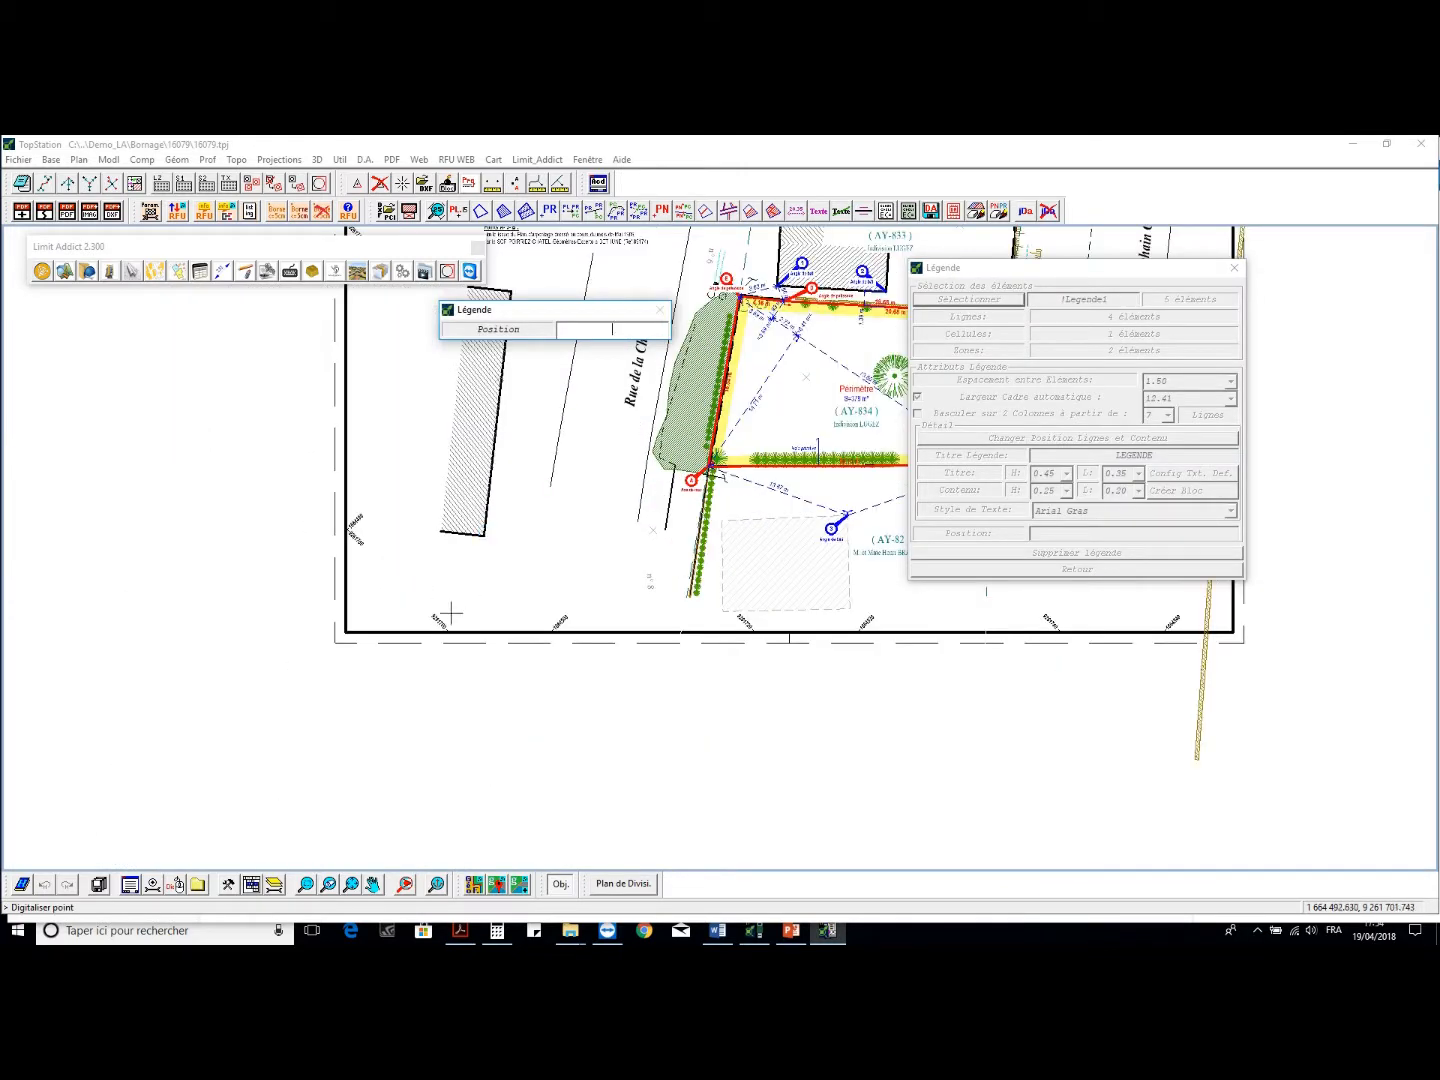
left_click(477, 603)
left_click(505, 592)
right_click(651, 537)
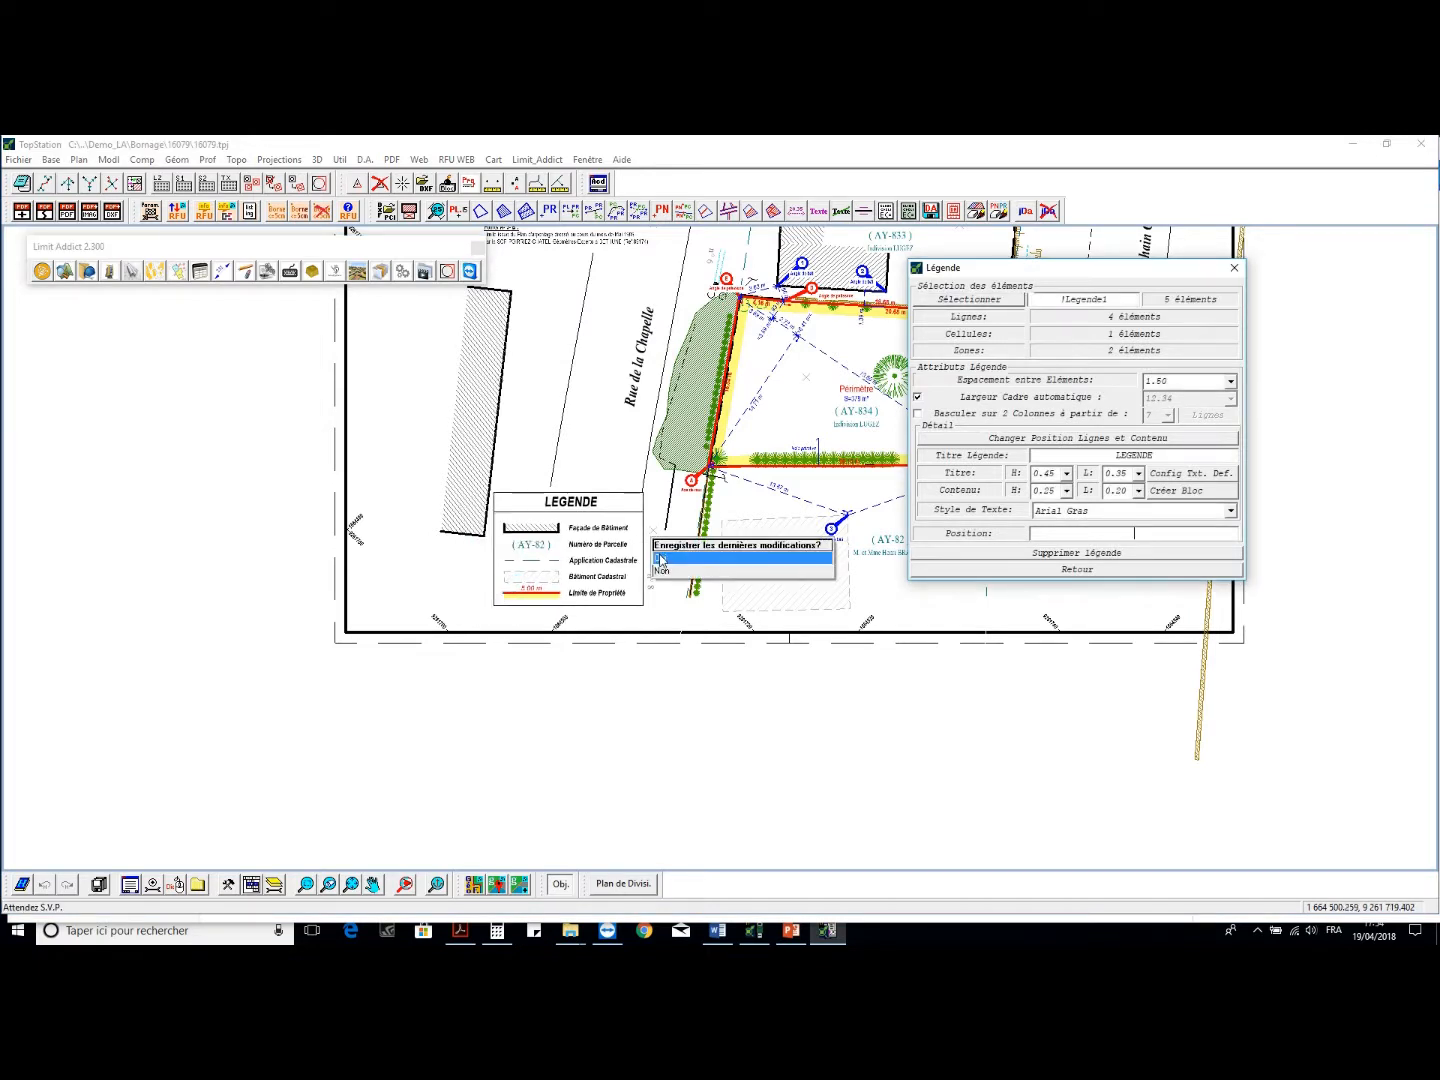
left_click(660, 559)
Construct one parallel line 5.00 m to the left of limit B-C, using points B and C as the reference
middle_click_drag(897, 437, 727, 499)
scroll(856, 457, "up", 2)
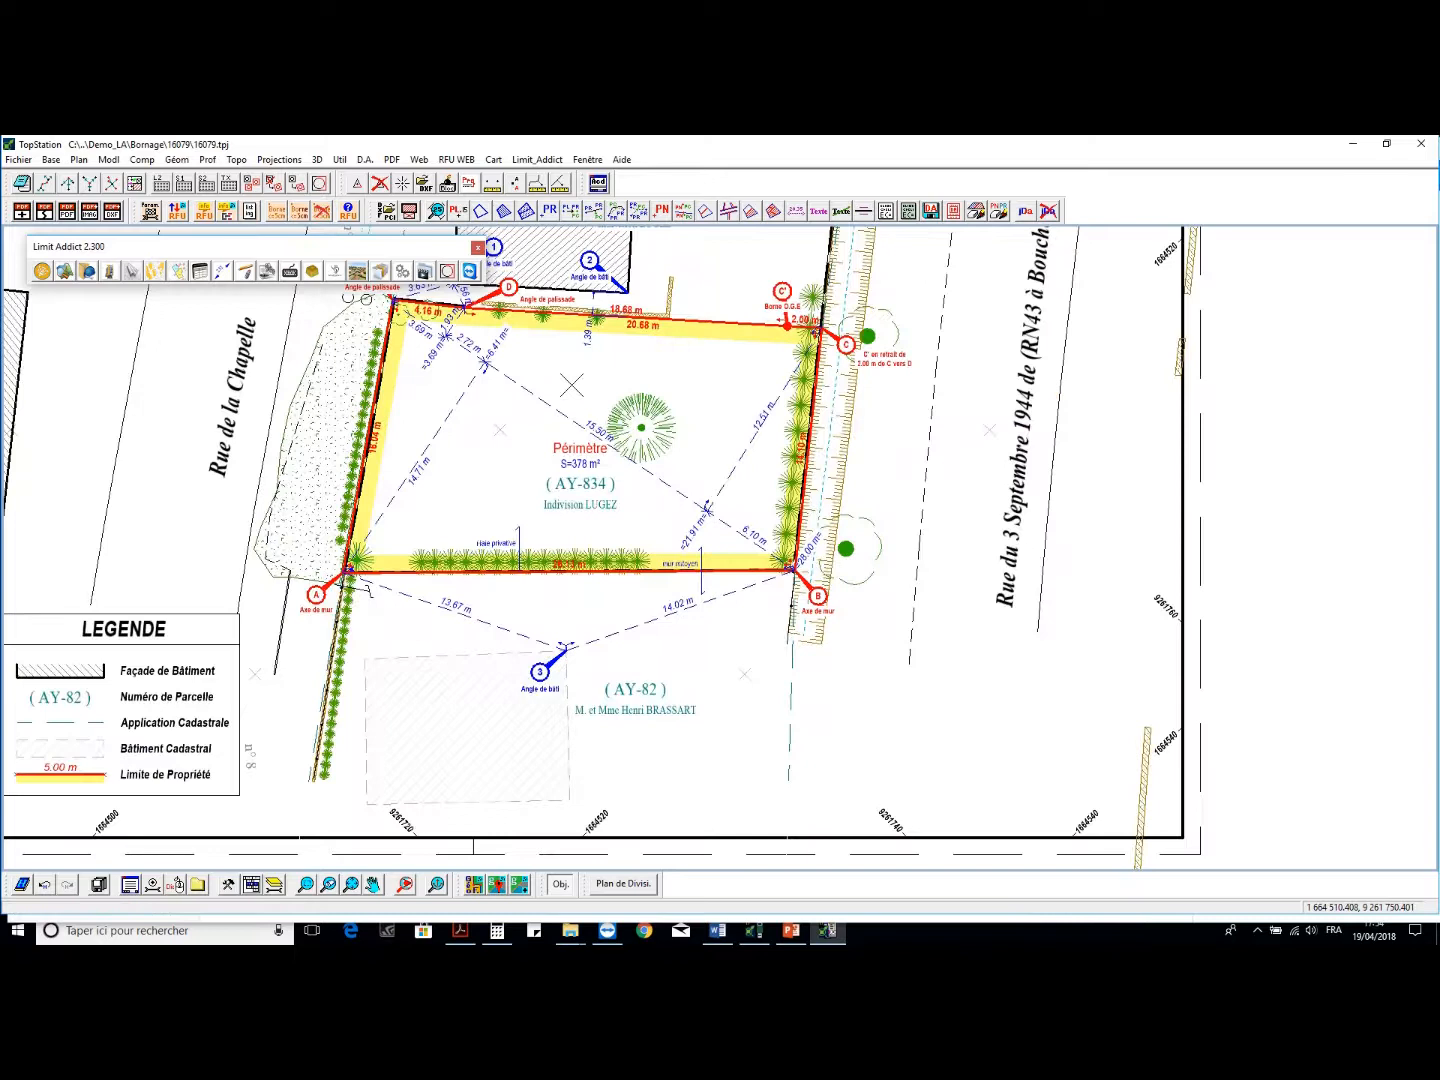
left_click(87, 272)
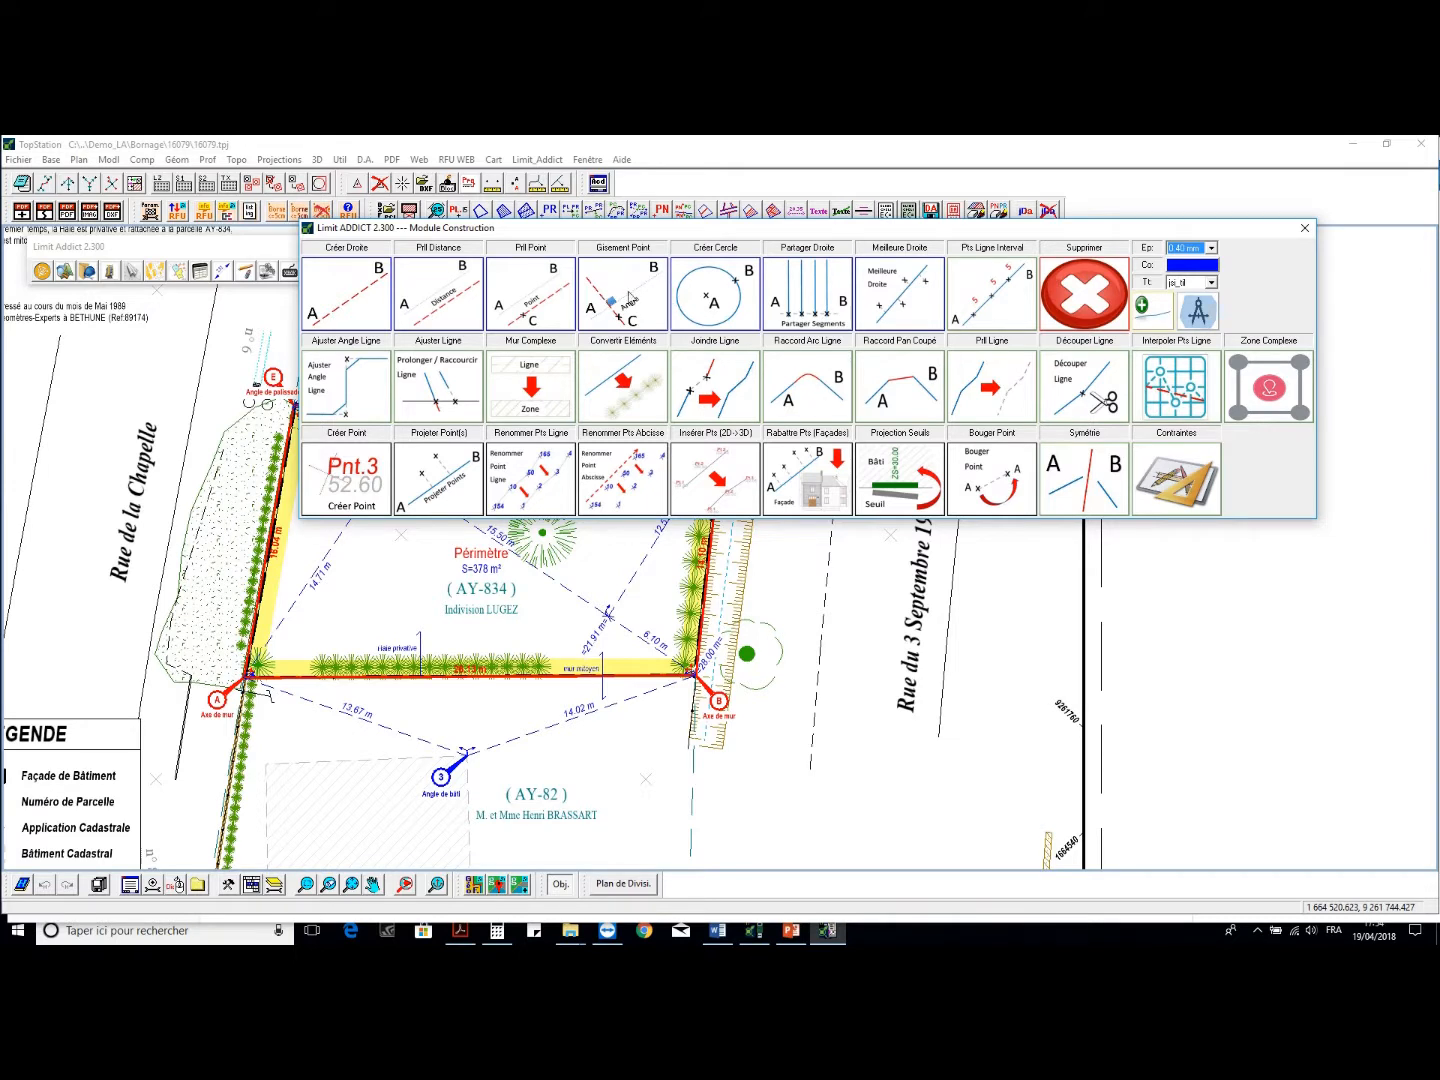
left_click(459, 302)
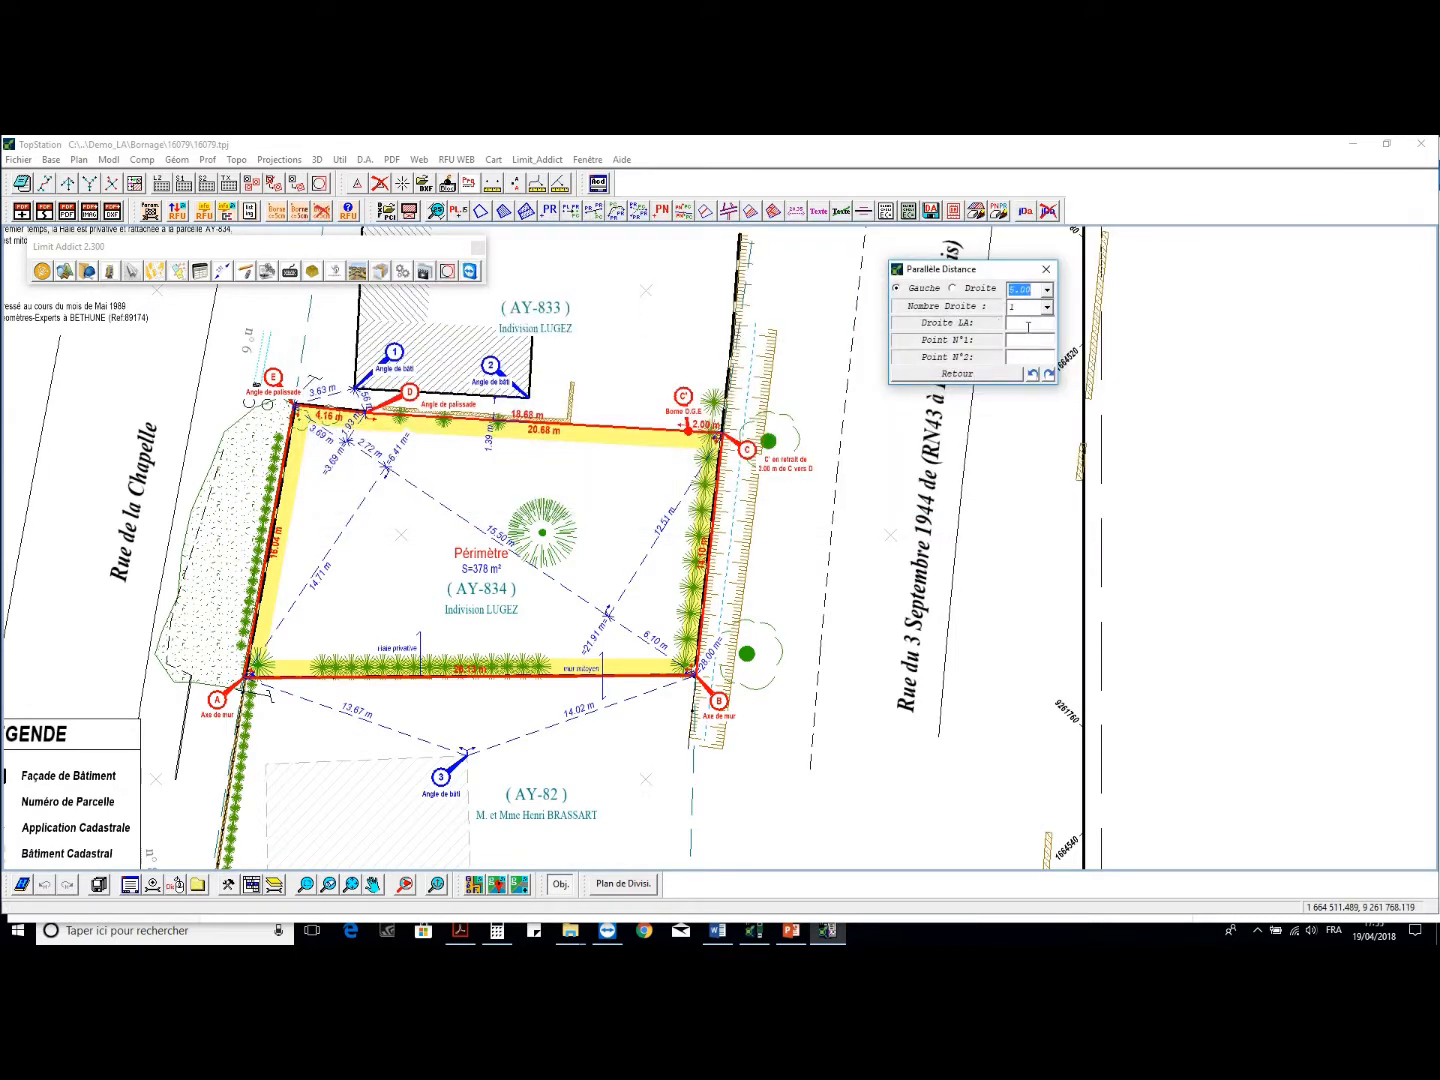
left_click(1028, 326)
left_click(341, 338)
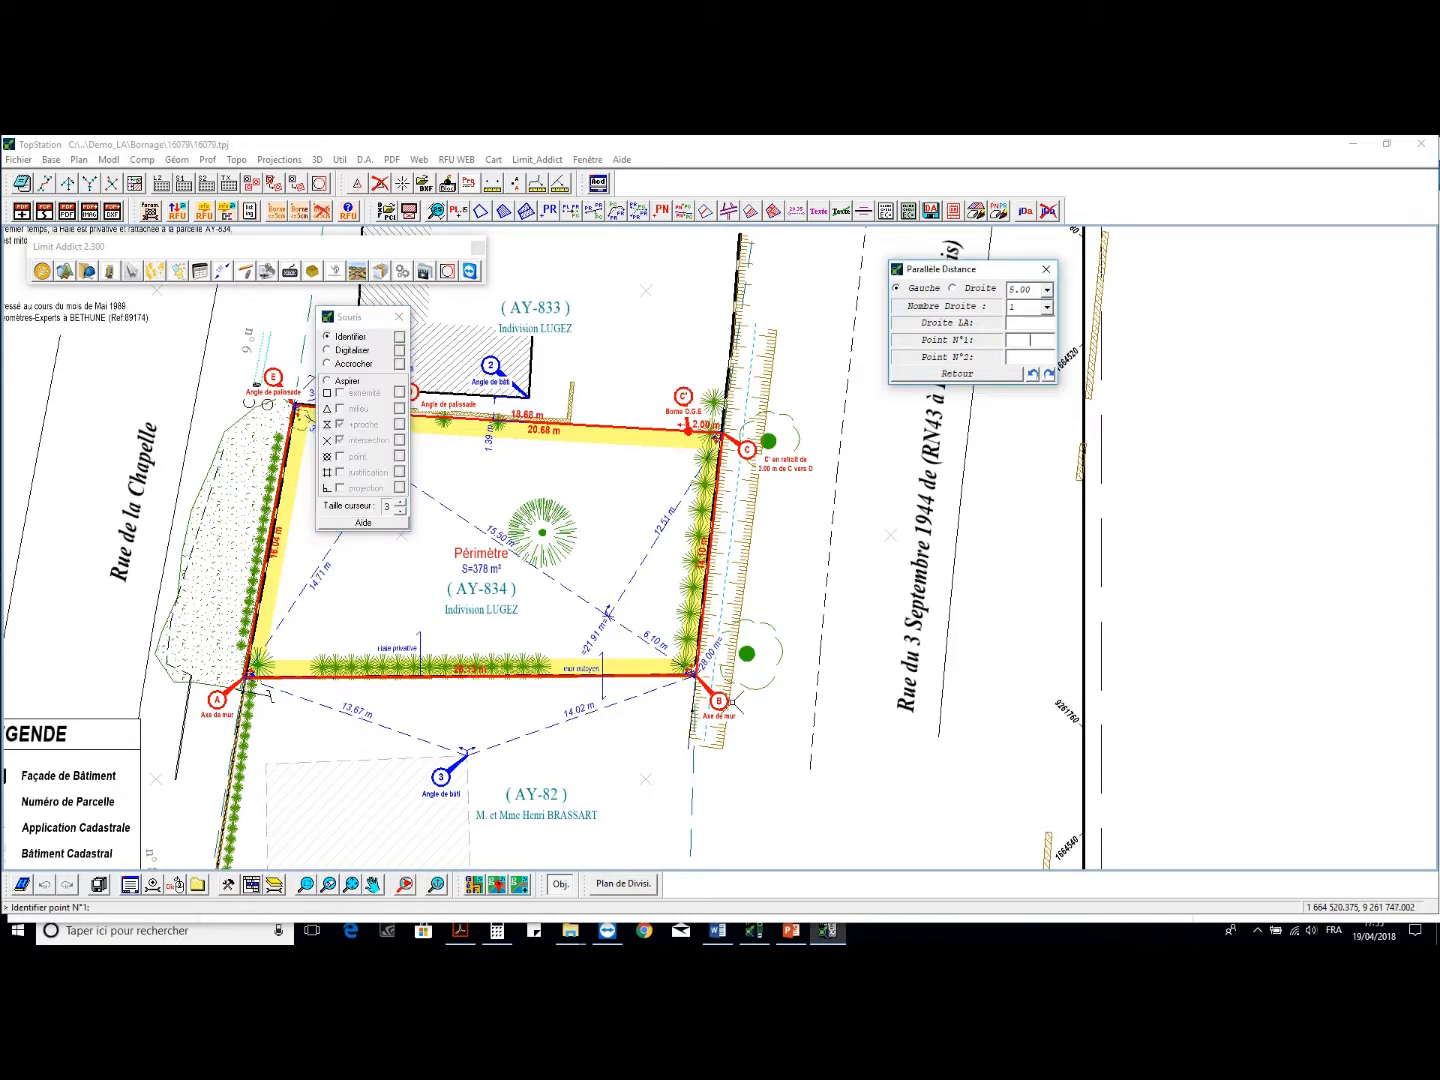
left_click(720, 672)
scroll(714, 440, "up", 5)
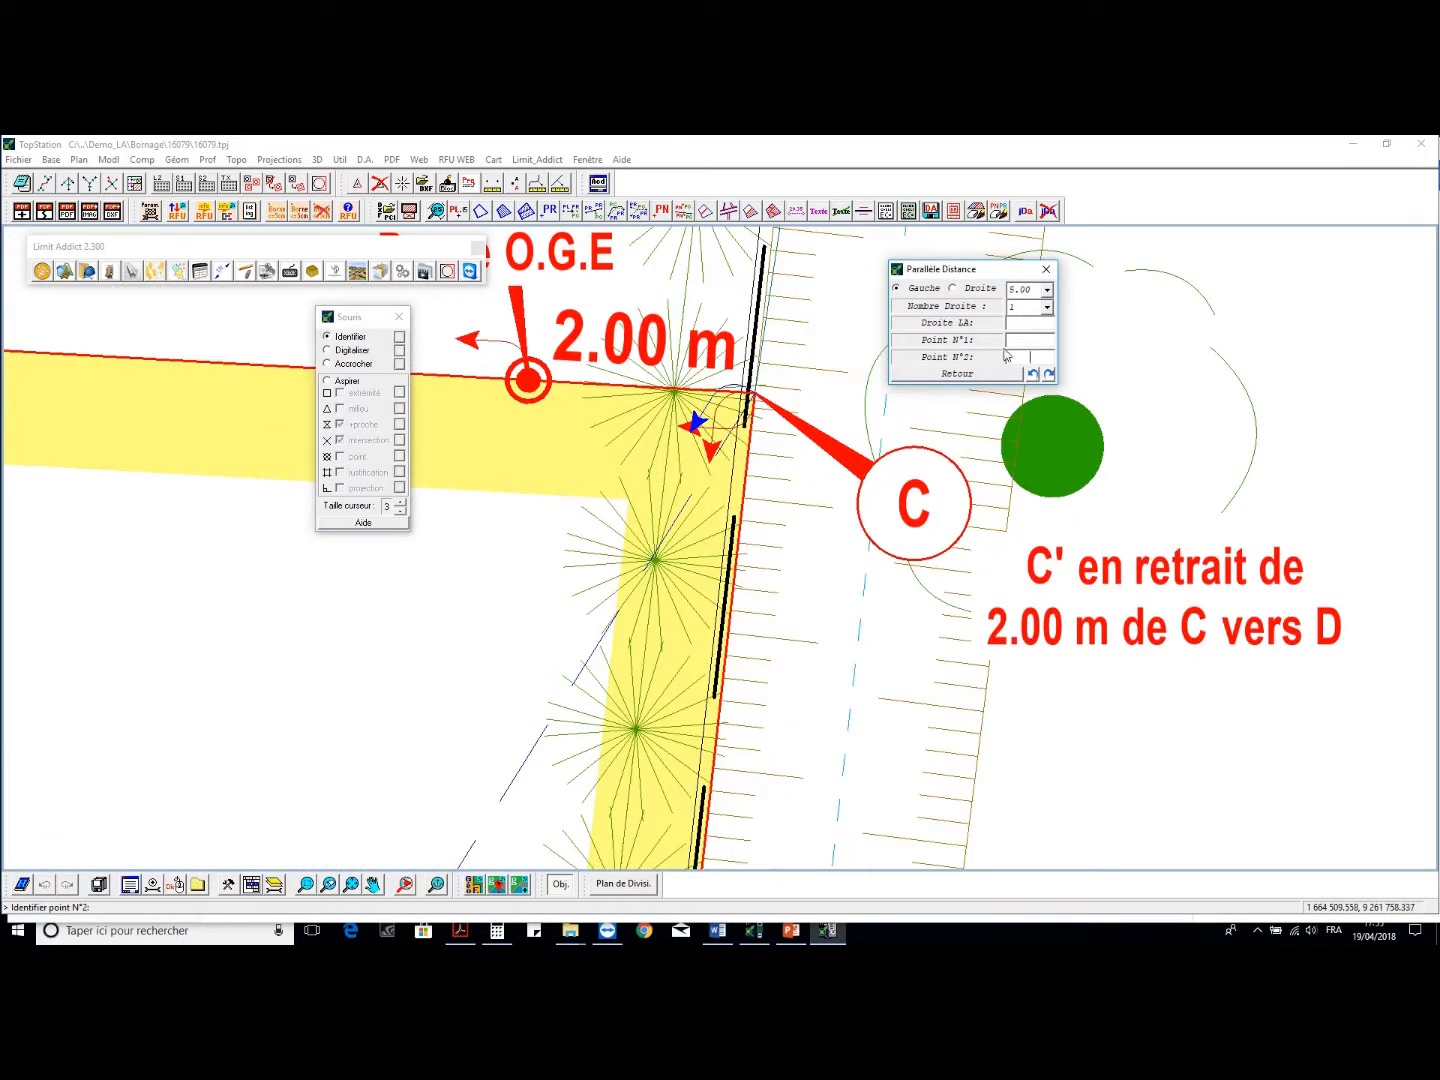
left_click(397, 380)
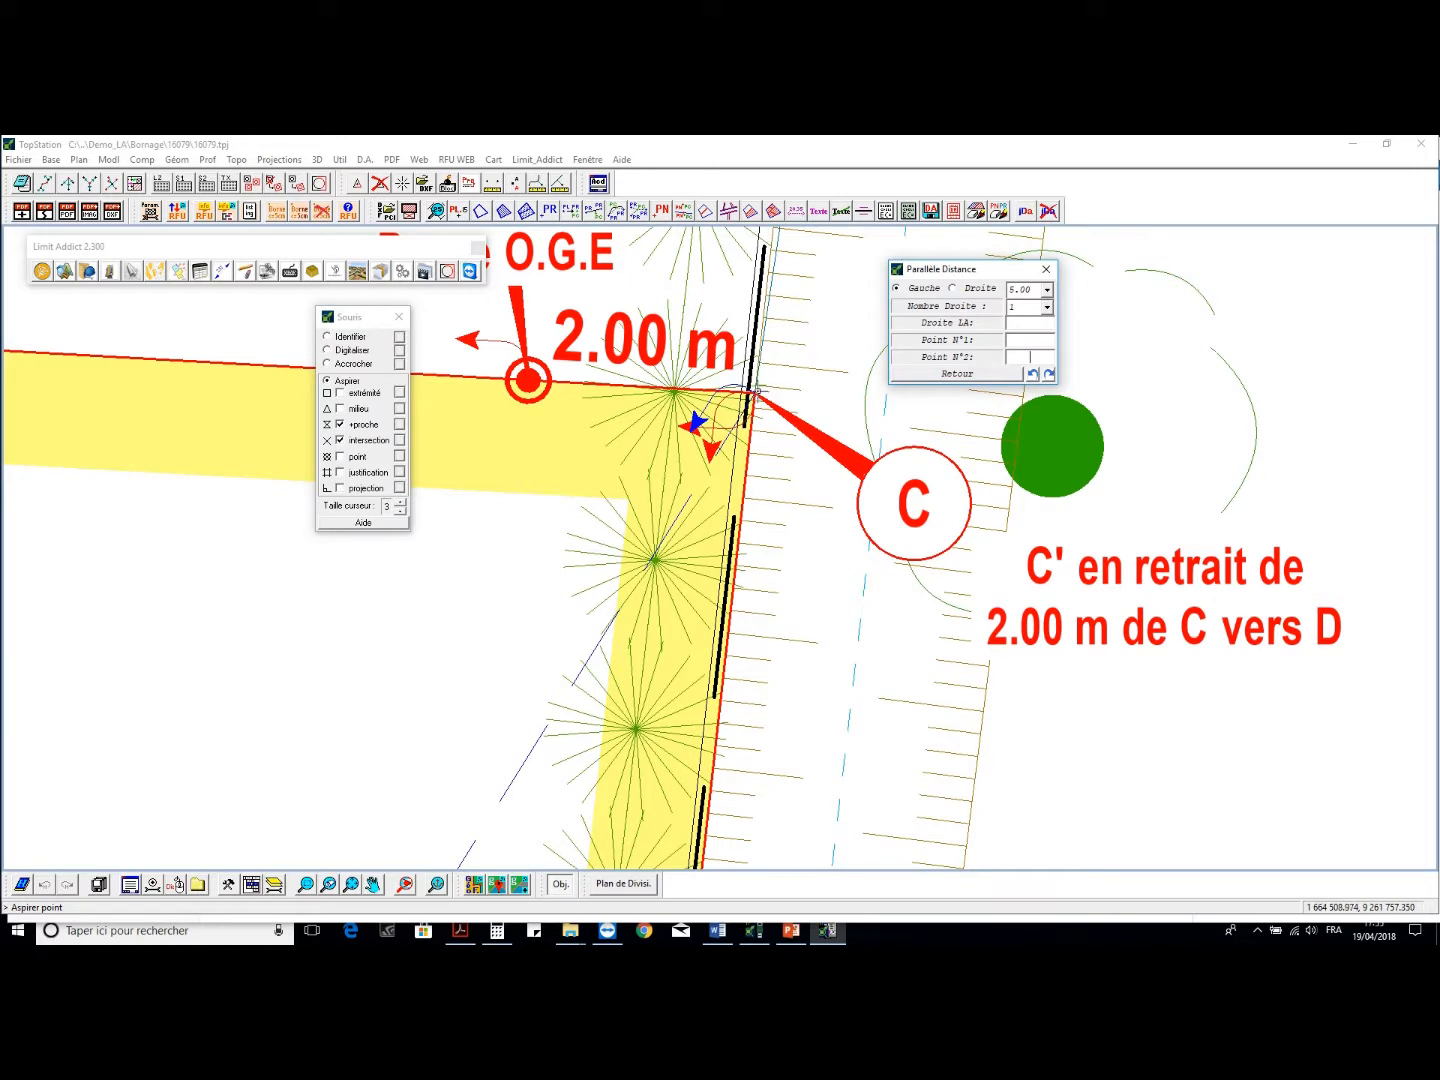
left_click(340, 392)
left_click(755, 393)
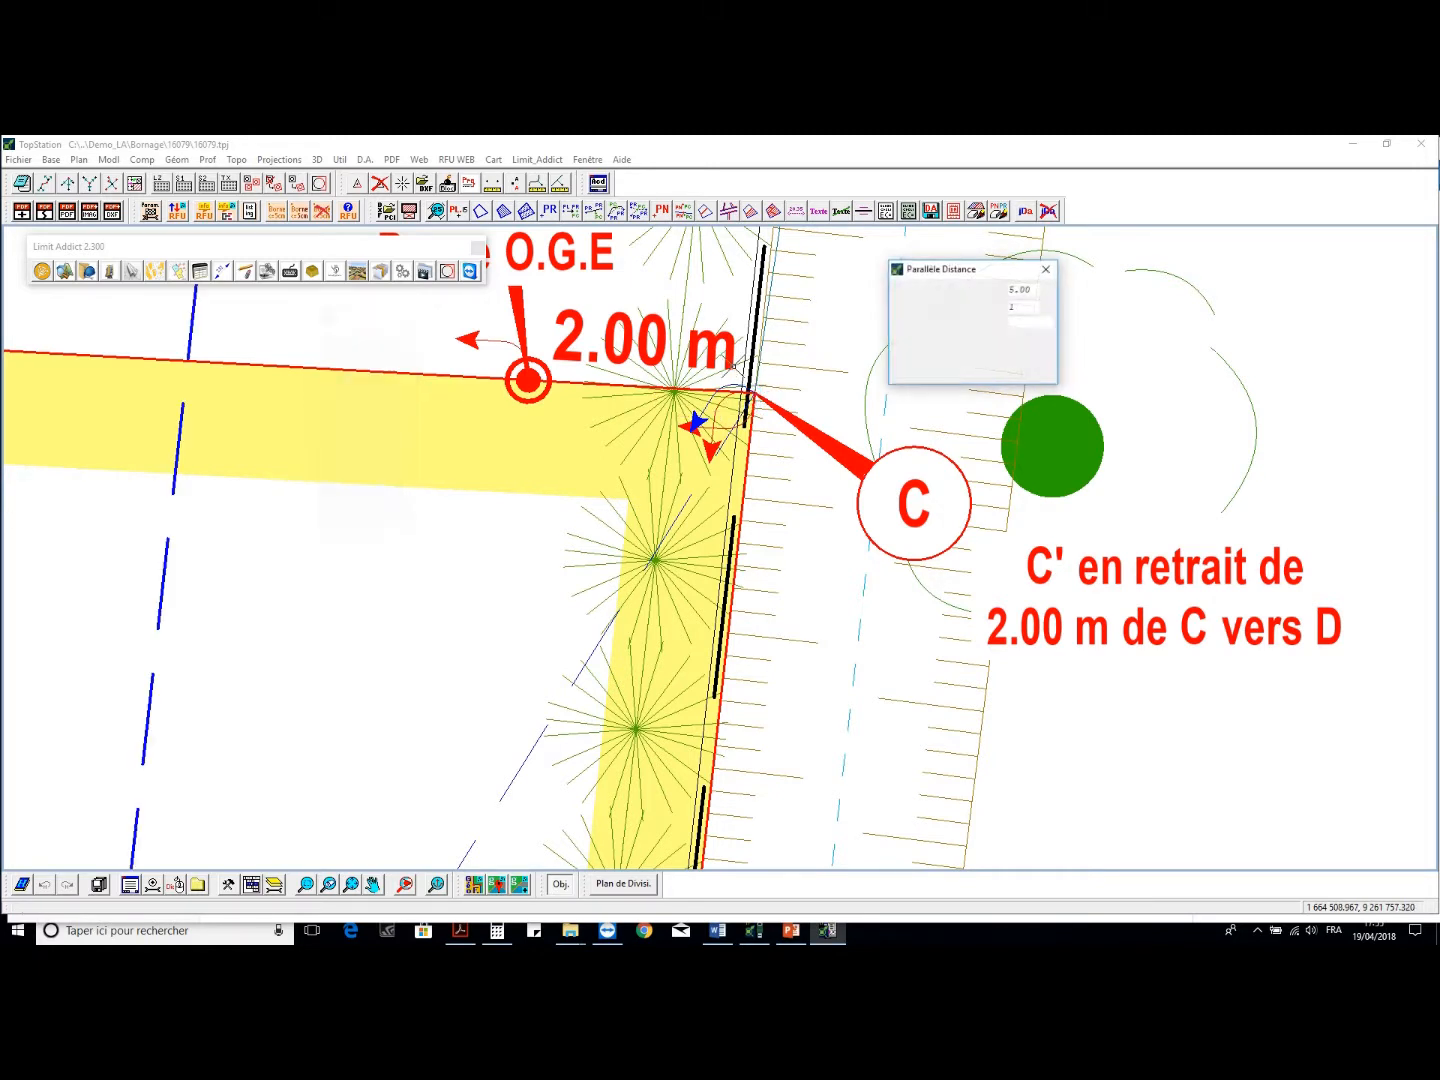
Create a zone easement on the strip of AY-834 between the construction parallel and limit B-C
scroll(726, 375, "down", 5)
left_click(248, 275)
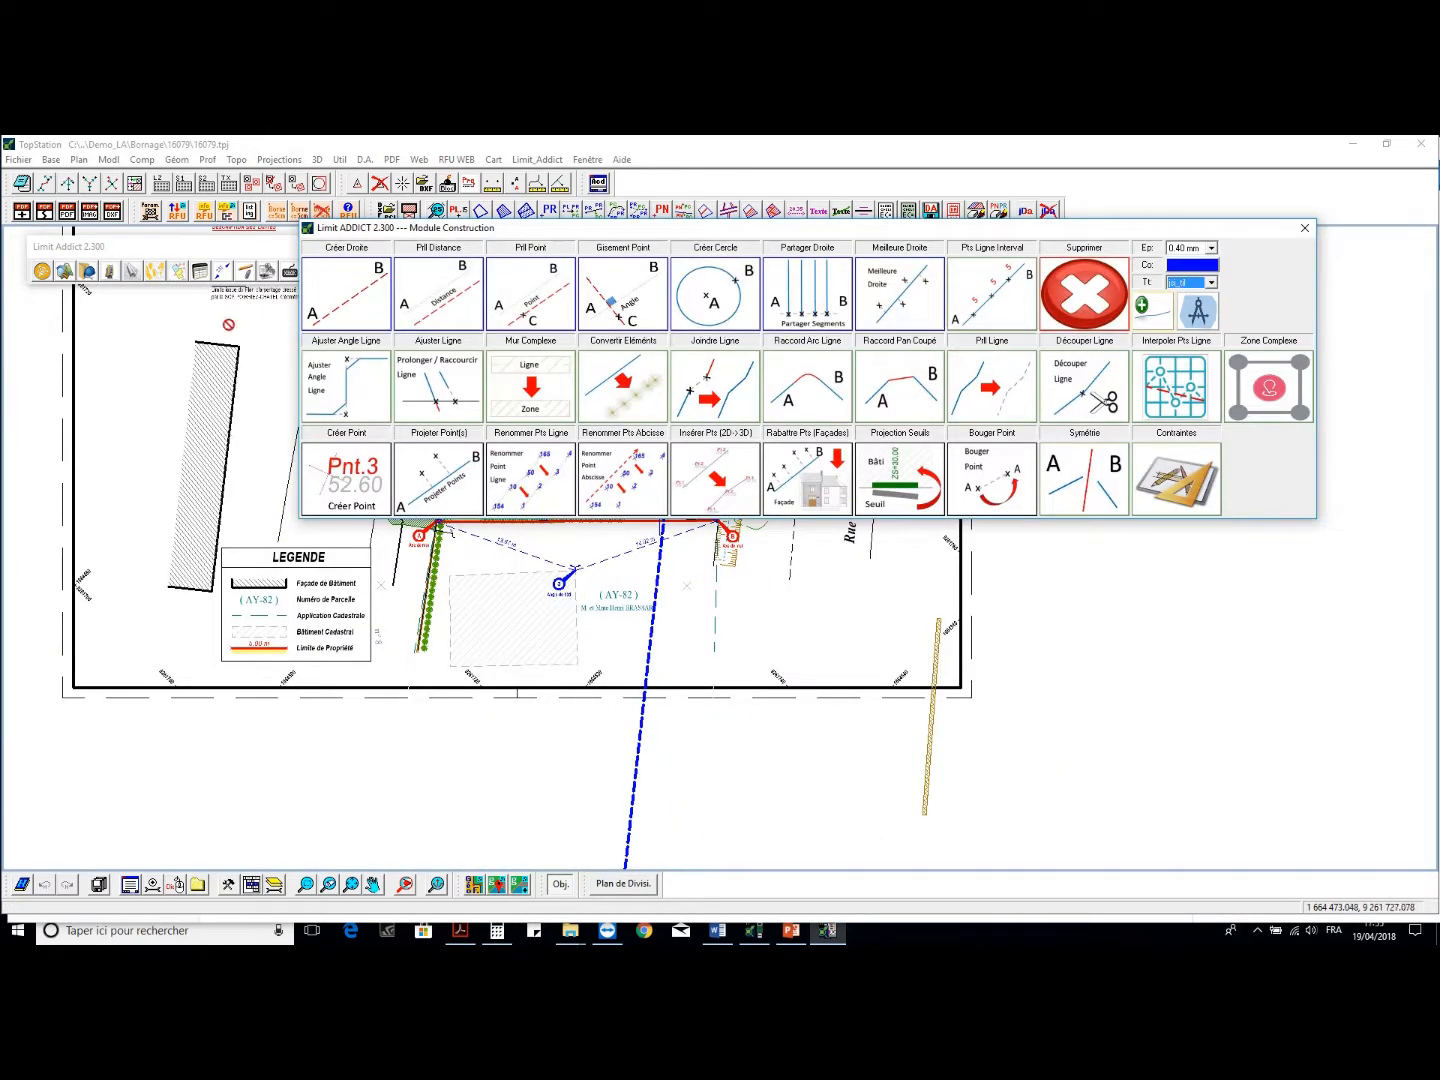
left_click(222, 320)
left_click(335, 270)
scroll(730, 377, "up", 3)
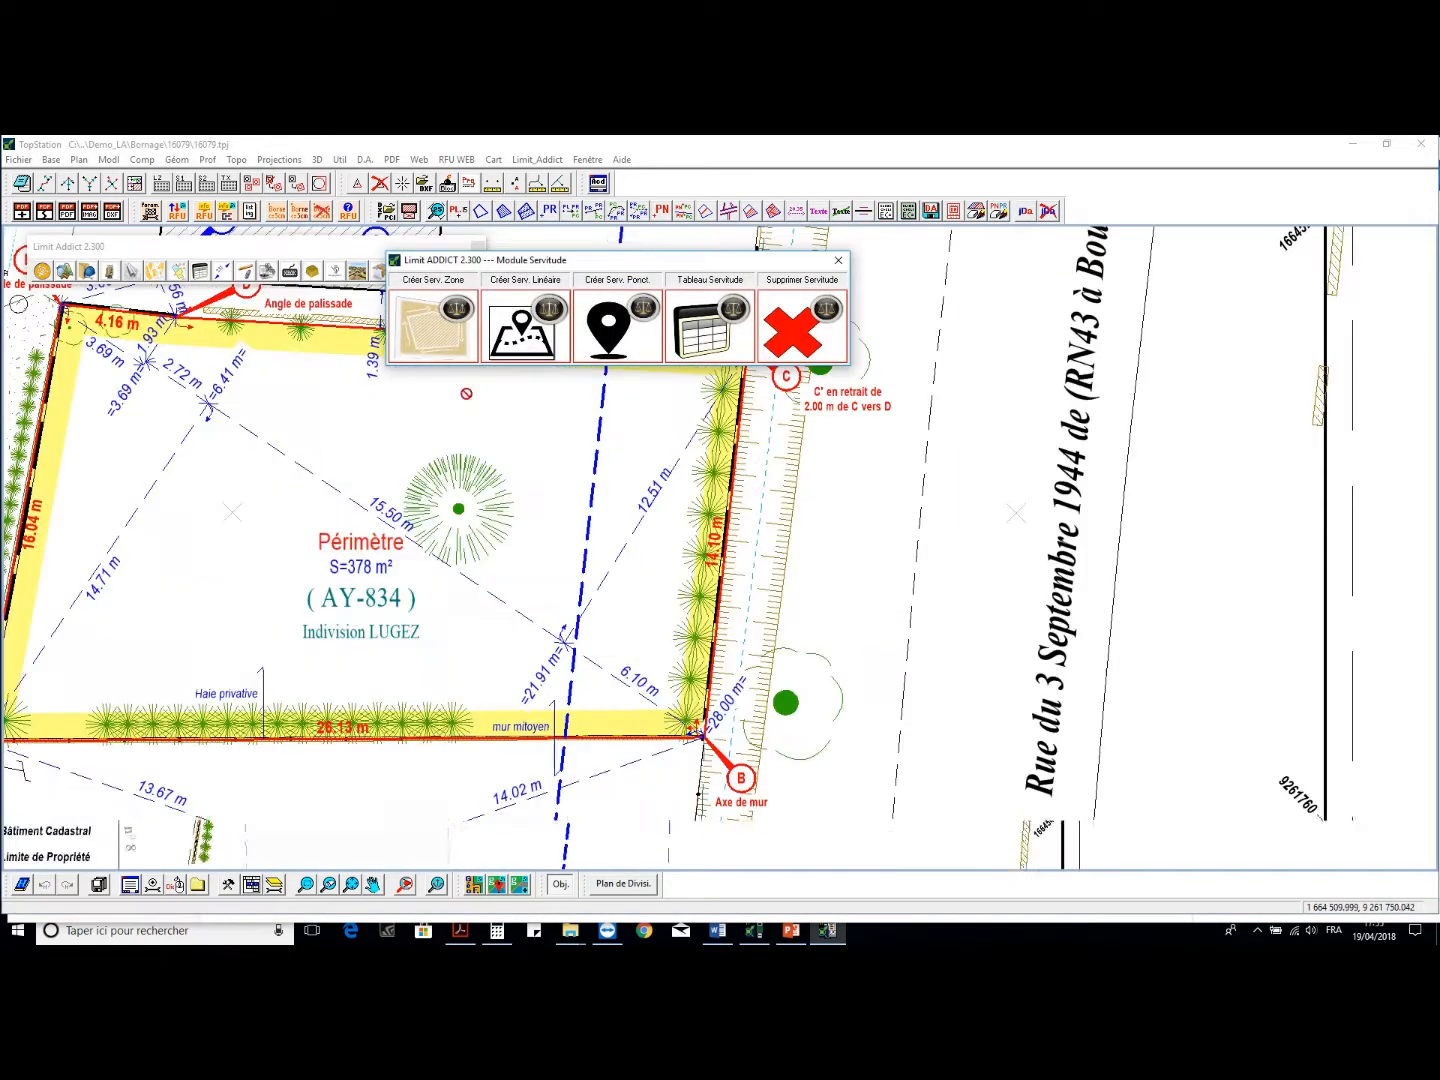
left_click(412, 325)
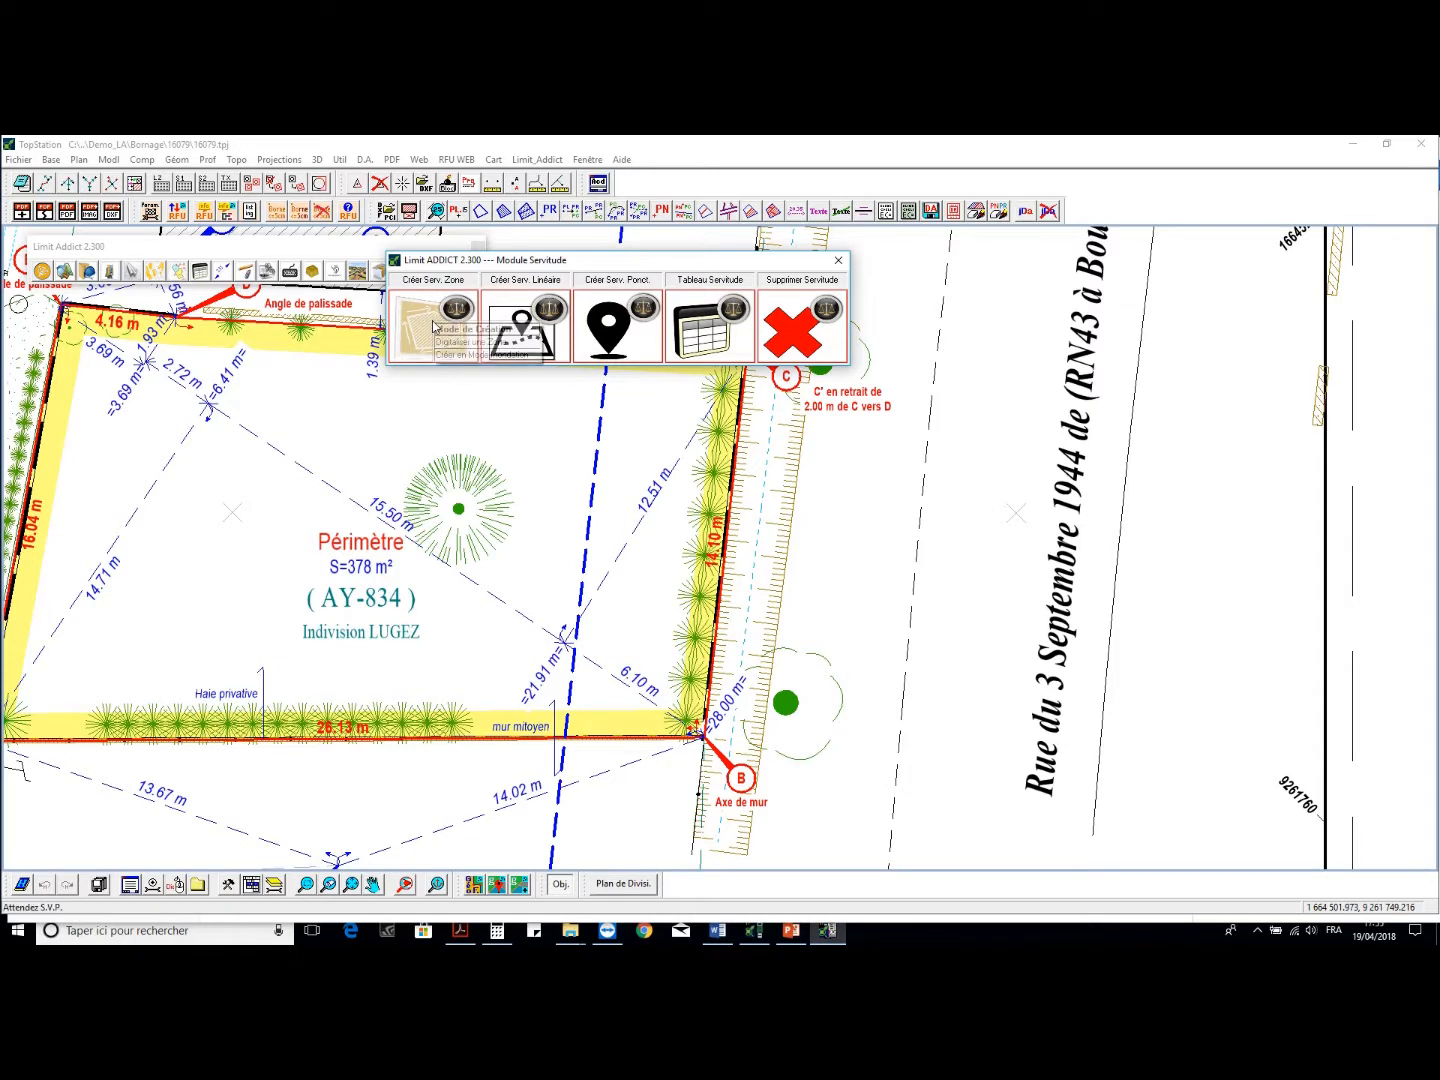
left_click(461, 350)
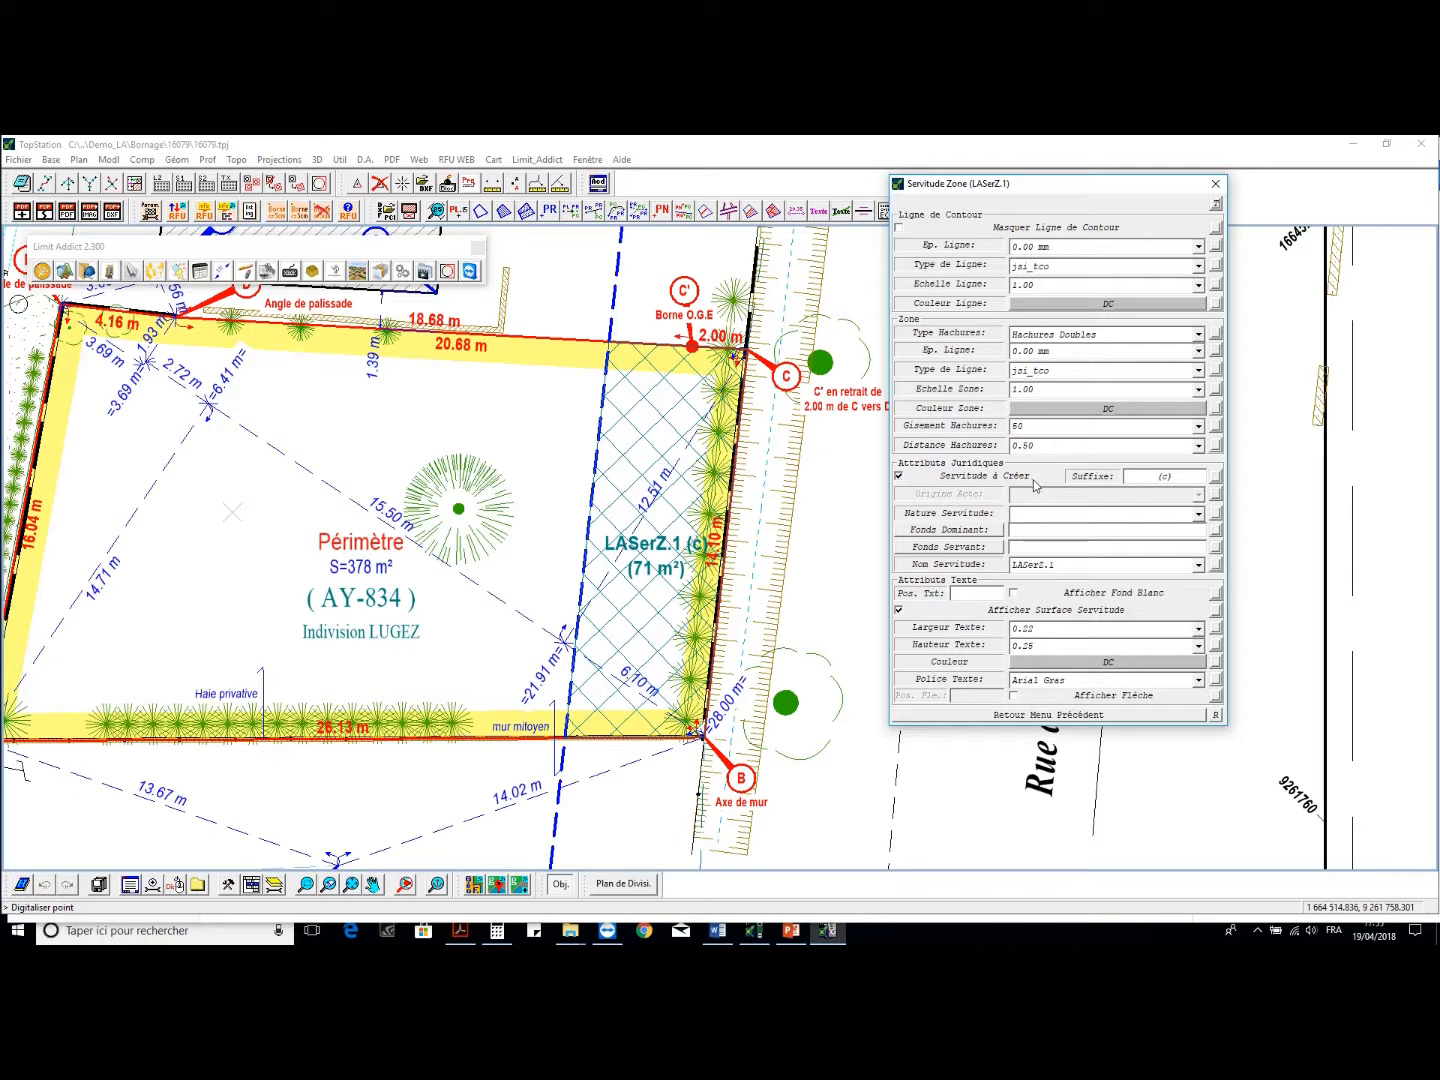
Set the easement's nature to Servitude de passage and assign AY-82 and AY-833 as its dominant parcels
left_click(1187, 516)
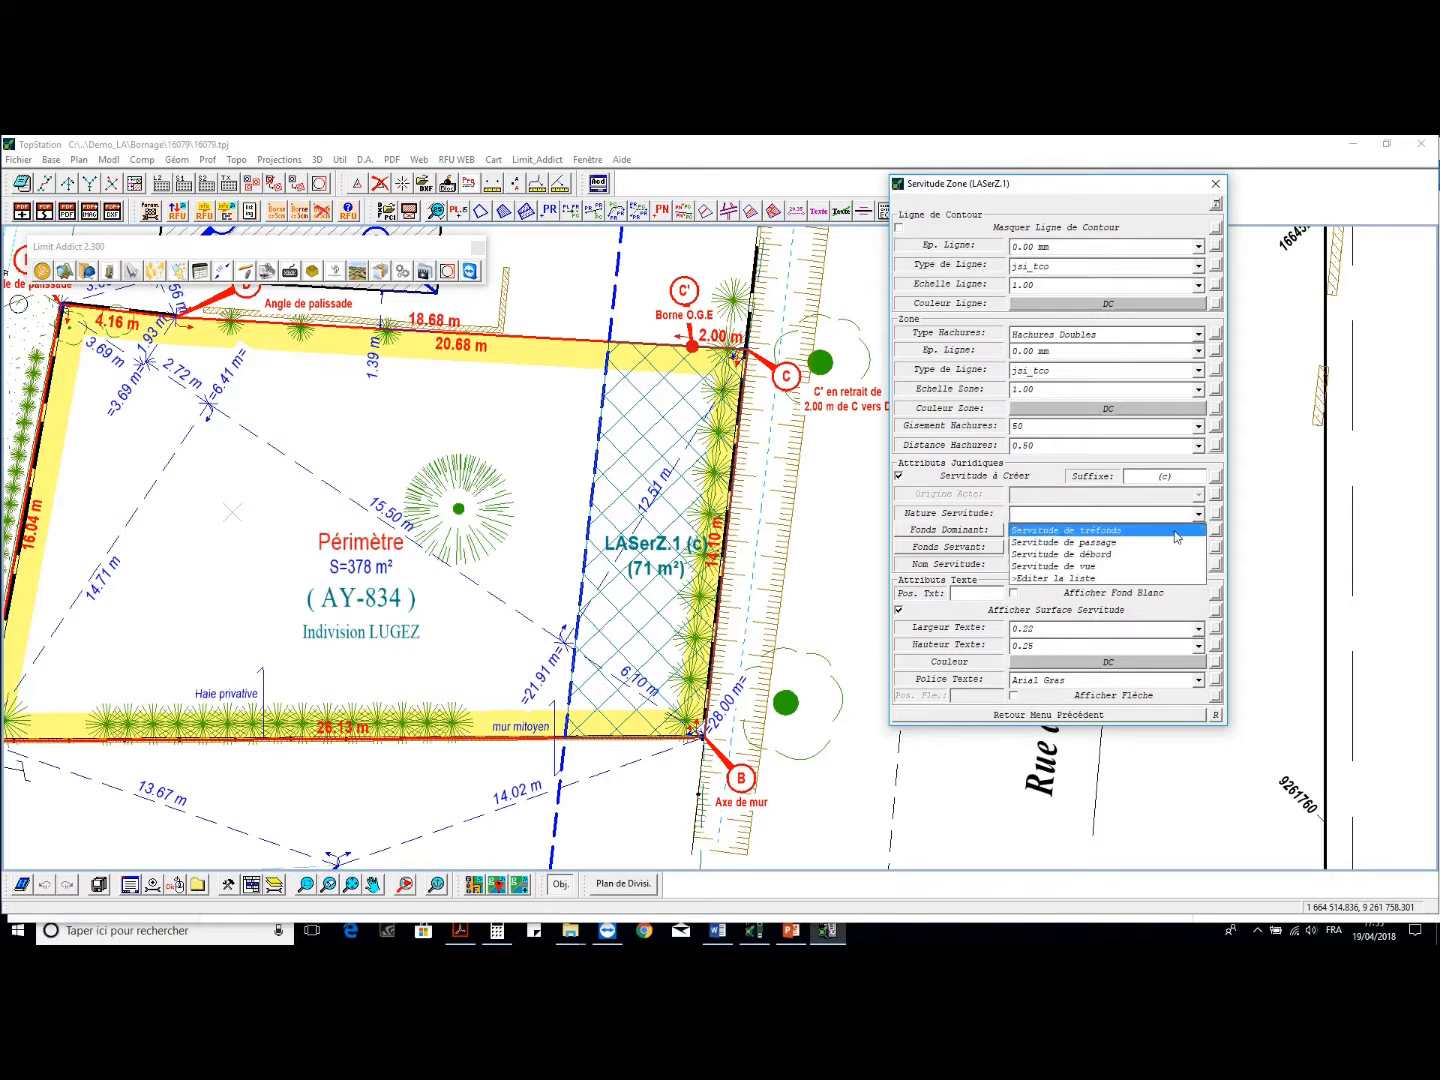
left_click(1175, 535)
left_click(995, 531)
left_click(1005, 548)
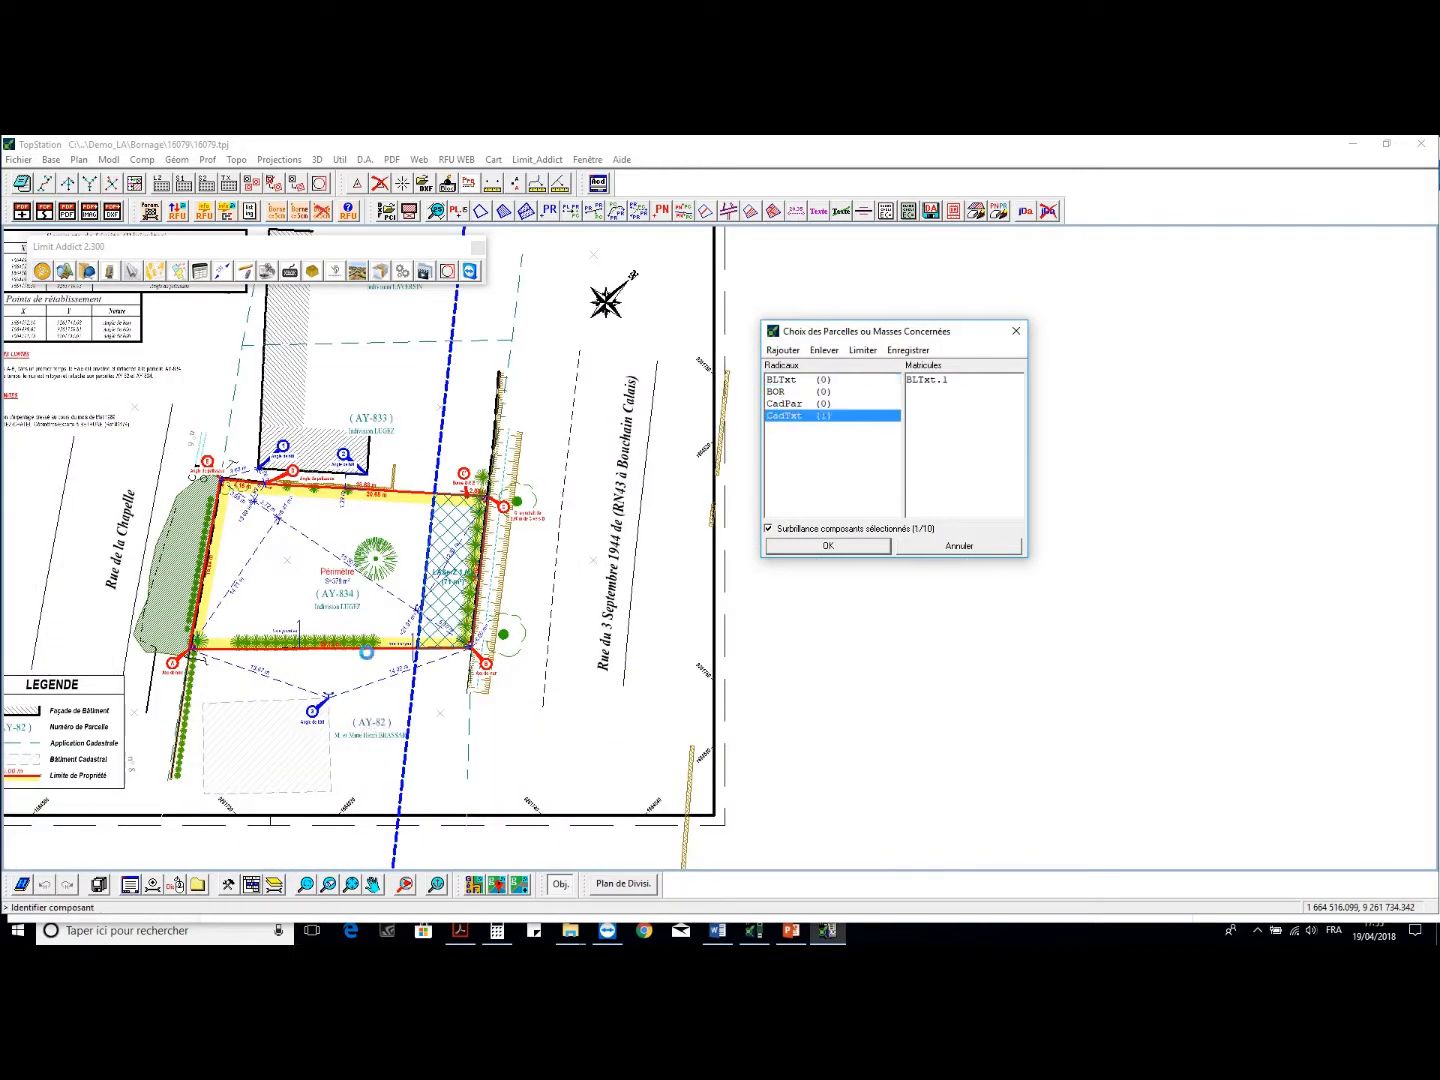
left_click(371, 722)
left_click(371, 418)
left_click(781, 548)
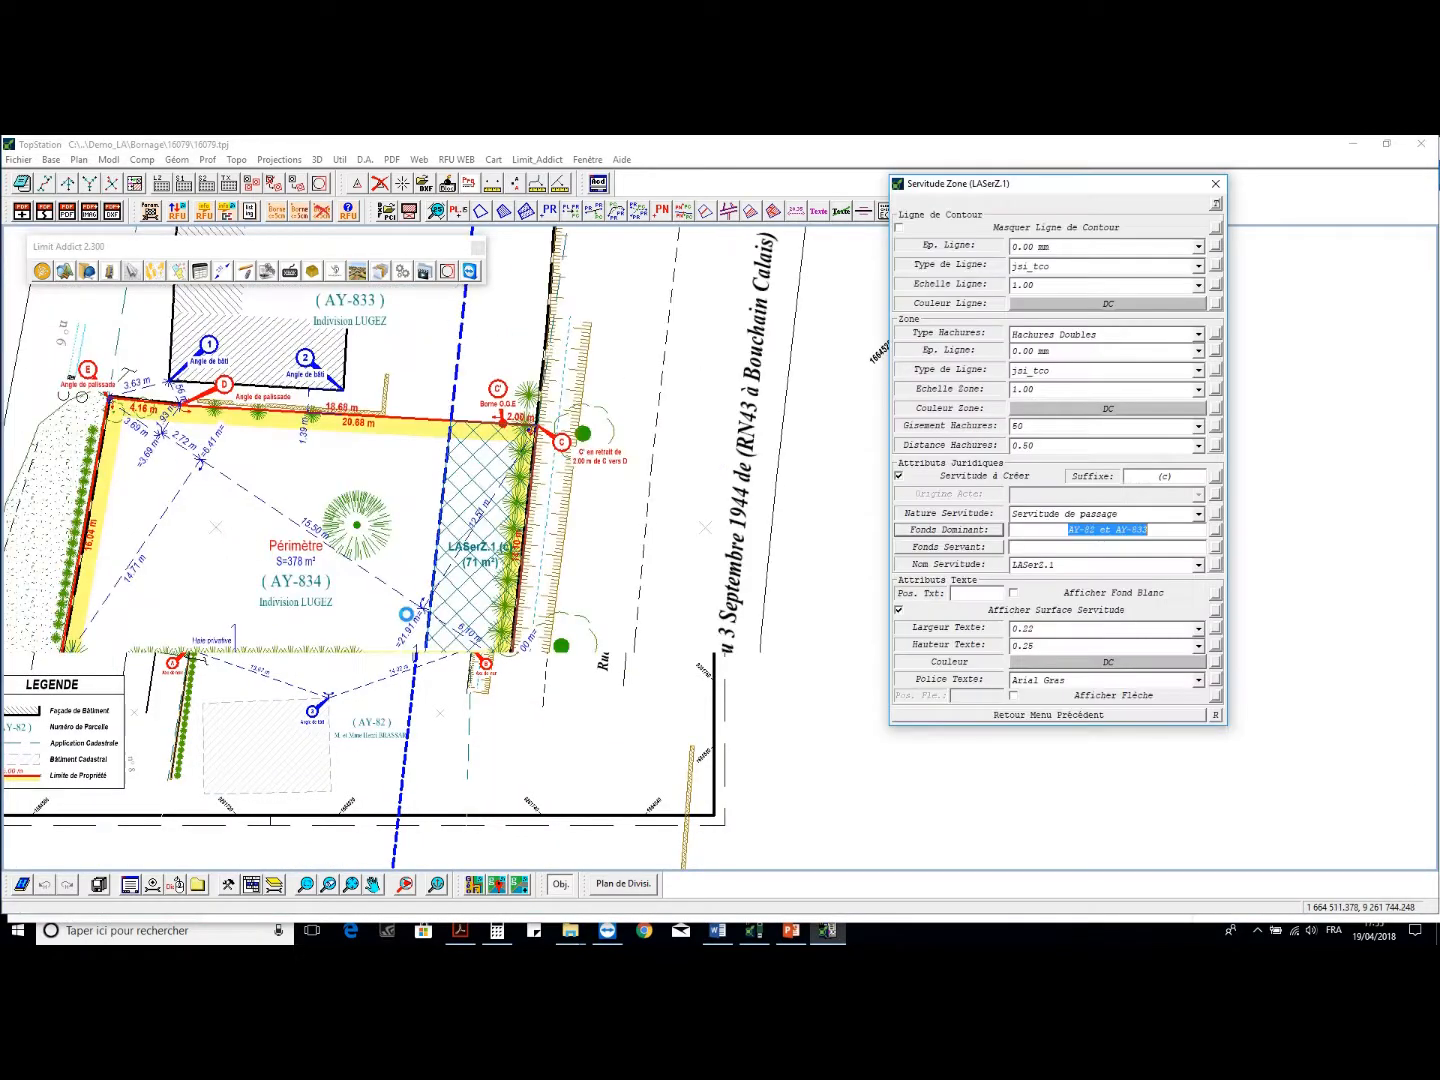
Assign AY-834 as the easement's servient parcel
left_click(965, 550)
left_click(1005, 568)
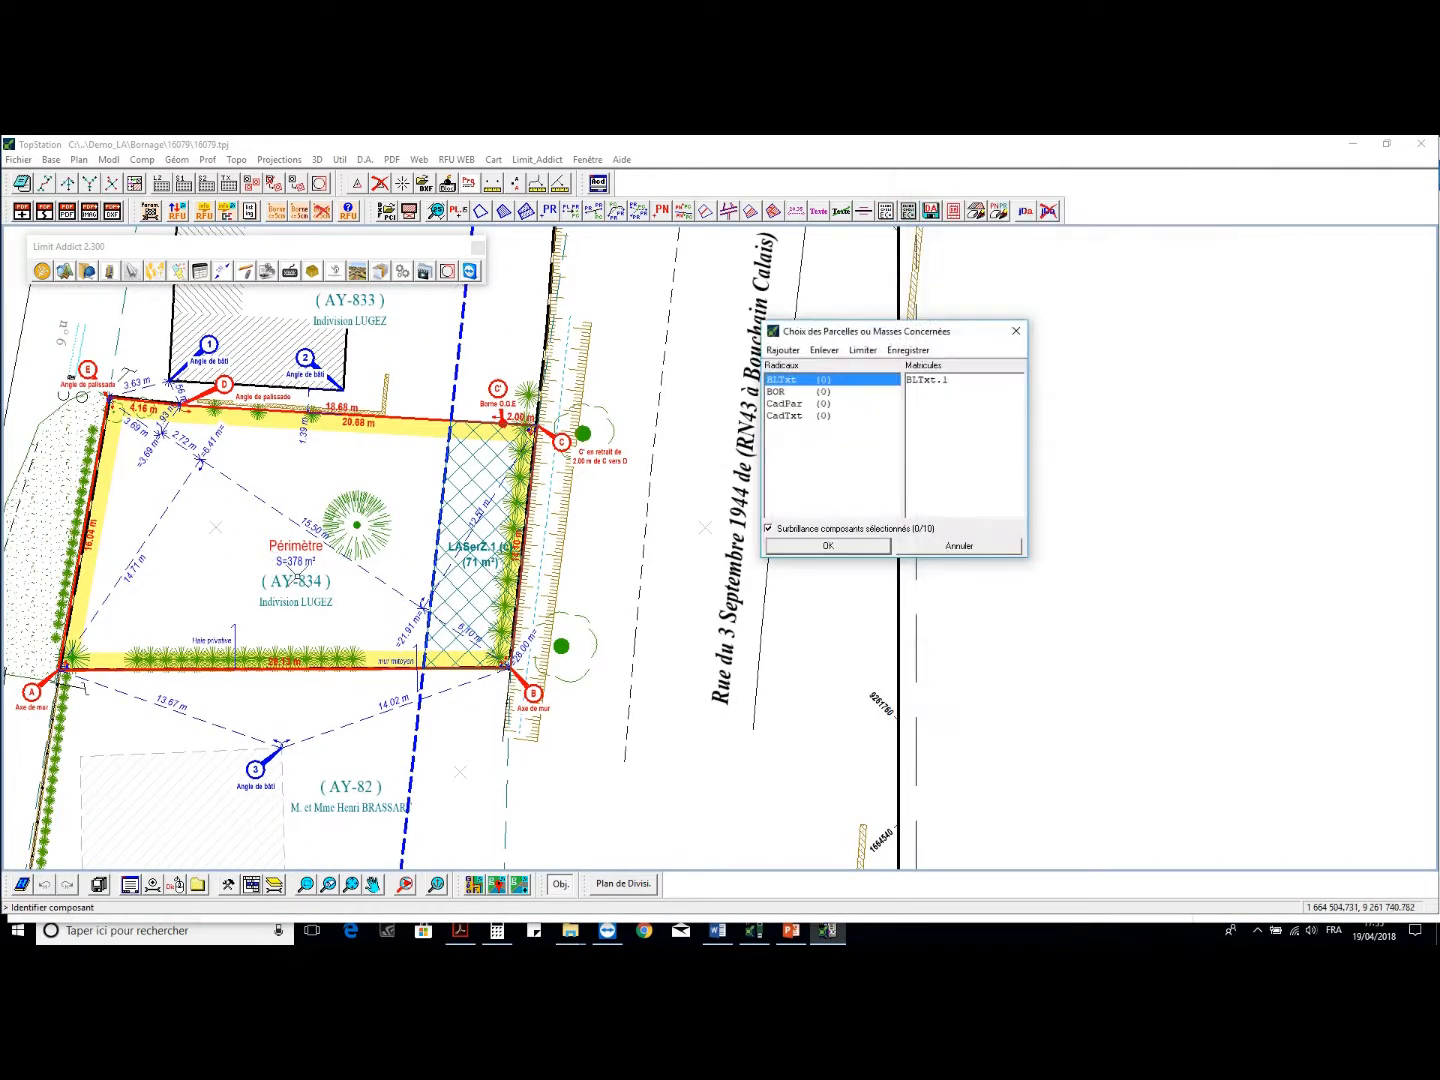
left_click(298, 578)
left_click(792, 546)
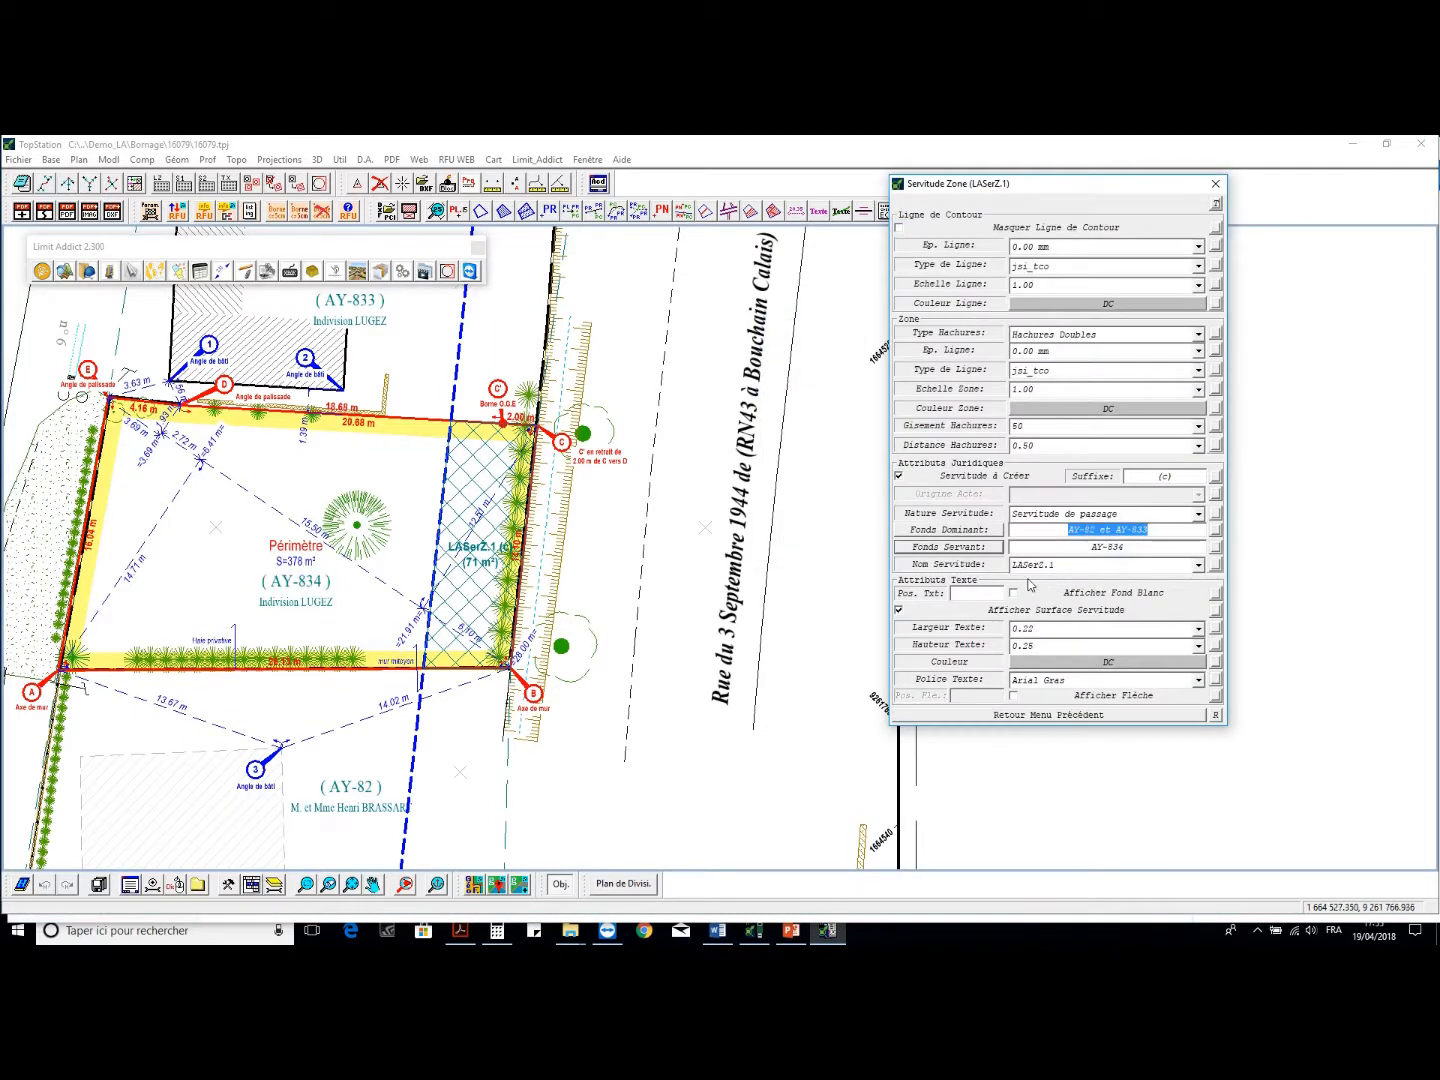
Move the easement label out of the hatched strip to just above the tree, with an arrow pointing to the zone, and save
left_click(966, 594)
left_click(397, 464)
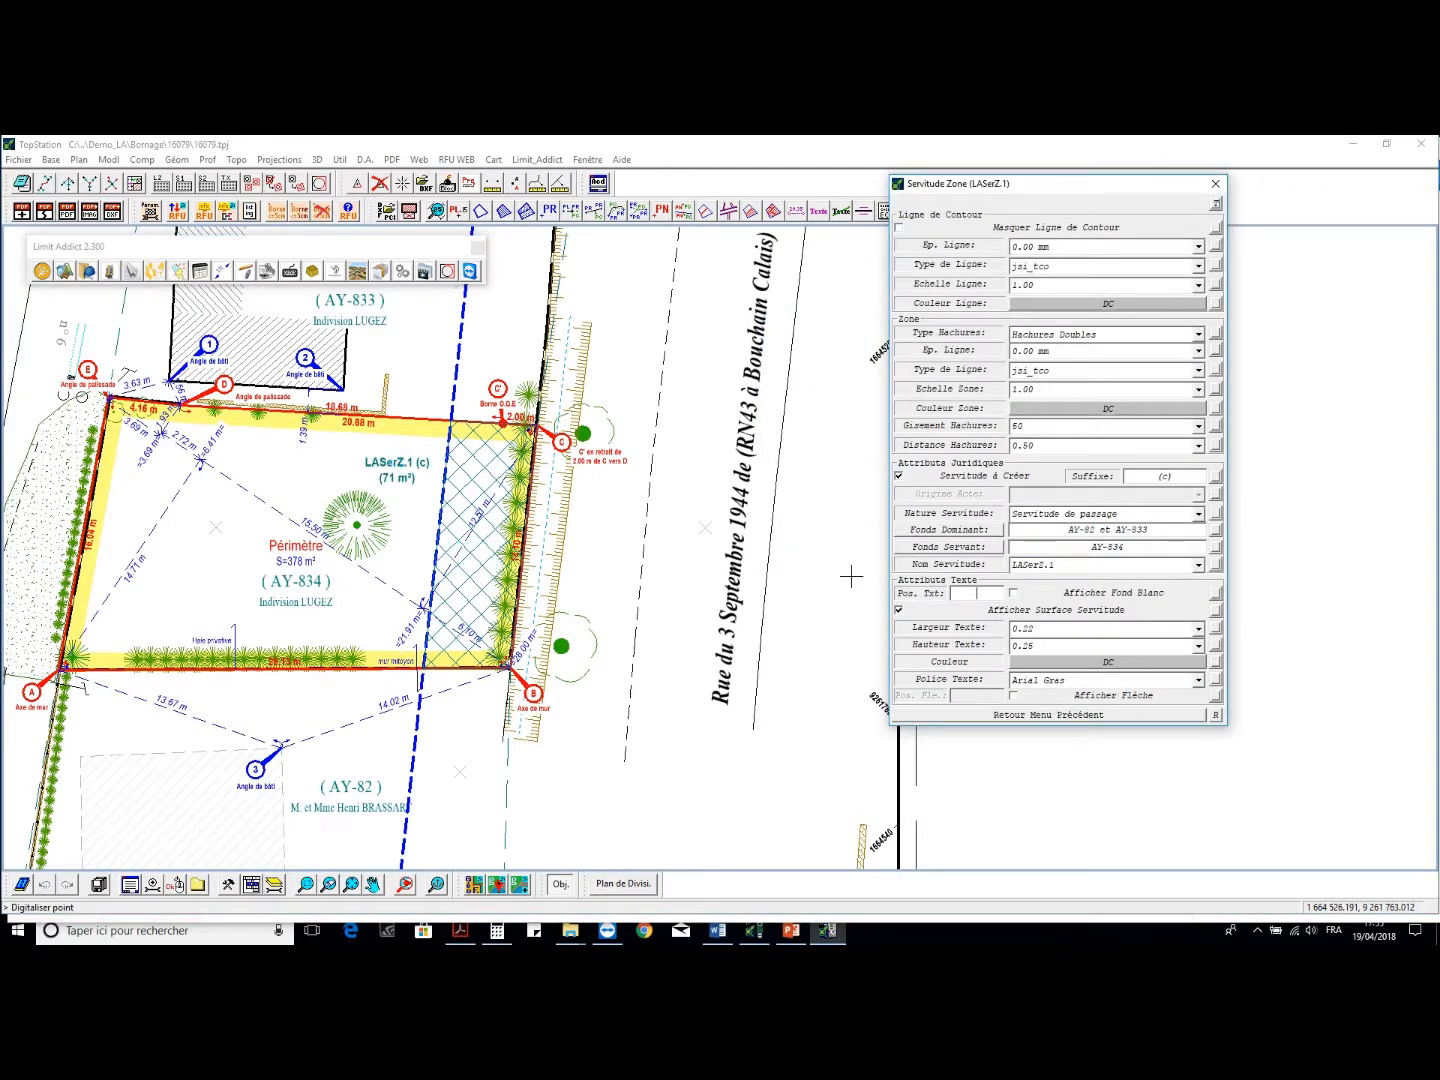
left_click(1017, 686)
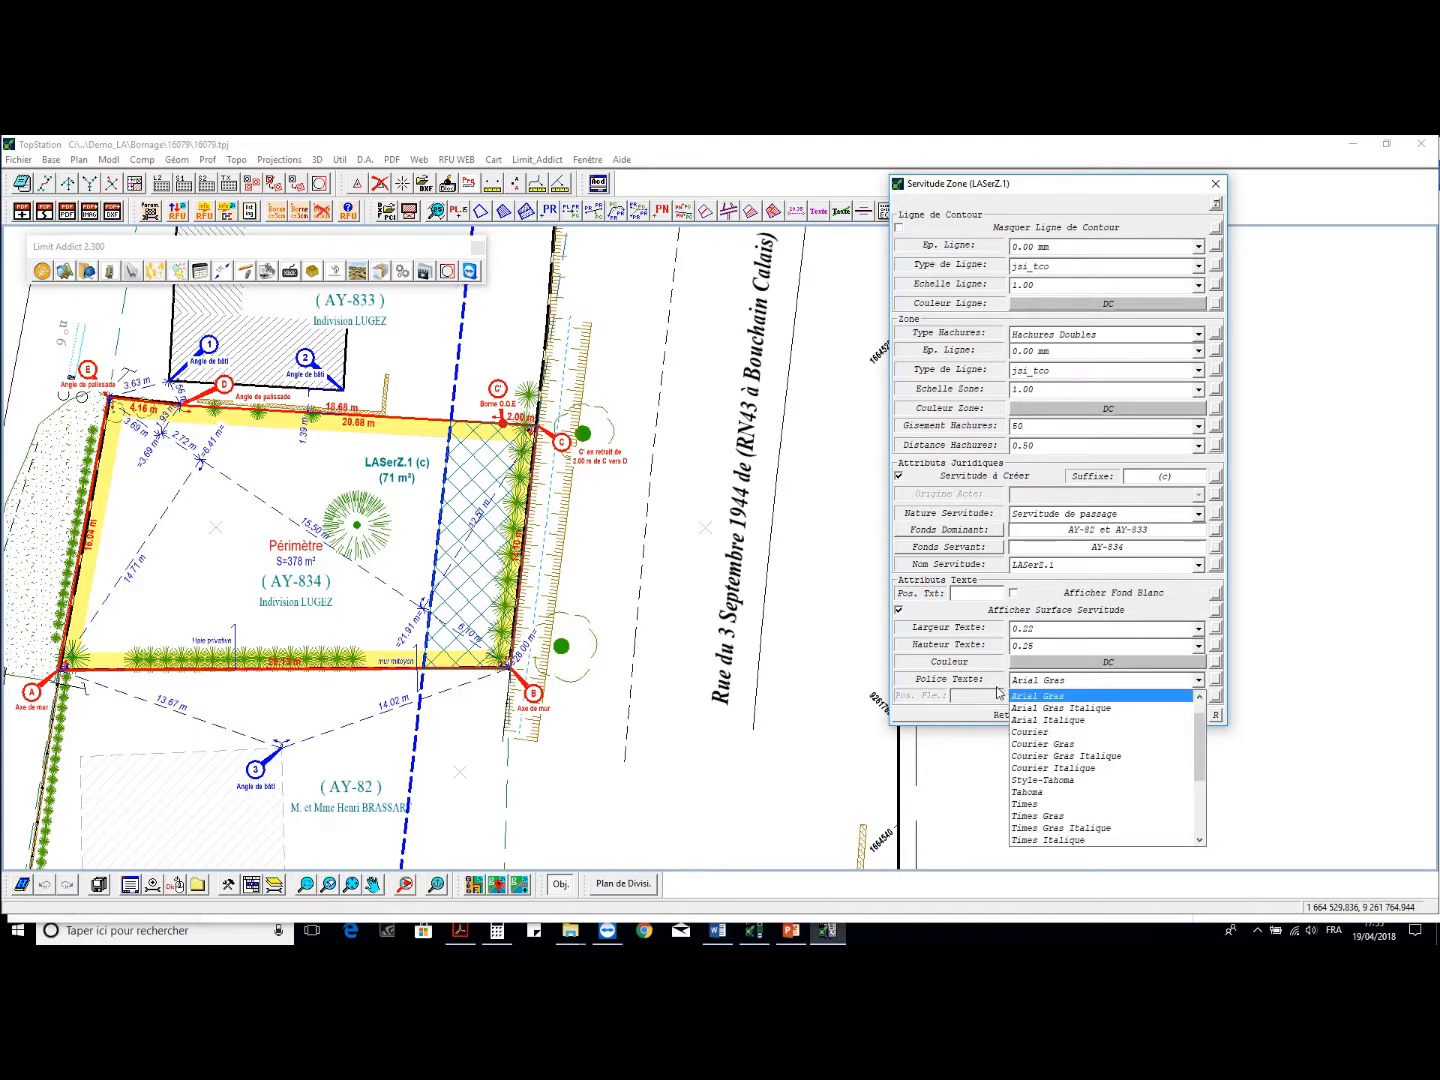
left_click(997, 690)
left_click(1012, 695)
left_click(992, 697)
scroll(490, 455, "up", 2)
middle_click_drag(471, 476, 678, 496)
right_click(619, 449)
left_click(624, 470)
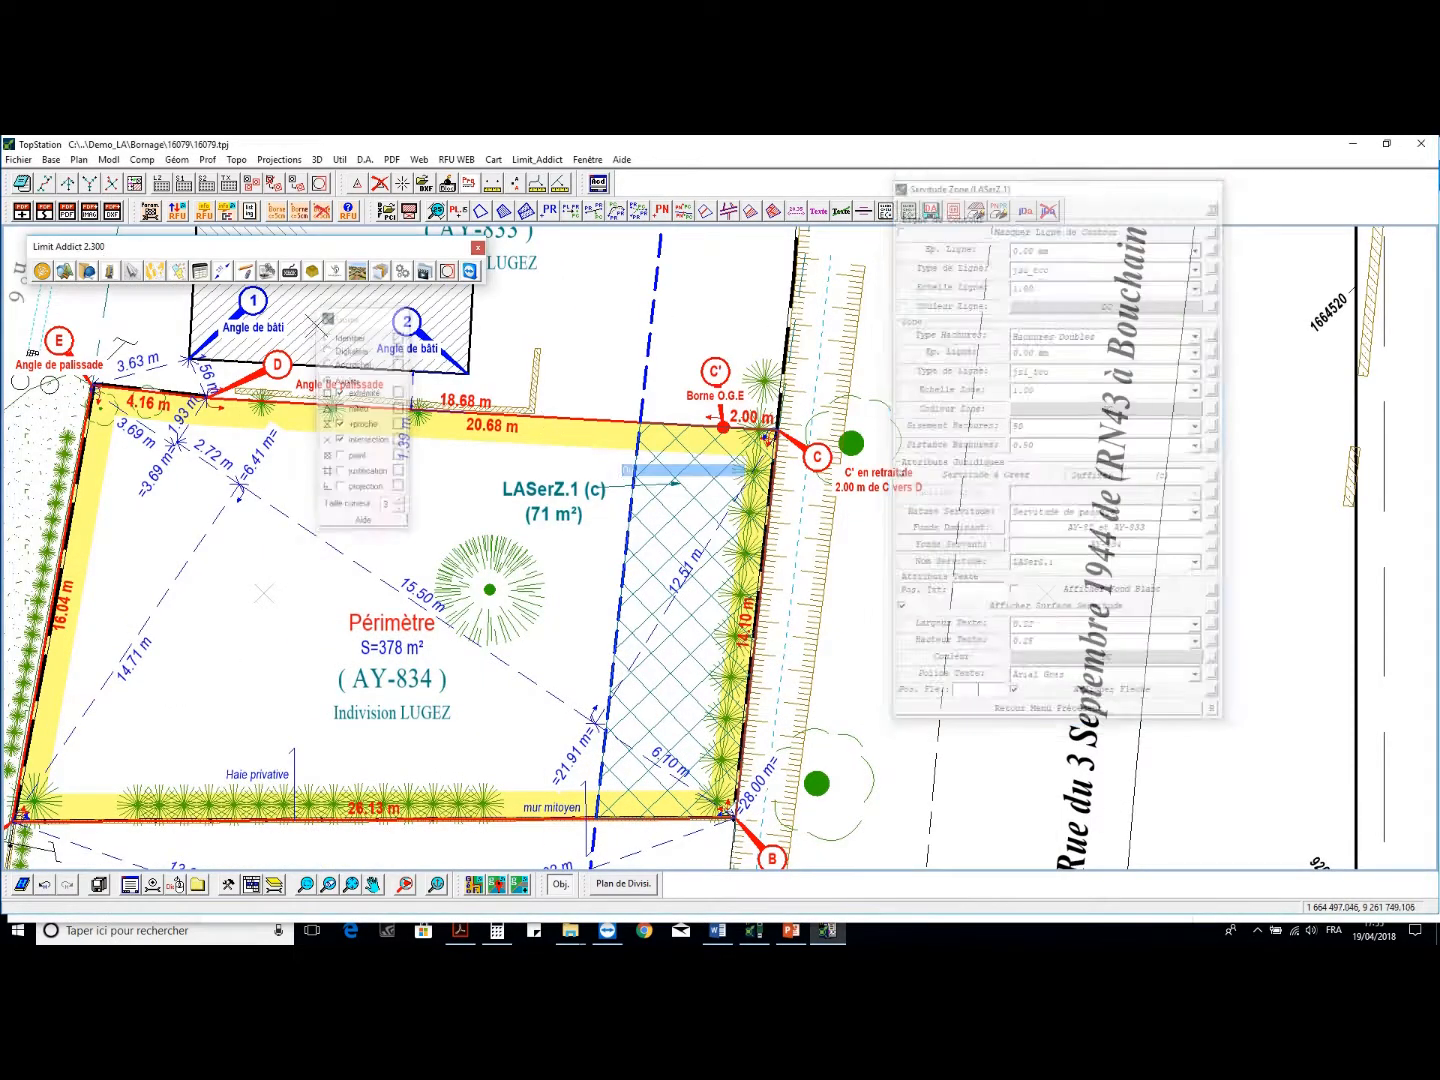
Delete the dashed construction parallel along the easement strip on AY-834
left_click(88, 271)
left_click(1075, 311)
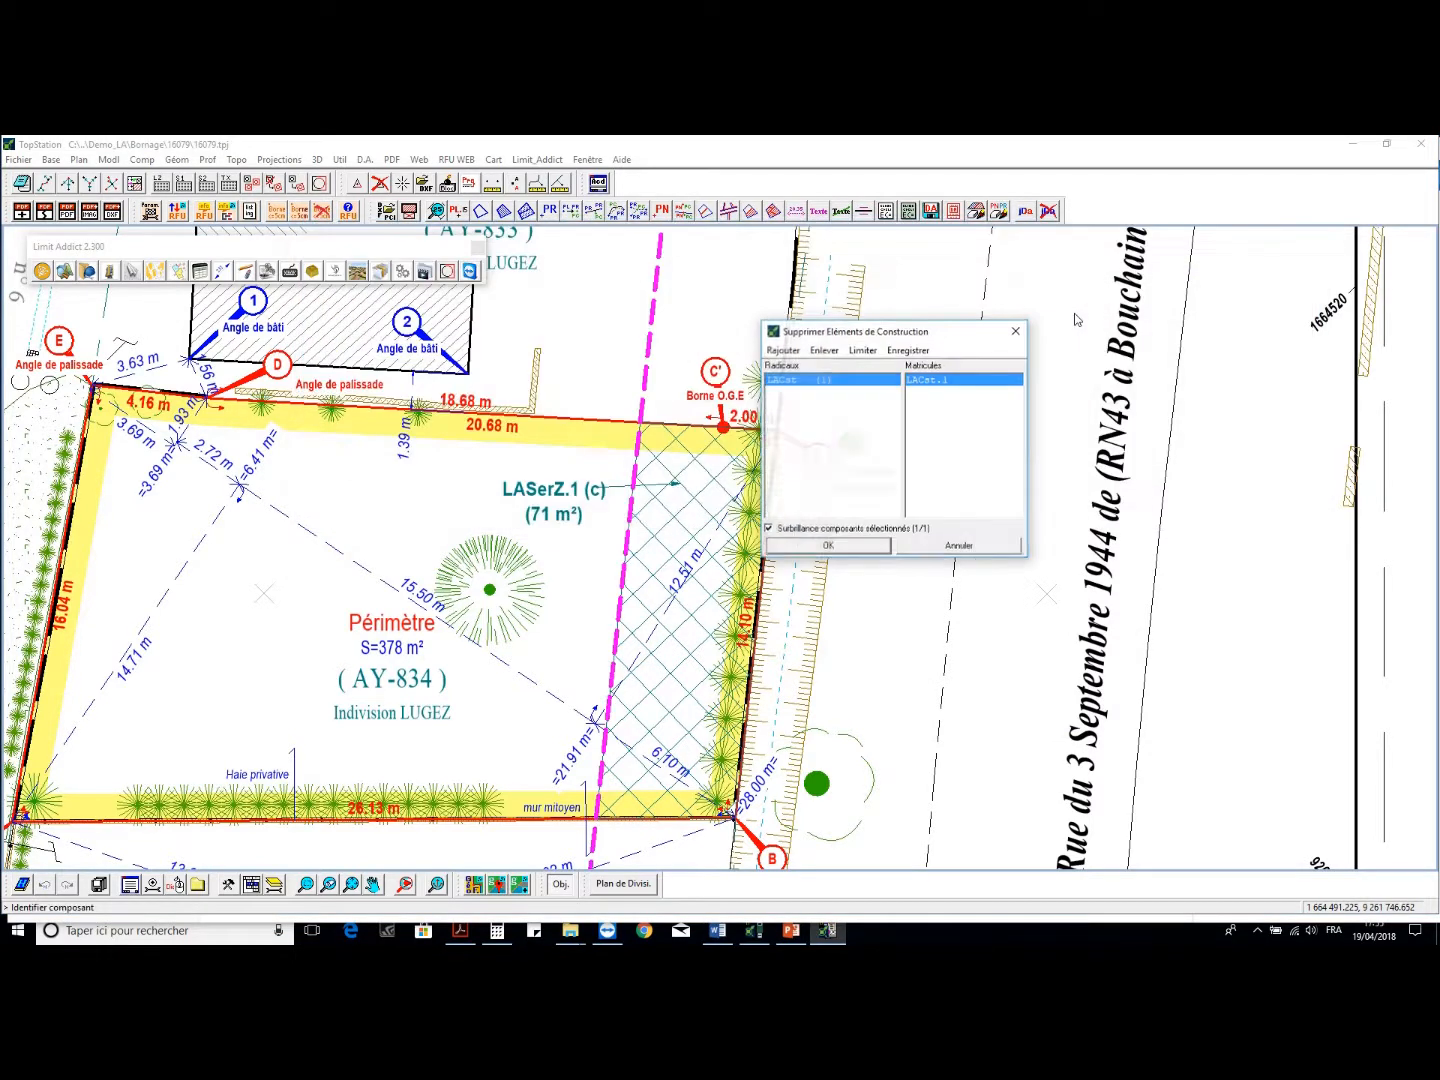
key("Return")
scroll(543, 650, "down", 2)
key("Escape")
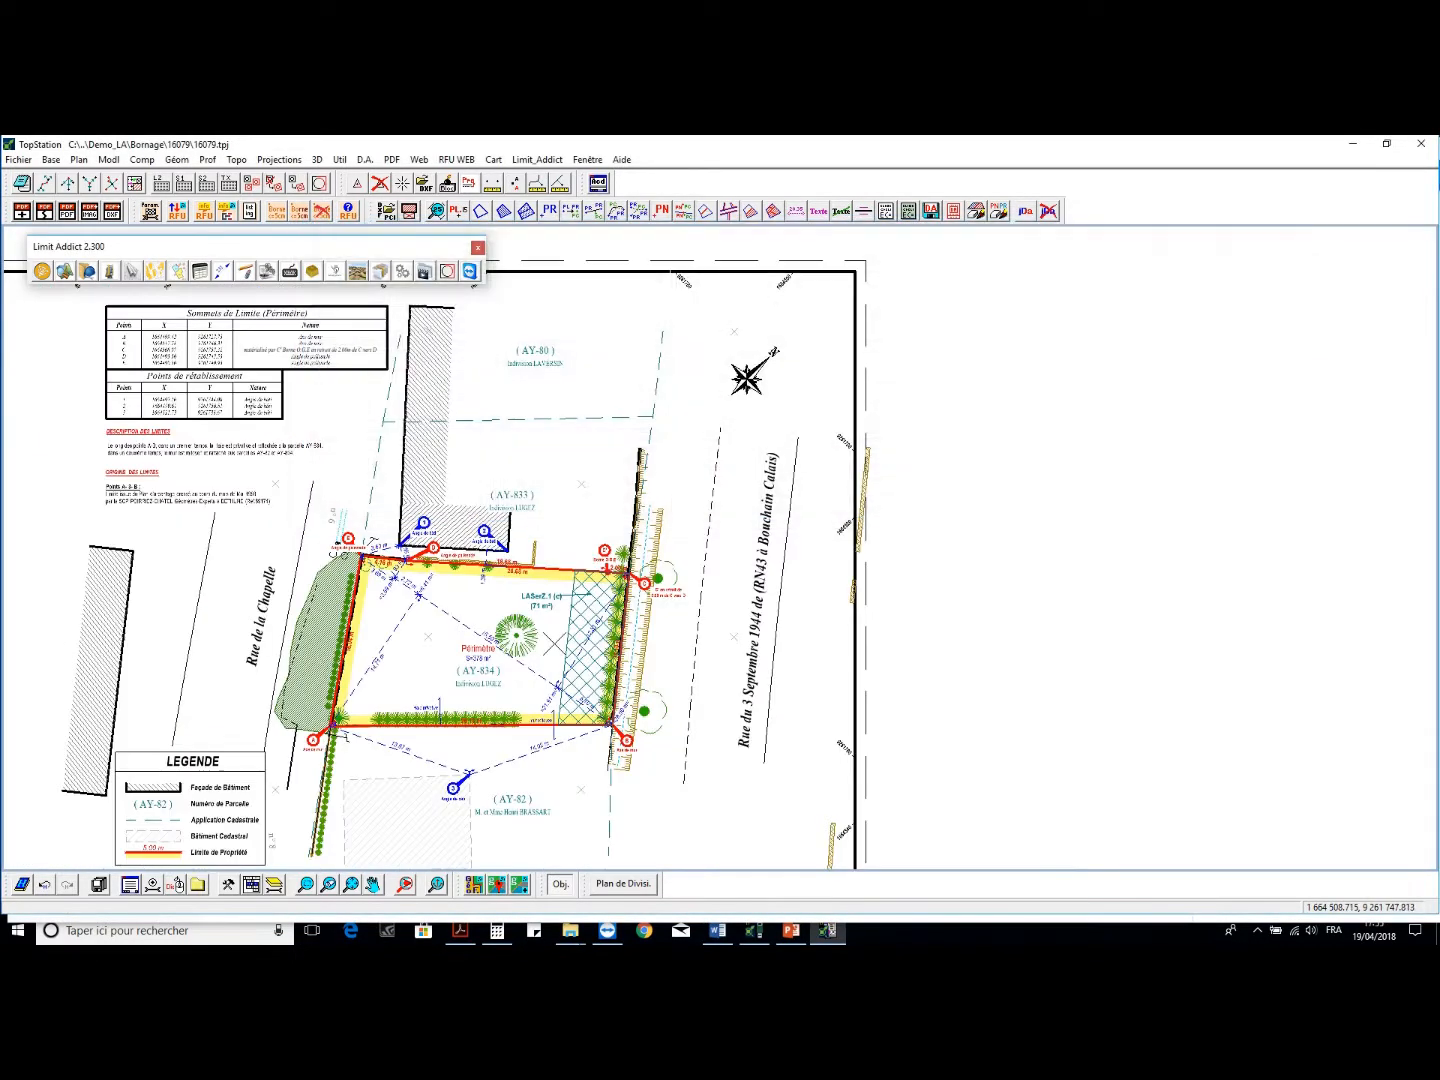
Create an easement table for LASerZ.1 and place it in the plan's lower right corner, beside AY-82
left_click(332, 272)
left_click(720, 326)
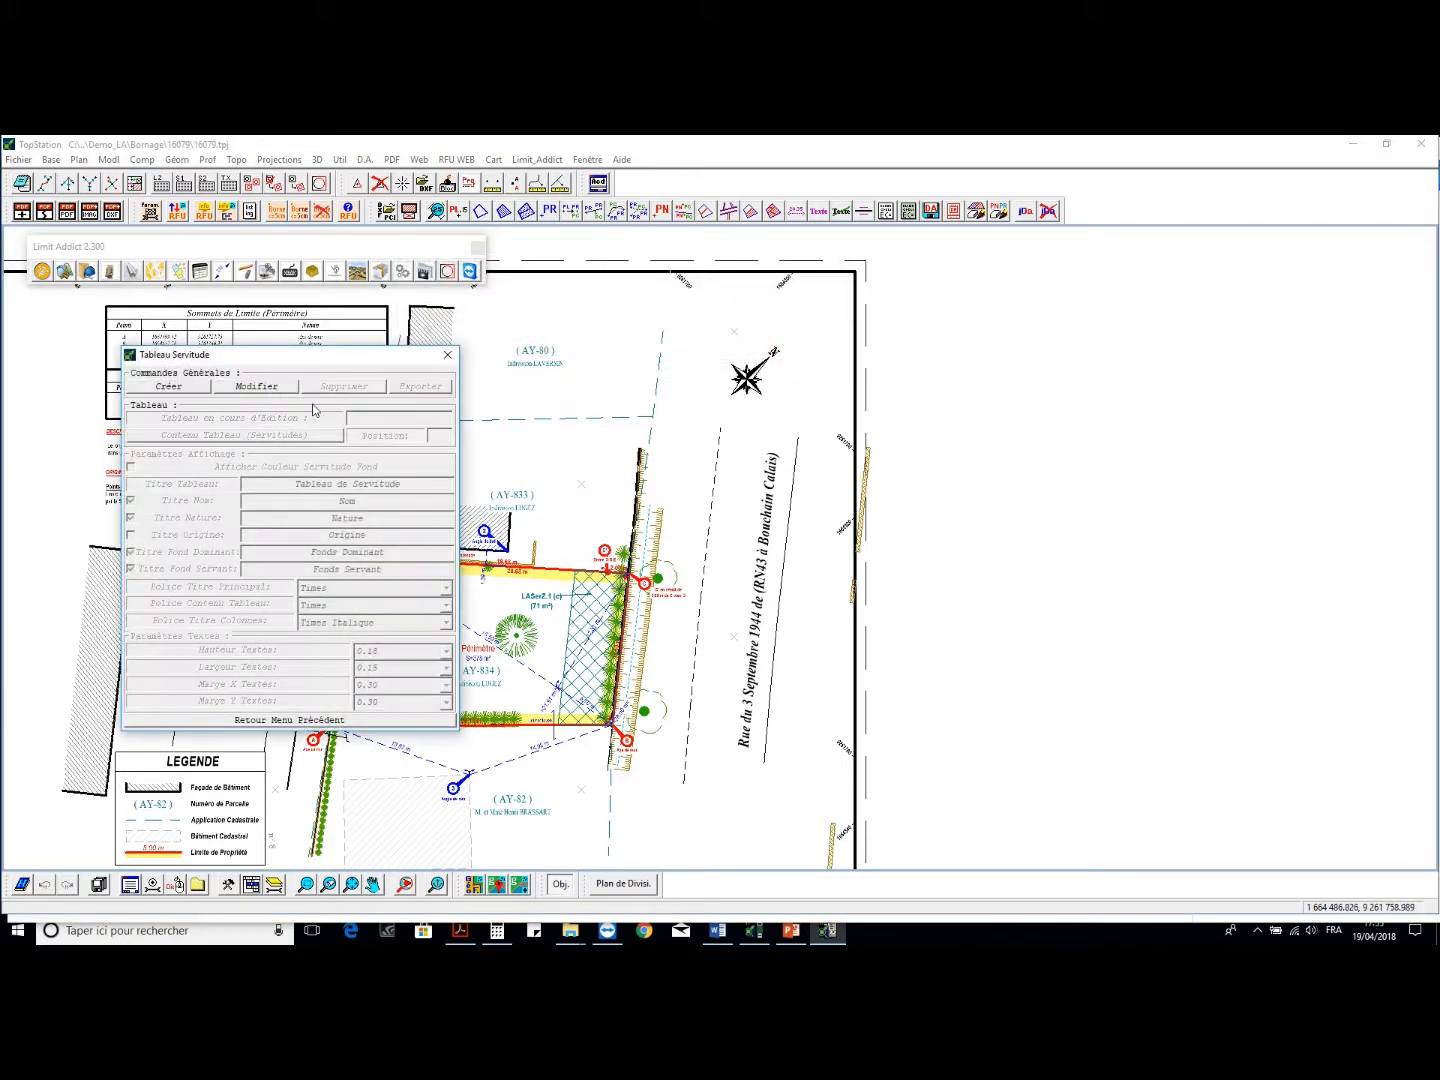
left_click(169, 387)
left_click(827, 353)
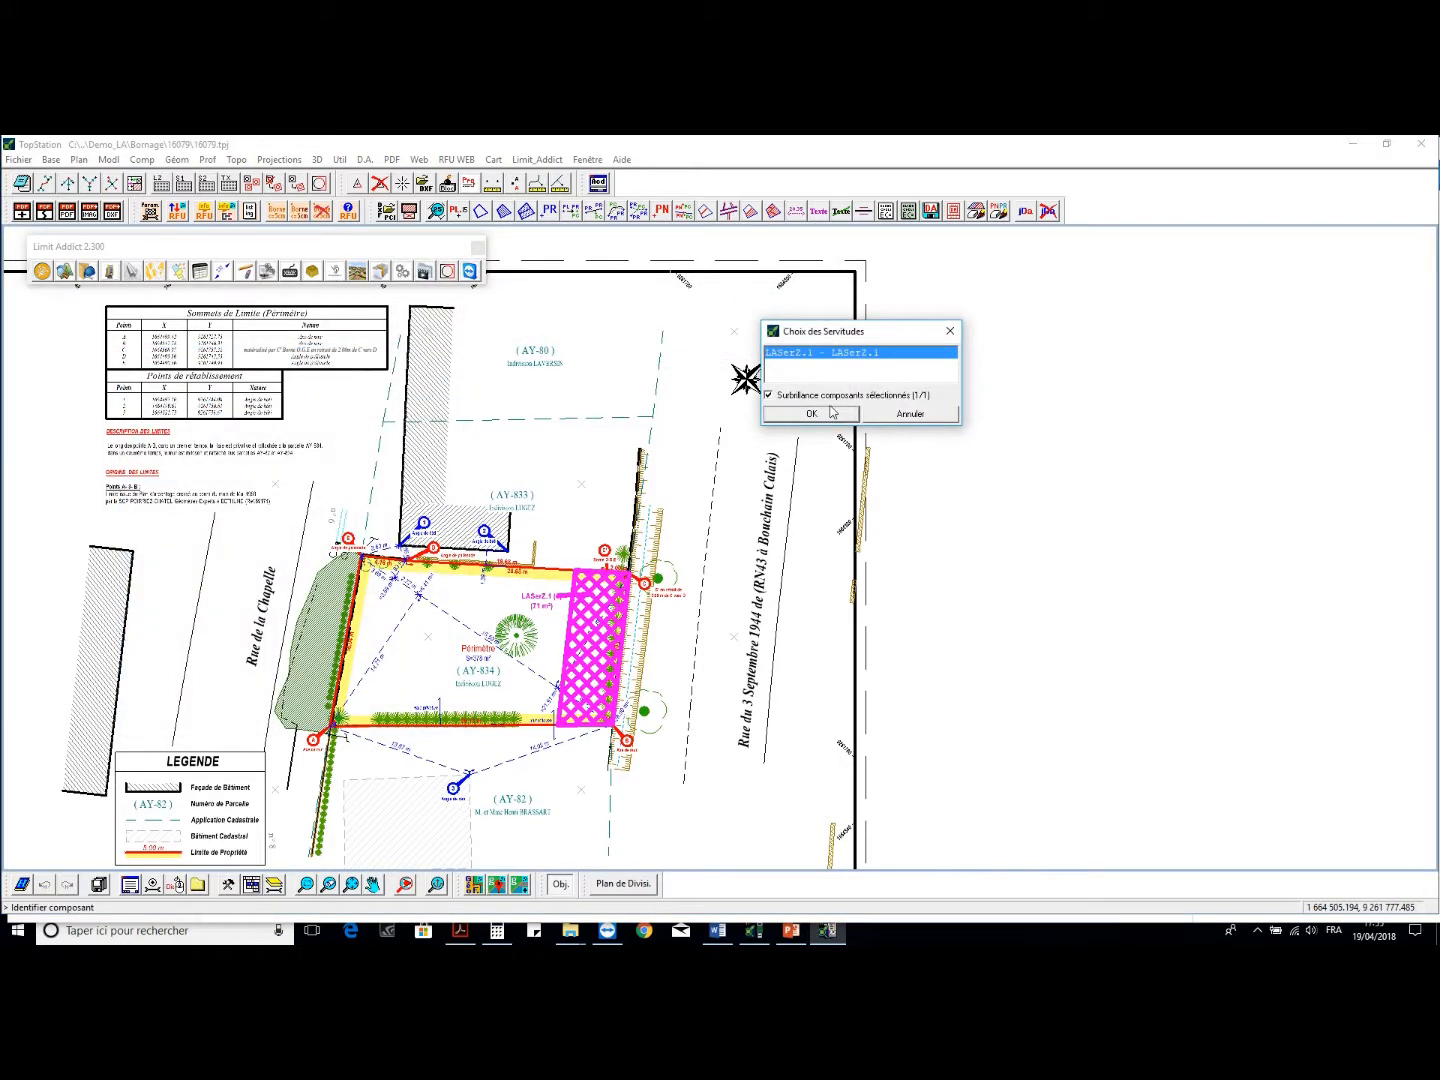
left_click(811, 413)
middle_click_drag(820, 465, 860, 442)
left_click(802, 661)
scroll(860, 672, "up", 3)
left_click(841, 694)
left_click(802, 694)
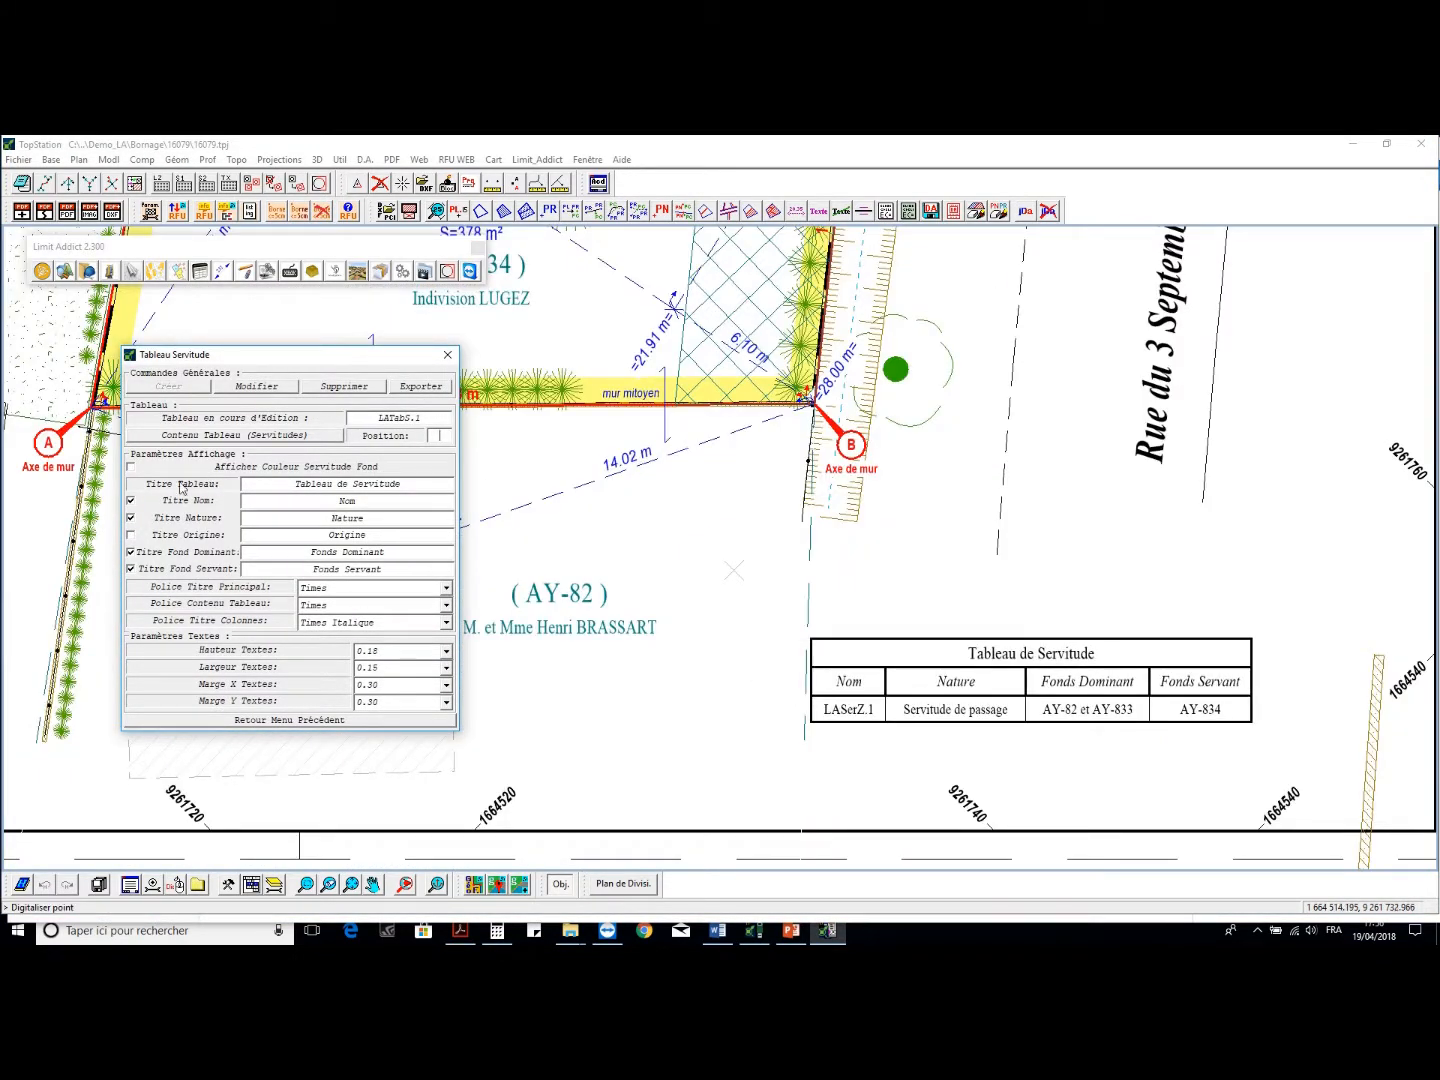
Try the Origine column in the easement table, remove it again, and leave the table settings
left_click(180, 537)
left_click(180, 537)
scroll(925, 601, "down", 3)
right_click(924, 602)
left_click(926, 621)
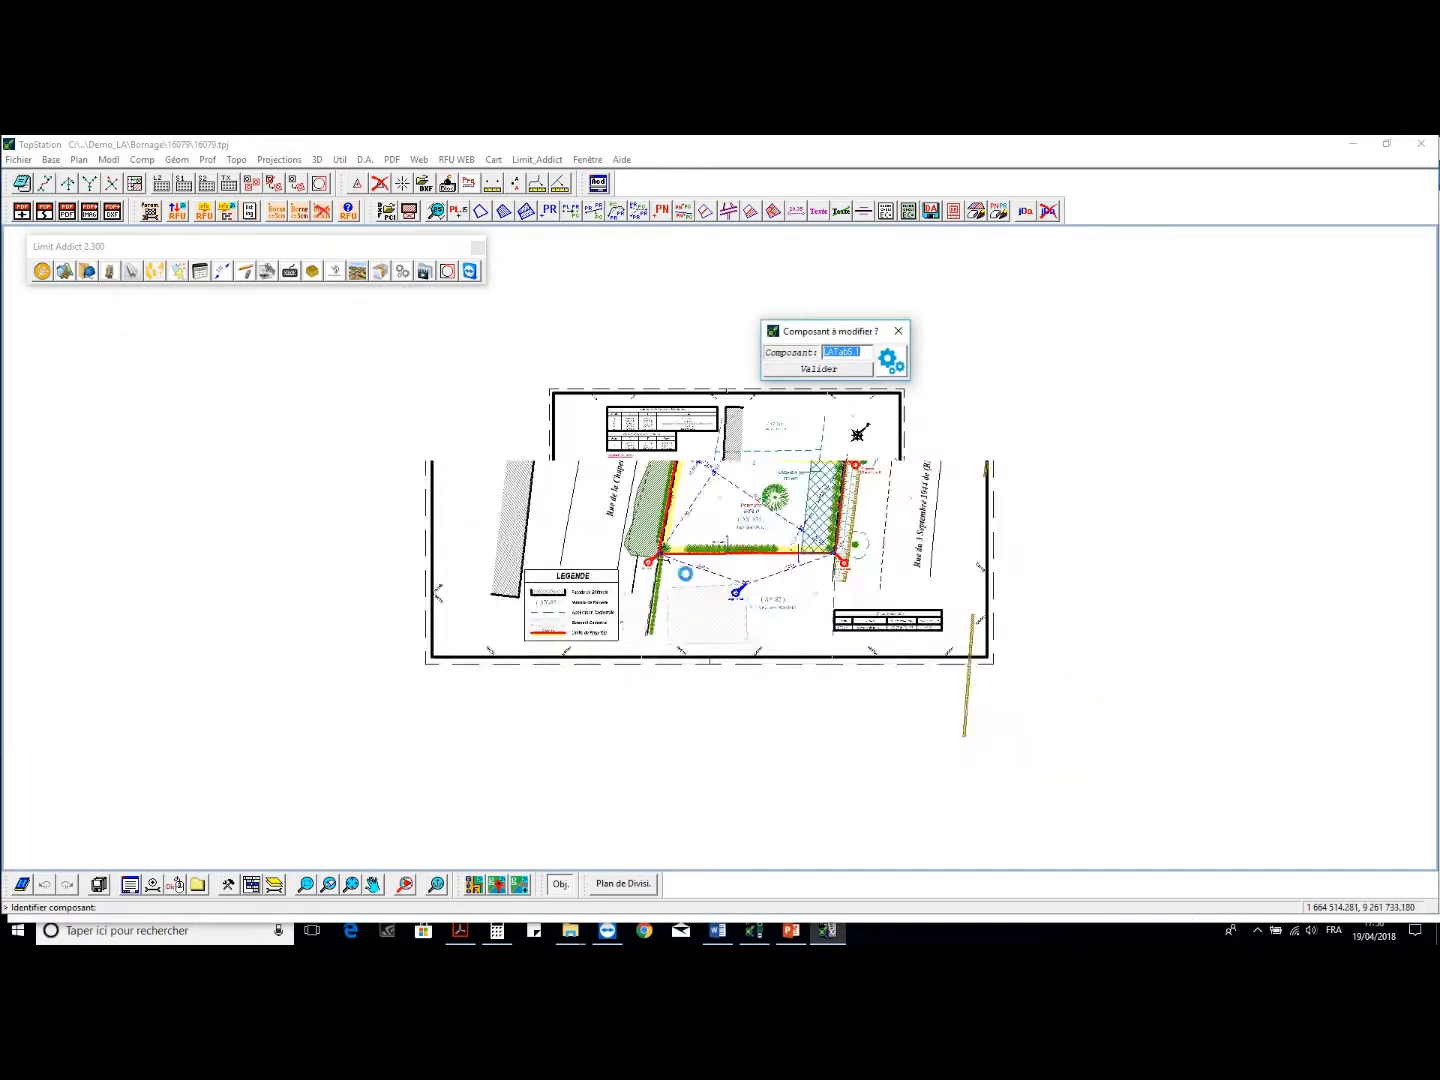
Add a title block to the Plan de Bornage by loading the EXT title block prototype
left_click(446, 278)
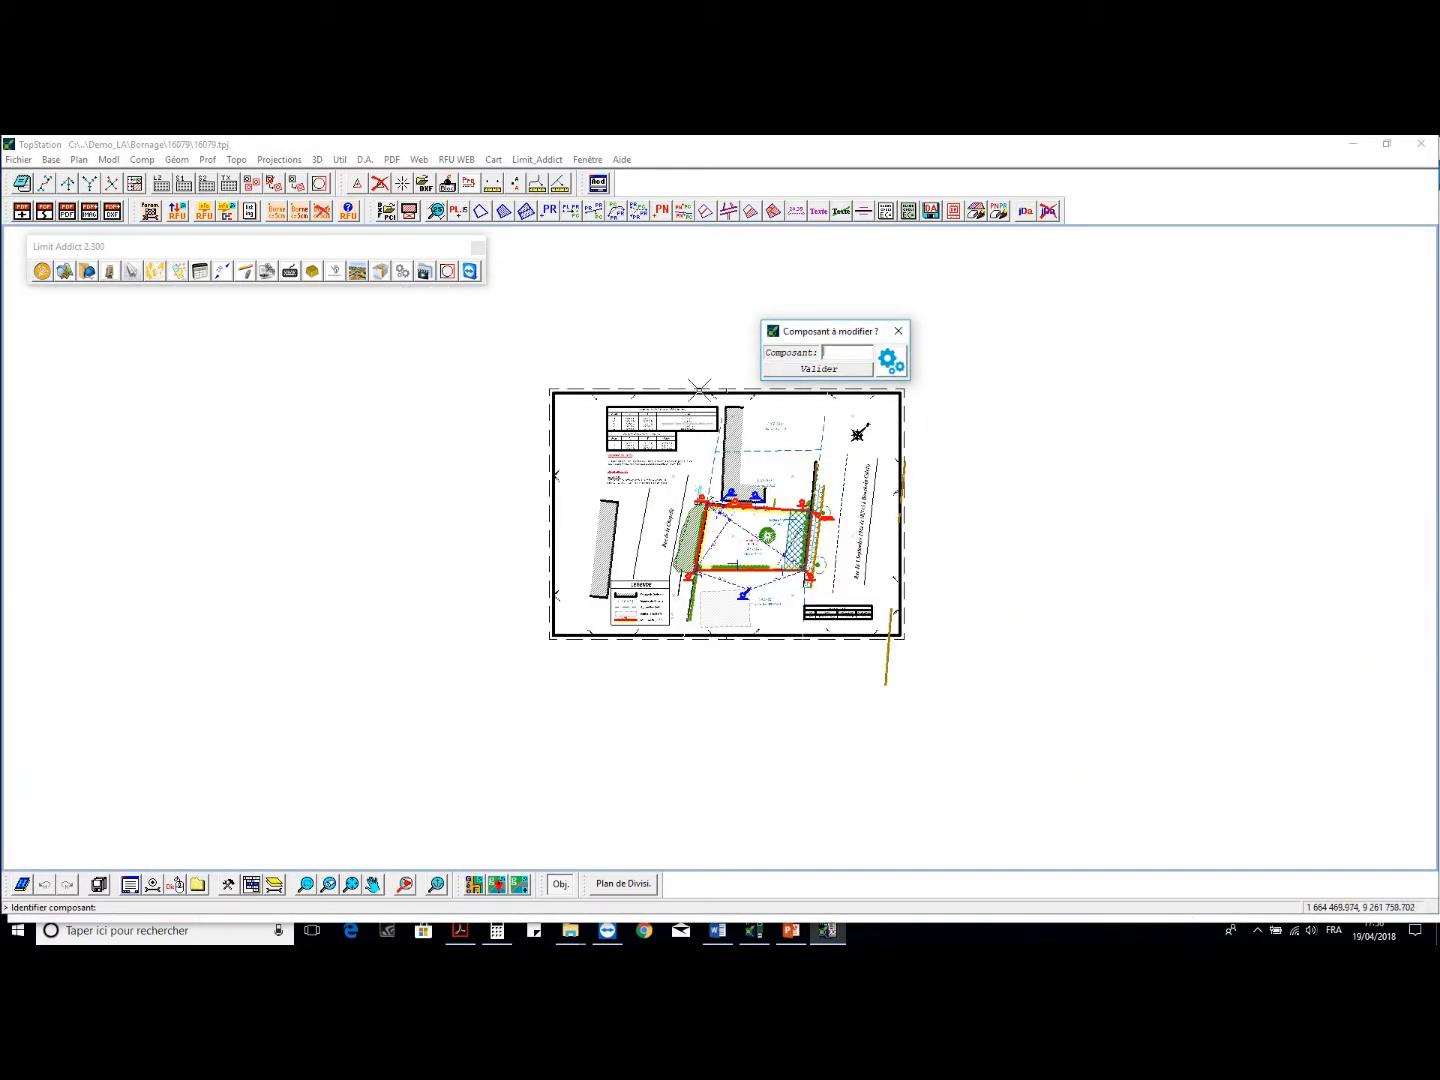
left_click(684, 386)
left_click(1085, 432)
left_click(1124, 318)
left_click(1165, 366)
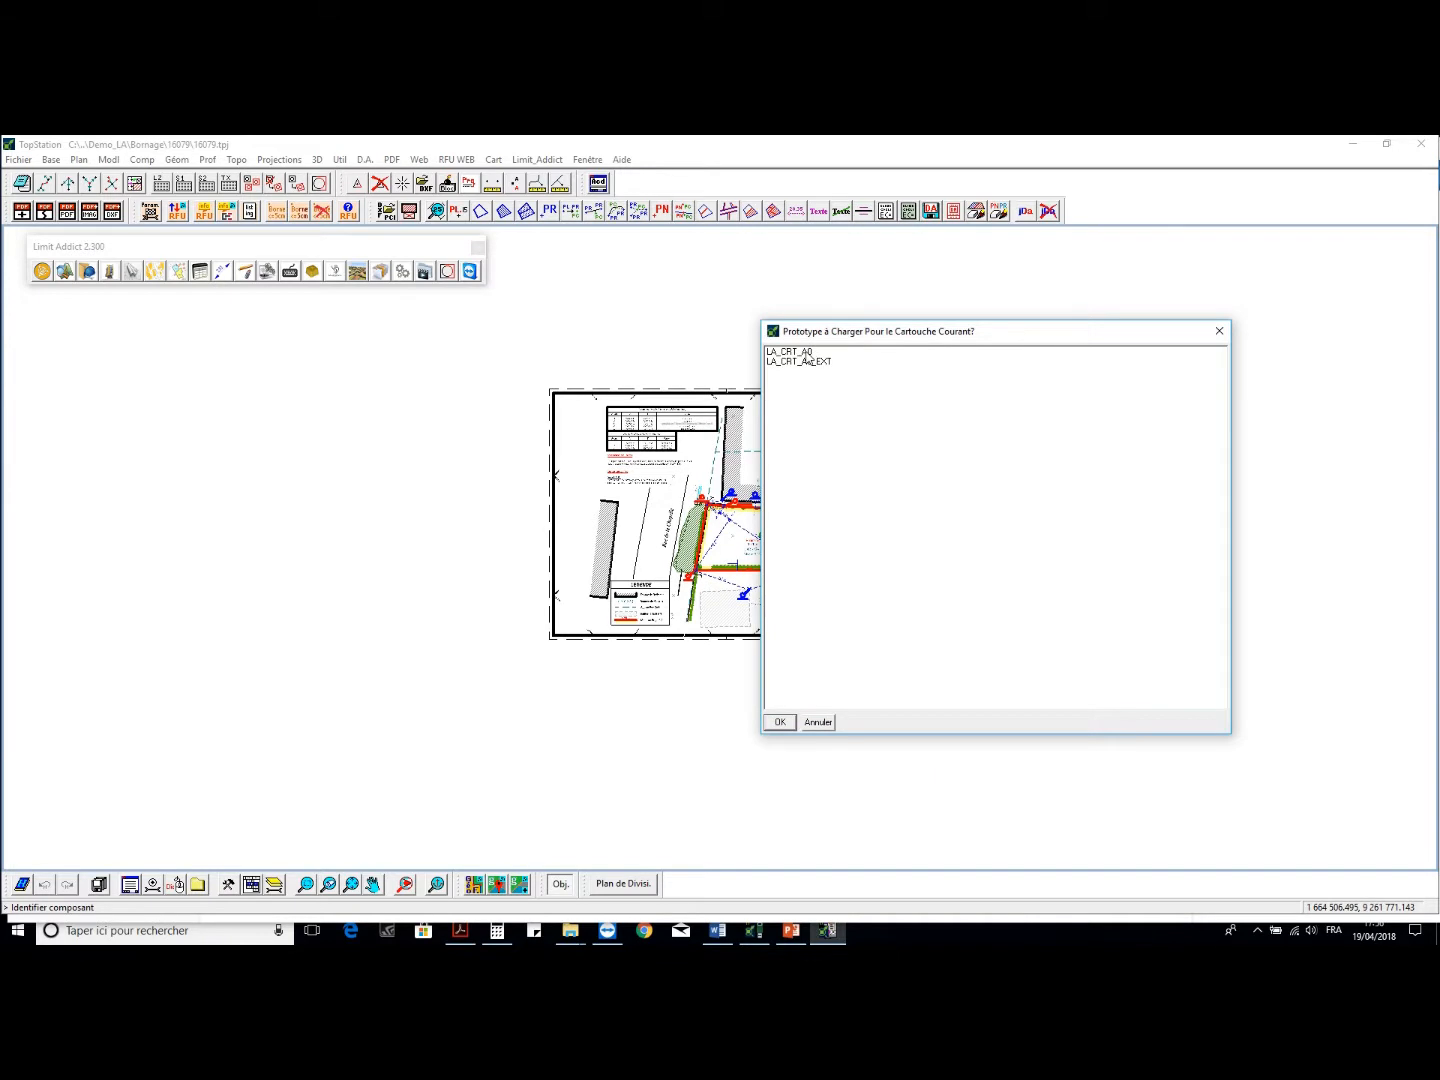
left_click(810, 362)
left_click(779, 721)
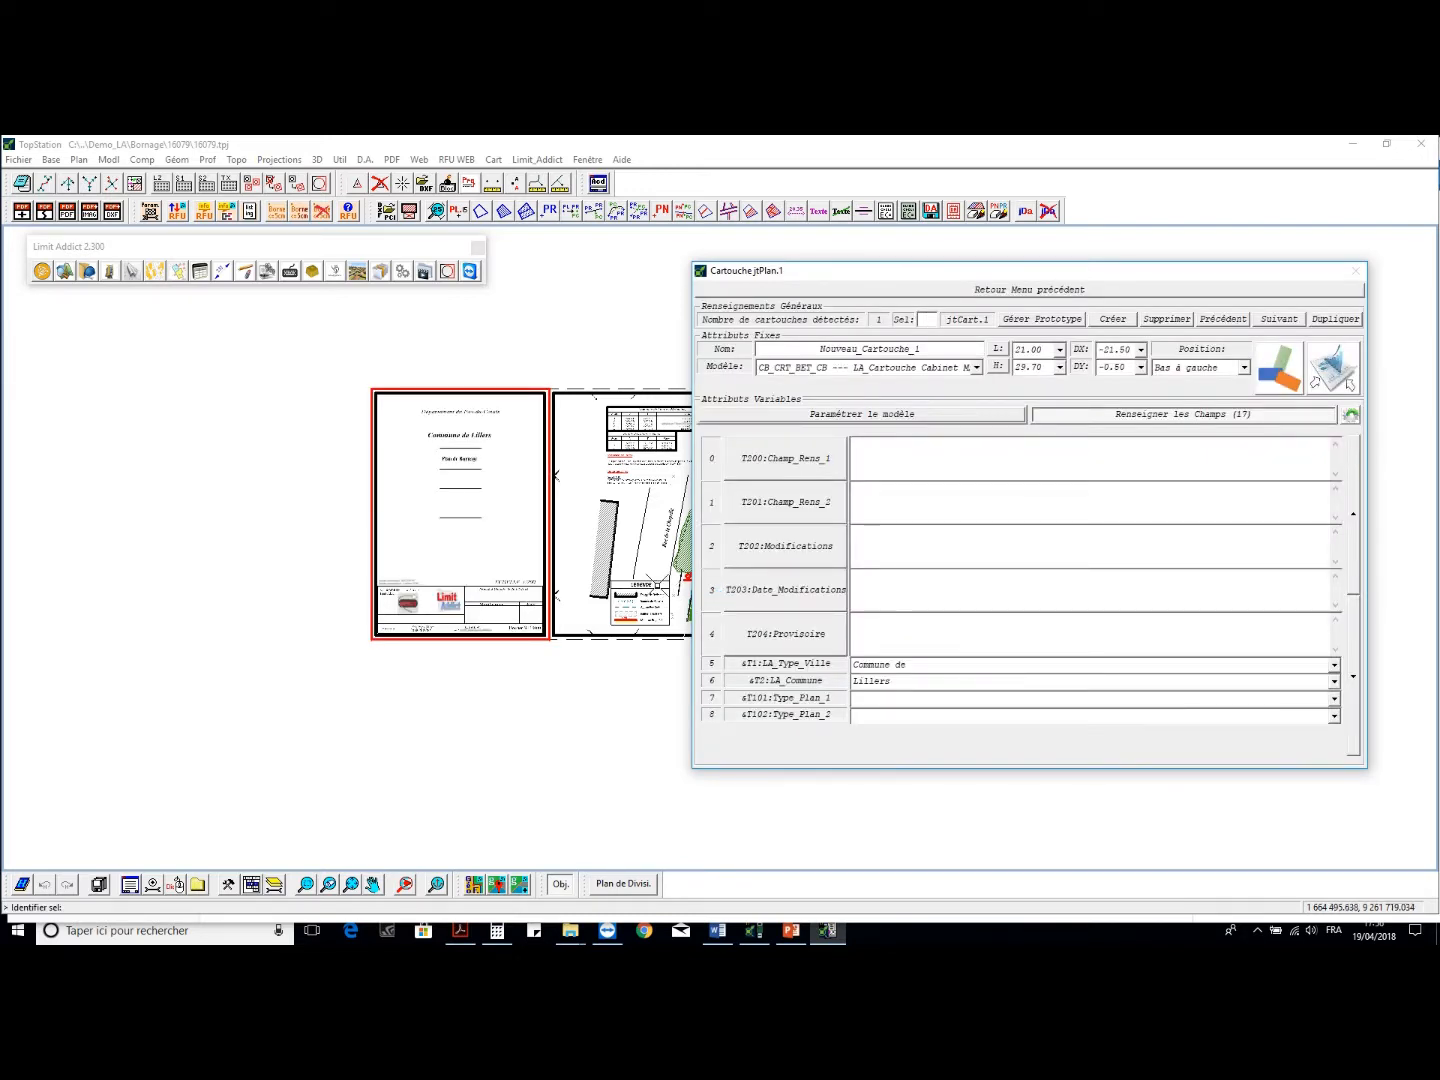
Enter "Propriété de" with the owners' names in the title block's Champ_Rens_1 field and return to the plan settings
scroll(589, 470, "up", 2)
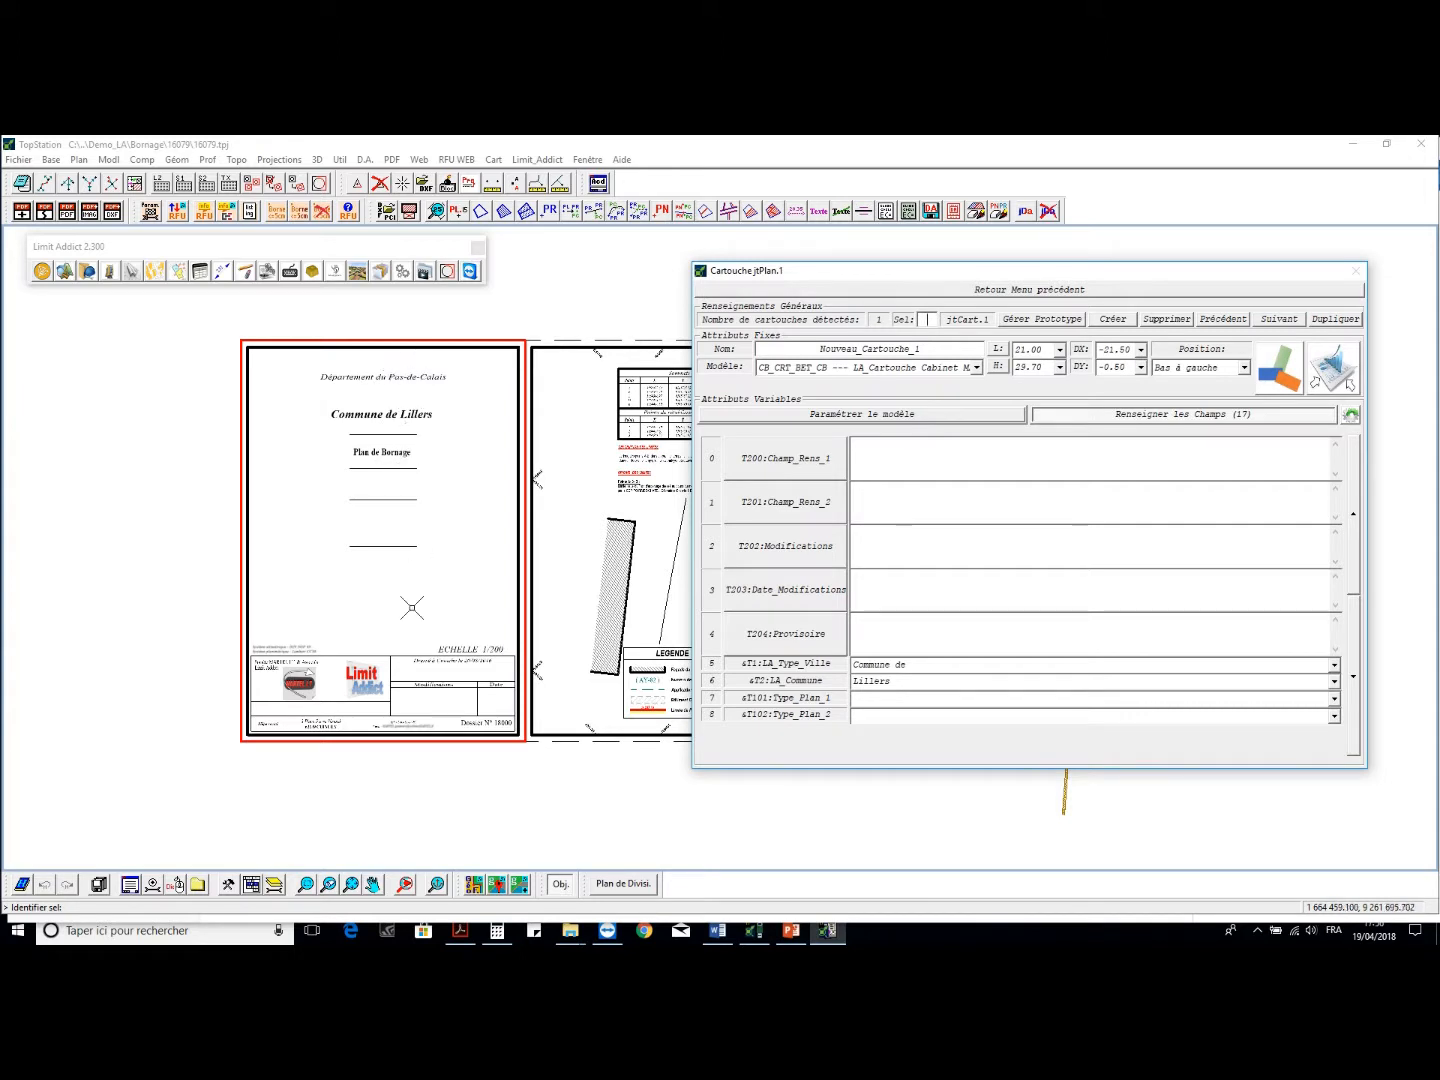
scroll(410, 608, "up", 2)
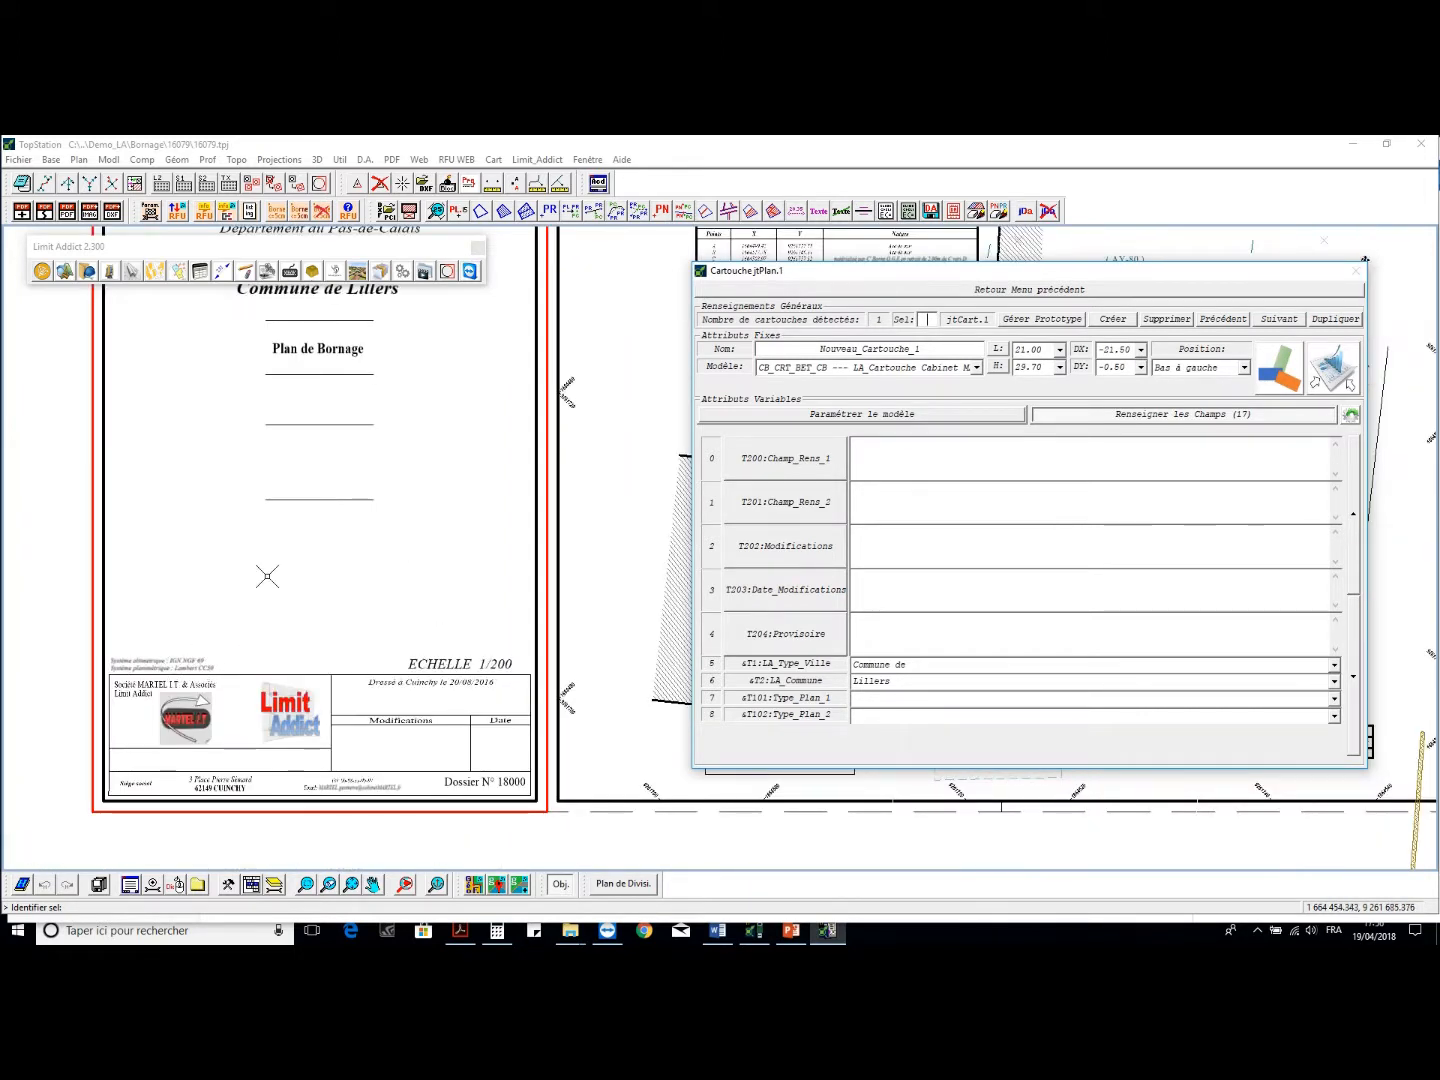
middle_click_drag(311, 450, 366, 521)
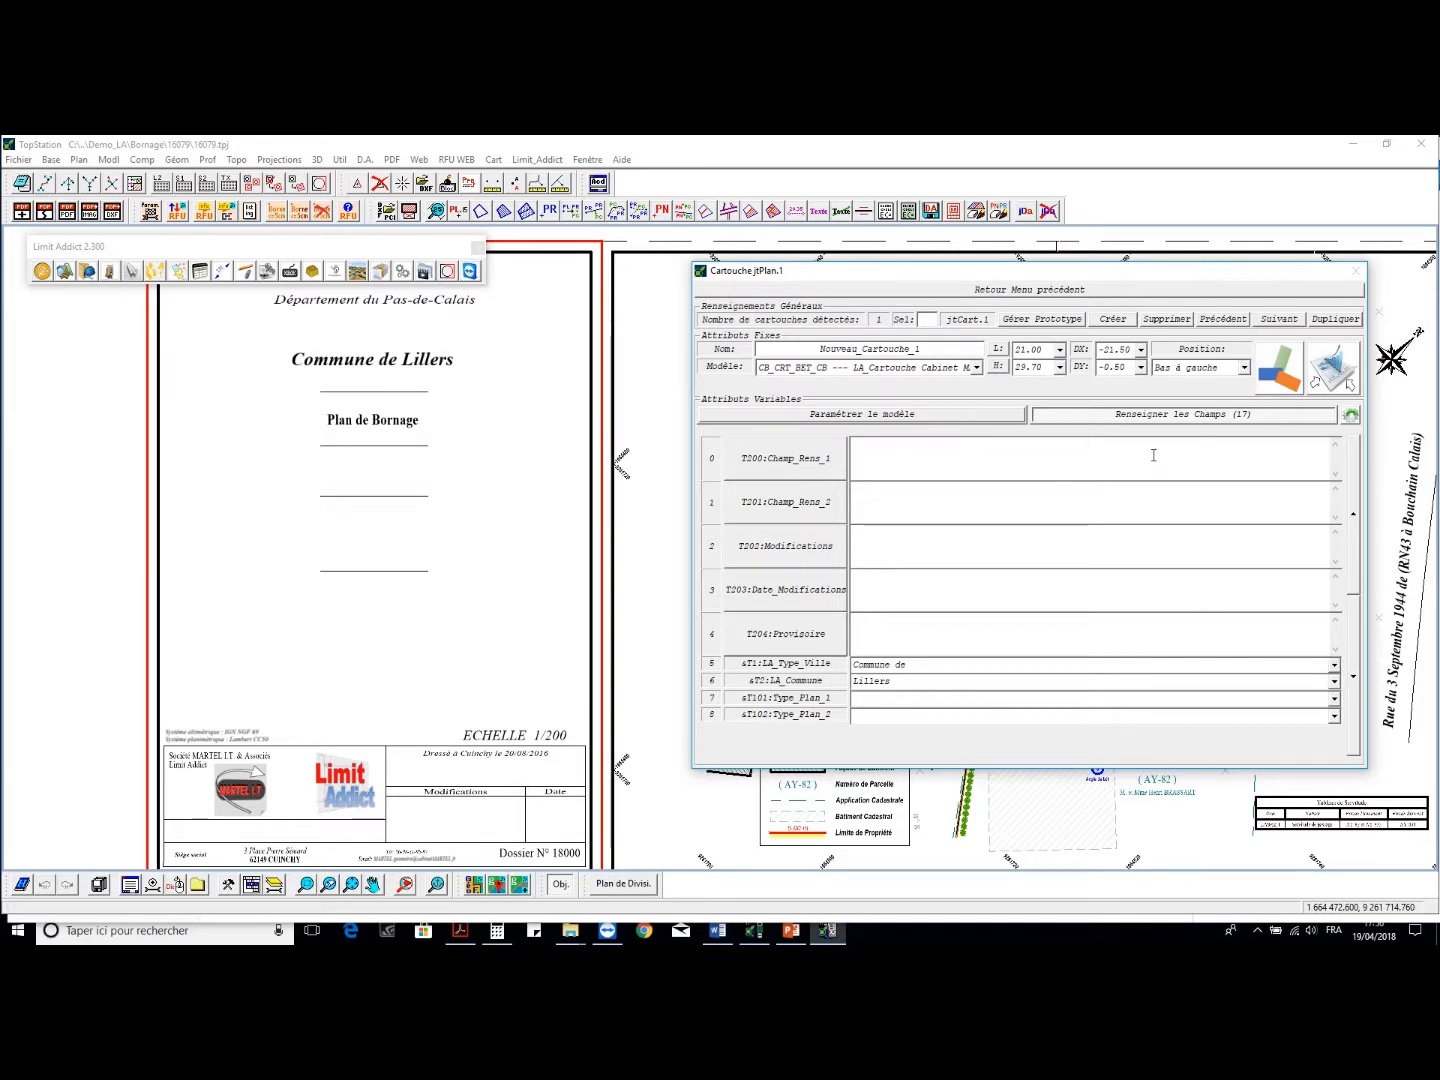
type("priété de M. et Mme MARTEL")
key("Return")
left_click(896, 290)
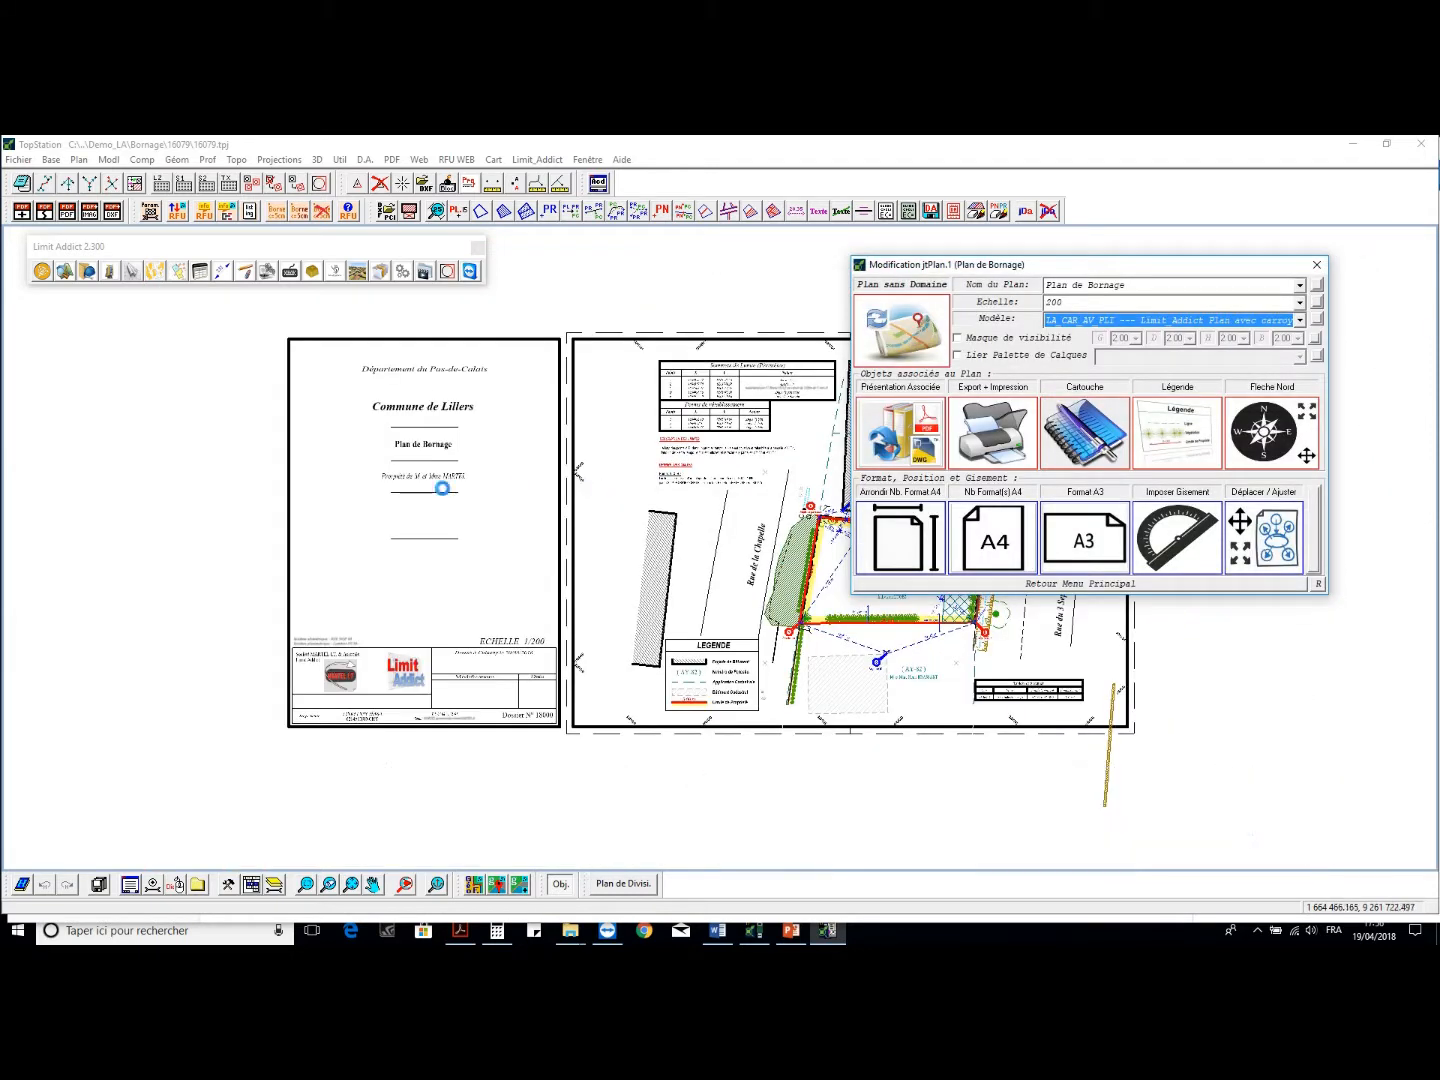
Define the Plan de Bornage's domain from all the proposed components and close the plan settings
left_click(448, 275)
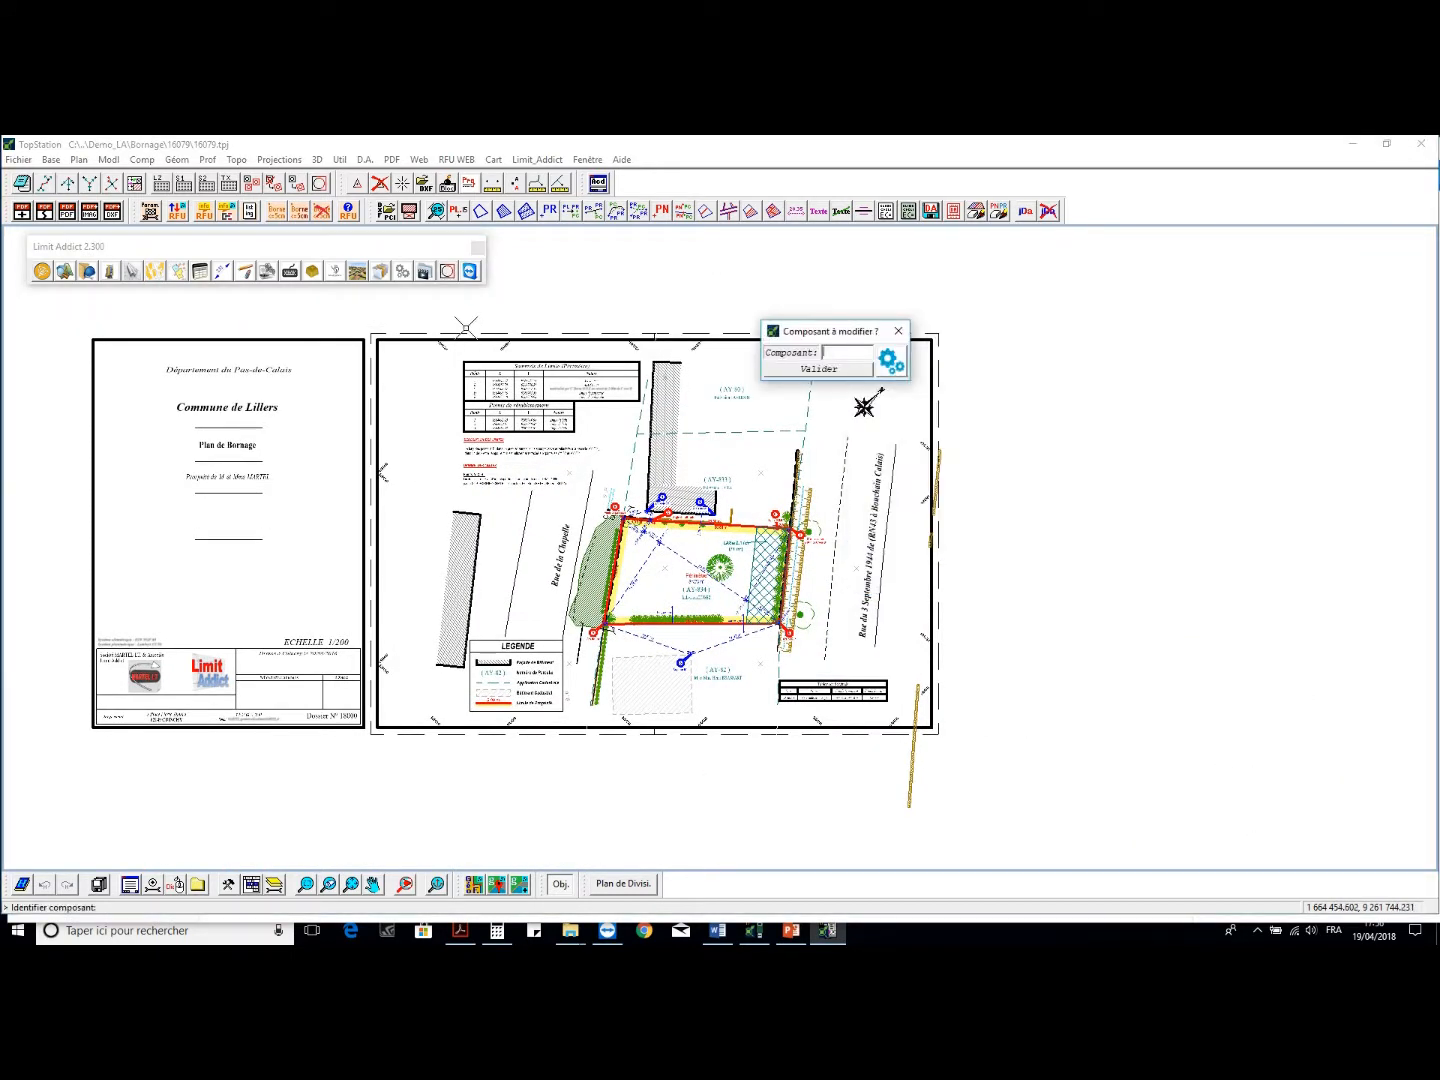
left_click(452, 331)
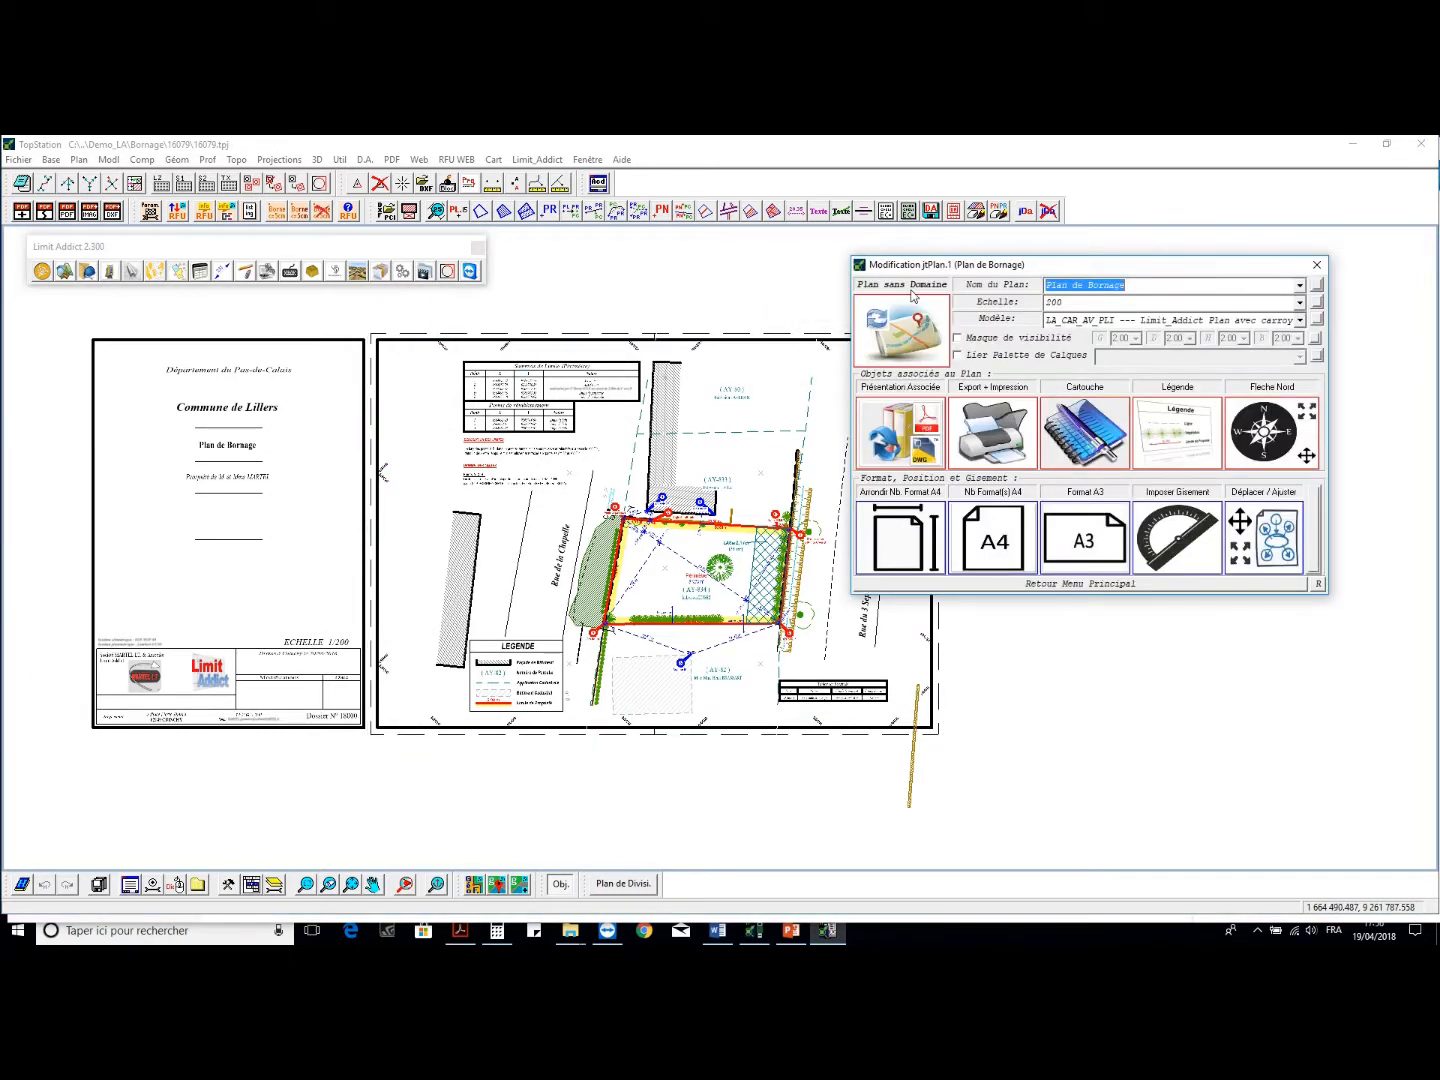
left_click(900, 322)
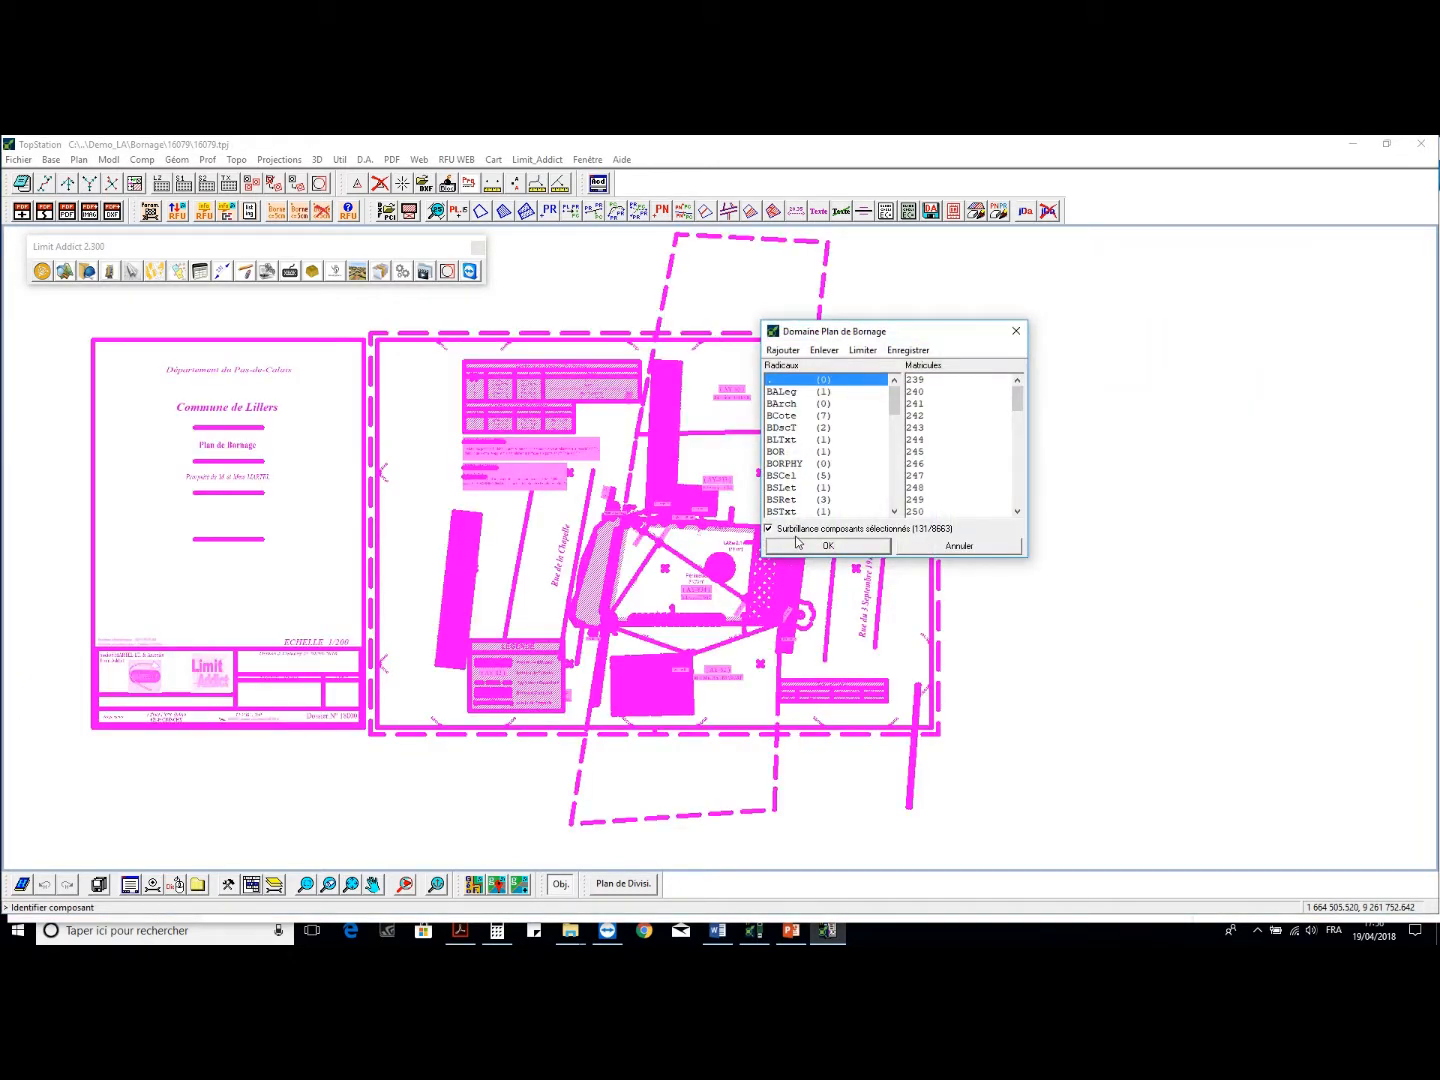
scroll(700, 553, "up", 2)
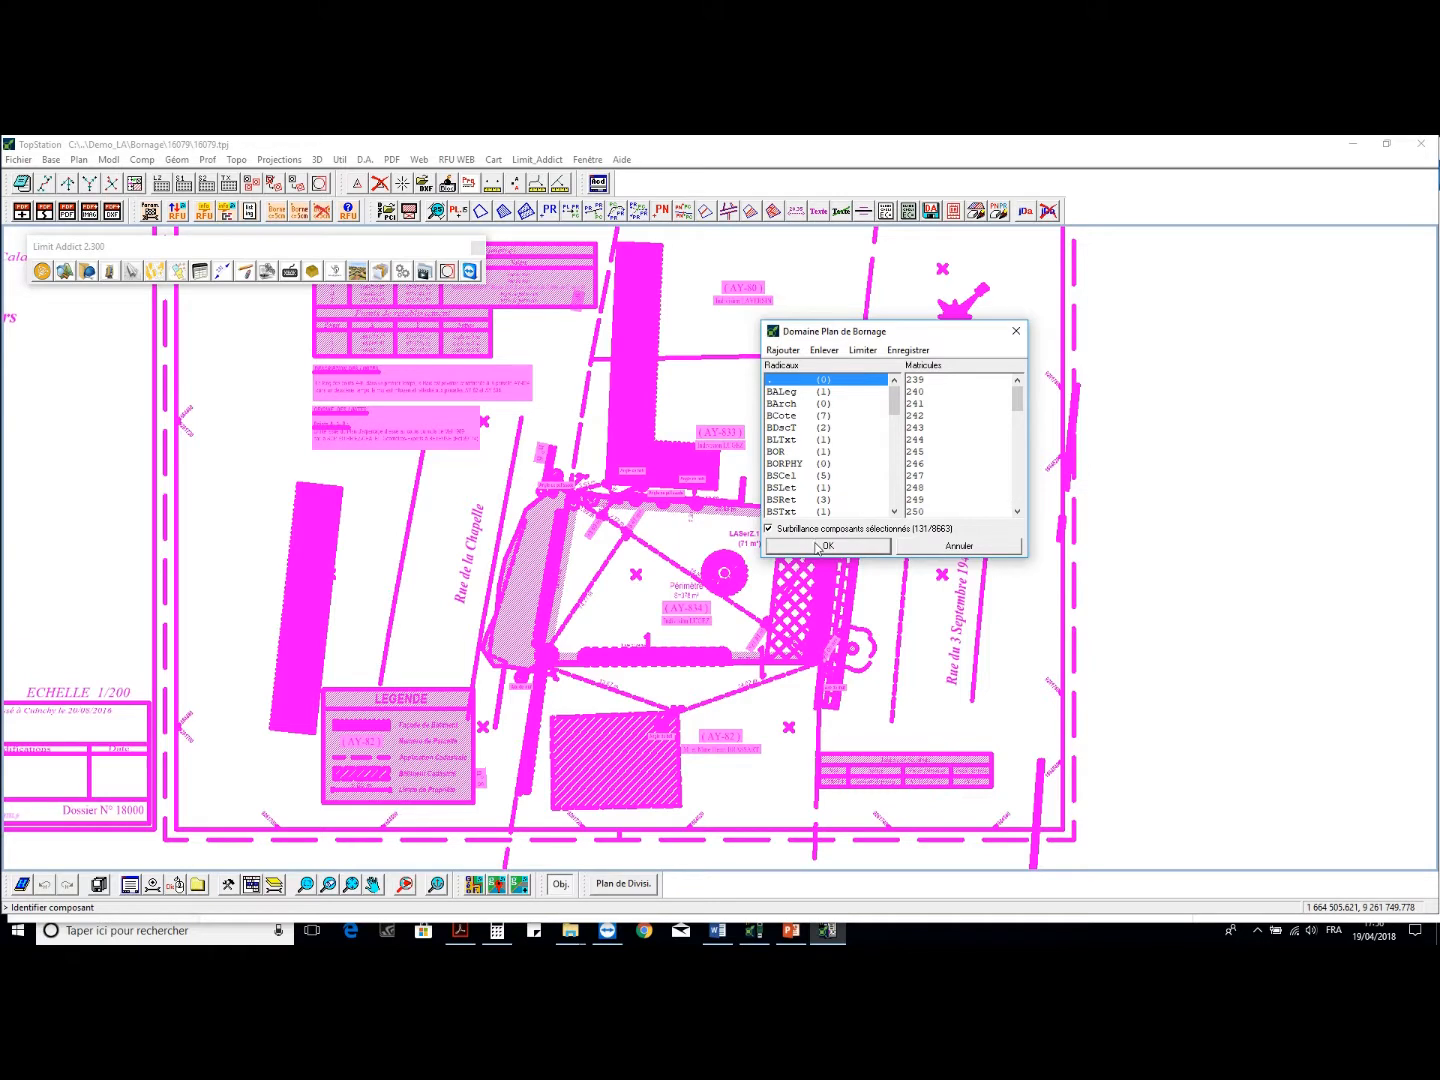
left_click(822, 546)
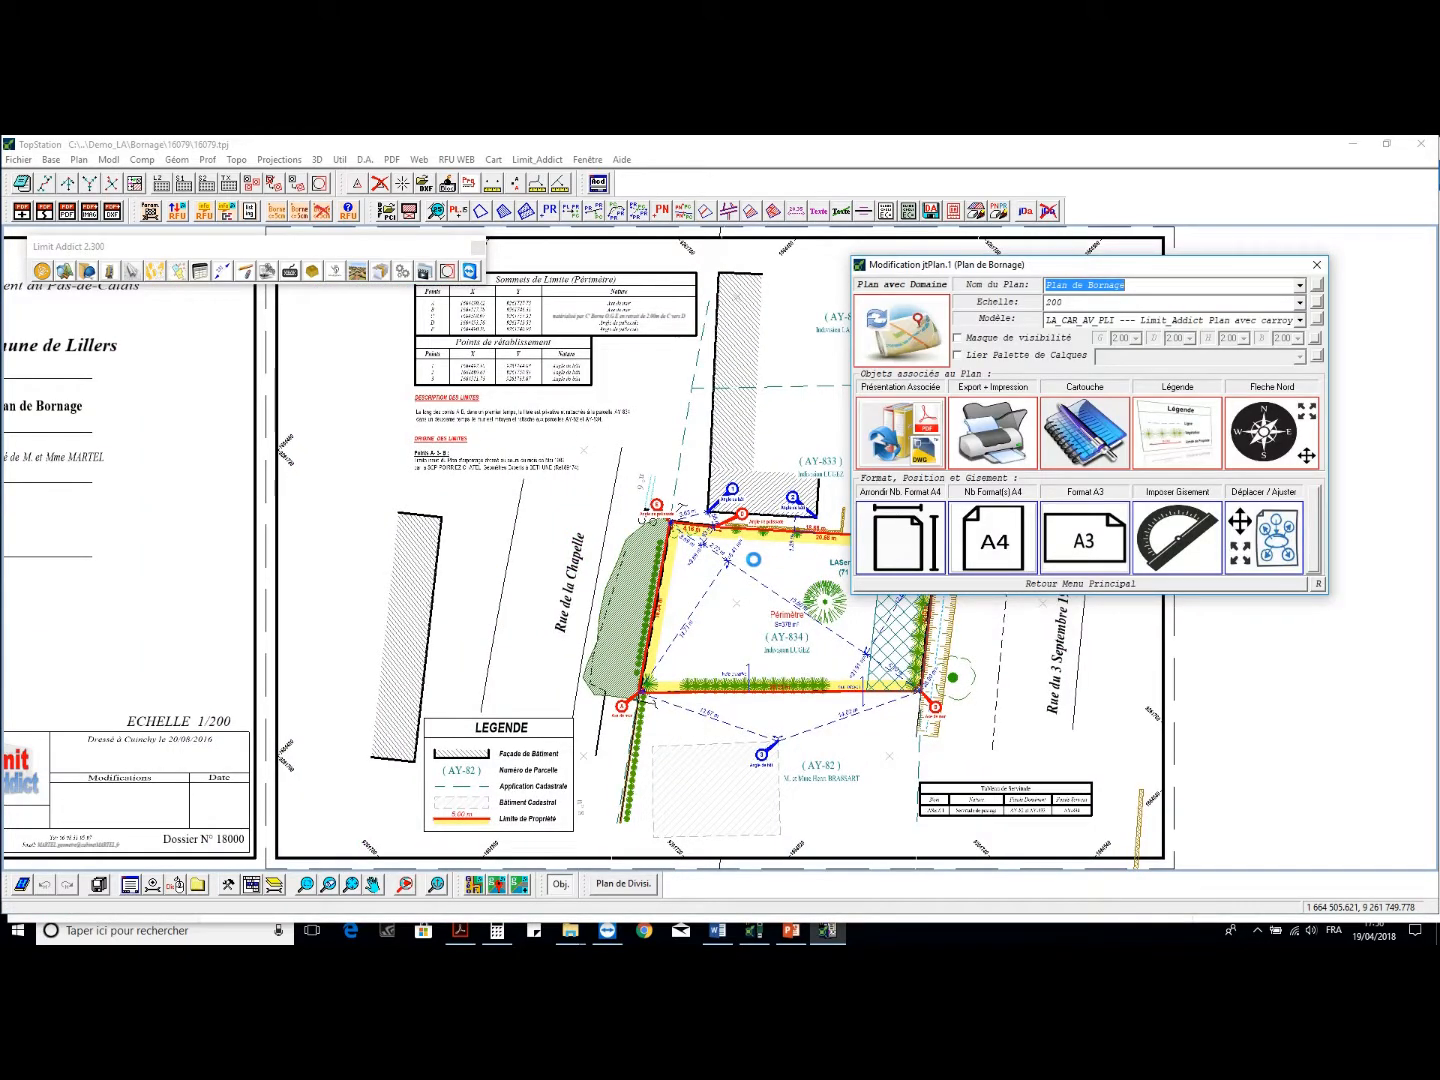
scroll(518, 433, "down", 2)
key("Escape")
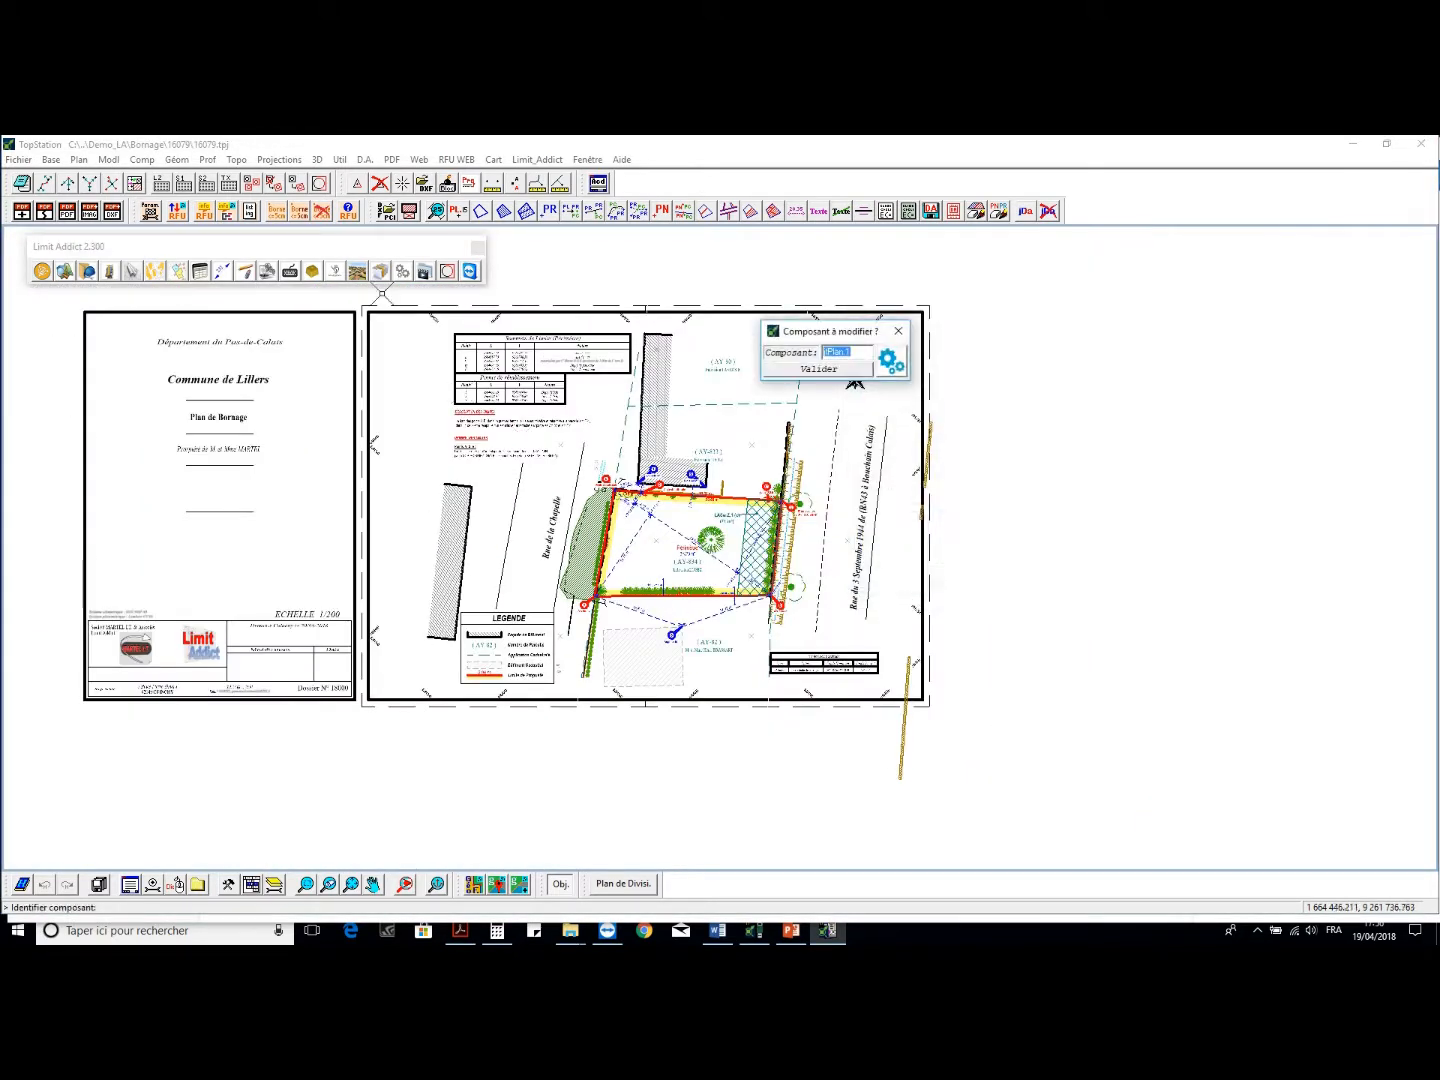
Display all the project's components over the plan
left_click(244, 273)
left_click(946, 427)
left_click(946, 428)
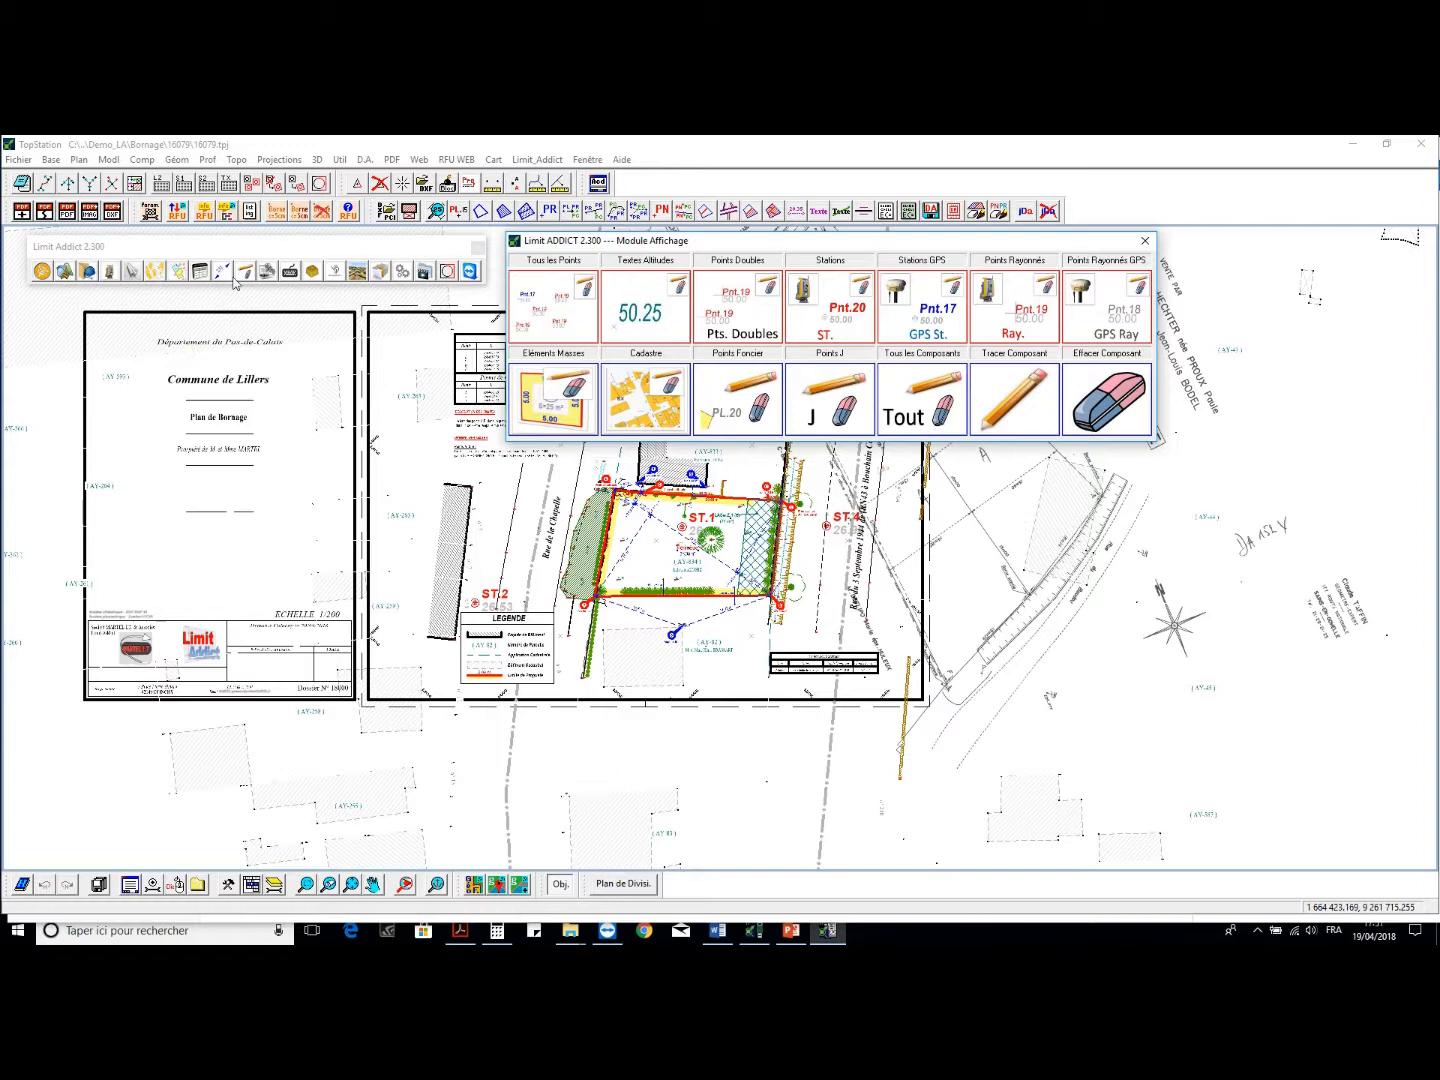
Redraw the Plan de Bornage at scale 200 through plan management
left_click(131, 272)
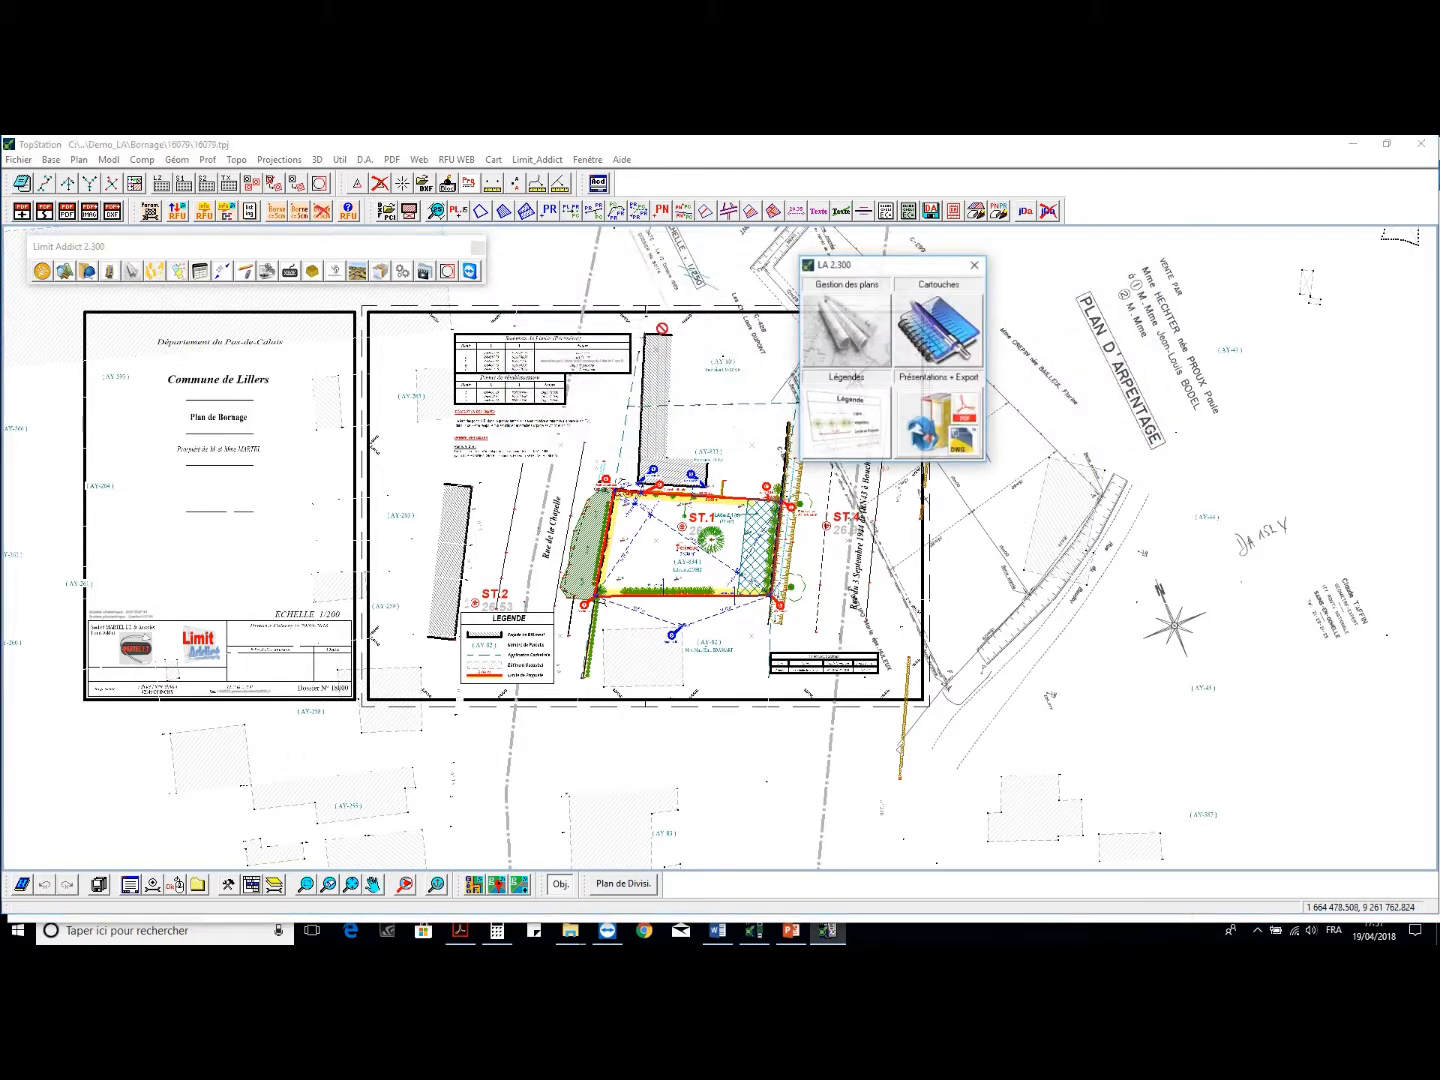
left_click(840, 322)
left_click(863, 353)
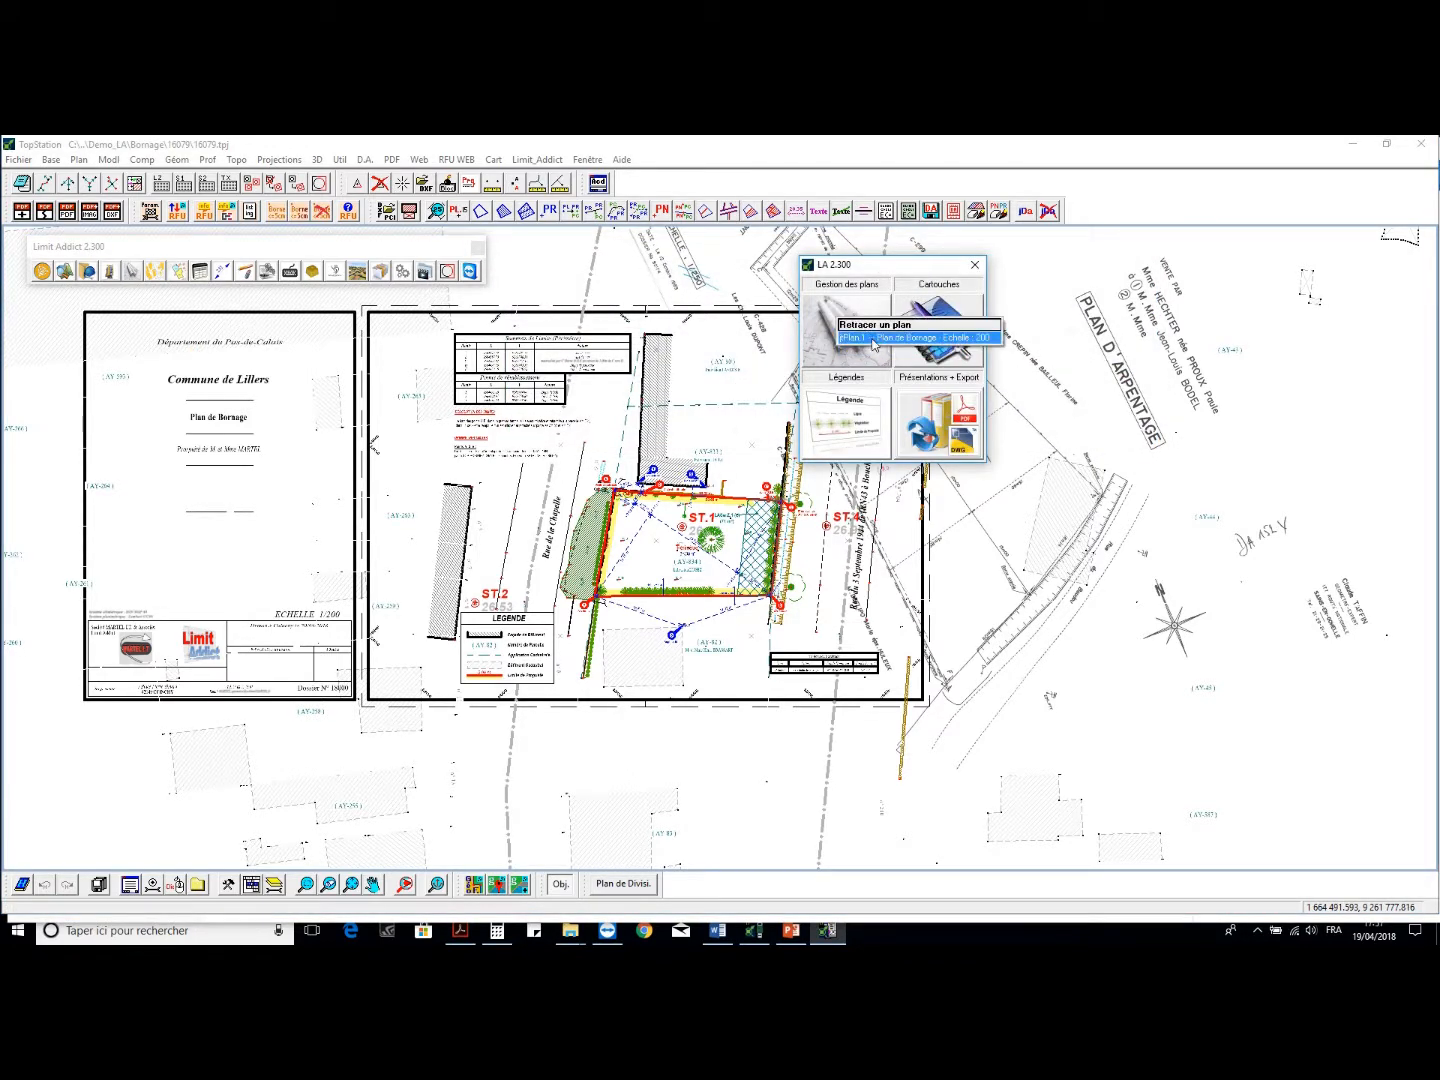
left_click(946, 338)
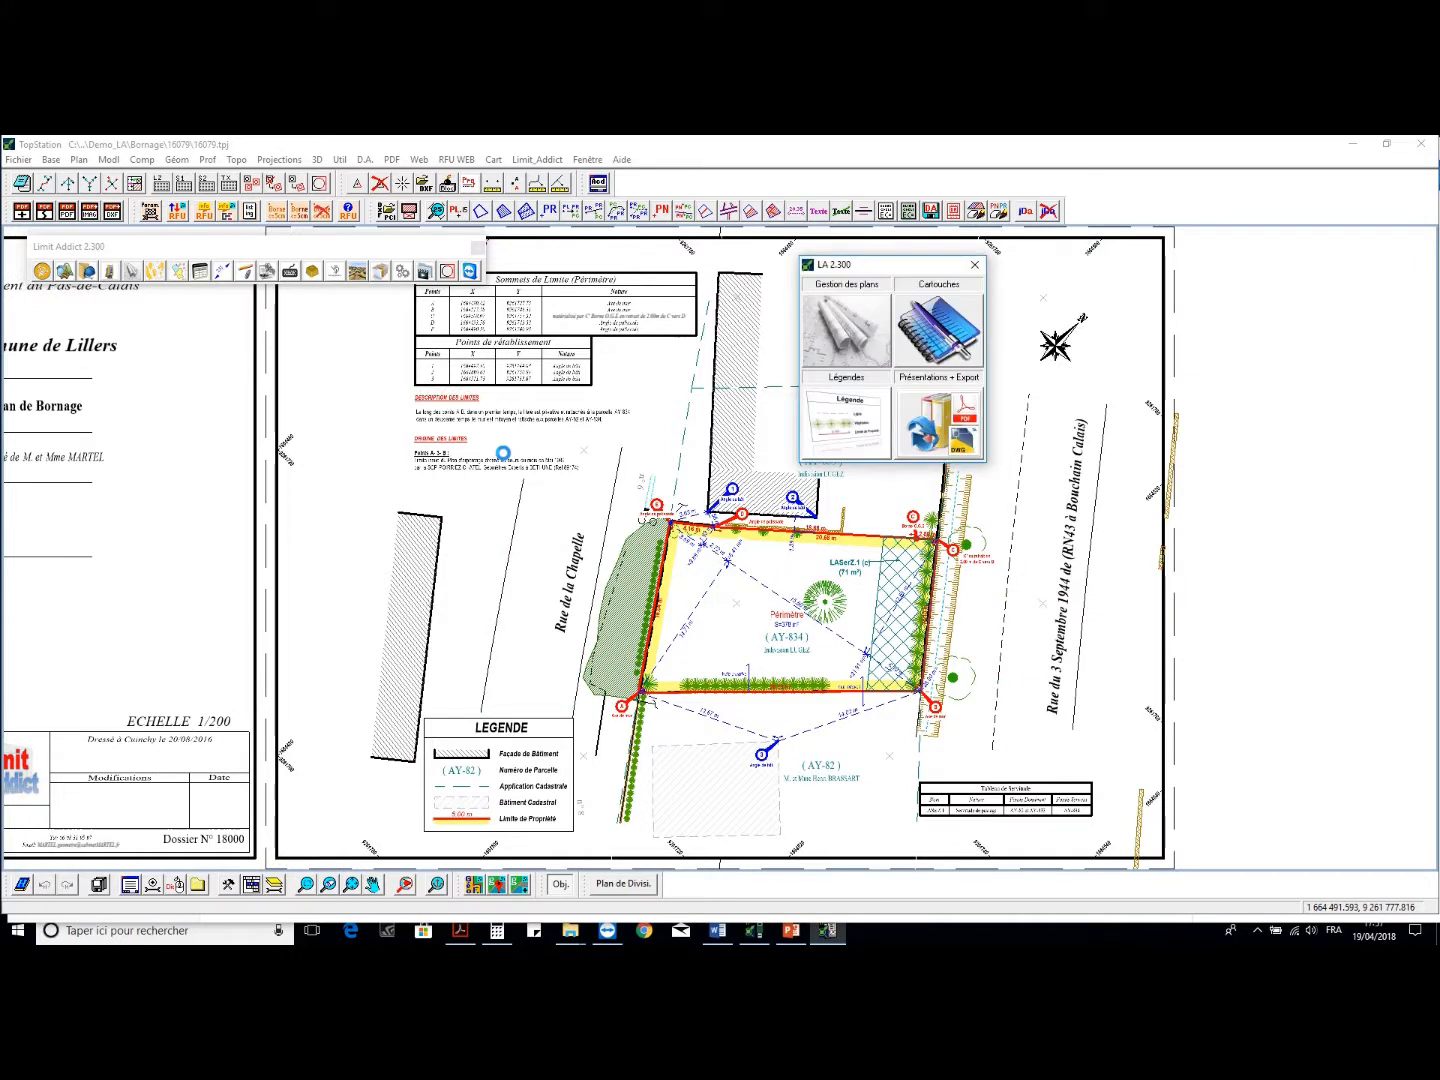